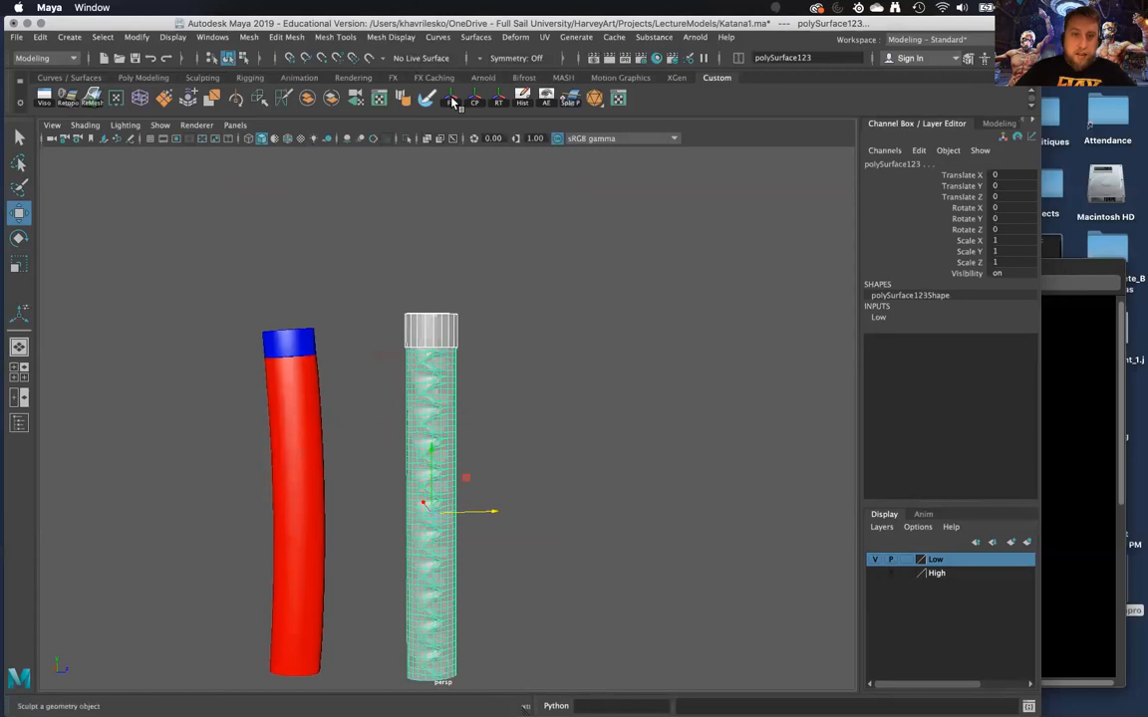
Freeze the transformations of the selected grey grip and collar meshes, and clear the selection
left_click(406, 97)
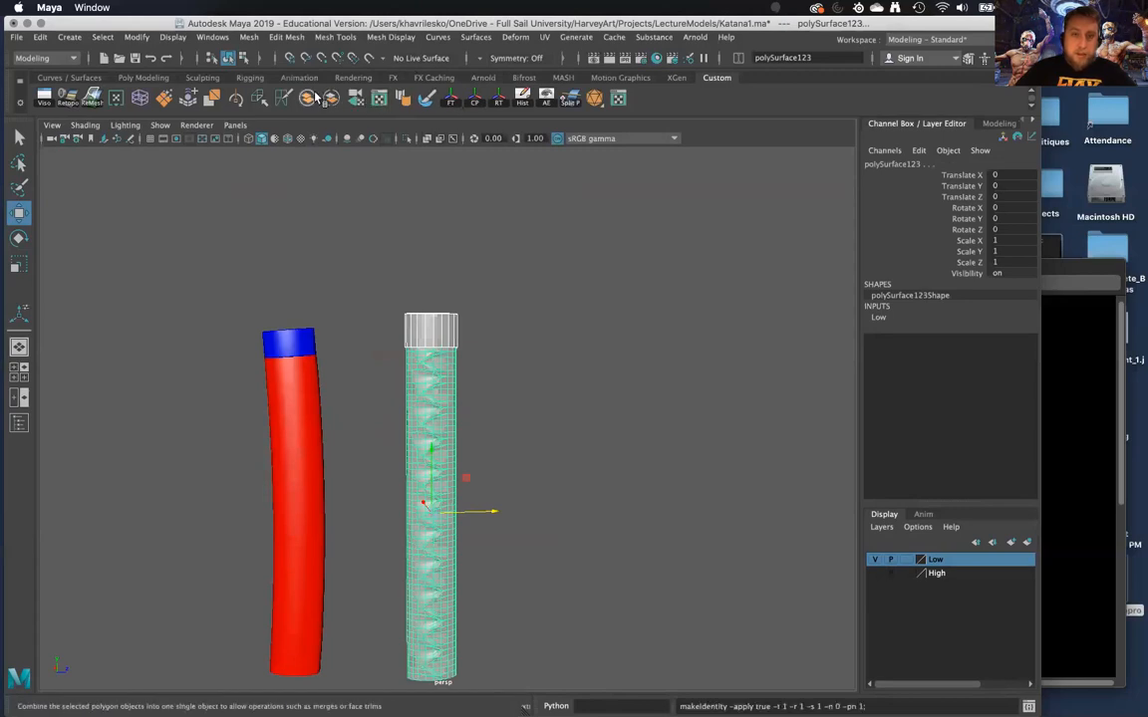
left_click(549, 423)
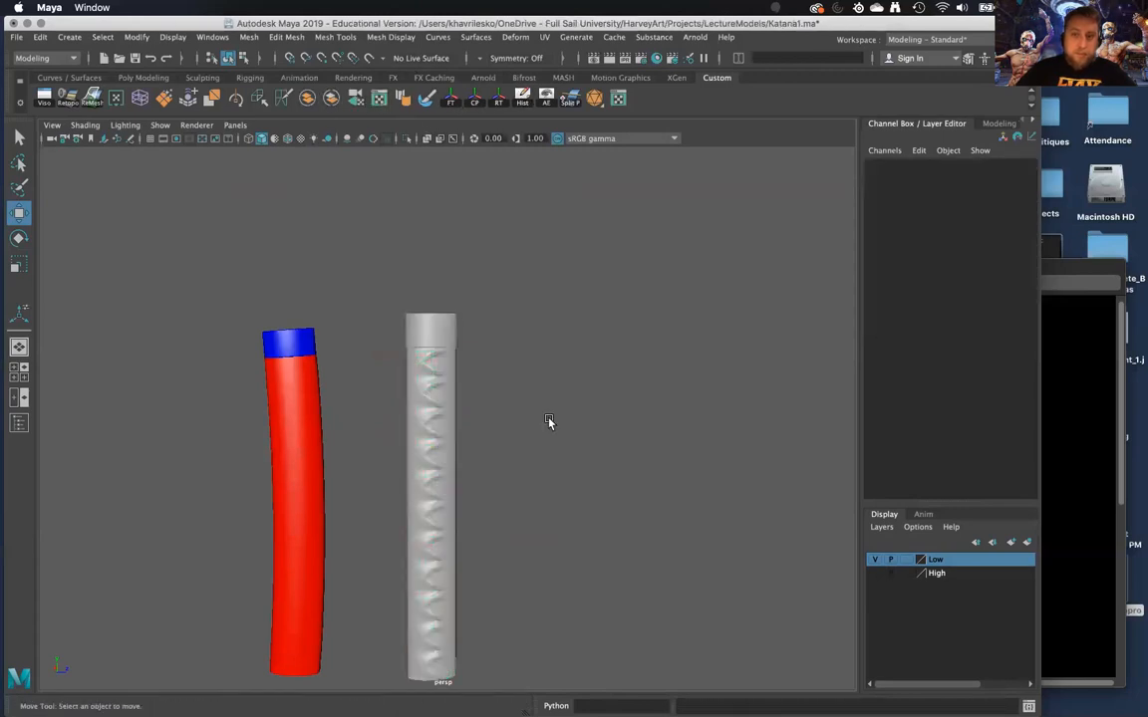
scroll(538, 421, "down", 4)
scroll(518, 428, "up", 4)
Examine the grey textured grip mesh beside the red and blue handle from several distances and angles
left_click(440, 515)
middle_click_drag(491, 488, 504, 442, "alt")
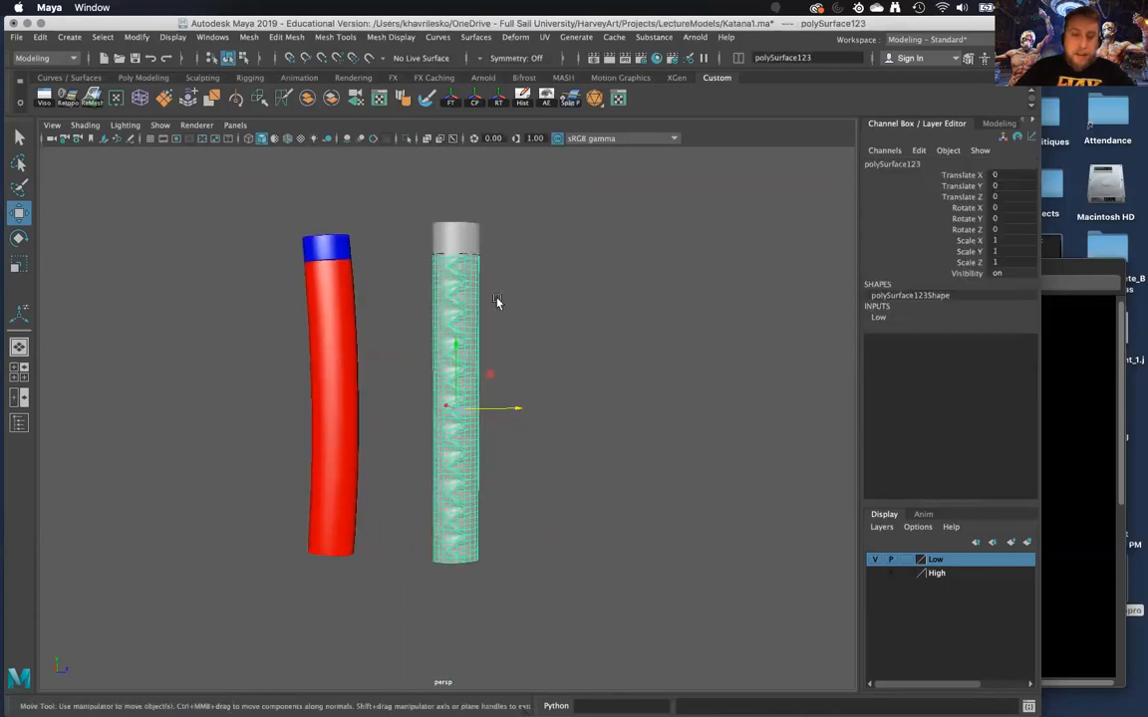
left_click_drag(588, 404, 548, 420, "alt")
middle_click_drag(566, 539, 579, 477, "alt")
scroll(579, 478, "down", 2)
left_click_drag(579, 481, 525, 505, "alt")
left_click(531, 495)
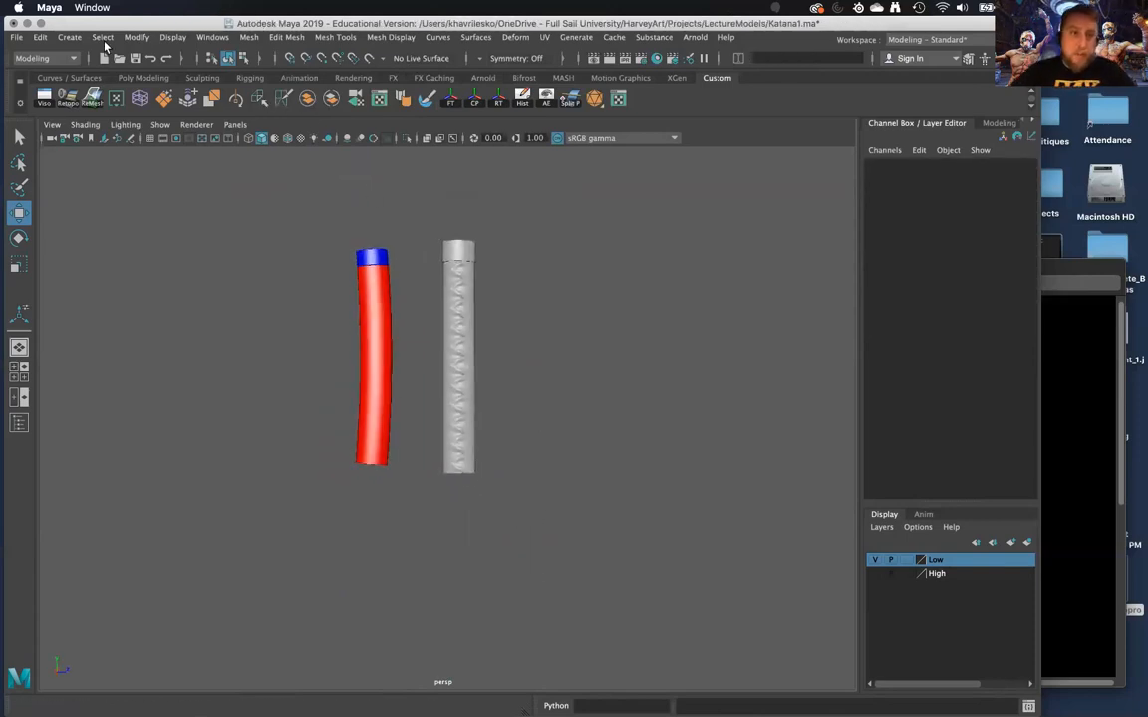
left_click(69, 37)
mouse_move(96, 89)
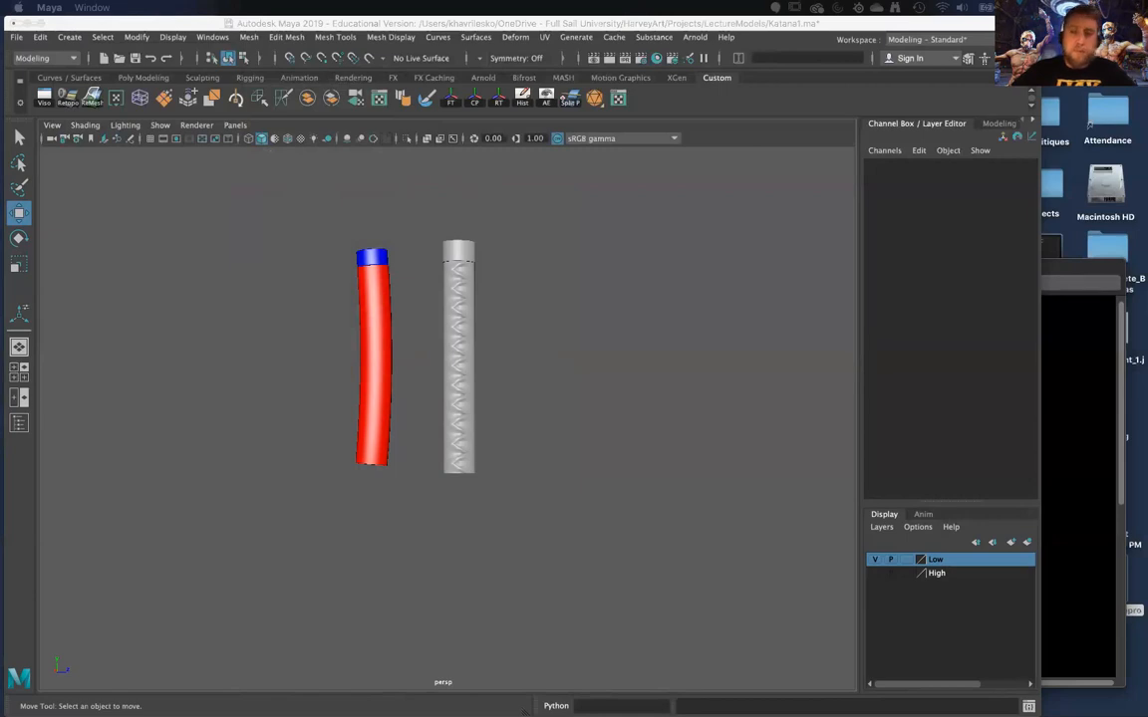
Review the Primary Ref and Materials and Attachments images of BlackKatanaApproval.jpg in Preview, and close the file
left_click(1074, 427)
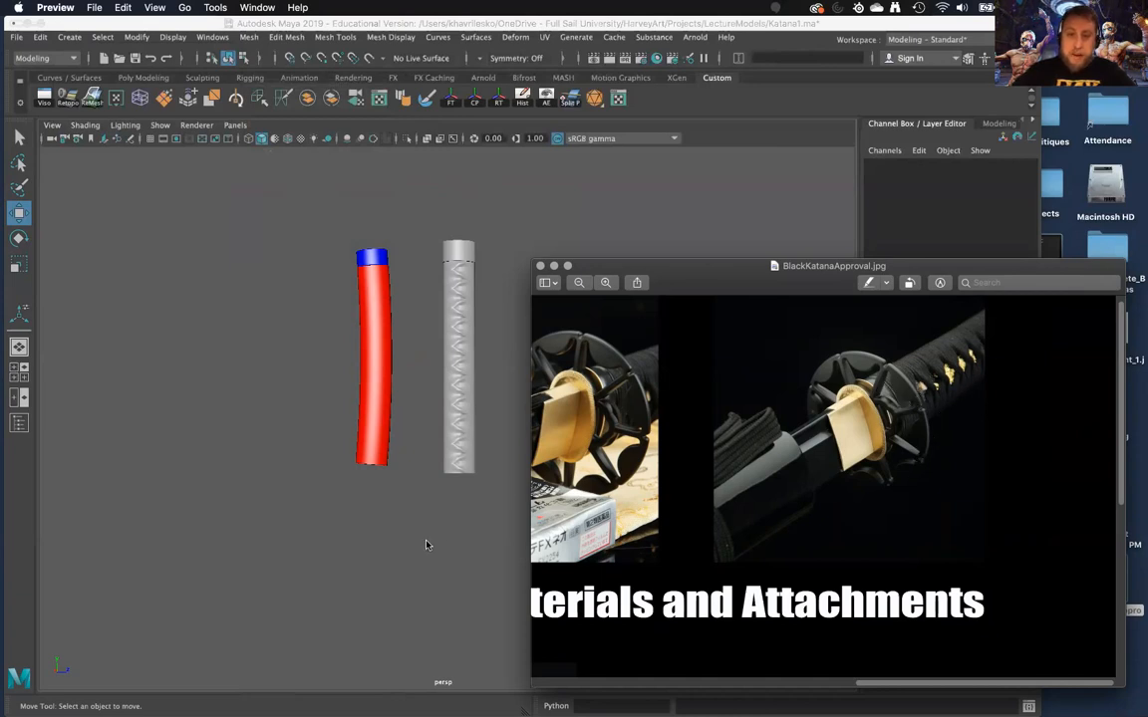
scroll(717, 485, "down", 10)
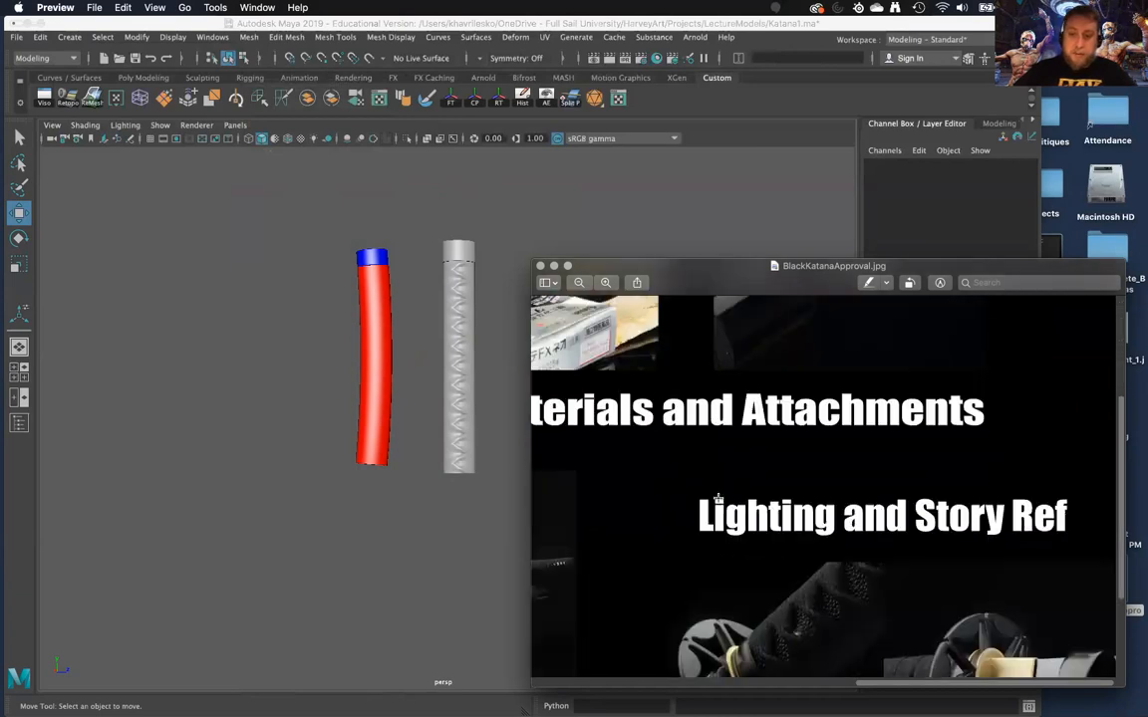
left_click_drag(745, 276, 692, 212)
left_click_drag(810, 618, 509, 614)
scroll(653, 518, "up", 10)
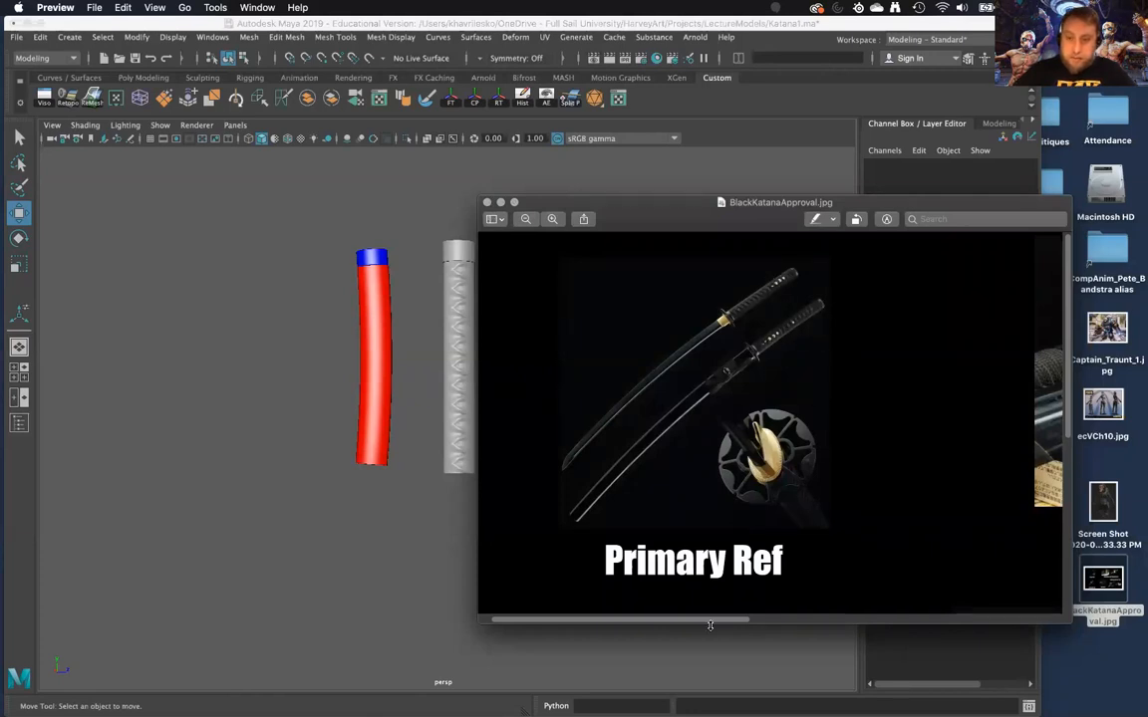
left_click_drag(707, 620, 934, 596)
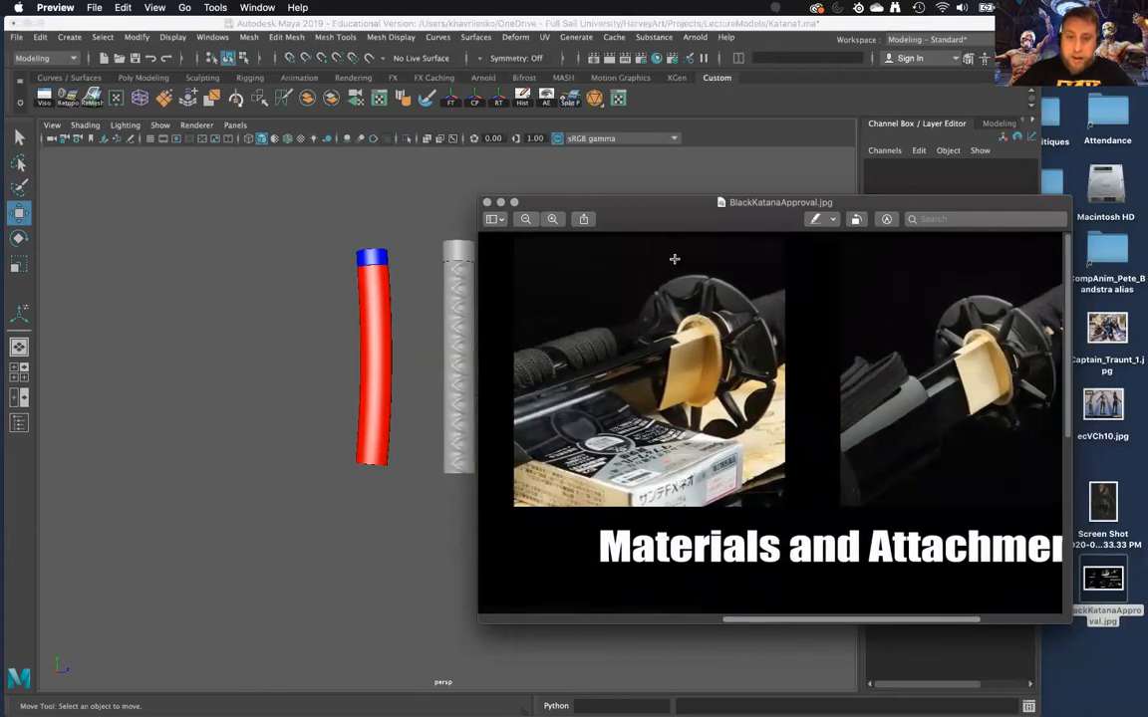
left_click(487, 203)
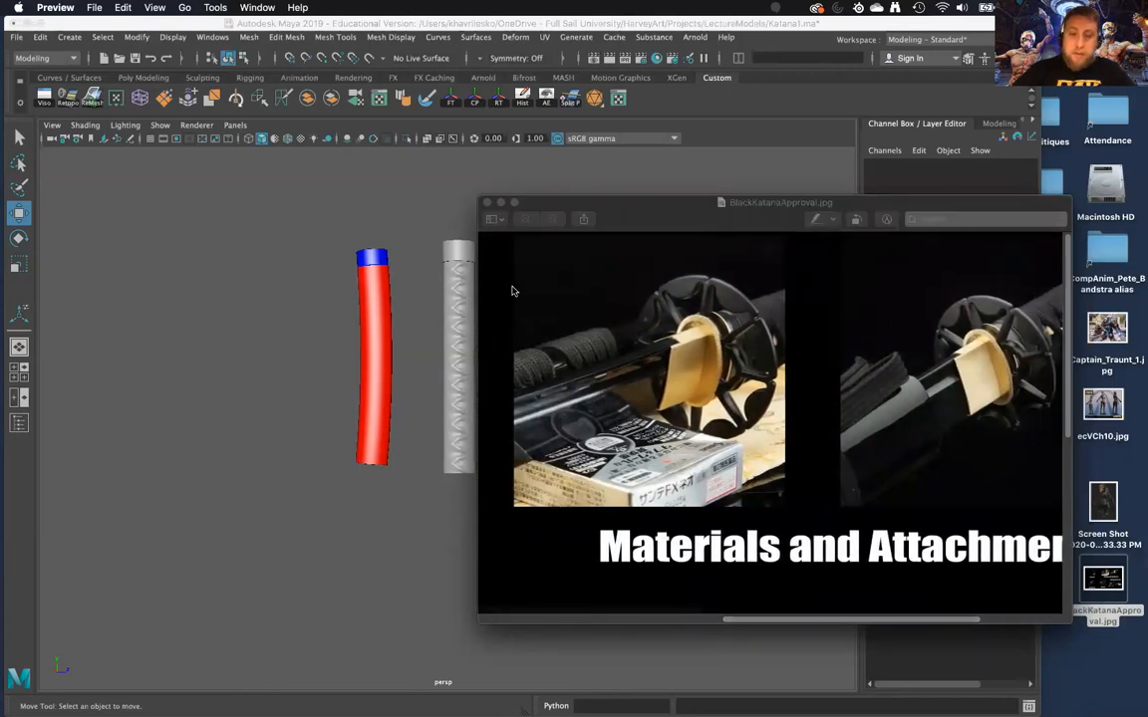
Examine the full length and the open lower end of the grey grip mesh in Maya
right_click_drag(648, 305, 530, 566, "alt")
middle_click_drag(530, 566, 503, 543, "alt")
right_click_drag(503, 543, 517, 535, "alt")
left_click_drag(517, 535, 467, 439, "alt")
left_click(466, 438)
right_click_drag(494, 381, 567, 440, "alt")
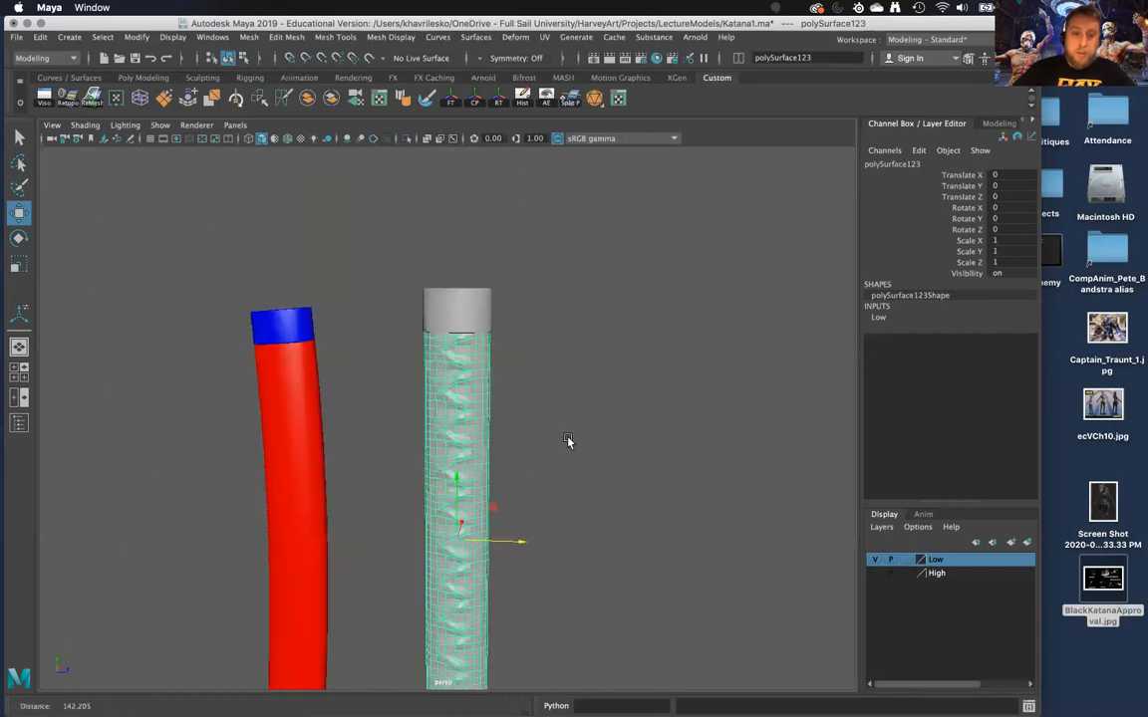
left_click(614, 615)
left_click_drag(615, 615, 480, 385, "alt")
middle_click_drag(480, 385, 476, 435, "alt")
scroll(478, 433, "up", 5)
left_click_drag(479, 433, 515, 530, "alt")
scroll(379, 254, "down", 6)
left_click_drag(439, 483, 449, 380, "alt")
left_click_drag(439, 488, 420, 450, "alt")
Create a polygon sphere at the origin between the two handles
left_click(70, 36)
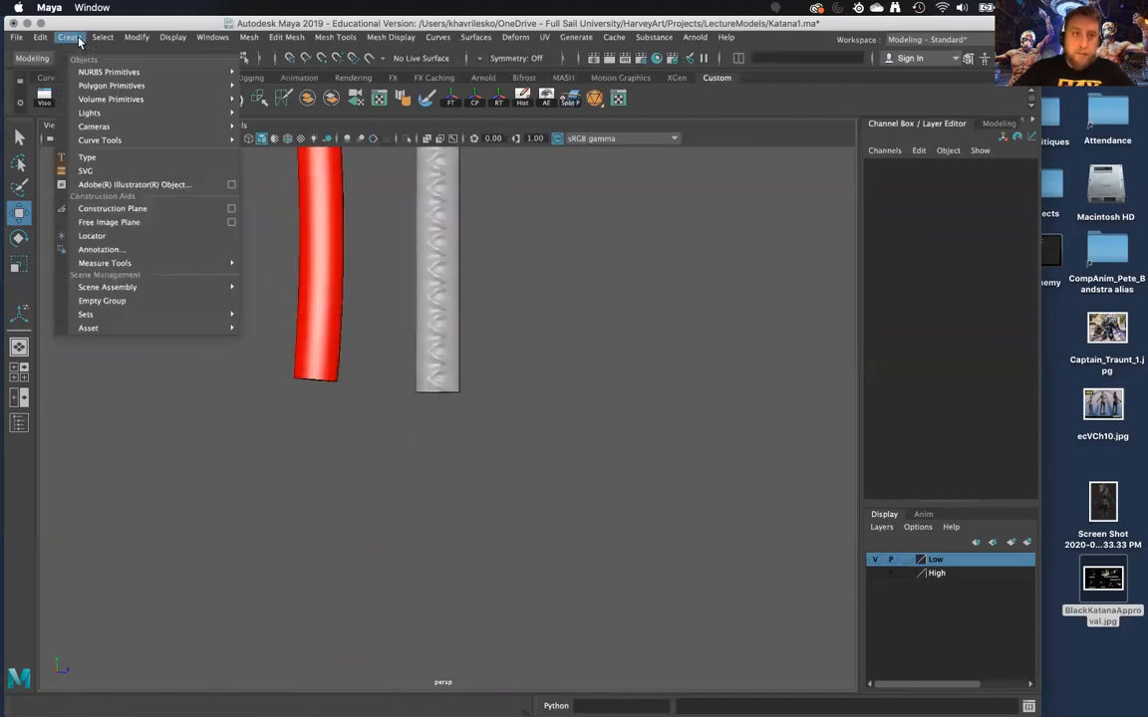
mouse_move(90, 86)
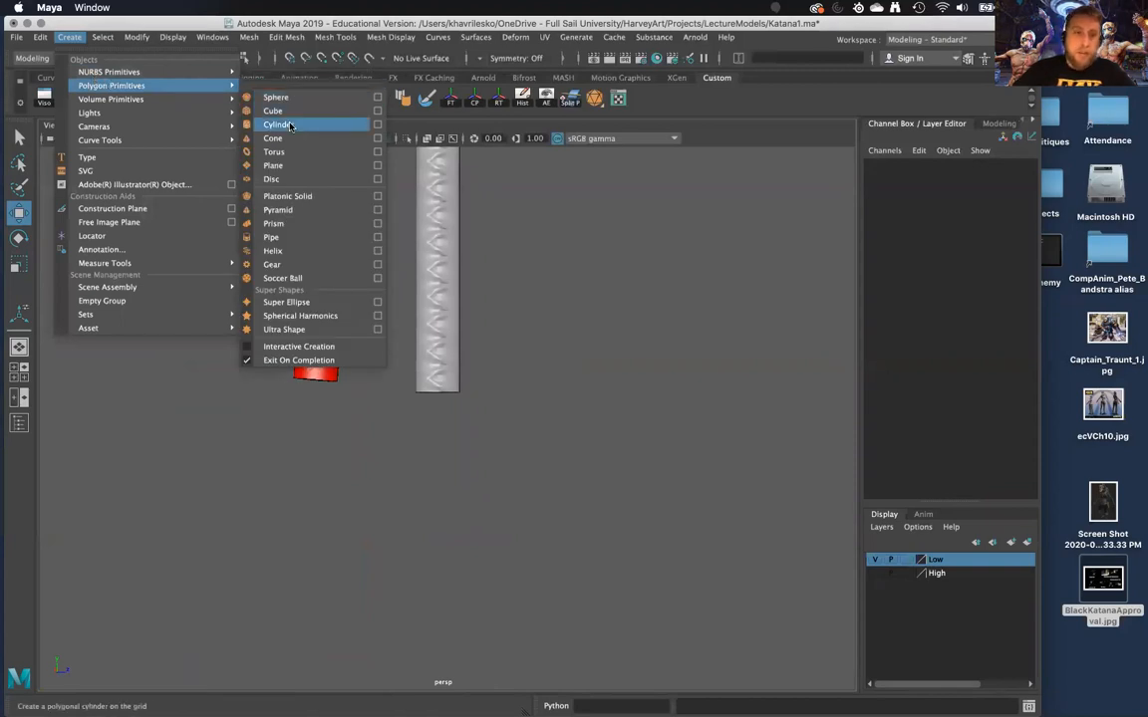
left_click(612, 347)
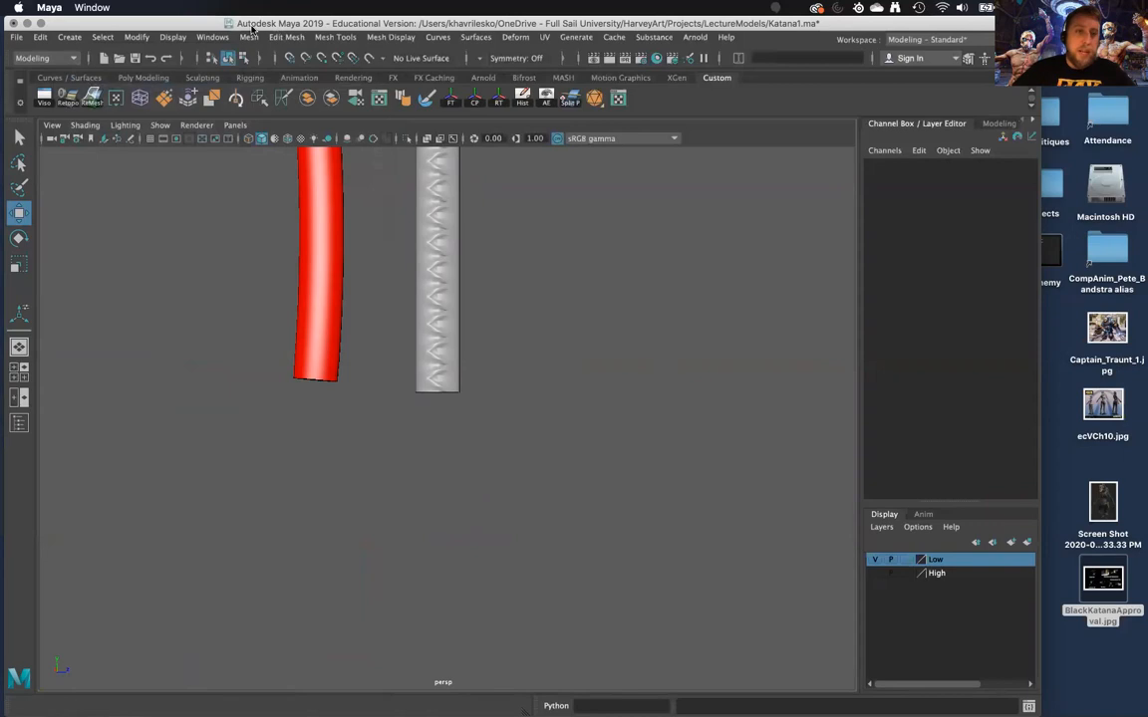
left_click(69, 37)
mouse_move(100, 87)
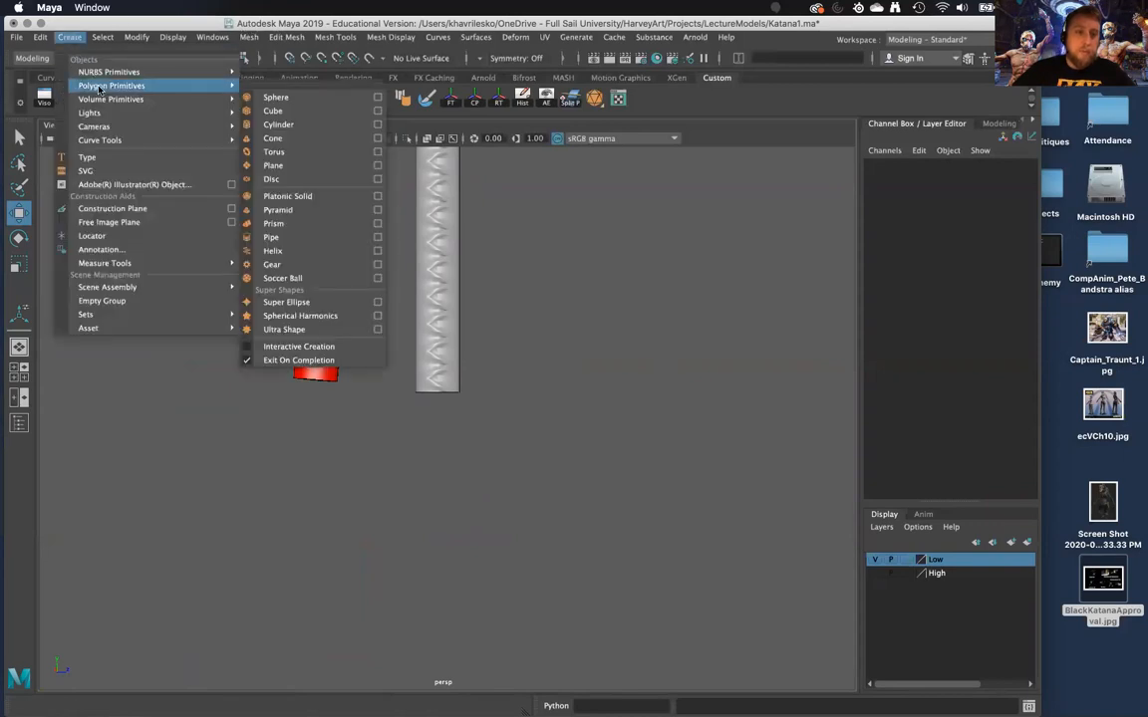
left_click(297, 98)
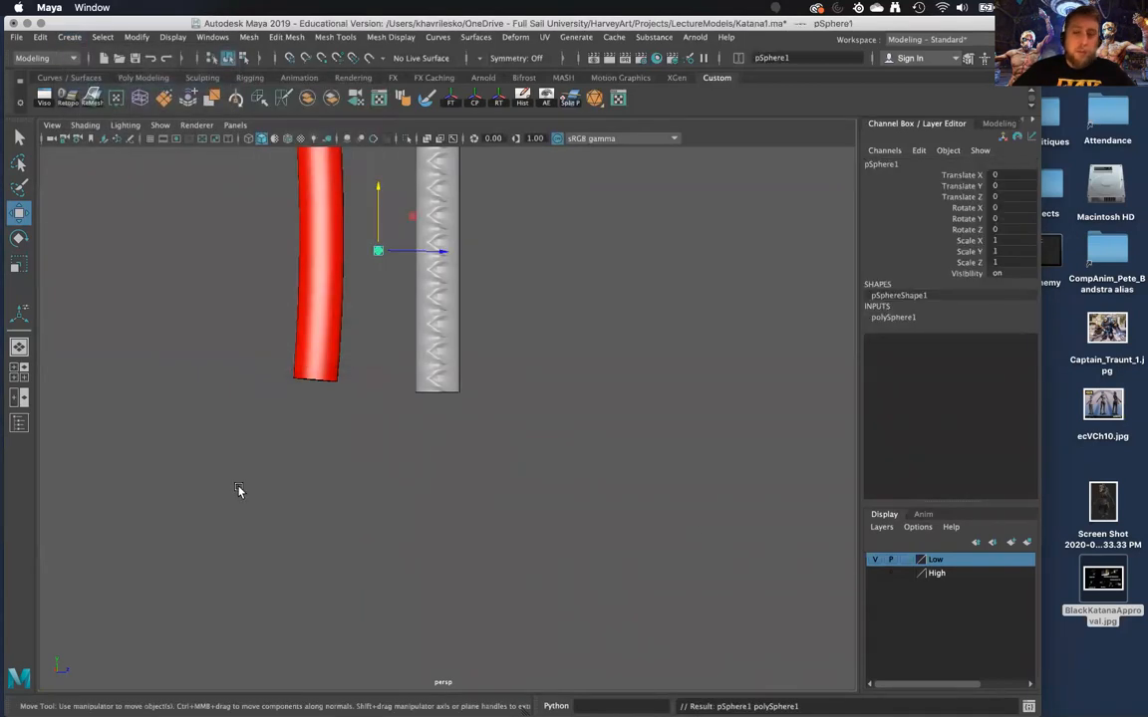
Reopen BlackKatanaApproval.jpg in Preview, review the whole katana reference board, and minimise it
double_click(1104, 583)
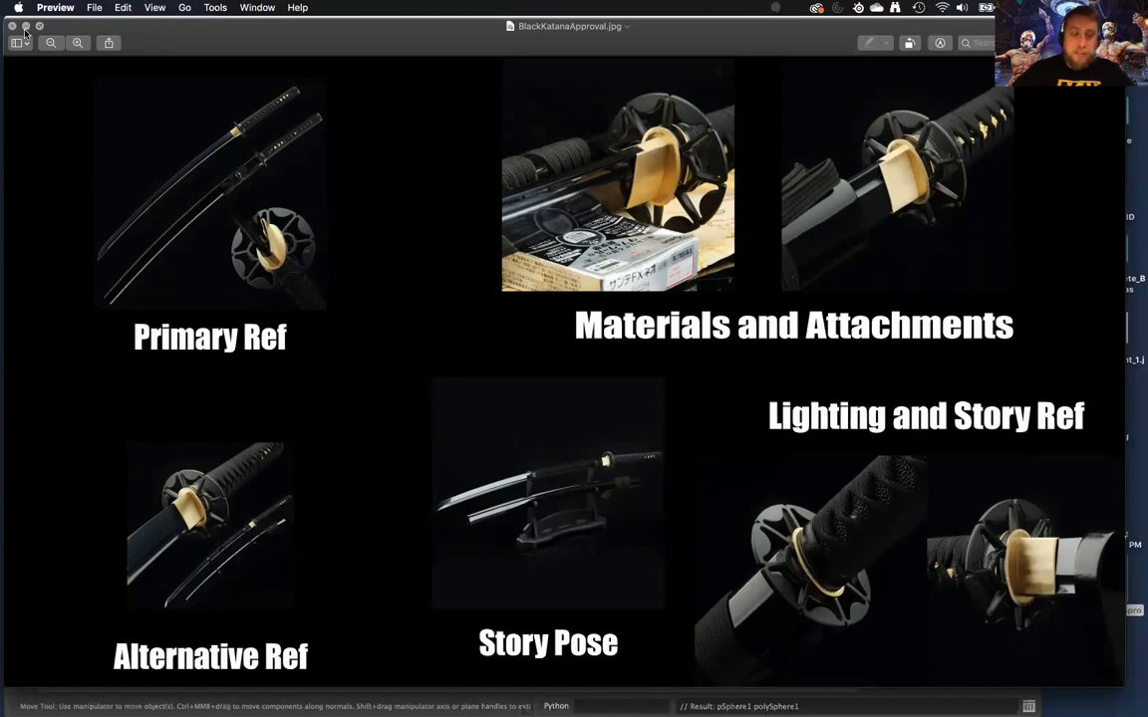
mouse_move(60, 26)
left_mouse_down()
mouse_move(199, 29)
mouse_move(55, 18)
left_mouse_up()
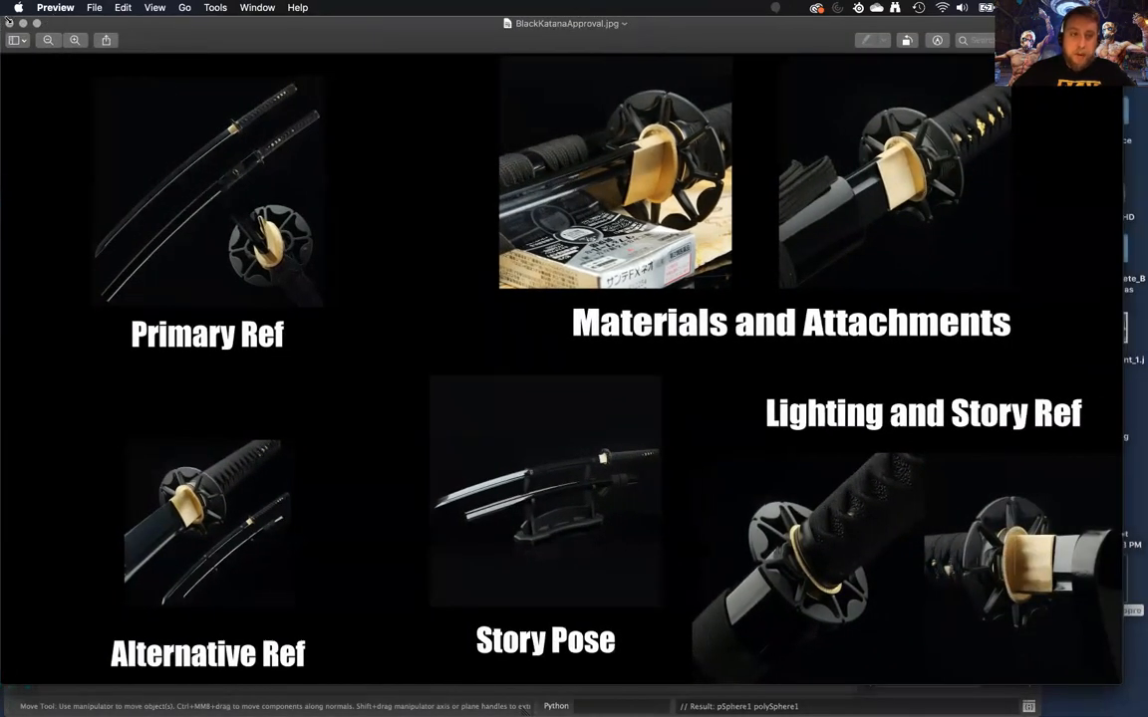
left_click(22, 24)
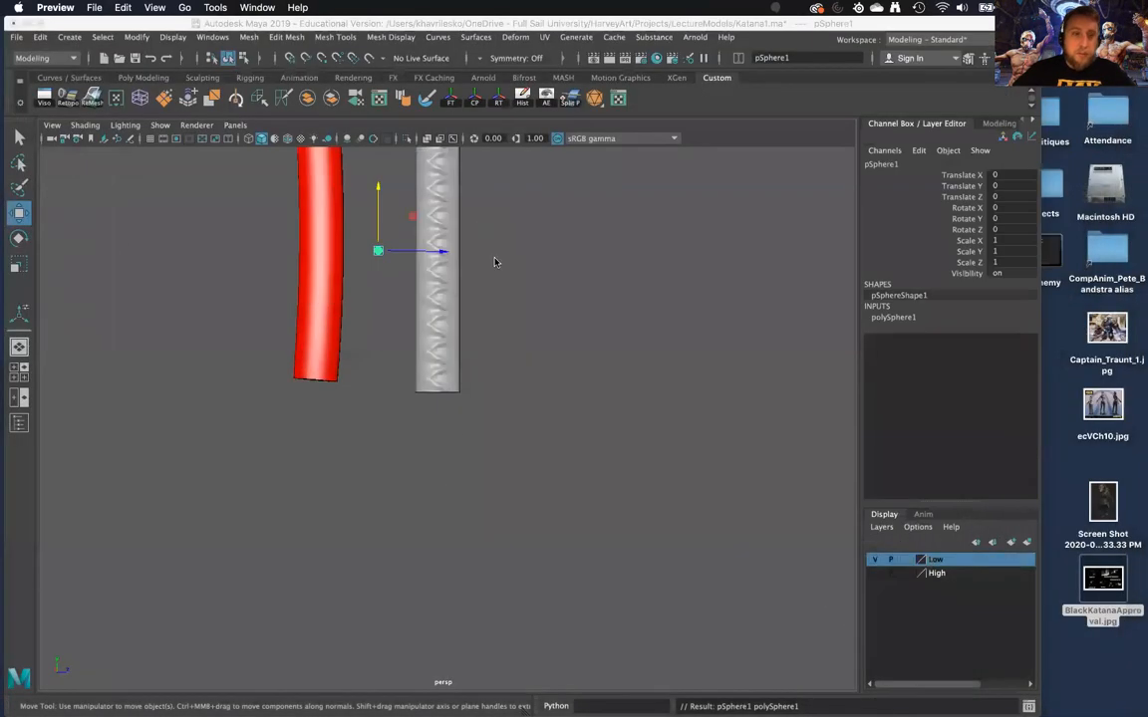
left_click(463, 432)
right_click_drag(525, 618, 501, 529, "alt")
left_click_drag(500, 529, 445, 374, "alt")
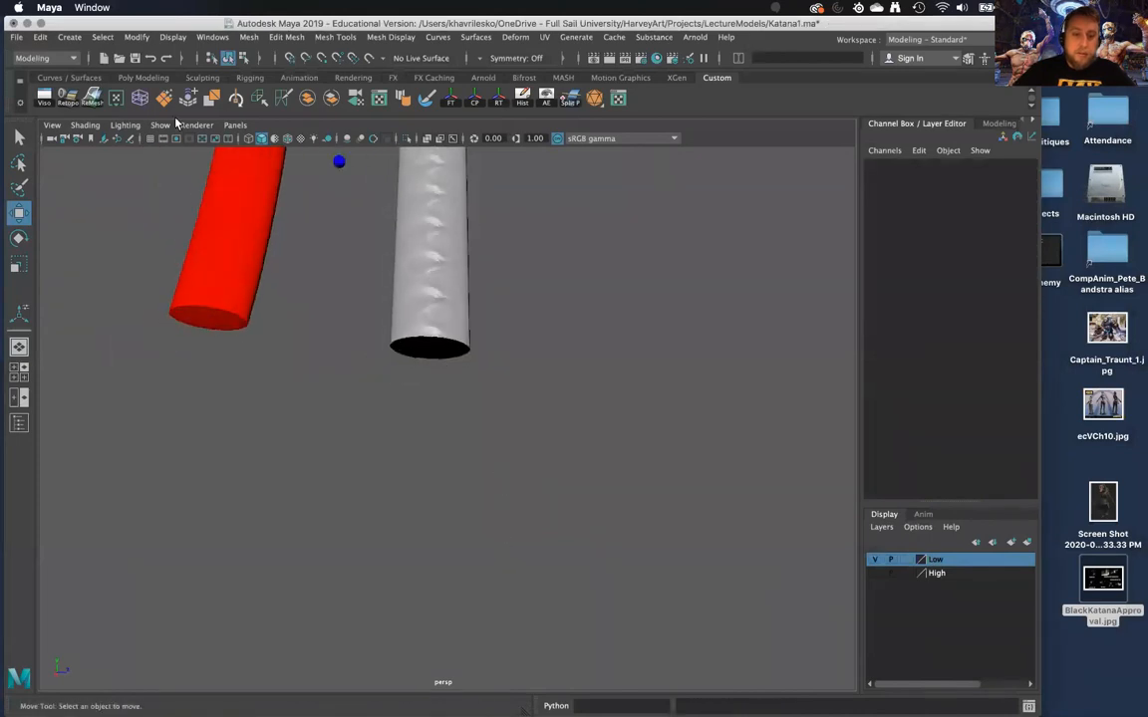
left_click(68, 36)
mouse_move(194, 140)
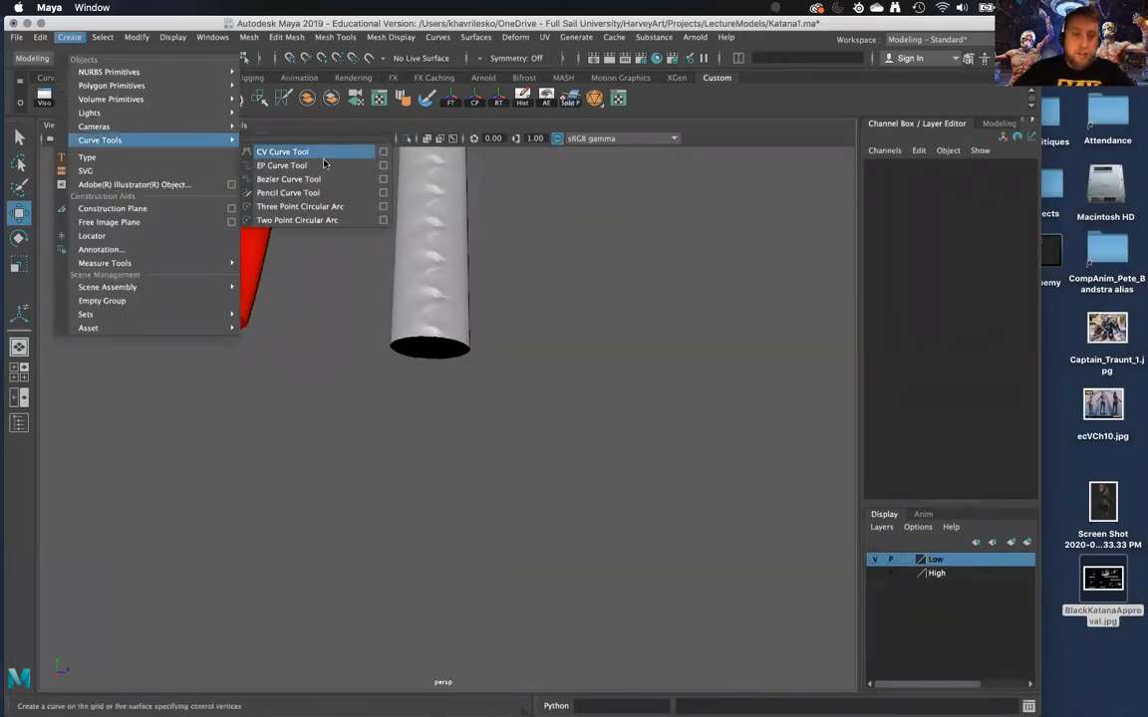
left_click(326, 165)
Select the small sphere between the handles and show its attributes in the Attribute Editor
left_click(339, 165)
middle_click_drag(395, 296, 474, 451, "alt")
right_click_drag(474, 450, 538, 577, "alt")
left_click(1032, 120)
left_click(1032, 121)
left_click(1027, 58)
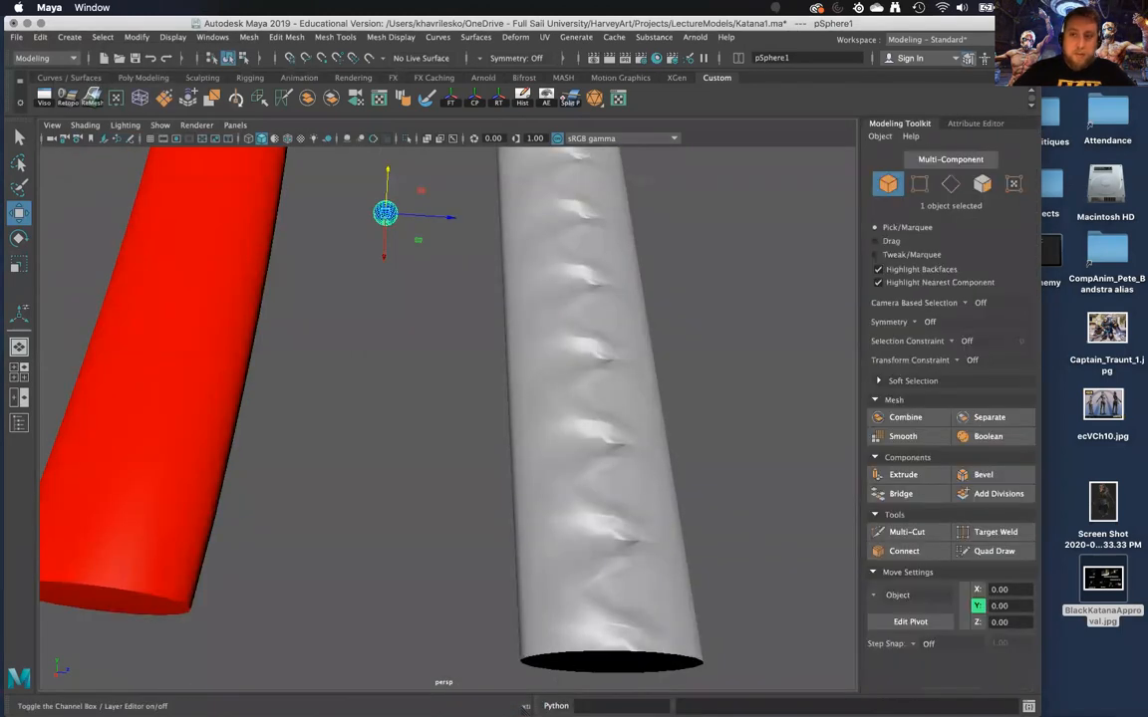
key("ctrl+a")
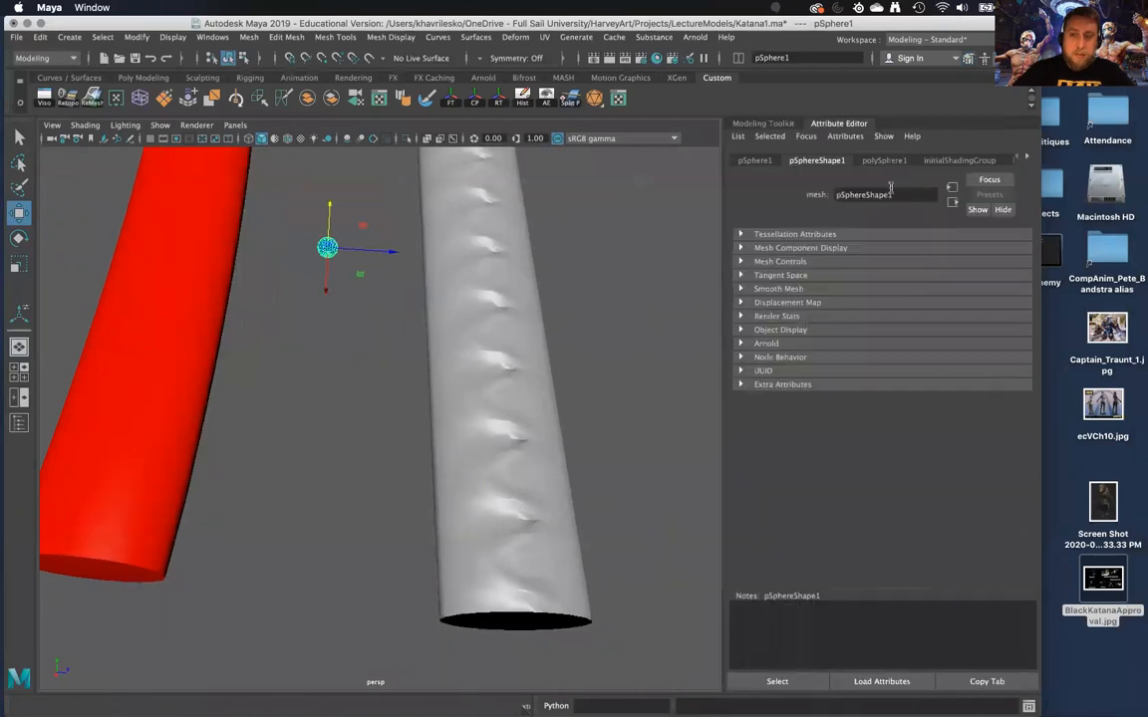
Set the Color of the sphere's lambert1 material to a mid grey with saturation 0 and value 0.451
left_click(885, 160)
left_click(1028, 158)
left_click(989, 160)
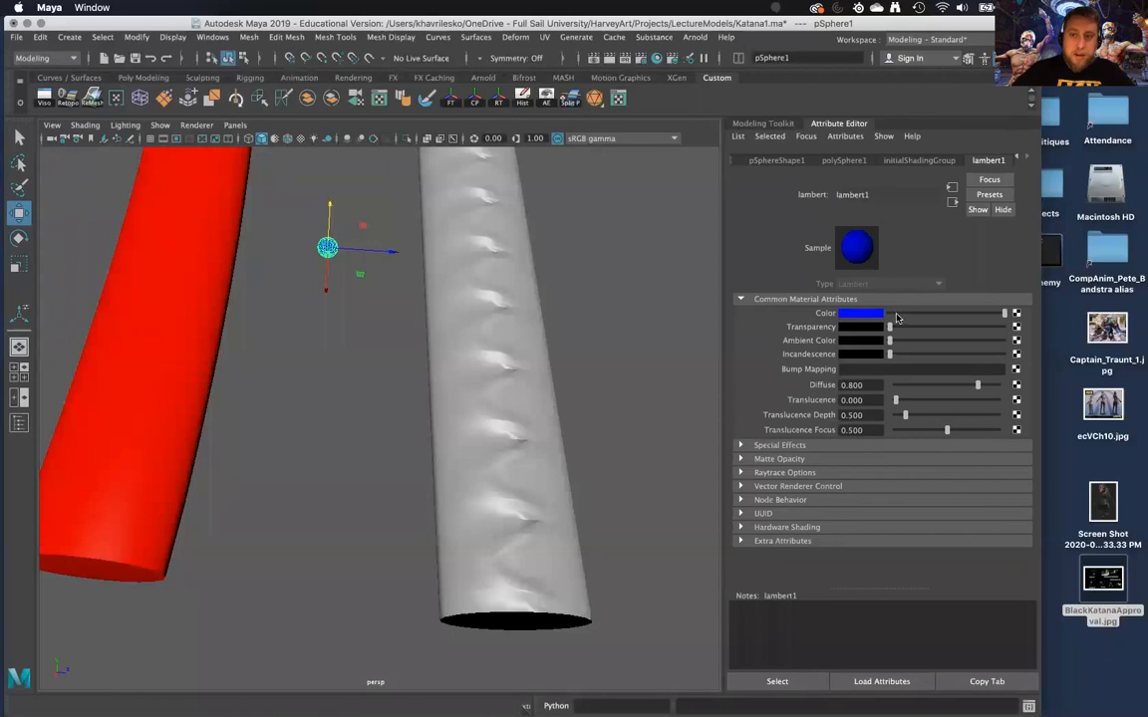
left_click(873, 315)
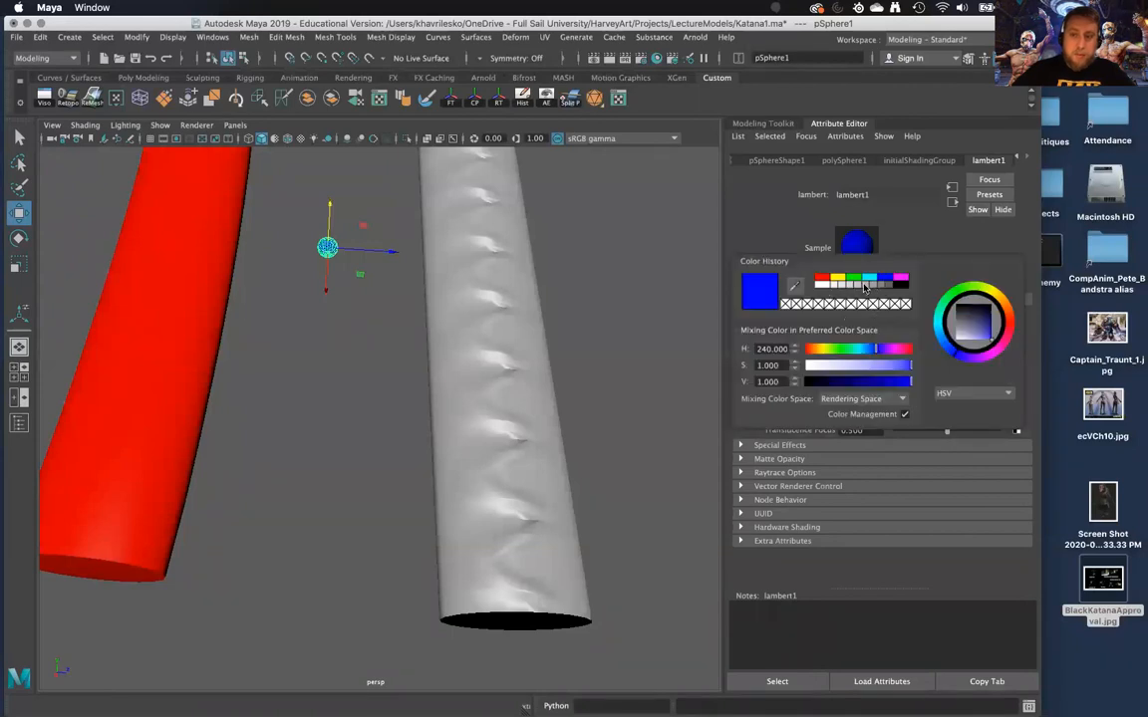
left_click(865, 286)
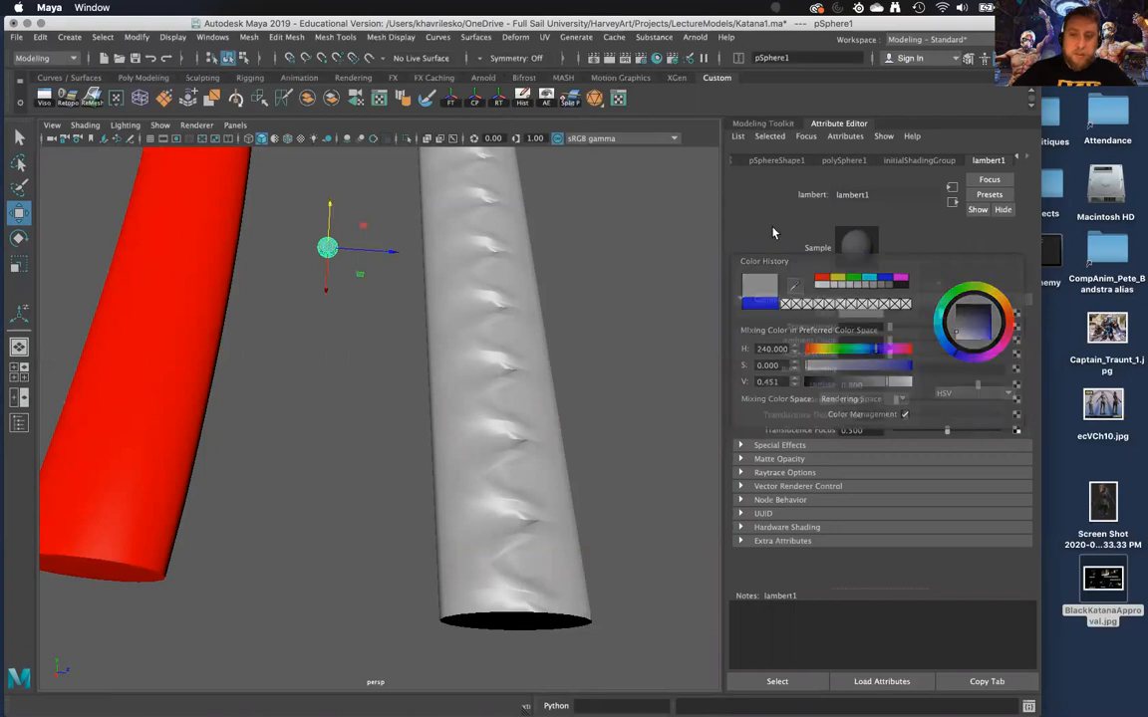
Hide the Attribute Editor and collapse the side panels to enlarge the perspective view
left_click(560, 334)
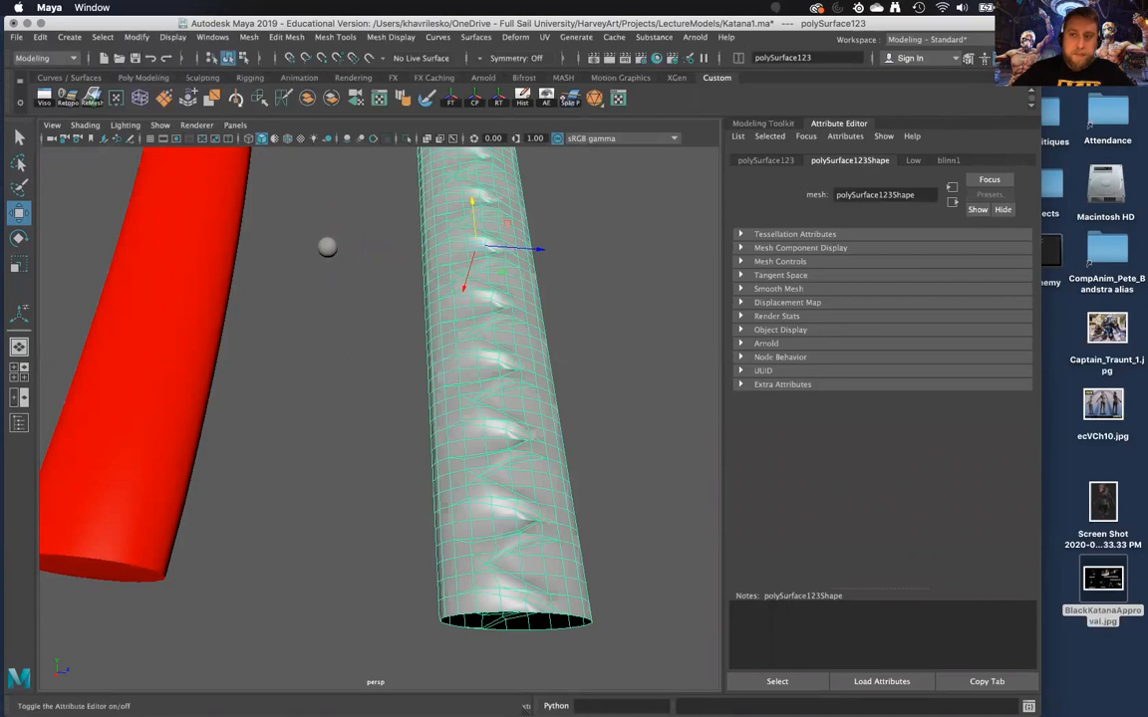
left_click(986, 59)
left_click(999, 124)
left_click(922, 126)
left_click(924, 130)
left_click_drag(785, 261, 776, 312, "alt")
right_click_drag(776, 312, 728, 274, "alt")
middle_click_drag(728, 274, 706, 328, "alt")
Delete the sphere between the two handles
left_click(455, 217)
middle_click_drag(486, 361, 501, 488, "alt")
right_click_drag(502, 488, 515, 533, "alt")
mouse_move(515, 533)
left_mouse_down("alt")
mouse_move(538, 416)
mouse_move(535, 534)
left_mouse_up("alt")
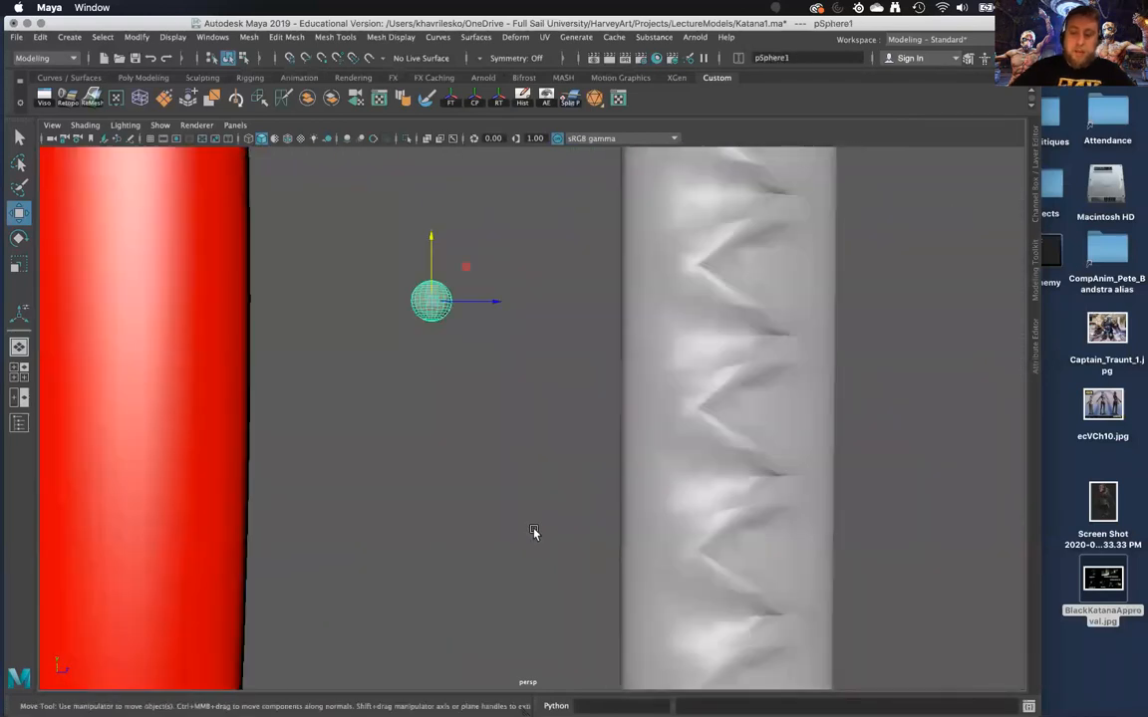
left_click(534, 532)
scroll(535, 533, "up", 2)
Create a polygon cylinder and move it down beside the open lower end of the grey grip
left_click(69, 37)
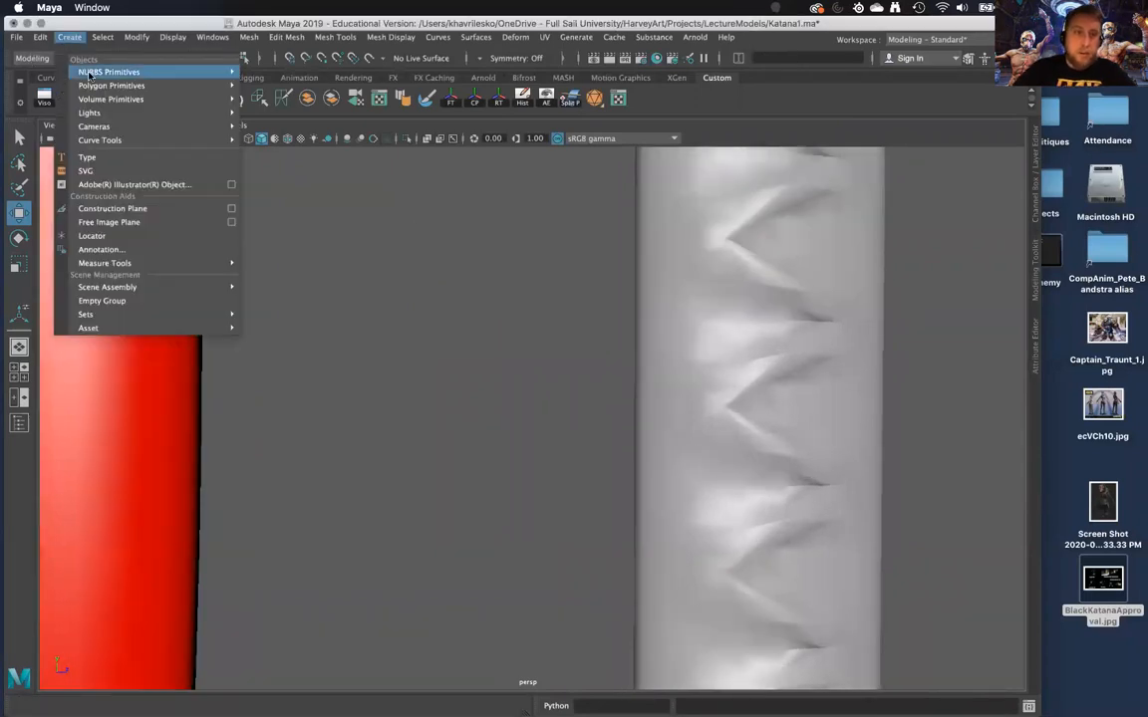
mouse_move(139, 86)
left_click(301, 126)
scroll(438, 398, "down", 2)
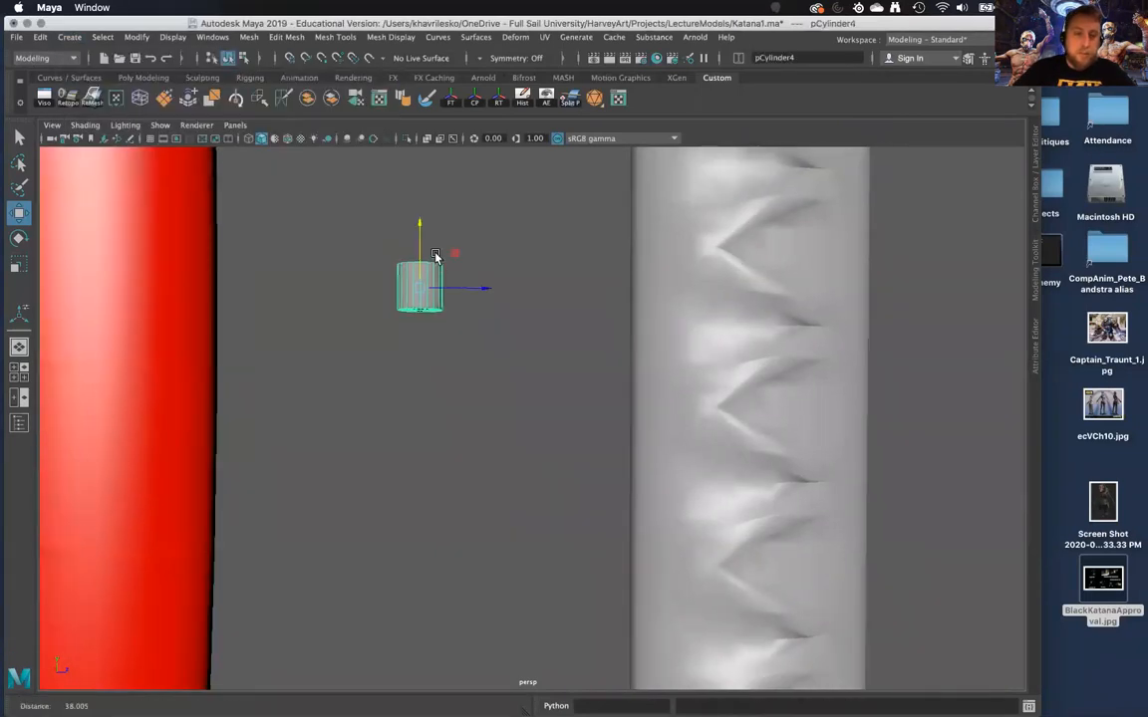
scroll(461, 462, "up", 3)
scroll(461, 462, "down", 3)
left_click_drag(425, 231, 425, 248)
scroll(435, 300, "down", 3)
left_click_drag(461, 299, 609, 488)
Detach the cylinder along its opposite vertical edges and the cap edges between them to split it in half
middle_click_drag(582, 531, 497, 426, "alt")
left_click_drag(497, 425, 476, 479, "alt")
right_click_drag(477, 479, 489, 429, "alt")
left_click_drag(488, 428, 501, 378, "alt")
key("r")
right_click_drag(499, 326, 499, 288)
left_click(492, 352)
left_click_drag(504, 386, 627, 469, "alt")
right_click(606, 446, "shift")
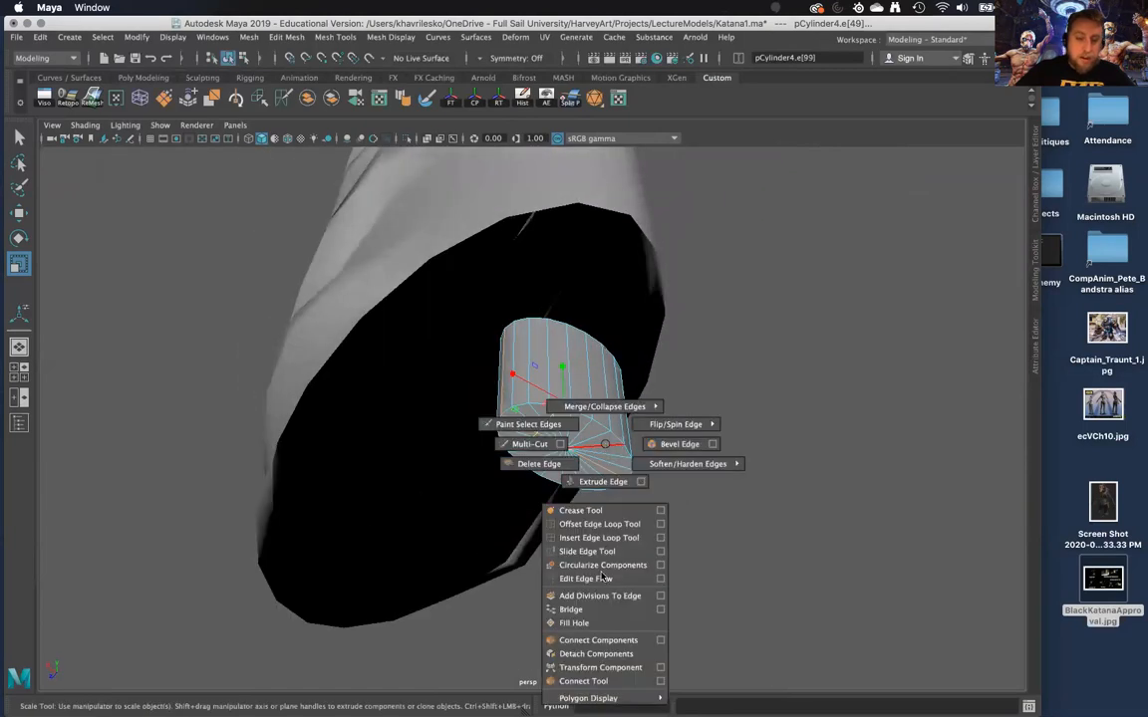
left_click(568, 654)
Delete one detached half of the cylinder, keeping a half-cylinder below the grip
right_click(577, 460)
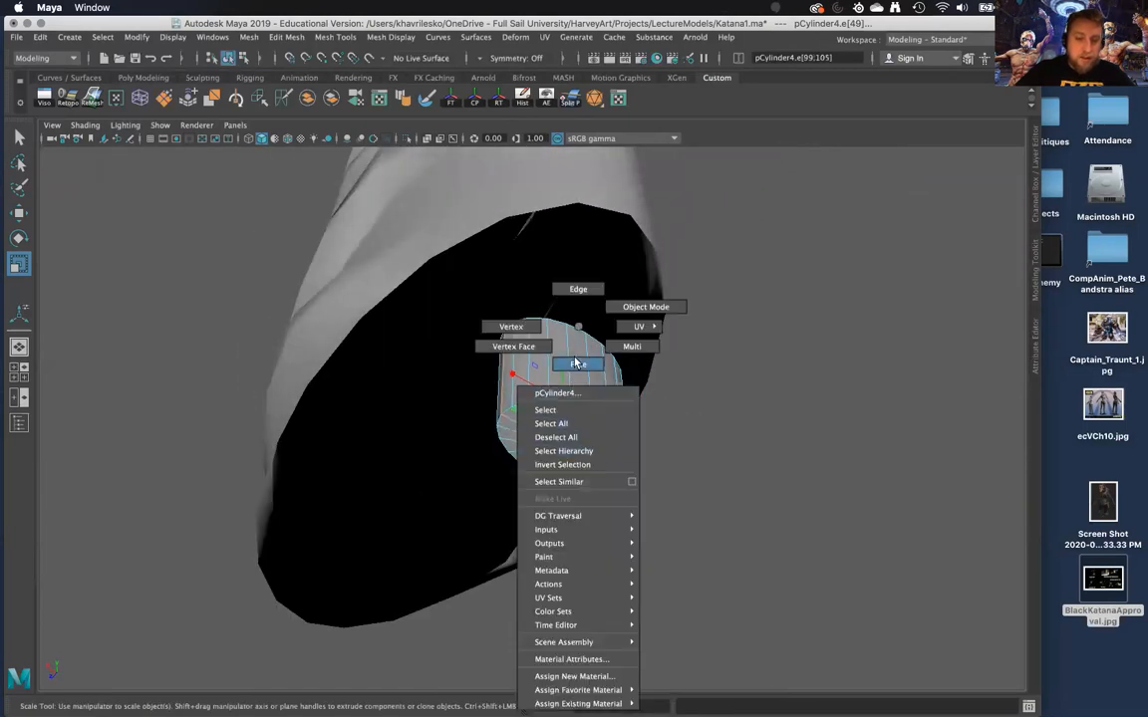
left_click(577, 365)
double_click(543, 465)
key("Delete")
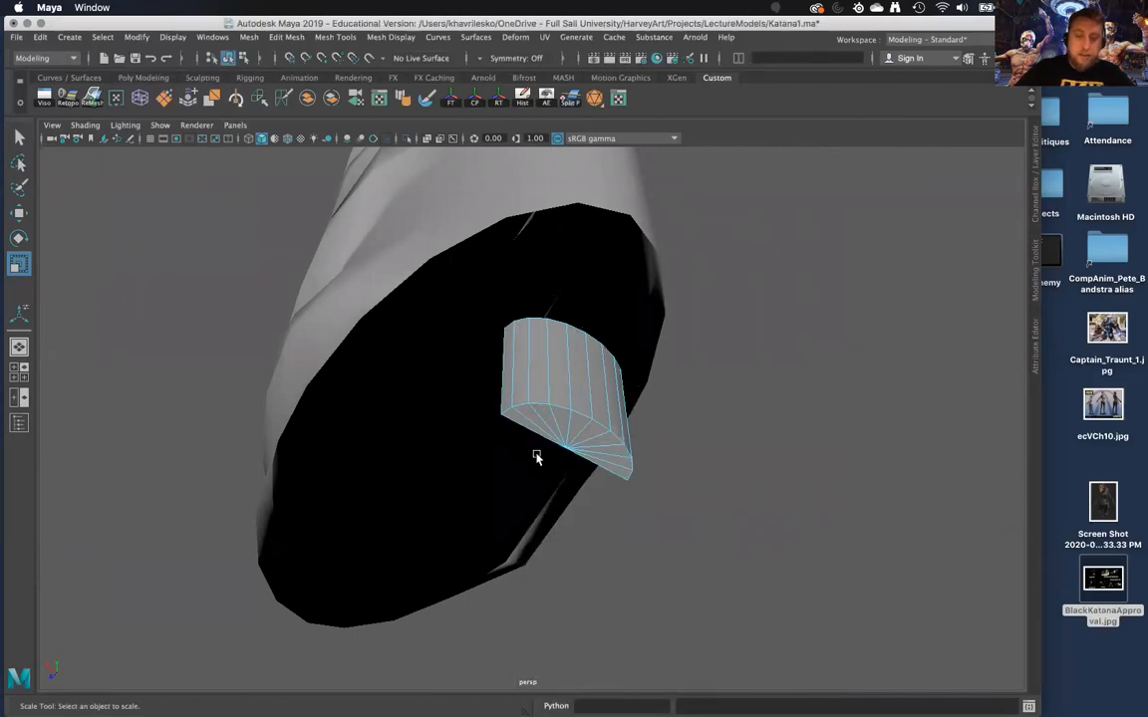
right_click_drag(539, 459, 451, 489, "alt")
left_click_drag(451, 489, 390, 466, "alt")
mouse_move(503, 413)
left_mouse_down("alt")
mouse_move(528, 428)
mouse_move(510, 423)
left_mouse_up("alt")
right_click_drag(510, 423, 561, 468, "alt")
left_click_drag(561, 468, 488, 422, "alt")
Extrude the half-cylinder's open vertical side edges into straight walls across the width of the grip's end
right_click_drag(488, 328, 487, 291)
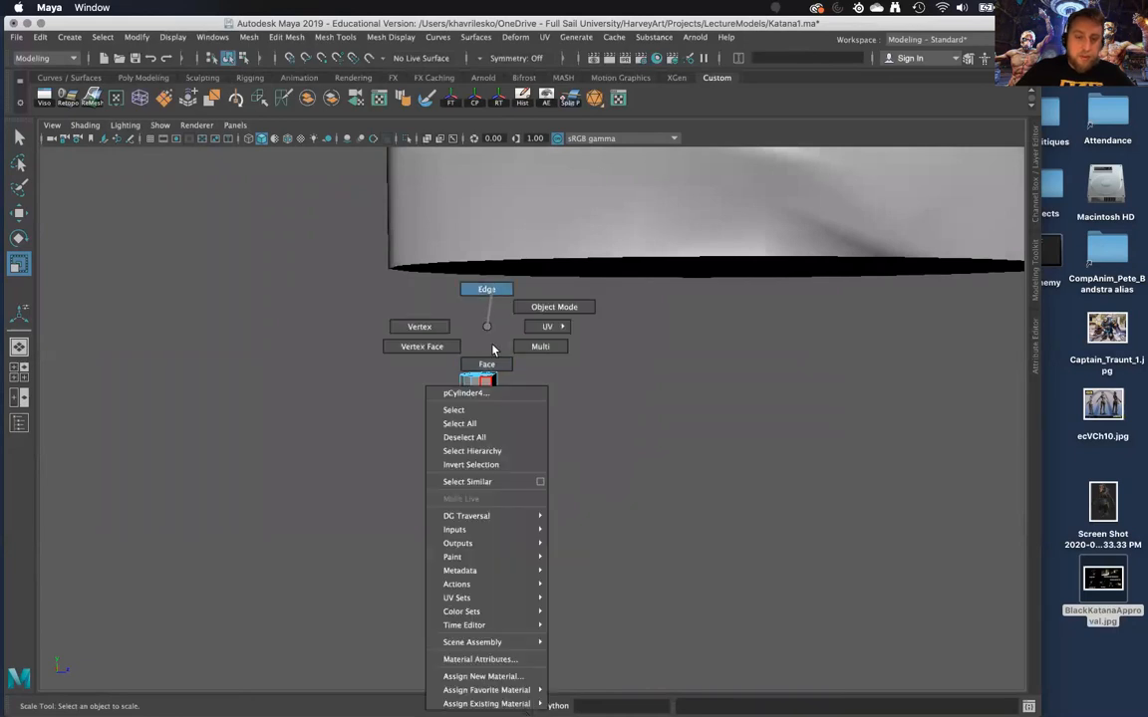
left_click(492, 393)
left_click_drag(494, 396, 517, 415, "alt")
left_click(505, 387, "shift")
right_click_drag(517, 429, 507, 350, "alt")
left_click_drag(507, 351, 523, 358, "alt")
key("w")
mouse_move(538, 432)
left_mouse_down("alt")
mouse_move(498, 418)
mouse_move(550, 421)
left_mouse_up("alt")
key("super+z")
right_click_drag(490, 415, 489, 453, "shift")
left_click_drag(553, 443, 556, 397, "alt")
Delete the surplus faces of the extruded half-cylinder, keeping only its curved wall and straight sides
right_click_drag(553, 326, 553, 381)
left_click_drag(553, 382, 560, 426, "alt")
left_click_drag(560, 426, 561, 411, "alt")
key("Delete")
scroll(549, 284, "down", 5)
left_click_drag(549, 286, 320, 483, "alt")
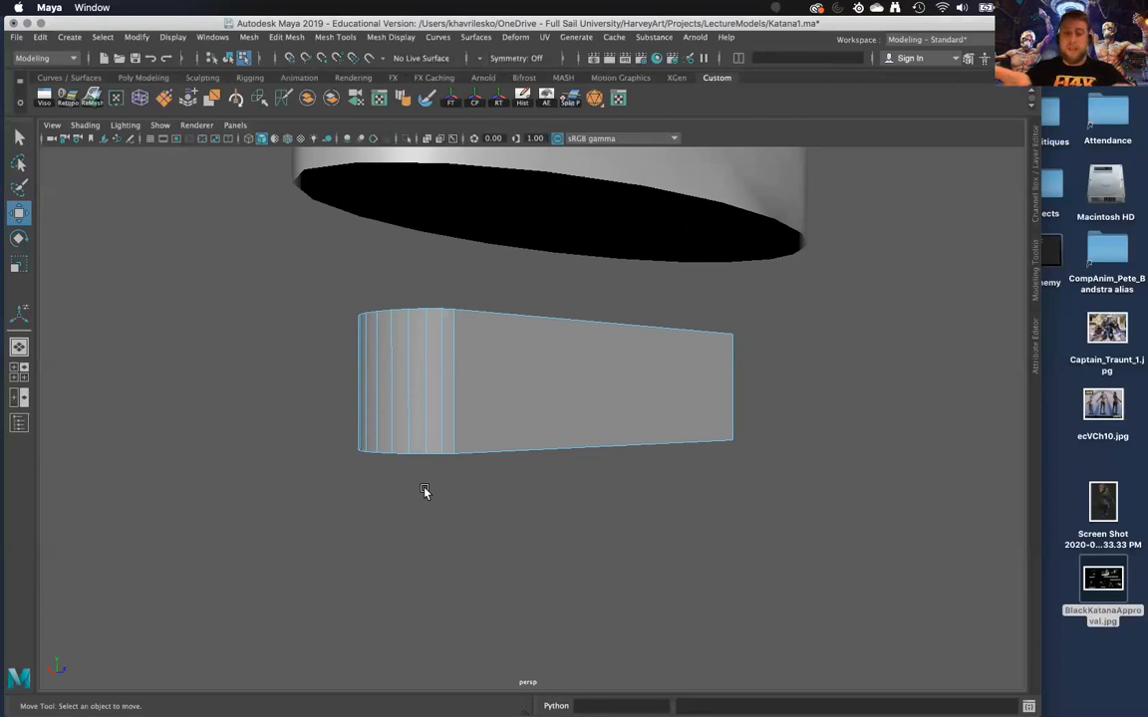
Move the open vertical end edges of both straight walls toward the curved end, shortening the piece
left_click_drag(533, 528, 555, 435, "alt")
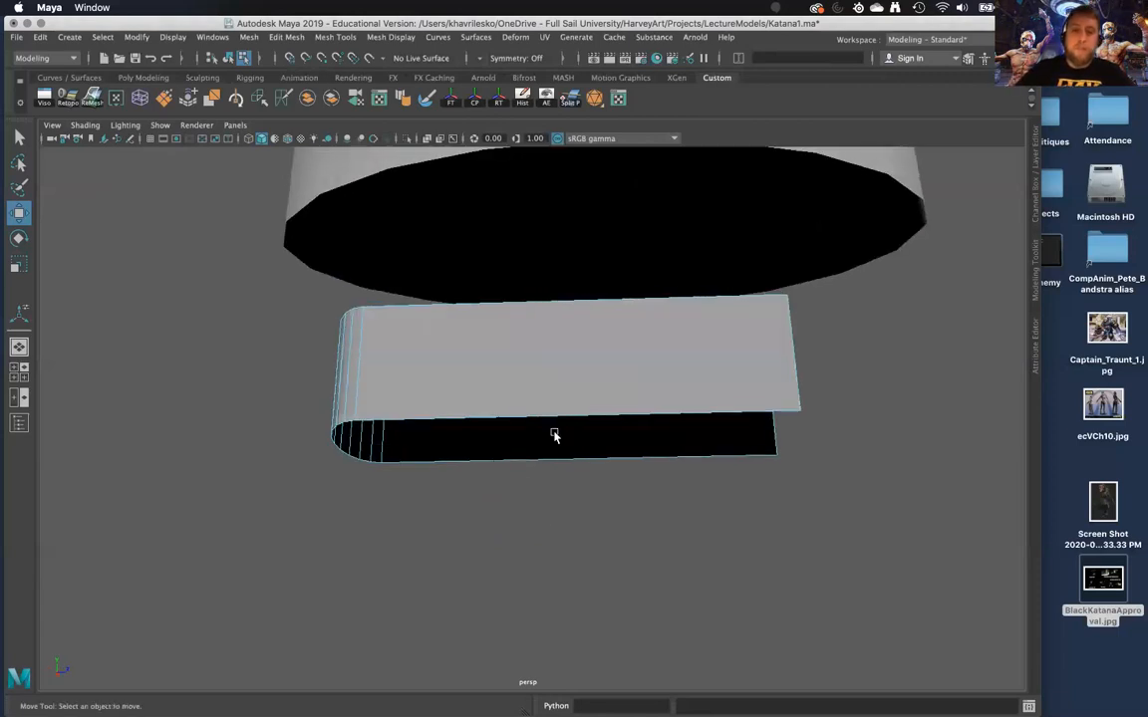
right_click_drag(790, 356, 791, 289)
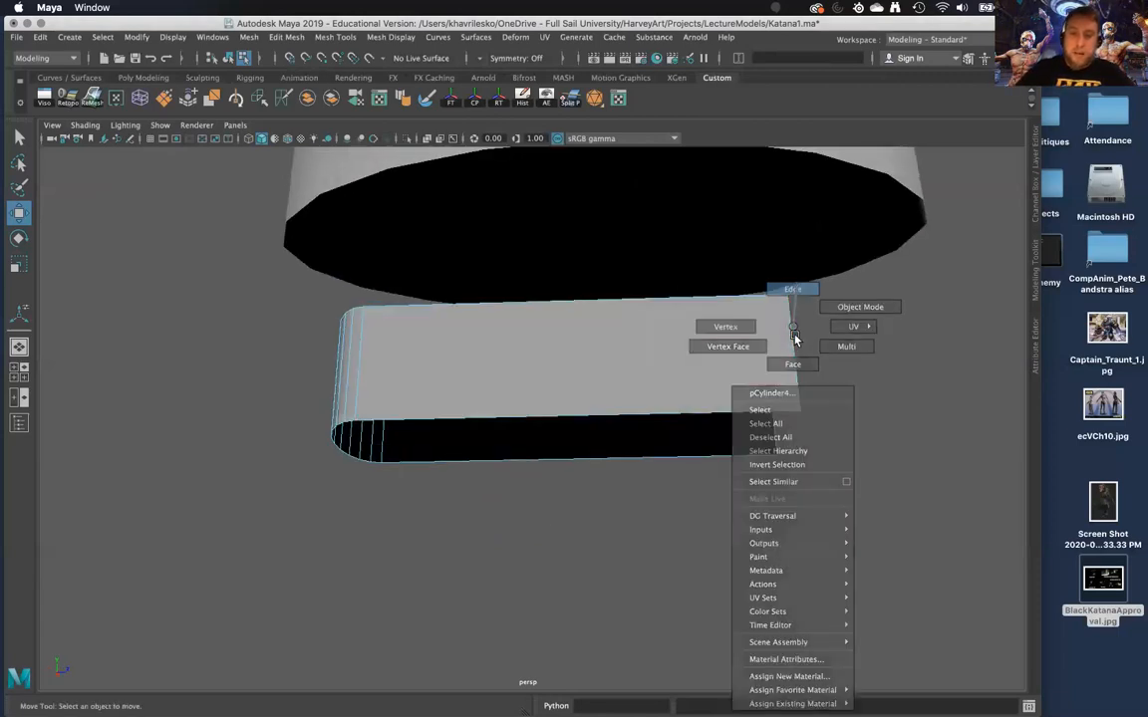
left_click(782, 409)
left_click(783, 423, "shift")
left_click_drag(827, 379, 689, 381)
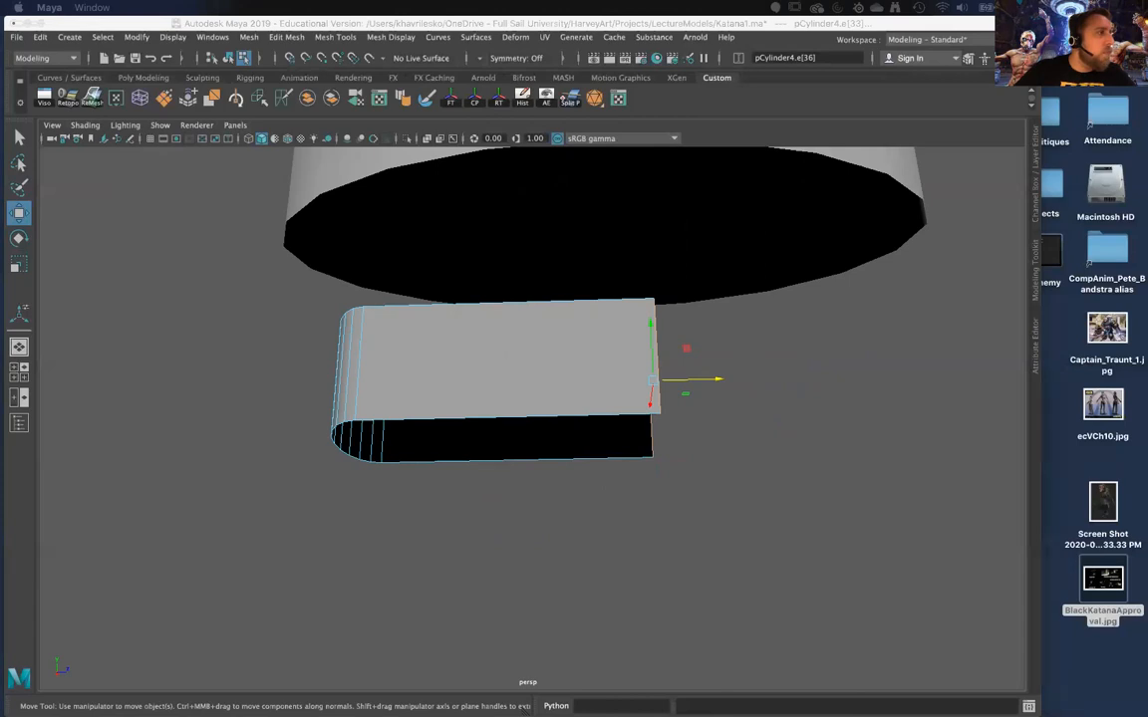
left_click_drag(634, 406, 623, 406, "alt")
left_click_drag(699, 385, 610, 341)
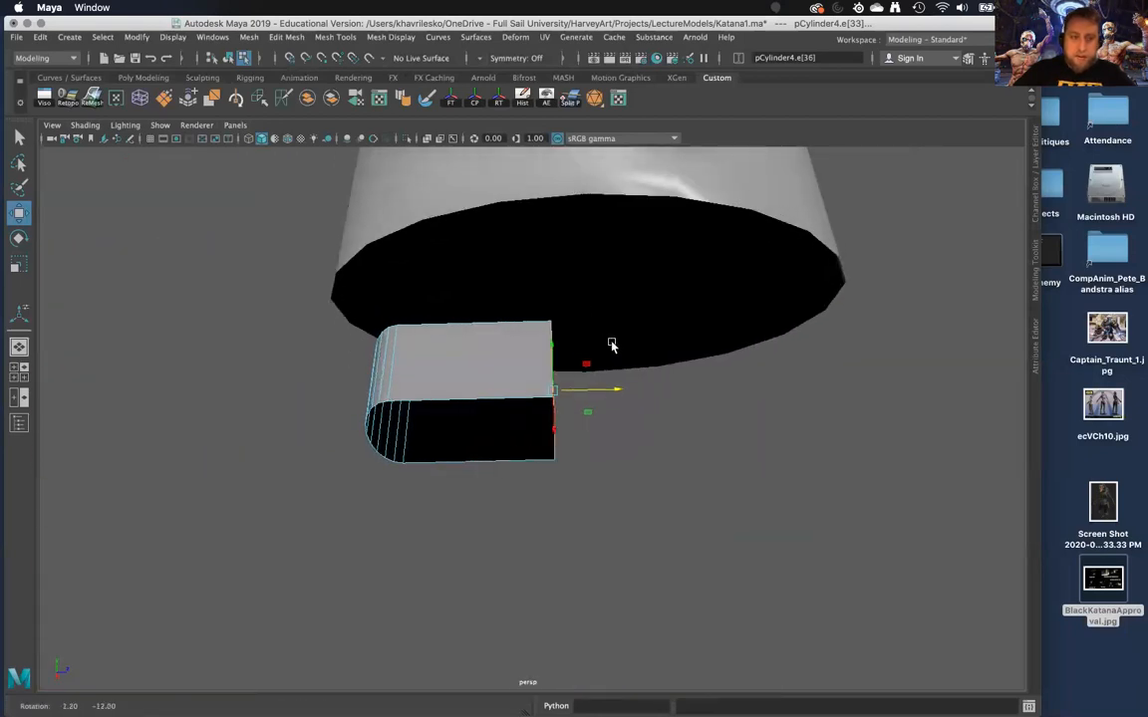
mouse_move(528, 402)
left_mouse_down("alt")
mouse_move(538, 364)
mouse_move(484, 334)
mouse_move(543, 388)
left_mouse_up("alt")
Switch to Preview and examine the blade fitting in the BlackKatanaApproval.jpg reference photos
left_click(1089, 577)
double_click(1088, 576)
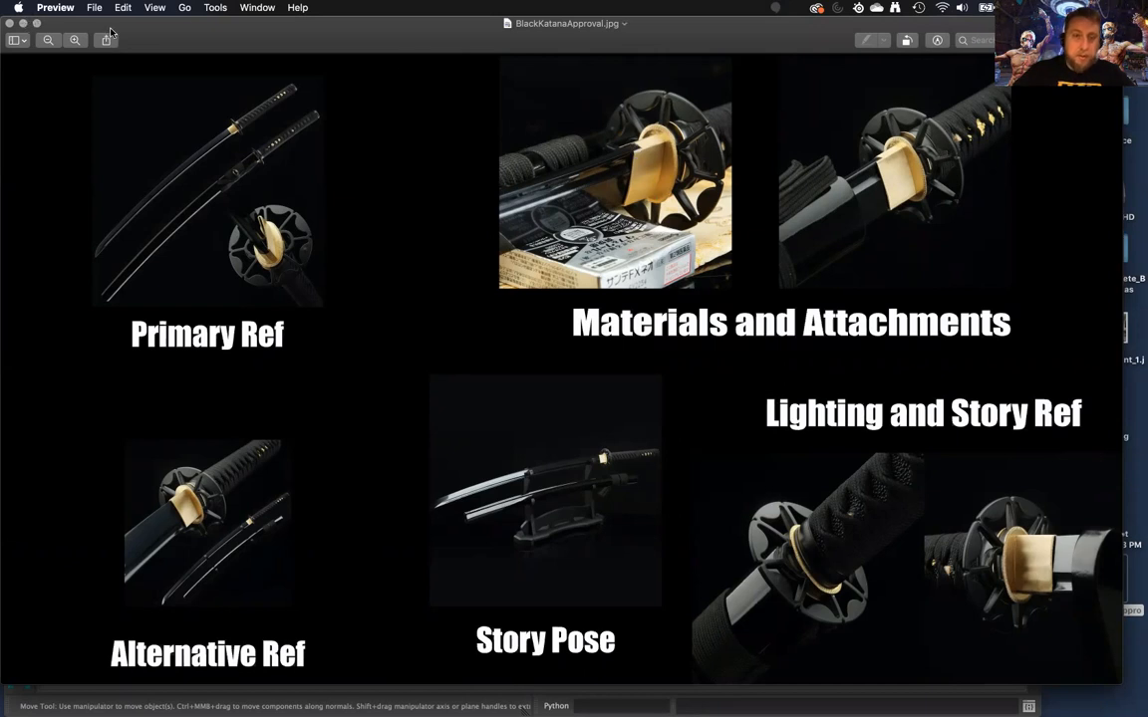
left_click_drag(110, 33, 124, 33)
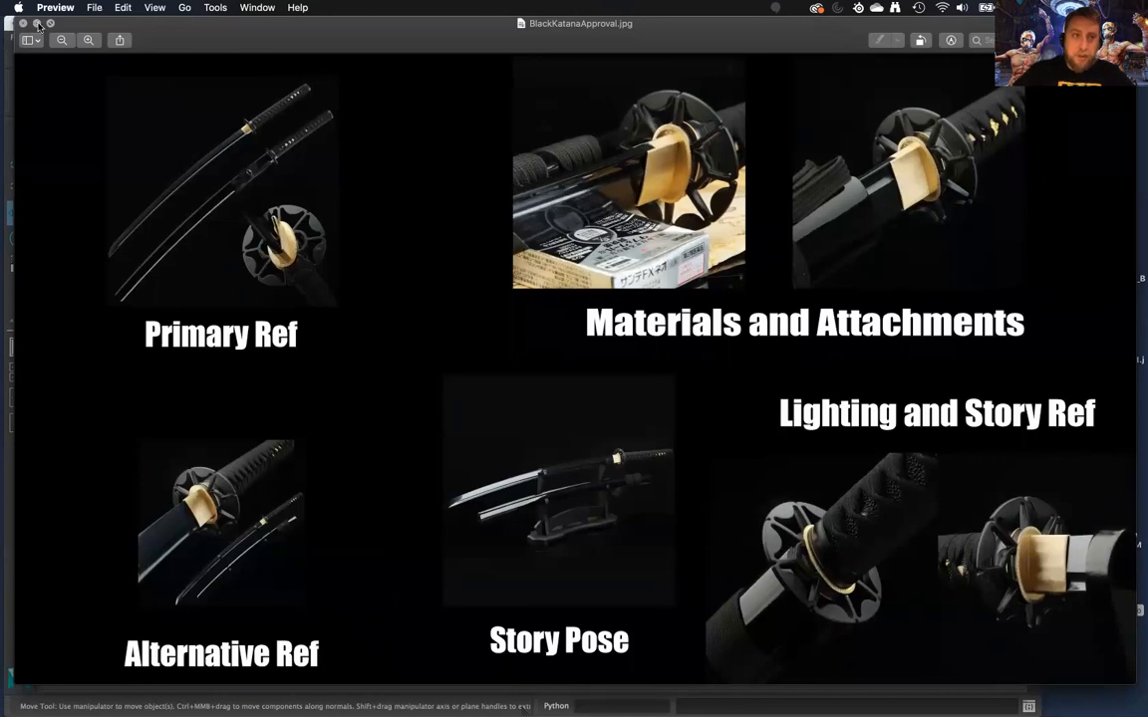
key("super+w")
Move the two open vertical end edges slightly closer to the curved end to shorten the straight walls further
left_click(618, 483)
left_click_drag(584, 448, 558, 387, "alt")
double_click(555, 435)
left_click(554, 434)
left_click(553, 353, "shift")
left_click_drag(597, 394, 559, 397)
scroll(530, 297, "down", 3)
left_click_drag(530, 297, 505, 344, "alt")
left_click_drag(535, 394, 543, 458, "alt")
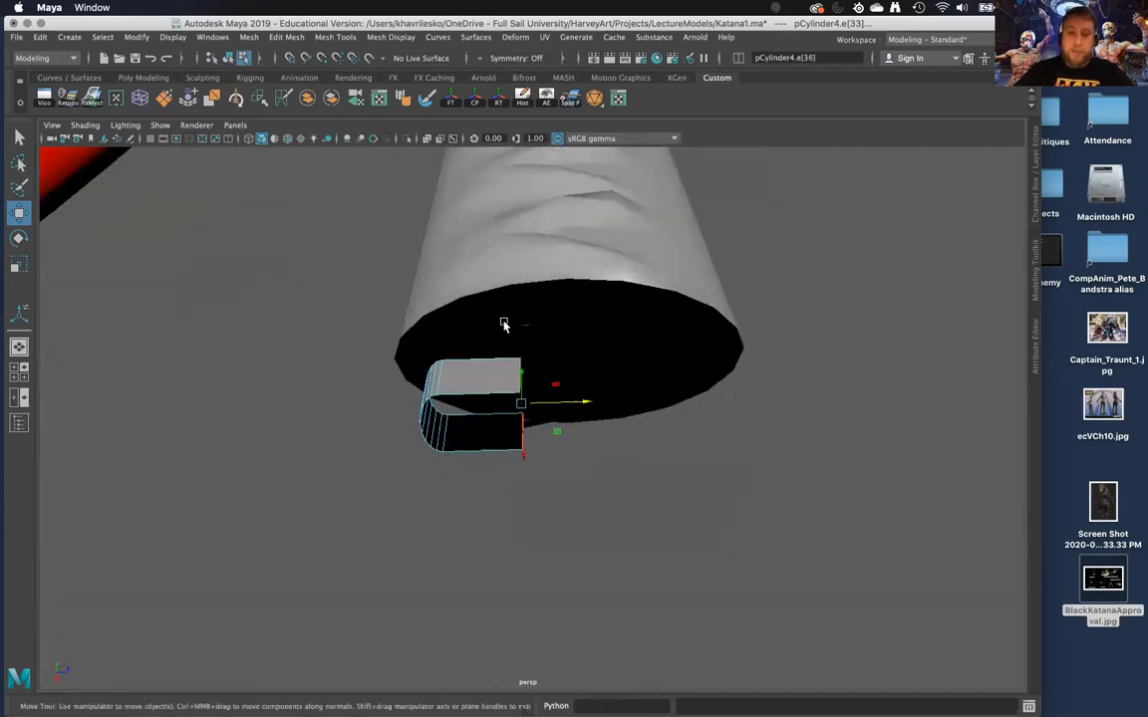
left_click_drag(513, 575, 522, 543, "alt")
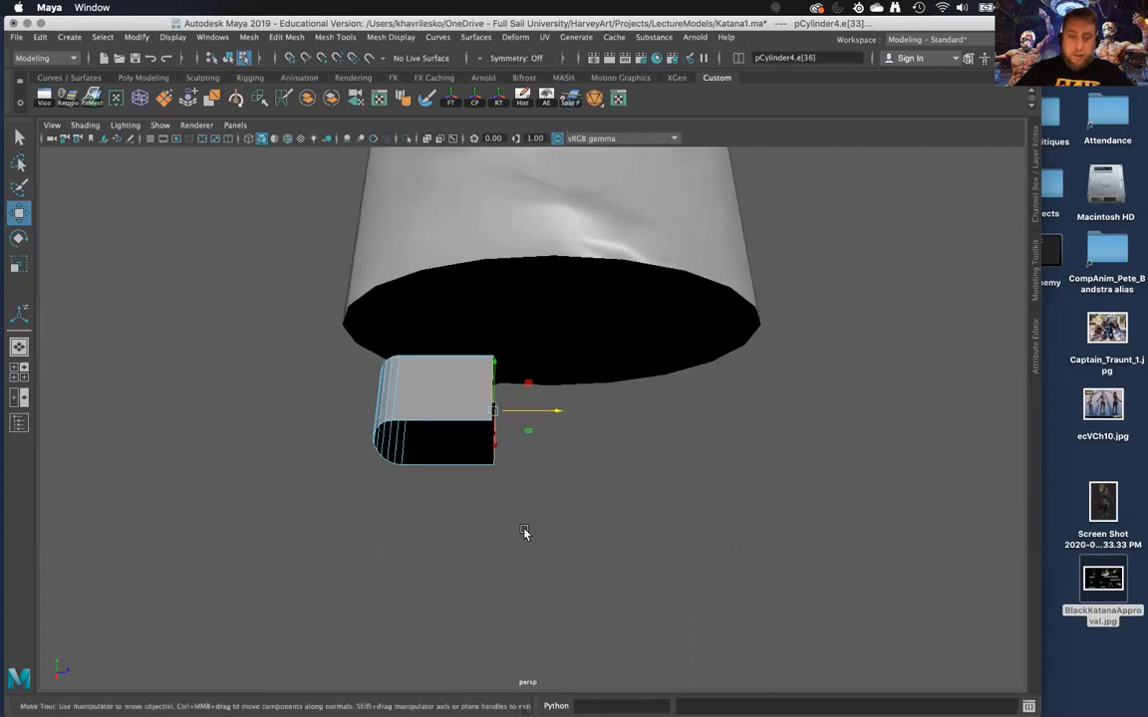
left_click_drag(553, 412, 514, 392, "alt")
Compare the fitting's shape in BlackKatanaApproval.jpg with the shortened piece below the grip in Maya
double_click(1103, 580)
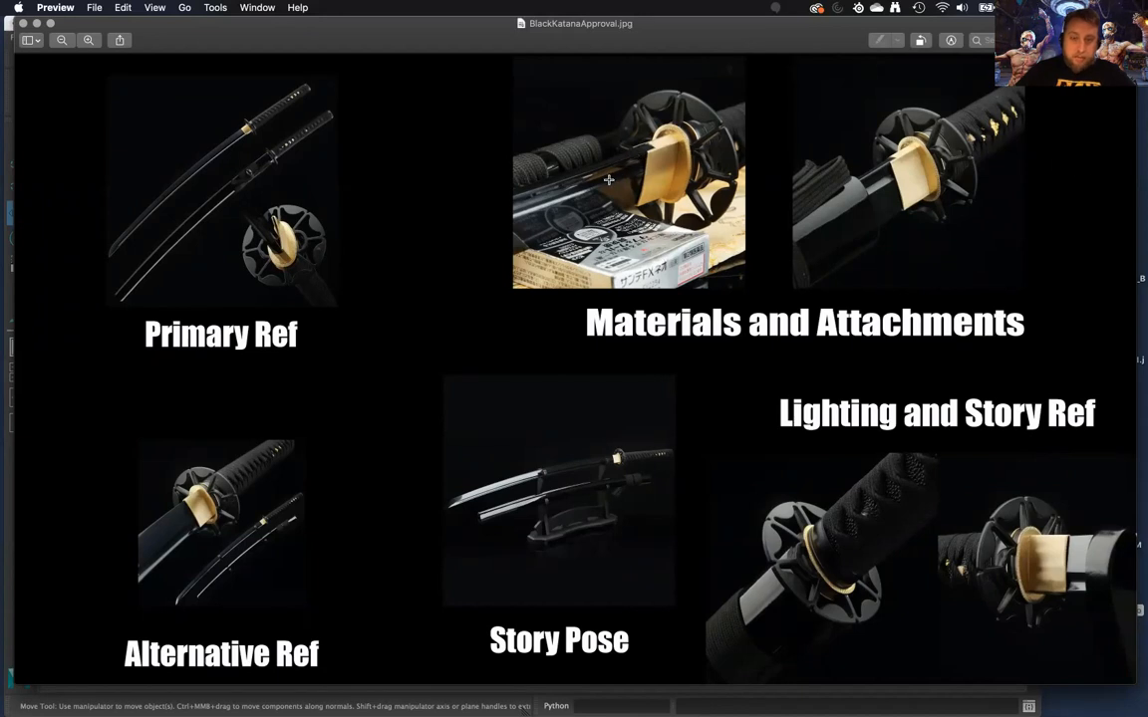
left_click(37, 23)
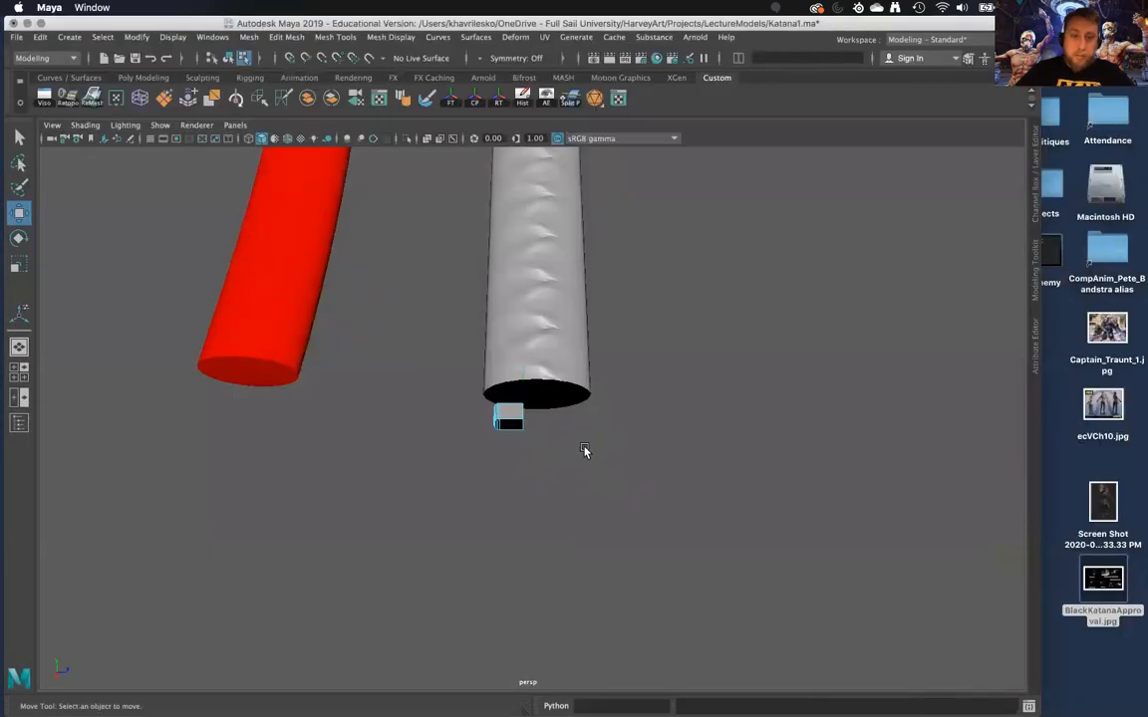
scroll(587, 463, "up", 3)
scroll(587, 470, "up", 2)
middle_click_drag(587, 469, 570, 349, "alt")
scroll(571, 359, "up", 4)
left_click_drag(577, 400, 573, 423, "alt")
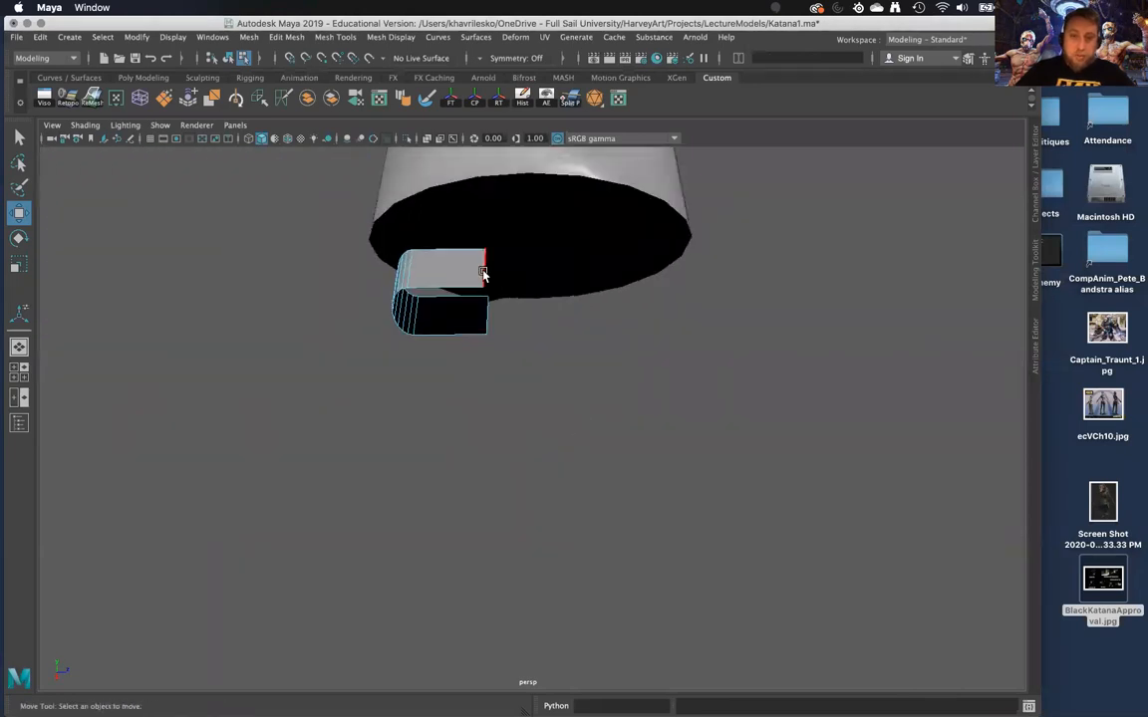
Extrude the two open vertical end edges across to the far side of the grip's end
double_click(484, 274)
left_click(487, 315)
double_click(489, 260, "shift")
left_click_drag(496, 283, 506, 277, "alt")
left_click(494, 265)
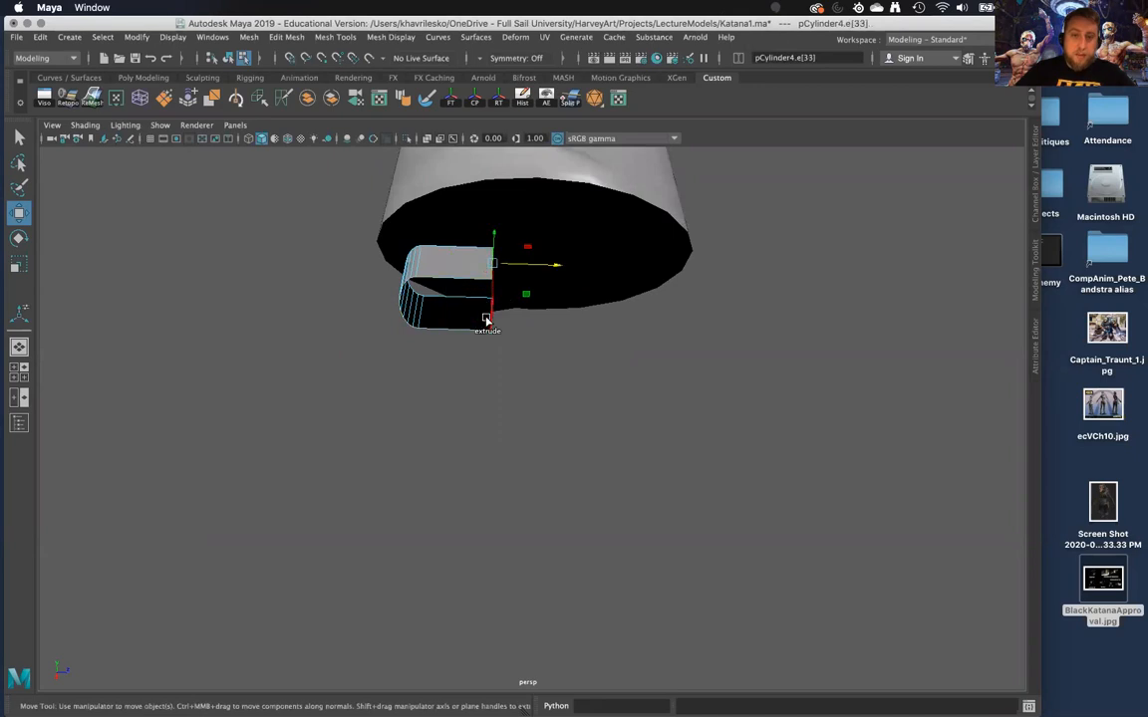
left_click_drag(499, 327, 546, 300, "alt")
left_click(544, 329, "shift")
right_click_drag(468, 279, 466, 330, "shift")
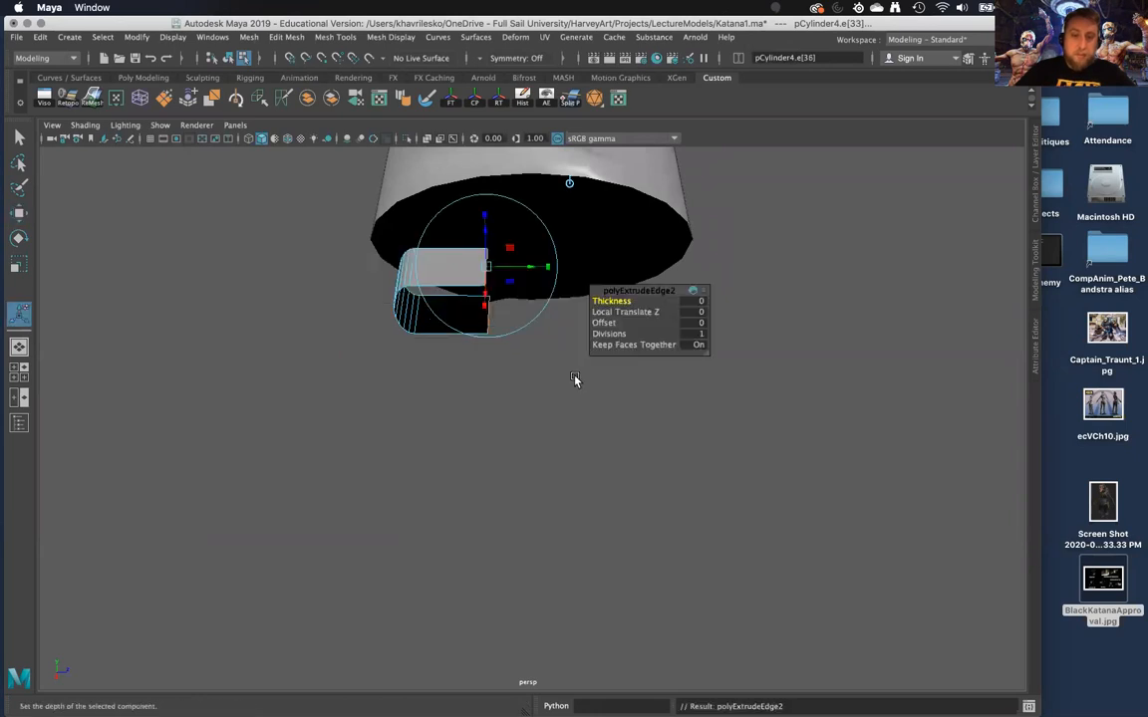
left_click_drag(516, 337, 573, 354, "alt")
left_click_drag(547, 294, 738, 300)
Scale the extruded end edges closer together so the side walls taper, and return to object mode
key("r")
left_click_drag(679, 354, 686, 409)
right_click_drag(567, 327, 634, 307)
key("w")
left_click_drag(460, 353, 546, 302)
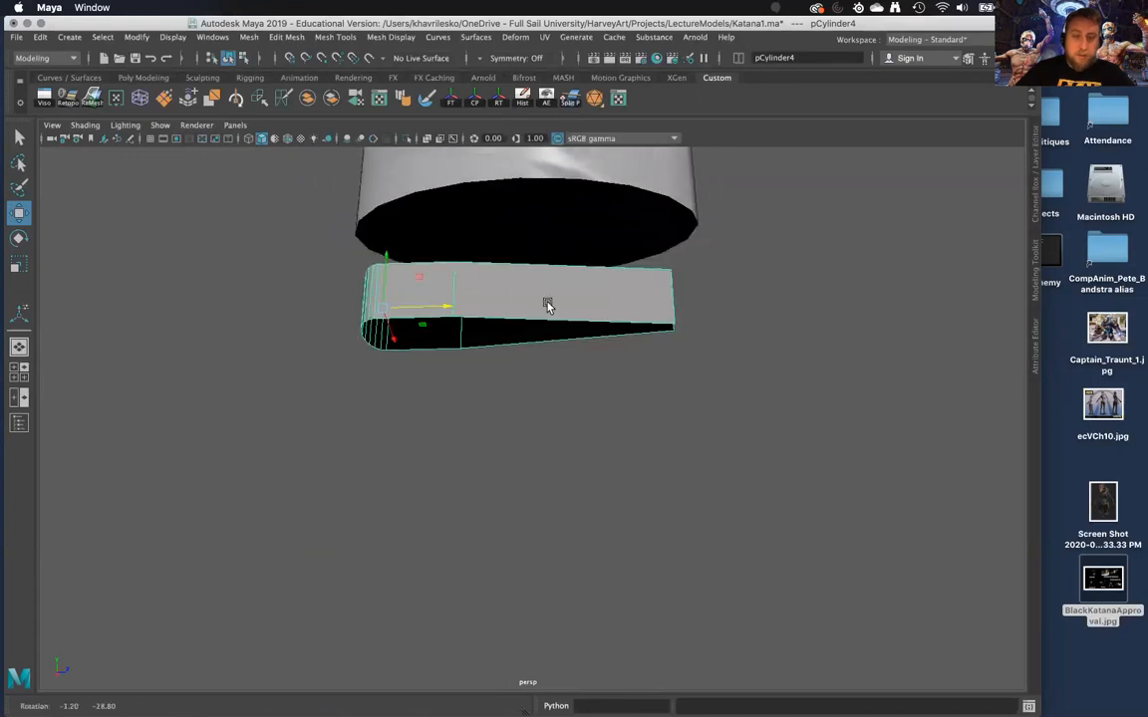
Extrude the two vertical edges at the narrow end a short distance and scale them toward each other
right_click_drag(668, 301, 669, 245)
left_click(672, 294)
left_click(674, 327, "shift")
left_click_drag(675, 328, 617, 311, "alt")
left_click_drag(660, 277, 579, 358, "alt")
key("r")
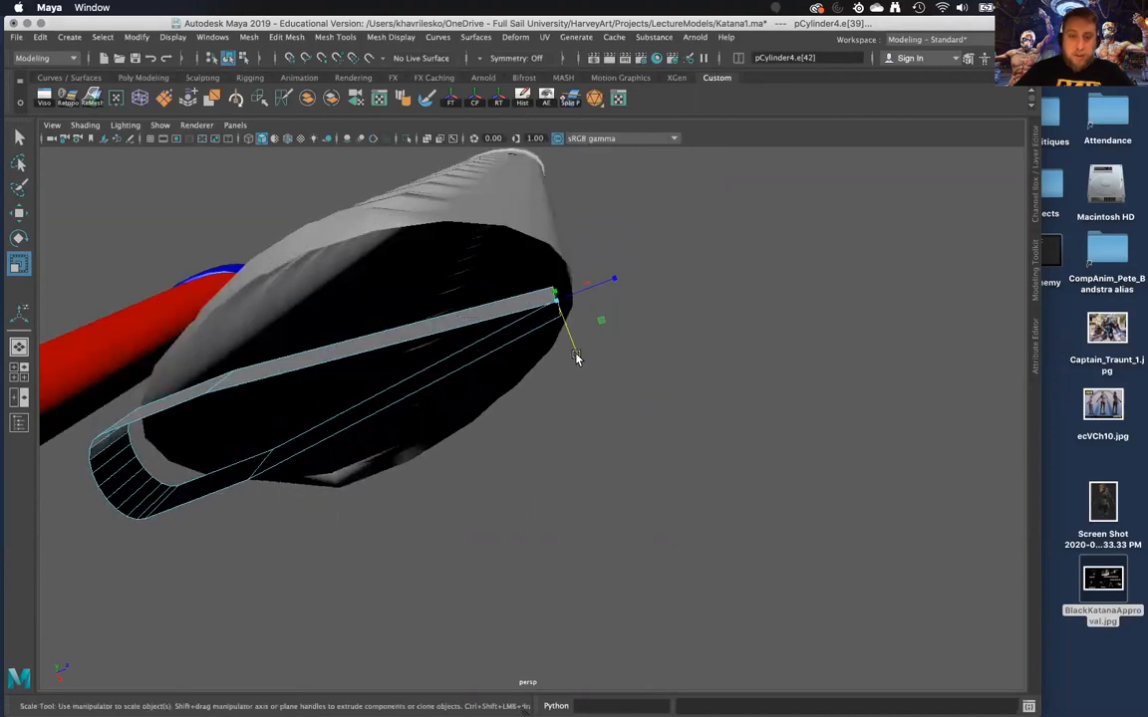
right_click_drag(579, 358, 543, 638, "alt")
left_click_drag(533, 568, 447, 345, "alt")
right_click_drag(441, 341, 442, 376, "shift")
left_click_drag(477, 392, 475, 387, "alt")
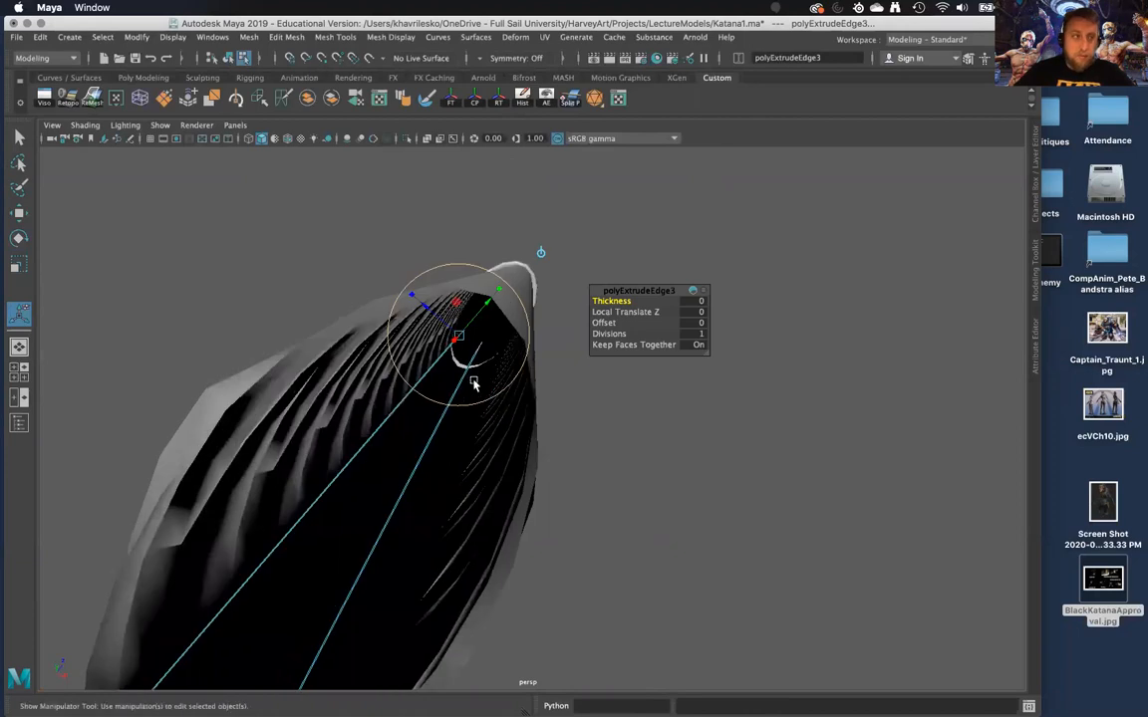
left_click_drag(486, 305, 504, 301)
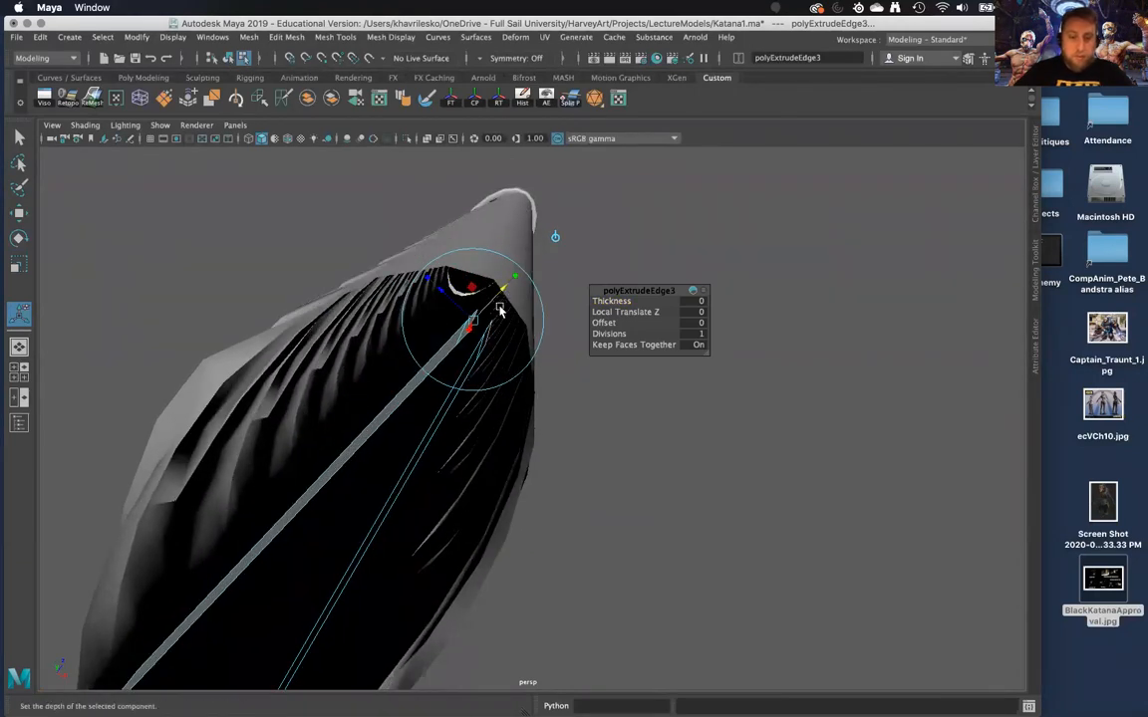
key("r")
left_click_drag(530, 363, 516, 441)
Join the two side walls at the narrow end to close the tip, and return to object mode
mouse_move(503, 329)
right_mouse_down()
mouse_move(498, 301)
mouse_move(501, 319)
right_mouse_up()
mouse_move(497, 407)
right_mouse_down()
mouse_move(454, 340)
mouse_move(478, 393)
right_mouse_up()
mouse_move(489, 410)
left_mouse_down()
mouse_move(517, 389)
mouse_move(502, 402)
left_mouse_up()
right_click_drag(499, 411, 557, 368, "shift")
mouse_move(530, 430)
left_mouse_down("alt")
mouse_move(564, 411)
mouse_move(546, 412)
left_mouse_up("alt")
right_click_drag(503, 417, 561, 318)
left_click(385, 404)
left_click_drag(384, 404, 575, 320, "alt")
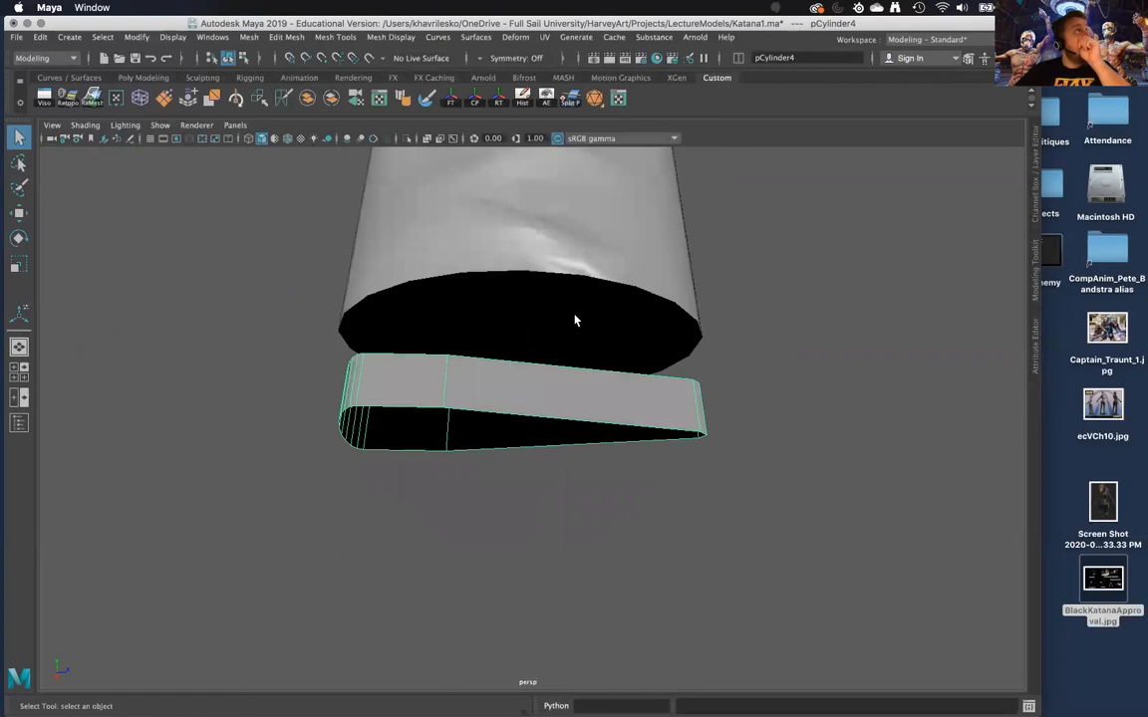
Inspect the tapered piece and its closed tip below the grip from several angles
left_click_drag(502, 407, 409, 265, "alt")
right_click_drag(408, 266, 558, 643, "alt")
left_click_drag(558, 643, 602, 578, "alt")
right_click_drag(533, 399, 604, 307)
left_click(702, 406)
left_click_drag(702, 406, 607, 421, "alt")
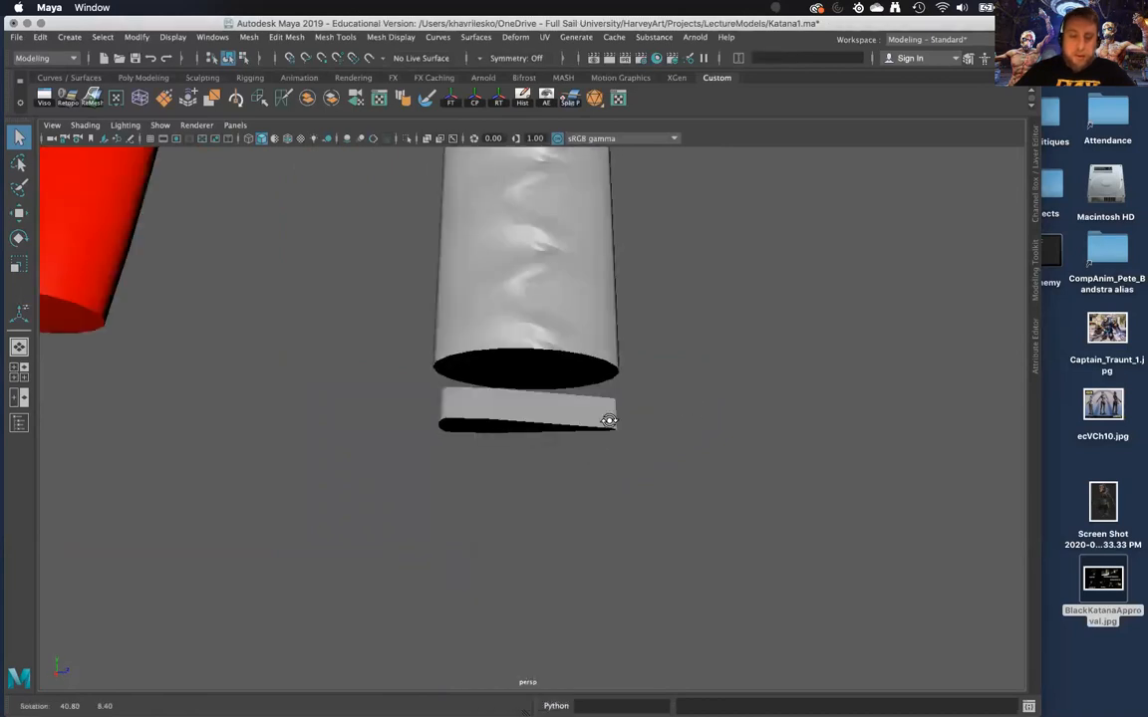
right_click_drag(607, 421, 538, 538, "alt")
left_click_drag(539, 538, 538, 594, "alt")
left_click(494, 427)
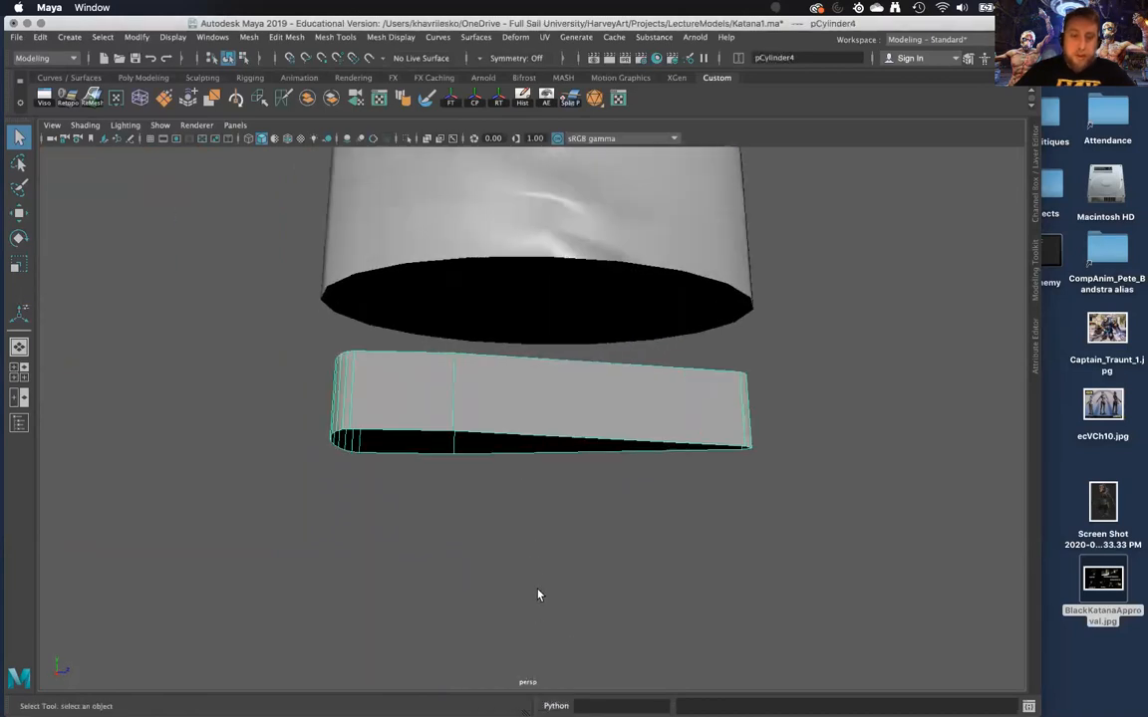
right_click_drag(538, 594, 536, 566, "alt")
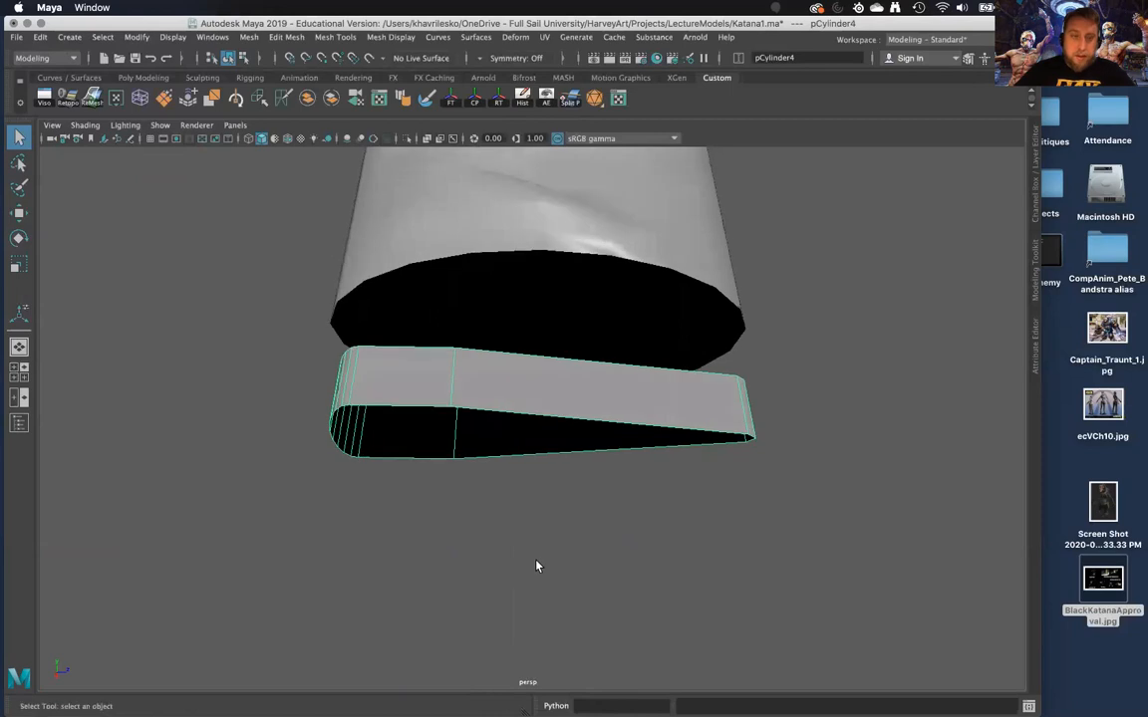
Create a polygon sphere and move it down into the tapered piece below the grip
left_click(82, 39)
mouse_move(100, 90)
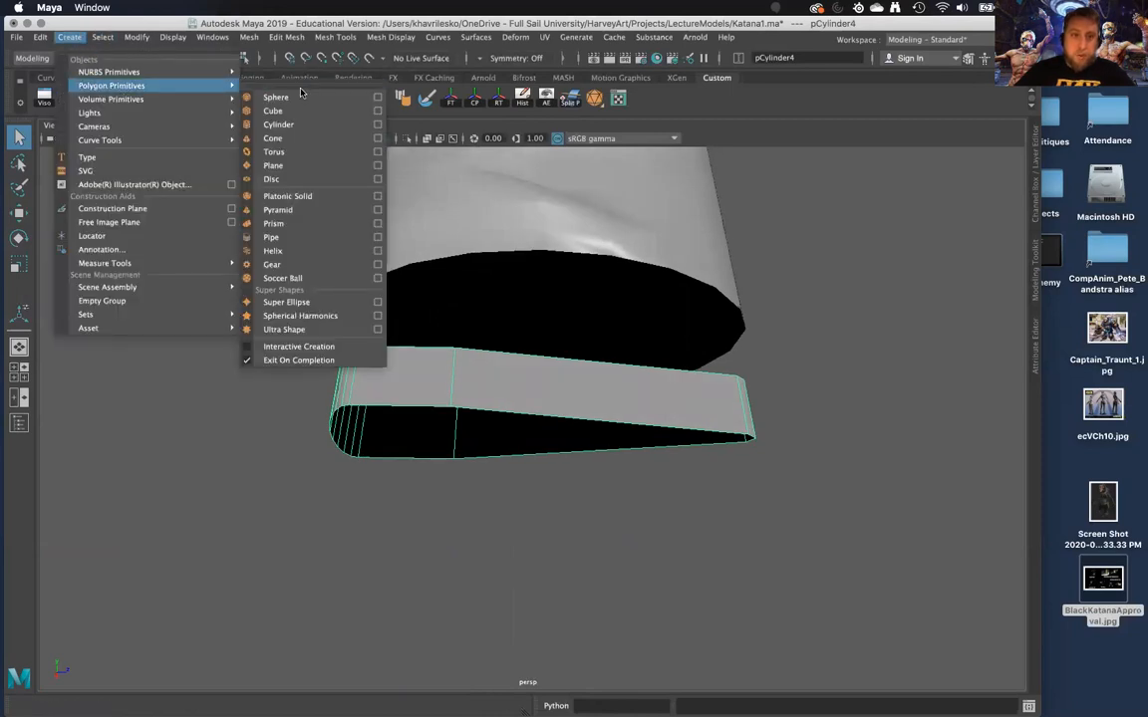
left_click(275, 96)
left_click_drag(413, 354, 480, 418, "alt")
left_click(480, 417)
right_click_drag(533, 497, 459, 229, "alt")
left_click(458, 229)
key("w")
left_click_drag(459, 199, 533, 423)
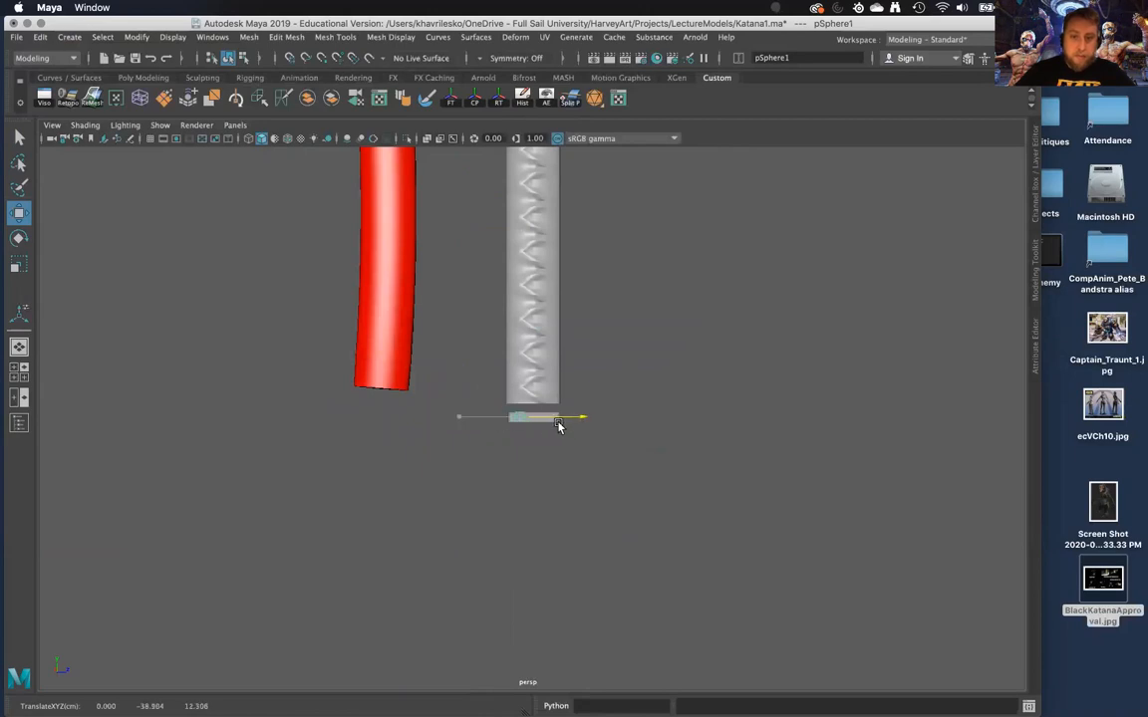
key("f")
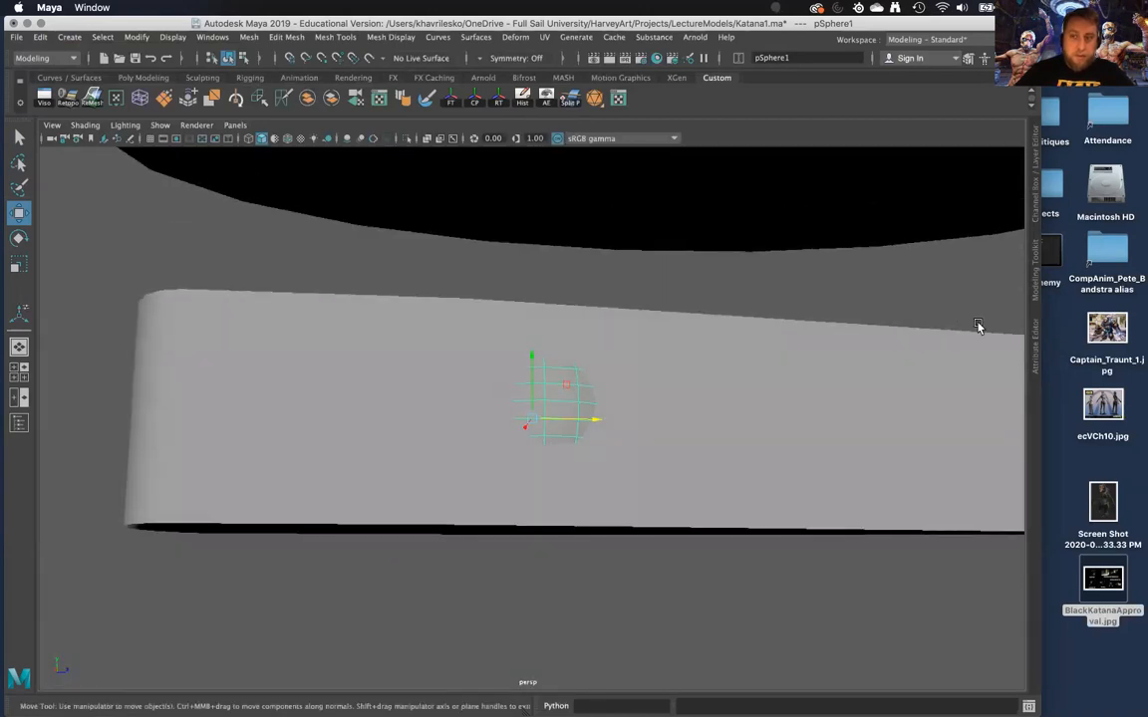
Set the sphere's Subdivisions Axis and Subdivisions Height to 15
left_click(1036, 218)
key("f")
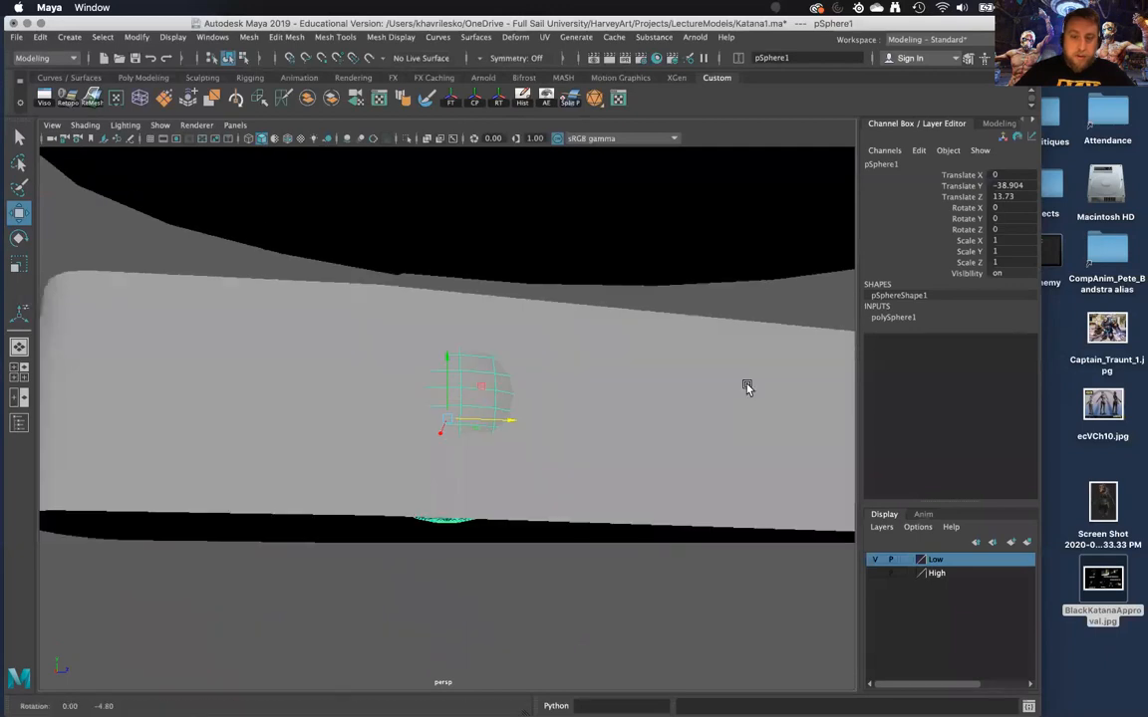
scroll(658, 395, "down", 4)
left_click_drag(645, 338, 618, 305, "alt")
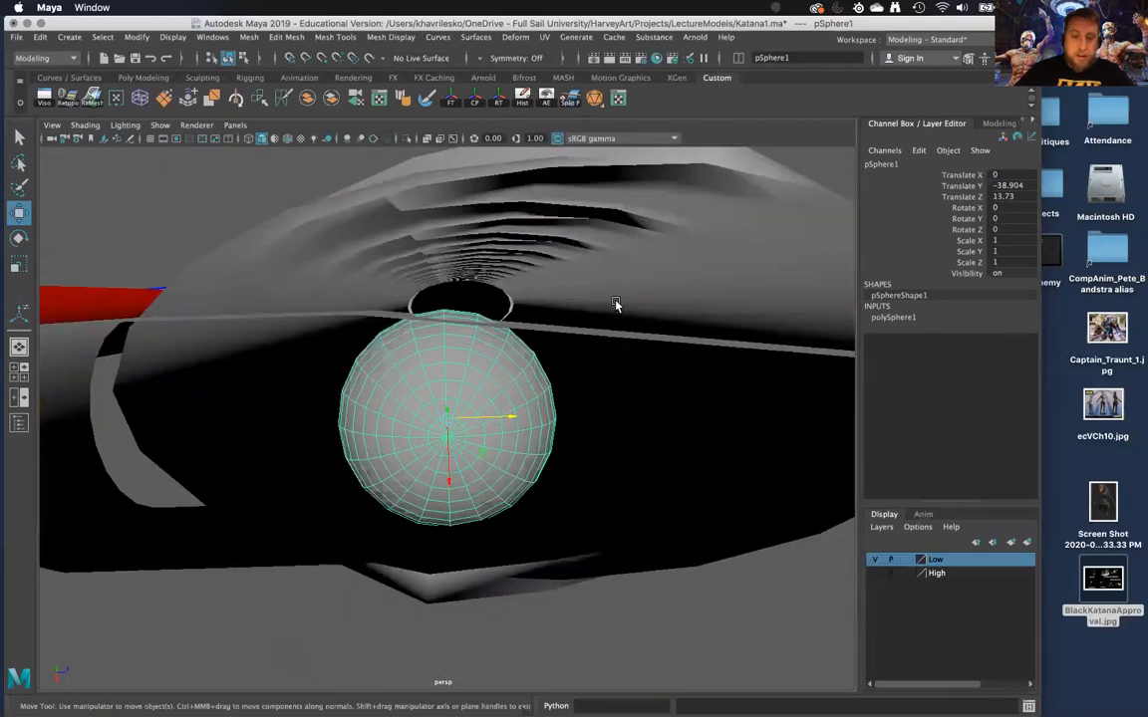
scroll(618, 305, "down", 3)
left_click(902, 318)
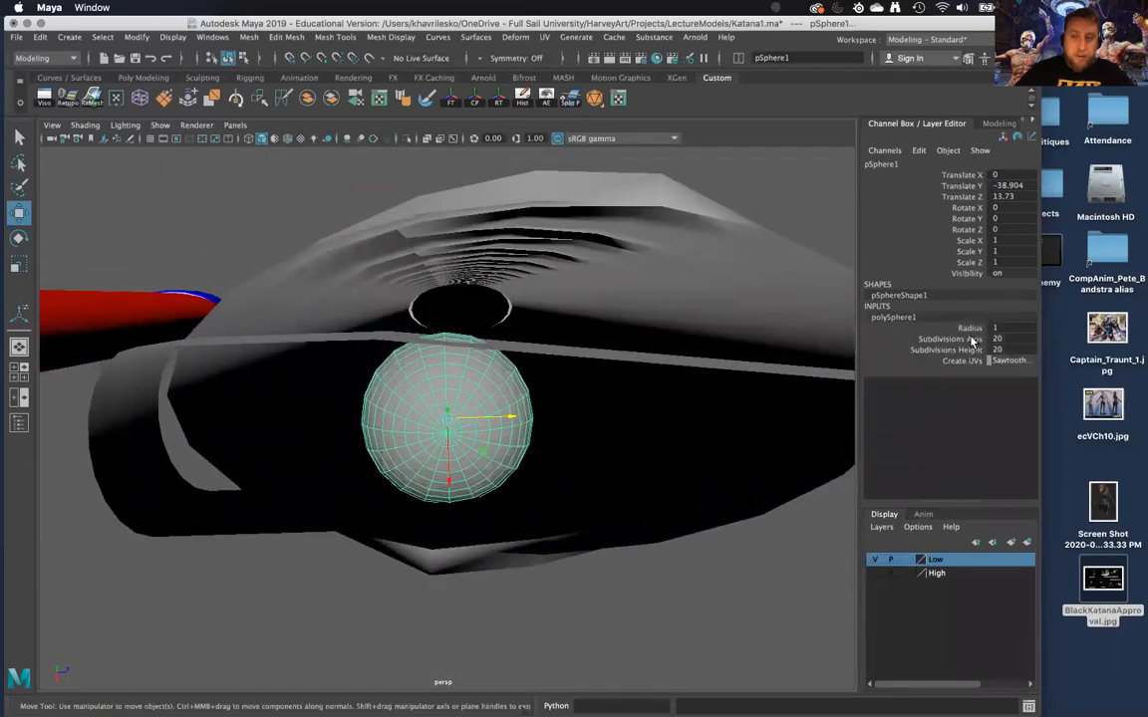
left_click_drag(973, 340, 972, 352)
left_click_drag(778, 368, 723, 397, "alt")
middle_click_drag(717, 392, 674, 397)
Move the sphere out through the side wall to Translate X -1.799
left_click_drag(674, 397, 621, 402, "alt")
left_click_drag(454, 466, 450, 309)
left_click_drag(451, 309, 492, 395, "alt")
right_click_drag(492, 395, 474, 318, "alt")
left_click_drag(474, 317, 476, 289, "alt")
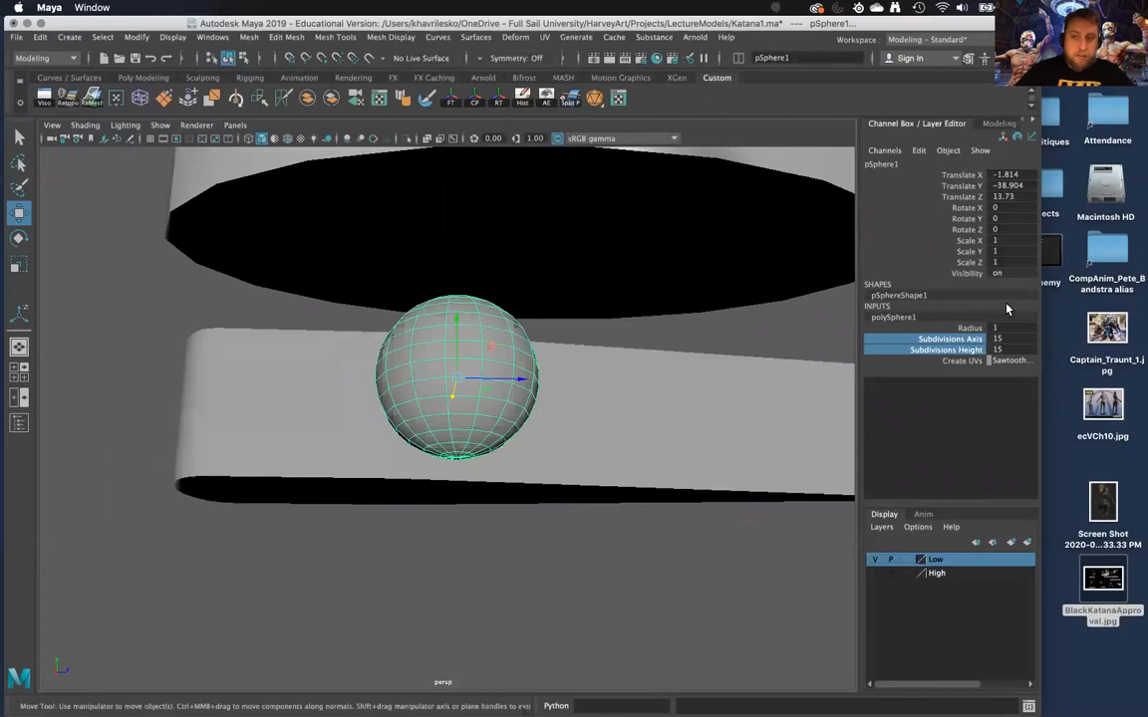
middle_click_drag(730, 378, 717, 377)
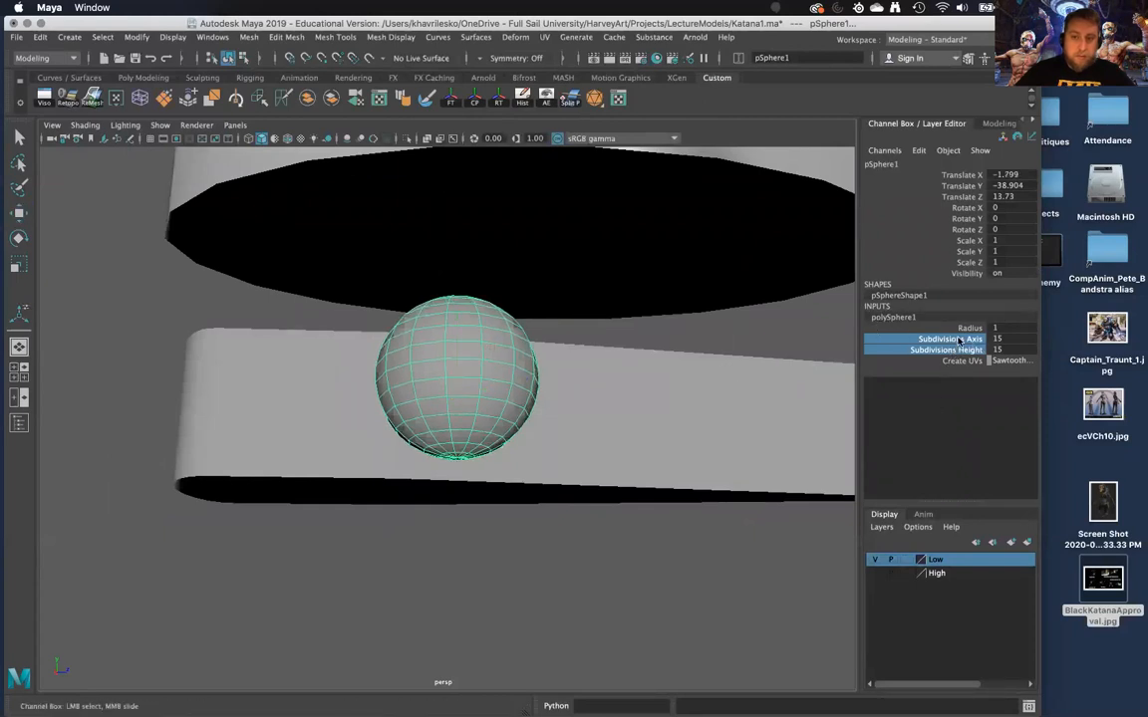
Reduce the sphere's Subdivisions Axis and Subdivisions Height to 11
middle_click_drag(694, 425, 663, 427)
left_click_drag(663, 427, 659, 354, "alt")
middle_click_drag(660, 353, 679, 350)
mouse_move(679, 350)
left_mouse_down("alt")
mouse_move(686, 367)
mouse_move(809, 415)
mouse_move(682, 367)
mouse_move(678, 354)
left_mouse_up("alt")
middle_click_drag(679, 354, 649, 357)
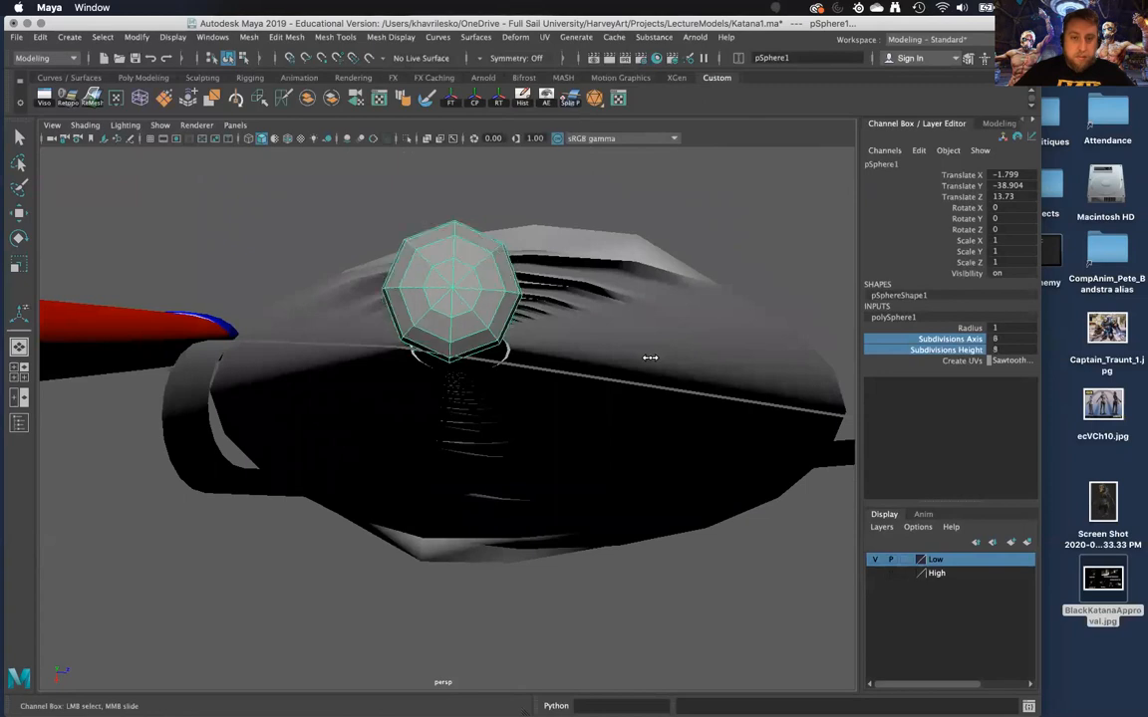
left_click_drag(650, 361, 653, 356, "alt")
middle_click_drag(661, 351, 678, 345)
left_click_drag(676, 345, 671, 353, "alt")
middle_click_drag(668, 350, 661, 353)
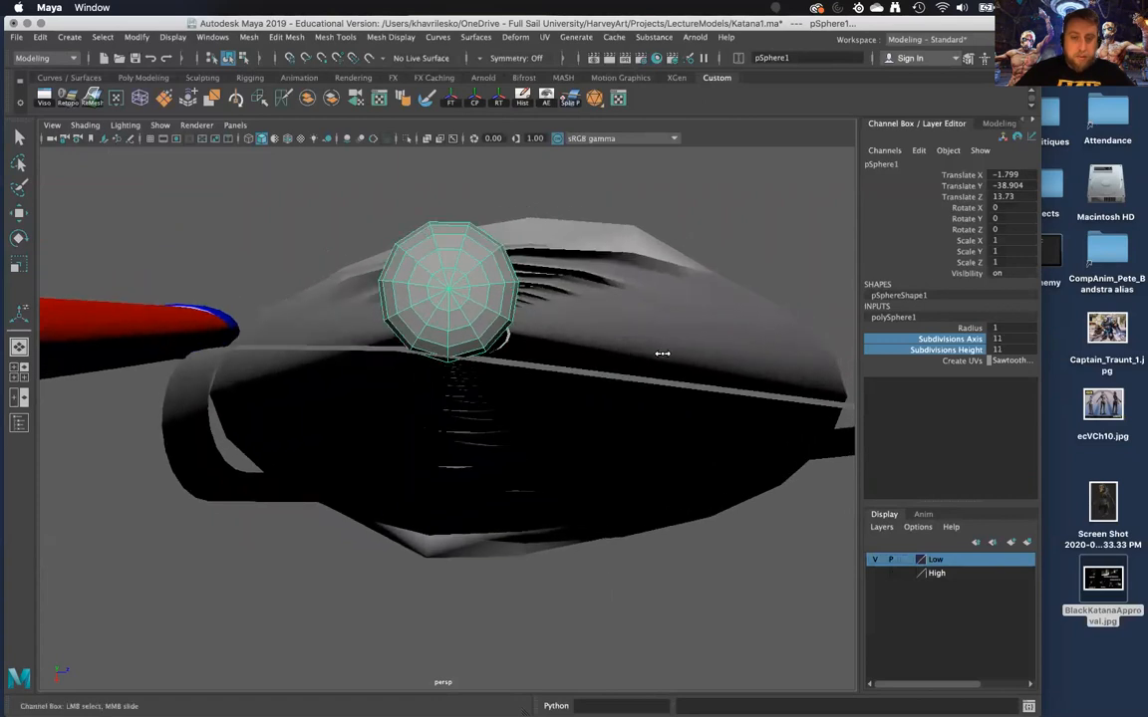
left_click_drag(637, 359, 640, 389, "alt")
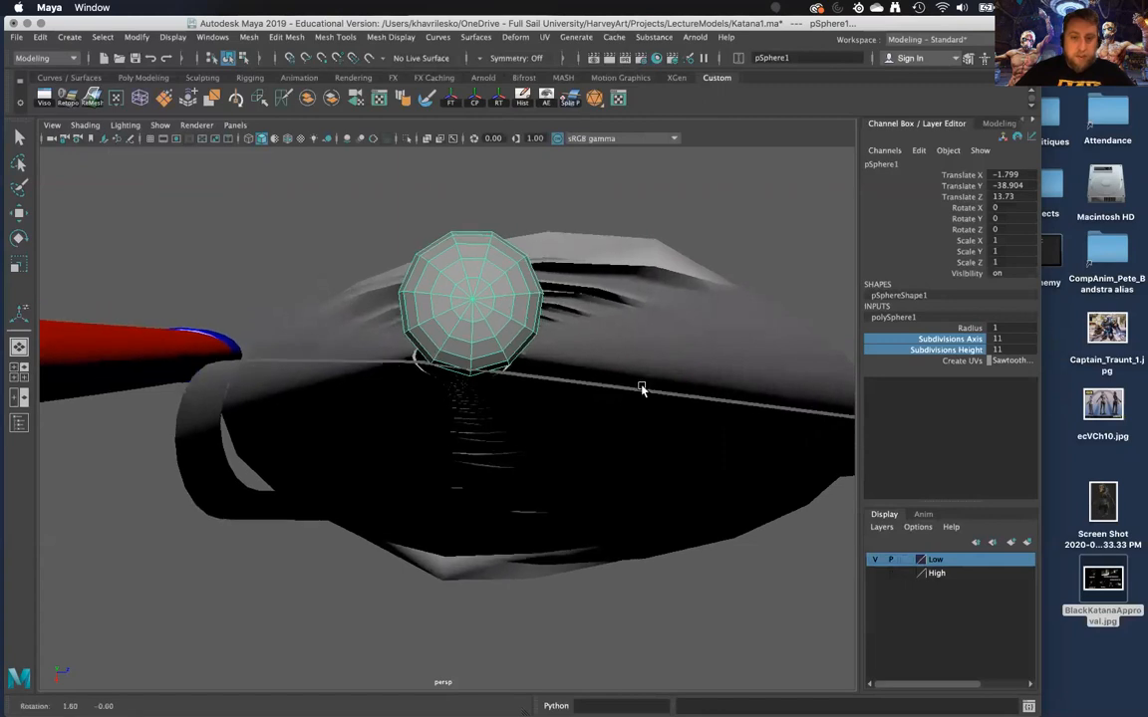
Rotate the sphere to Rotate Y -6.464 and freeze its transformations
left_click_drag(485, 346, 484, 347, "alt")
key("w")
key("e")
left_click_drag(423, 259, 388, 249)
key("w")
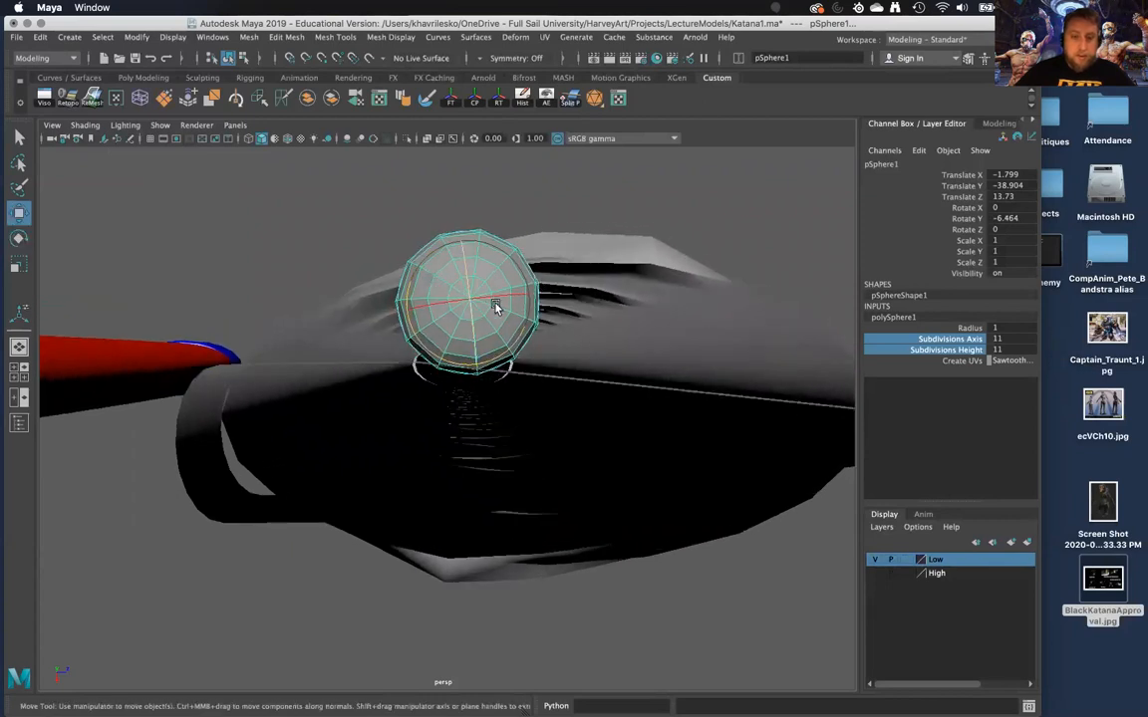
left_click(452, 97)
Move the sphere into the side wall at Translate X 0.795 and Z -0.708, with wireframe on shaded enabled
left_click_drag(468, 371, 517, 356)
left_click(554, 439)
right_click_drag(517, 357, 522, 332, "alt")
left_click(289, 140)
left_click(435, 313)
mouse_move(436, 313)
left_mouse_down("alt")
mouse_move(476, 340)
mouse_move(487, 403)
mouse_move(497, 390)
mouse_move(483, 378)
left_mouse_up("alt")
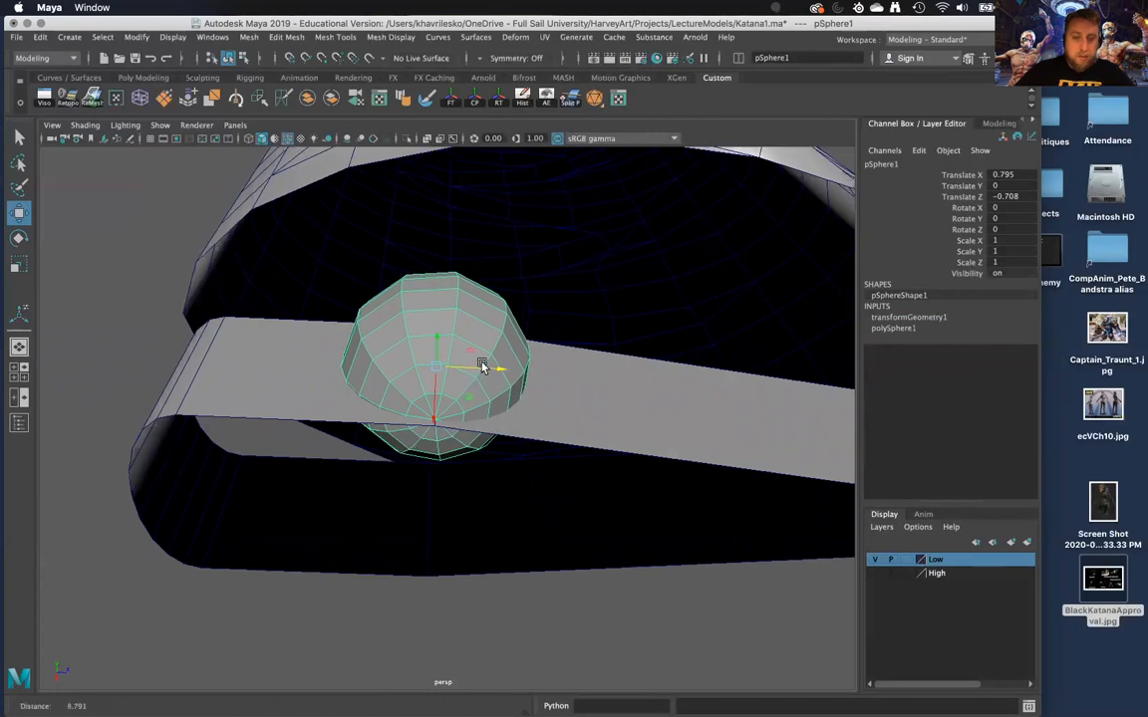
Scale the sphere in the side wall and open BlackKatanaApproval.jpg in Preview for comparison
key("r")
left_click_drag(425, 373, 450, 337)
double_click(1122, 576)
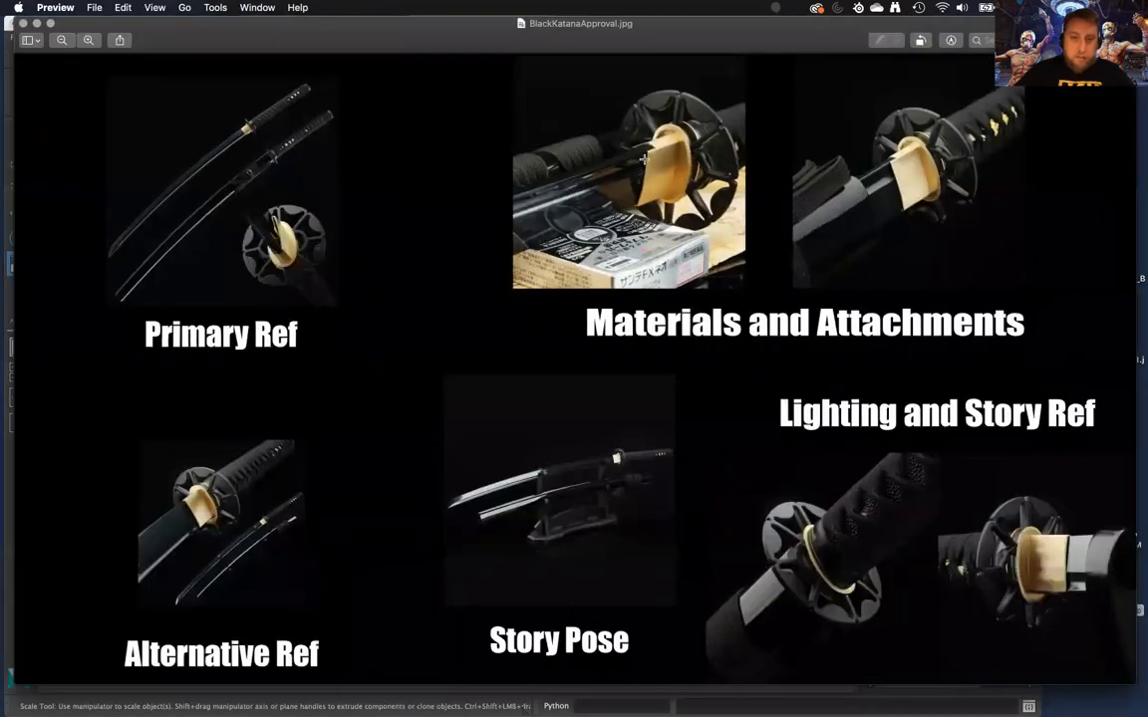
Close the BlackKatanaApproval.jpg reference and return to the sphere in the grip end piece's side wall in Maya
left_click(36, 23)
left_click_drag(494, 384, 470, 350, "alt")
left_click_drag(470, 351, 478, 180, "alt")
right_click_drag(477, 180, 515, 517, "alt")
left_click_drag(515, 517, 508, 404, "alt")
middle_click_drag(509, 403, 510, 454, "alt")
left_click_drag(510, 455, 507, 454, "alt")
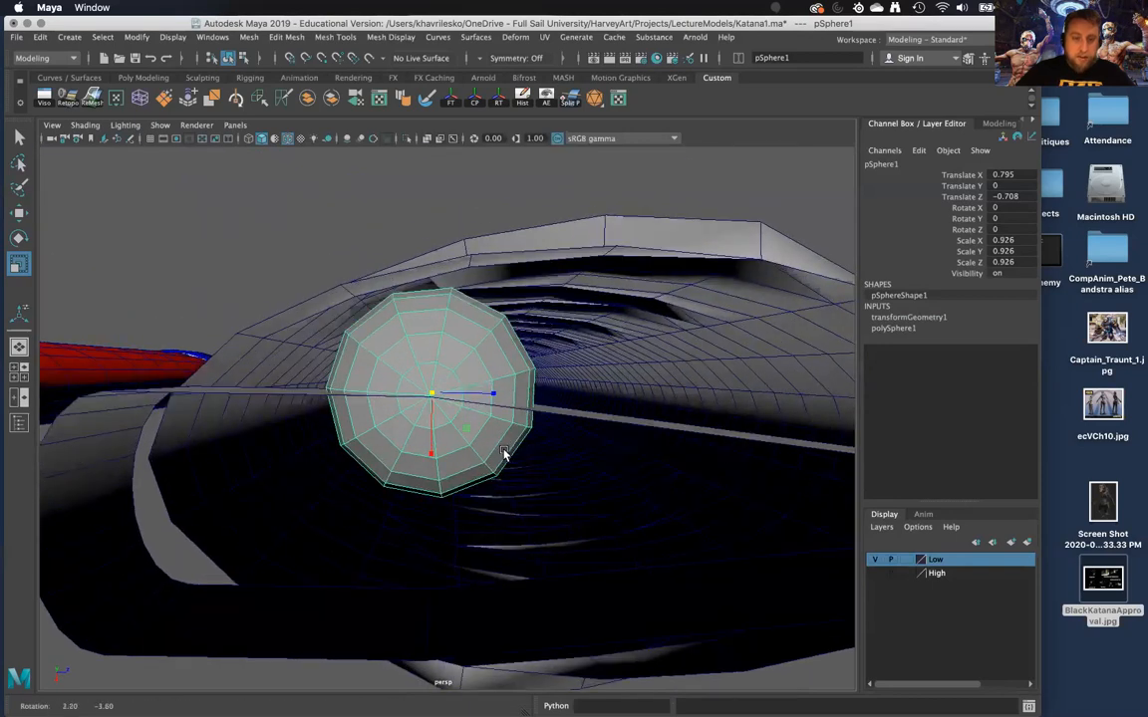
key("e")
left_click_drag(430, 329, 429, 339)
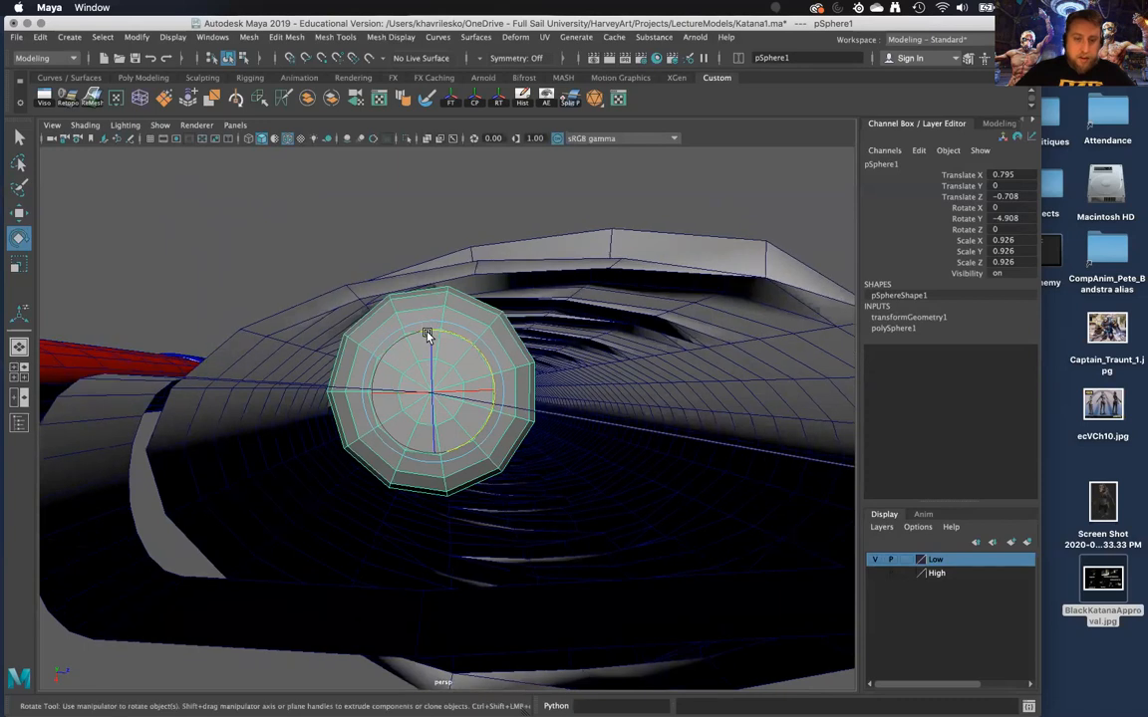
key("w")
left_click_drag(432, 448, 438, 428)
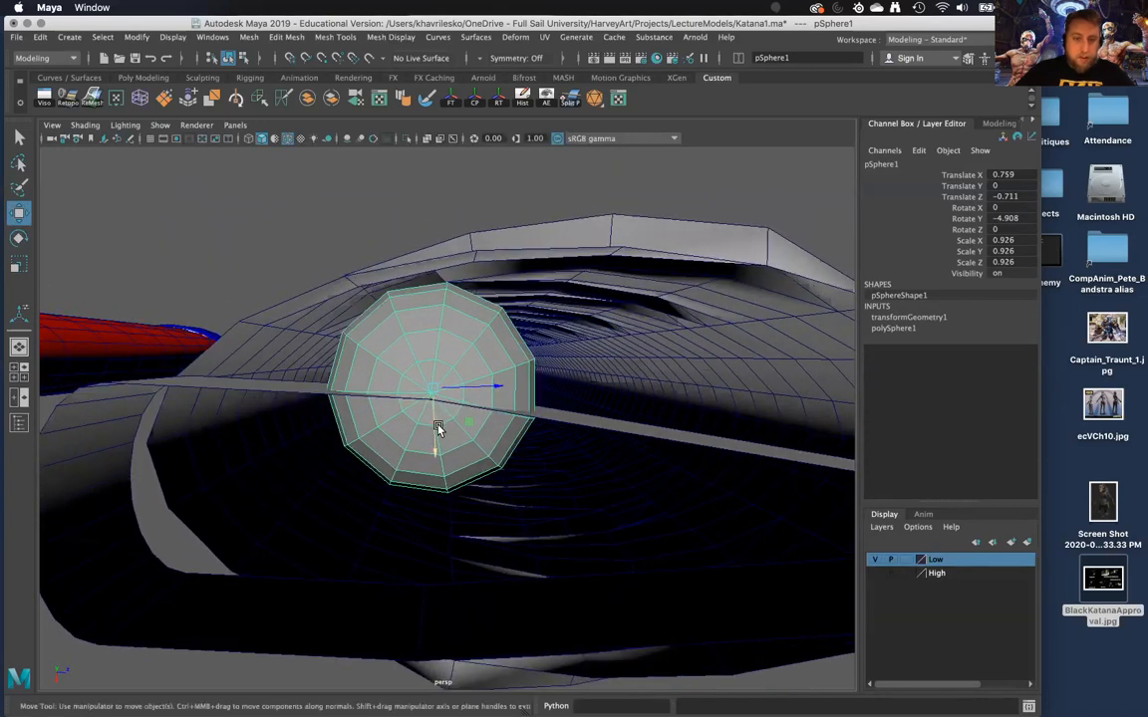
key("e")
key("z")
Rotate the sphere in the side wall to Rotate Y -1.678
left_click_drag(486, 377, 484, 388, "alt")
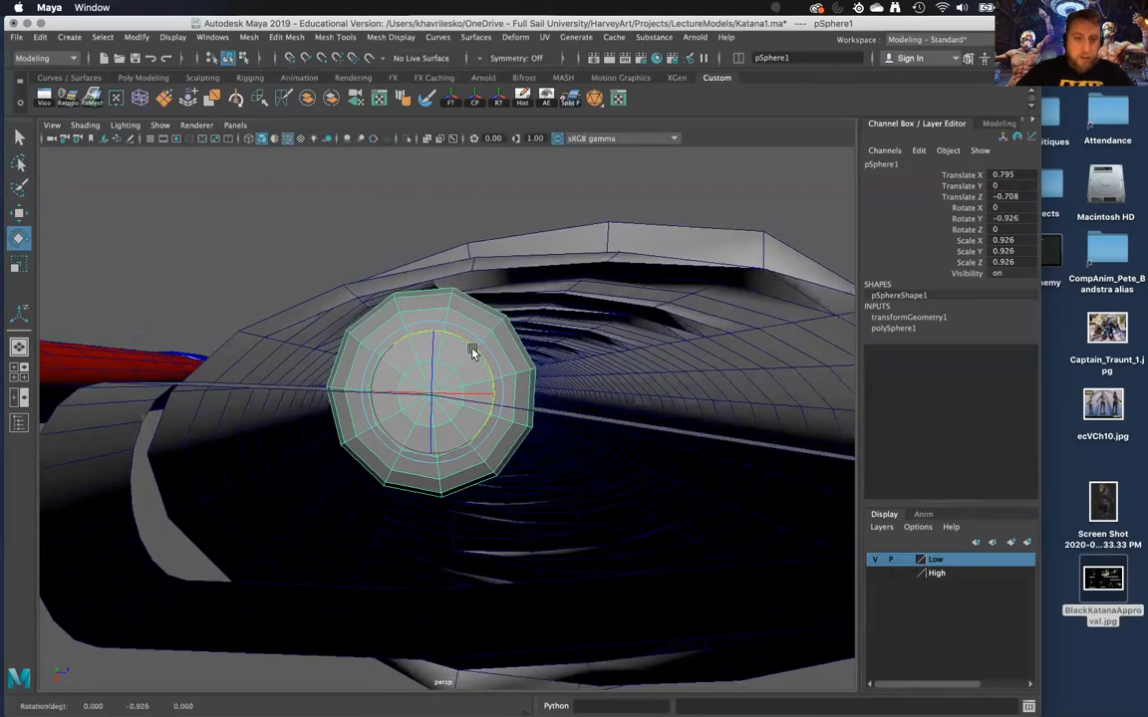
scroll(472, 352, "up", 3)
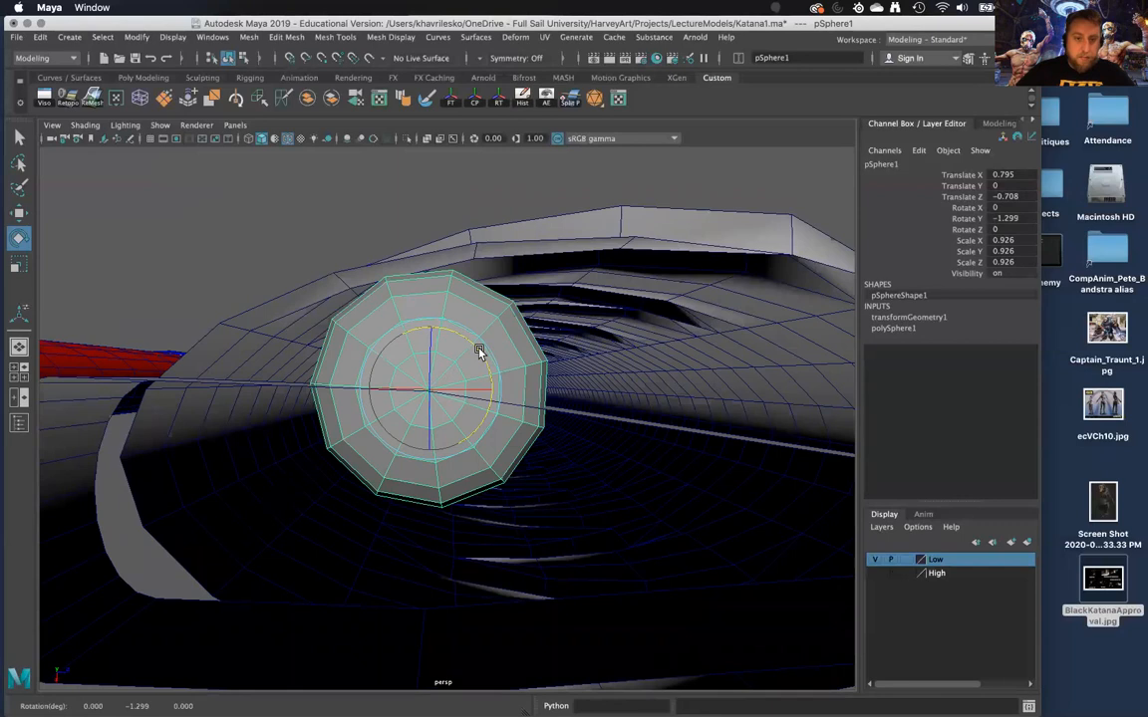
left_click_drag(478, 355, 480, 372, "alt")
Detach the sphere's components along the horizontal edge loop just below its middle
right_click_drag(522, 374, 523, 291)
double_click(510, 409)
scroll(517, 458, "up", 1)
left_click_drag(517, 459, 435, 372, "alt")
key("w")
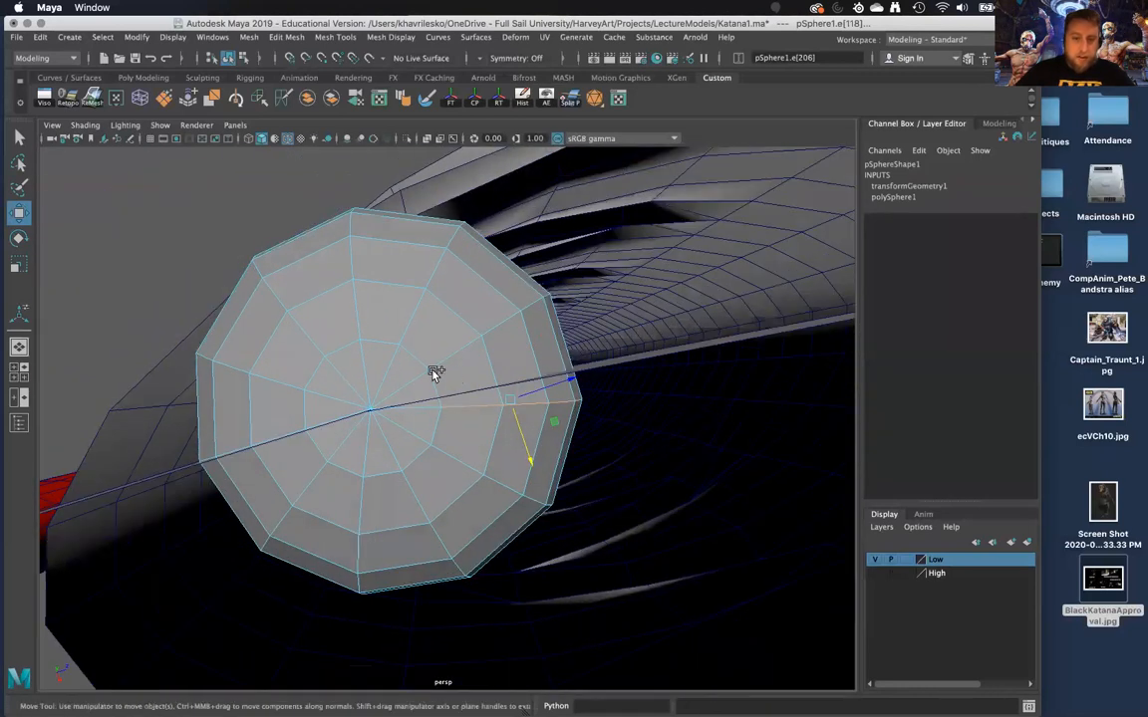
right_click(434, 372, "shift")
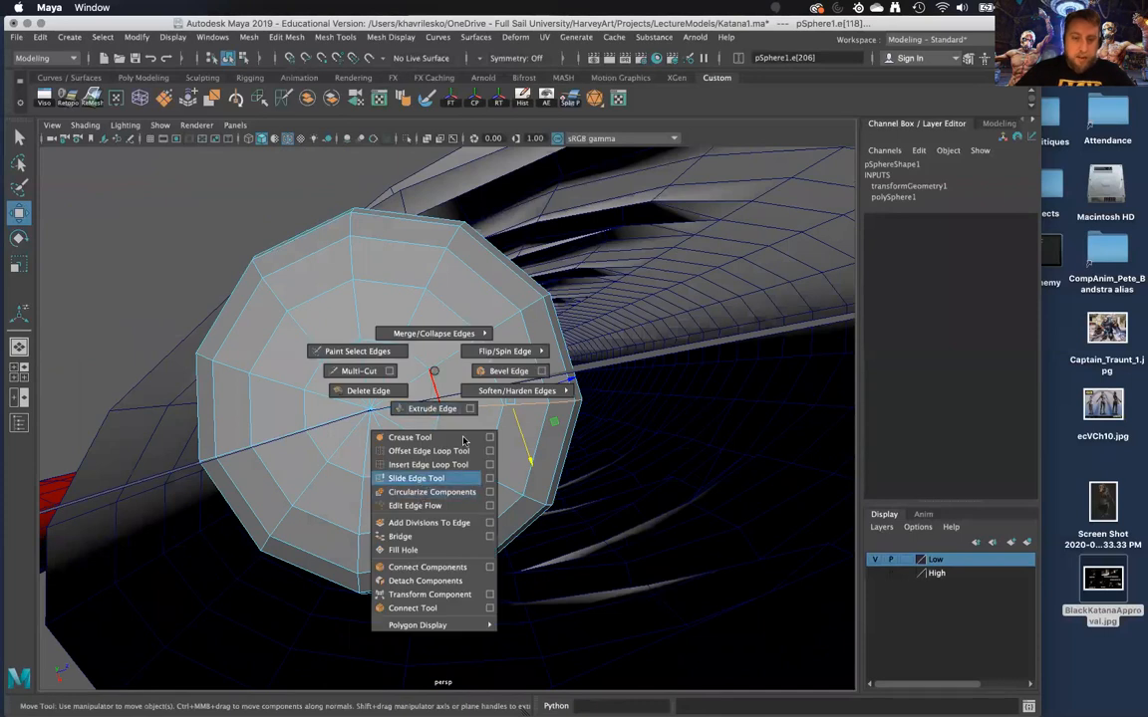
left_click(417, 479)
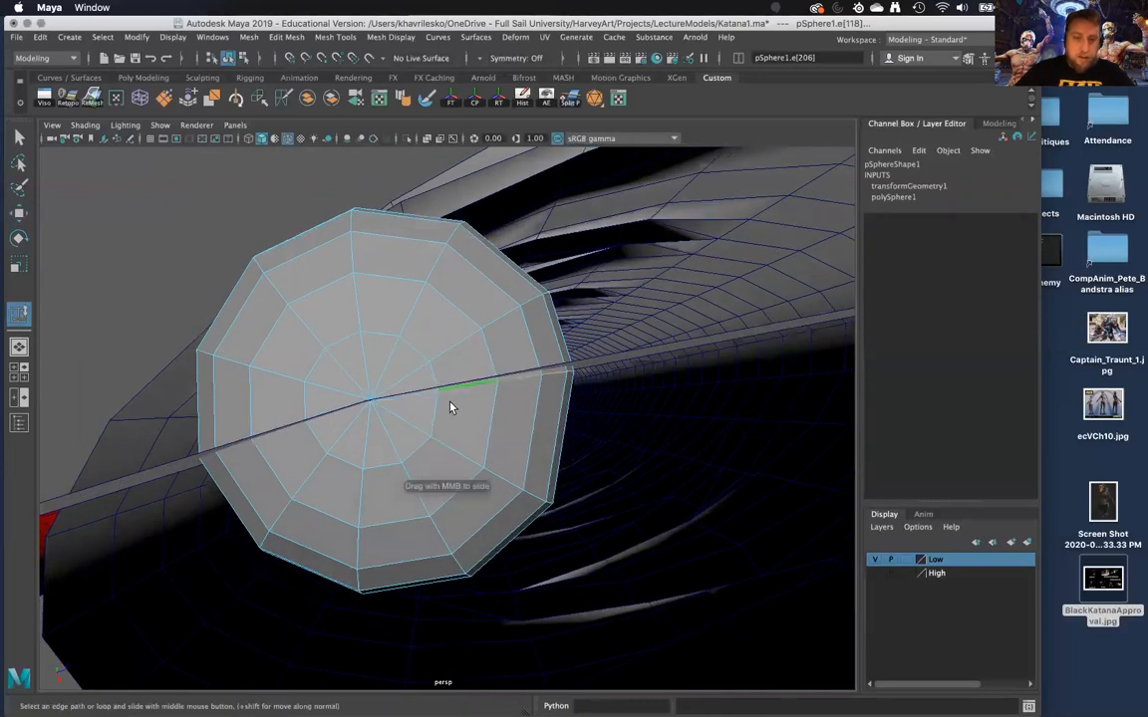
left_click_drag(448, 404, 396, 430, "alt")
left_click(366, 415)
right_click(396, 428, "shift")
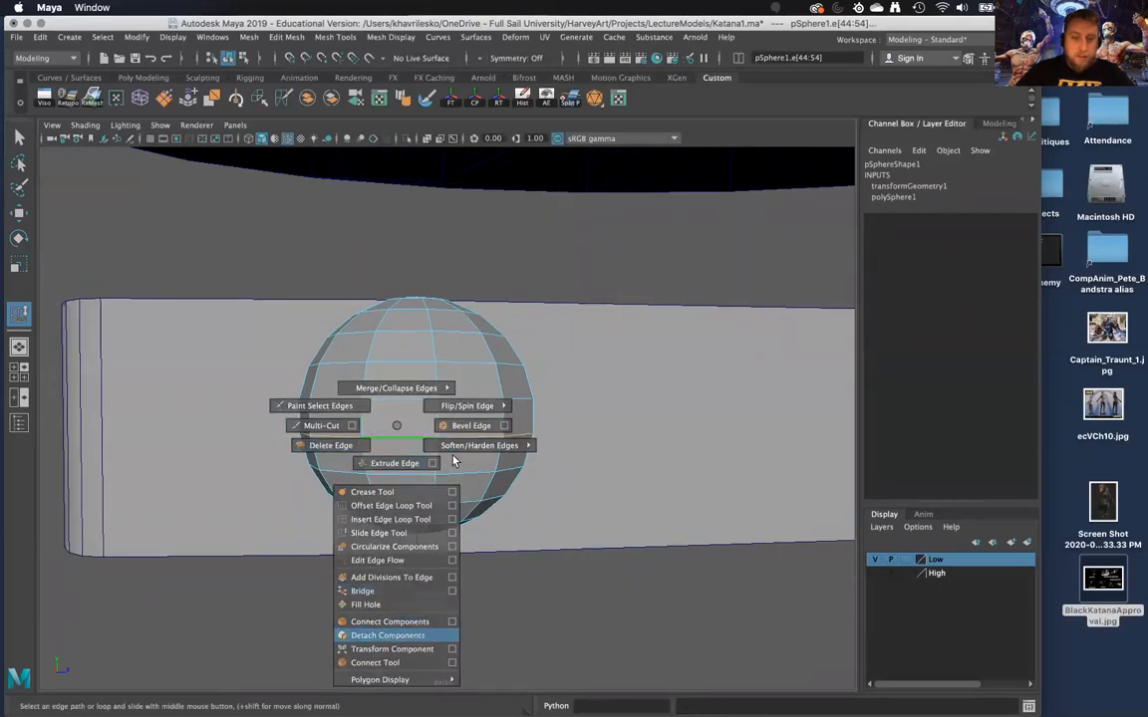
left_click(388, 635)
Delete the detached lower part of the sphere, keeping only the dome
right_click(450, 416)
right_click_drag(460, 440, 460, 464)
double_click(461, 466)
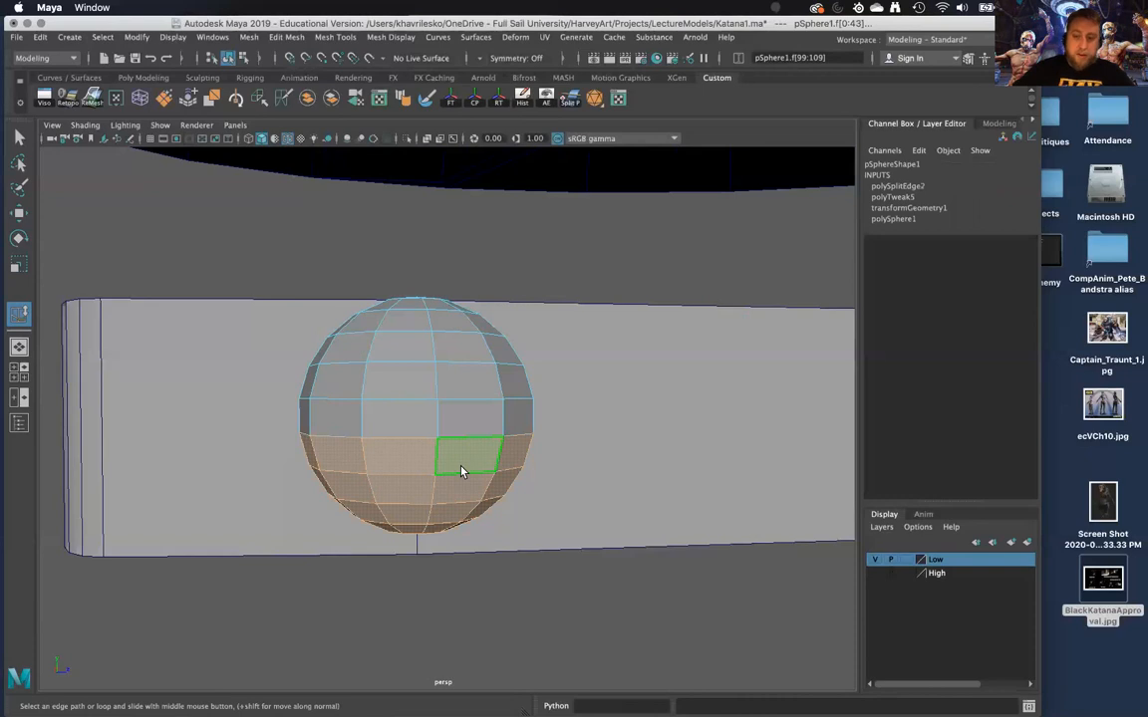
key("Delete")
left_click_drag(460, 471, 264, 394, "alt")
right_click_drag(264, 326, 311, 391)
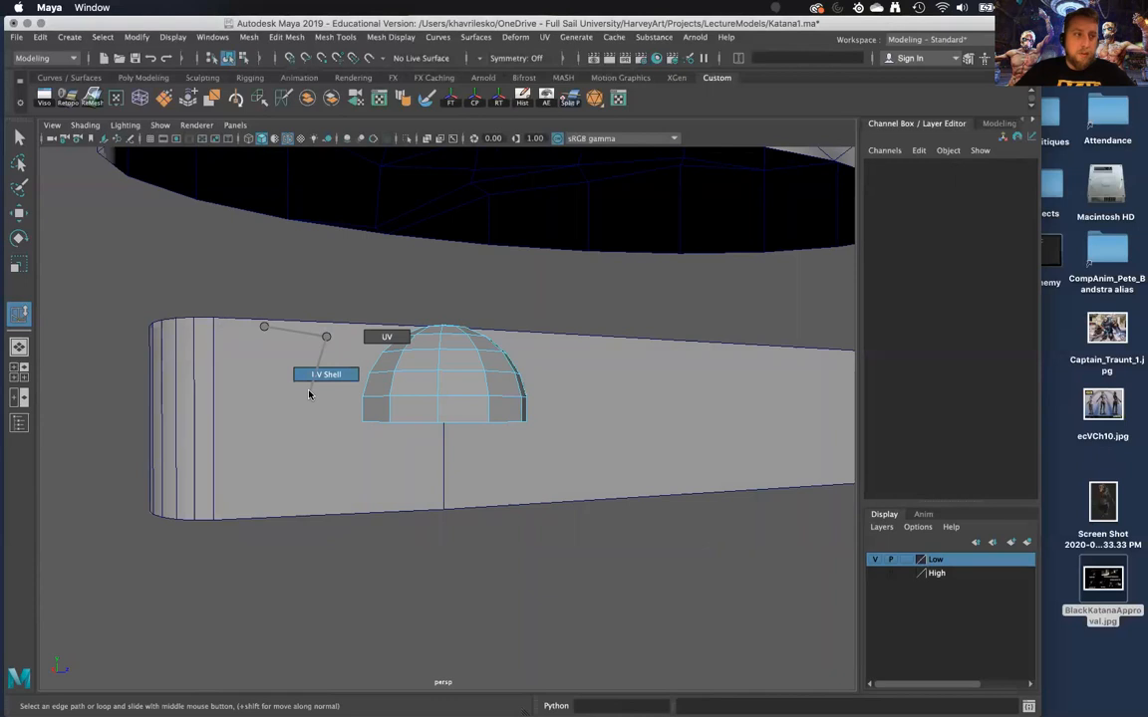
right_click_drag(309, 395, 353, 305)
Detach the dome's components along the vertical edge loop that runs in line with the side wall
left_click_drag(384, 512, 403, 491, "alt")
right_click_drag(403, 491, 411, 528, "alt")
mouse_move(374, 398)
left_mouse_down("alt")
mouse_move(364, 359)
mouse_move(375, 399)
left_mouse_up("alt")
right_click_drag(376, 399, 391, 486, "alt")
left_click_drag(392, 486, 421, 374, "alt")
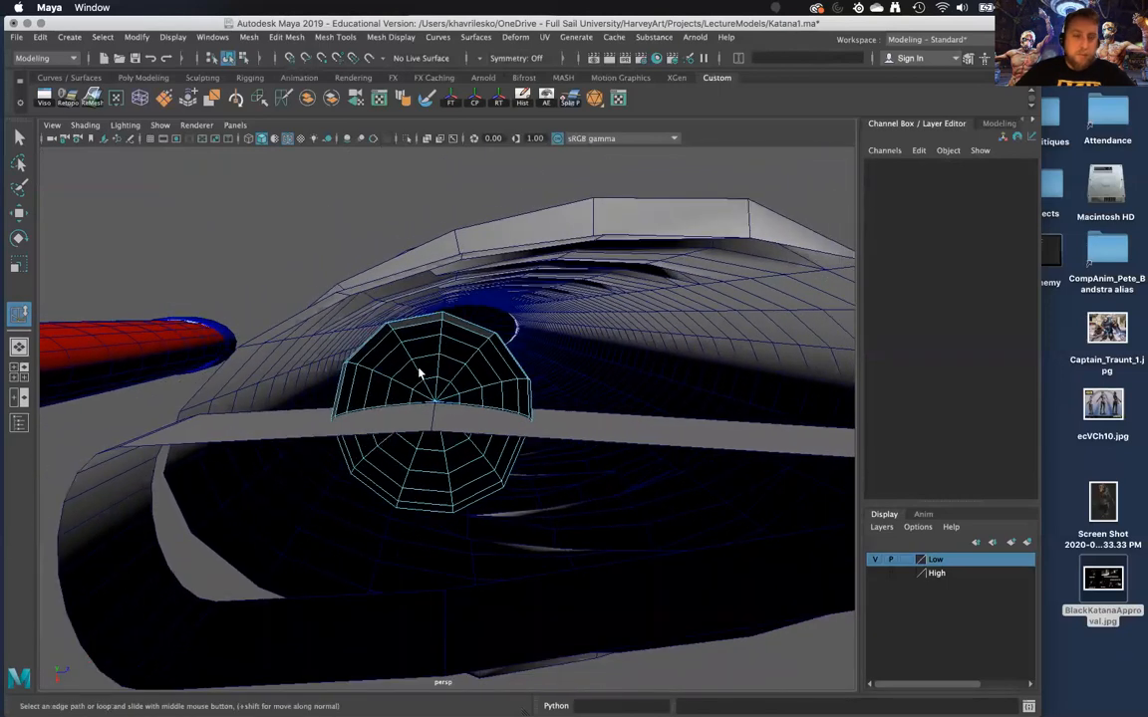
right_click_drag(443, 326, 442, 290)
double_click(372, 408)
left_click_drag(385, 418, 465, 401, "alt")
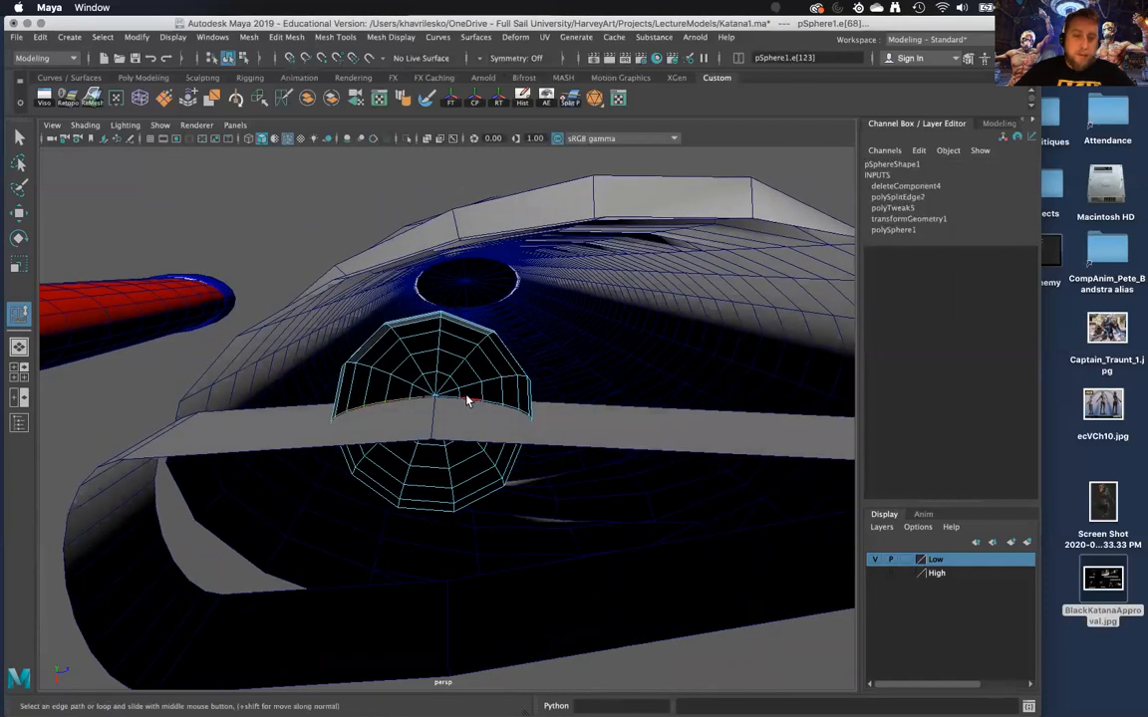
right_click_drag(469, 431, 487, 523, "alt")
left_click_drag(488, 523, 499, 498, "alt")
right_click_drag(493, 387, 493, 388, "shift")
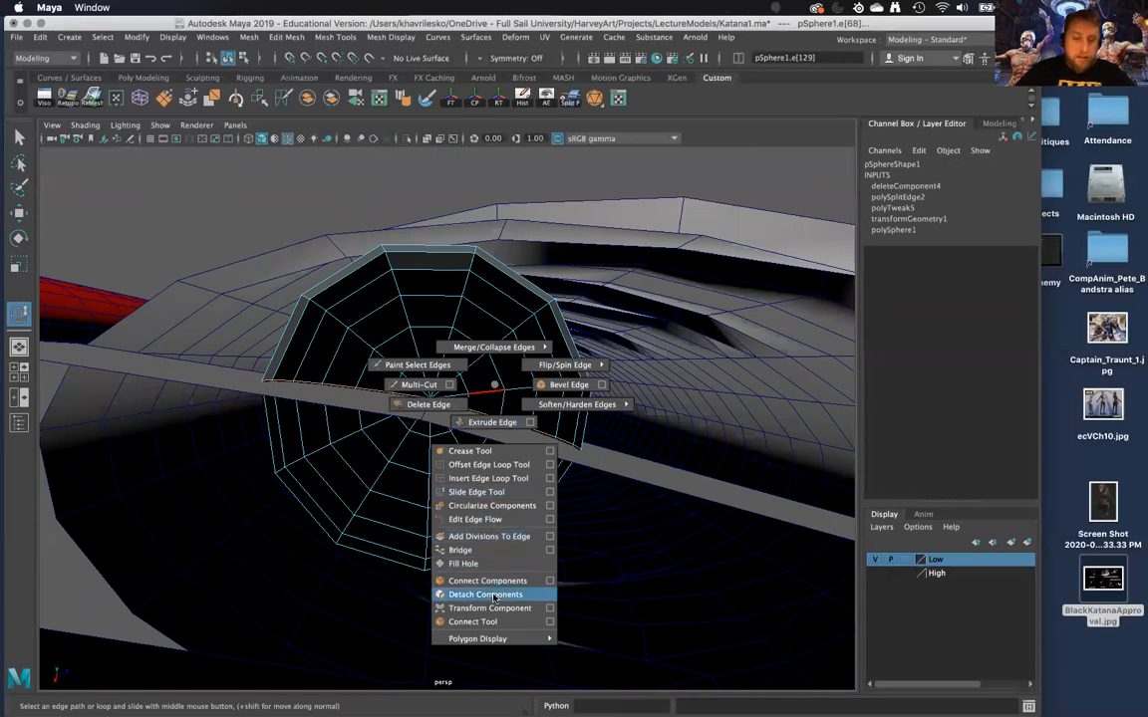
right_click_drag(495, 597, 495, 598, "shift")
Delete the half of the dome that protrudes outside the side wall
right_click_drag(479, 325, 482, 343)
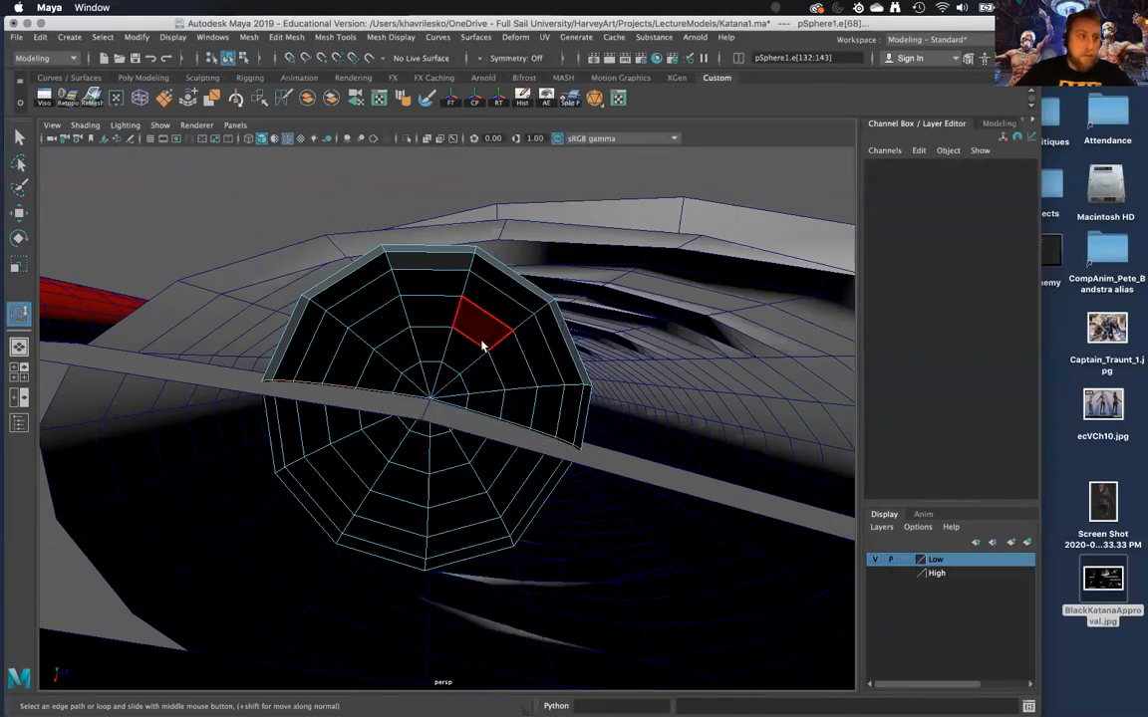
double_click(482, 342)
key("Delete")
left_click_drag(436, 357, 447, 452, "alt")
scroll(440, 441, "down", 5)
right_click_drag(454, 429, 448, 287)
mouse_move(455, 463)
left_mouse_down("alt")
mouse_move(456, 453)
mouse_move(442, 470)
left_mouse_up("alt")
key("r")
right_click_drag(439, 448, 485, 547, "alt")
right_click_drag(493, 609, 484, 592, "alt")
left_click_drag(467, 427, 462, 401)
mouse_move(468, 462)
left_mouse_down("alt")
mouse_move(479, 514)
mouse_move(478, 429)
mouse_move(479, 476)
left_mouse_up("alt")
key("super+z")
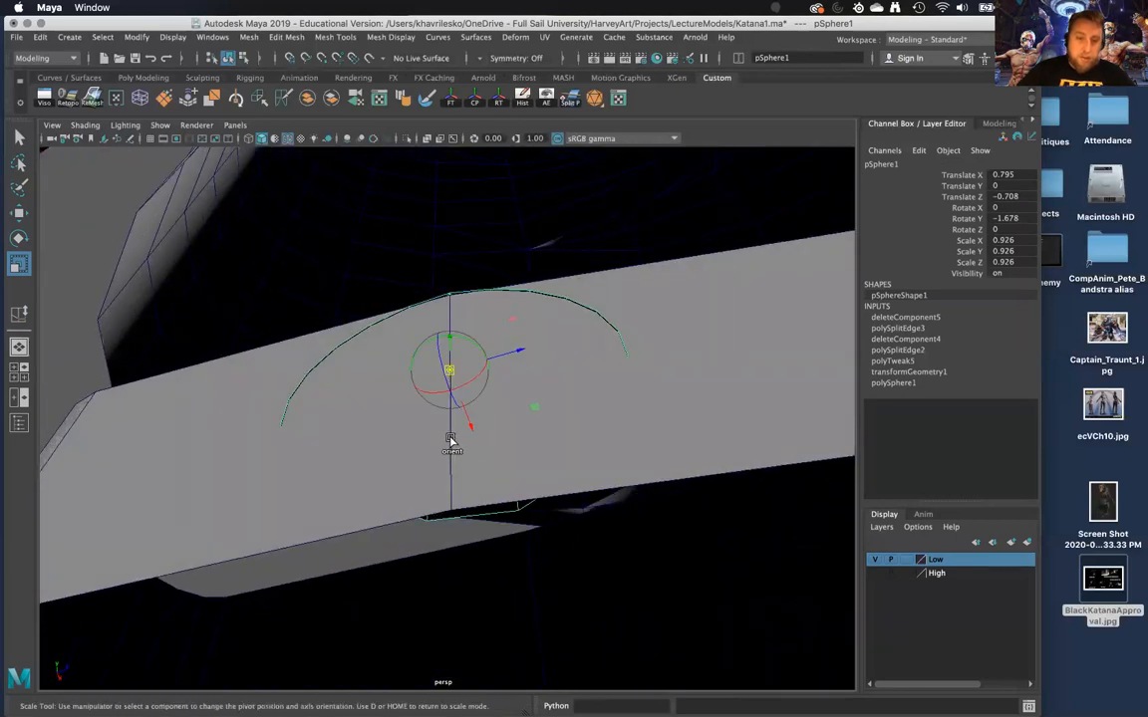
Reorient the half dome's pivot and align the piece with the wall at Translate X 0.818, Translate Z -0.709 and Rotate Y -0.529
left_click_drag(456, 467, 487, 380, "alt")
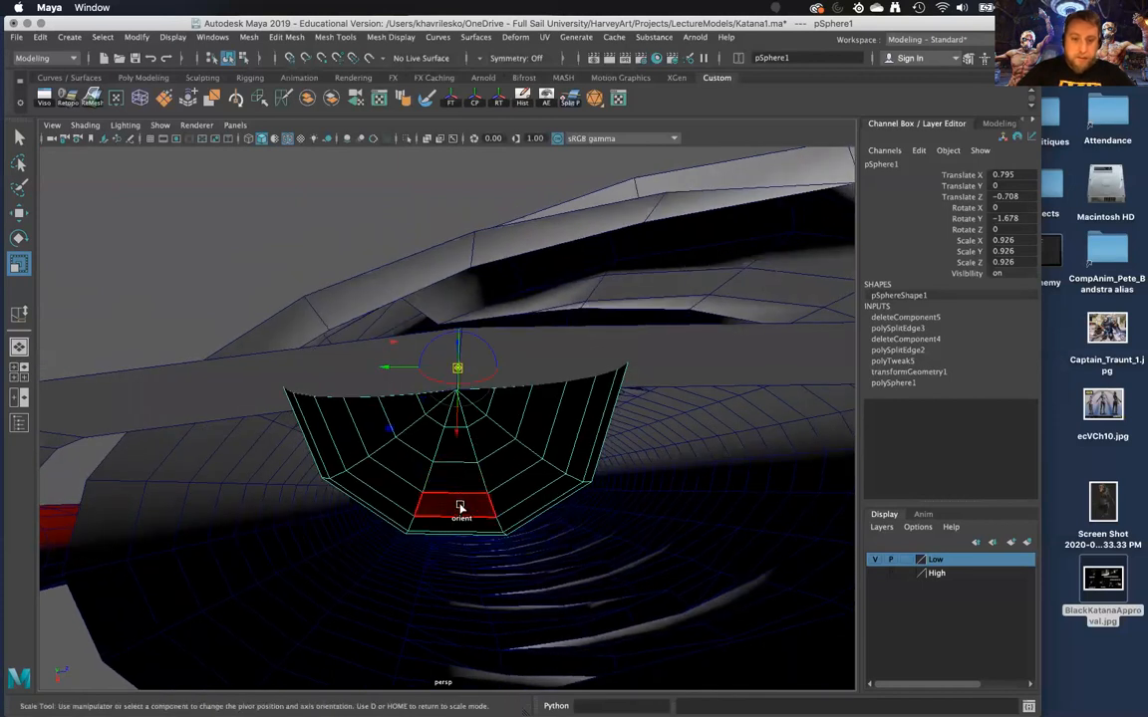
left_click_drag(463, 433, 439, 448, "alt")
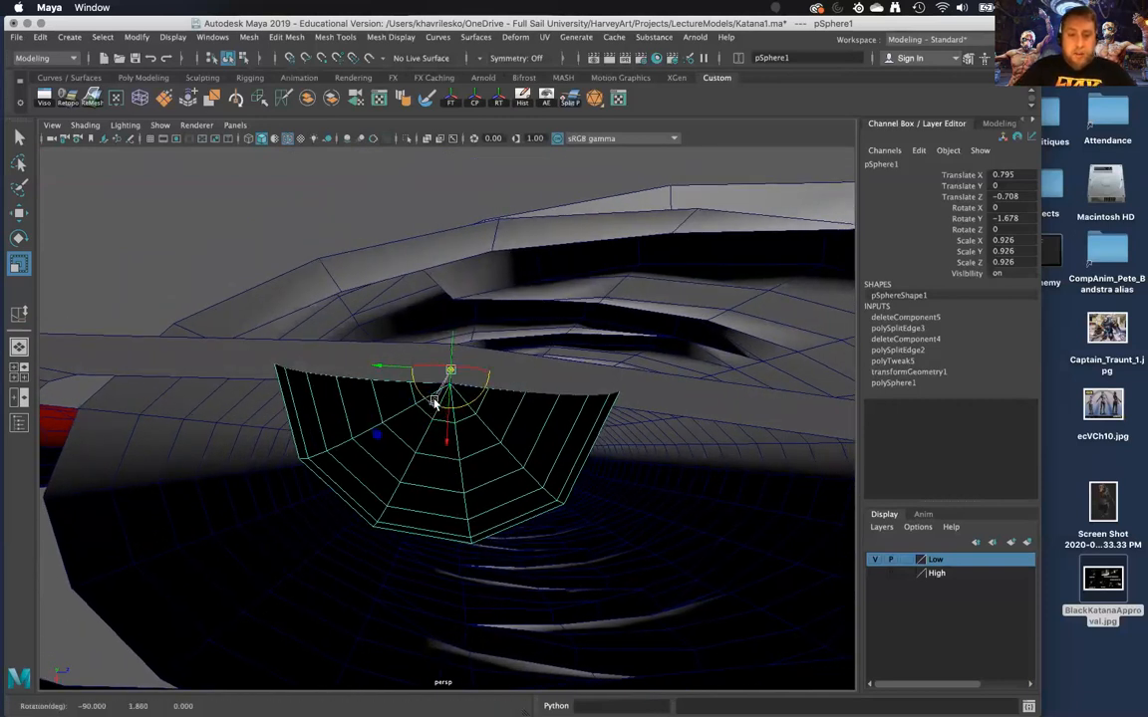
mouse_move(448, 433)
left_mouse_down("alt")
mouse_move(453, 385)
mouse_move(447, 435)
left_mouse_up("alt")
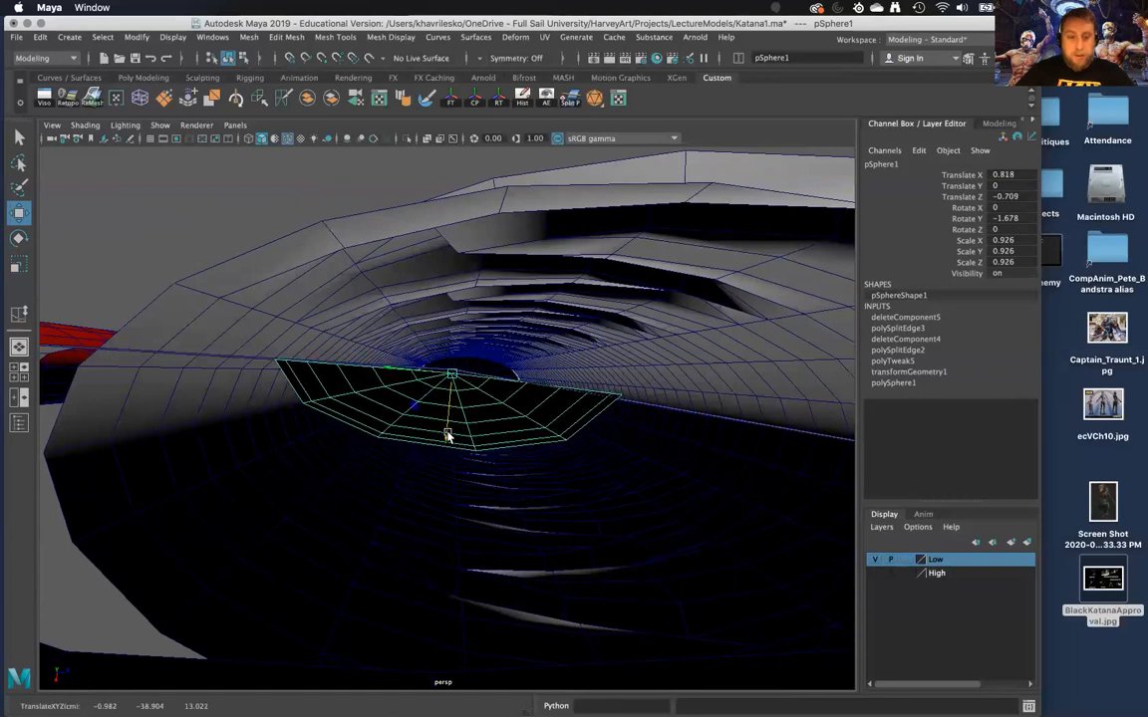
key("e")
left_click_drag(484, 328, 395, 366)
left_click(380, 495)
left_click_drag(380, 495, 416, 421, "alt")
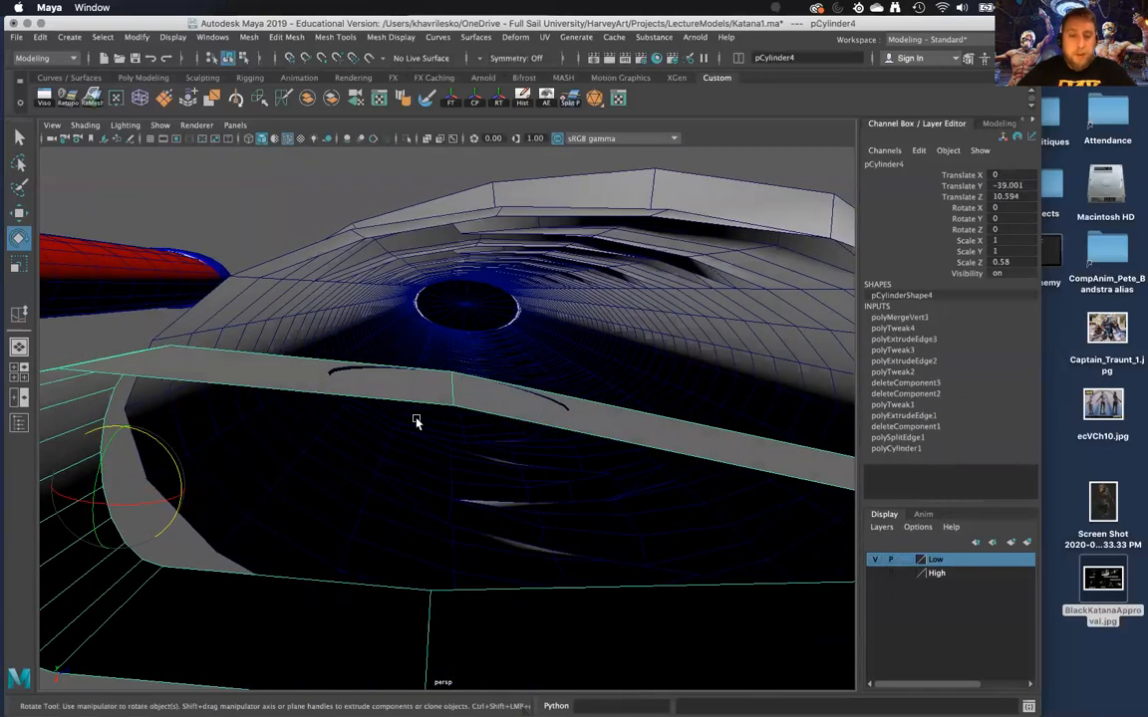
Reverse the normals of the half dome
left_click(418, 423)
right_click_drag(426, 428, 463, 432)
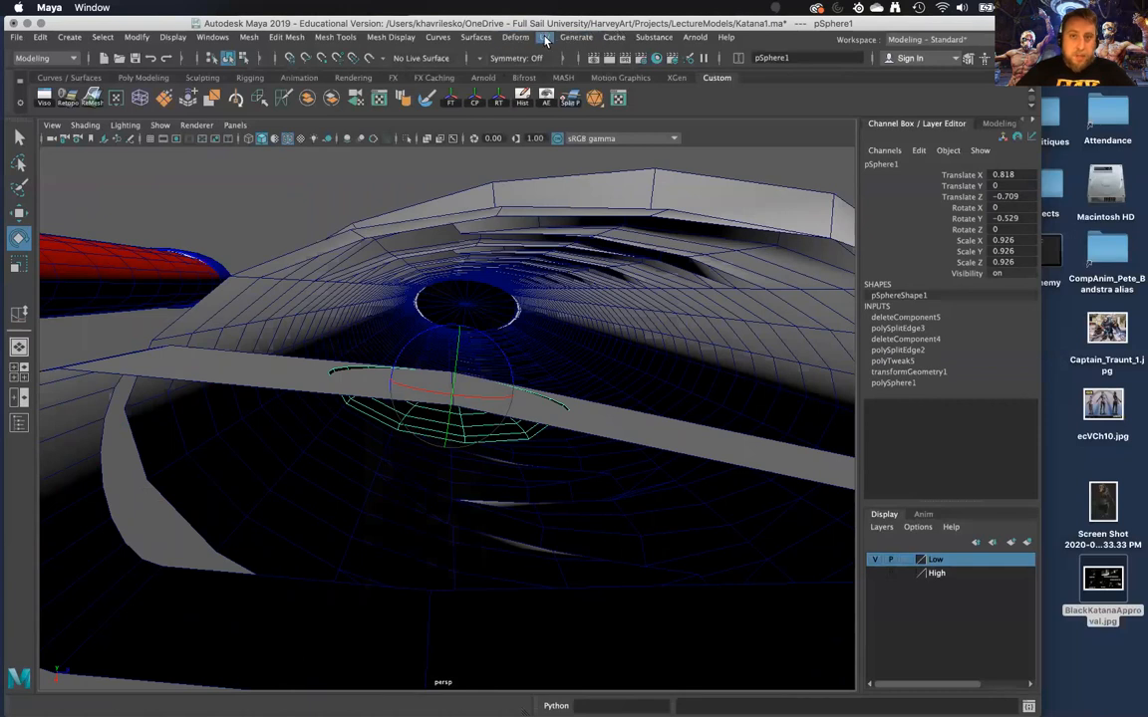
left_click(410, 38)
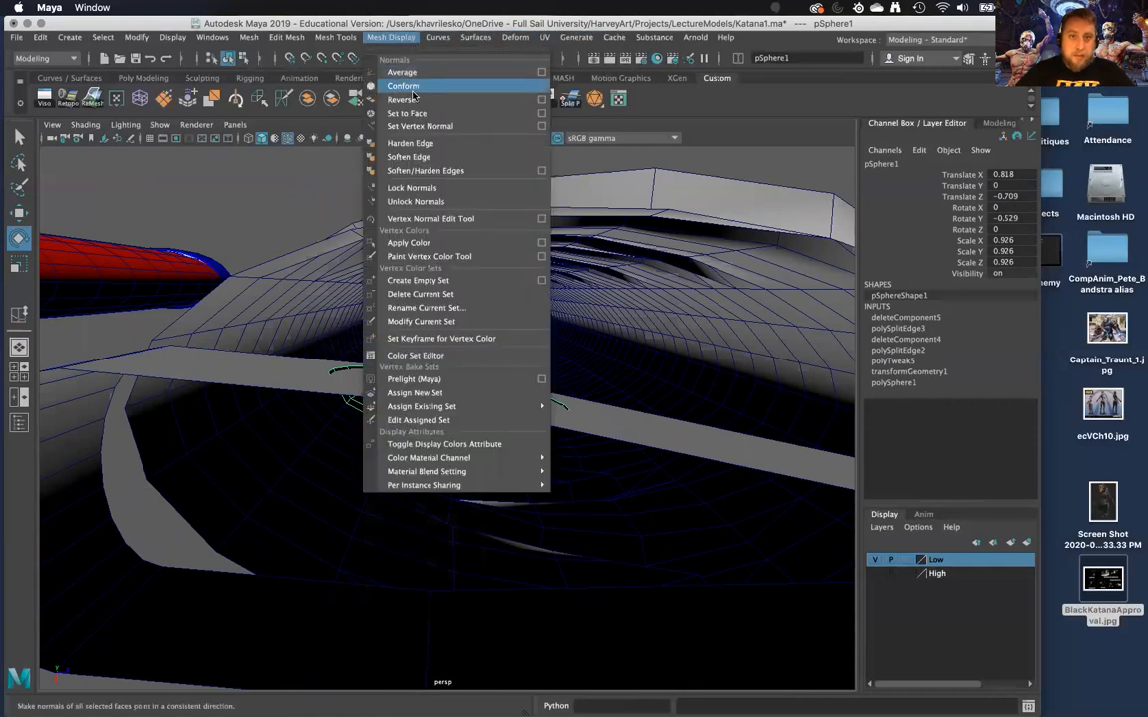
left_click(413, 88)
left_click(468, 434)
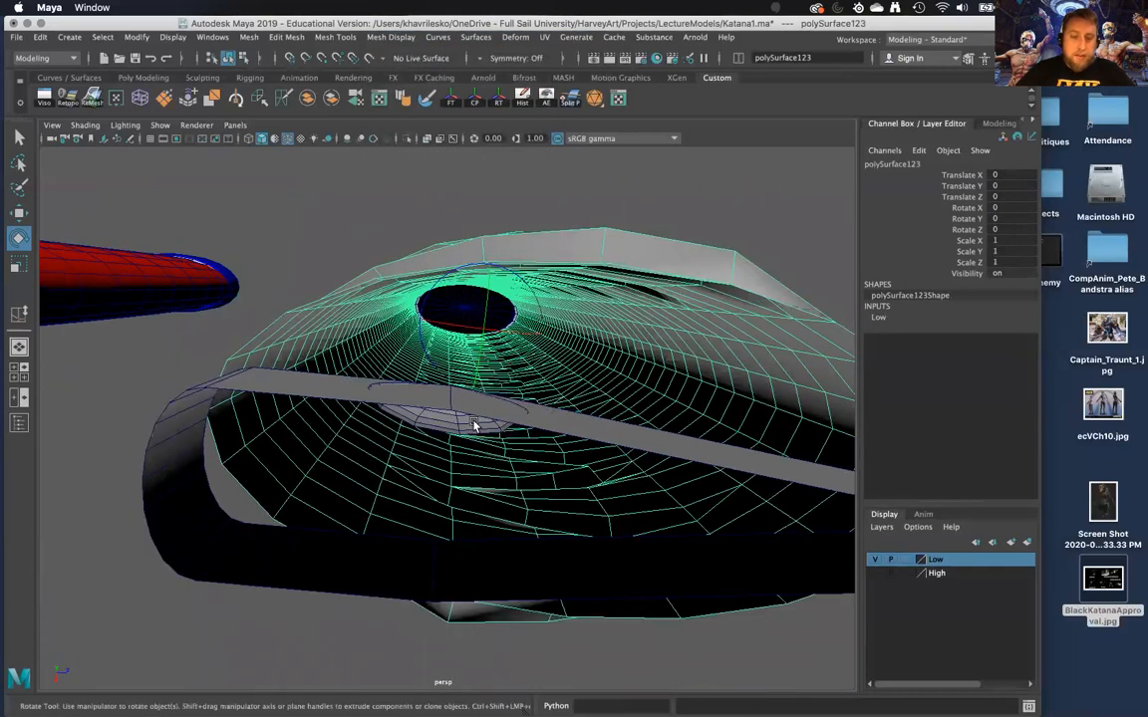
left_click(473, 423)
Insert two vertical edge loops in the wall at the sides of the half dome and a horizontal one along its base
left_click_drag(484, 463, 480, 431, "alt")
right_click_drag(479, 430, 510, 484, "alt")
left_click_drag(510, 484, 301, 325, "alt")
right_click_drag(300, 325, 312, 365)
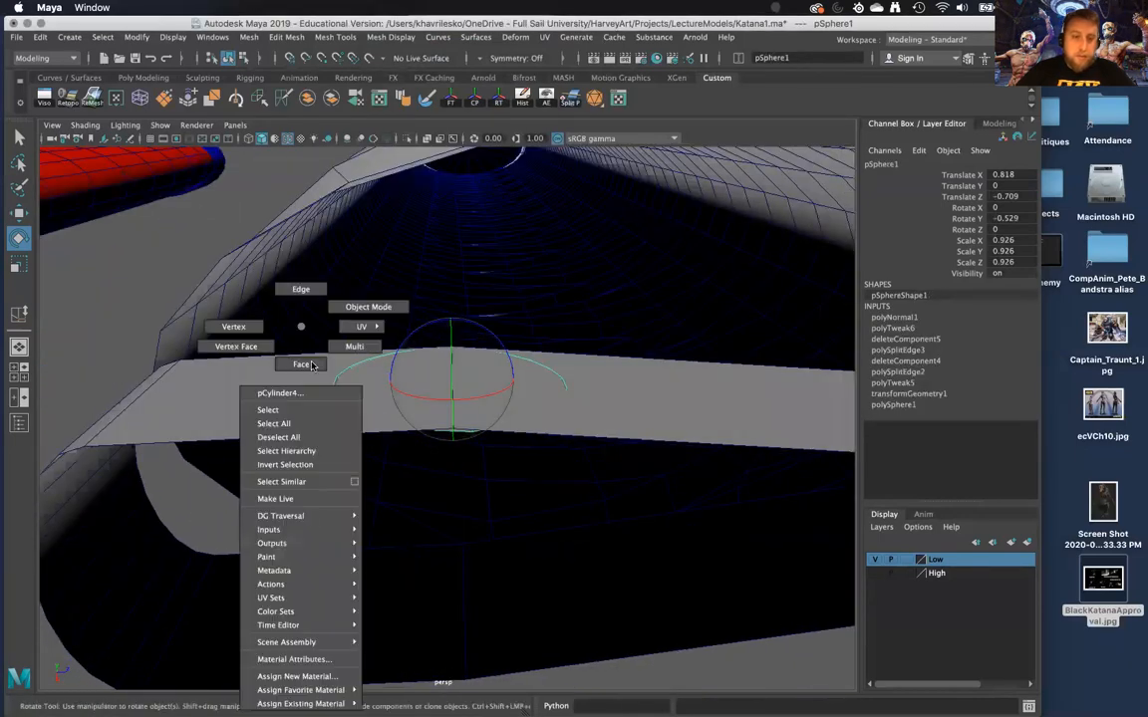
right_click_drag(347, 311, 346, 311)
right_click_drag(264, 366, 198, 386, "shift")
left_click_drag(284, 436, 579, 423)
left_click_drag(579, 424, 494, 469, "alt")
key("super+z")
left_click(570, 434)
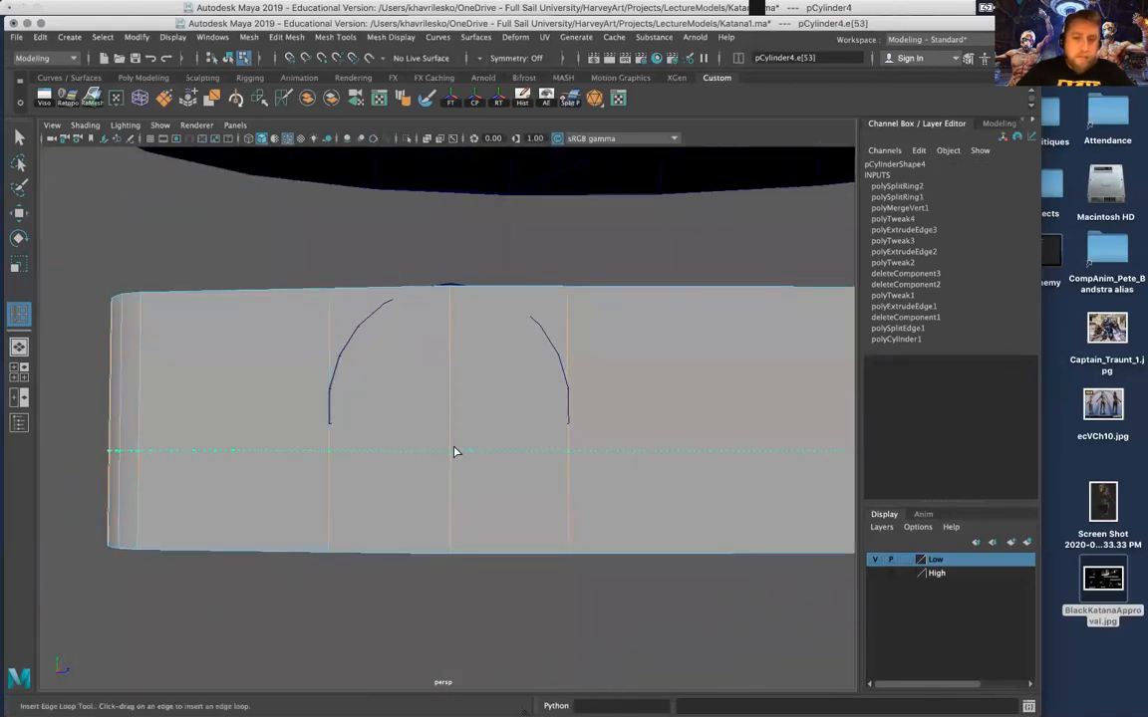
left_click(457, 437)
left_click_drag(458, 438, 479, 528, "alt")
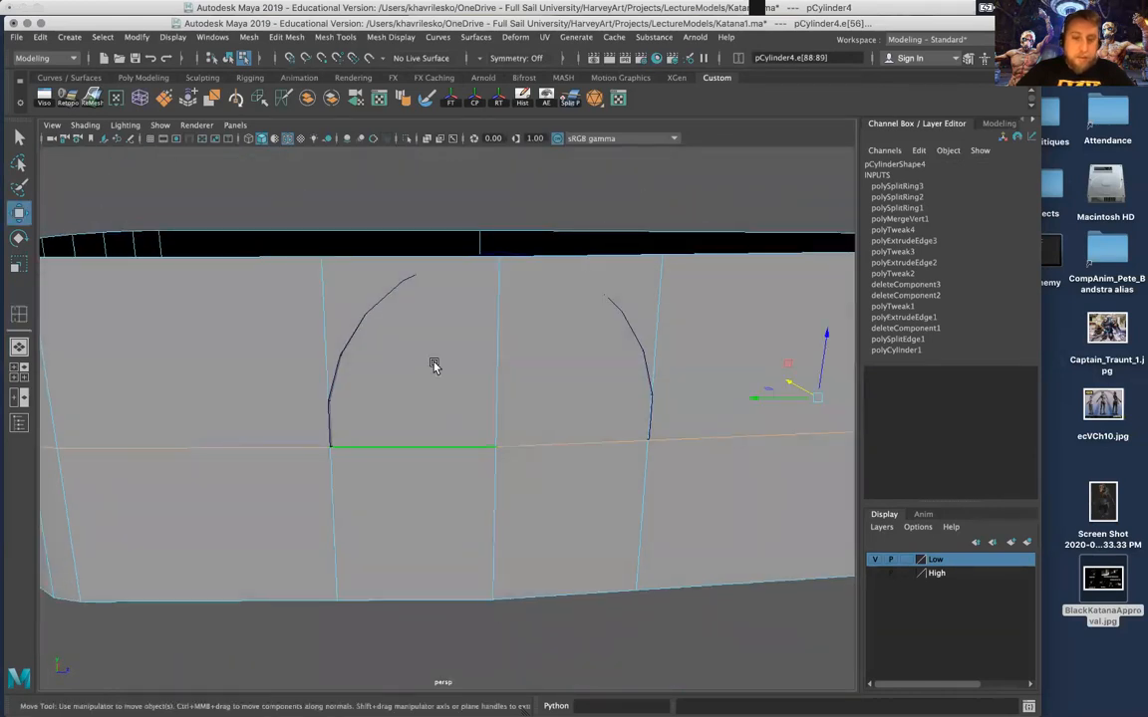
Delete the two upper wall faces that cover the half dome
right_click_drag(349, 295, 346, 327)
left_click(356, 299)
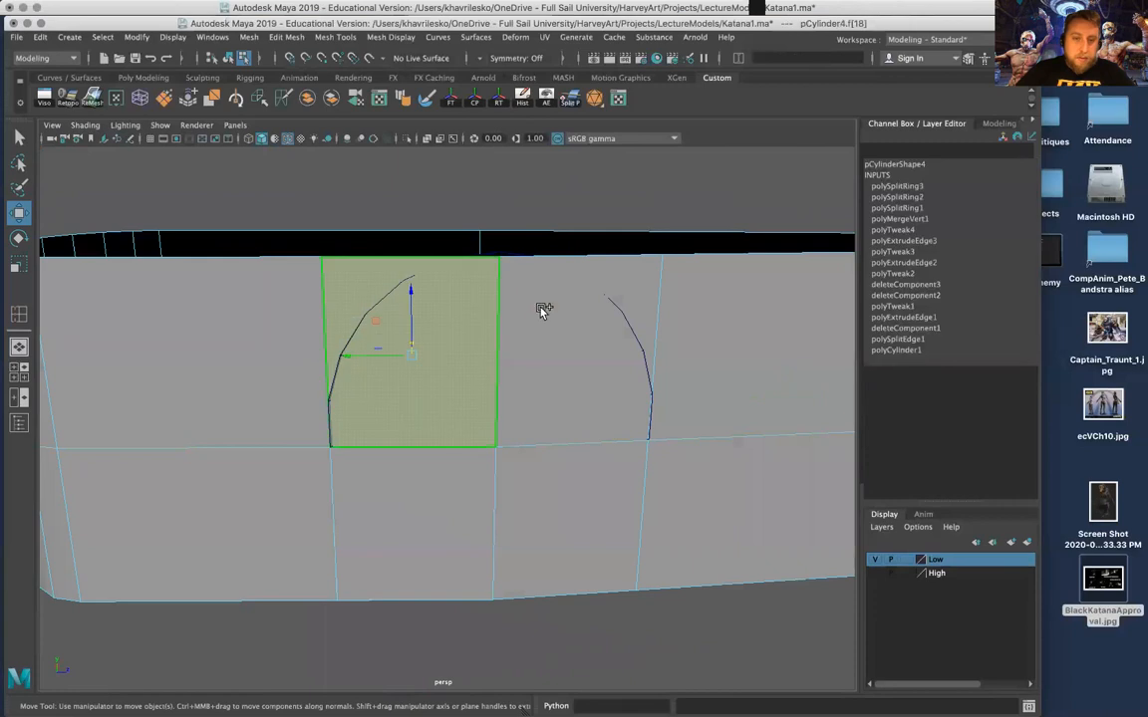
mouse_move(565, 331)
left_mouse_down("alt")
mouse_move(543, 326)
mouse_move(571, 318)
left_mouse_up("alt")
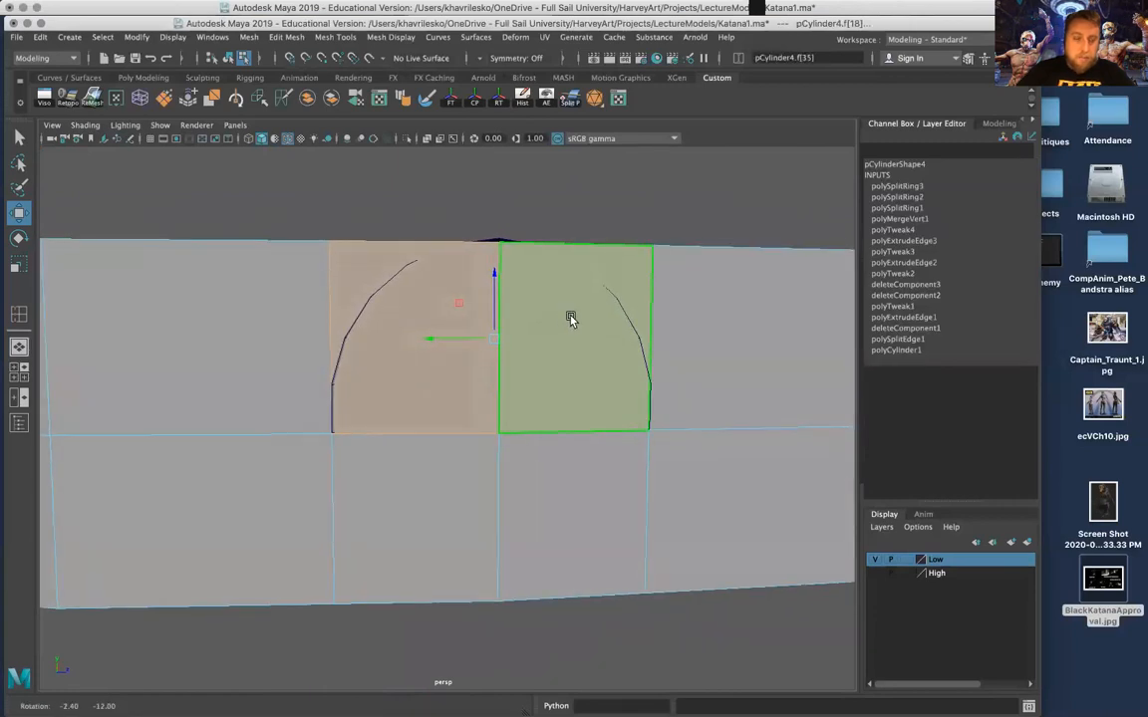
right_click_drag(417, 295, 326, 299)
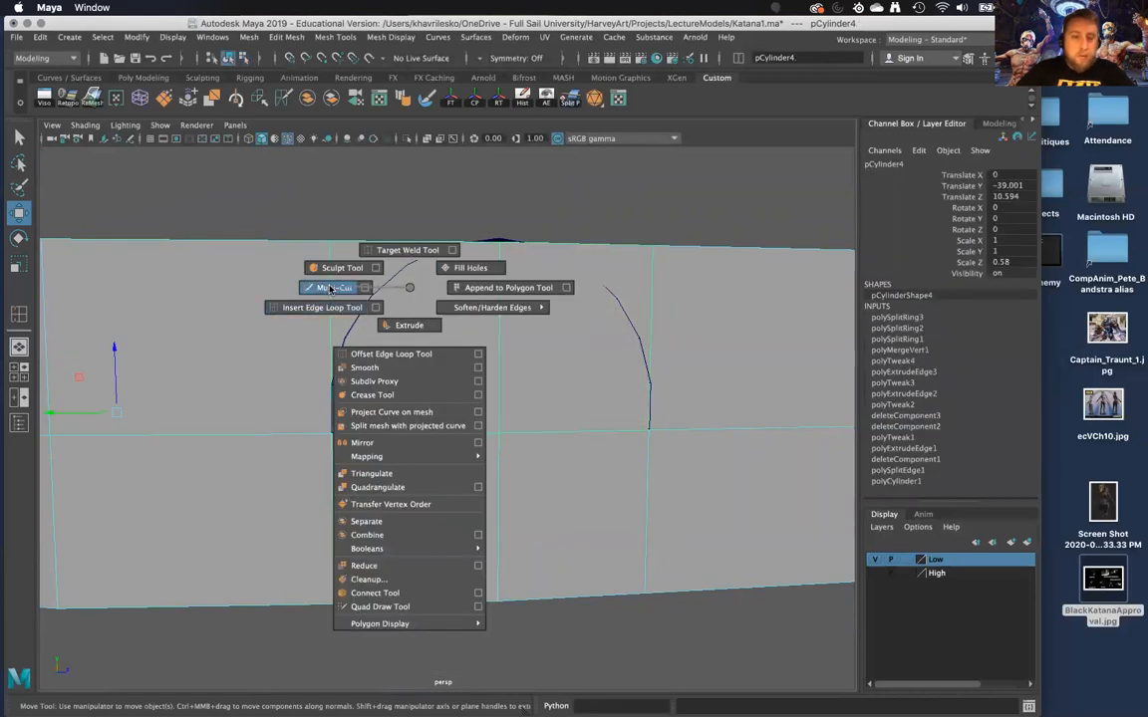
right_click_drag(426, 296, 435, 319)
left_click(546, 320, "shift")
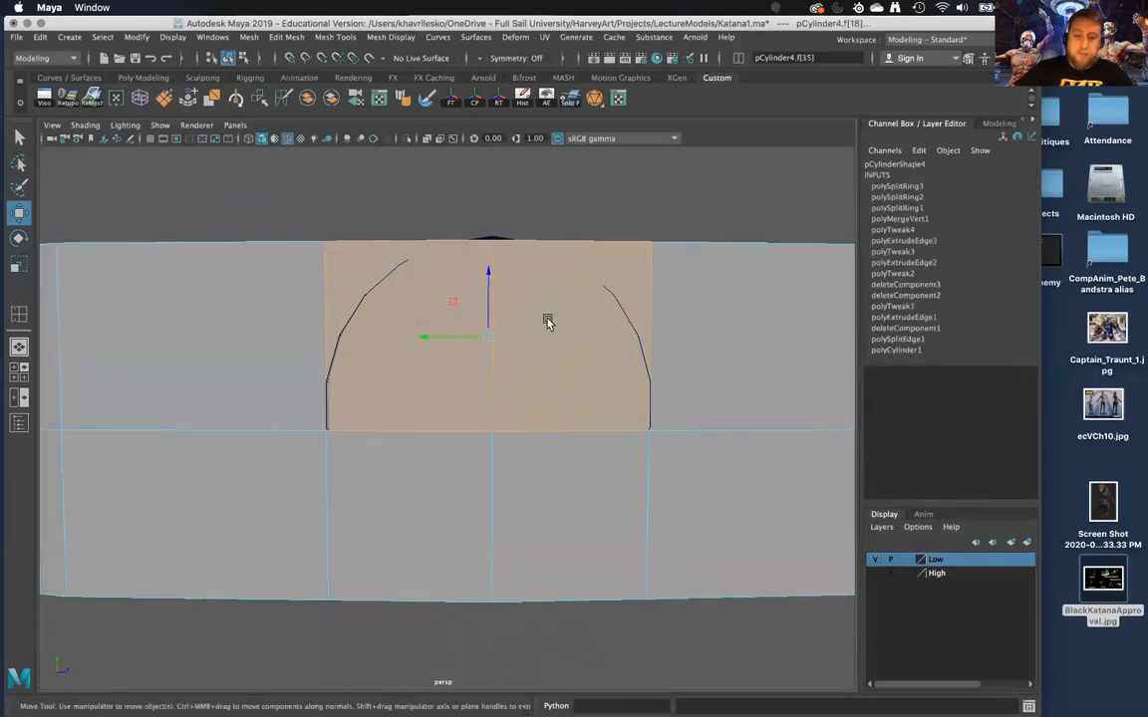
key("Delete")
Delete the two wall faces directly below the half dome
left_click_drag(517, 356, 440, 474, "alt")
left_click(441, 474)
left_click(530, 487, "shift")
left_click_drag(530, 487, 483, 375, "alt")
key("Delete")
Extrude the half dome's bottom edges and move them down to the wall's lower edge
right_click_drag(460, 349, 454, 466, "alt")
left_click_drag(453, 466, 430, 454, "alt")
right_click_drag(405, 326, 407, 287)
double_click(535, 434)
right_click_drag(621, 402, 616, 440, "shift")
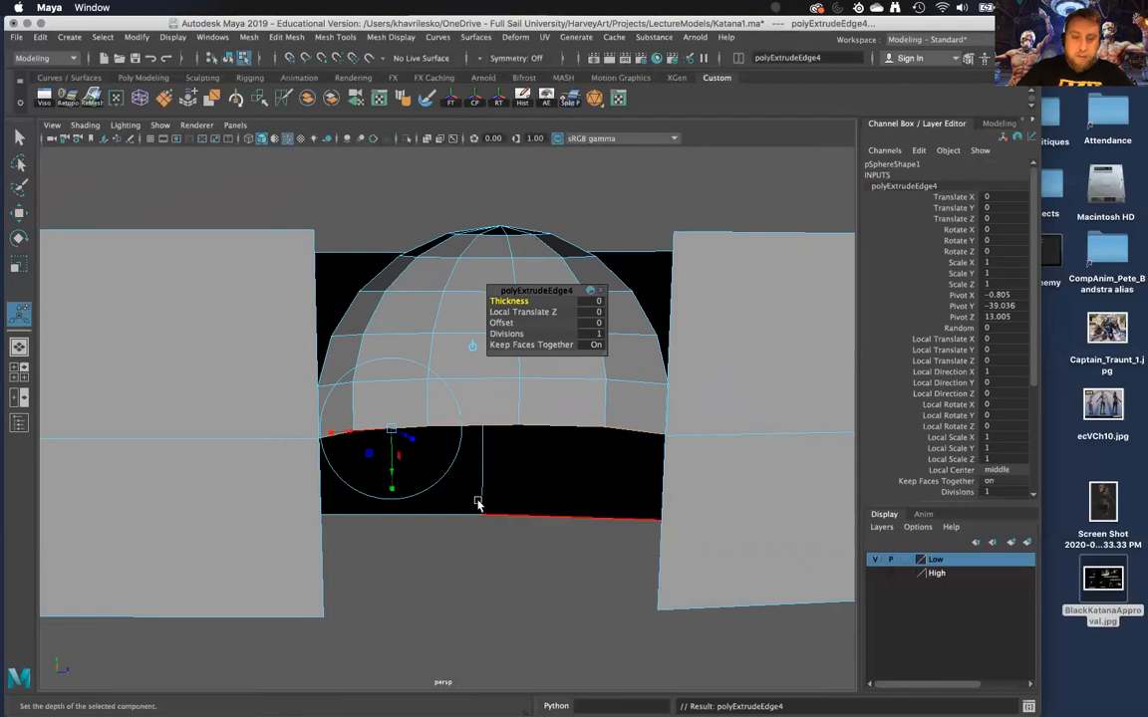
key("w")
left_click_drag(488, 390, 505, 530)
Examine the extruded half dome from several sides to check how it fits the wall opening
right_click_drag(505, 530, 505, 309, "alt")
left_click_drag(510, 435, 442, 511, "alt")
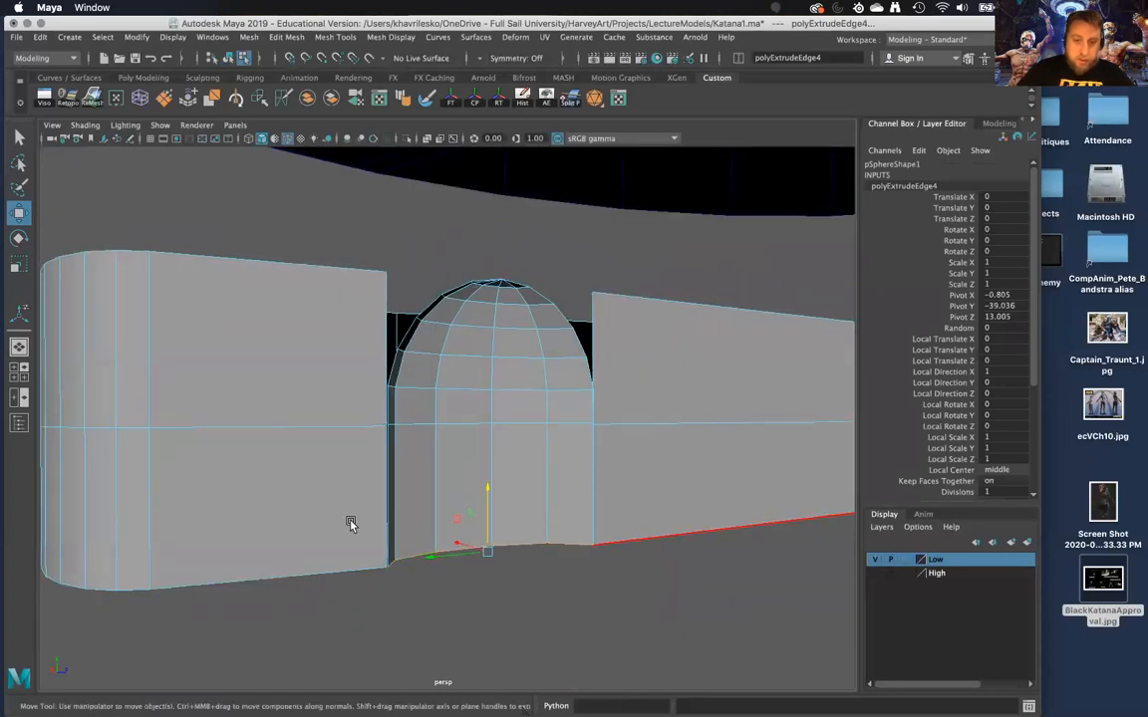
left_click_drag(230, 511, 362, 474, "alt")
right_click_drag(362, 474, 354, 469, "alt")
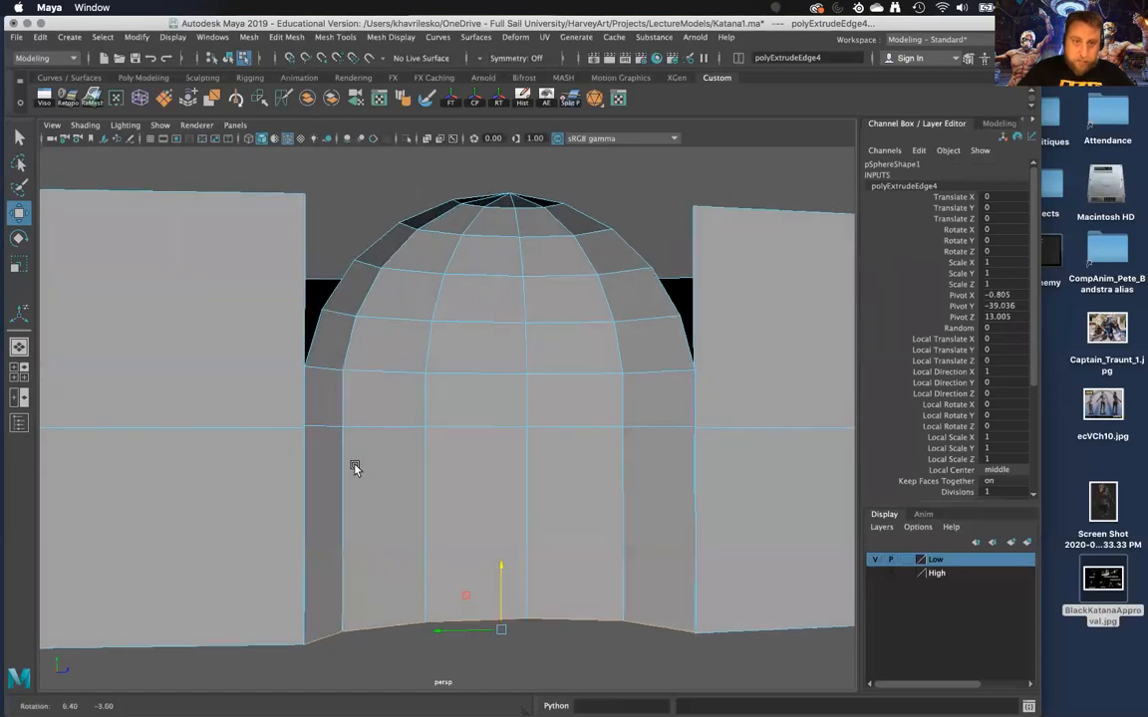
middle_click_drag(337, 342, 364, 402, "alt")
left_click_drag(365, 403, 422, 374, "alt")
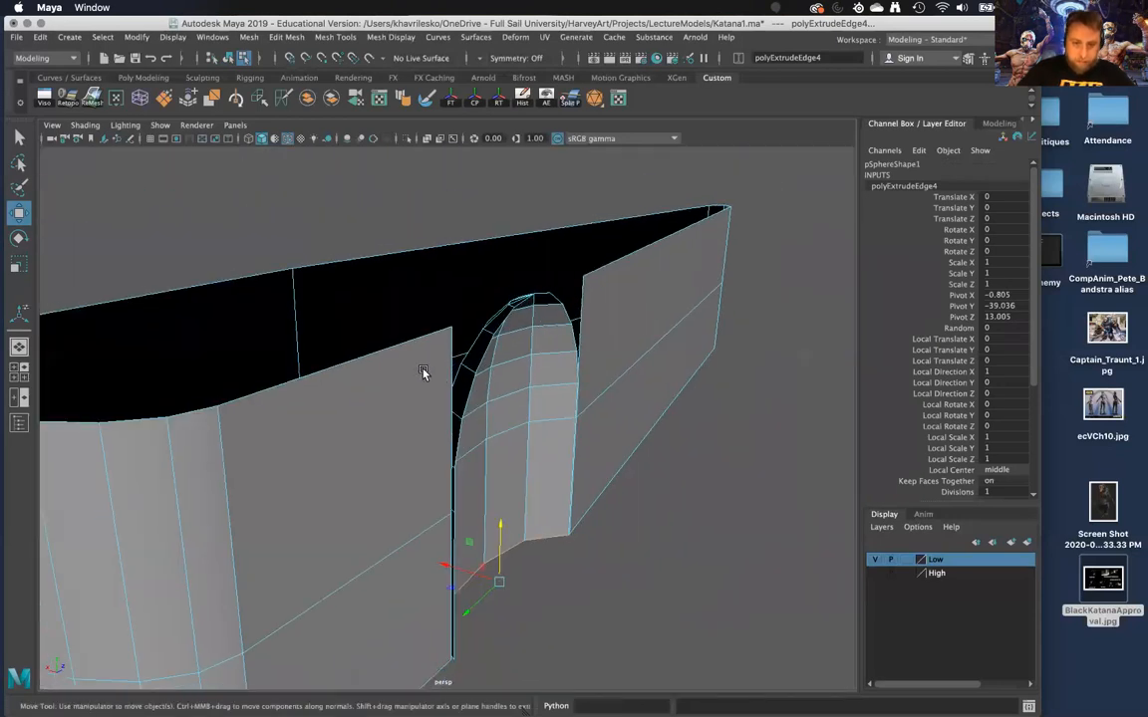
right_click_drag(423, 374, 502, 360, "alt")
left_click_drag(502, 361, 381, 336, "alt")
right_click_drag(379, 333, 290, 358, "shift")
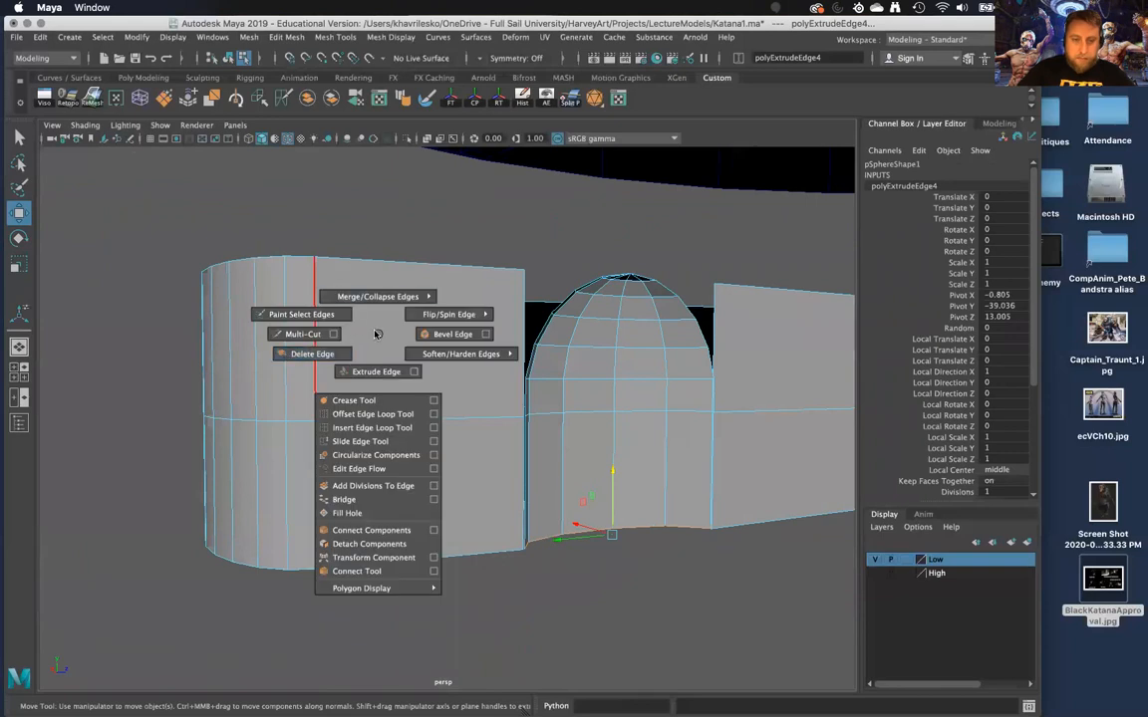
Extrude the upper outline edges on both sides of the half dome and move them straight up
right_click_drag(376, 329, 430, 307)
left_click_drag(442, 333, 386, 332, "alt")
left_click(518, 343)
middle_click_drag(524, 336, 463, 383, "alt")
scroll(443, 438, "up", 2)
left_click_drag(439, 452, 444, 431, "alt")
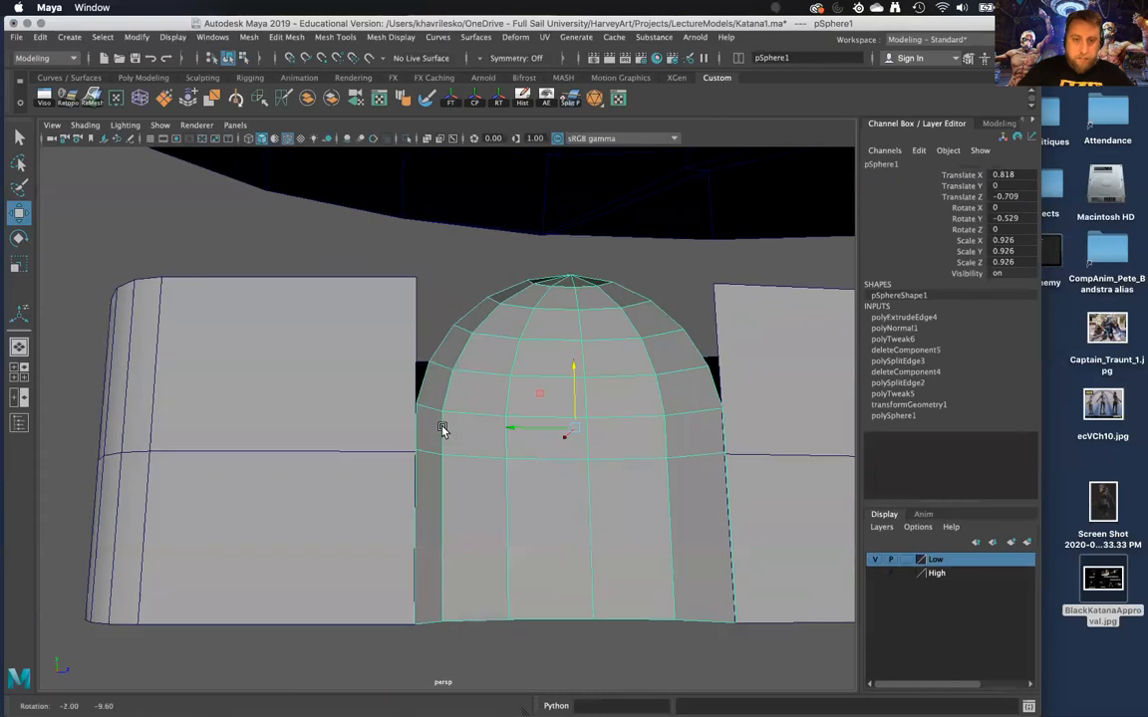
right_click_drag(456, 327, 457, 291)
left_click(444, 336)
left_click(508, 290, "shift")
left_click(506, 287)
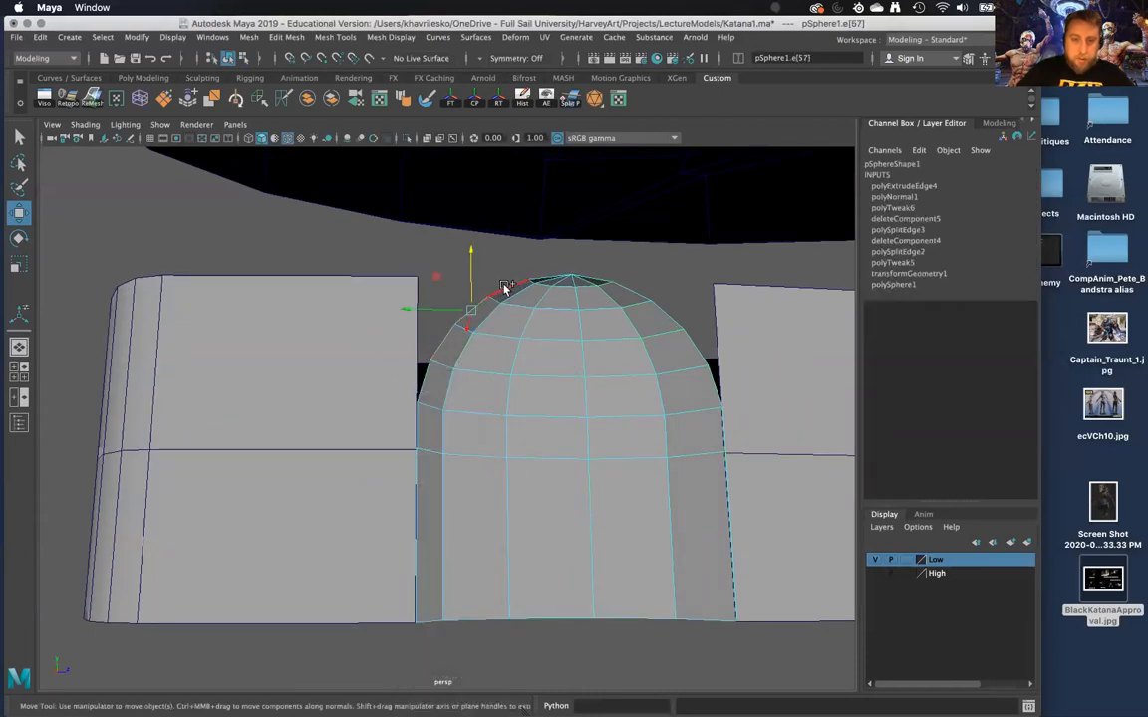
left_click_drag(606, 286, 590, 295, "alt")
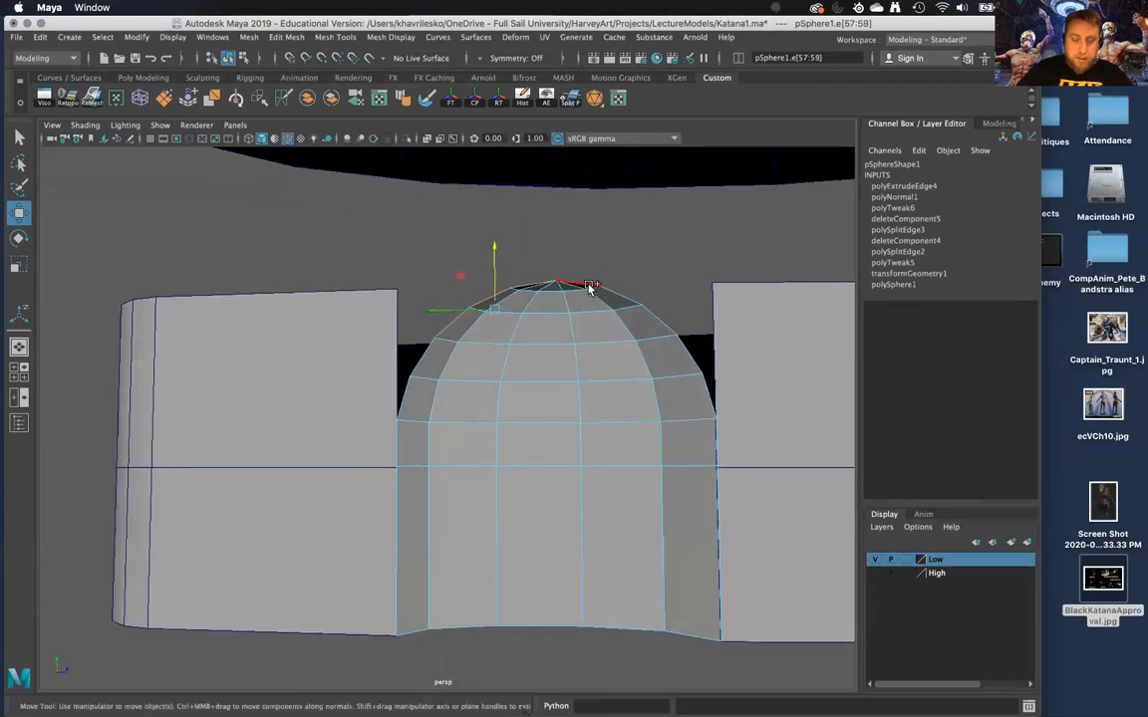
left_click(641, 305, "shift")
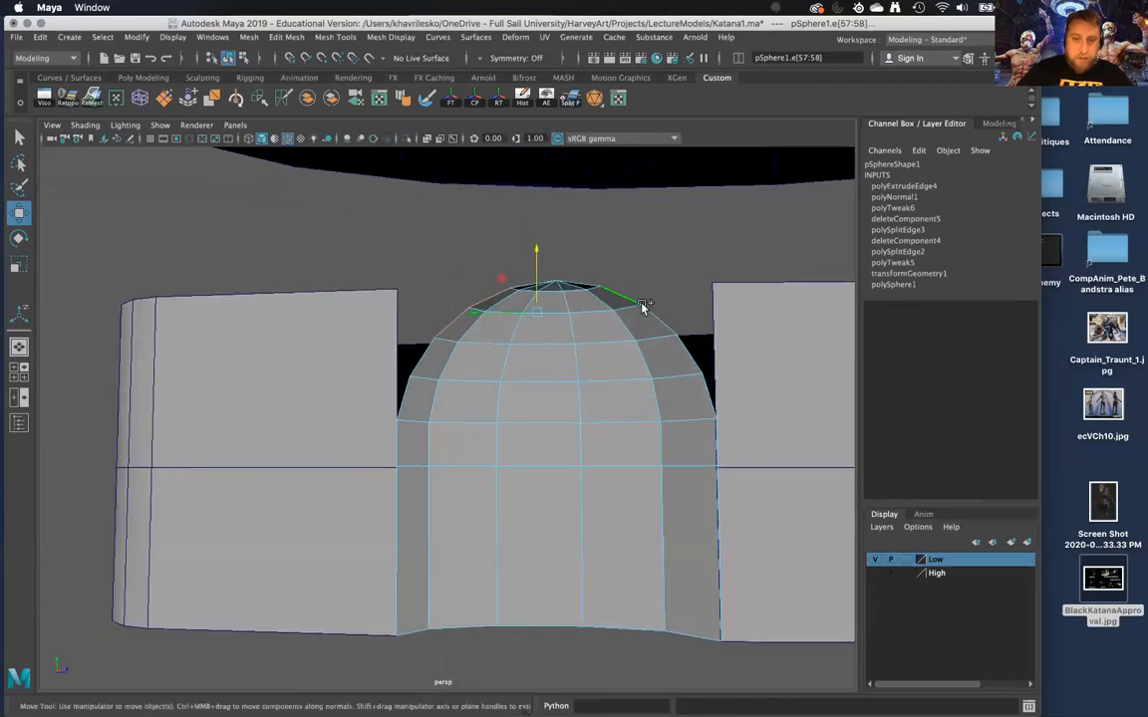
left_click_drag(684, 366, 563, 347, "alt")
right_click_drag(556, 344, 569, 383, "shift")
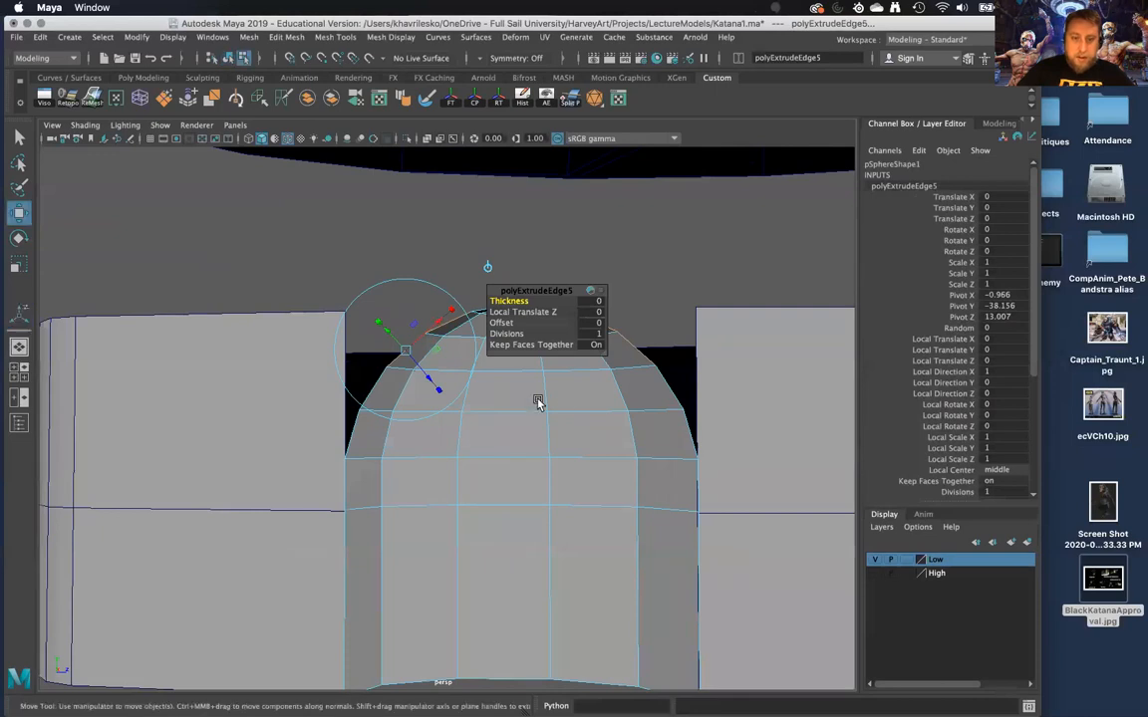
key("w")
left_click_drag(519, 283, 527, 260)
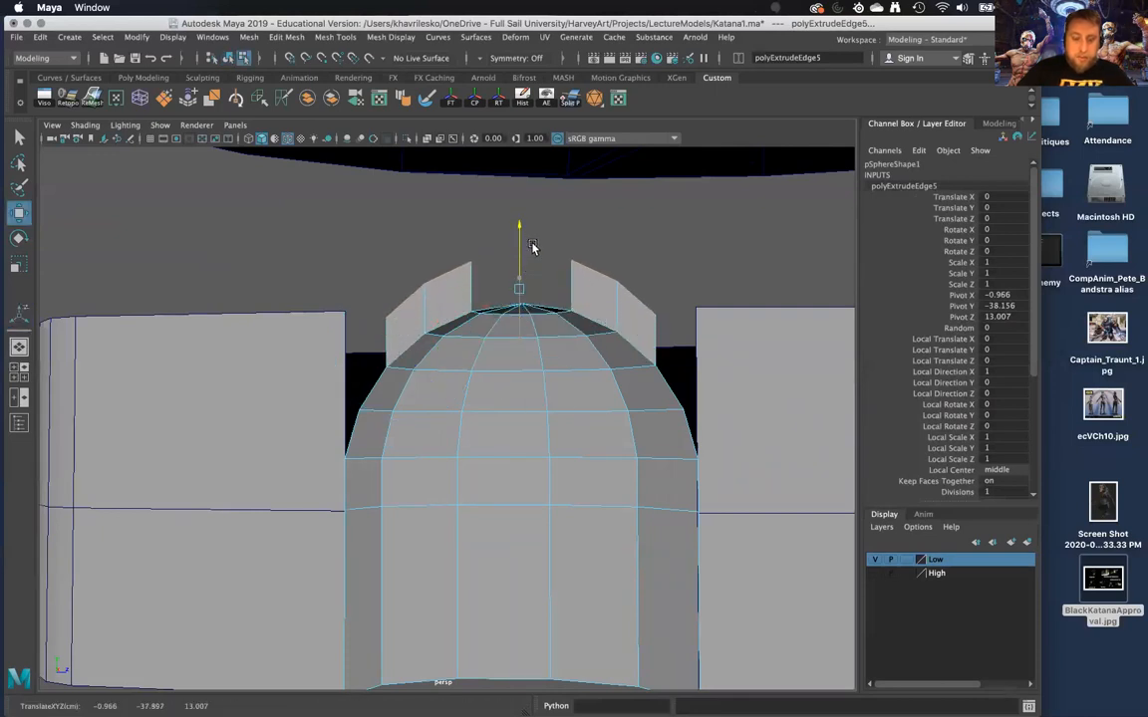
Flatten the raised edges vertically and lower them to the height of the wall's upper edge
left_click_drag(511, 319, 505, 374, "alt")
key("r")
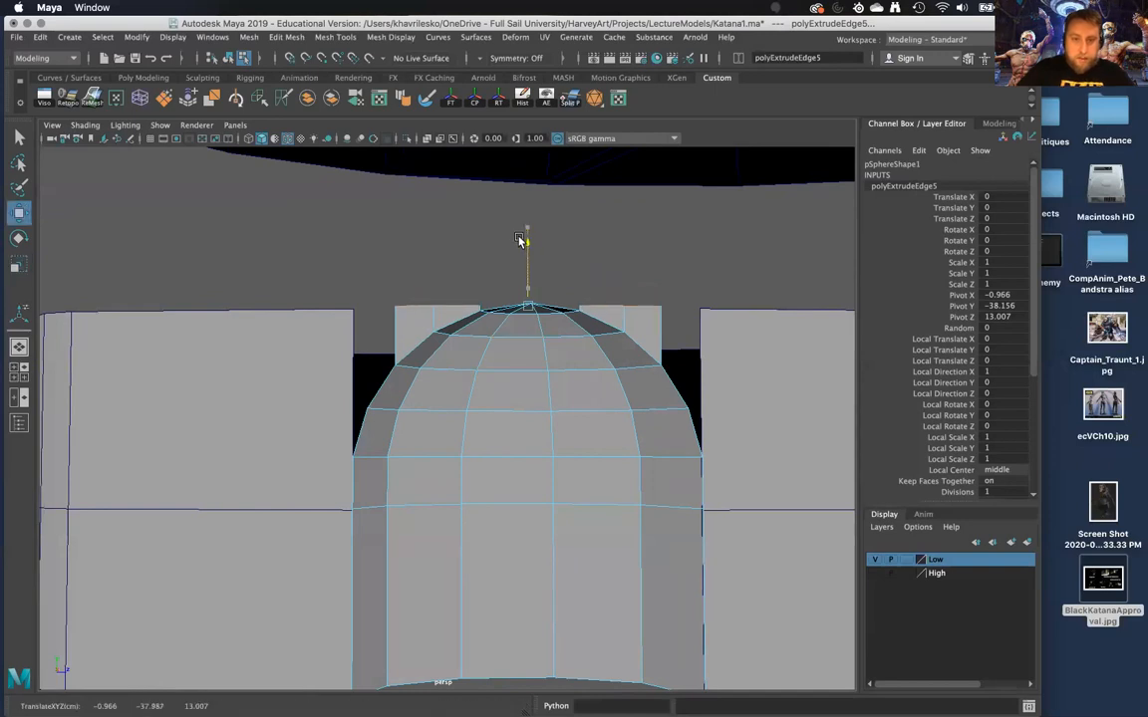
left_click_drag(520, 243, 341, 419, "alt")
middle_click_drag(341, 419, 417, 405, "alt")
Collapse the short inner end edges of the two extruded strips beside the half dome's peak
right_click_drag(388, 326, 368, 360)
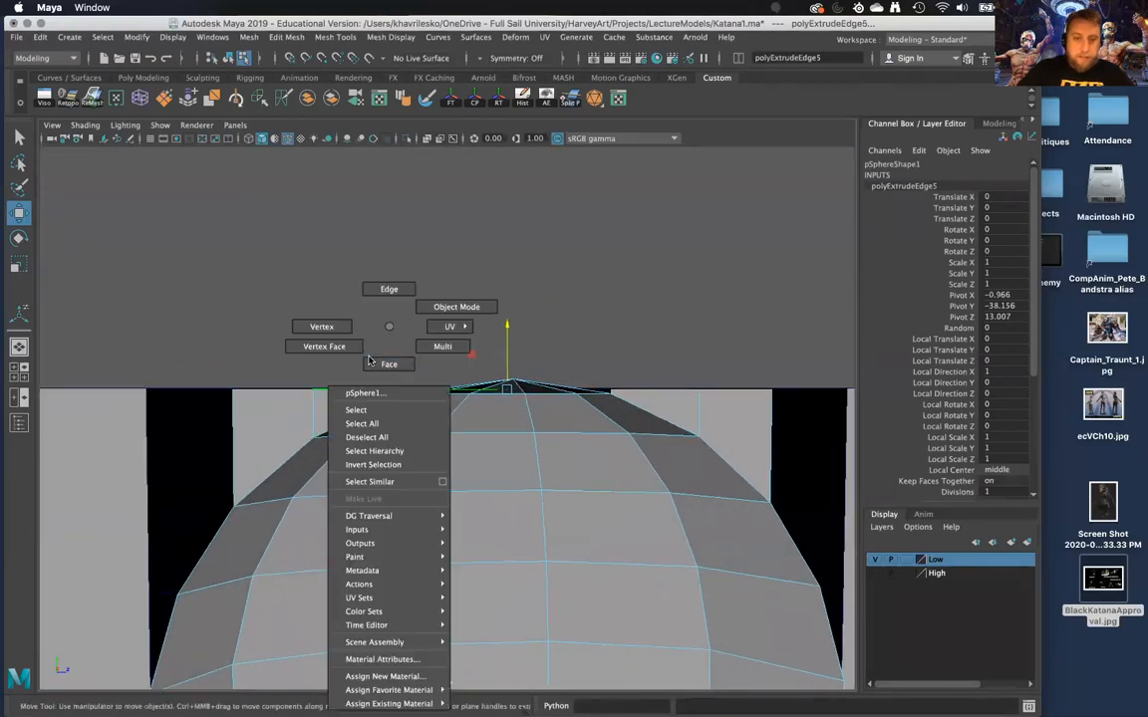
right_click_drag(393, 299, 391, 291)
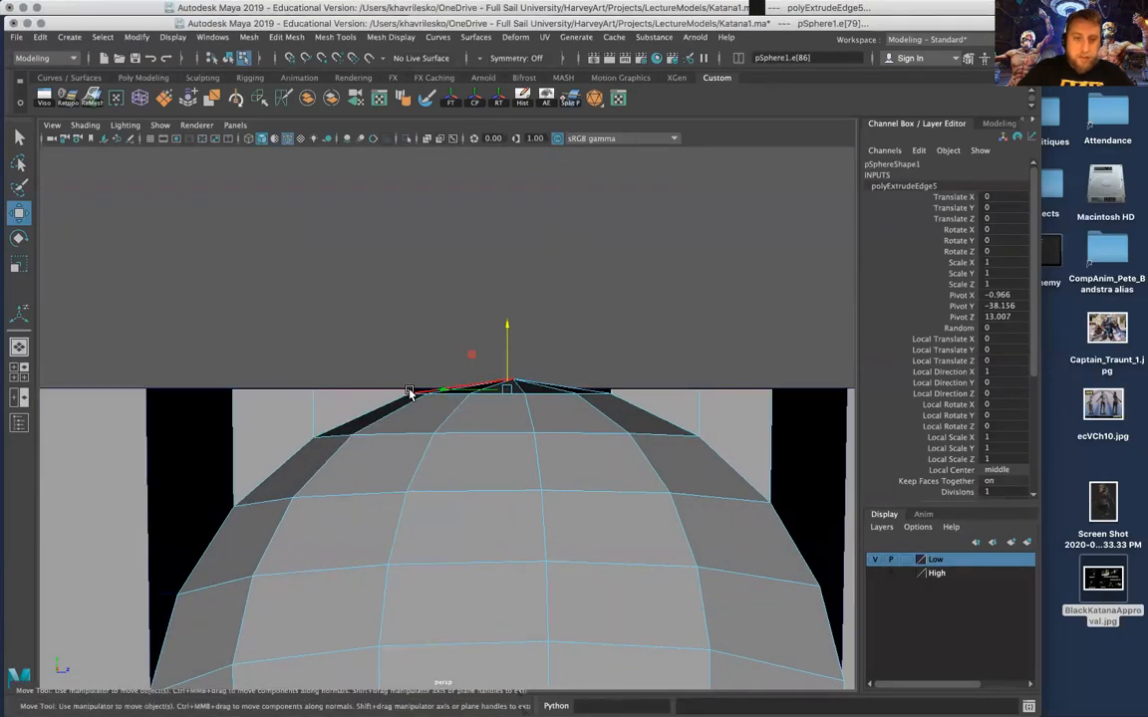
left_click(445, 404)
left_click_drag(444, 403, 382, 414, "alt")
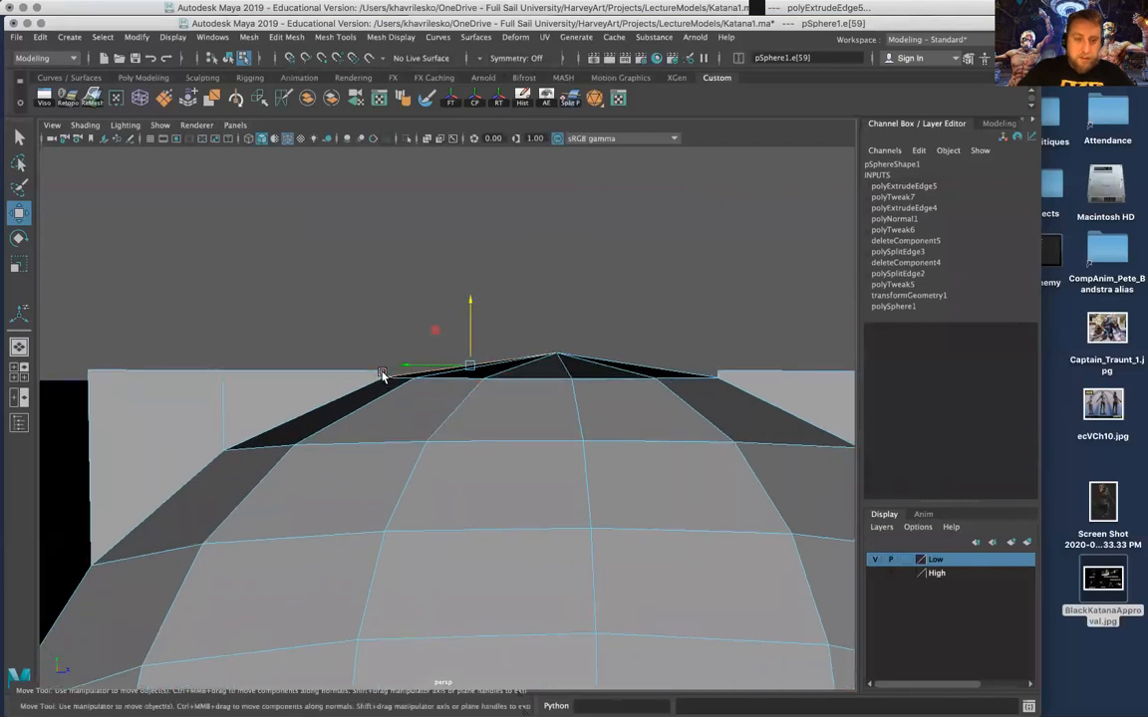
left_click(719, 375)
right_click(725, 418, "shift")
right_click_drag(724, 393, 794, 374, "shift")
Scale all edges along the half dome's top flat and level them with the wall's upper edge
left_click_drag(660, 452, 537, 390, "alt")
right_click_drag(489, 327, 489, 290)
left_click(225, 381)
left_click(614, 373, "shift")
left_click(709, 384, "shift")
left_click(794, 386, "shift")
right_click_drag(748, 455, 692, 399, "alt")
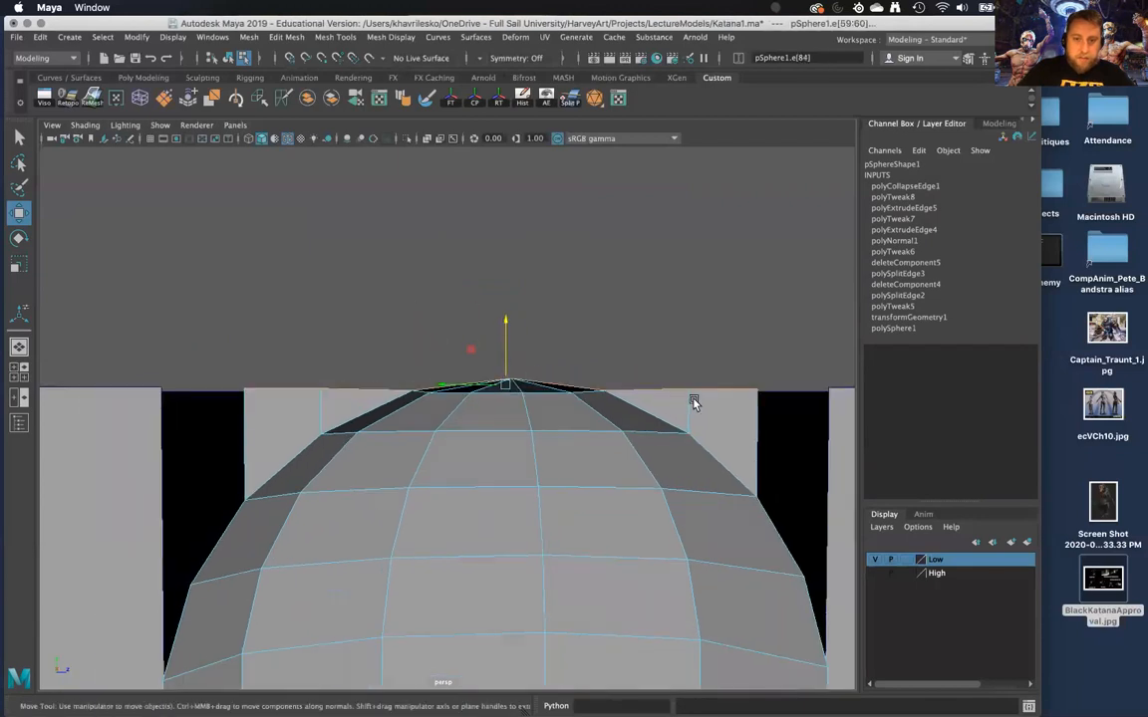
left_click_drag(692, 399, 683, 410, "alt")
left_click_drag(491, 351, 481, 371)
left_click_drag(469, 429, 466, 362, "alt")
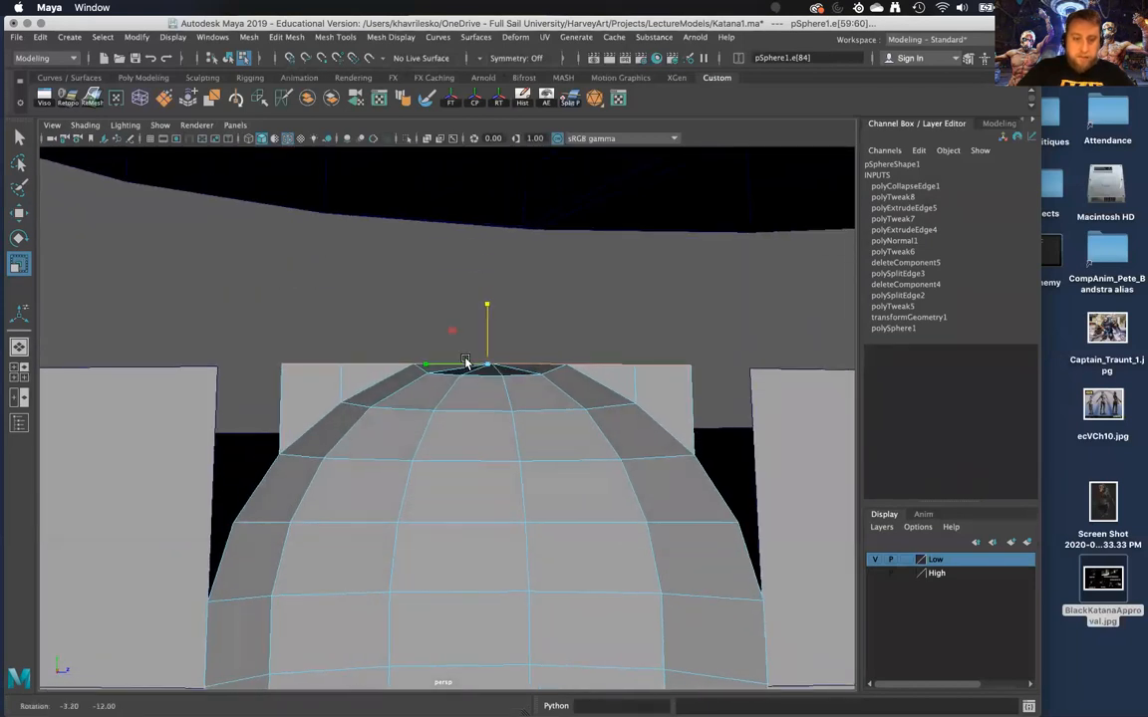
left_click_drag(488, 319, 559, 505)
Insert a horizontal edge loop in the wall's upper section, level with the half dome's shoulders
left_click_drag(443, 491, 409, 403, "alt")
right_click_drag(351, 380, 413, 308)
left_click(289, 413)
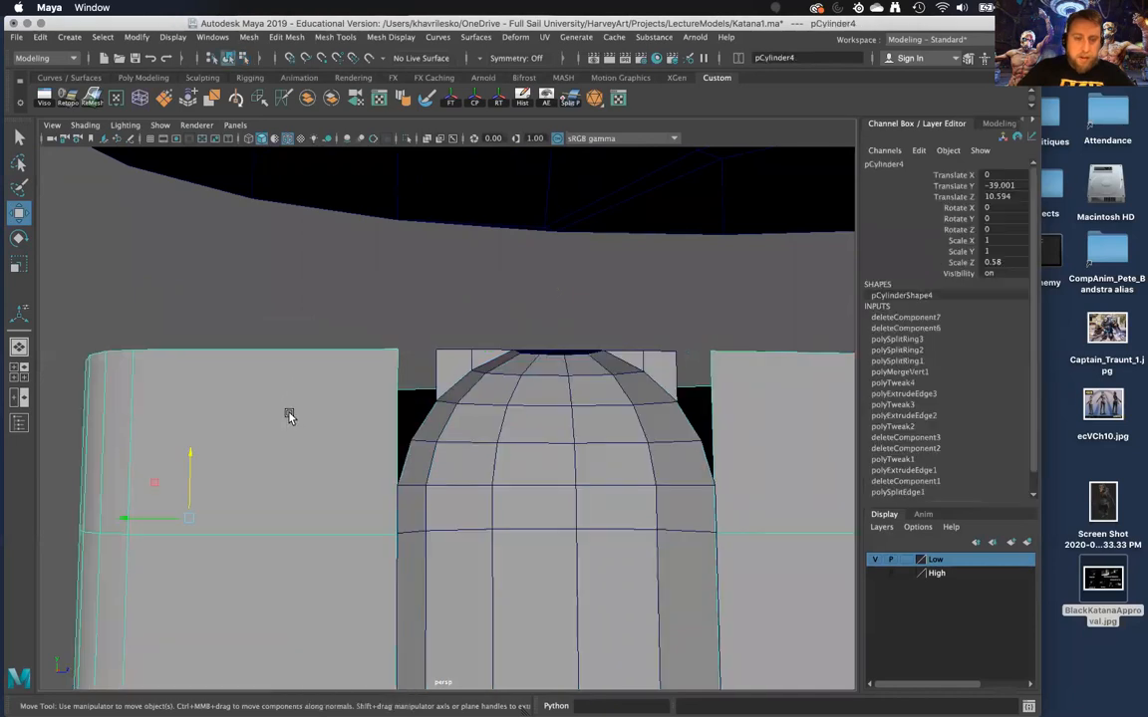
right_click_drag(289, 415, 211, 393, "shift")
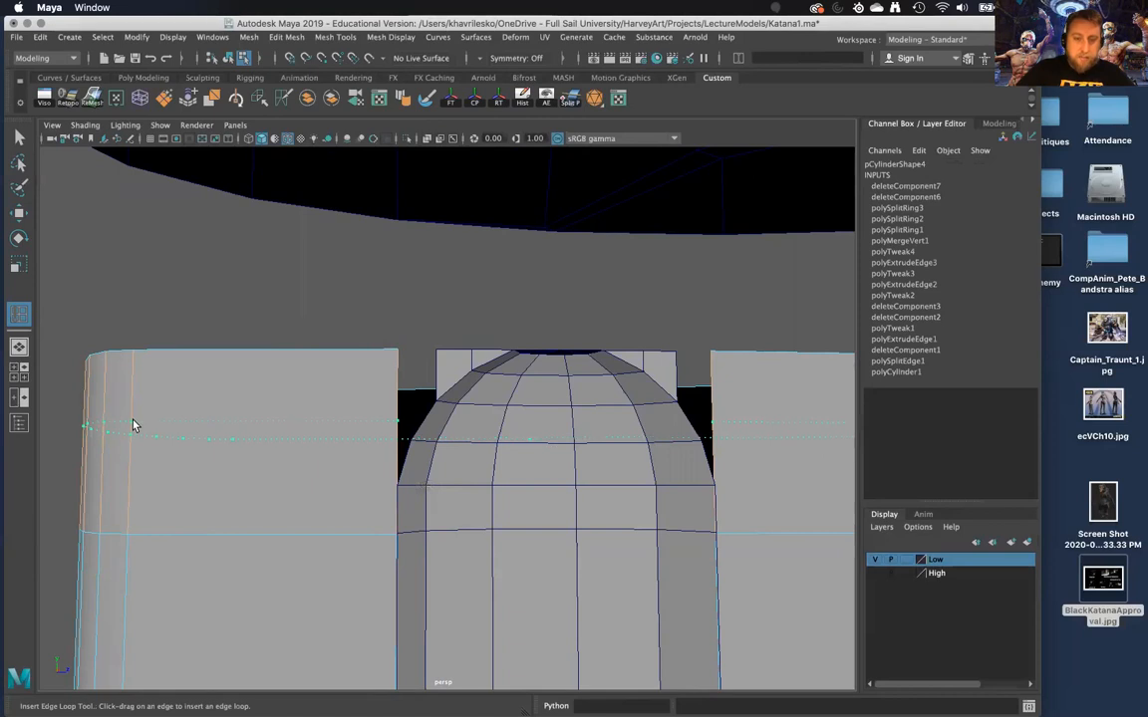
left_click(134, 417)
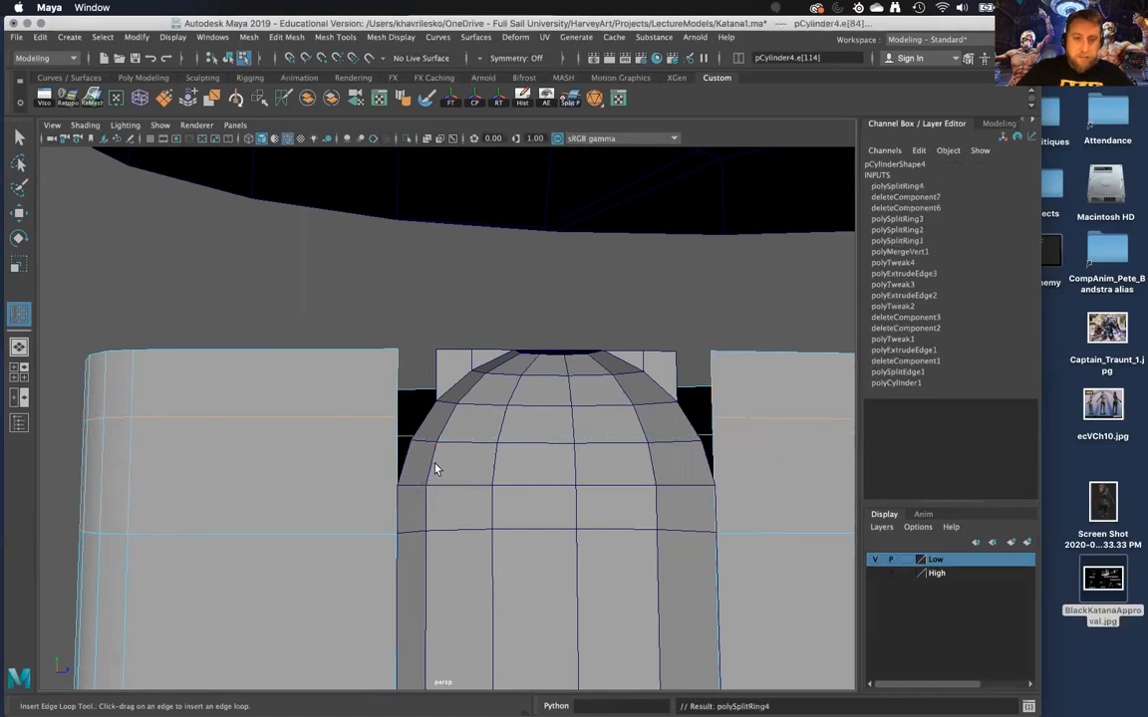
Extrude one slanted shoulder edge on each side of the half dome and scale the new edges outward toward the wall
middle_click_drag(744, 429, 612, 430, "alt")
left_click_drag(578, 439, 439, 401, "alt")
scroll(459, 400, "up", 5)
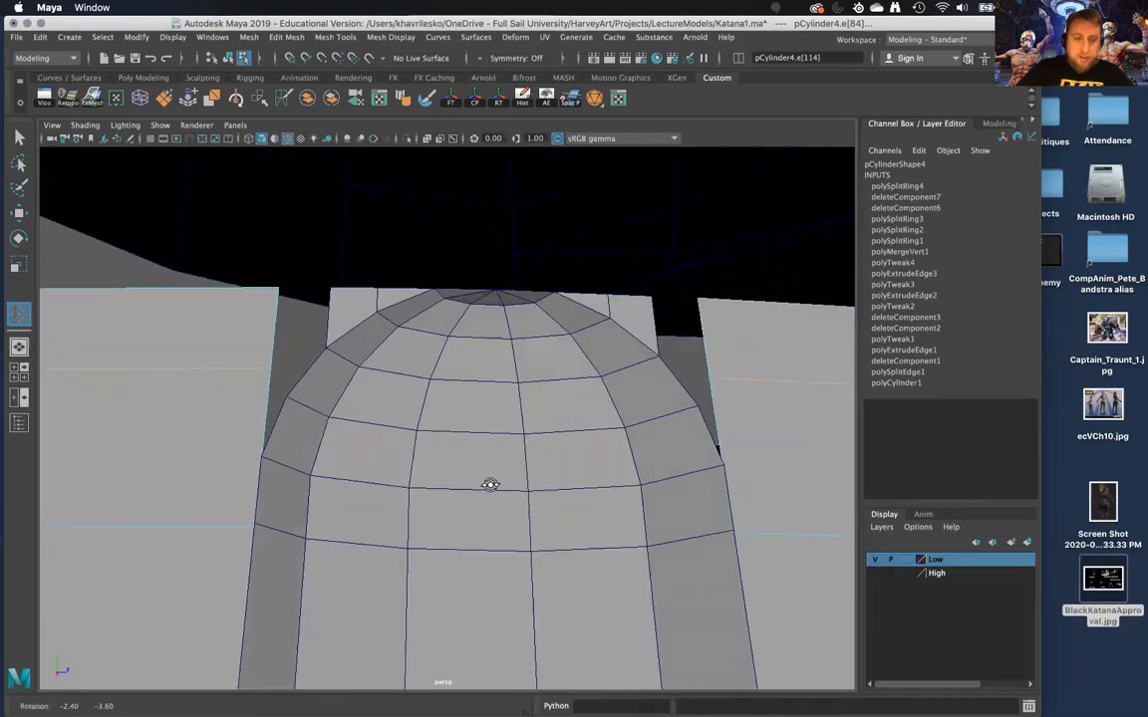
left_click_drag(424, 454, 462, 365, "alt")
right_click_drag(463, 326, 470, 293)
left_click(435, 380)
left_click_drag(499, 411, 640, 418, "alt")
left_click(722, 413, "shift")
right_click_drag(641, 416, 638, 455, "shift")
key("r")
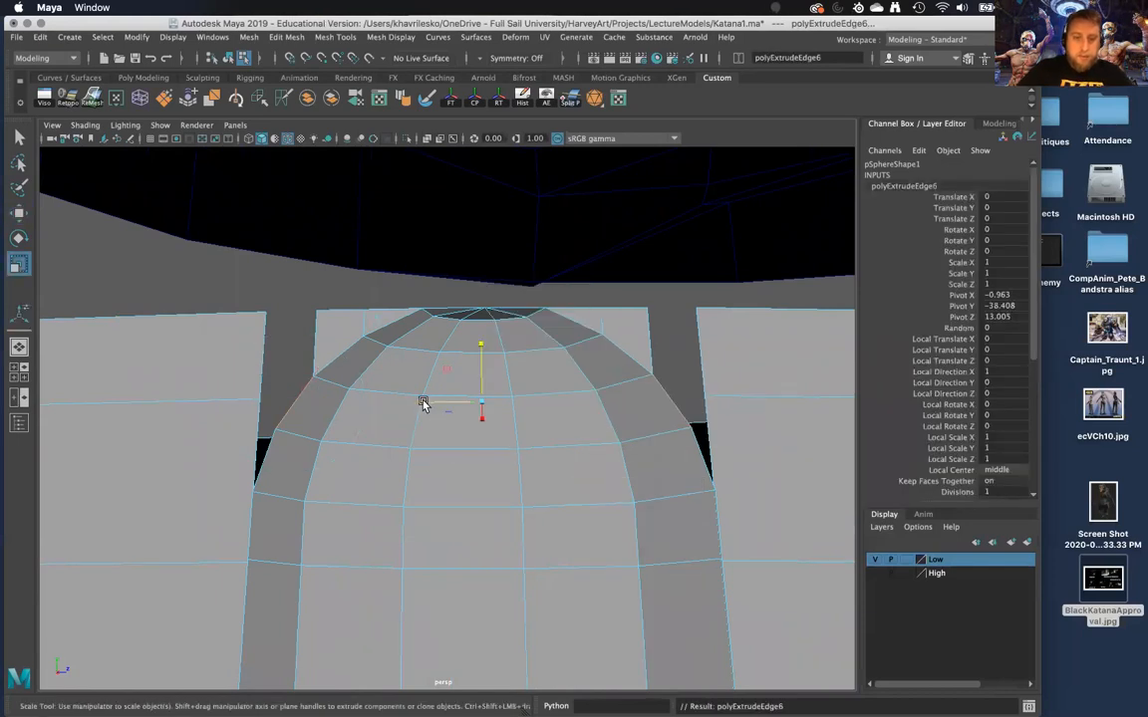
left_click_drag(423, 404, 409, 407)
Collapse each extruded outer edge to a point and snap the points to the ends of the wall's upper edge loop
right_click_drag(459, 445, 539, 388, "shift")
middle_click_drag(325, 391, 377, 384, "alt")
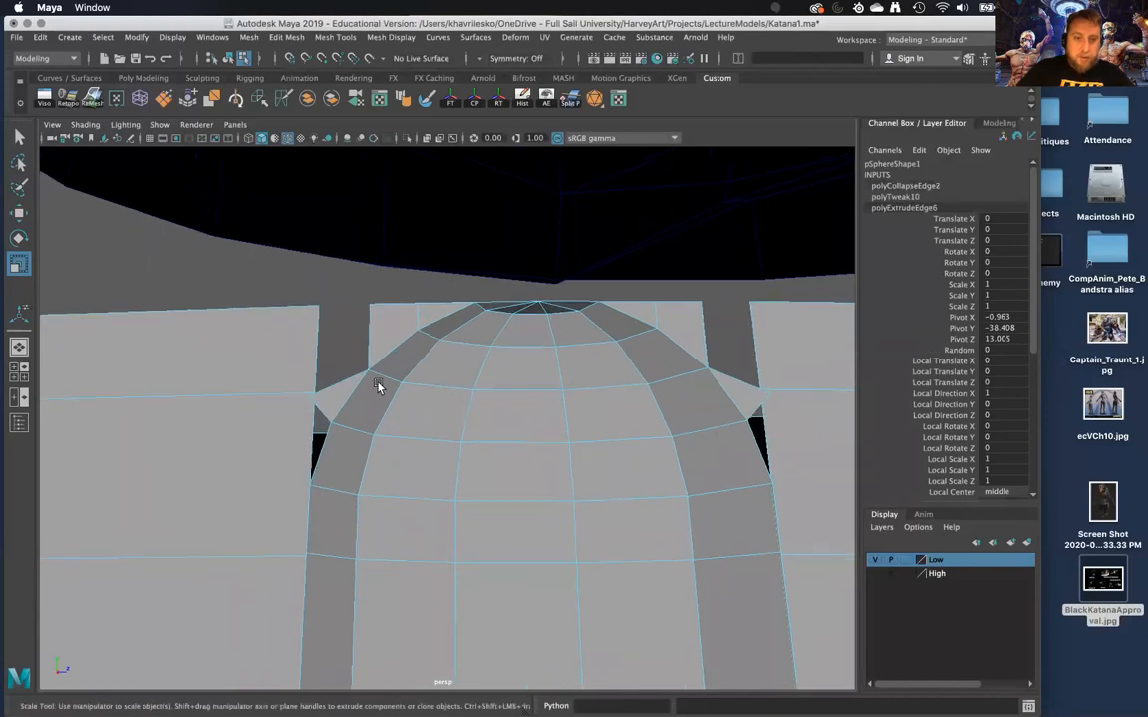
scroll(374, 385, "up", 2)
right_click_drag(313, 391, 251, 379)
right_click_drag(247, 333, 248, 333)
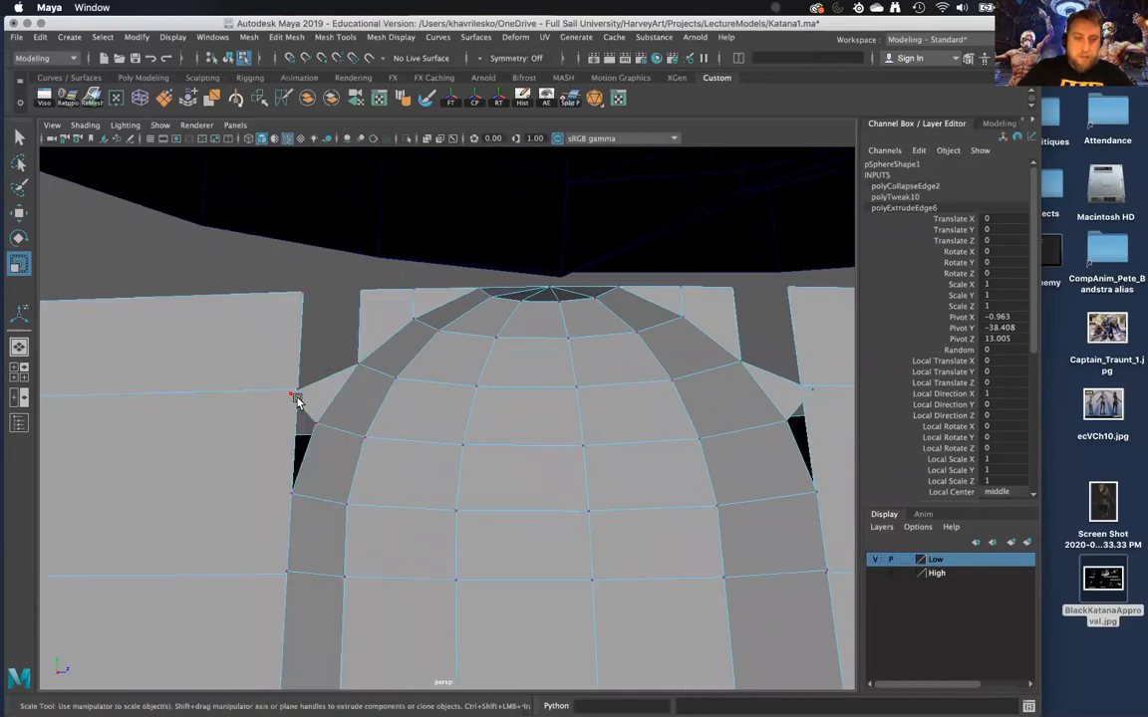
left_click(292, 397)
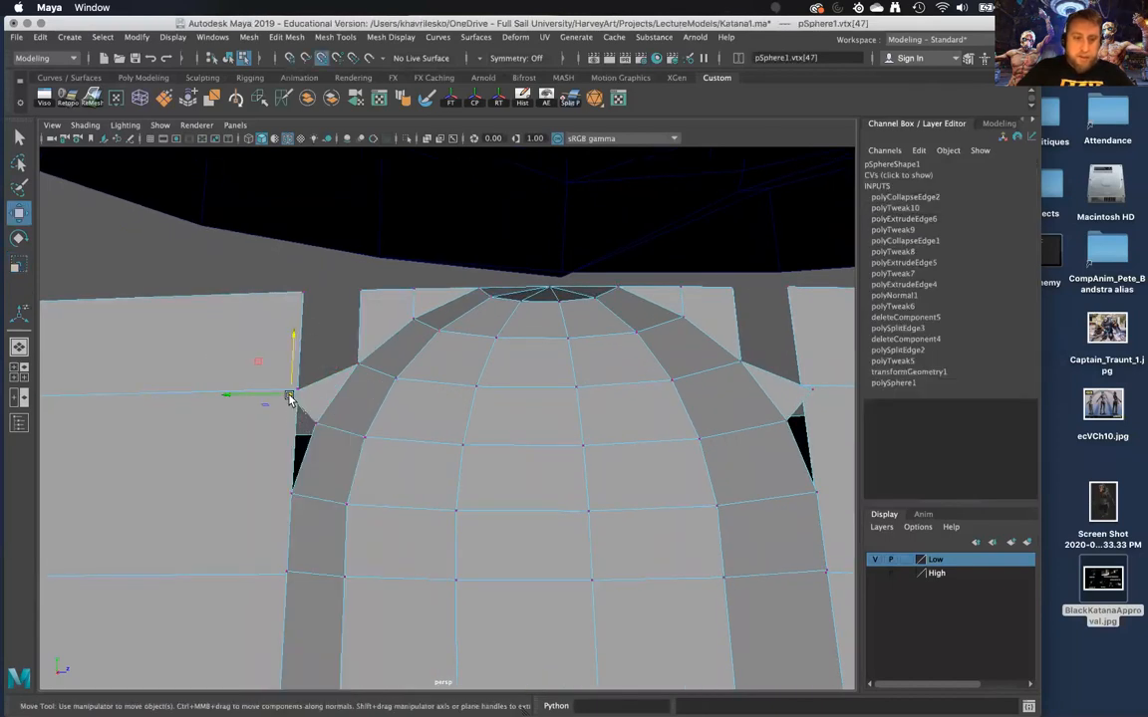
left_click_drag(299, 389, 603, 408, "alt")
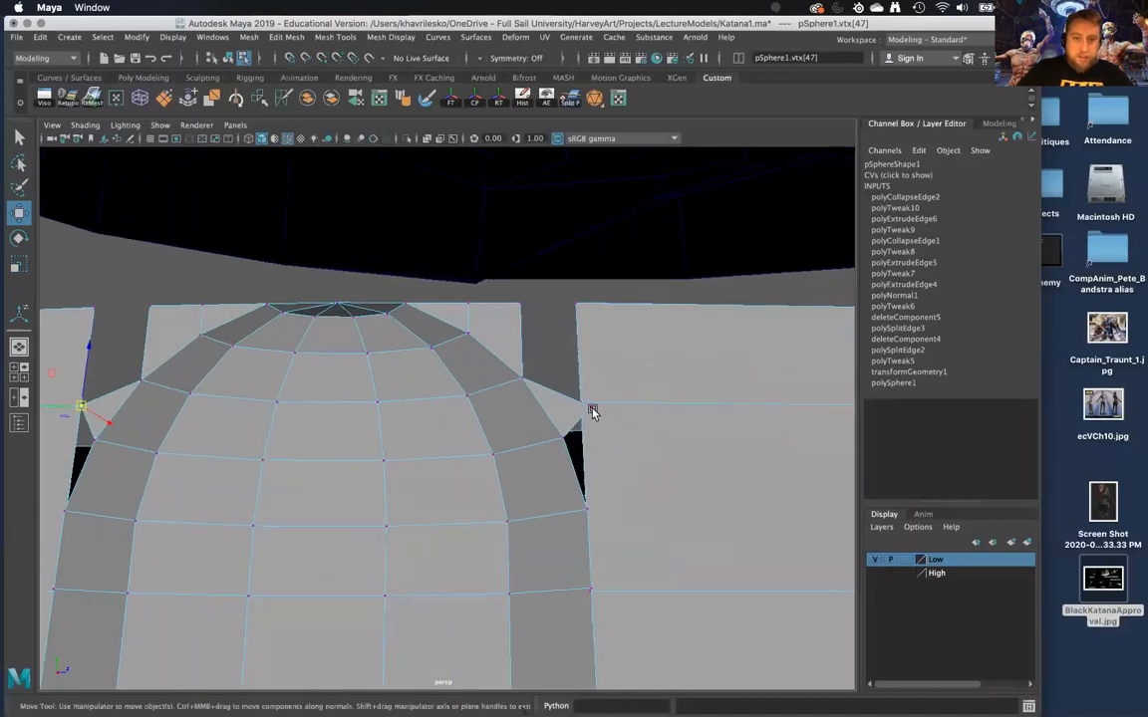
Try to bridge the gap between the wall's side edge and the half dome's vertical strip edge
right_click_drag(505, 327, 509, 290)
left_click(535, 337)
left_click(364, 401)
left_click_drag(363, 400, 403, 392, "alt")
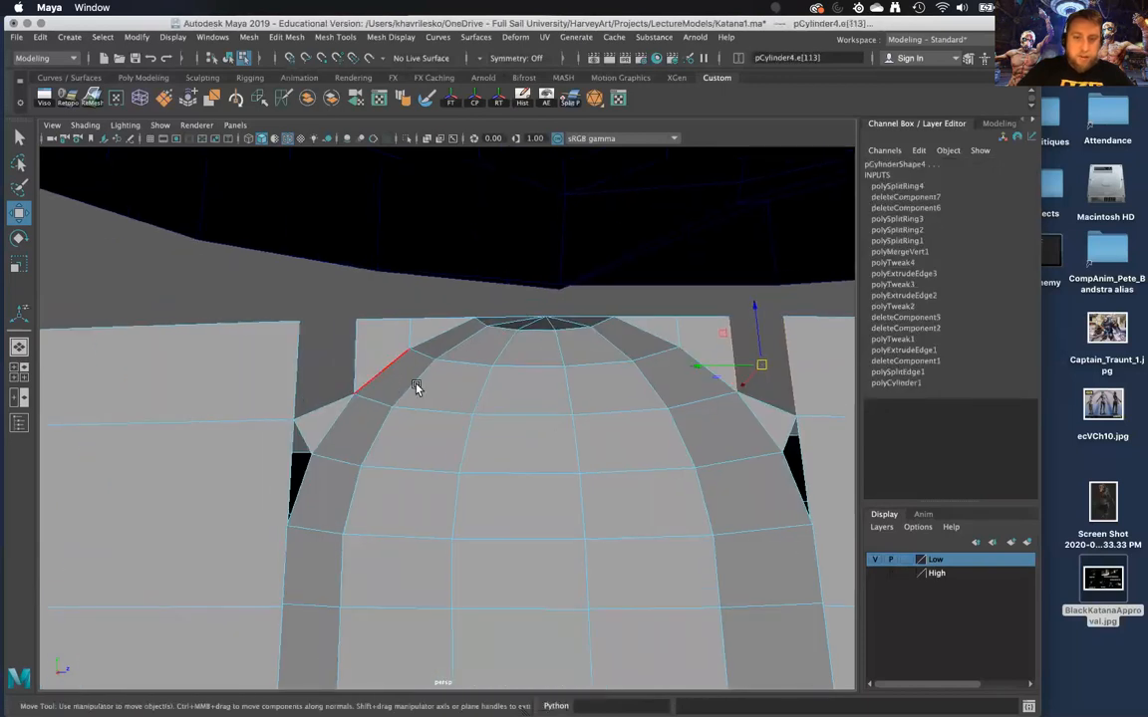
right_click_drag(485, 414, 492, 397, "shift")
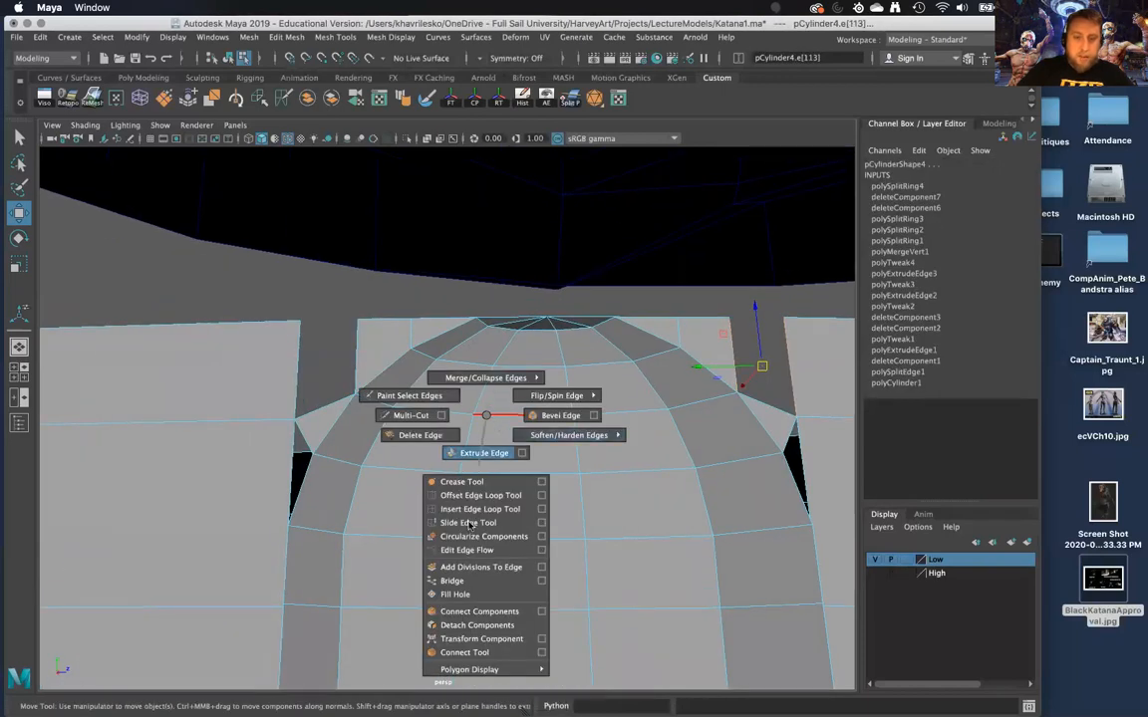
right_click_drag(464, 579, 464, 580, "shift")
left_click_drag(545, 390, 454, 388, "alt")
Combine the half dome and the wall into a single mesh
right_click_drag(453, 388, 495, 395)
left_click(672, 427)
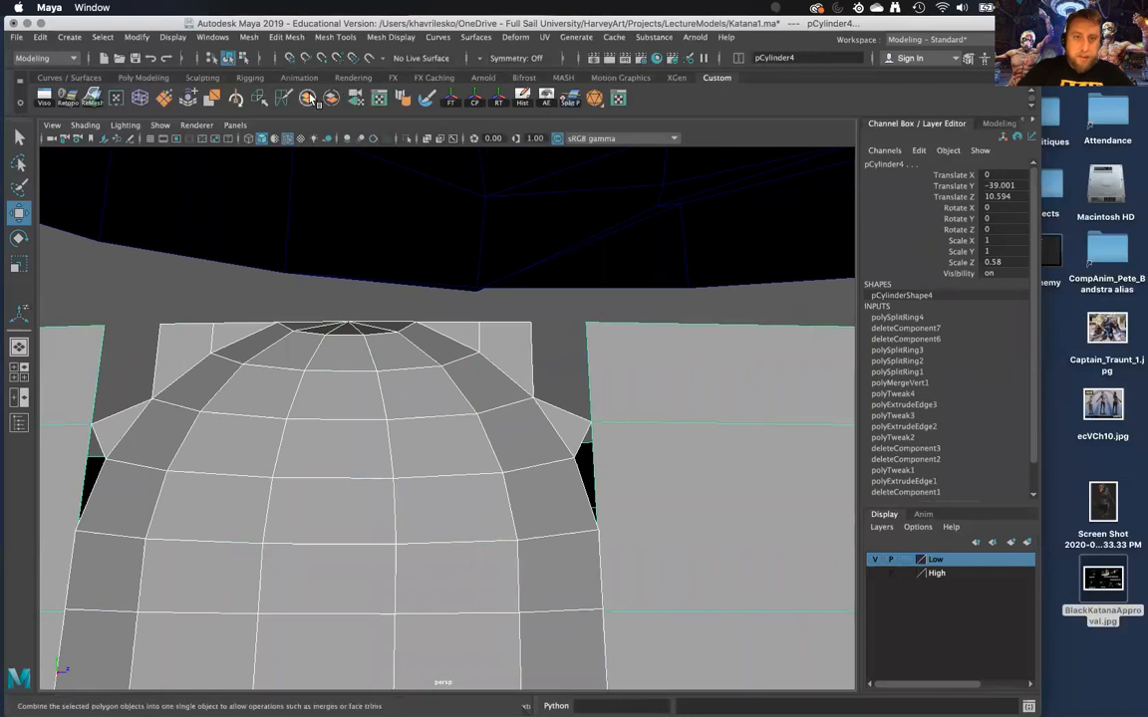
left_click(308, 97)
Bridge the upper gaps between the wall and the half dome's strips on both sides
right_click_drag(472, 346, 469, 289)
left_click(535, 354)
left_click(606, 409)
right_click(604, 409, "shift")
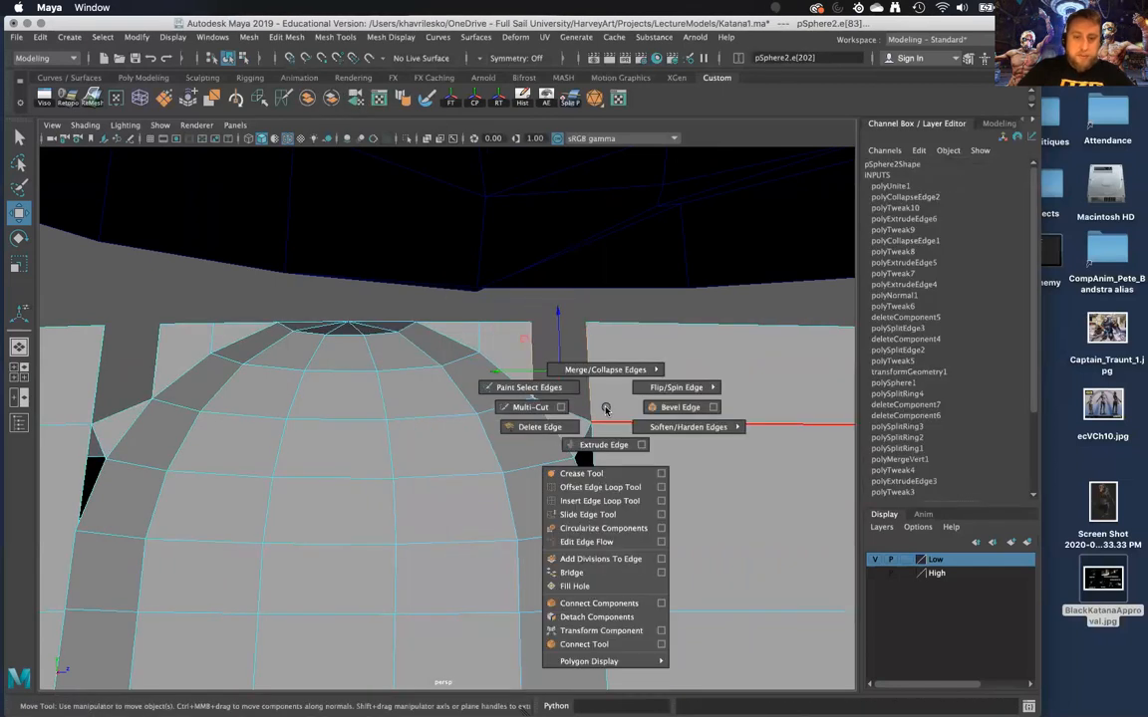
left_click(588, 575)
middle_click_drag(342, 351, 460, 368, "alt")
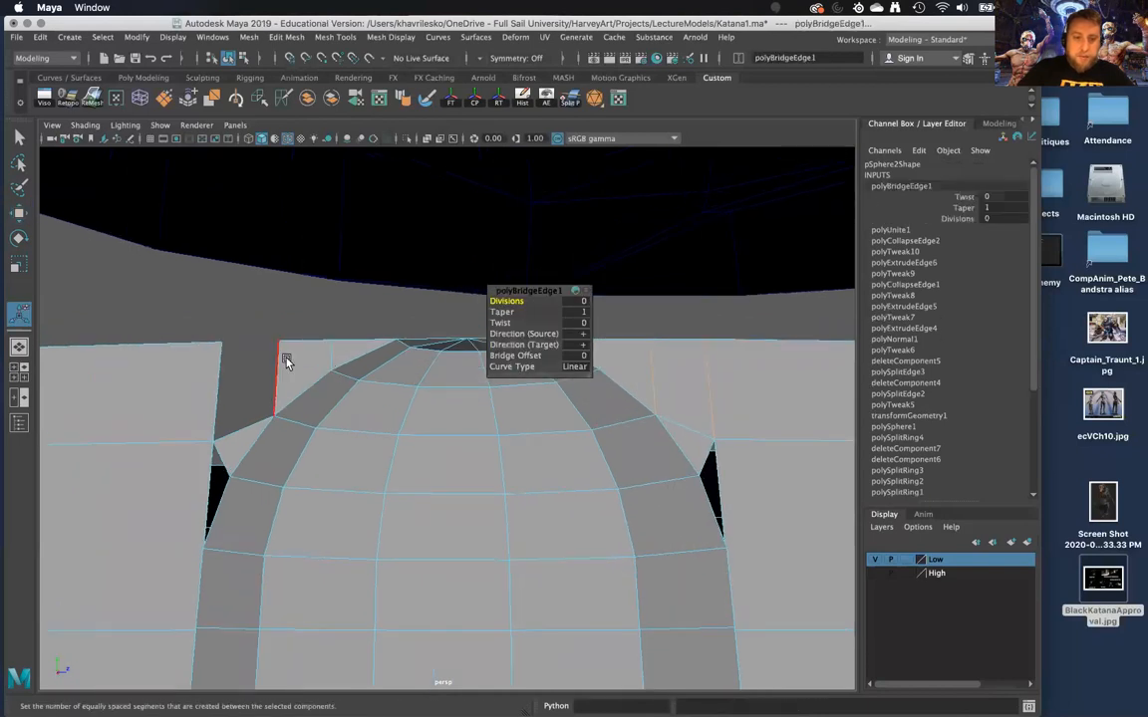
left_click(283, 363)
key("g")
Delete the half dome's extra horizontal edge loop just above the wall's lower edge loop
middle_click_drag(249, 475, 311, 380, "alt")
left_click_drag(312, 379, 328, 406, "alt")
right_click_drag(327, 407, 294, 285, "alt")
left_click_drag(294, 285, 384, 435, "alt")
right_click_drag(387, 326, 409, 312)
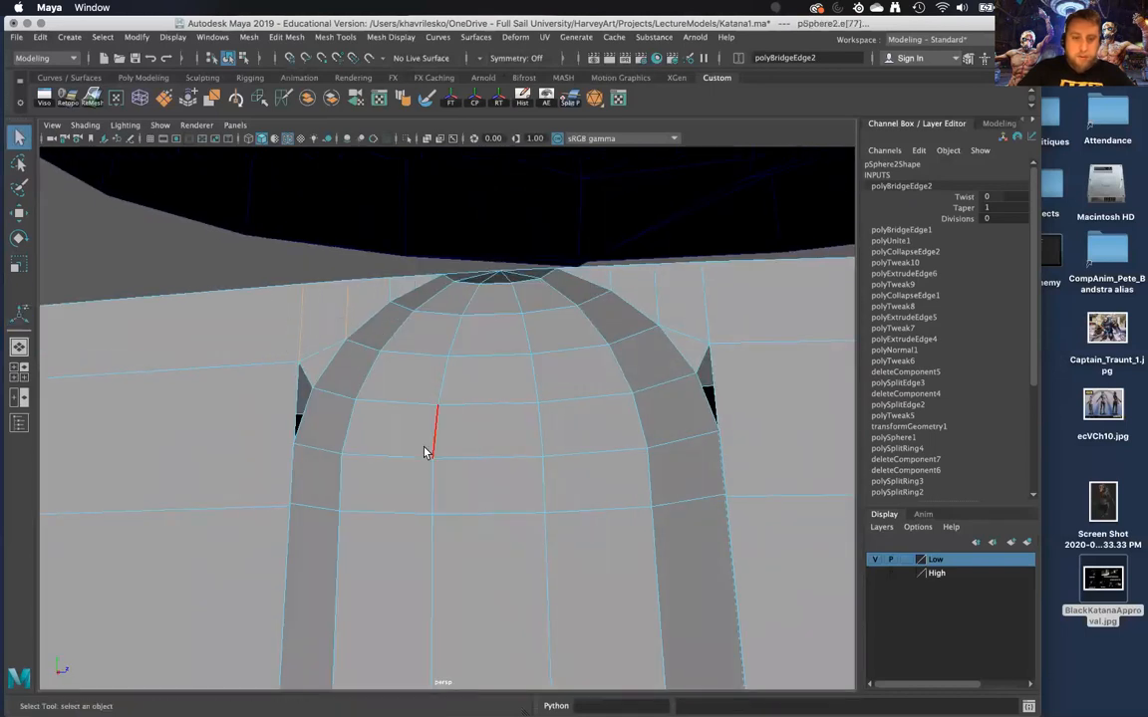
double_click(418, 455)
right_click_drag(399, 418, 347, 456, "shift")
Merge the overlapping vertices where the half dome meets the wall on both sides of the notch
left_click_drag(356, 468, 407, 336, "alt")
right_click_drag(400, 298, 383, 305)
left_click_drag(382, 305, 342, 479, "alt")
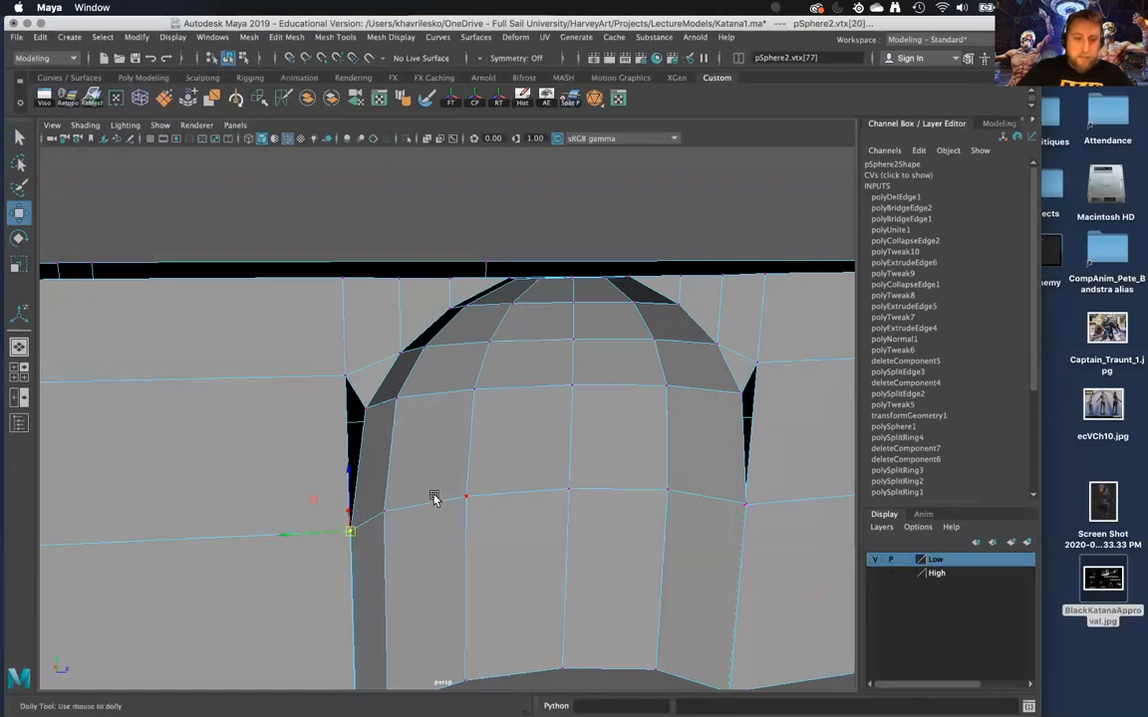
right_click_drag(434, 500, 418, 476, "alt")
left_click_drag(418, 476, 418, 453, "alt")
right_click_drag(417, 449, 424, 355, "shift")
left_click_drag(462, 466, 448, 490, "alt")
key("g")
left_click_drag(681, 549, 647, 582)
key("g")
left_click_drag(695, 385, 667, 406)
key("g")
left_click_drag(727, 444, 581, 474, "alt")
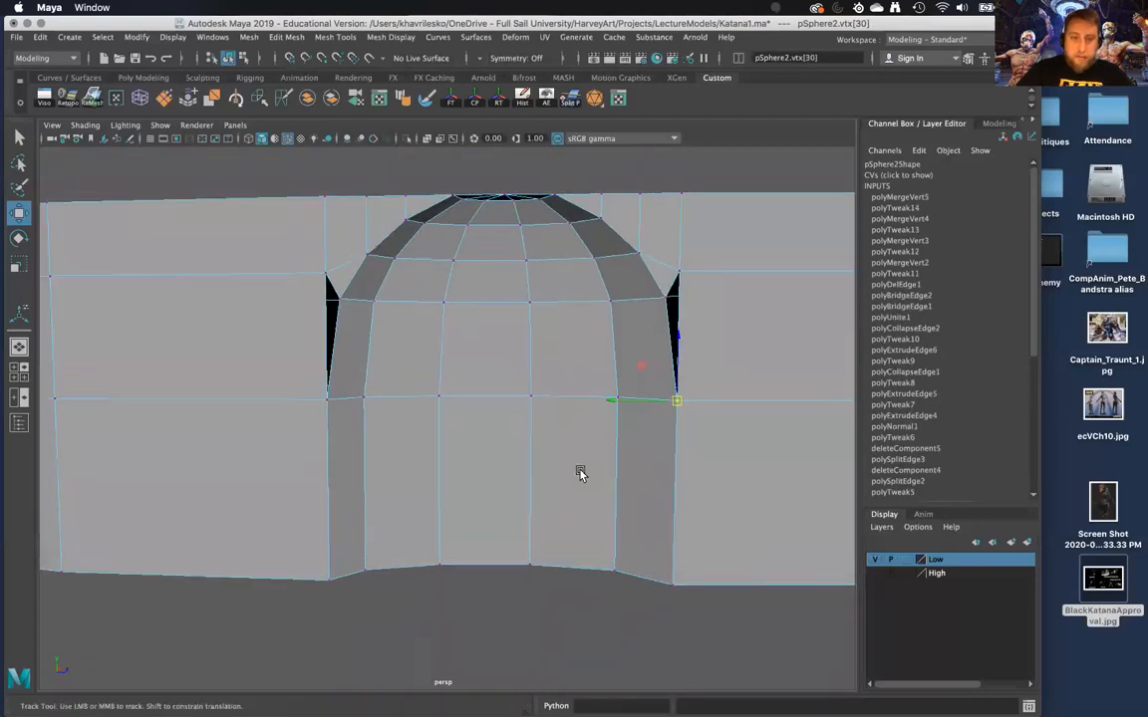
Fill the narrow holes remaining between the half dome and the wall on both sides
scroll(581, 475, "up", 3)
left_click_drag(428, 398, 414, 351, "alt")
right_click_drag(350, 279, 350, 245)
left_click(328, 320)
right_click_drag(364, 344, 367, 359, "shift")
right_click_drag(356, 523, 357, 525, "shift")
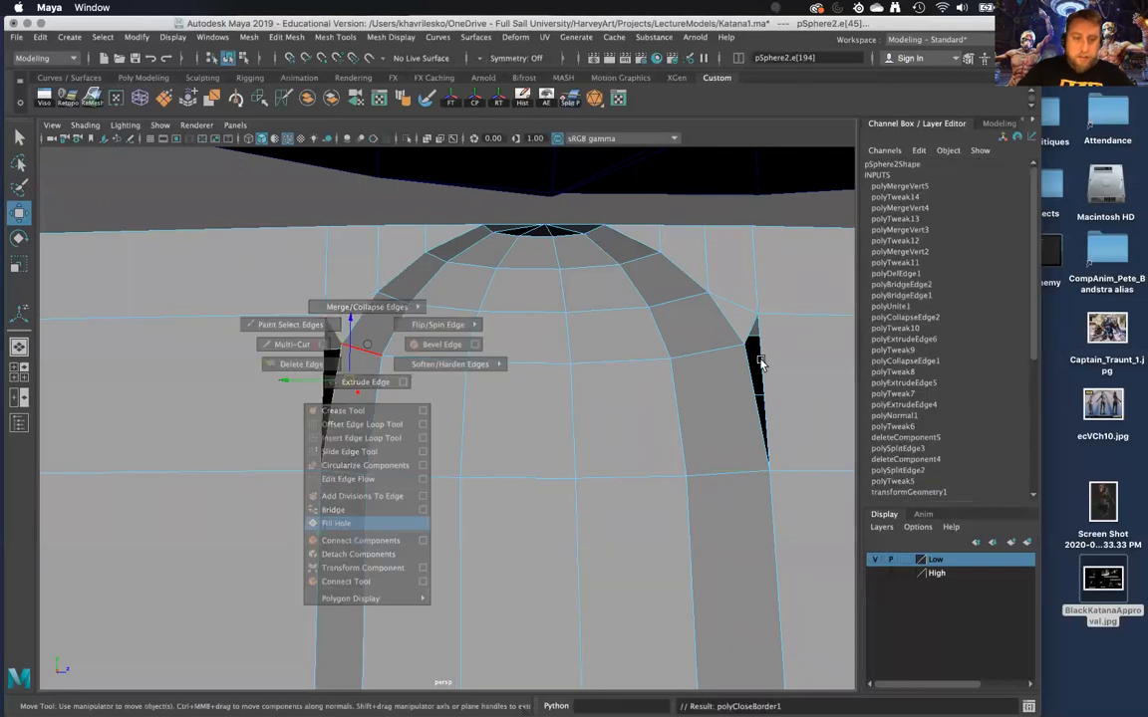
left_click_drag(763, 366, 691, 381, "alt")
right_click_drag(693, 326, 744, 307)
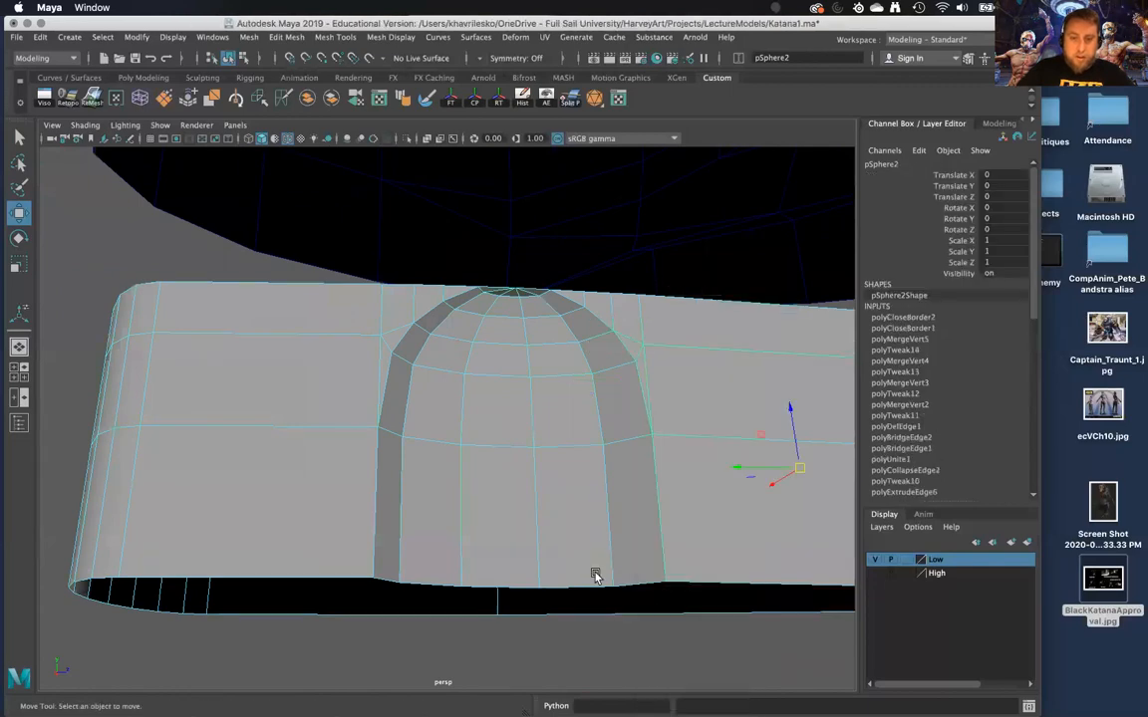
Examine the end piece and its notch from several angles and check the BlackKatanaApproval.jpg reference image
left_click(591, 630)
scroll(628, 536, "down", 4)
left_click_drag(628, 536, 561, 390, "alt")
scroll(592, 499, "down", 4)
mouse_move(592, 500)
left_mouse_down("alt")
mouse_move(597, 410)
mouse_move(591, 469)
mouse_move(604, 500)
left_mouse_up("alt")
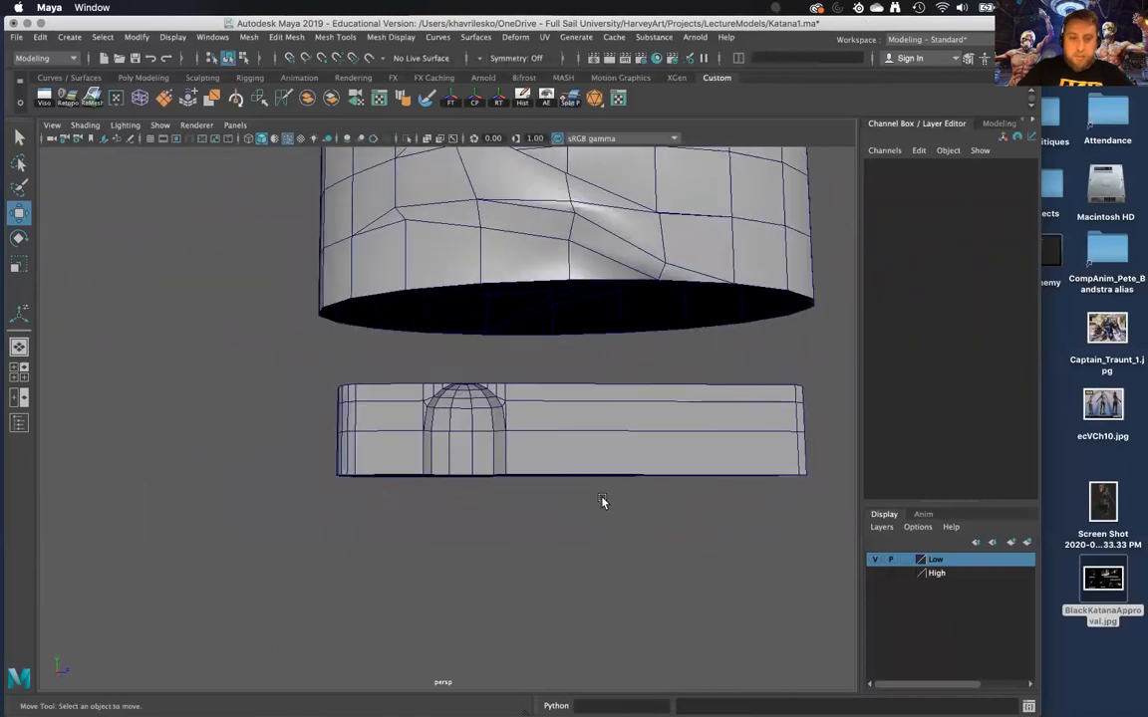
right_click_drag(604, 500, 614, 614, "alt")
left_click_drag(561, 503, 538, 518, "alt")
right_click_drag(538, 518, 575, 398, "alt")
mouse_move(575, 398)
left_mouse_down("alt")
mouse_move(668, 410)
mouse_move(681, 379)
mouse_move(623, 320)
mouse_move(609, 288)
mouse_move(589, 384)
left_mouse_up("alt")
left_click_drag(573, 453, 638, 418, "alt")
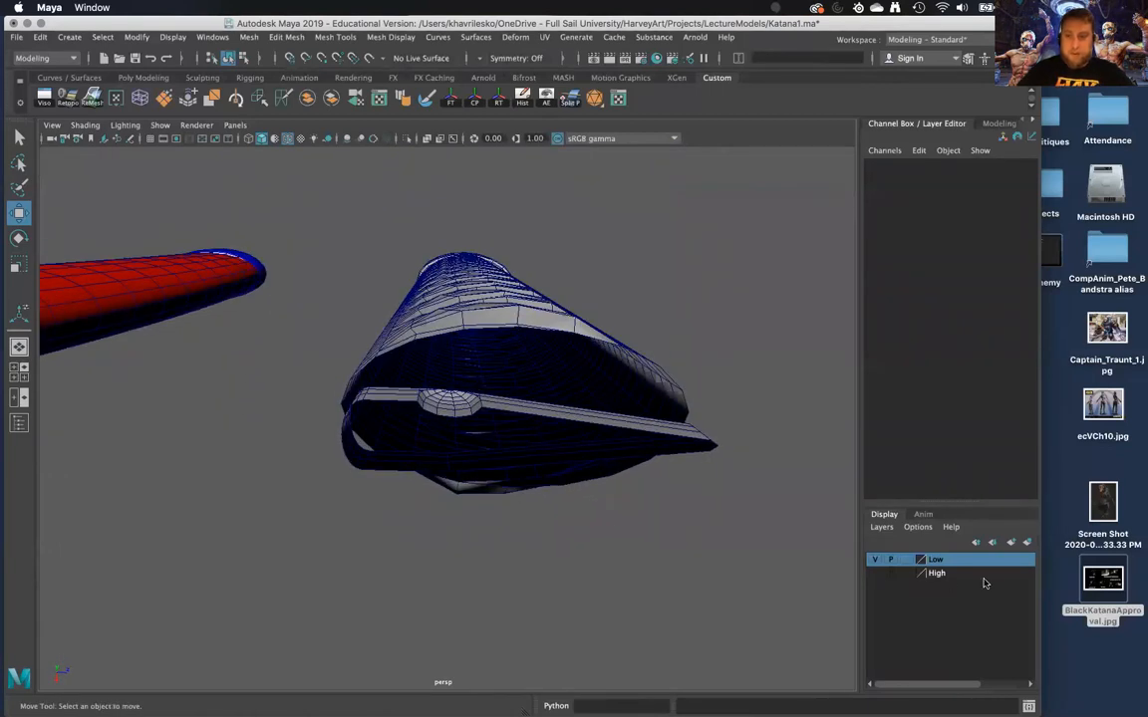
double_click(1104, 580)
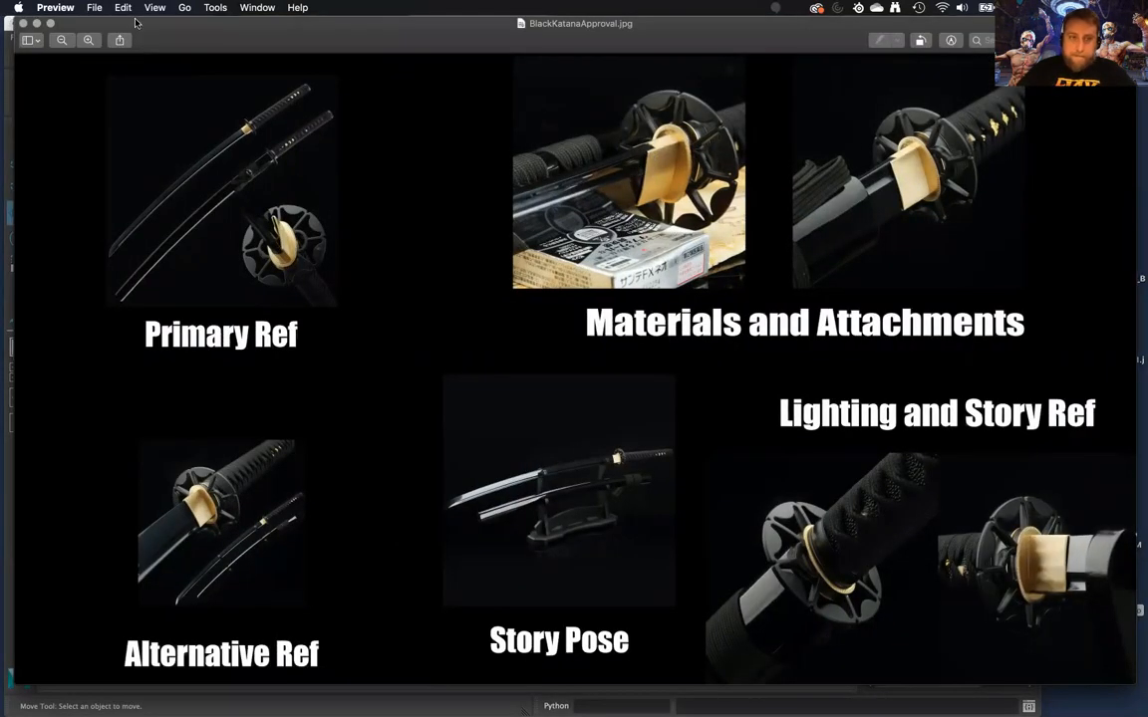
left_click(35, 24)
scroll(512, 449, "up", 5)
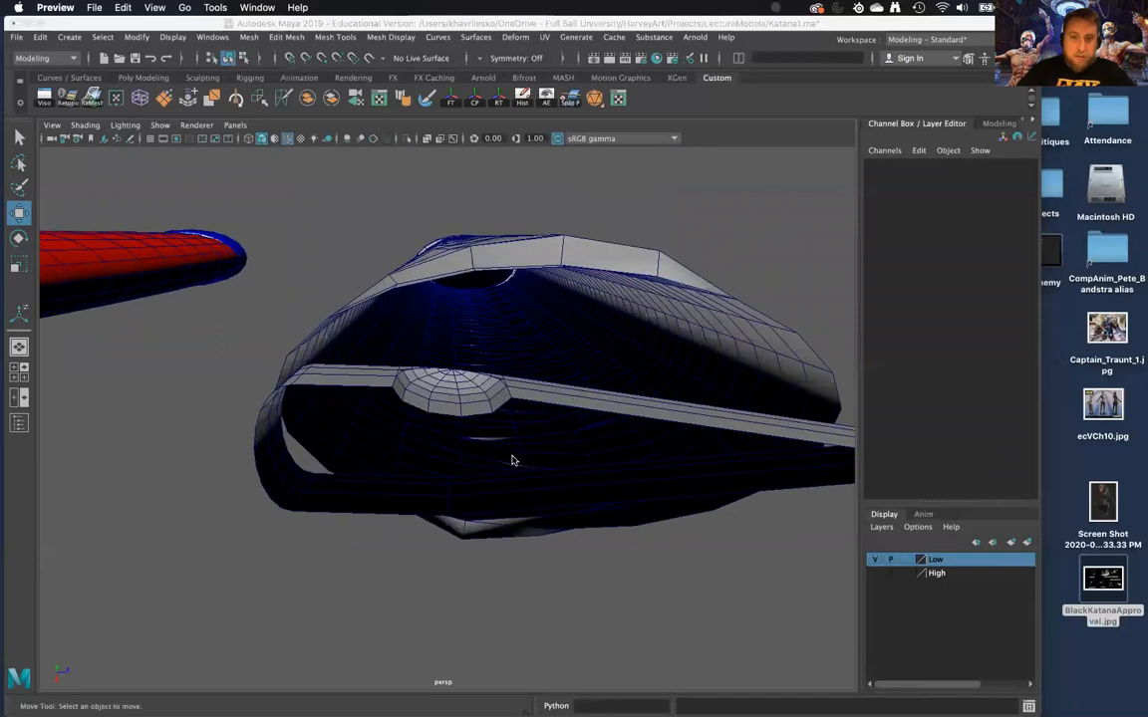
Select the half dome's central column of faces and turn on soft selection, adjusting its falloff to cover the dome
left_click(477, 393)
mouse_move(476, 393)
left_mouse_down("alt")
mouse_move(474, 441)
mouse_move(457, 405)
left_mouse_up("alt")
right_click(446, 387)
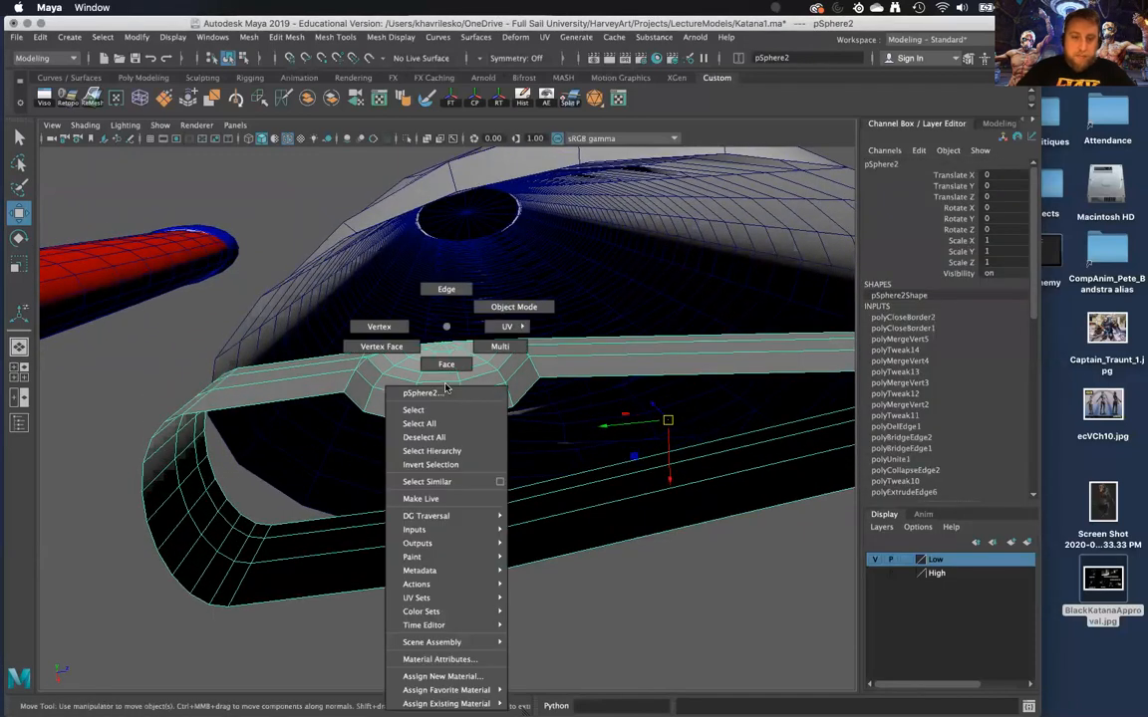
left_click(447, 369)
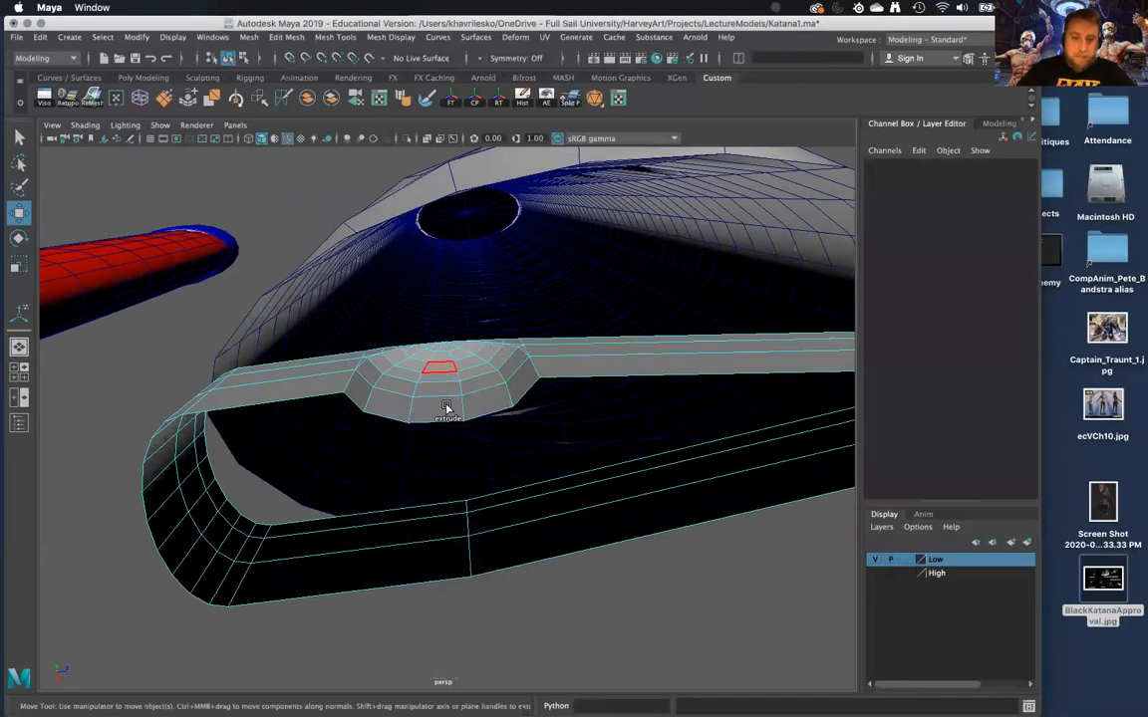
left_click(444, 371)
mouse_move(454, 407)
left_mouse_down("alt")
mouse_move(468, 410)
mouse_move(441, 417)
left_mouse_up("alt")
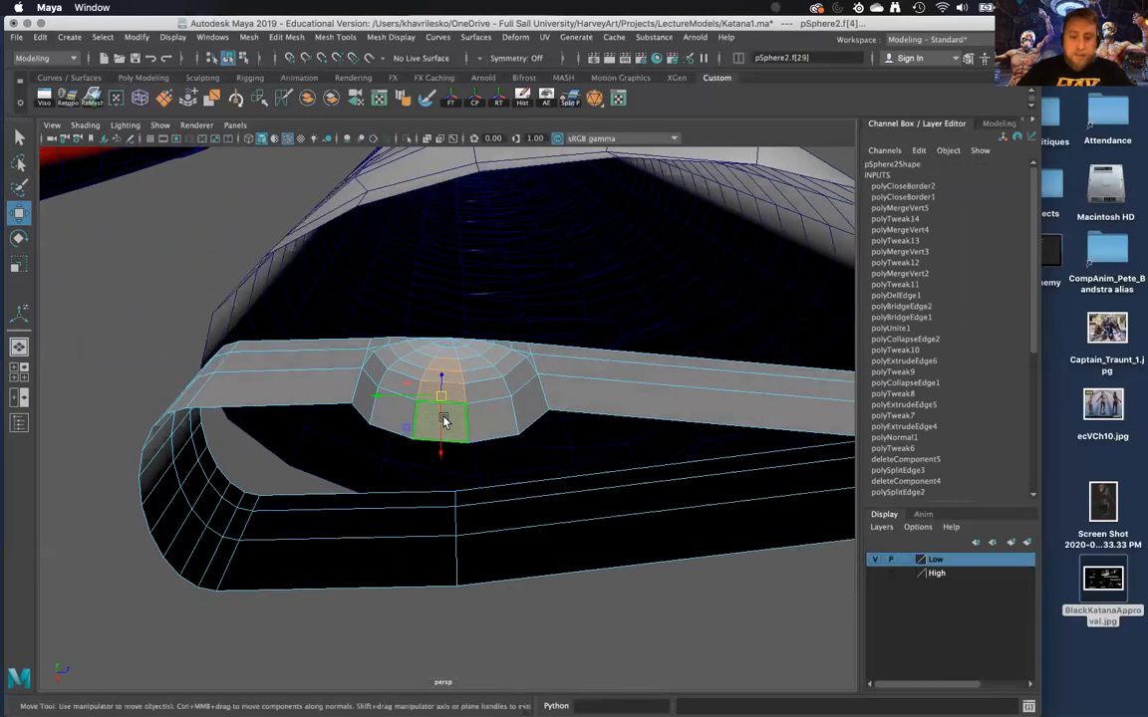
key("b")
right_click_drag(702, 321, 548, 351, "alt")
left_click_drag(488, 398, 251, 511)
right_click_drag(767, 262, 573, 304, "alt")
left_click_drag(498, 341, 320, 413)
left_click_drag(695, 332, 517, 402)
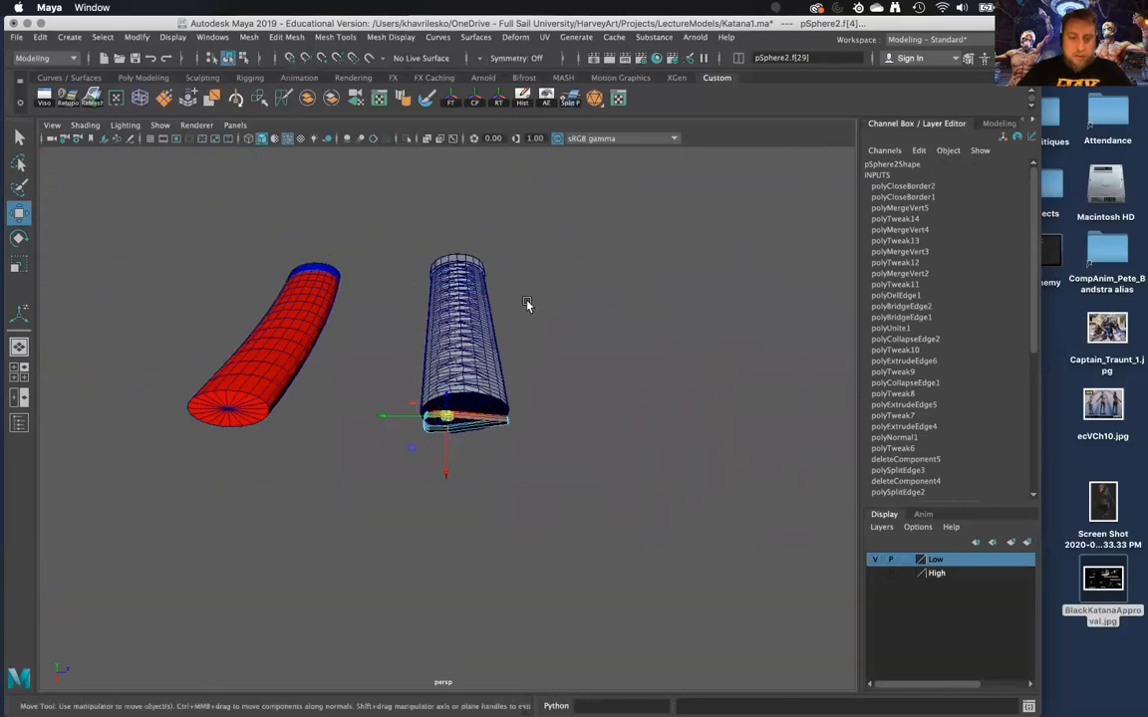
key("f")
left_click_drag(548, 308, 430, 387)
Try to deepen the notch by moving the half dome's soft-selected middle faces inward
left_click_drag(443, 450, 444, 469)
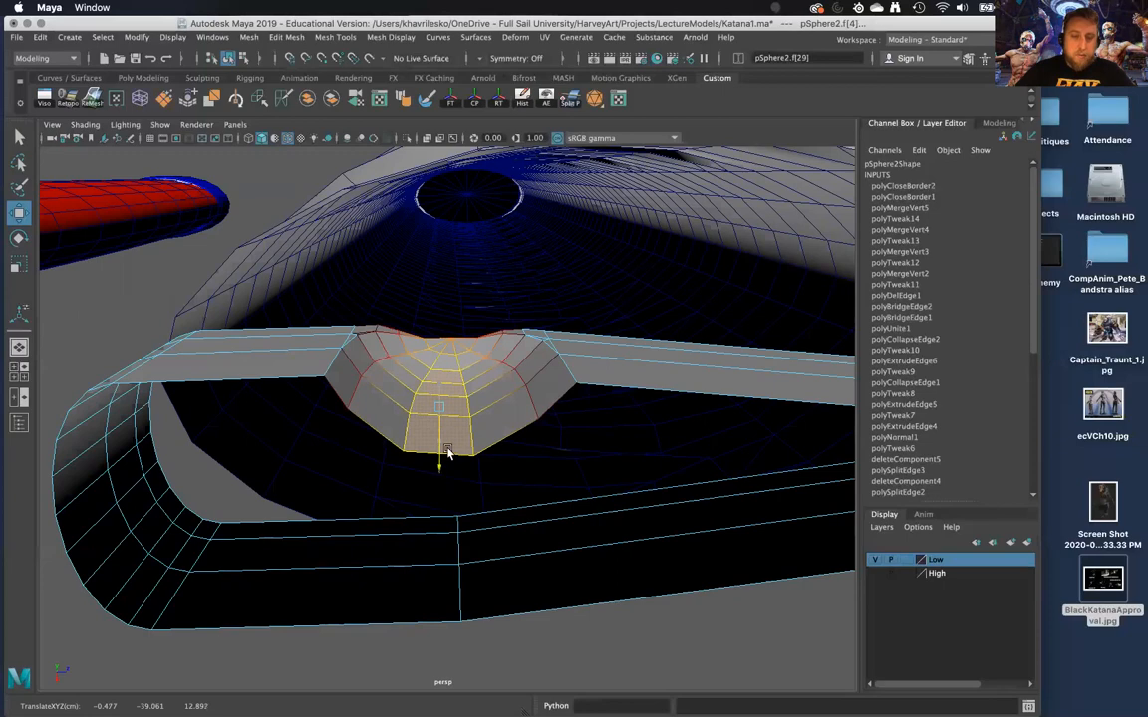
scroll(447, 453, "up", 5)
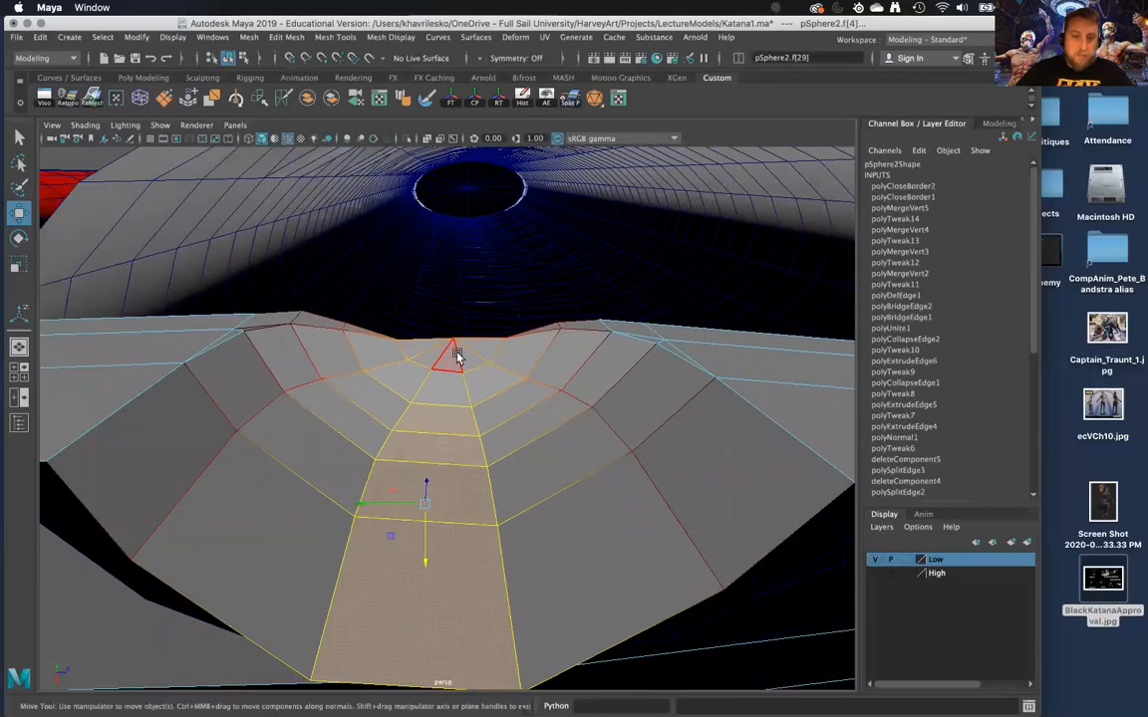
left_click_drag(457, 356, 458, 348, "alt")
right_click_drag(457, 328, 410, 328)
left_click(455, 345)
left_click_drag(496, 386, 555, 414, "alt")
left_click(420, 372)
key("super+z")
key("super+z")
key("super+z")
key("super+z")
left_click_drag(502, 365, 479, 365, "alt")
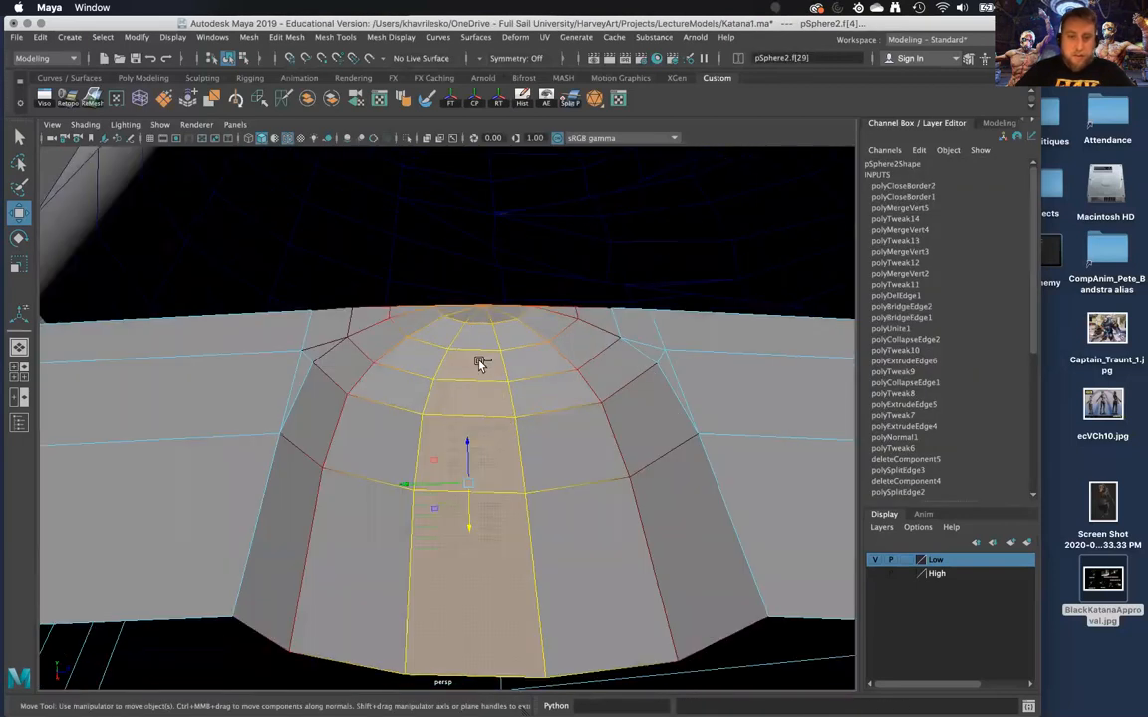
Shift the half dome's soft-selected middle faces to adjust the notch's depth, and return to object mode
right_click_drag(465, 327, 464, 365)
left_click_drag(529, 468, 515, 367, "alt")
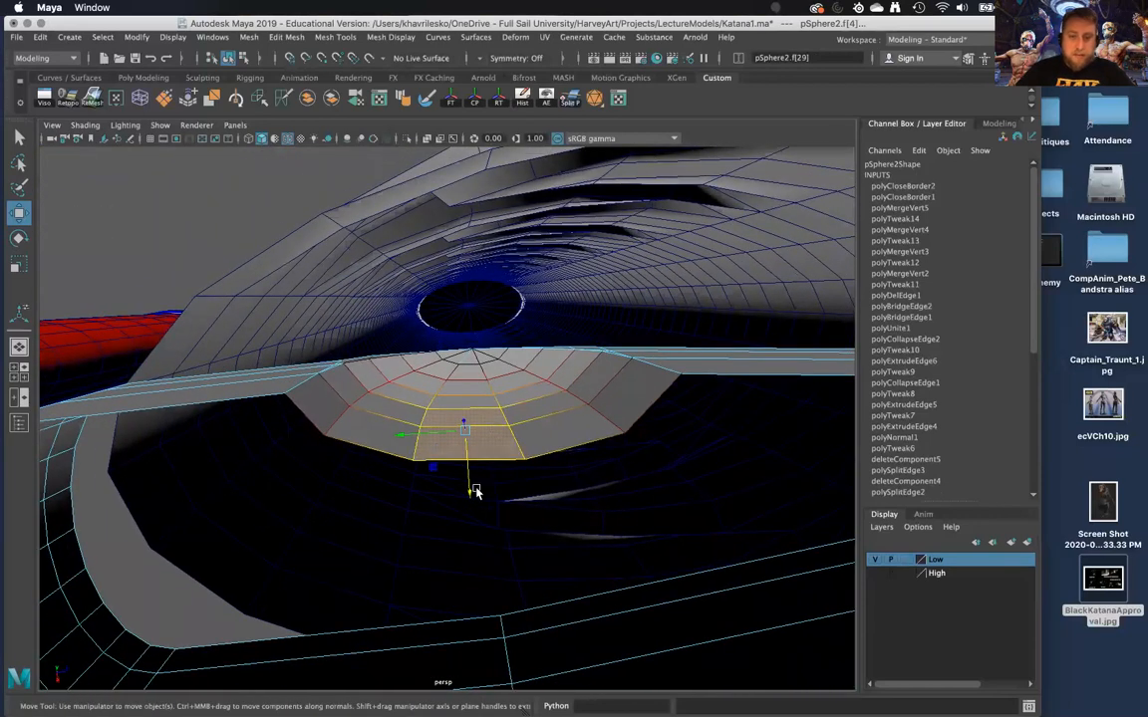
left_click_drag(474, 494, 482, 462)
scroll(536, 433, "down", 5)
right_click_drag(545, 327, 574, 398)
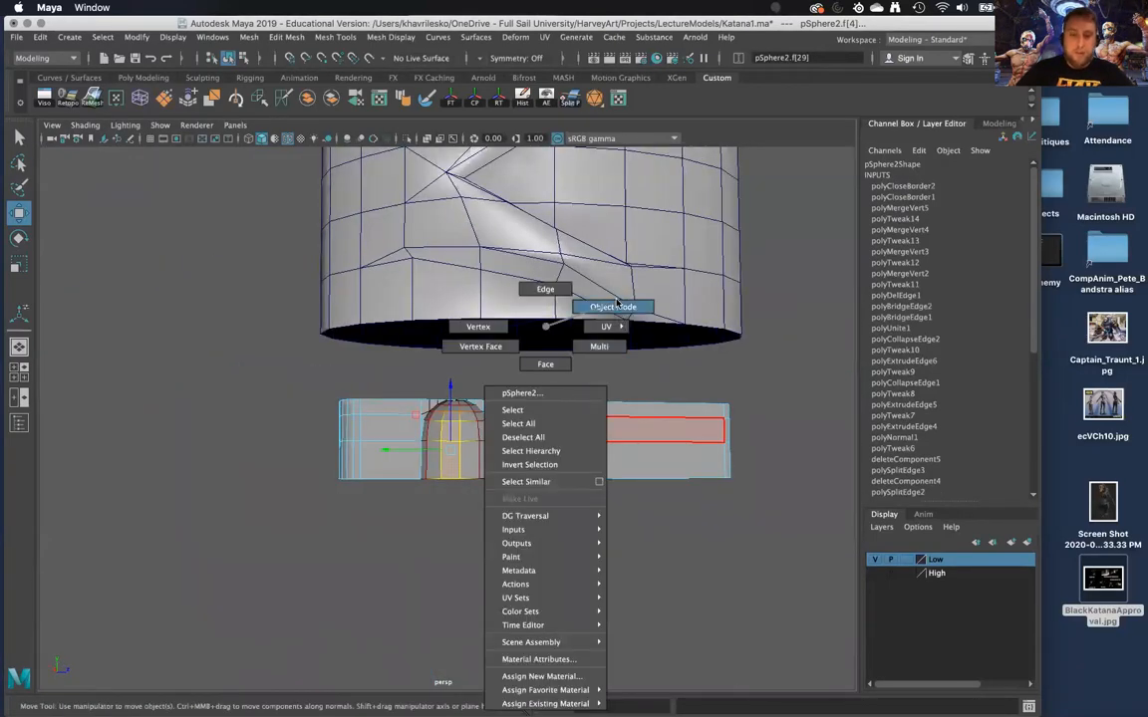
right_click_drag(617, 302, 618, 304)
left_click_drag(636, 380, 627, 313, "alt")
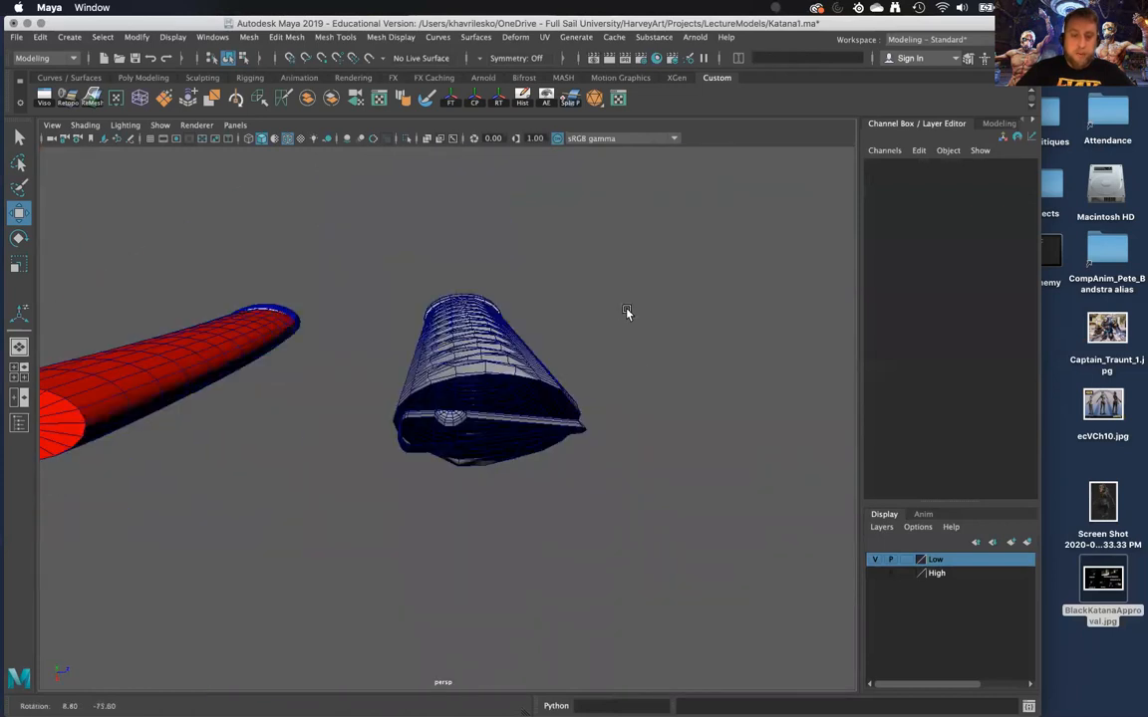
Examine the notch and the edge flow of the surrounding wall from below and from the side
scroll(561, 436, "up", 8)
left_click_drag(556, 517, 556, 511, "alt")
middle_click_drag(556, 510, 487, 461, "alt")
left_click_drag(488, 462, 482, 427, "alt")
right_click_drag(481, 325, 472, 291)
double_click(495, 372)
left_click_drag(497, 391, 544, 441, "alt")
right_click_drag(544, 441, 629, 334)
left_click(681, 395)
scroll(668, 389, "down", 4)
left_click_drag(655, 380, 631, 392, "alt")
scroll(565, 549, "up", 5)
left_click_drag(565, 549, 523, 353, "alt")
scroll(508, 400, "up", 3)
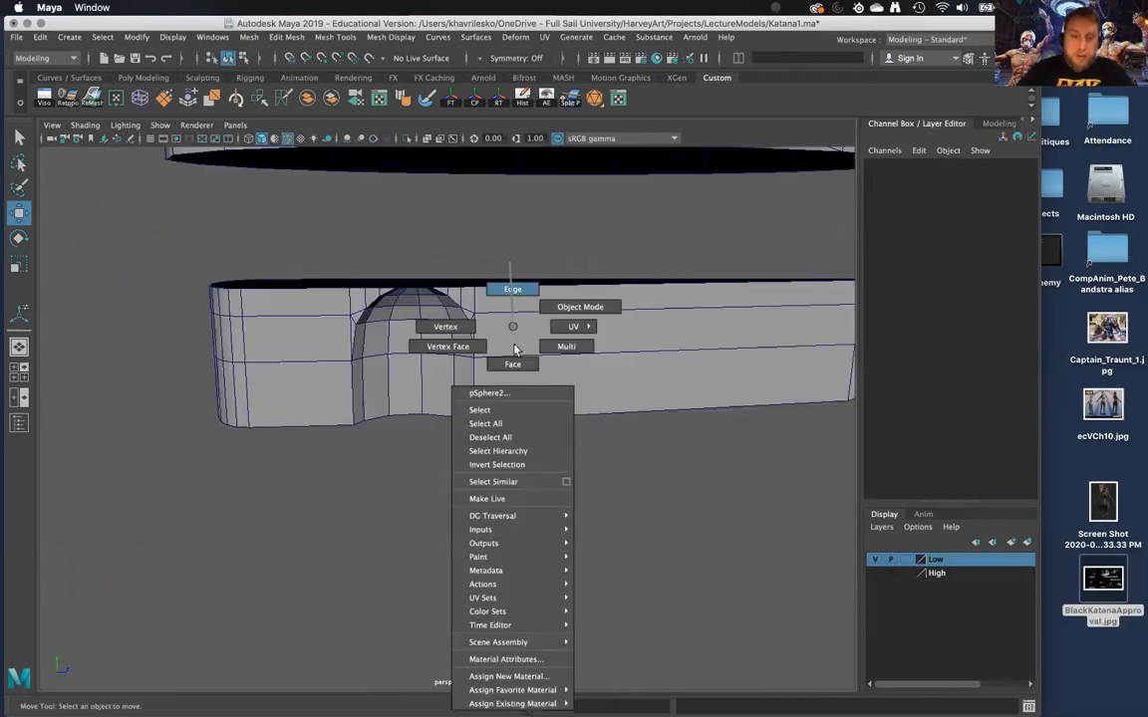
Check the middle horizontal edge loop across wall and notch in smooth preview, and turn off soft selection
double_click(513, 358)
left_click_drag(513, 359, 466, 363, "alt")
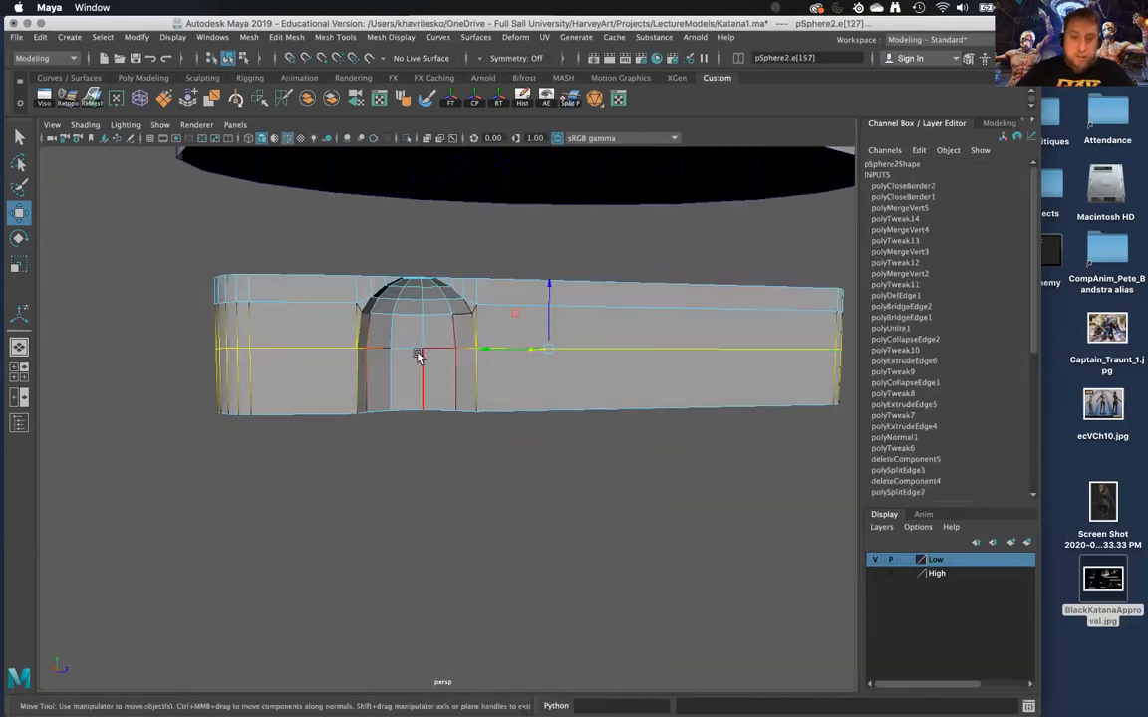
double_click(415, 350)
left_click(516, 352)
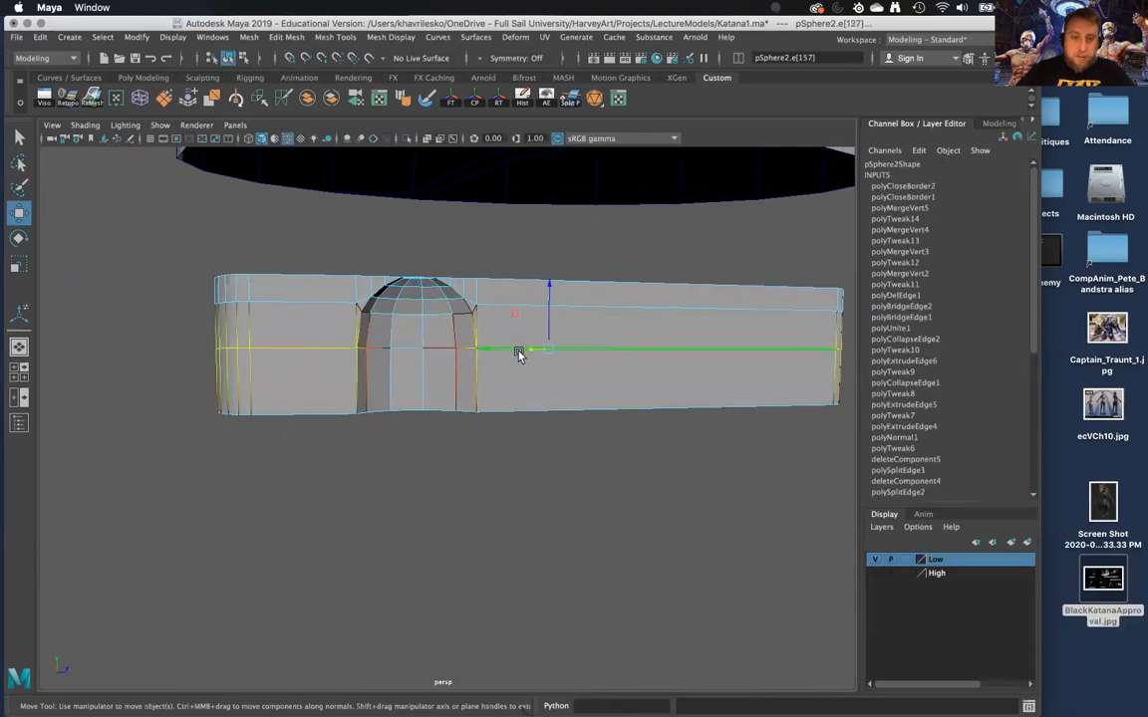
left_click_drag(514, 363, 535, 394, "alt")
right_click_drag(535, 395, 537, 453, "alt")
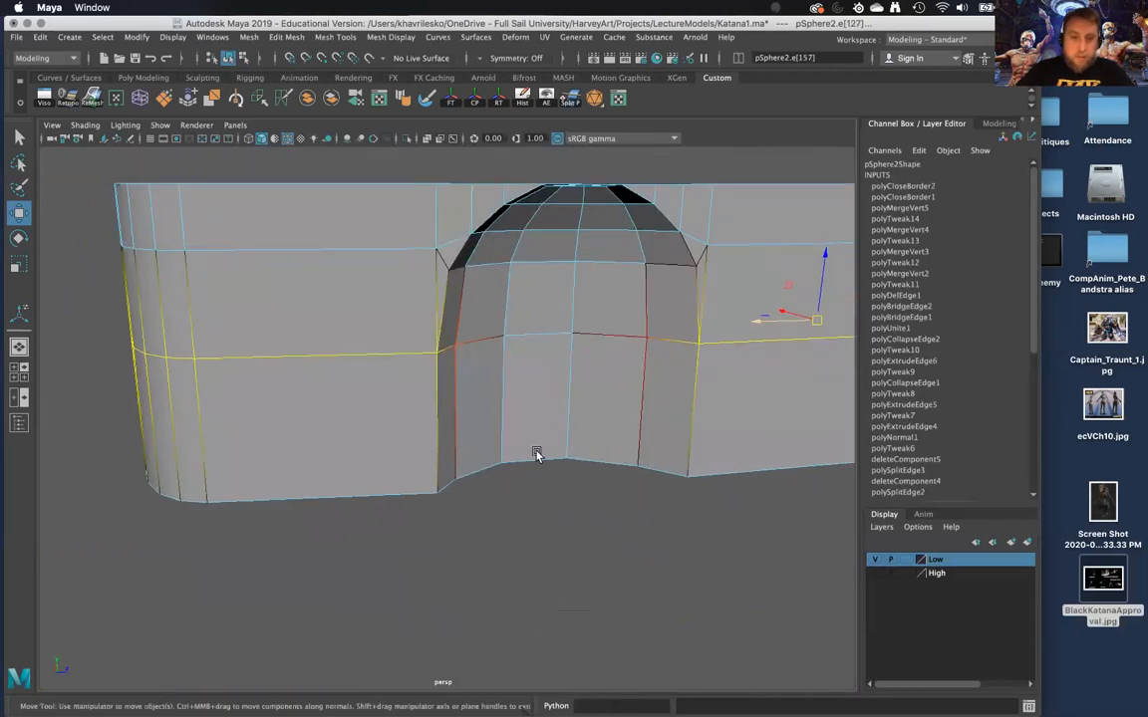
left_click_drag(537, 453, 536, 453, "alt")
key("3")
left_click_drag(553, 385, 519, 383, "alt")
double_click(502, 342)
key("b")
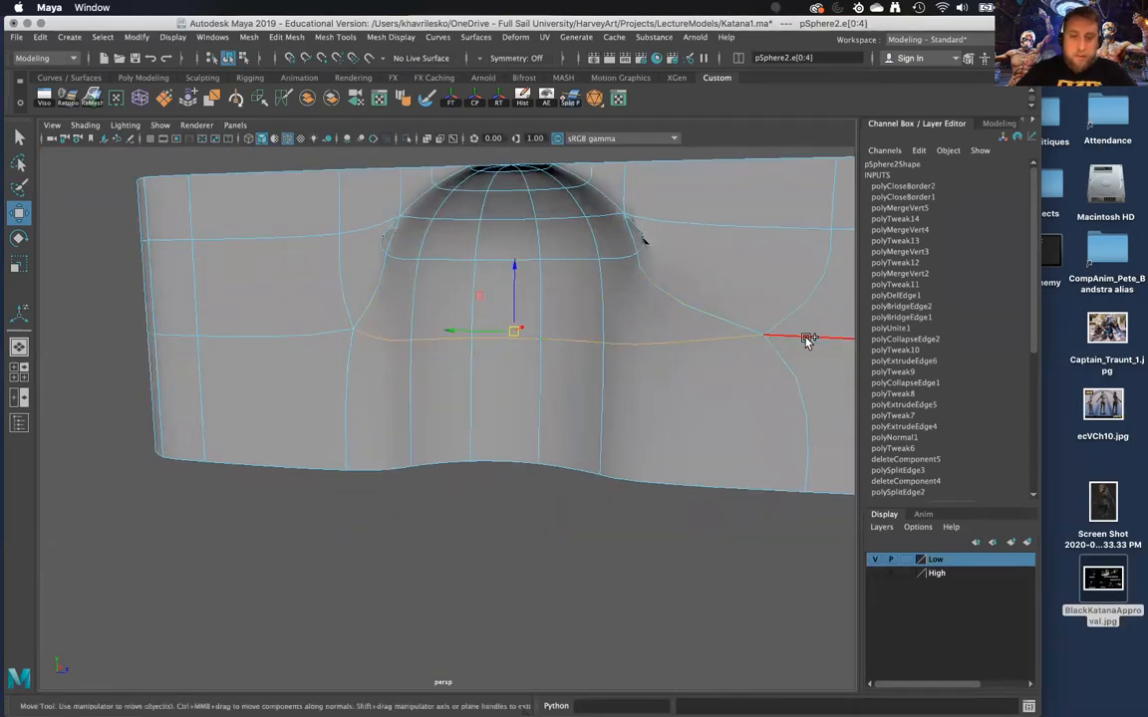
Return to the unsmoothed display and detach the end piece along its middle horizontal edge loop
double_click(805, 341)
scroll(797, 350, "down", 2)
key("1")
left_click_drag(658, 369, 566, 381, "alt")
double_click(592, 340)
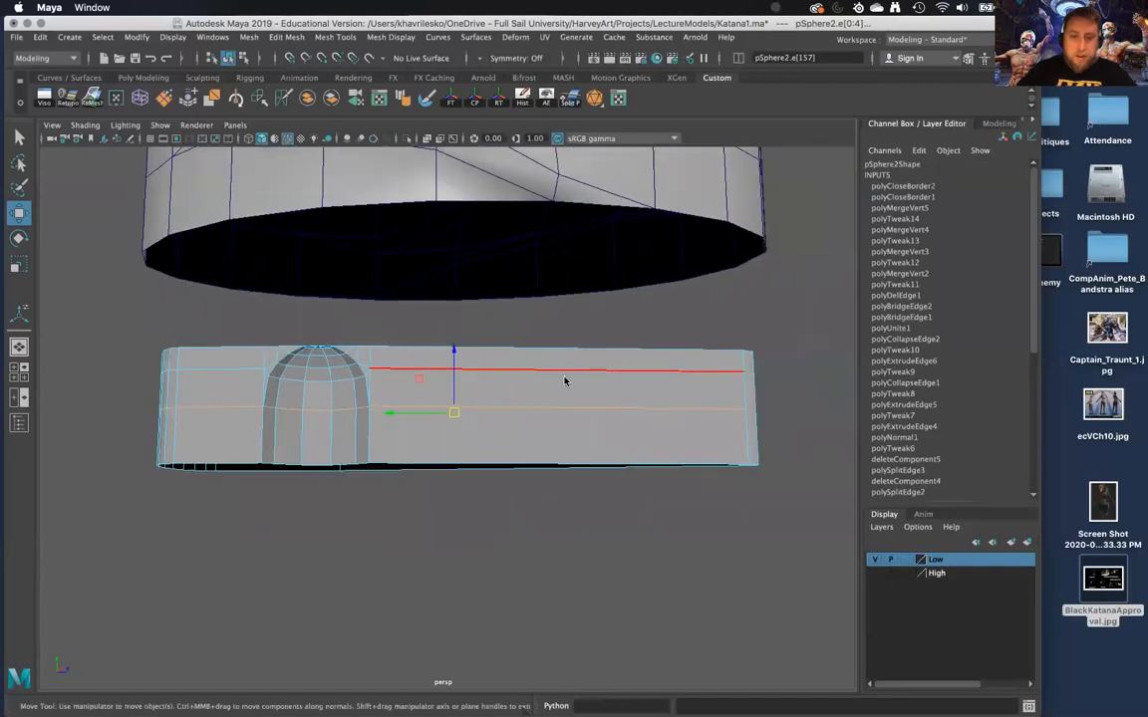
right_click(565, 379, "shift")
left_click(554, 576)
Detach the lower section along its centre vertical edges at both ends of the piece
left_click_drag(554, 576, 386, 438, "alt")
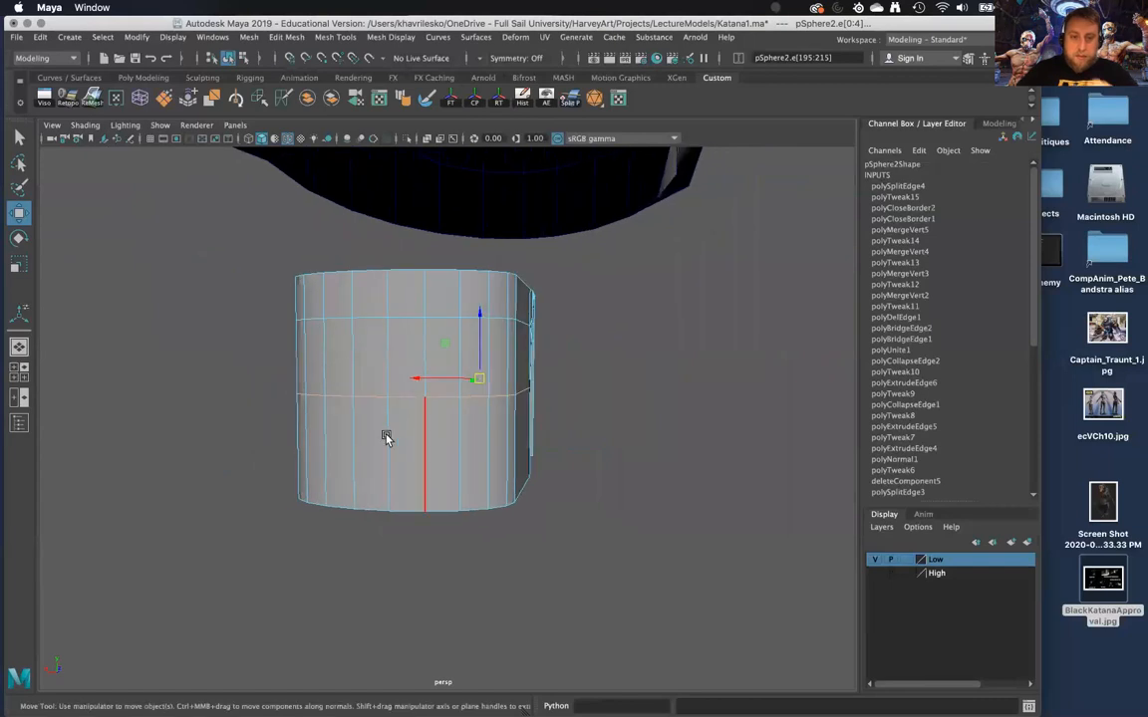
left_click(386, 440)
left_click(349, 369)
left_click_drag(431, 366, 270, 414, "alt")
left_click(220, 424)
left_click_drag(438, 465, 173, 409, "alt")
left_click(470, 412)
key("g")
Delete the faces of one lengthwise half of the lower section
left_click_drag(422, 434, 420, 463, "alt")
right_click_drag(423, 427, 430, 459)
left_click_drag(415, 471, 401, 407)
key("Delete")
Separate the remaining half of the lower section into its own object and duplicate it
right_click_drag(396, 327, 451, 302)
right_click_drag(407, 367, 453, 304)
mouse_move(407, 398)
left_mouse_down("alt")
mouse_move(444, 407)
mouse_move(421, 416)
left_mouse_up("alt")
right_click_drag(421, 416, 420, 362)
double_click(422, 410)
left_click_drag(453, 428, 461, 376, "alt")
key("ctrl+d")
right_click_drag(461, 332, 503, 308)
left_click(331, 100)
left_click_drag(444, 430, 441, 435, "alt")
key("ctrl+d")
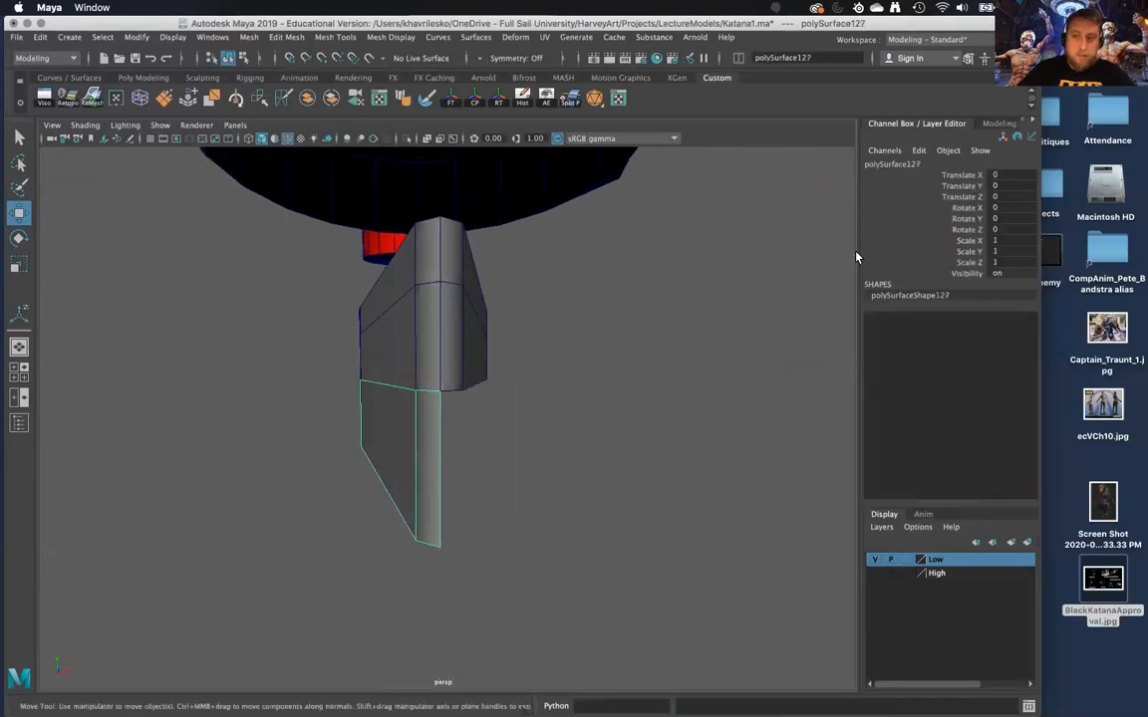
Mirror the duplicated lower section by setting its Scale X to -1
type("-")
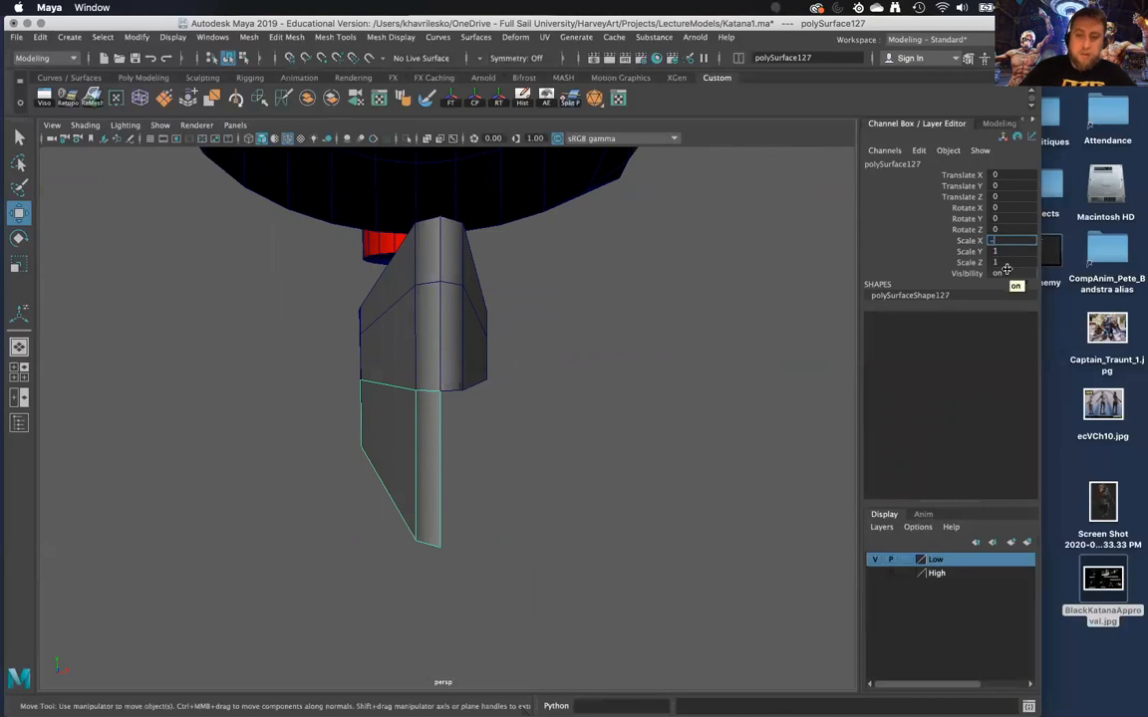
type("1")
key("Return")
left_click(587, 505)
left_click_drag(586, 505, 463, 409, "alt")
left_click(564, 396)
right_click(462, 411)
Undo the lower section's mirroring, separation, face deletion and detaching, back to the uncut end piece
key("super+z")
key("super+z")
key("super+z")
key("super+z")
key("super+z")
key("super+z")
key("super+z")
key("super+z")
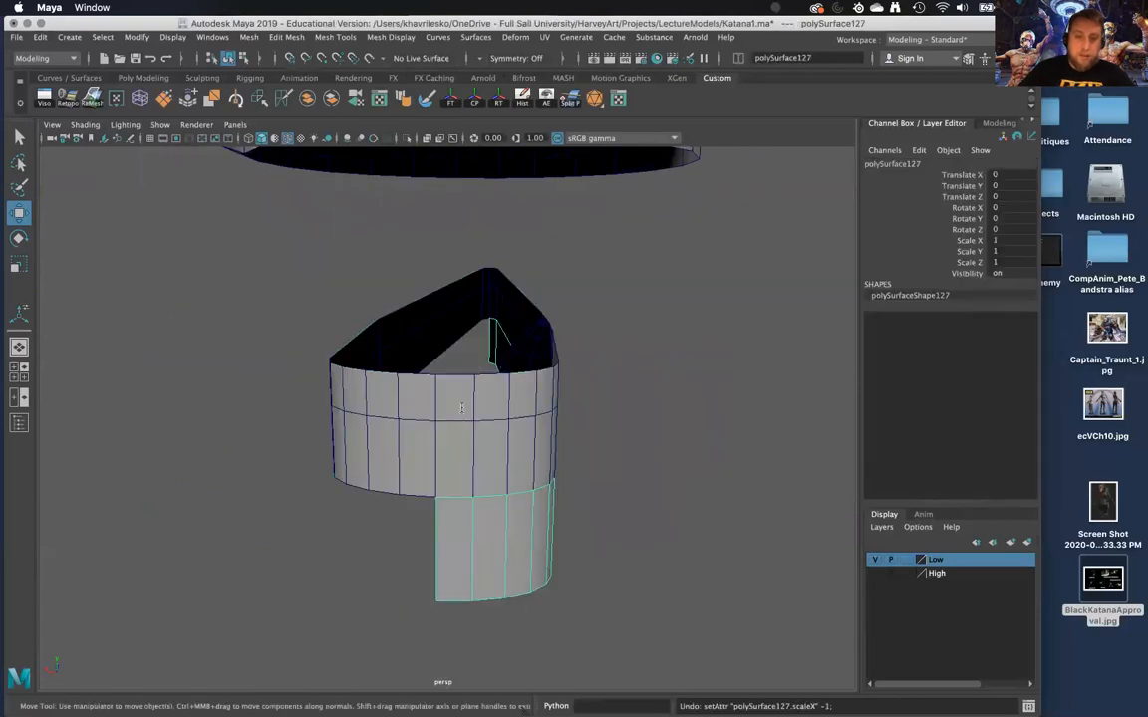
key("super+z")
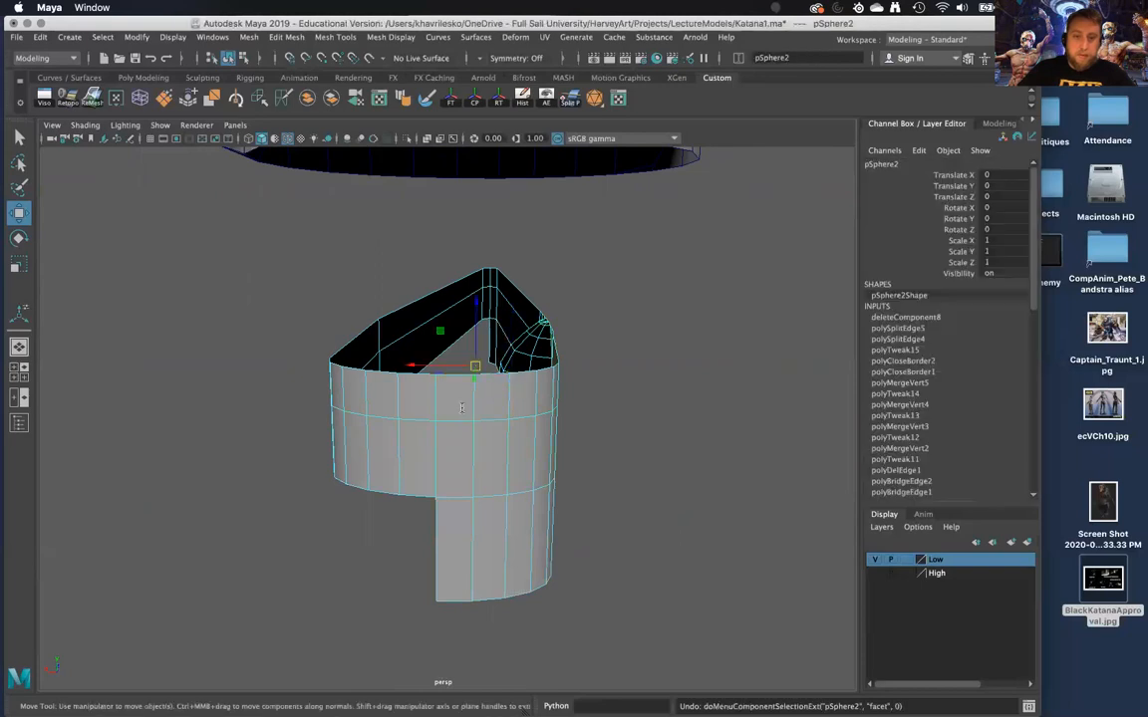
key("super+z")
left_click_drag(479, 441, 448, 434, "alt")
key("super+z")
key("super+z")
key("super+z")
key("super+z")
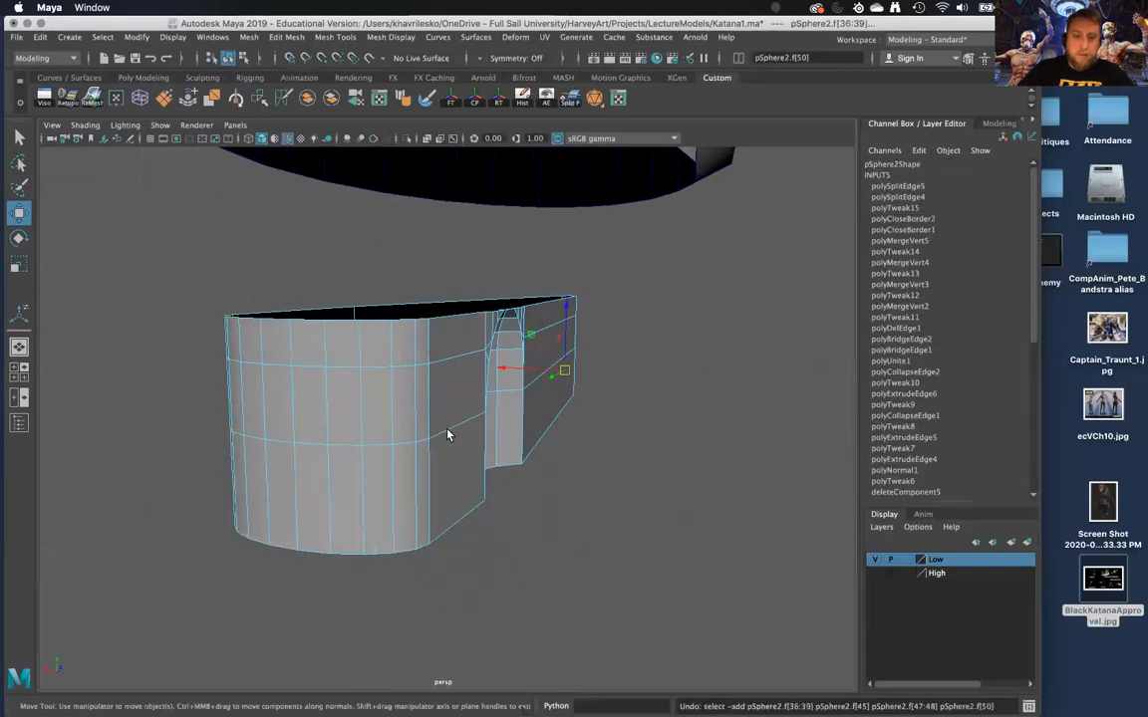
key("super+z")
key("super+z")
key("super+z")
key("super+z")
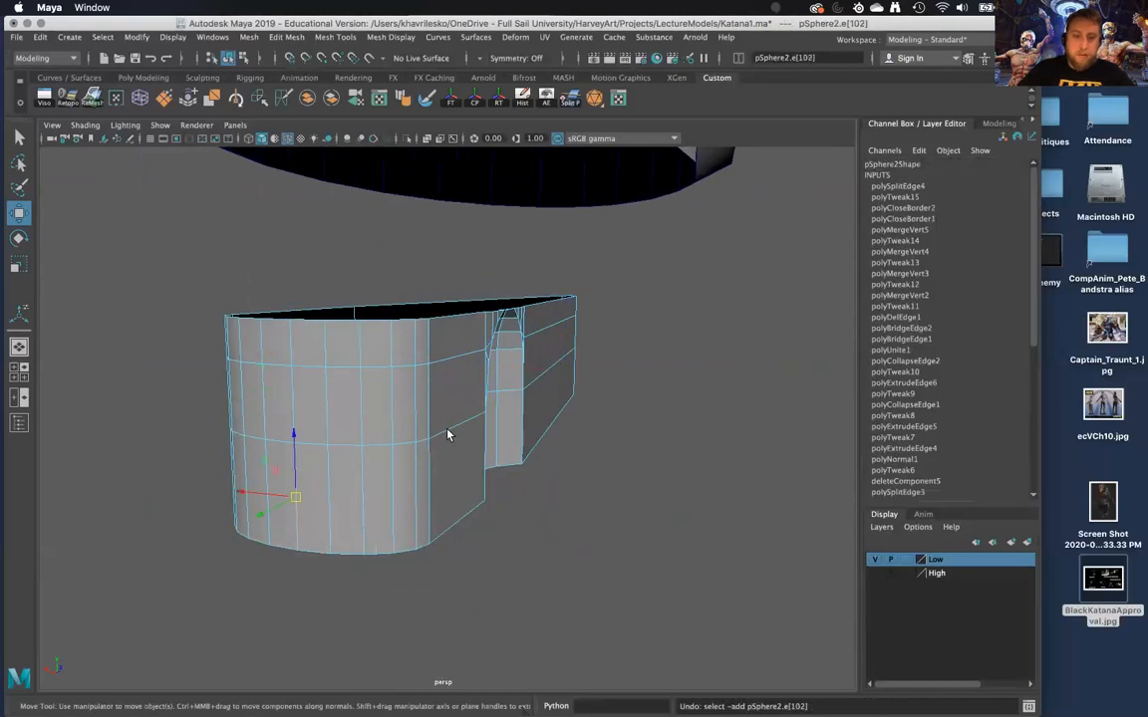
key("super+z")
key("super+z")
key("super+z")
Detach the whole end piece along its centre vertical edges at both the rounded end and the narrow tip
left_click_drag(488, 434, 518, 391, "alt")
left_click(377, 356)
left_click_drag(405, 385, 515, 438, "alt")
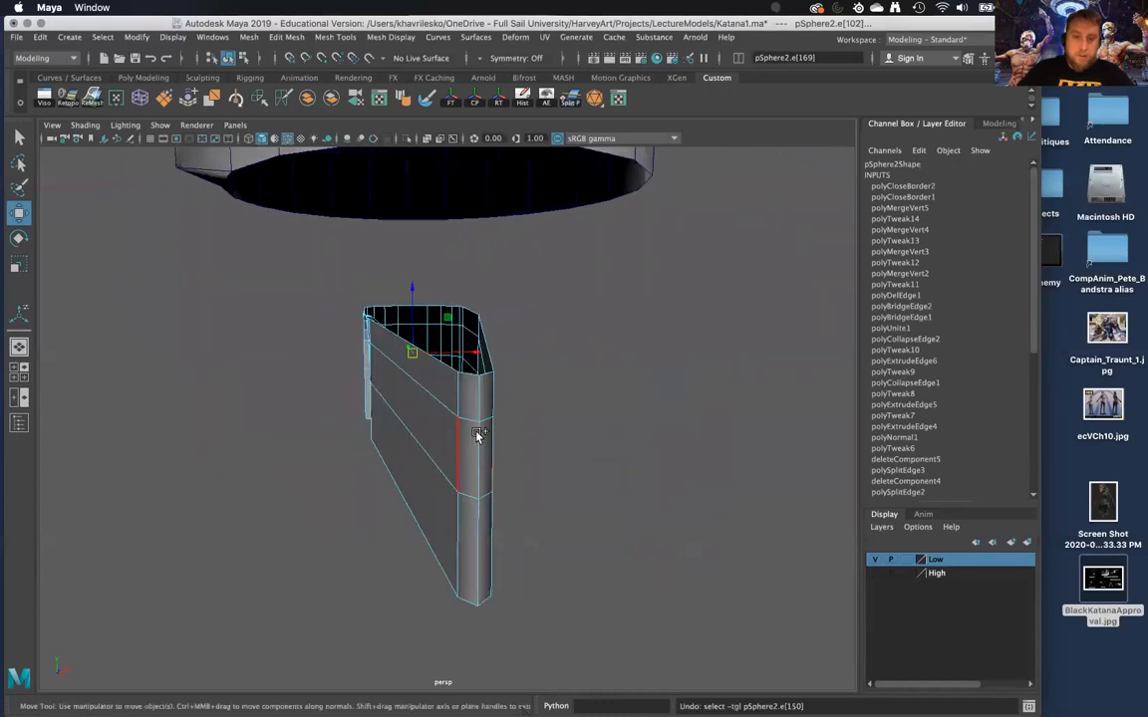
right_click(478, 436, "shift")
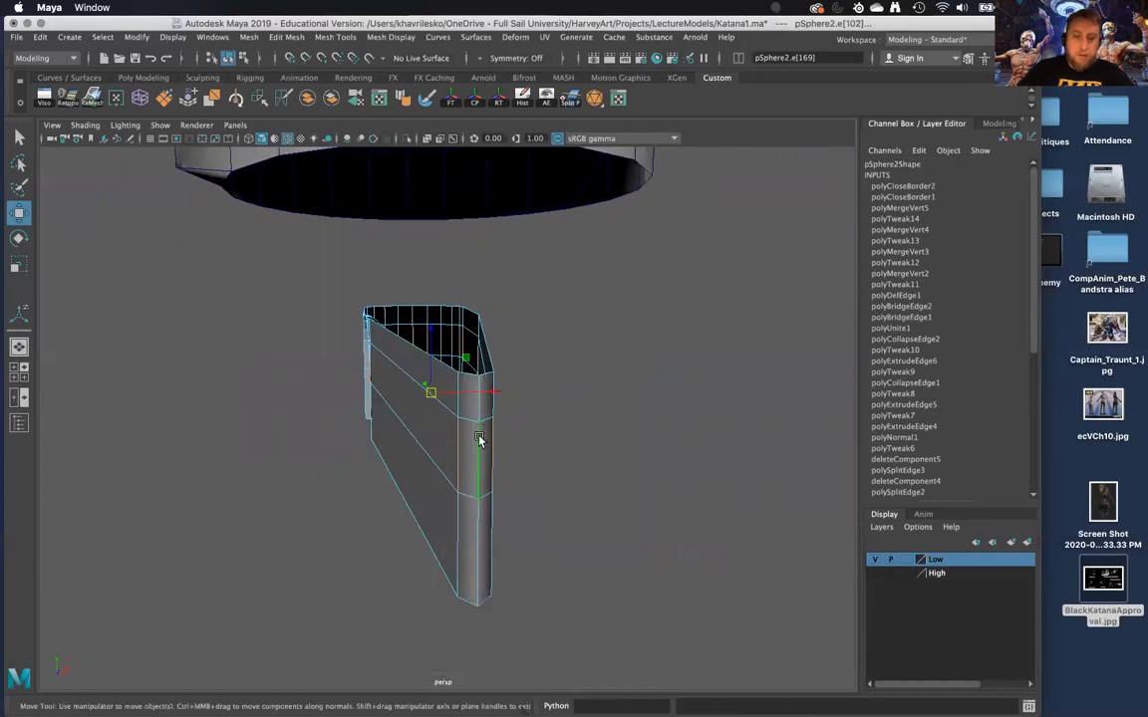
left_click_drag(473, 454, 594, 458, "alt")
left_click(422, 426)
right_click(420, 425, "shift")
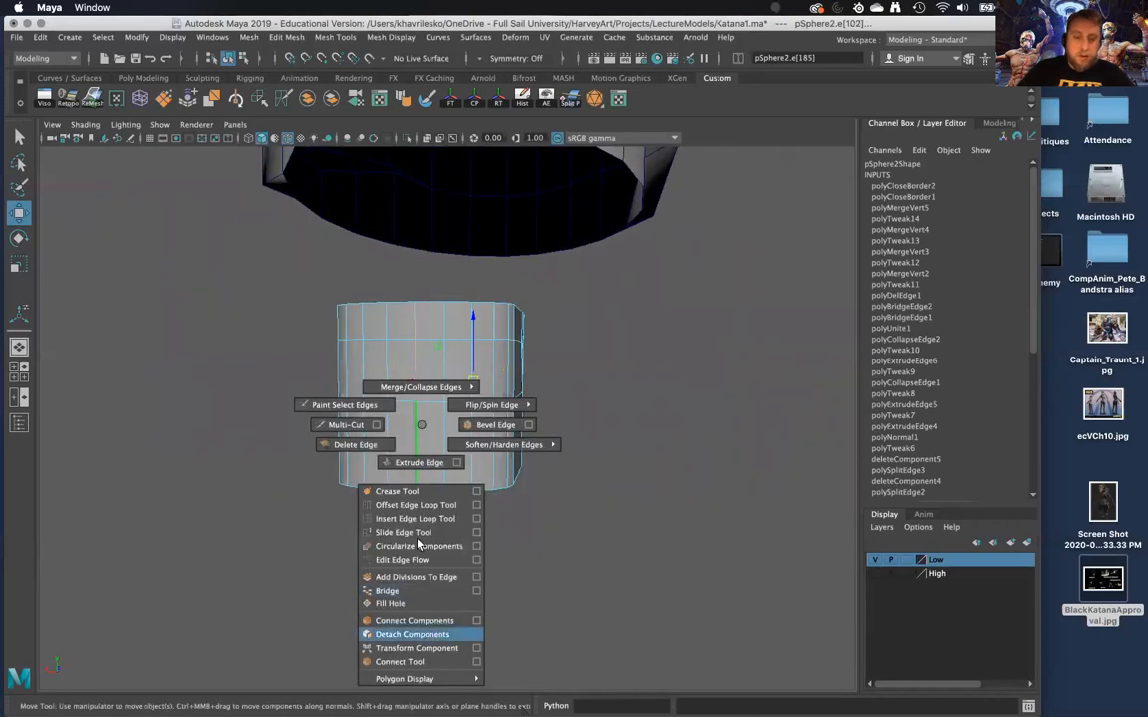
right_click_drag(418, 544, 417, 634, "shift")
Delete all faces of the end piece's half without the notch
left_click_drag(418, 449, 454, 426, "alt")
right_click(514, 333)
left_click(512, 364)
left_click(435, 329)
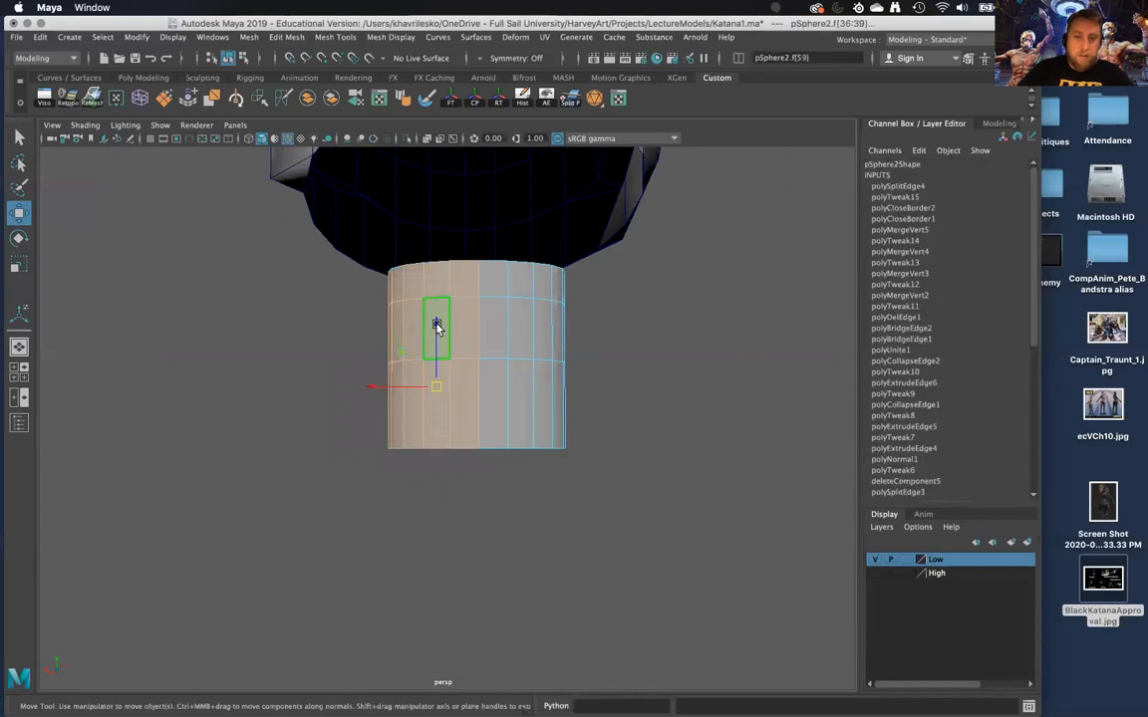
key("Delete")
Duplicate the remaining notched half and mirror it with a Scale X of -1
left_click_drag(474, 357, 479, 249, "alt")
right_click(481, 246)
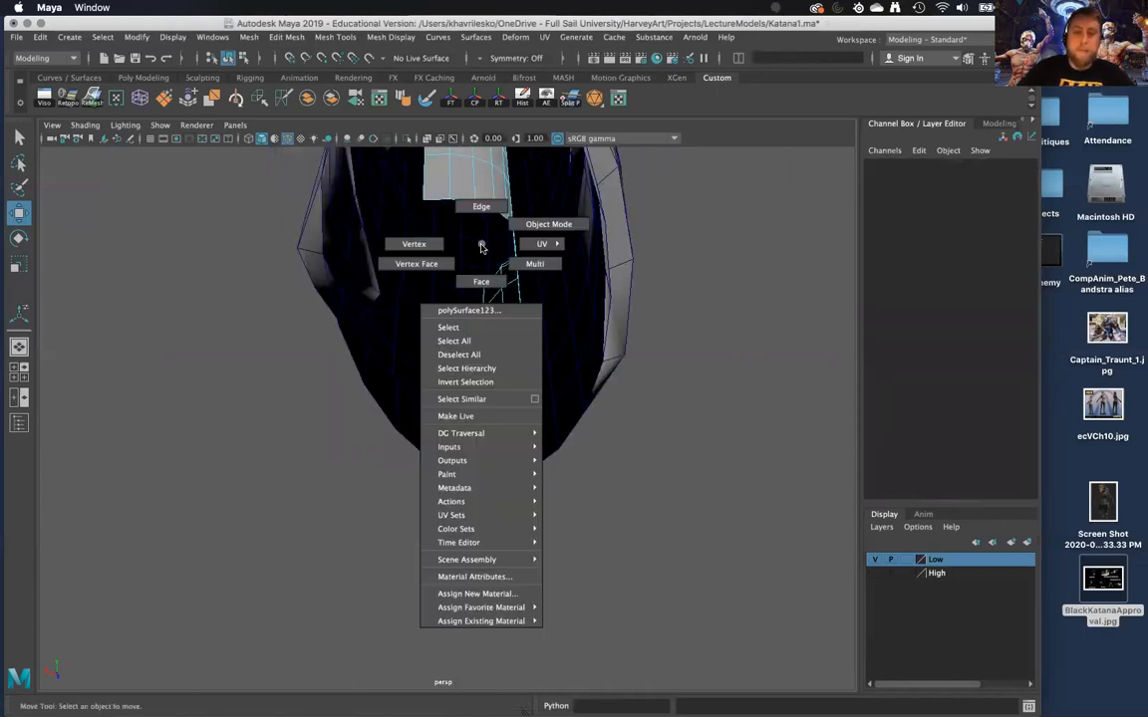
left_click(504, 206)
key("ctrl+d")
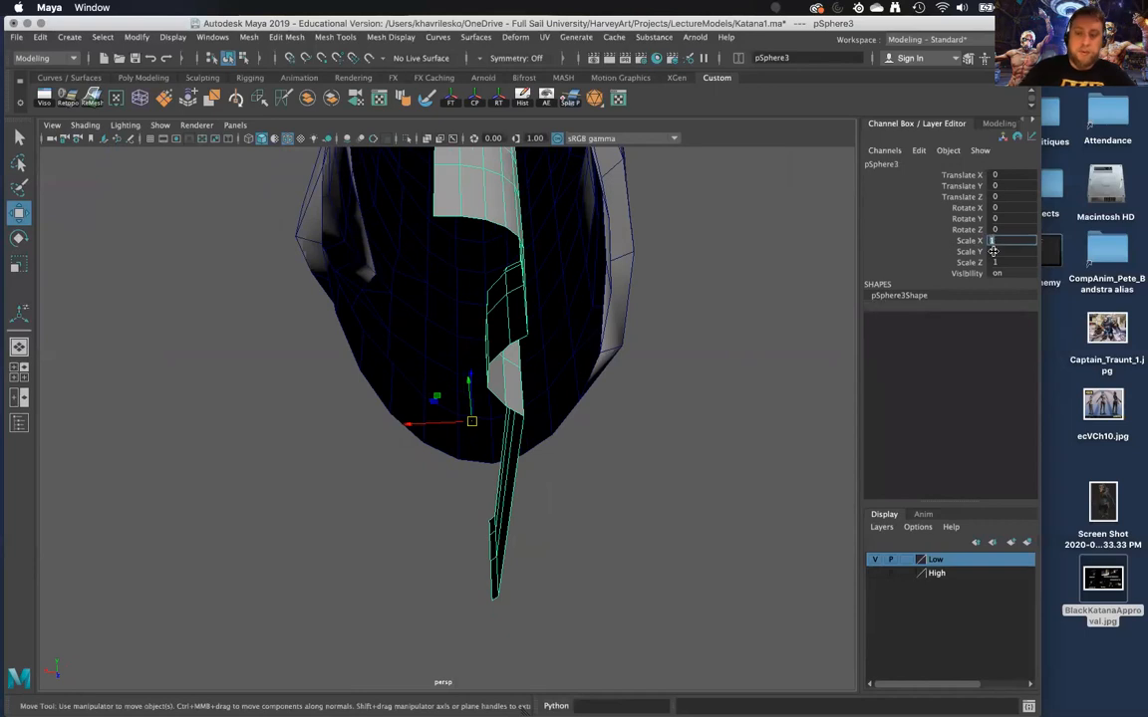
key("Return")
Freeze the mirrored half's transformations and combine both halves into one object
left_click(622, 381)
left_click_drag(633, 411, 634, 558, "alt")
left_click(516, 371)
middle_click_drag(512, 292, 489, 401, "alt")
right_click_drag(488, 400, 462, 444, "alt")
left_click(420, 339)
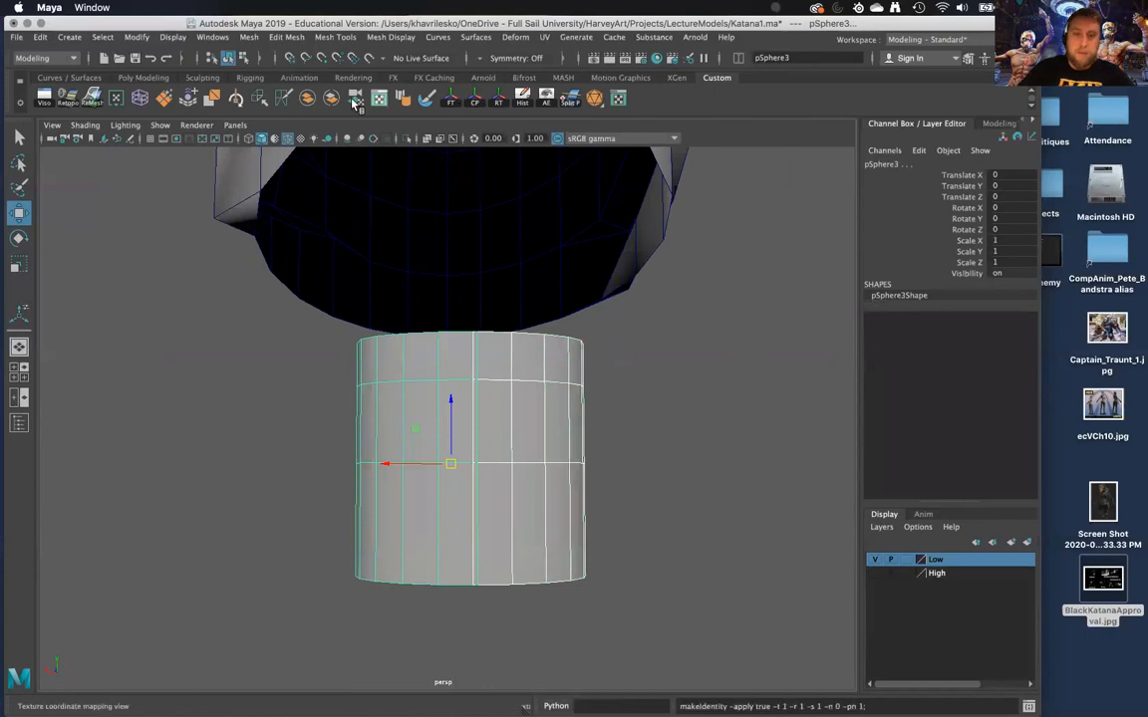
left_click(309, 99)
Select the doubled centre seam edges at the end piece's rounded end and scale them flat along X so they coincide
left_click(645, 440)
left_click(499, 389)
left_click_drag(499, 390, 476, 300, "alt")
right_click_drag(476, 304, 464, 289)
left_click(459, 292)
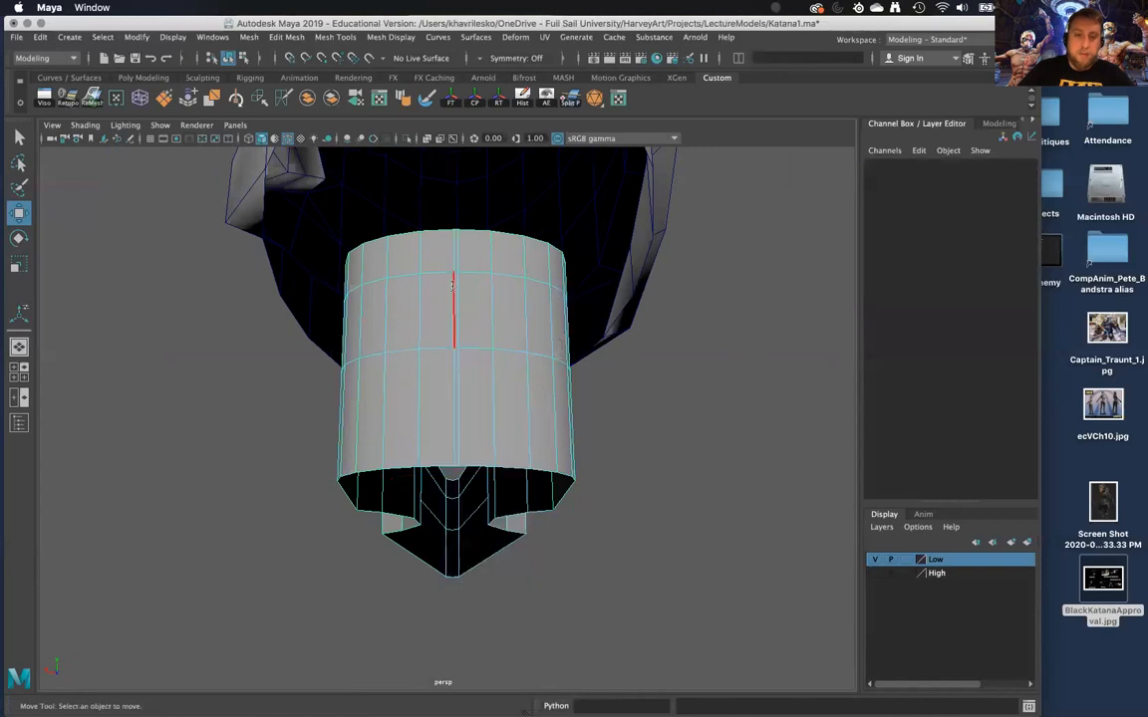
left_click_drag(470, 340, 442, 461, "alt")
scroll(454, 522, "up", 5)
left_click(452, 384)
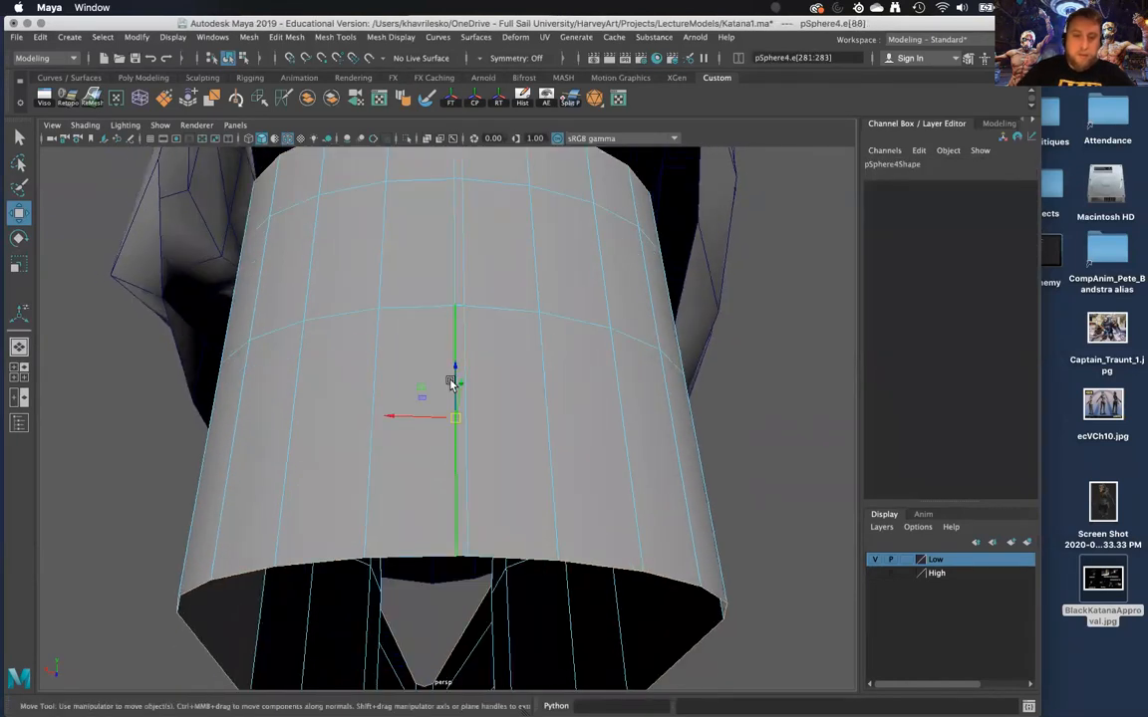
left_click_drag(452, 384, 453, 311, "alt")
left_click(452, 308, "shift")
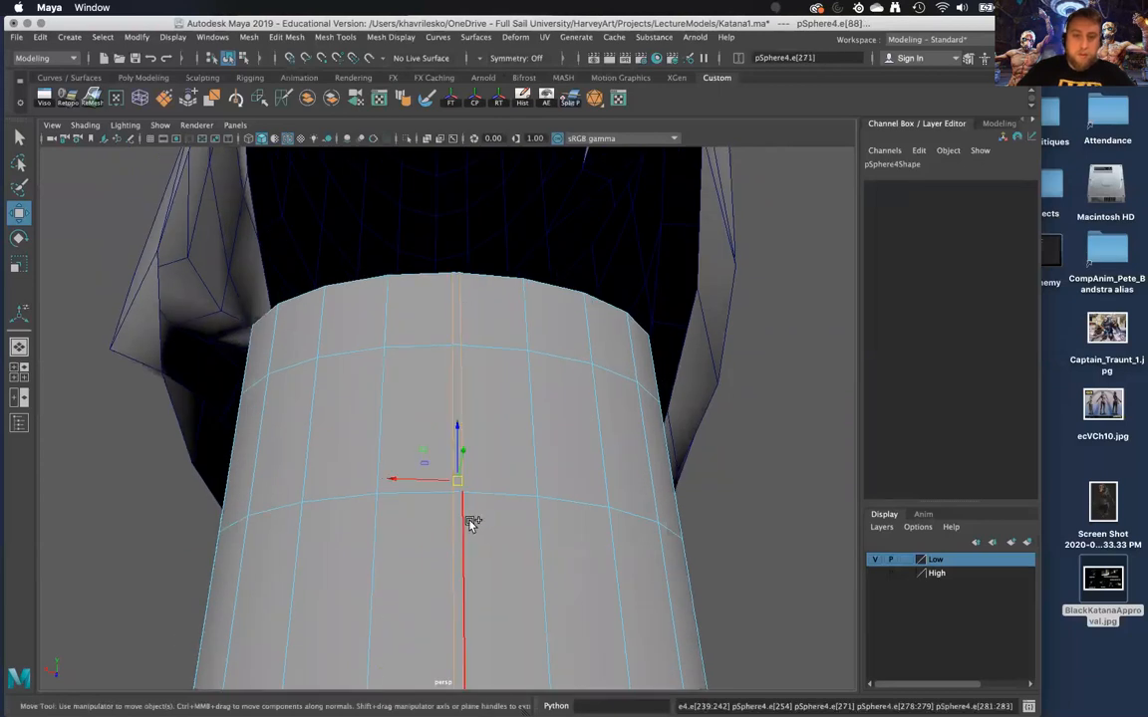
left_click_drag(440, 476, 450, 426, "alt")
key("r")
left_click(347, 359)
left_click_drag(452, 357, 462, 380)
Merge the overlapping vertices along the centre seam of the rounded end with Merge Vertices
right_click_drag(465, 325, 405, 336)
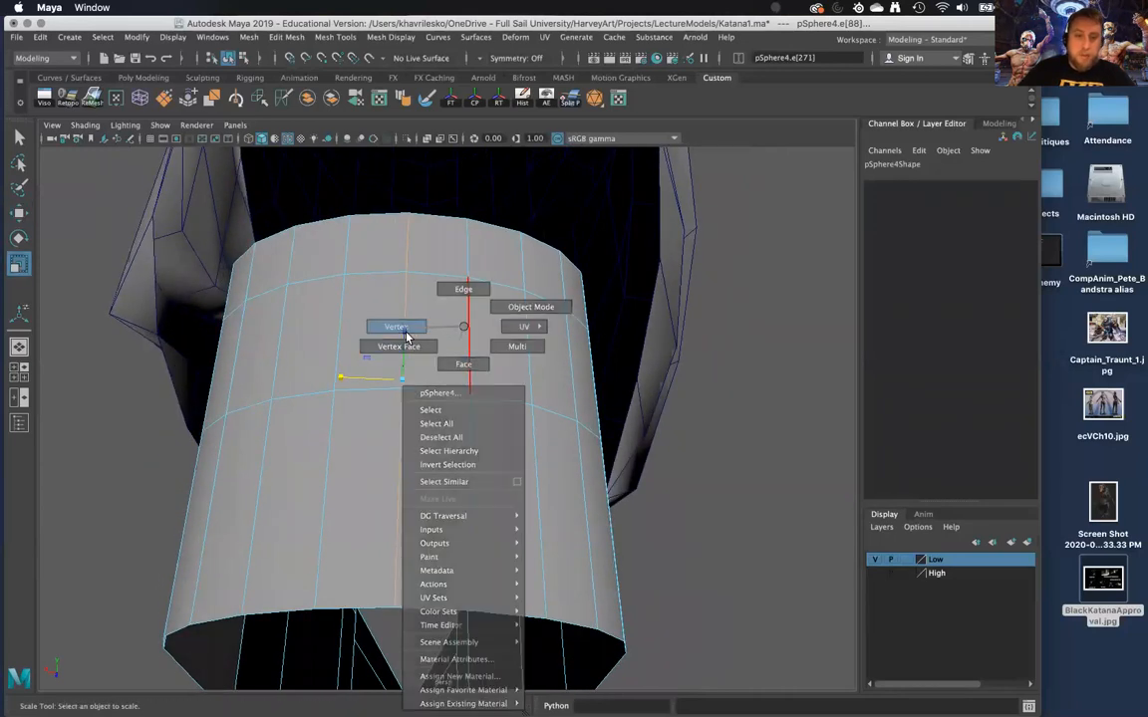
left_click_drag(404, 336, 404, 274, "alt")
scroll(404, 274, "down", 3)
left_click_drag(433, 523, 436, 520)
right_click_drag(468, 476, 472, 370, "shift")
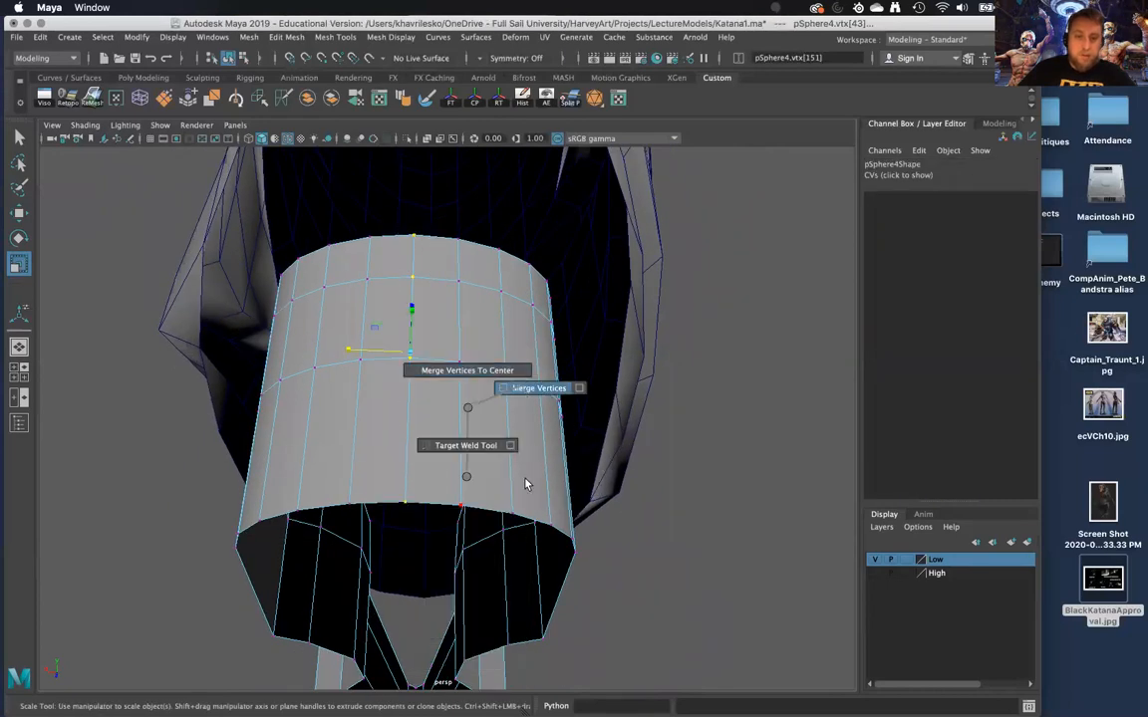
right_click_drag(527, 484, 539, 389, "shift")
right_click_drag(528, 389, 492, 304, "alt")
Select the doubled centre seam edges at the narrow tip and scale them flat along X
left_click_drag(492, 304, 494, 426, "alt")
middle_click_drag(494, 426, 487, 425, "alt")
left_click_drag(487, 425, 379, 325, "alt")
right_click_drag(380, 326, 379, 267)
left_click(384, 269)
left_click(379, 271)
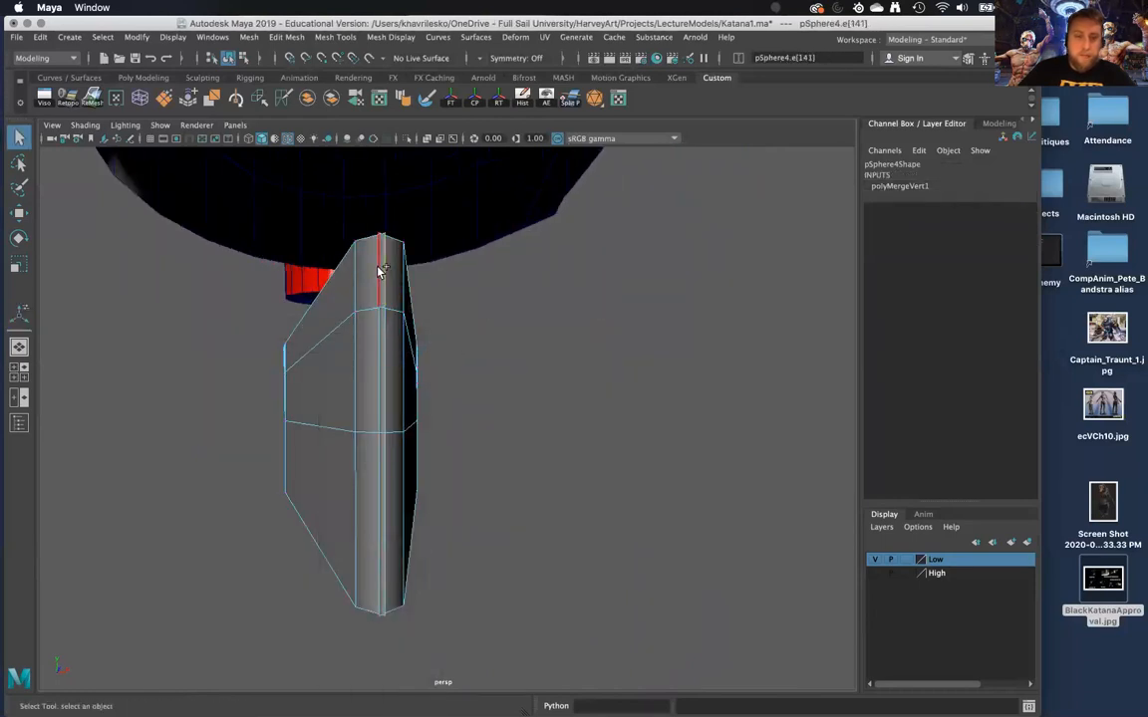
double_click(385, 503)
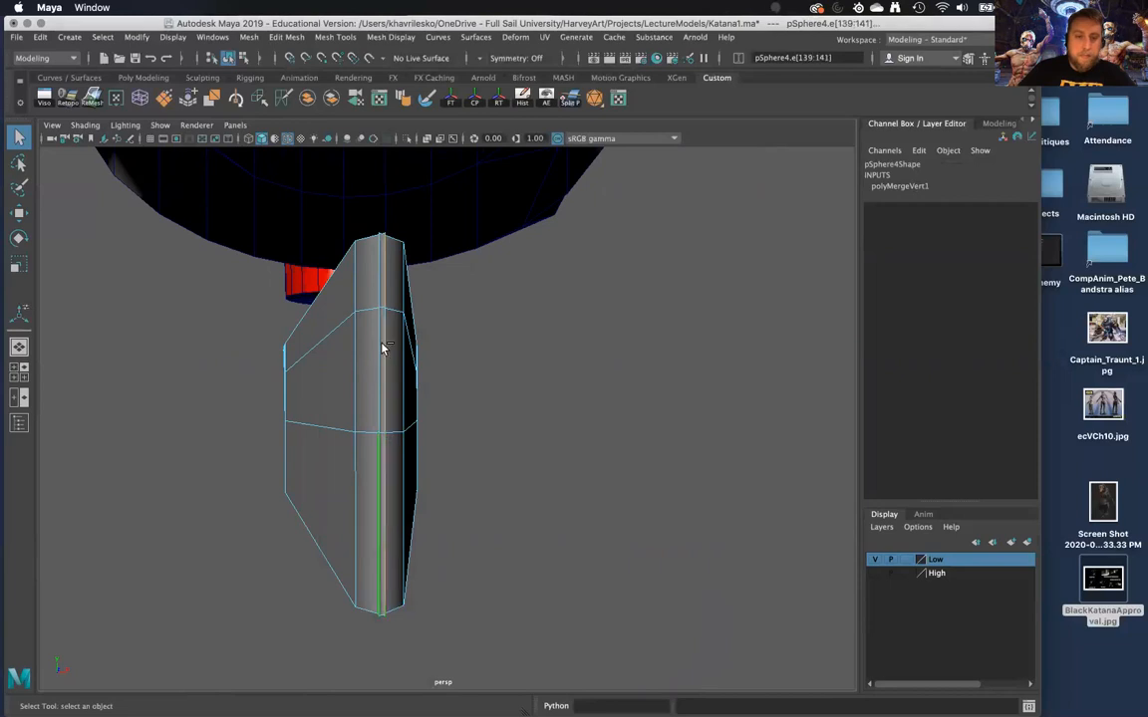
key("r")
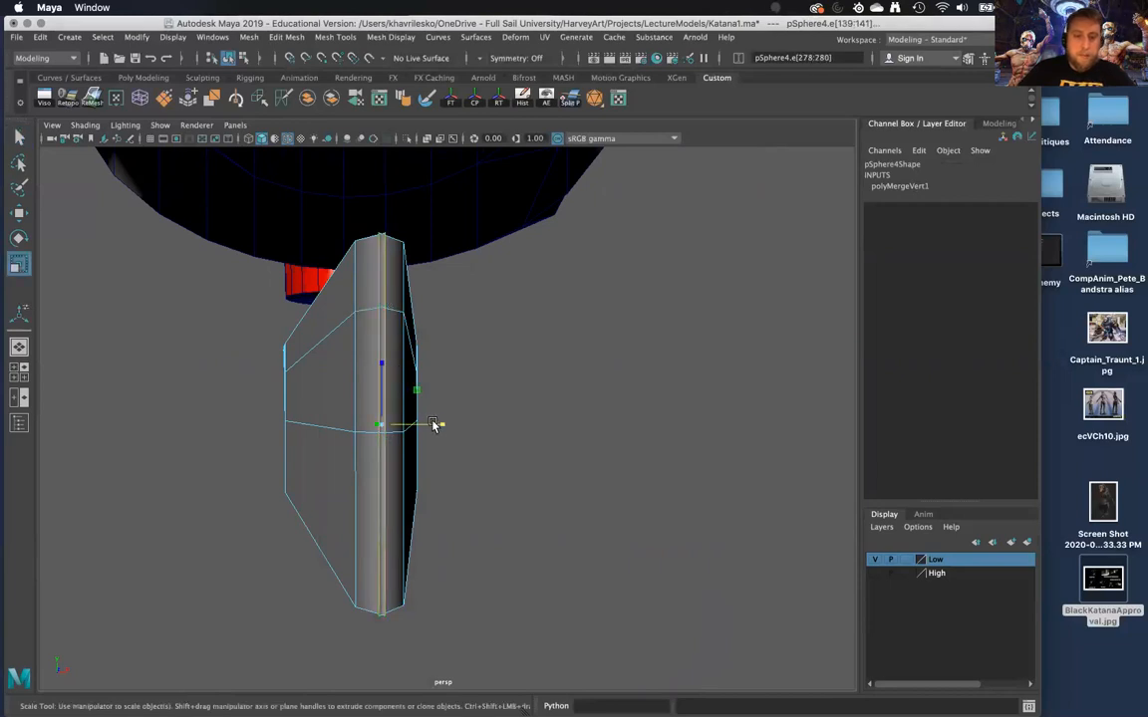
left_click_drag(350, 431, 427, 373, "alt")
Merge the coinciding seam vertices at the narrow tip with Merge Vertices
right_click_drag(426, 324, 395, 311)
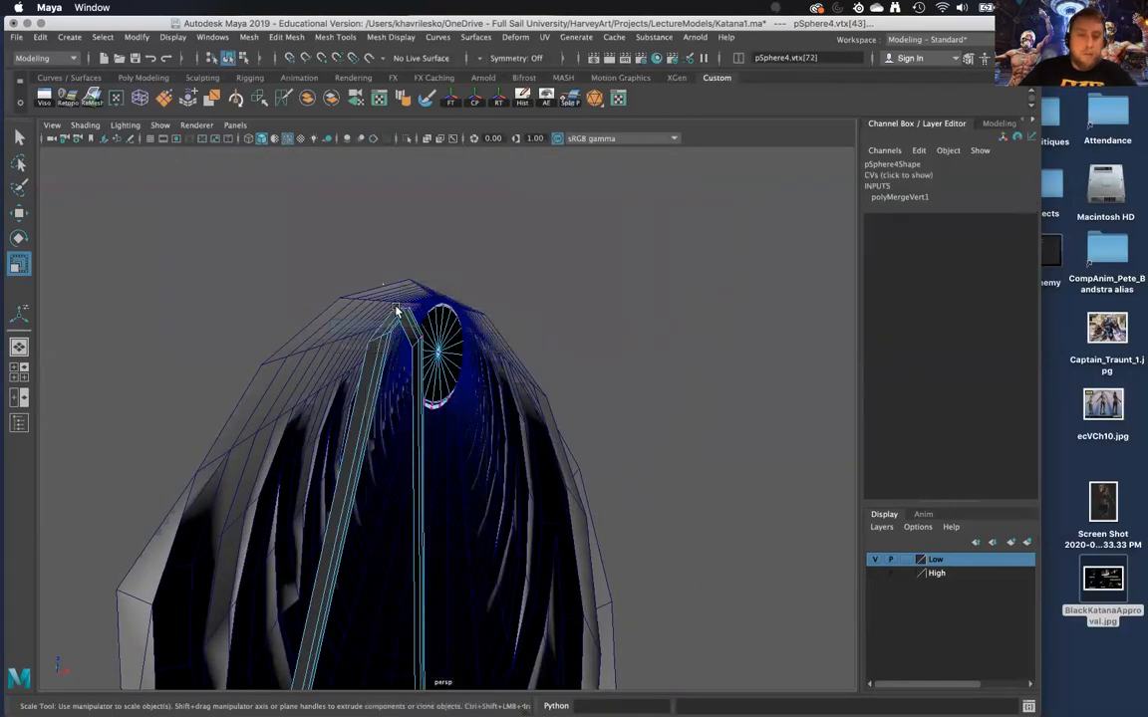
left_click_drag(418, 317, 417, 316)
right_click_drag(411, 296, 485, 290, "shift")
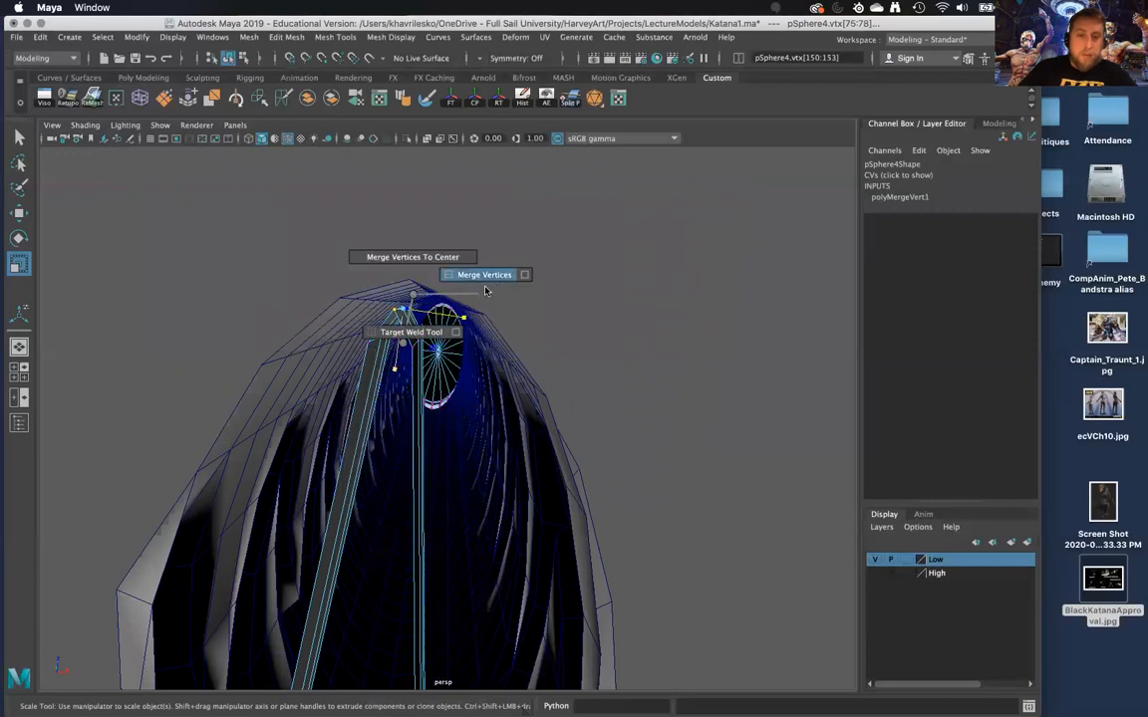
left_click(549, 377)
Return to object mode and delete the joined end piece's construction history
left_click_drag(549, 378, 531, 517, "alt")
right_click_drag(489, 429, 487, 456, "alt")
left_click_drag(488, 455, 424, 423, "alt")
right_click_drag(423, 325, 488, 309)
left_click(506, 395)
left_click_drag(493, 411, 609, 483, "alt")
left_click(525, 348)
middle_click_drag(489, 376, 492, 429, "alt")
right_click_drag(493, 428, 536, 395, "alt")
left_click(522, 95)
left_click_drag(468, 339, 390, 310, "alt")
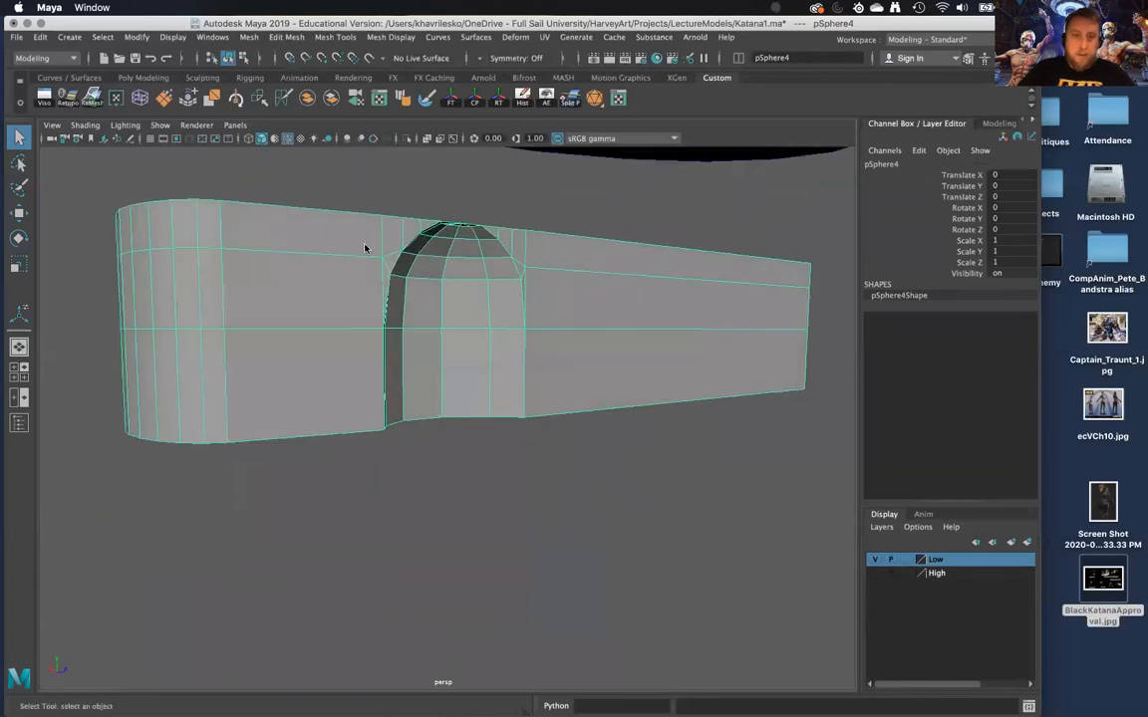
Try detaching the mid-height horizontal edge loop around the end piece, and undo the attempt
right_click_drag(367, 293, 367, 257)
double_click(351, 328)
left_click_drag(358, 357, 419, 352, "alt")
left_click(456, 344)
right_click(418, 351, "shift")
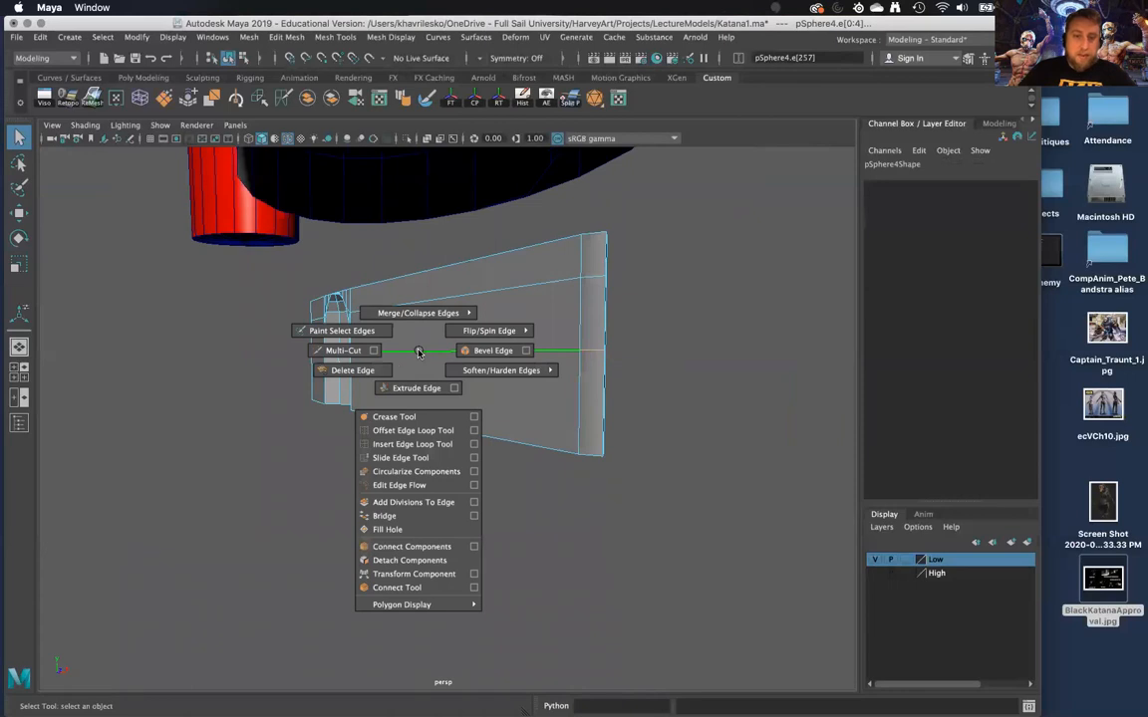
left_click(409, 560)
left_click_drag(409, 560, 502, 368, "alt")
right_click(501, 366)
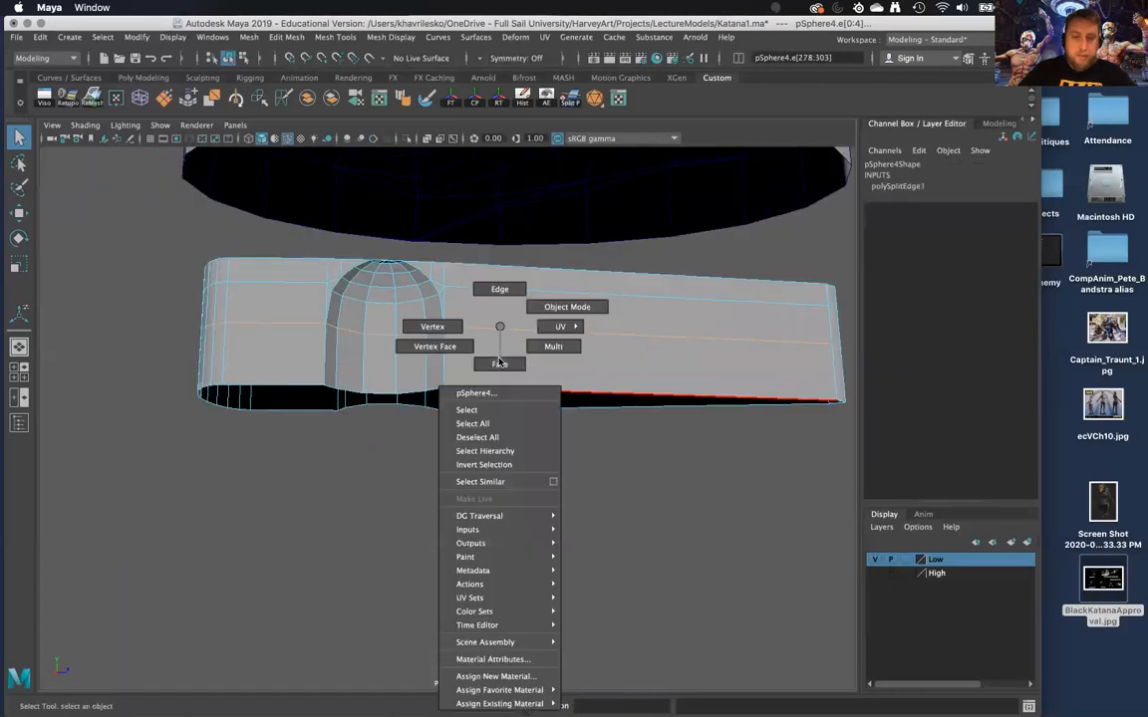
left_click(558, 299)
key("super+z")
key("super+z")
key("super+z")
key("super+z")
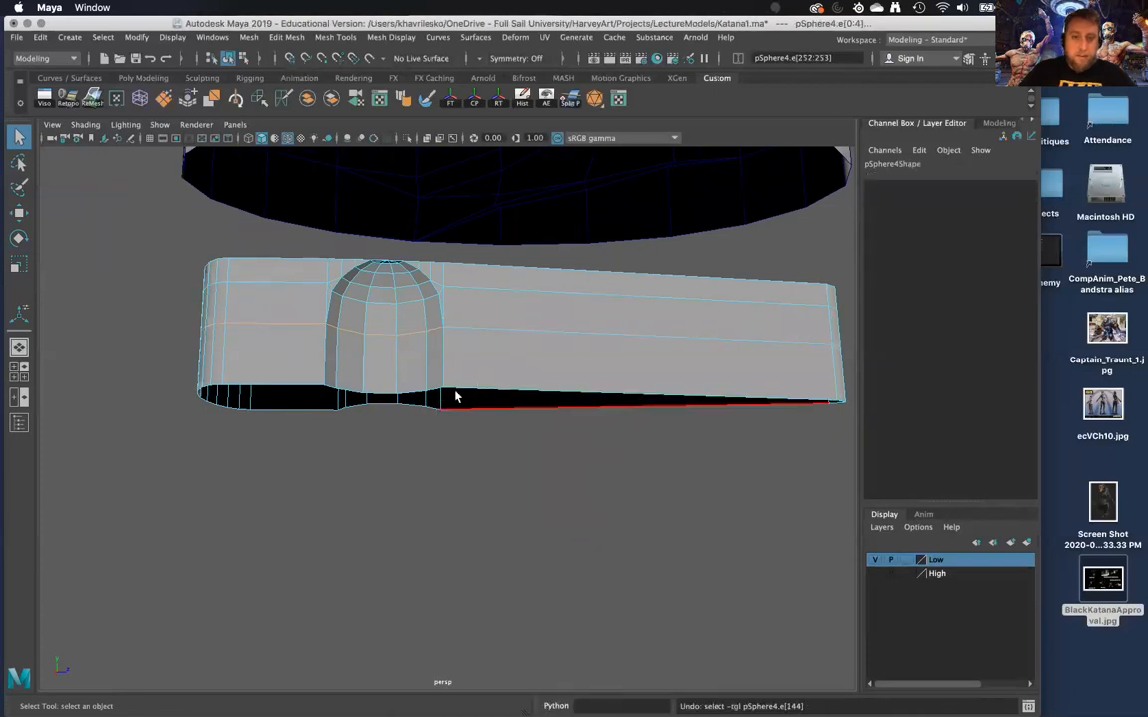
left_click_drag(456, 398, 493, 389, "alt")
right_click(499, 367)
left_click(563, 300)
left_click_drag(571, 302, 548, 417, "alt")
left_click(549, 413)
right_click_drag(541, 382, 541, 371)
left_click(542, 382)
double_click(541, 383)
left_click_drag(534, 389, 538, 392, "alt")
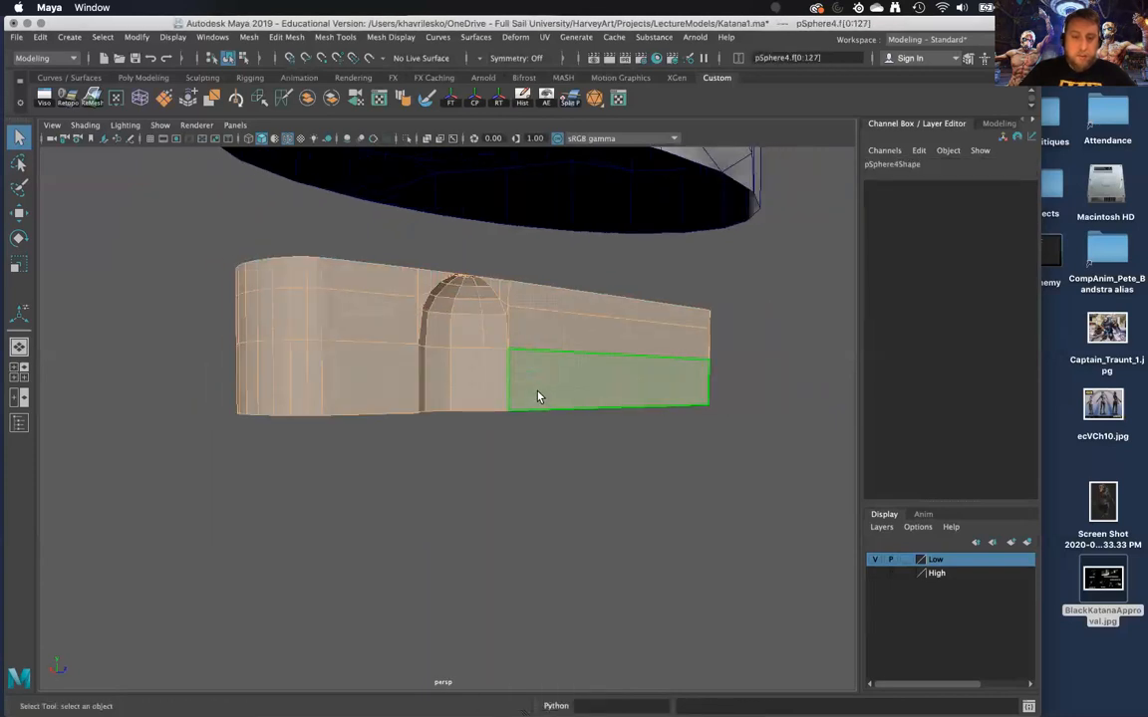
left_click(538, 391)
left_click(494, 389)
mouse_move(443, 376)
left_mouse_down("alt")
mouse_move(480, 384)
mouse_move(427, 389)
left_mouse_up("alt")
right_click_drag(442, 457, 464, 539, "alt")
key("1")
middle_click_drag(490, 326, 506, 394, "alt")
right_click_drag(506, 394, 538, 312, "alt")
key("super+z")
key("super+z")
key("super+z")
key("super+z")
key("super+z")
key("super+z")
key("super+z")
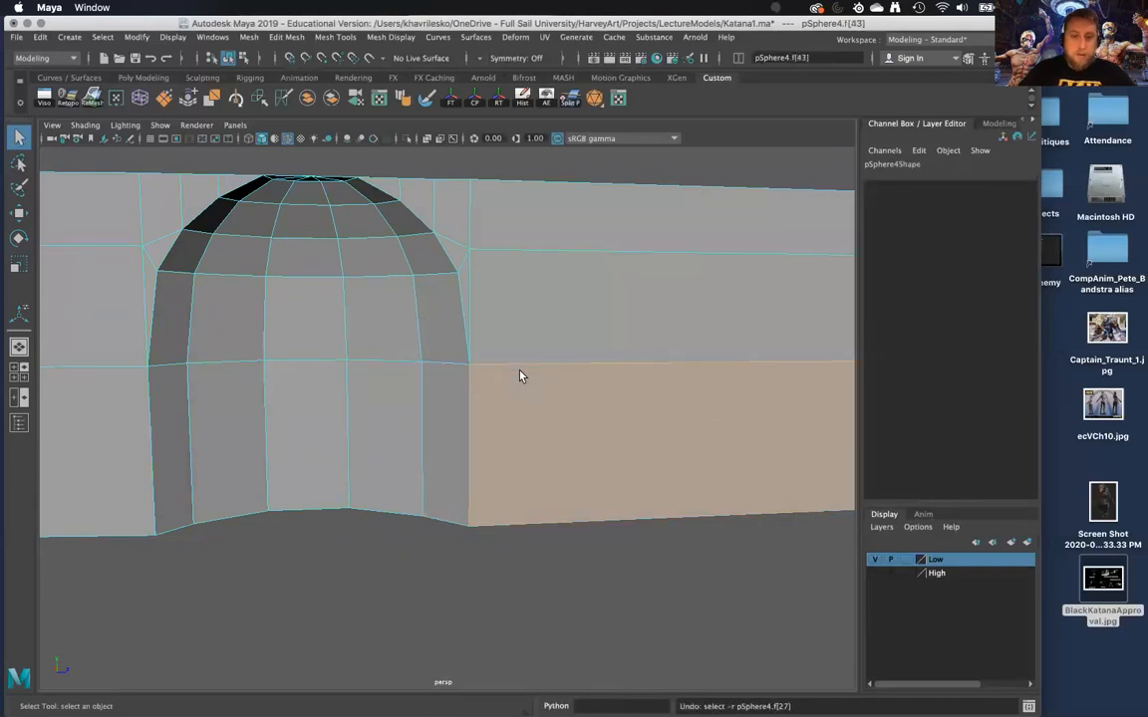
key("super+z")
key("super+z")
key("super+z")
Check the notch in smooth preview and delete the sliver face beside the dome on the narrow-tip side
right_click_drag(521, 377, 574, 310, "alt")
key("3")
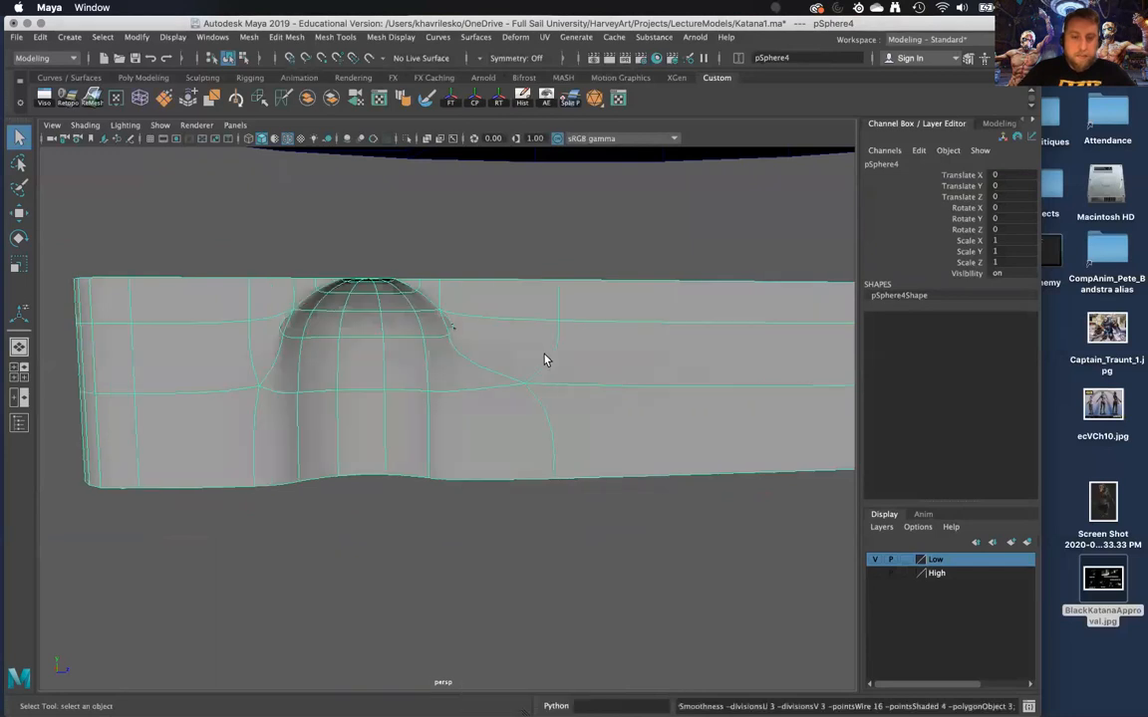
right_click_drag(530, 351, 520, 506, "alt")
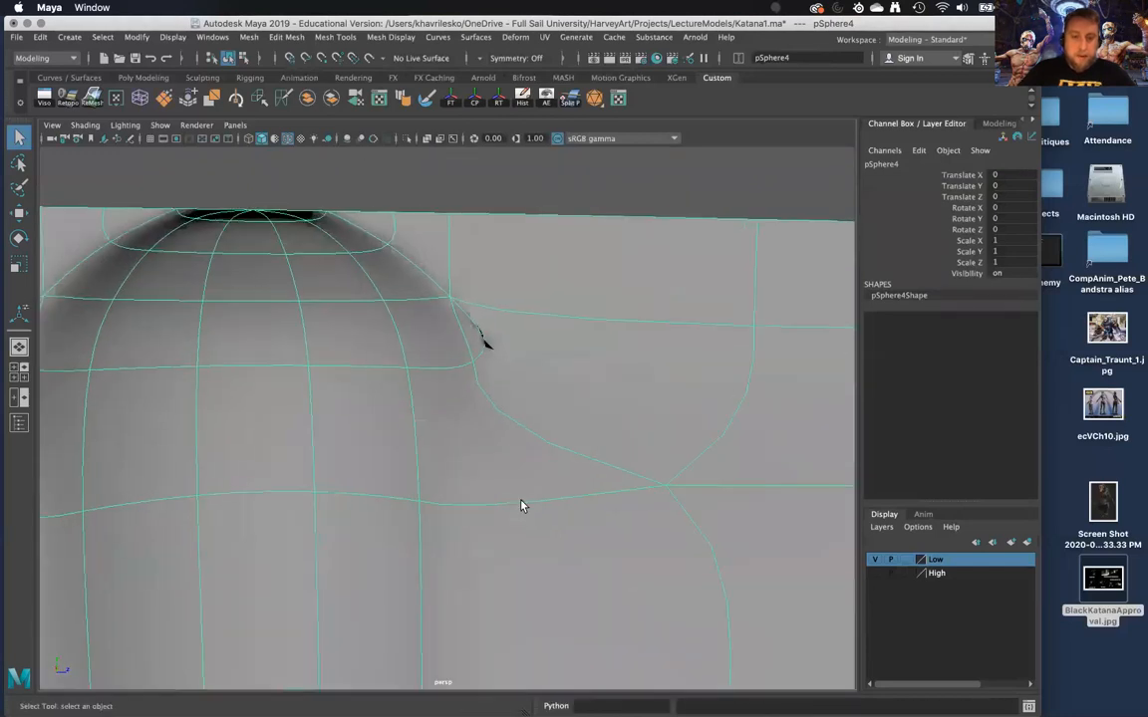
key("1")
right_click_drag(494, 327, 494, 364)
left_click(494, 367)
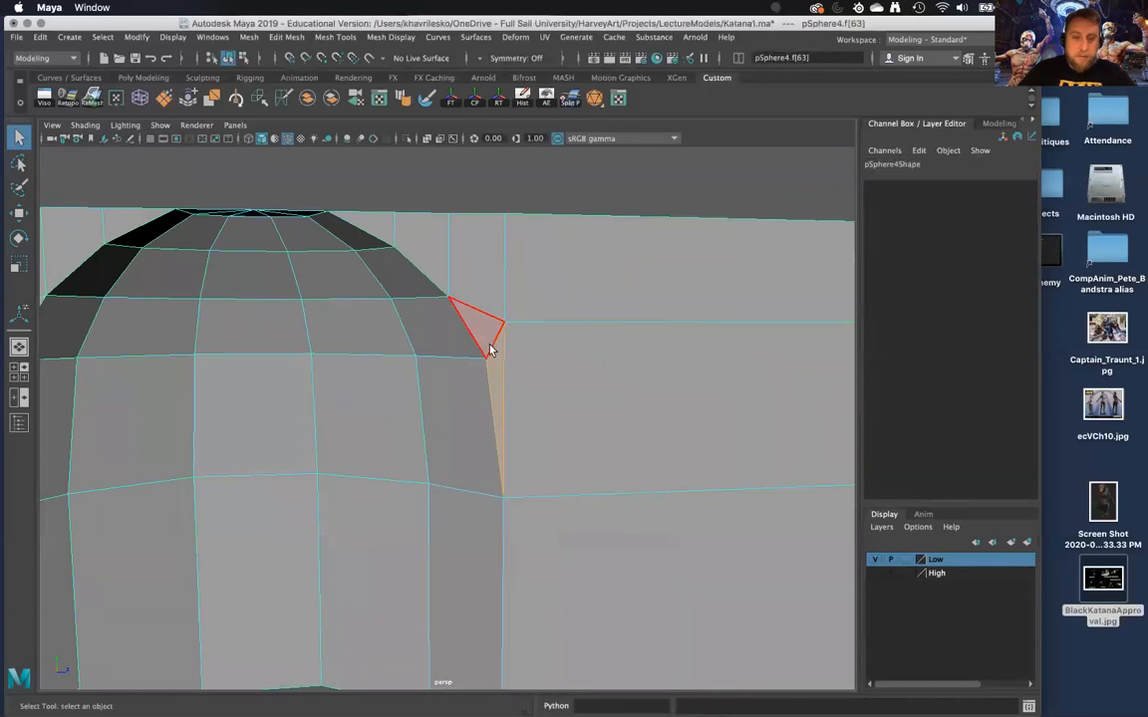
key("Delete")
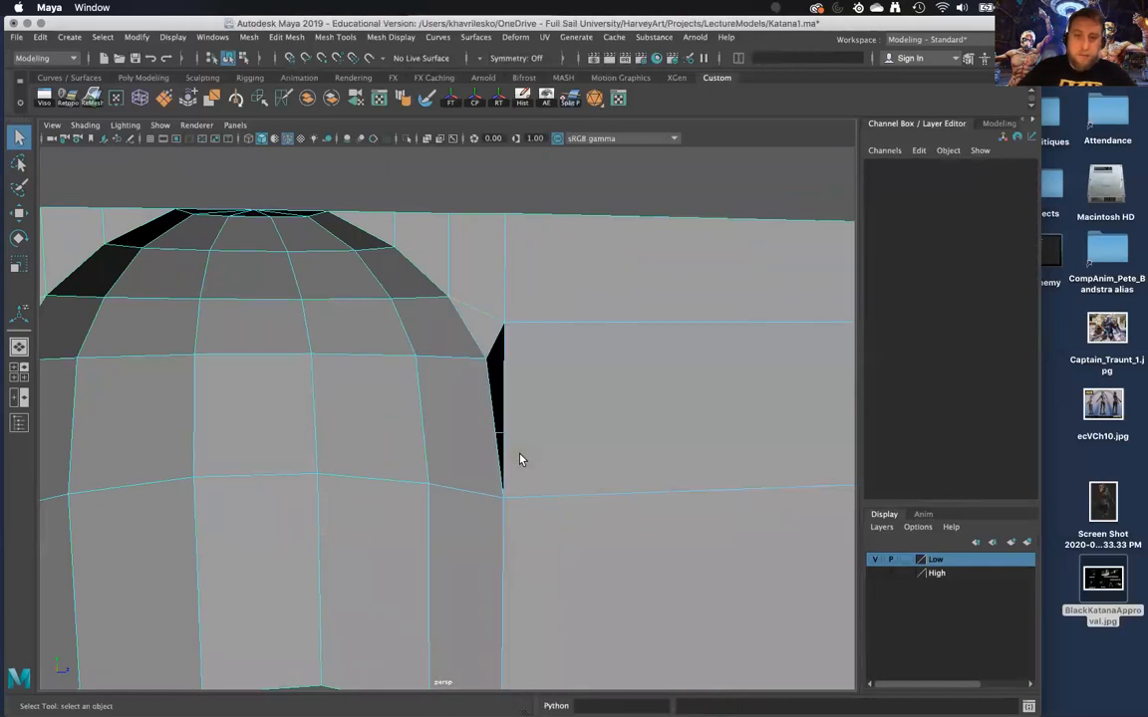
Merge the overlapping vertices at the upper corner of the gap beside the dome
right_click_drag(517, 322, 463, 313)
left_click(503, 322)
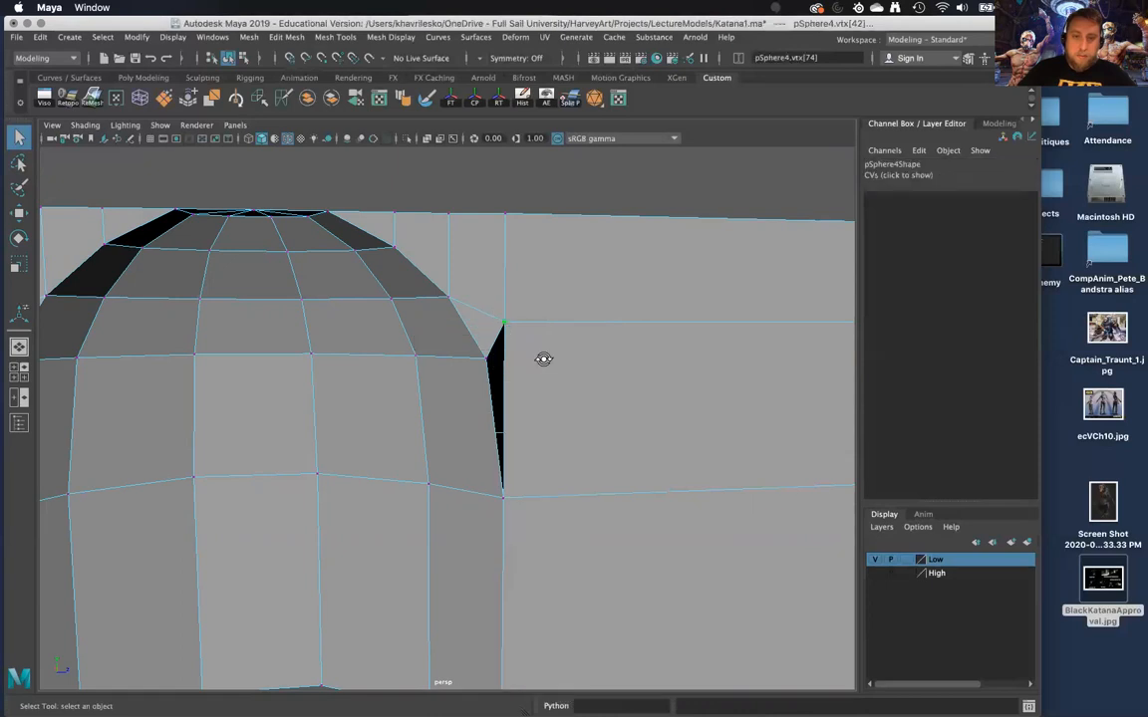
left_click_drag(543, 359, 525, 310, "alt")
left_click_drag(530, 392, 495, 300, "alt")
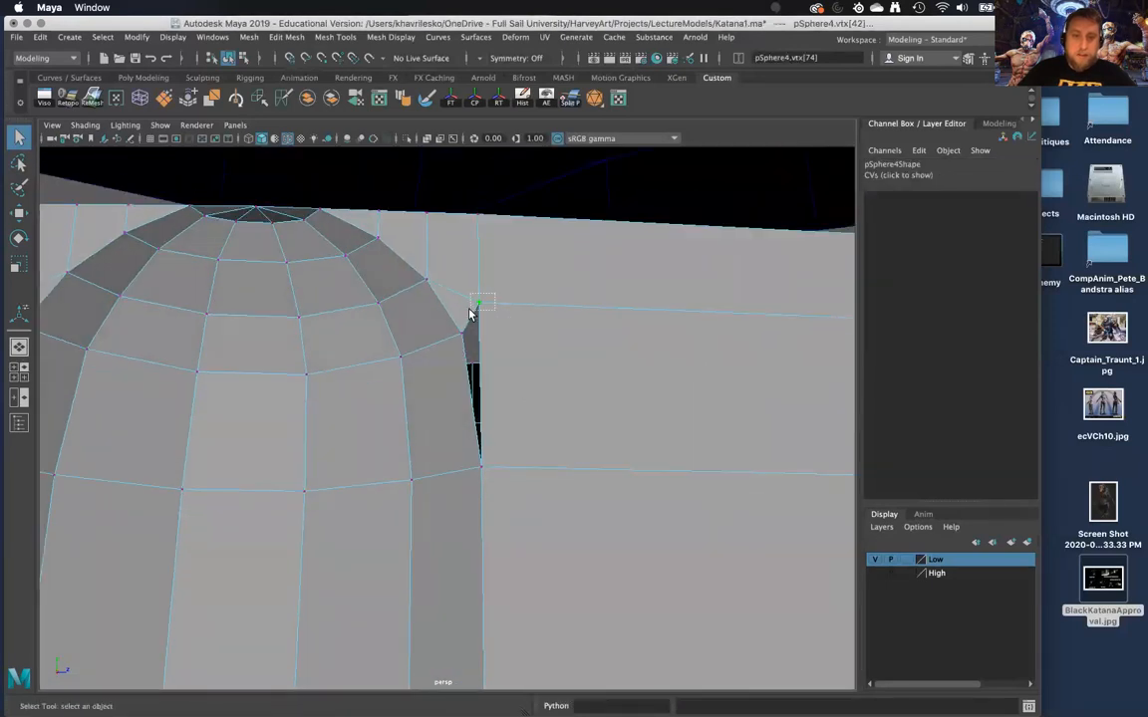
right_click_drag(530, 366, 560, 273, "shift")
Select the open border edges of the gap beside the dome and close it with Fill Hole
left_click_drag(539, 371, 544, 355, "alt")
right_click_drag(545, 326, 538, 272)
left_click(505, 335)
left_click_drag(526, 372, 559, 358, "alt")
right_click(559, 357, "shift")
right_click_drag(546, 529, 547, 537, "shift")
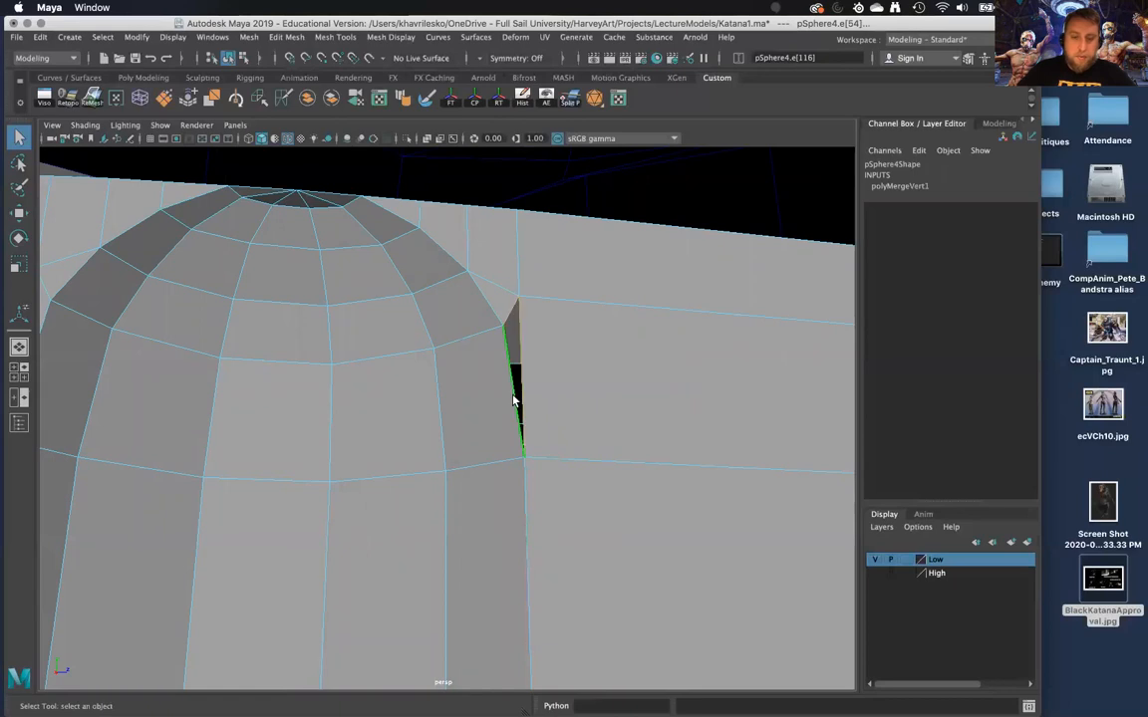
left_click_drag(519, 420, 525, 412, "alt")
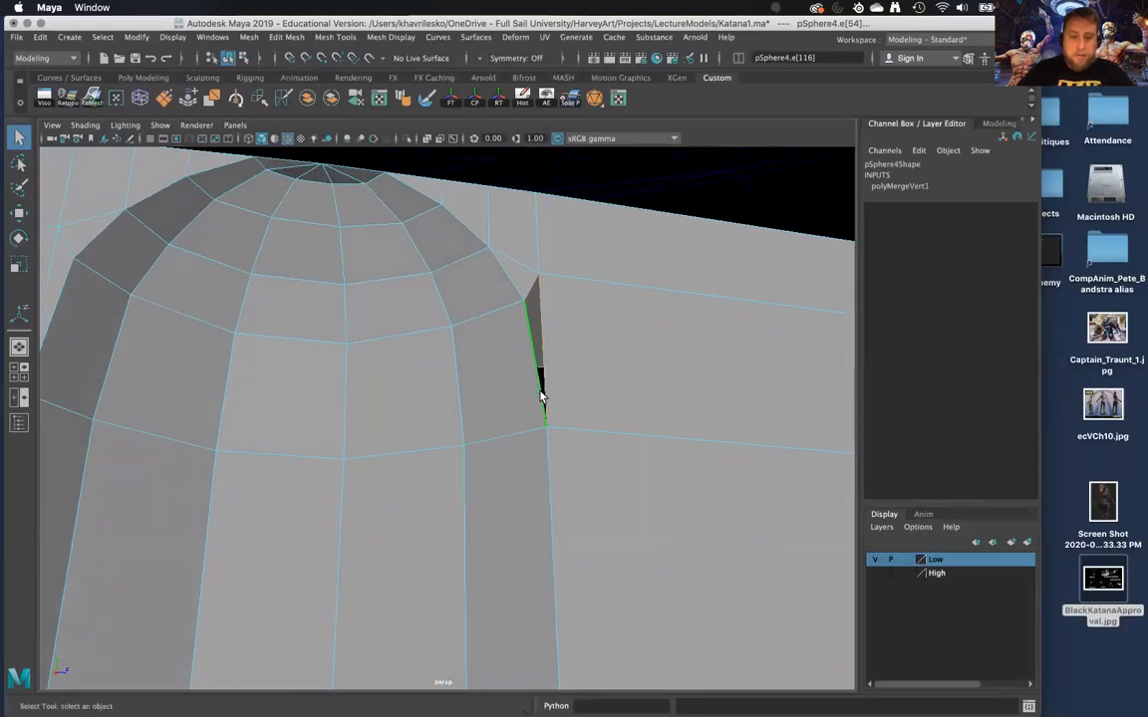
key("g")
key("ctrl+z")
right_click(546, 391, "shift")
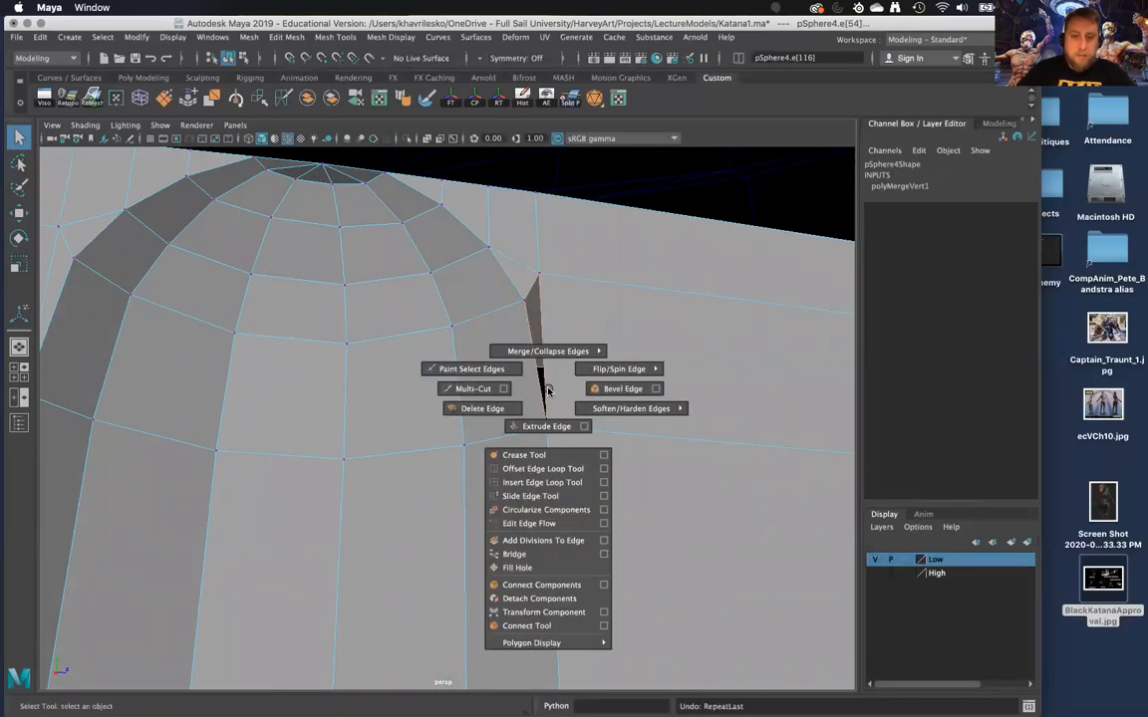
left_click(515, 567)
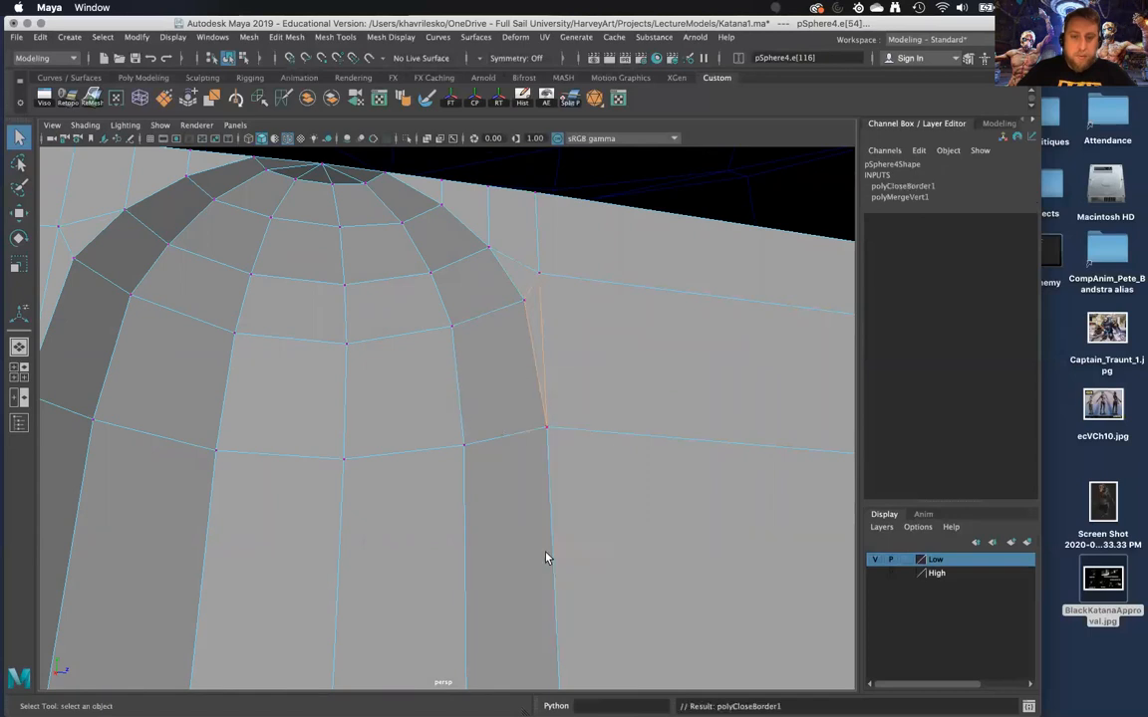
Check the smoothed notch and delete the matching sliver face beside the dome on the rounded-end side
left_click_drag(546, 556, 528, 365, "alt")
right_click_drag(527, 330, 600, 308)
key("3")
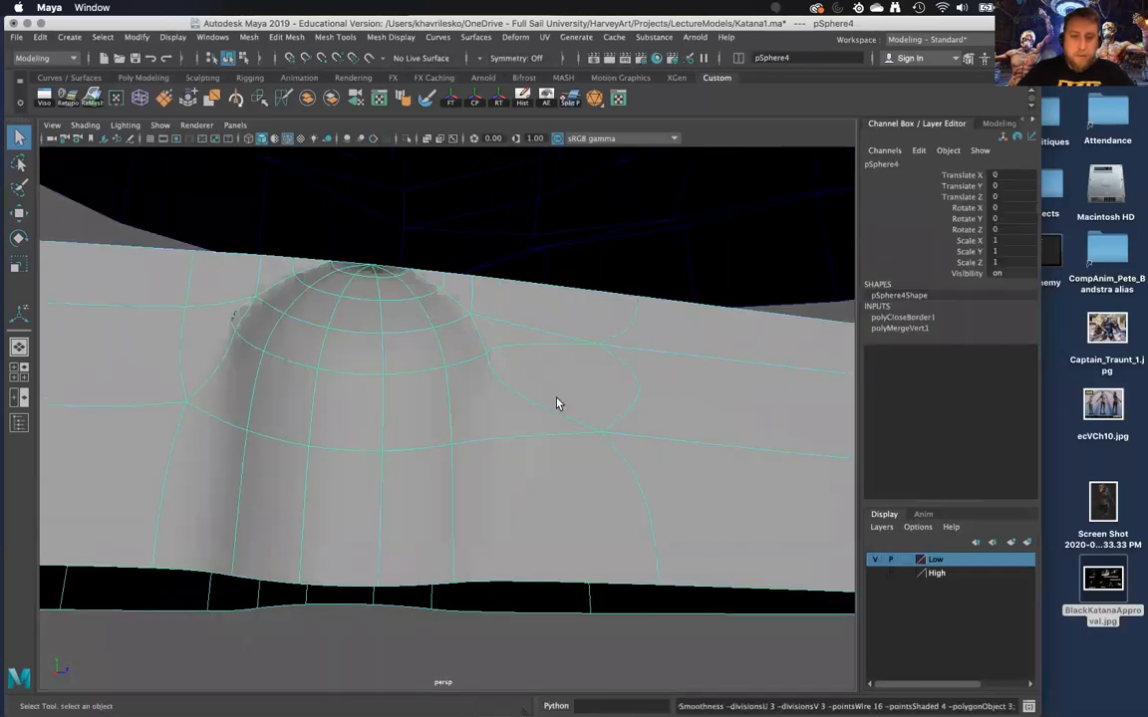
scroll(550, 457, "down", 2)
left_click_drag(538, 438, 319, 413, "alt")
middle_click_drag(320, 412, 505, 457, "alt")
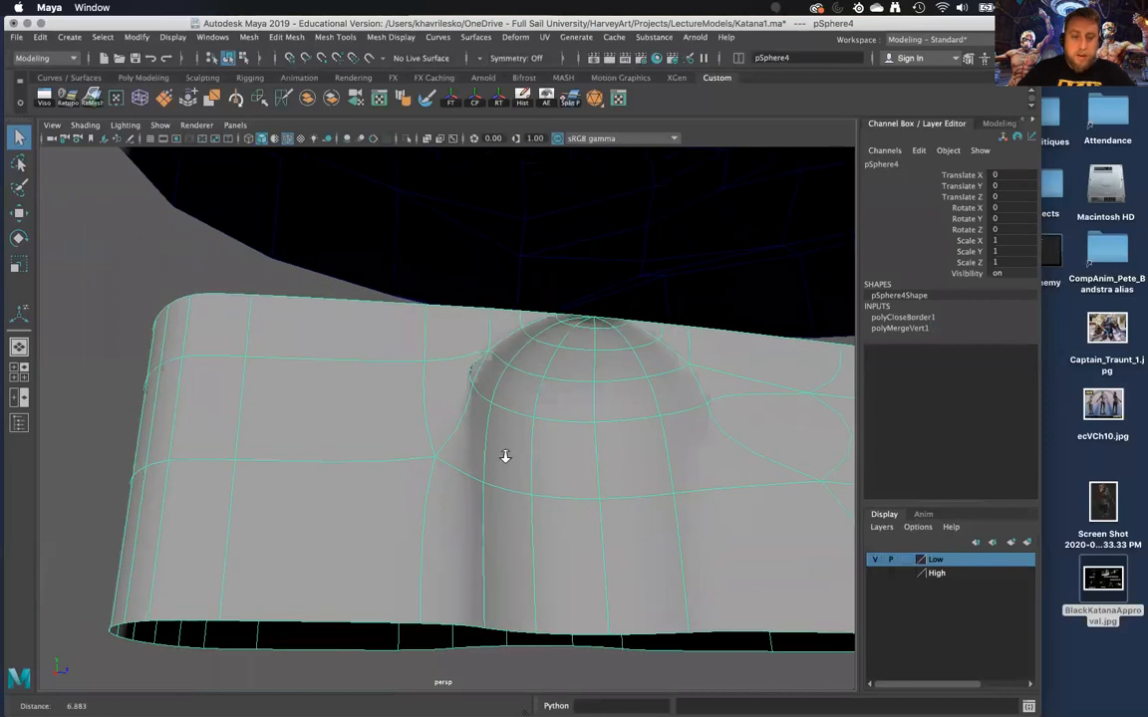
scroll(499, 454, "up", 3)
key("1")
left_click_drag(492, 451, 467, 392, "alt")
right_click_drag(478, 326, 476, 373)
key("Delete")
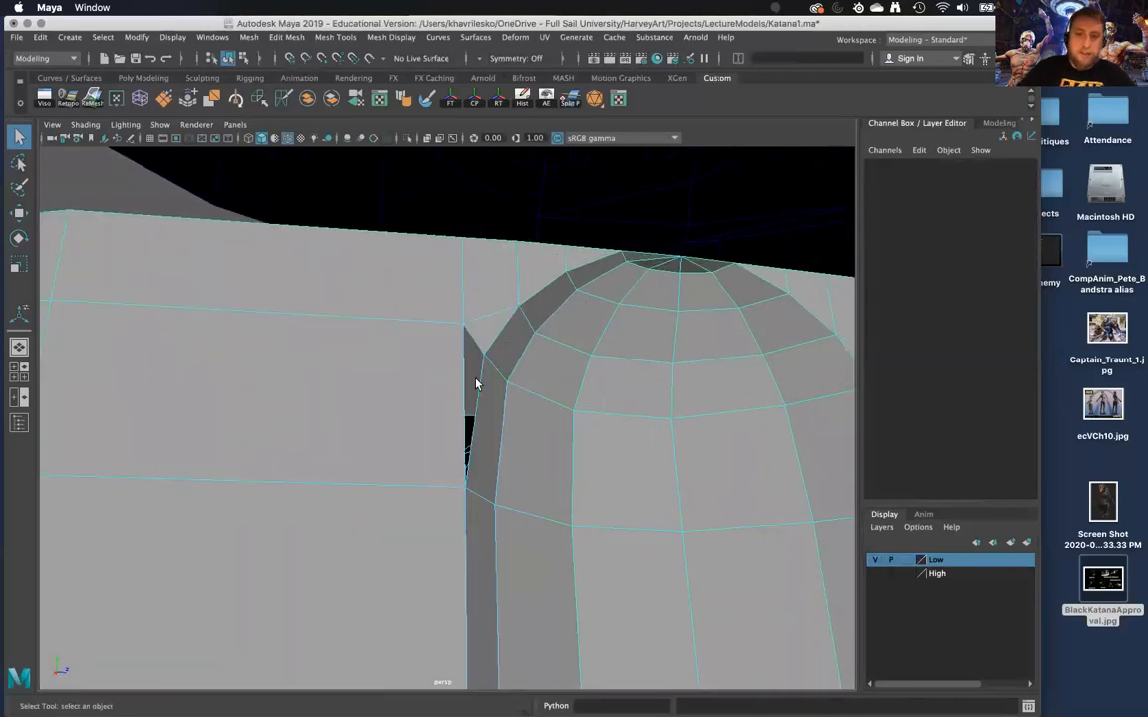
Merge the overlapping vertices at the rounded-end side gap's upper corner and close the gap with Fill Hole
left_click_drag(469, 333, 466, 311, "alt")
right_click_drag(466, 308, 427, 309)
left_click(457, 311)
left_click(457, 323)
left_click_drag(448, 304, 464, 324)
left_click_drag(465, 327, 460, 327, "alt")
right_click_drag(461, 342, 450, 310, "shift")
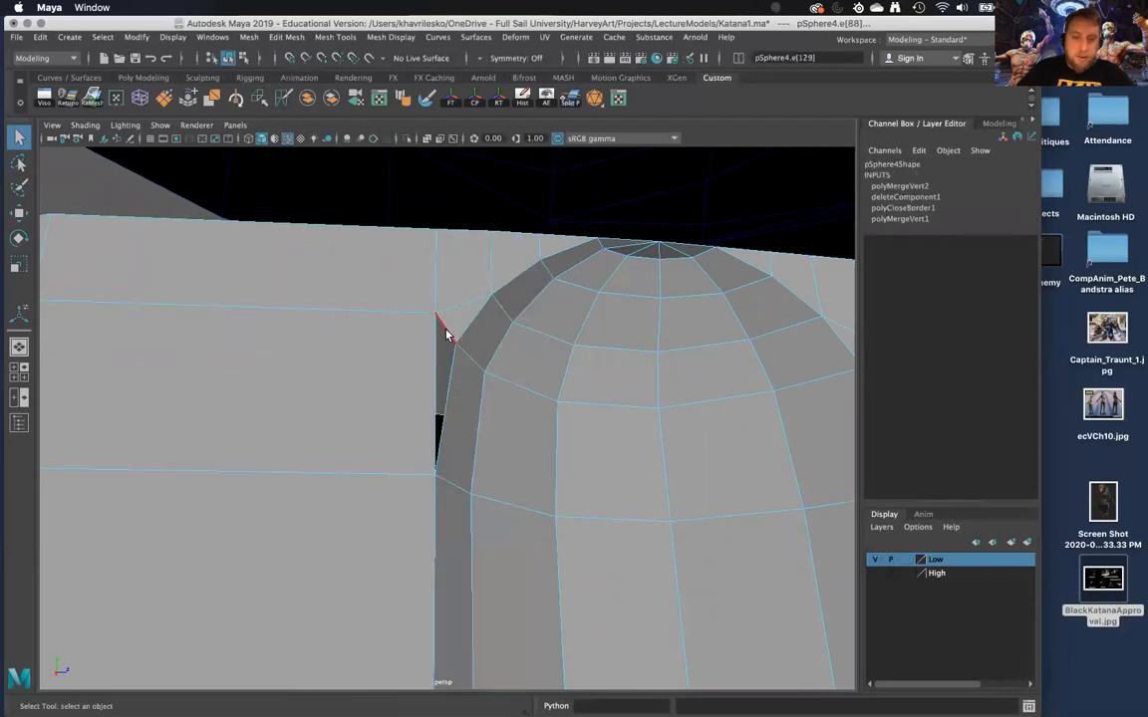
right_click_drag(492, 352, 496, 467, "shift")
right_click_drag(496, 539, 463, 529, "shift")
Delete the sliver faces on both sides of the dome notch in the opposite side wall
left_click_drag(463, 529, 474, 492, "alt")
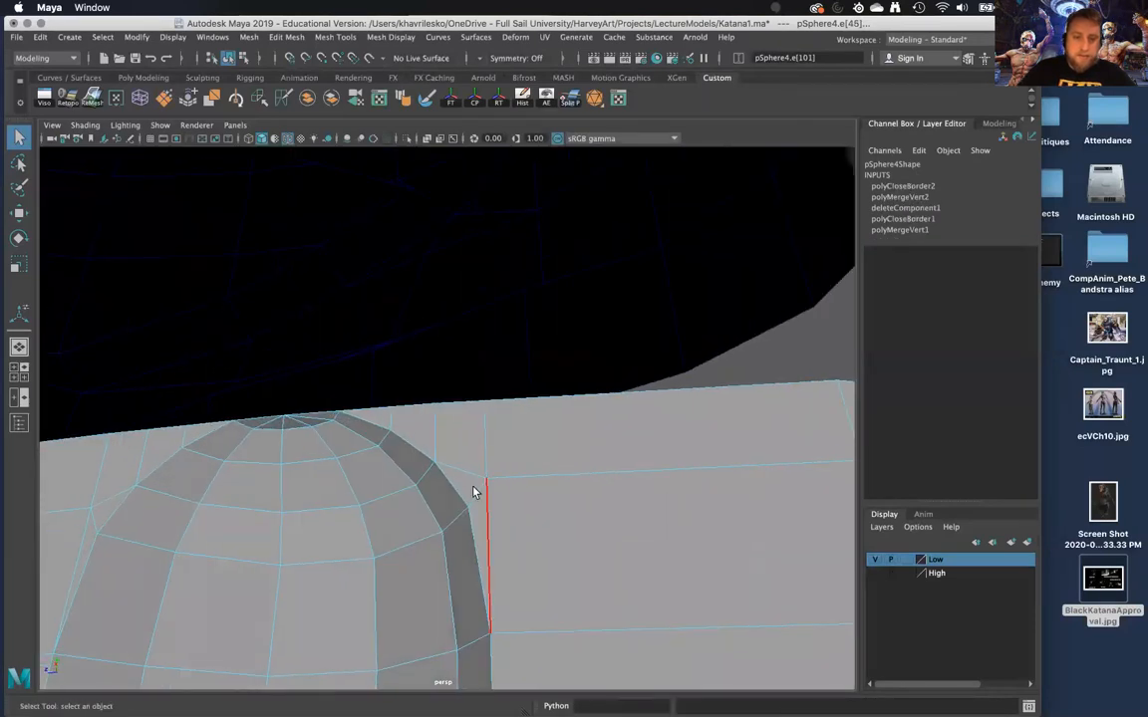
right_click_drag(474, 492, 476, 441)
right_click_drag(473, 496, 478, 528)
left_click(473, 546)
left_click_drag(438, 545, 423, 478, "alt")
left_click(283, 459, "shift")
key("Delete")
Merge the overlapping vertices at the upper corners of both gaps beside the opposite wall's notch
right_click_drag(341, 326, 277, 408)
left_click(285, 425)
right_click_drag(566, 422, 573, 304, "shift")
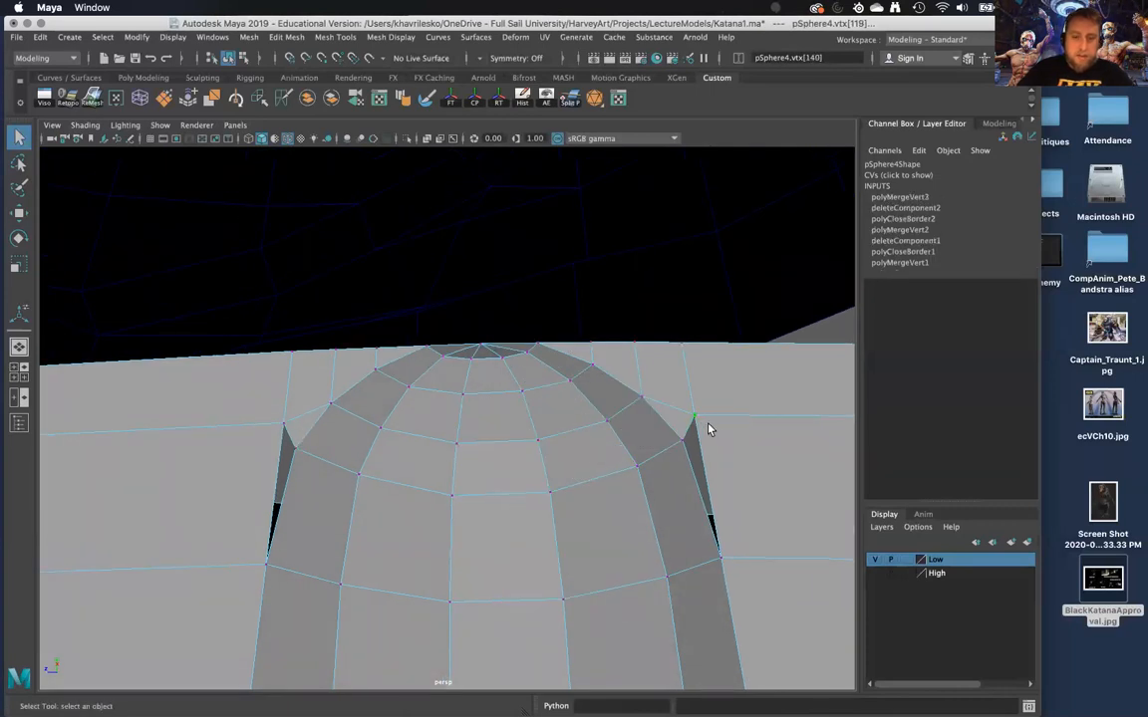
key("g")
Close both gaps beside the opposite wall's notch with Fill Hole
right_click_drag(668, 419, 658, 304)
right_click_drag(678, 370, 668, 294)
left_click(696, 474)
right_click_drag(704, 451, 661, 546, "shift")
right_click_drag(658, 631, 660, 629, "shift")
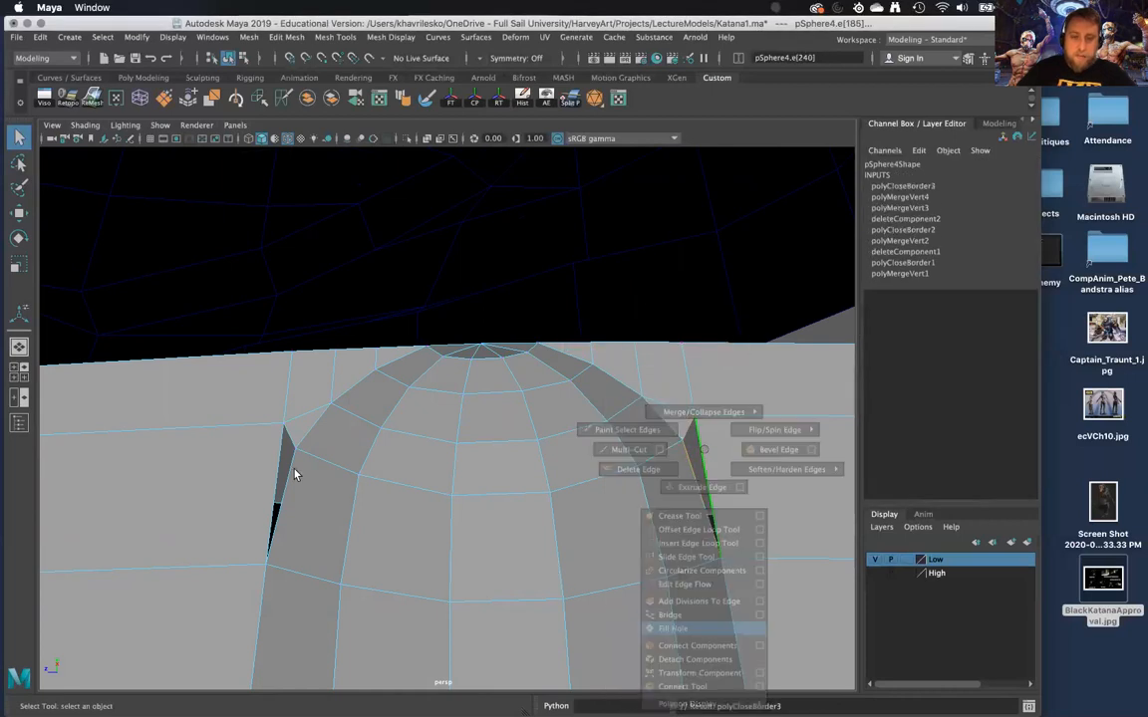
key("g")
Examine the repaired notches on the end piece in smooth mesh preview
scroll(402, 479, "down", 5)
left_click_drag(419, 478, 311, 488, "alt")
right_click_drag(470, 326, 560, 295)
left_click_drag(546, 446, 577, 458, "alt")
key("3")
left_click_drag(586, 357, 349, 396, "alt")
right_click_drag(358, 419, 360, 402, "alt")
mouse_move(377, 414)
left_mouse_down("alt")
mouse_move(374, 402)
mouse_move(441, 390)
mouse_move(371, 386)
mouse_move(367, 405)
left_mouse_up("alt")
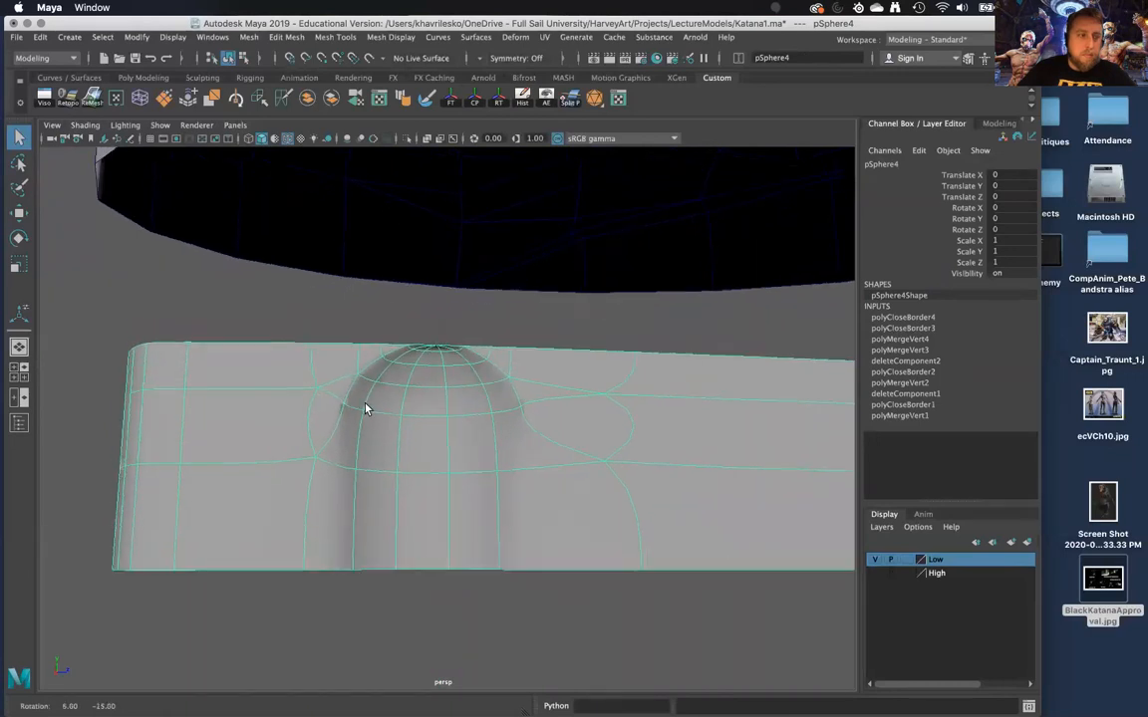
right_click_drag(368, 400, 387, 465, "alt")
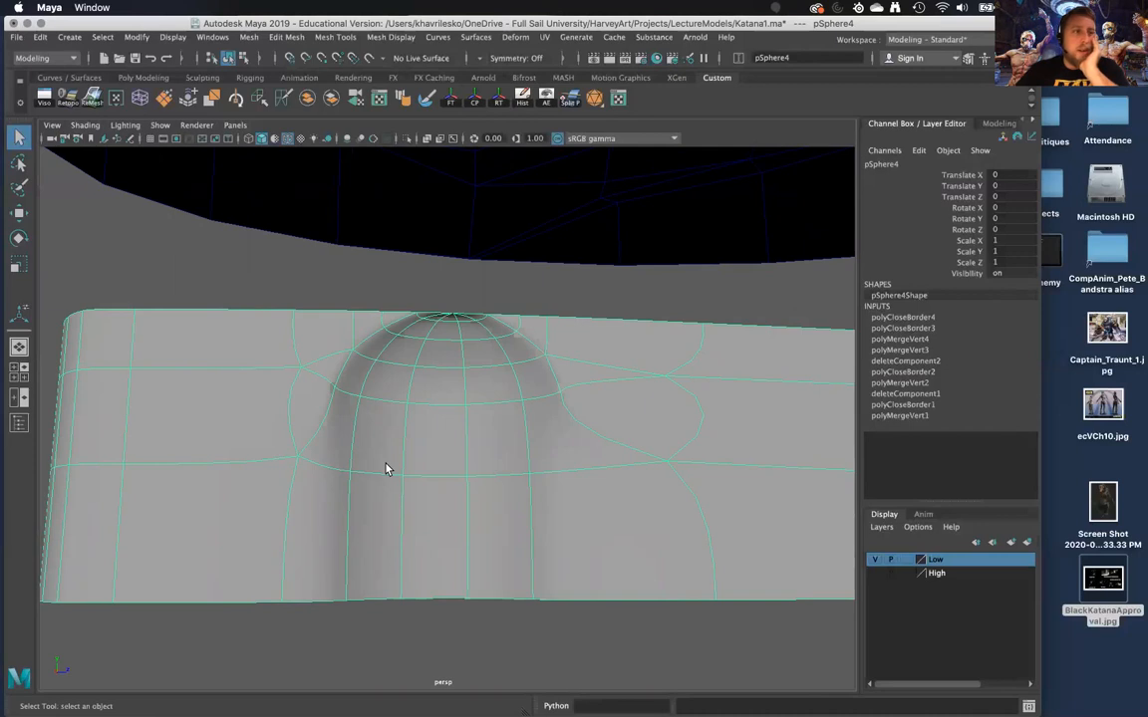
Turn off the smooth mesh preview on the end piece
scroll(387, 468, "down", 2)
key("1")
left_click_drag(461, 497, 520, 535, "alt")
left_click_drag(476, 436, 576, 380, "alt")
right_click(445, 327)
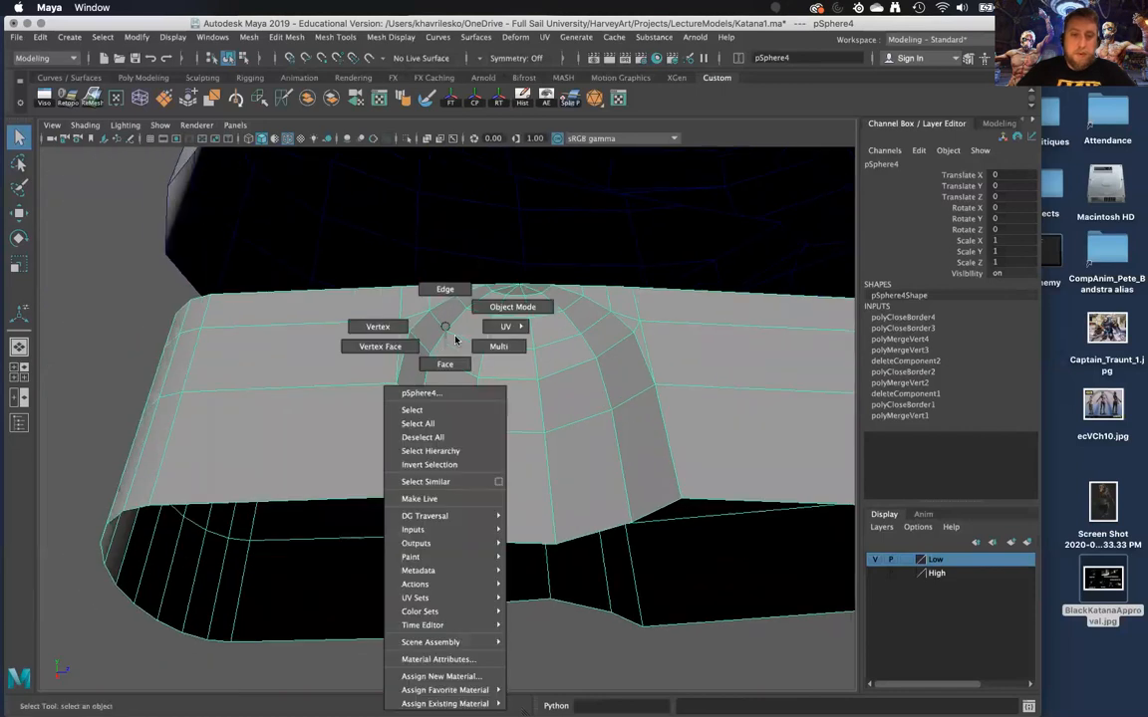
right_click_drag(403, 340, 321, 344, "shift")
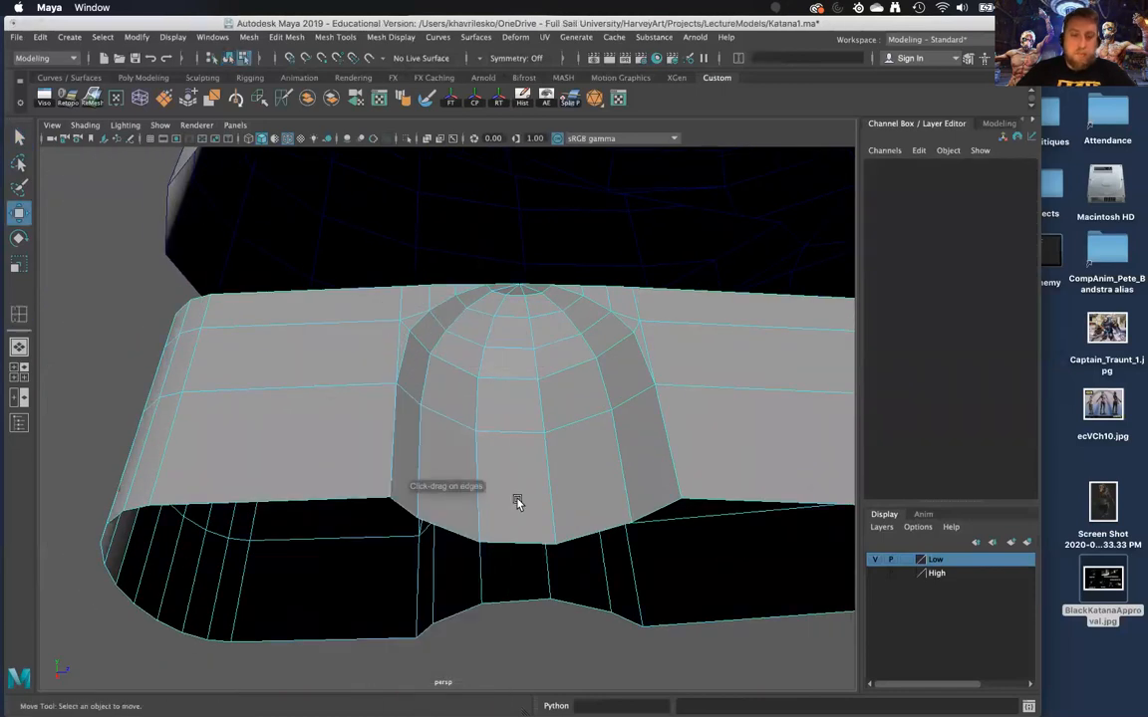
scroll(523, 389, "down", 5)
right_click_drag(523, 325, 592, 305)
left_click(592, 604)
left_click_drag(592, 604, 531, 387, "alt")
Scale the vertical edges beside the notches in both side walls farther apart with soft selection
scroll(502, 459, "up", 5)
left_click_drag(502, 458, 478, 498, "alt")
right_click_drag(474, 329, 474, 290)
left_click(446, 422)
left_click(440, 418, "shift")
left_click(465, 570, "shift")
left_click_drag(464, 570, 533, 528, "alt")
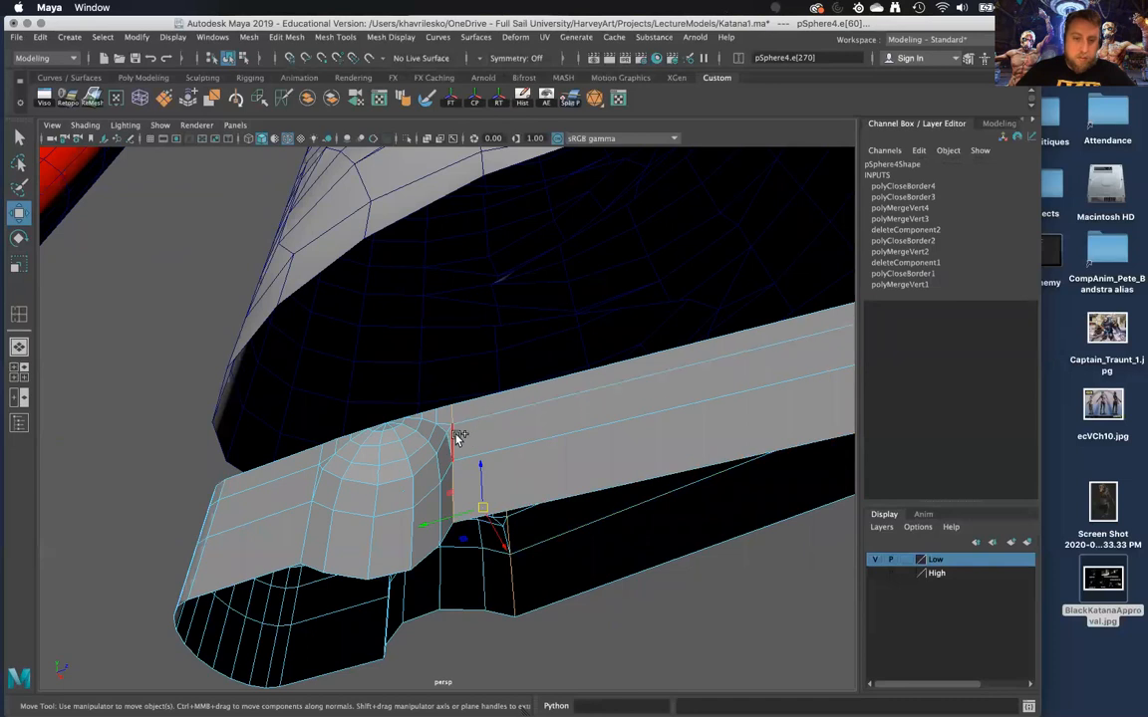
left_click_drag(490, 470, 520, 444, "alt")
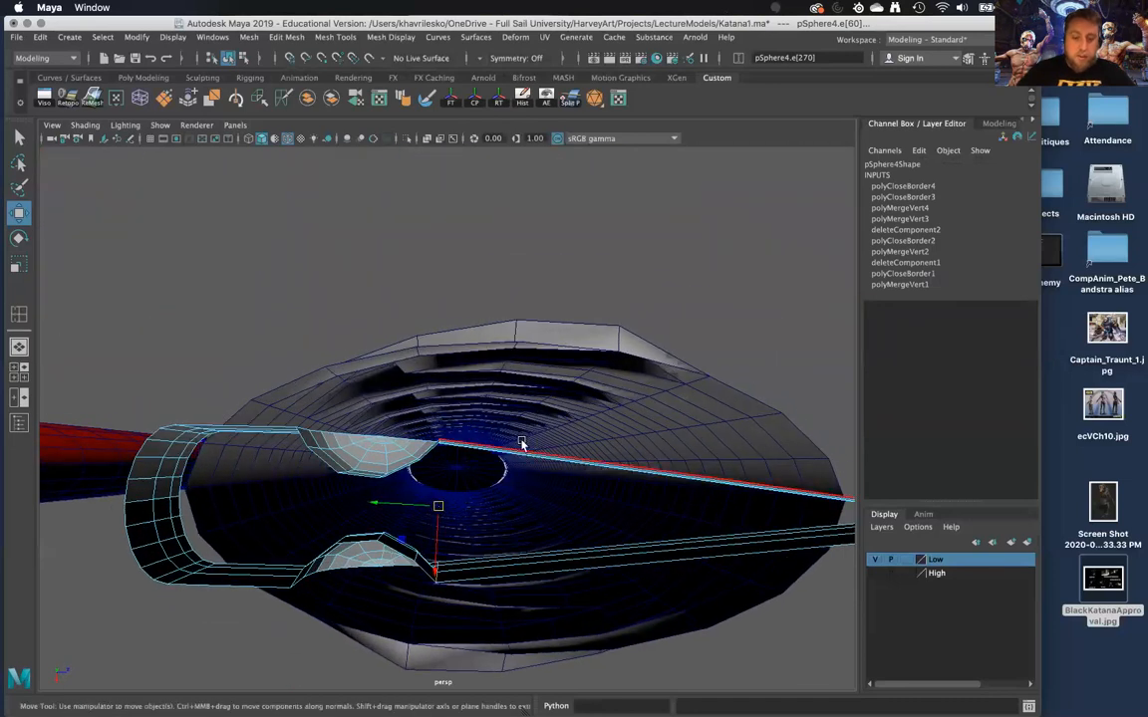
left_click_drag(431, 512, 492, 578)
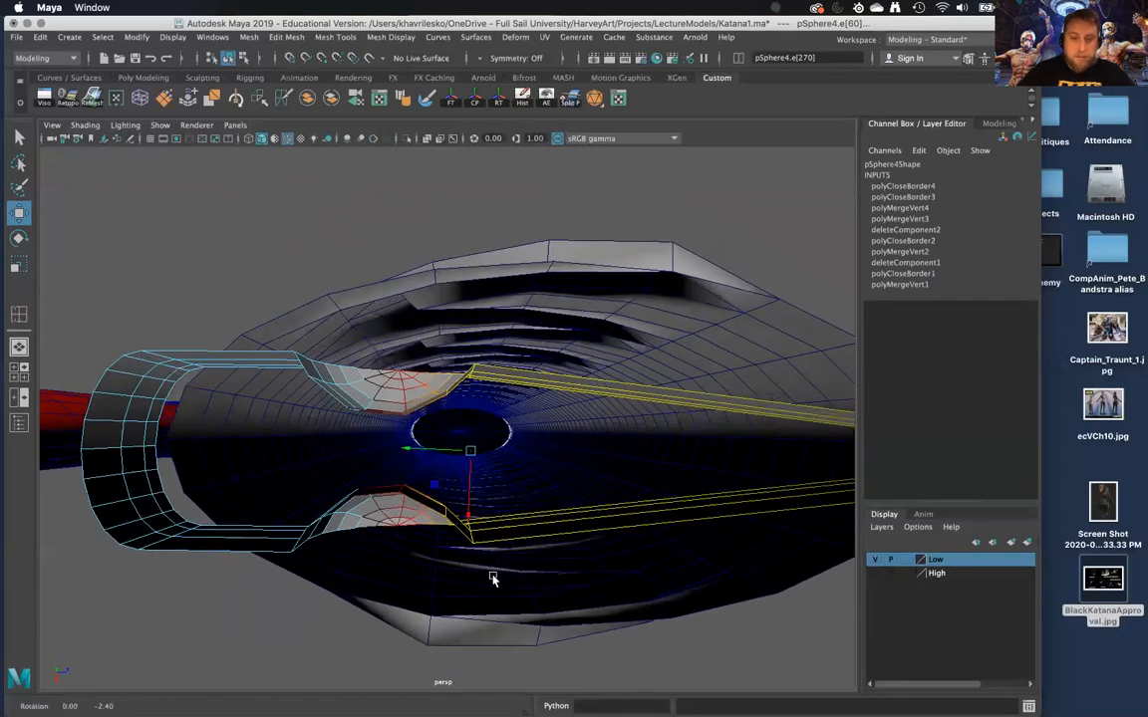
left_click_drag(477, 530, 527, 498)
left_click_drag(543, 551, 504, 468, "alt")
key("r")
left_click_drag(463, 514, 495, 341)
right_click_drag(495, 341, 505, 507, "alt")
left_click_drag(505, 508, 445, 438, "alt")
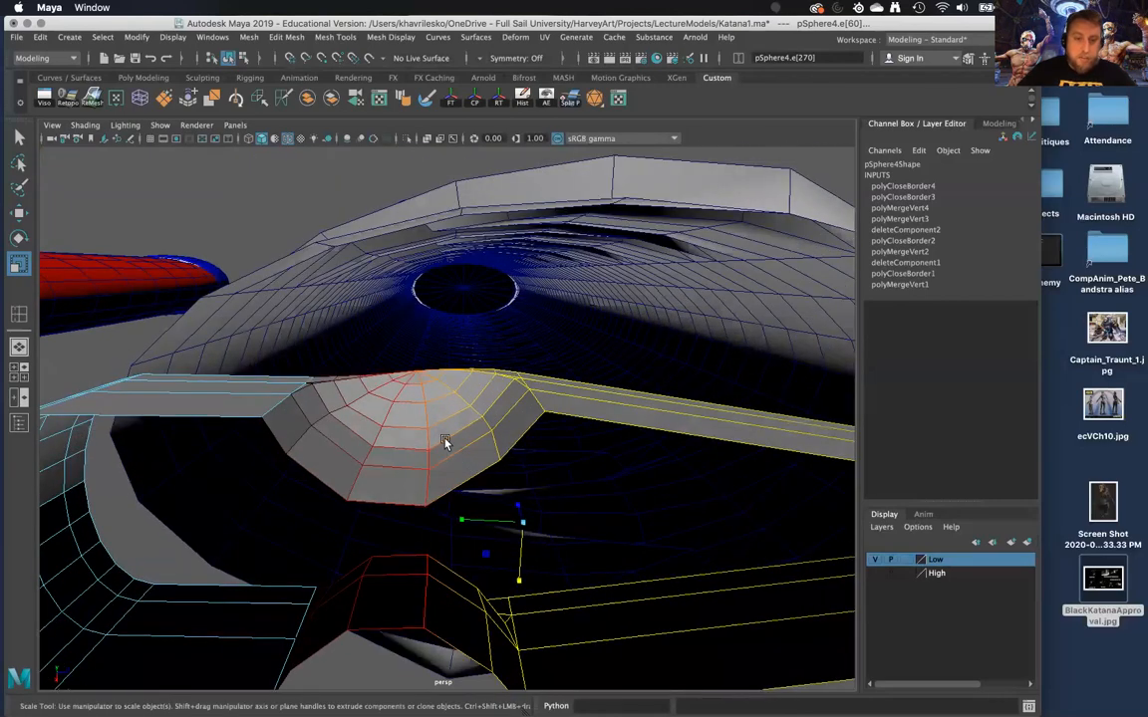
Turn off soft selection and select the outer edges of one side wall along its upper border and around the notch
middle_click_drag(445, 438, 518, 442, "alt")
left_click_drag(518, 442, 490, 327, "alt")
right_click_drag(490, 327, 483, 290)
left_click_drag(461, 391, 445, 438, "alt")
left_click(387, 390)
left_click(457, 378, "shift")
left_click(490, 372, "shift")
left_click(524, 365, "shift")
left_click(554, 359, "shift")
left_click(595, 356, "shift")
left_click_drag(605, 392, 607, 394, "alt")
key("b")
left_click_drag(536, 484, 564, 392, "alt")
left_click(583, 332, "shift")
left_click(607, 342, "shift")
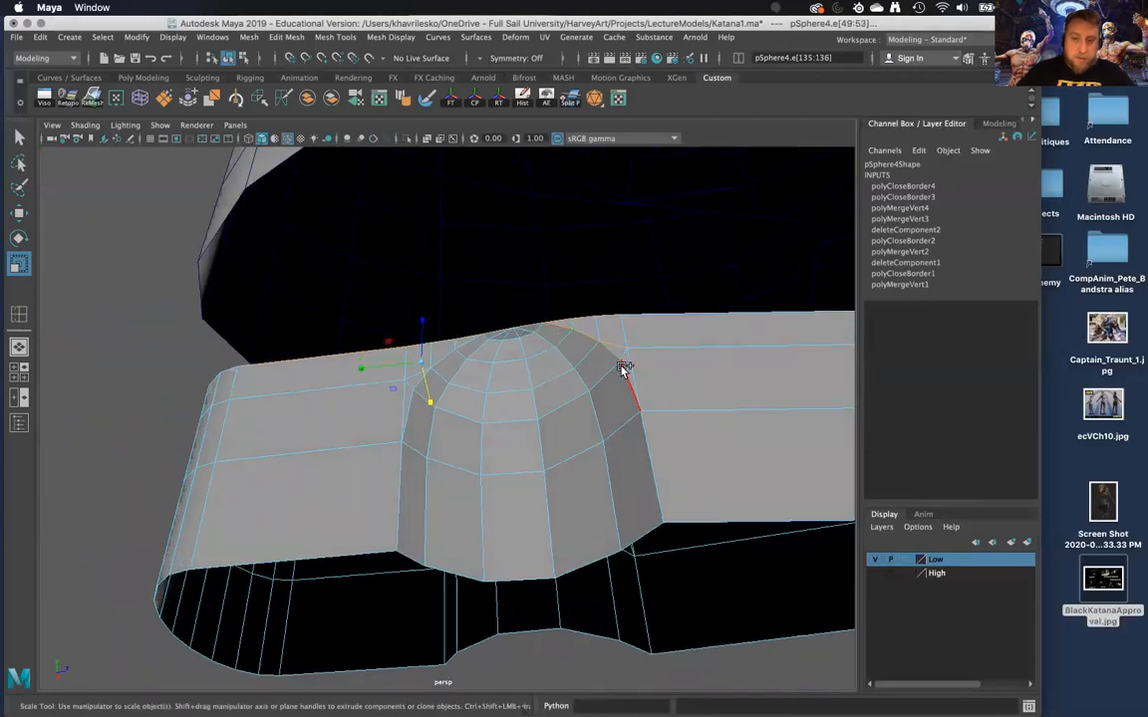
Try to flatten the selected wall and notch edges using the custom axis orientation
left_click_drag(648, 444, 626, 431, "alt")
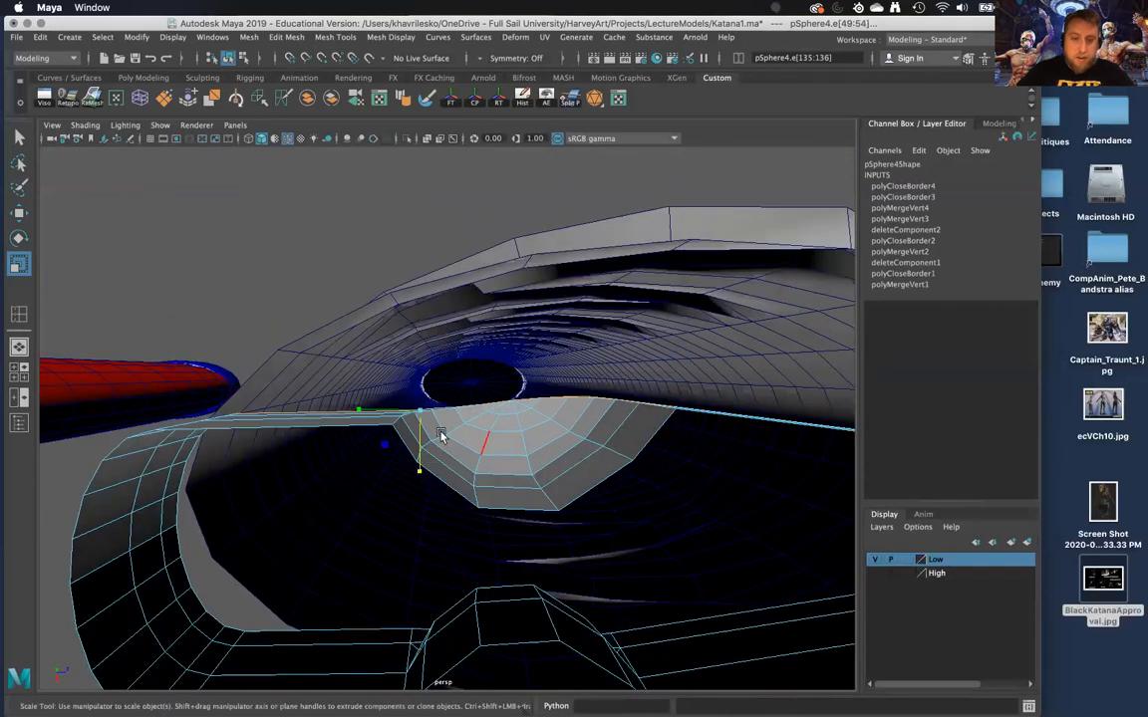
left_click_drag(419, 474, 431, 399)
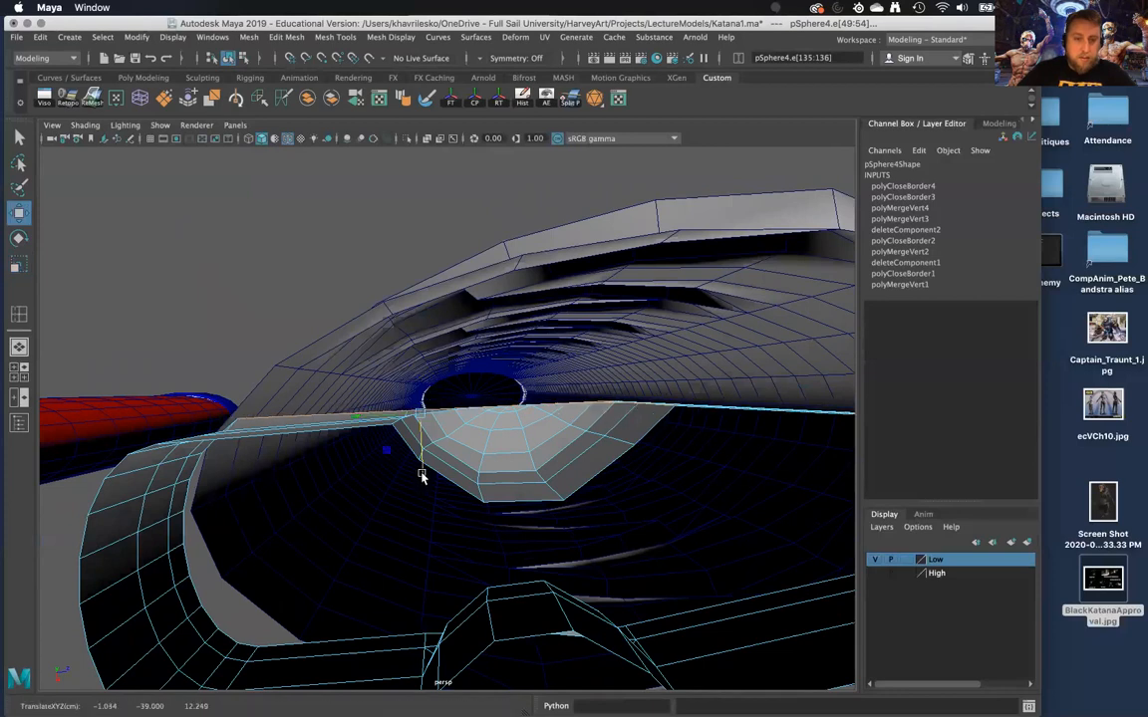
left_click_drag(440, 422, 442, 444, "alt")
key("d")
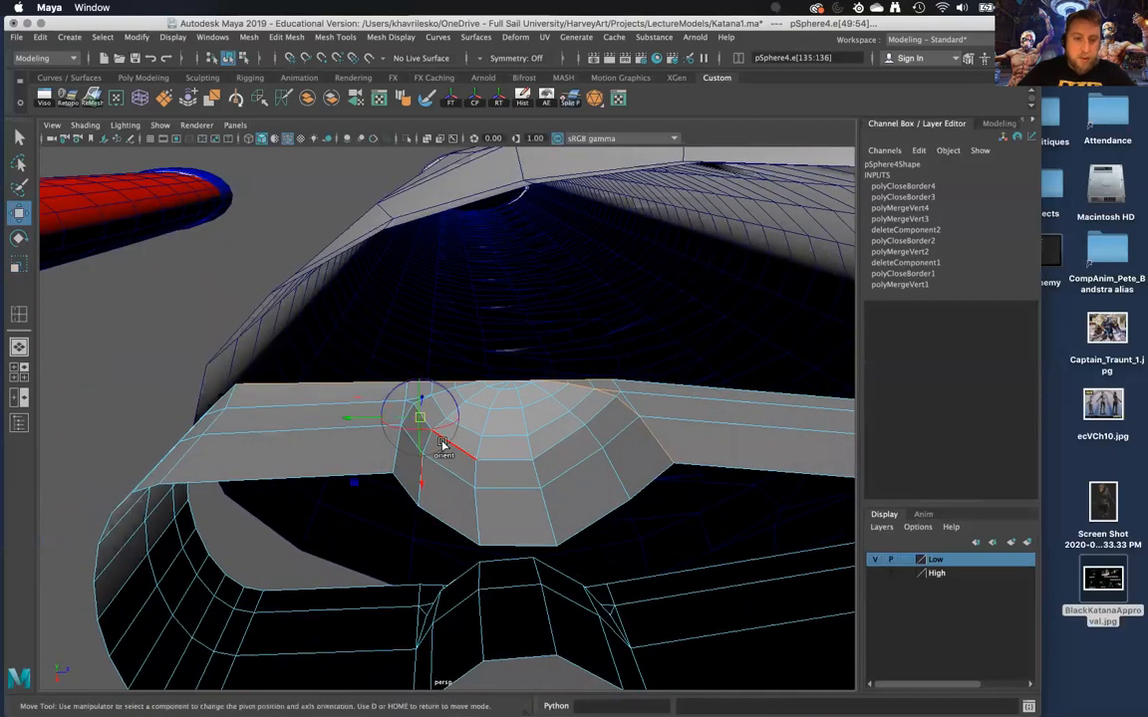
key("super+space")
left_click(318, 294)
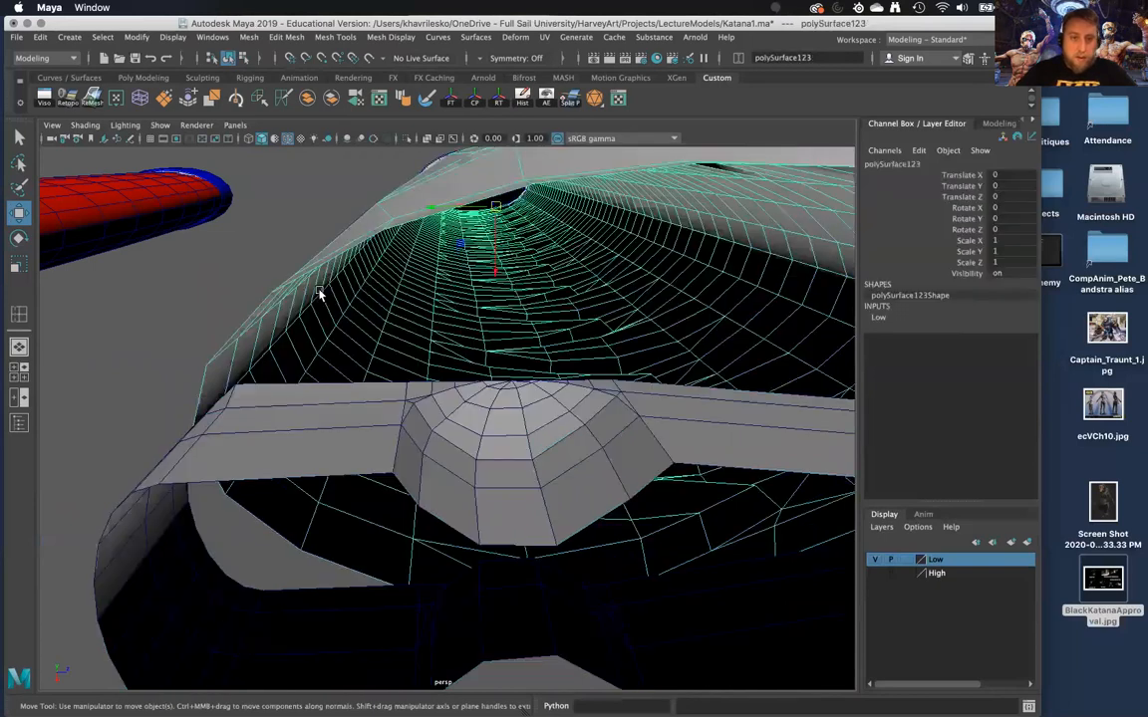
key("super+z")
key("super+z")
left_click_drag(422, 409, 348, 334, "alt")
Reset the Move tool's custom pivot and set its axis orientation to World
double_click(25, 217)
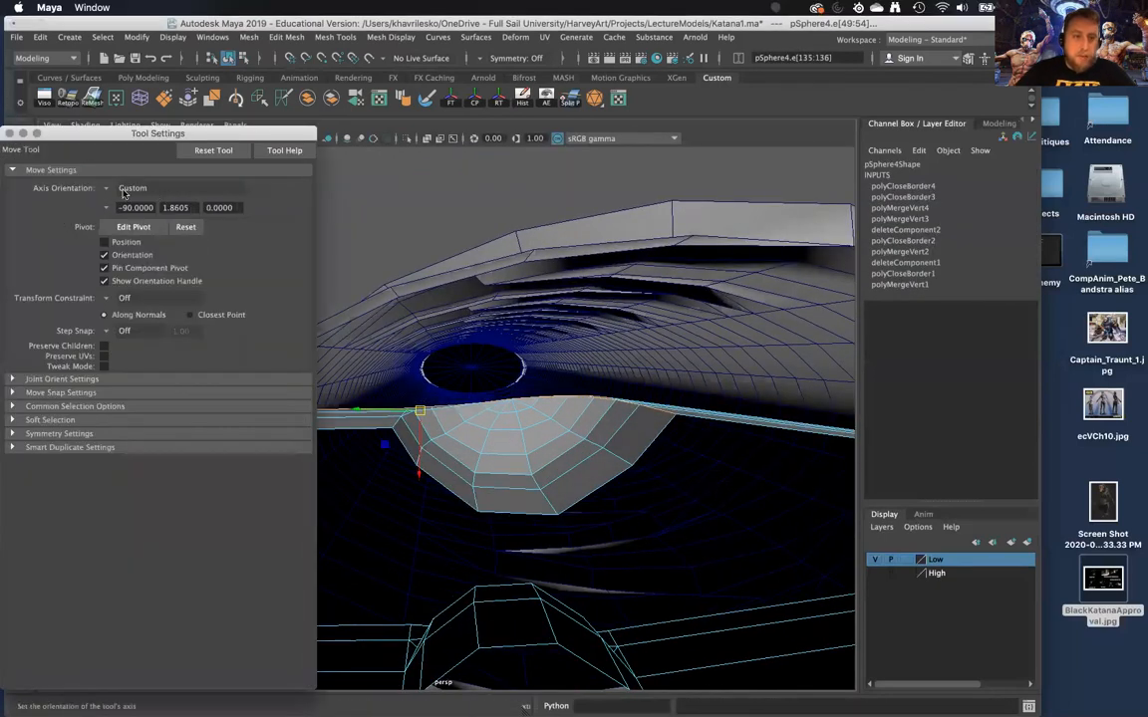
left_click(184, 228)
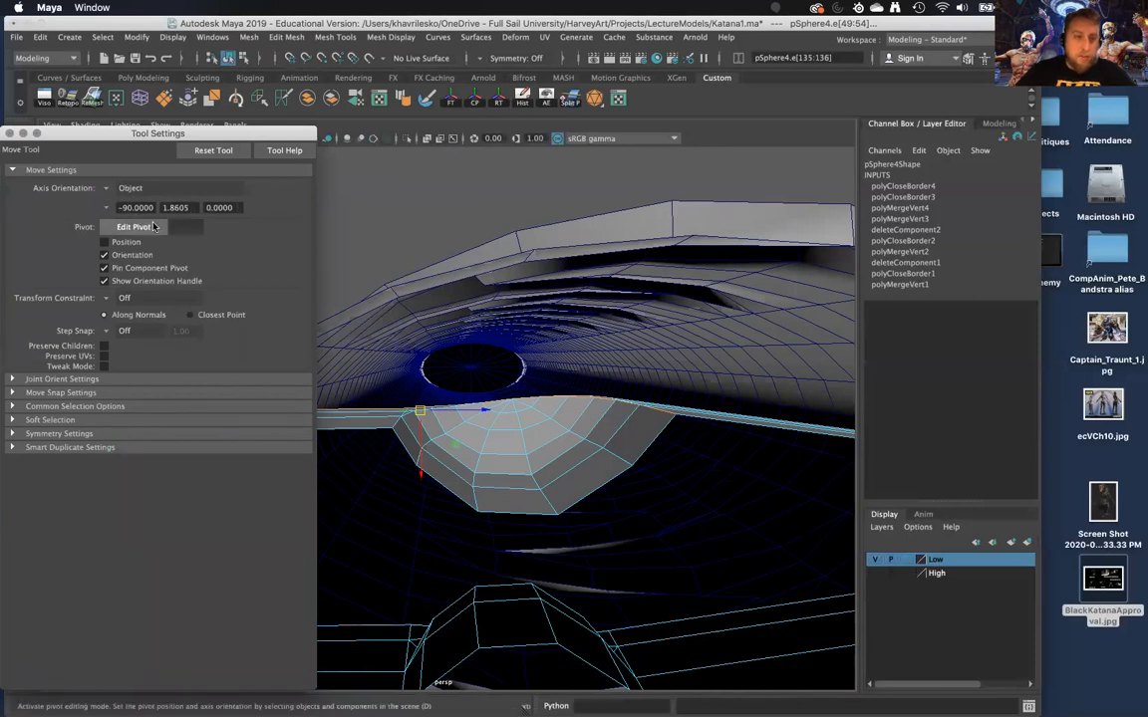
left_click(129, 194)
left_click(115, 205)
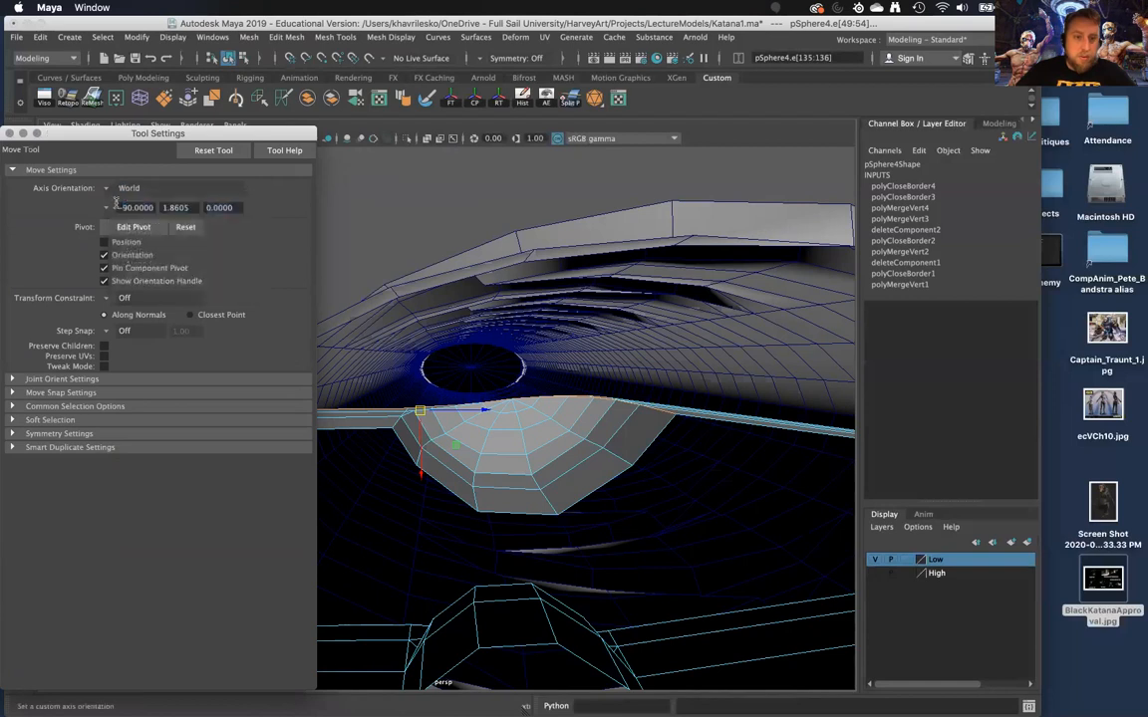
left_click(8, 132)
Set the Scale tool's axis orientation to World, flatten the selected notch edges along X, and move them into line with the wall
left_click_drag(378, 405, 401, 442, "alt")
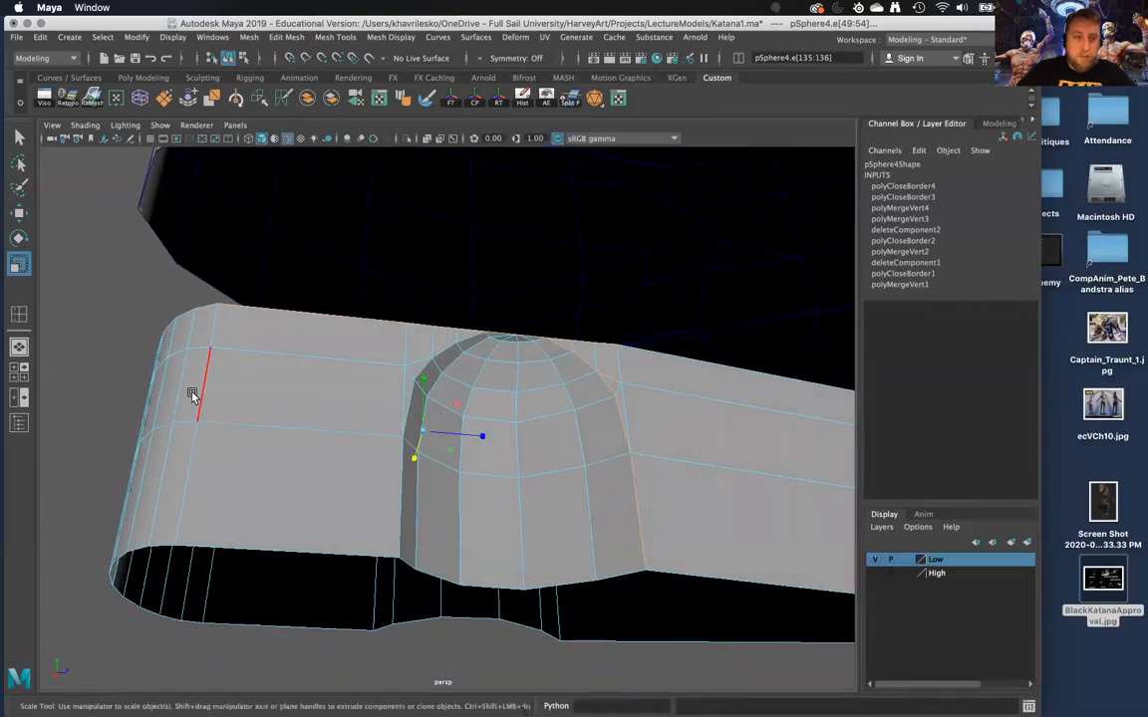
double_click(19, 266)
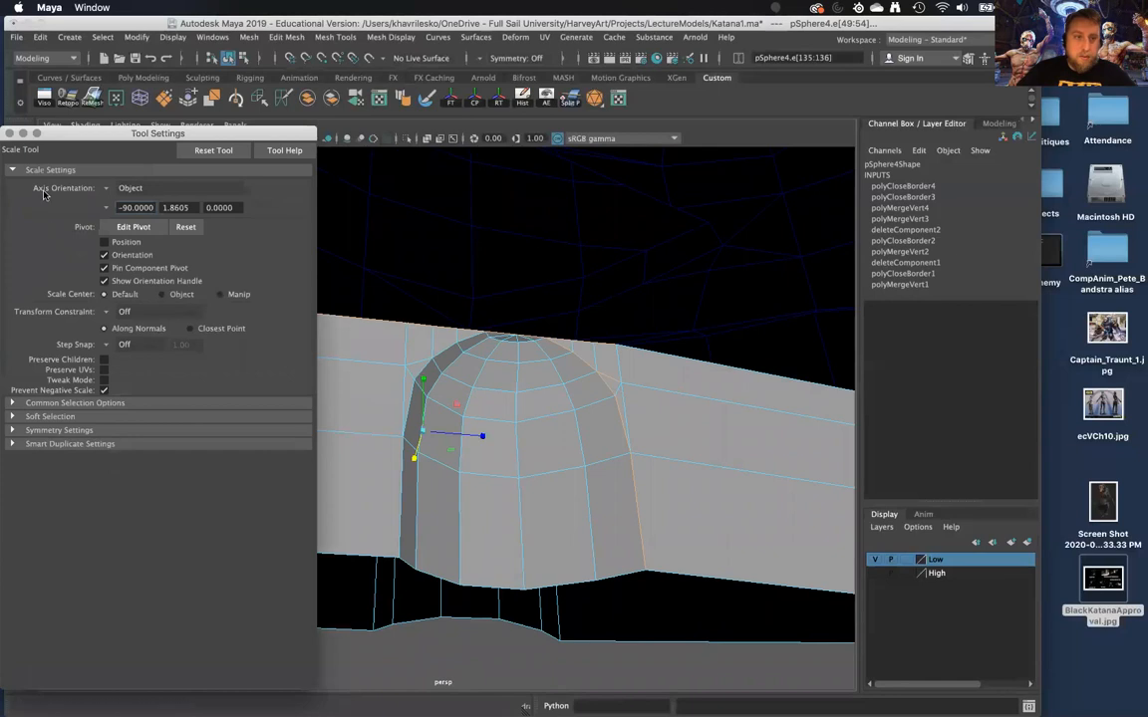
left_click(109, 189)
left_click(140, 203)
left_click_drag(409, 429, 423, 468, "alt")
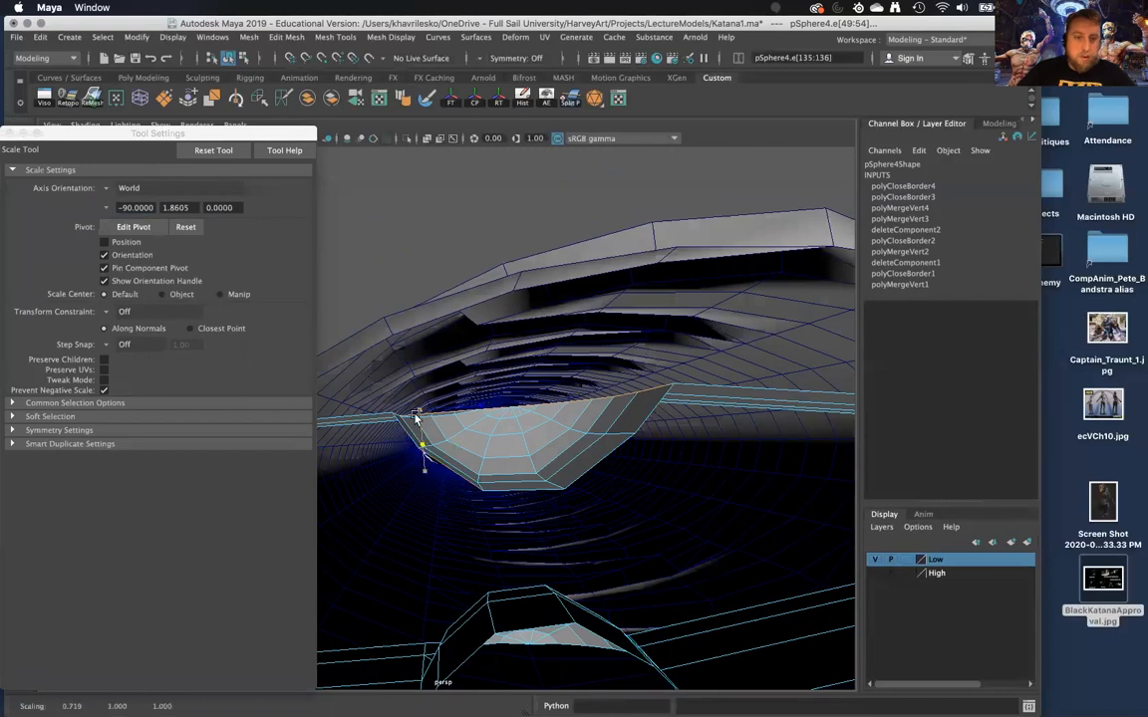
left_click(9, 133)
left_click_drag(389, 429, 420, 335, "alt")
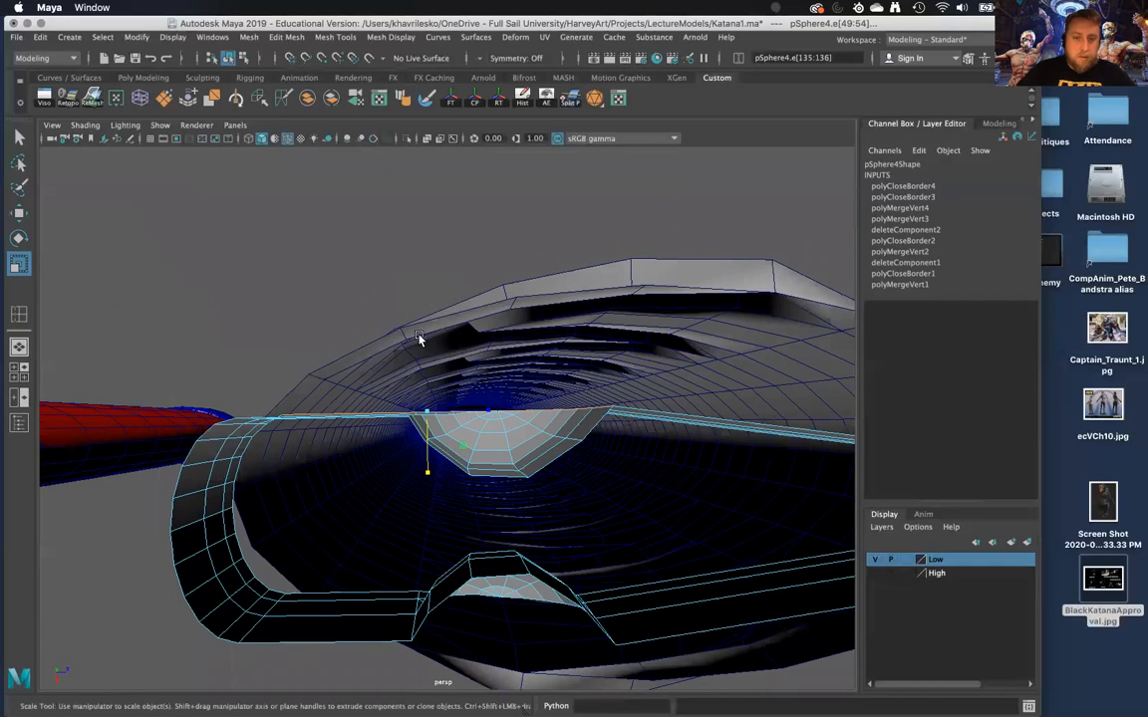
key("w")
left_click_drag(429, 472, 397, 543)
middle_click_drag(398, 543, 483, 470, "alt")
left_click_drag(484, 470, 530, 515, "alt")
Flatten the matching edges around the opposite wall's notch along X and move them into line with that wall
left_click(260, 360)
left_click_drag(288, 330, 271, 371, "alt")
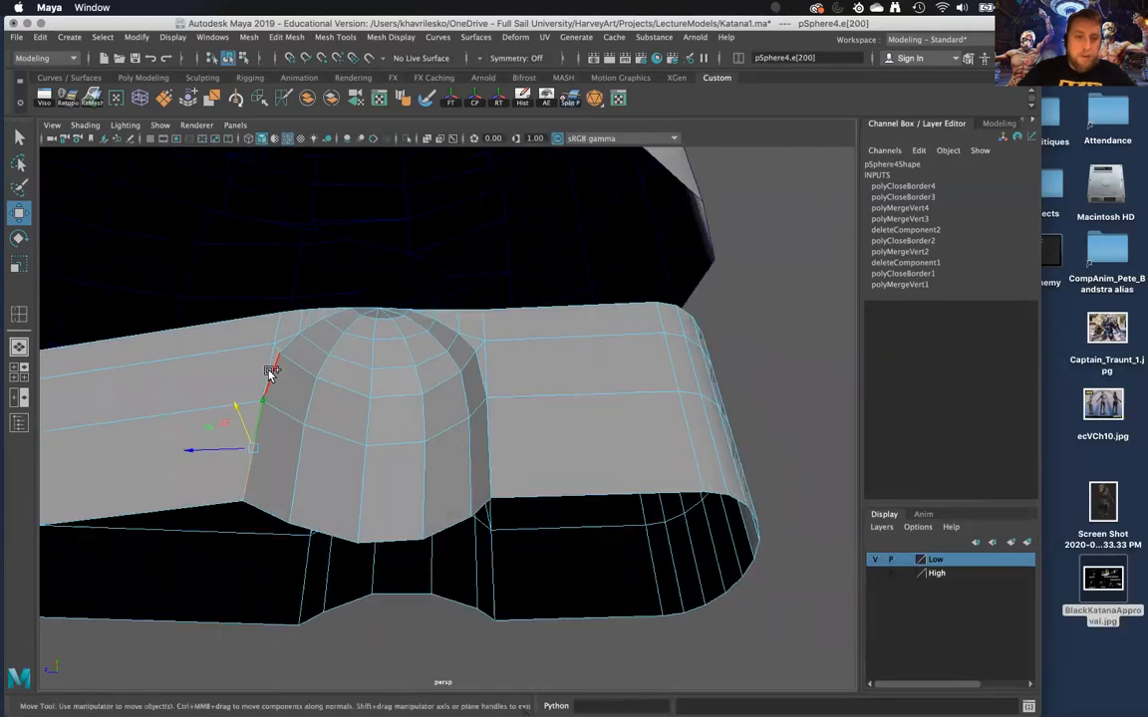
left_click(289, 339)
left_click(399, 315, "shift")
left_click(426, 311, "shift")
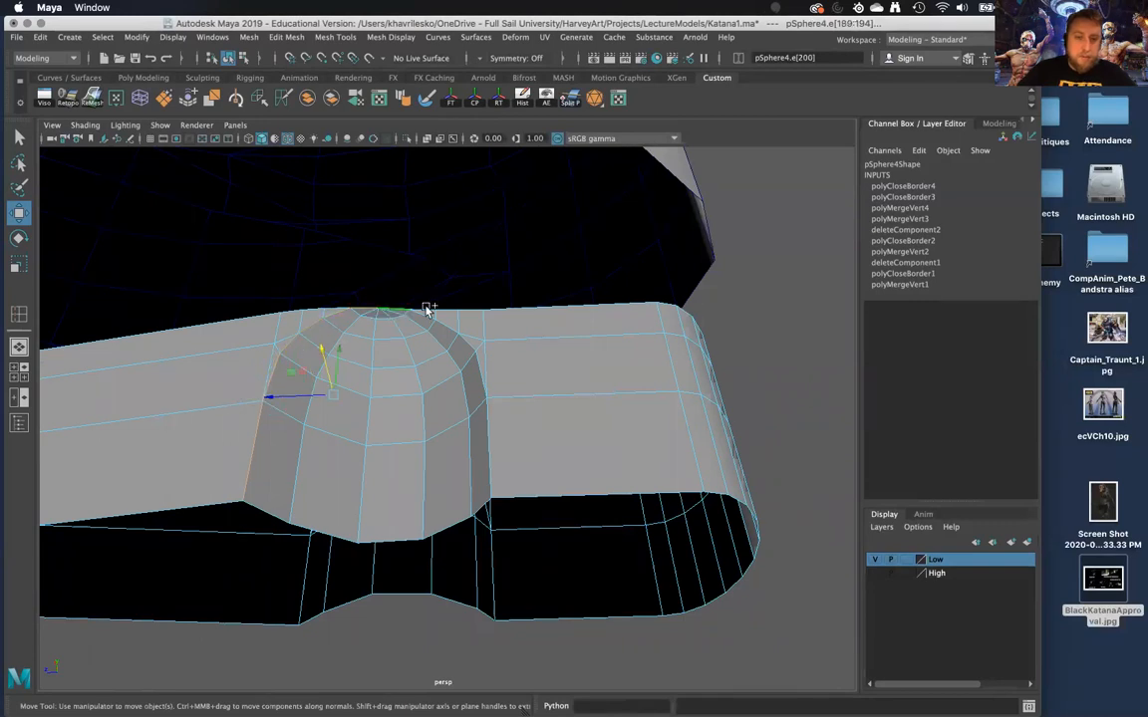
left_click_drag(518, 317, 418, 296, "alt")
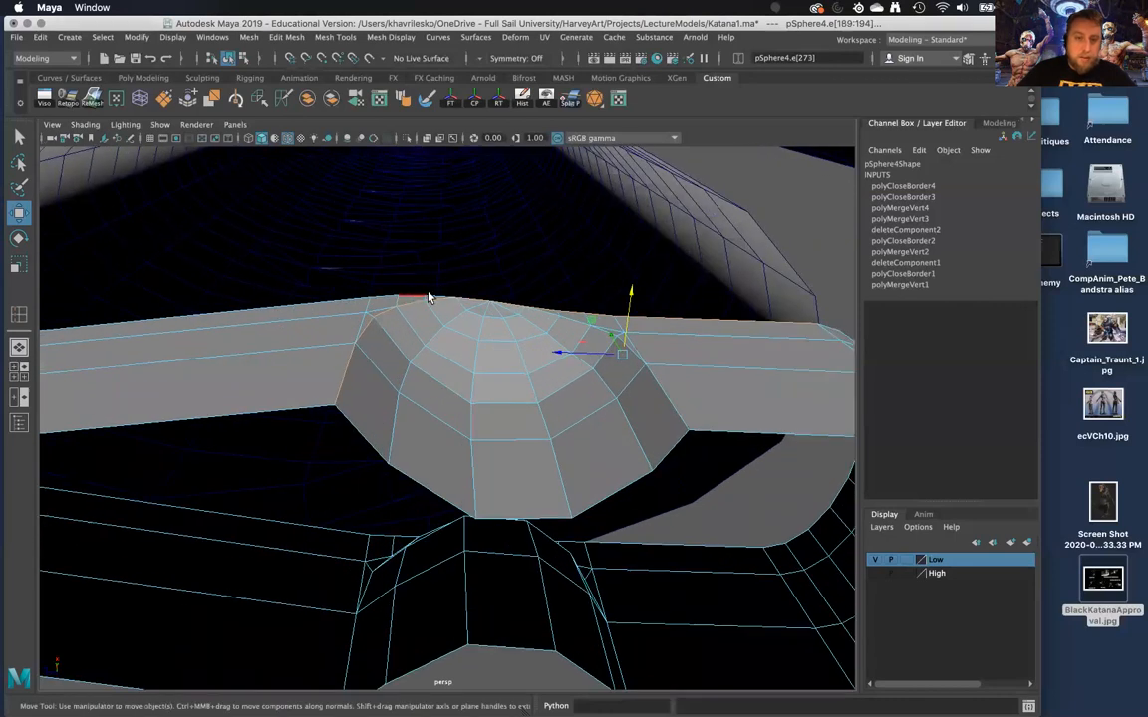
left_click_drag(407, 340, 389, 313, "alt")
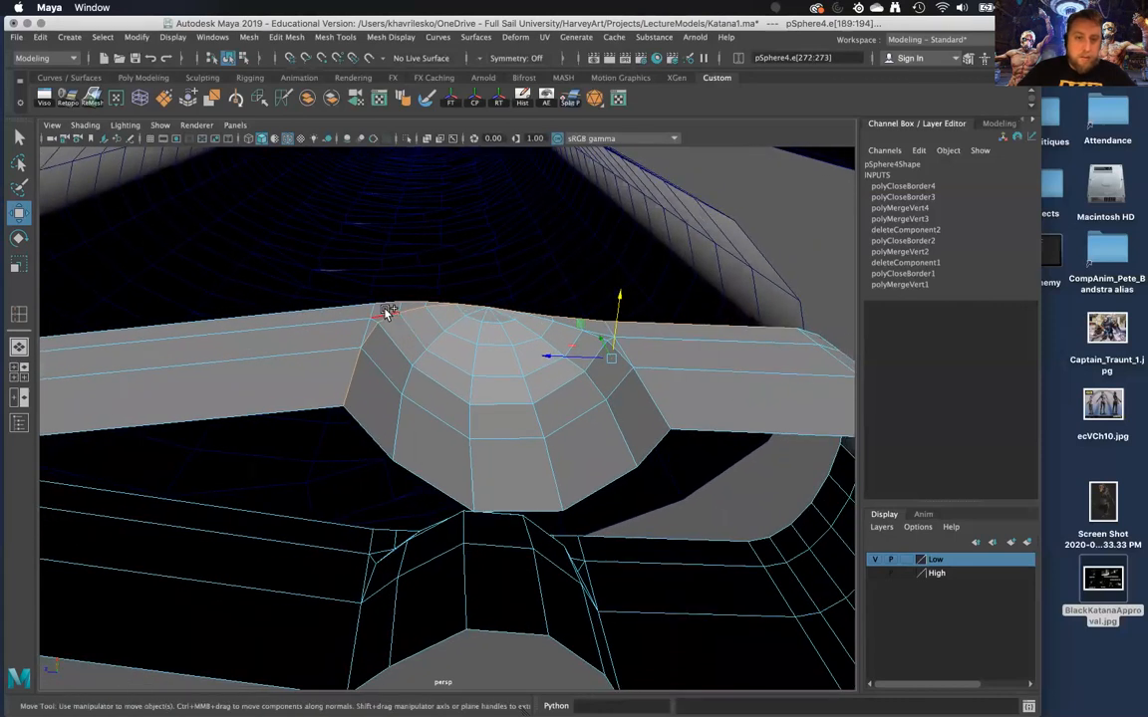
left_click_drag(413, 368, 438, 388, "alt")
key("r")
left_click_drag(528, 307, 532, 418)
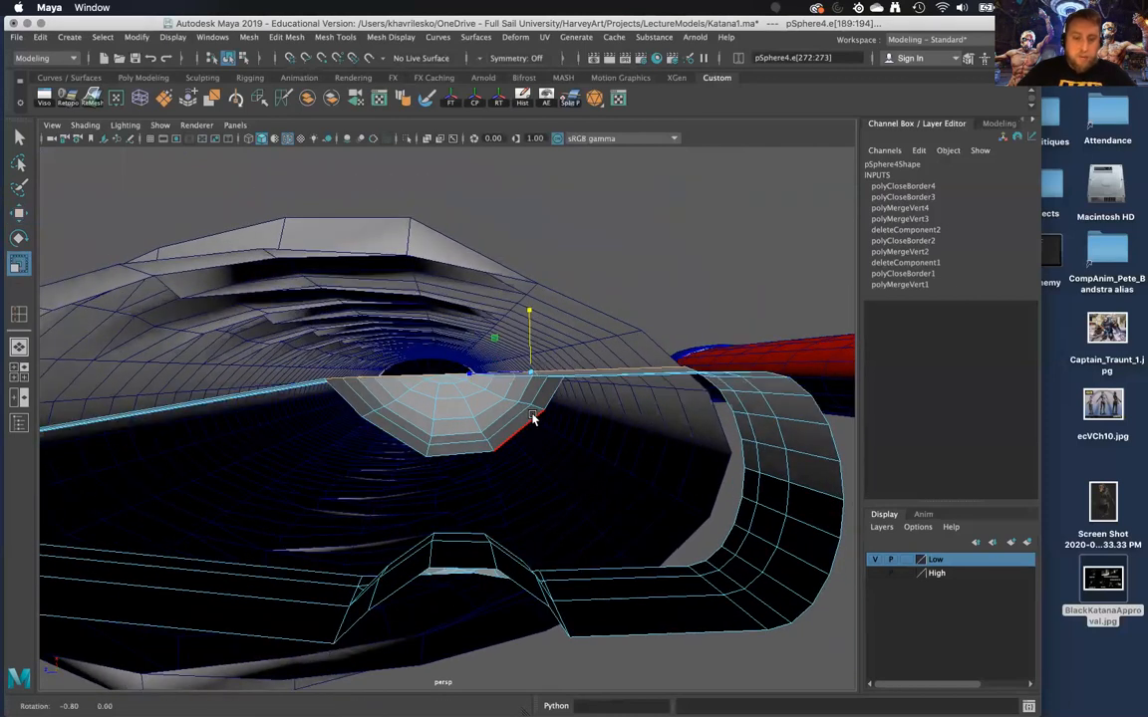
key("w")
left_click_drag(528, 310, 535, 340)
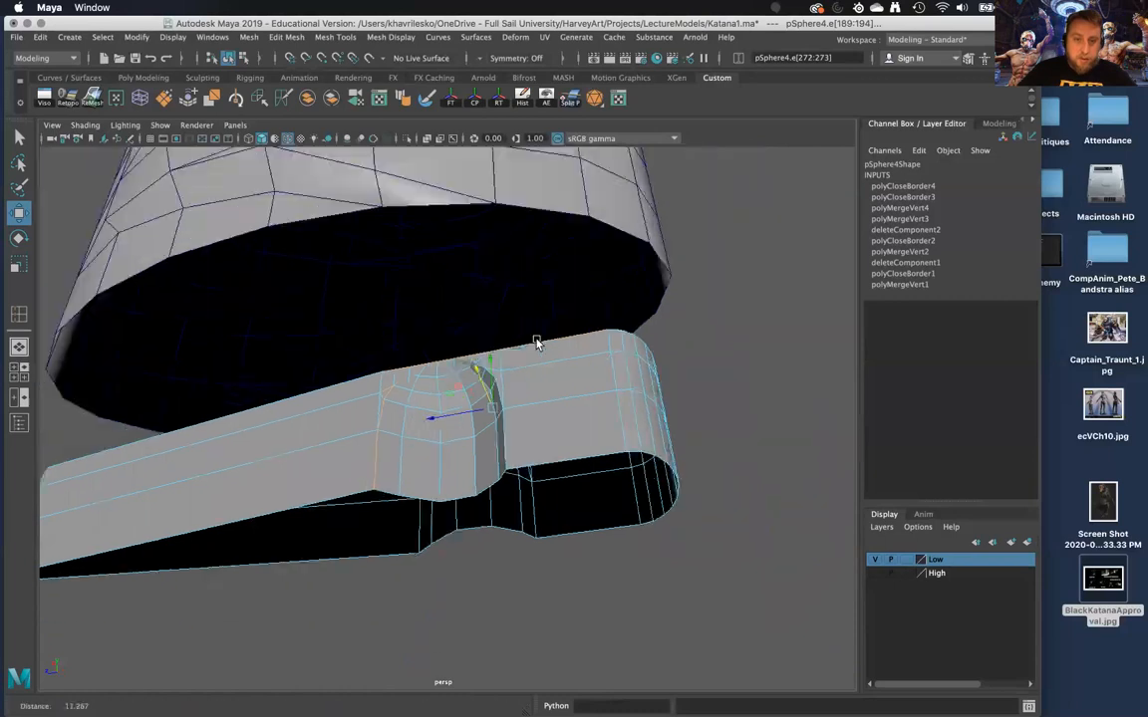
Examine the end piece's adjusted walls and notches from several sides in object mode
right_click_drag(561, 326, 648, 307)
left_click(706, 388)
left_click_drag(705, 388, 531, 412, "alt")
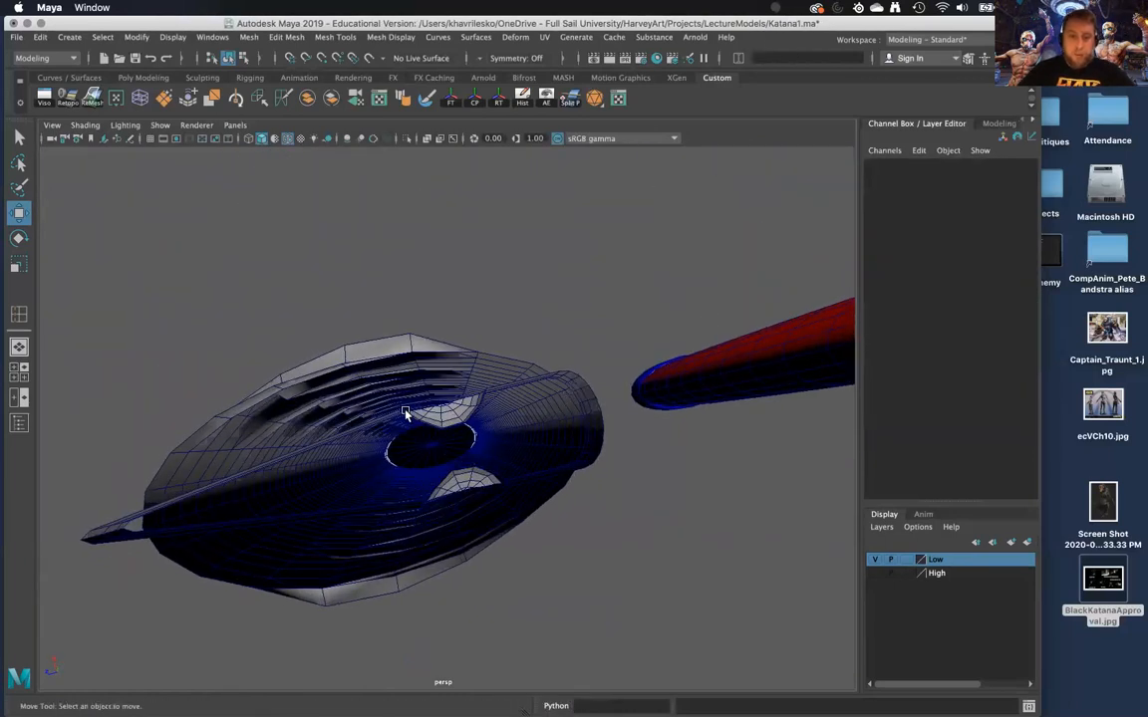
left_click_drag(313, 450, 606, 496, "alt")
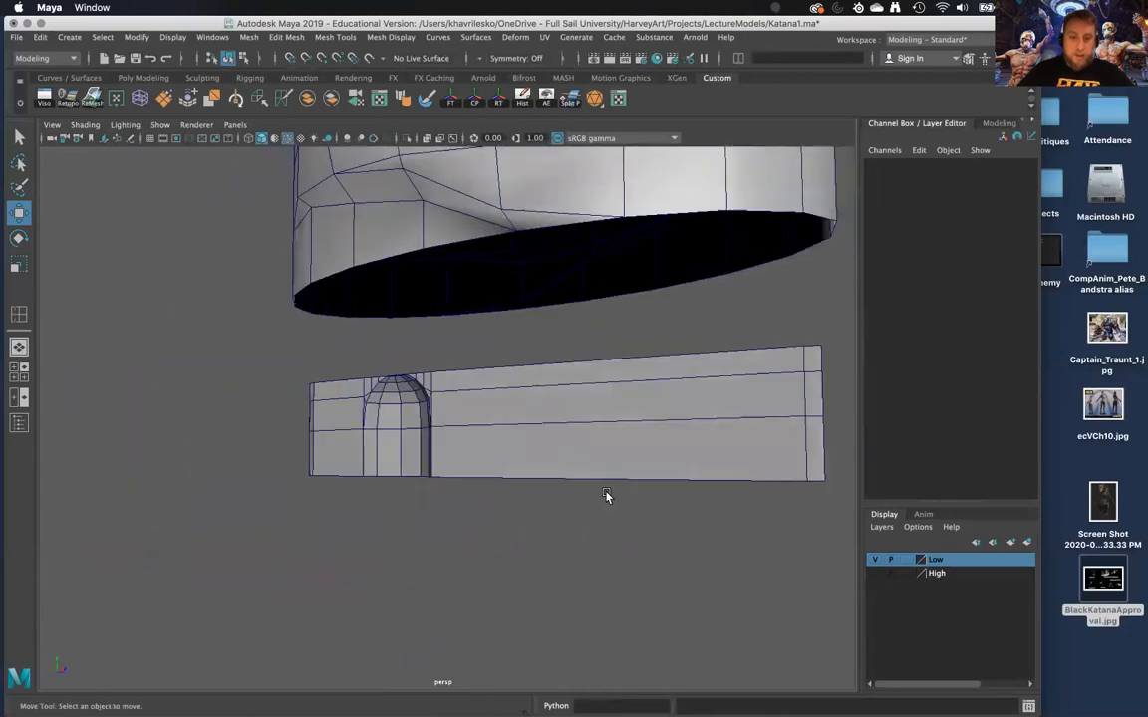
right_click_drag(533, 327, 602, 305)
left_click_drag(594, 345, 698, 302, "alt")
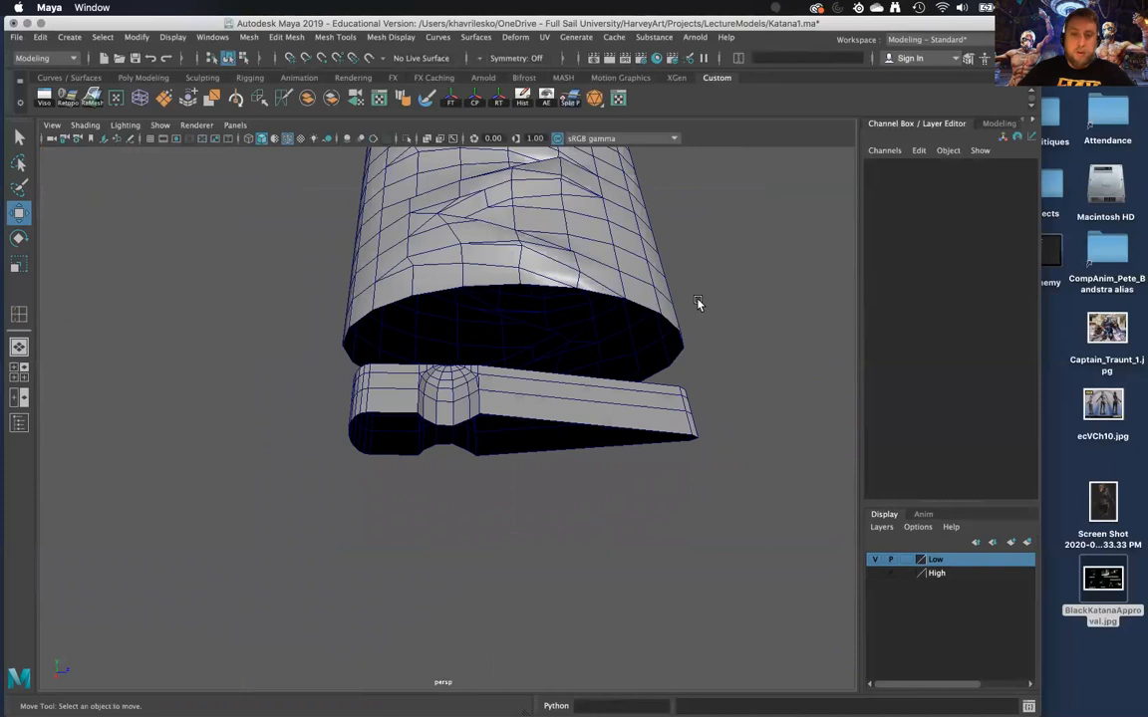
left_click_drag(691, 384, 661, 436, "alt")
right_click_drag(564, 431, 618, 310)
left_click_drag(545, 409, 495, 389, "alt")
Select the border edges around the end piece's open lower end
left_click(507, 377)
mouse_move(479, 326)
right_mouse_down()
mouse_move(475, 277)
mouse_move(529, 300)
right_mouse_up()
left_click(571, 375)
right_click_drag(484, 343, 485, 289)
left_click(519, 398)
left_click_drag(519, 398, 489, 351, "alt")
left_click(486, 358)
Try extruding the lower border edges, and undo the extrusion
right_click_drag(483, 356, 479, 402, "shift")
scroll(541, 487, "down", 10)
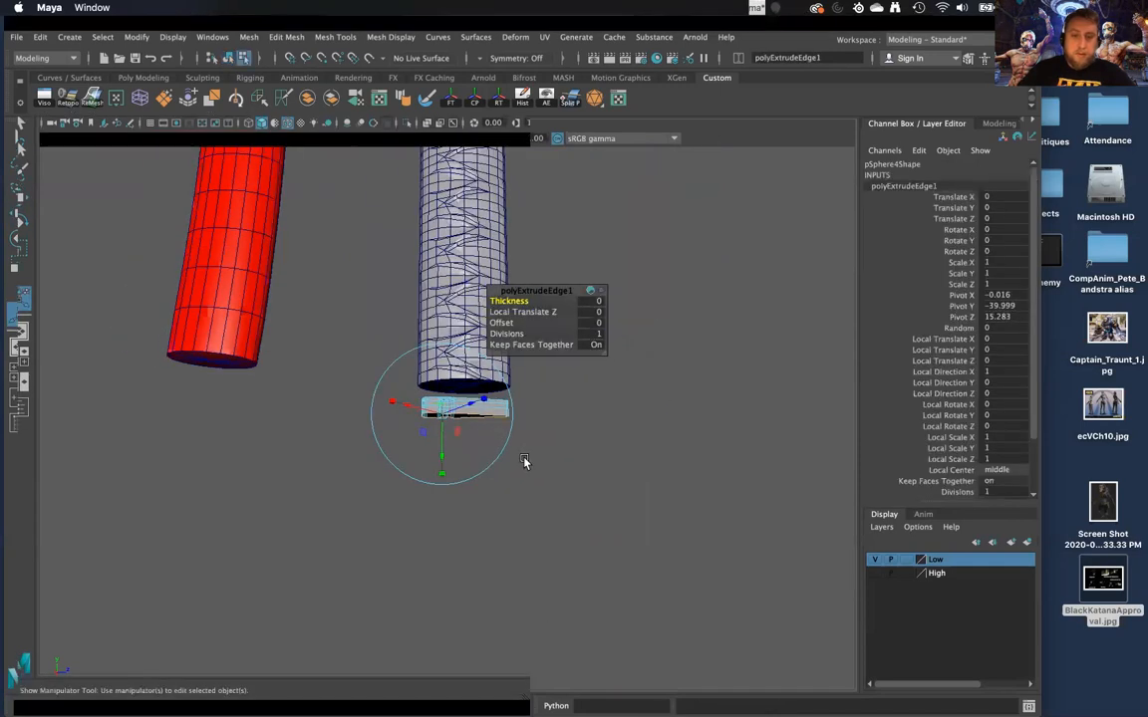
key("w")
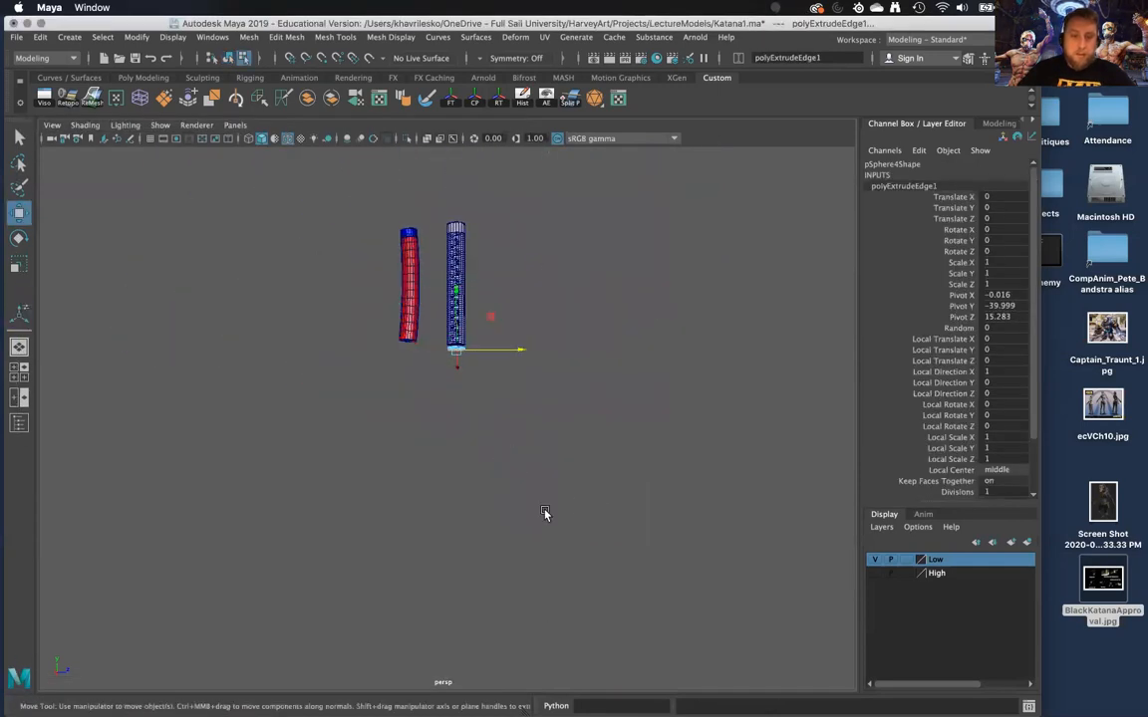
key("super+z")
key("super+z")
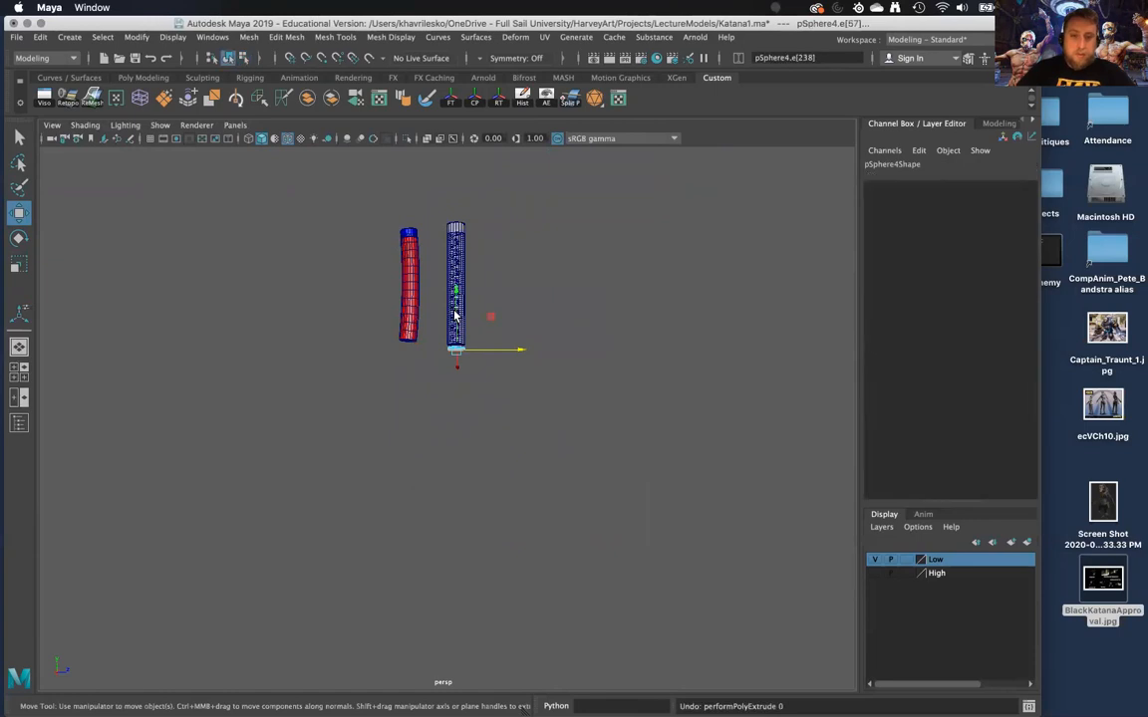
Extrude the end piece's lower border edges straight down by about 242 units to form the long blade length
scroll(465, 229, "up", 10)
scroll(580, 309, "down", 8)
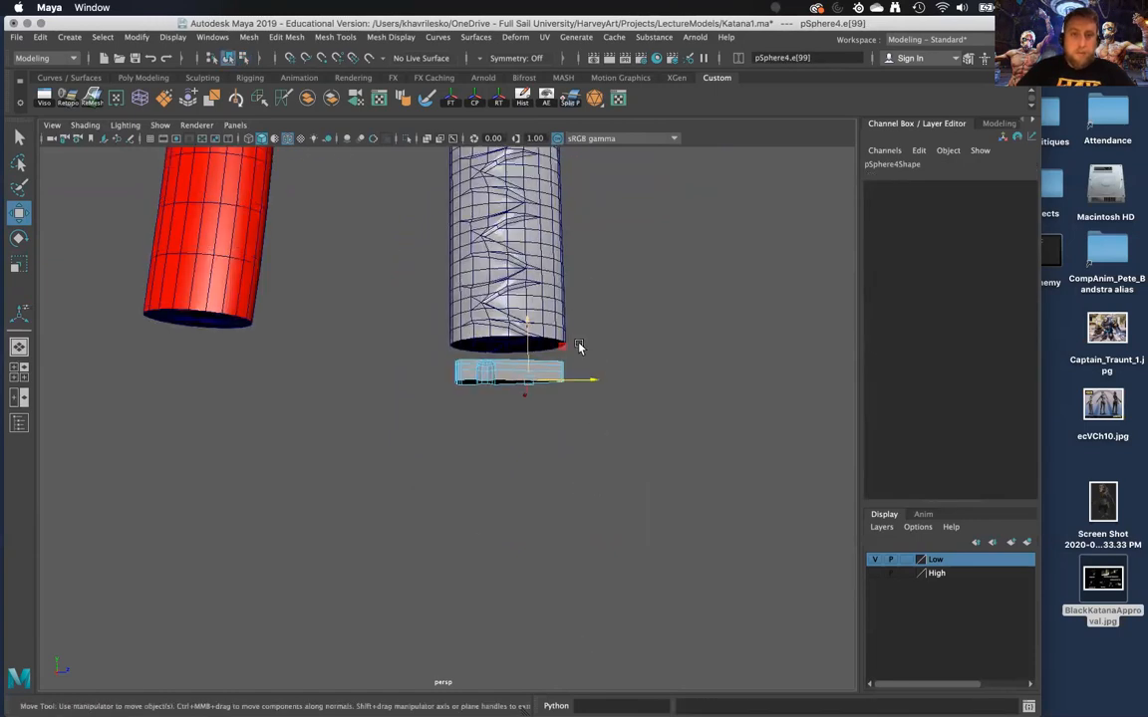
scroll(608, 279, "up", 6)
left_click(598, 345)
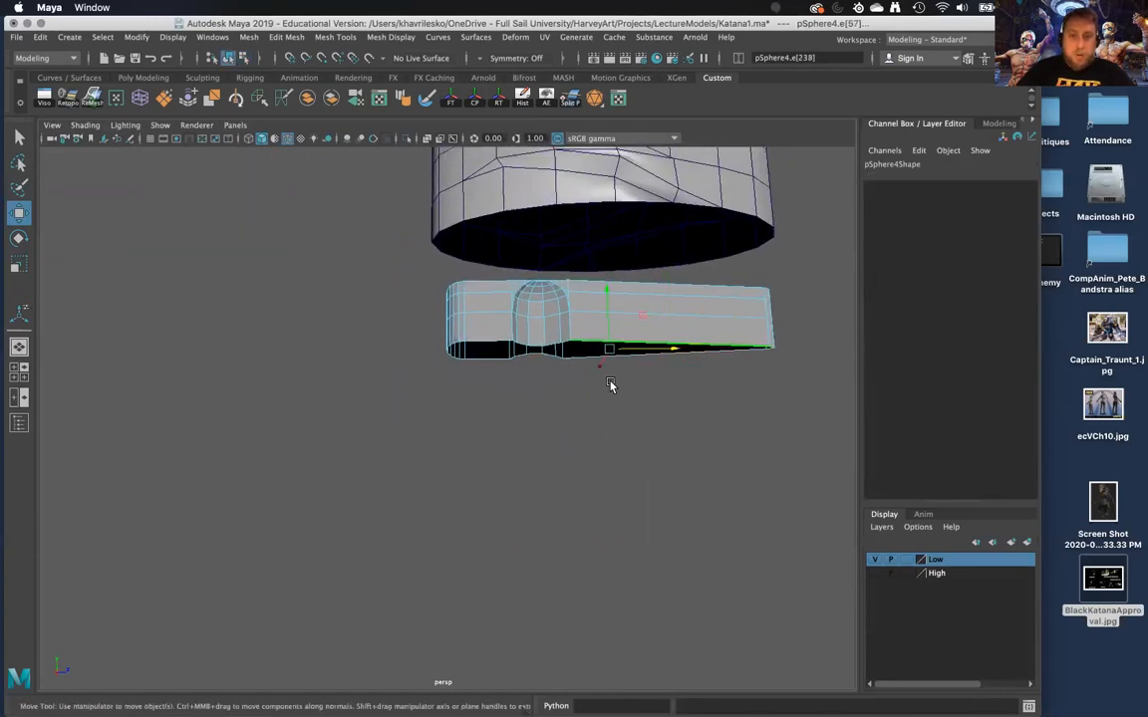
right_click_drag(564, 331, 648, 512, "shift")
scroll(478, 237, "down", 5)
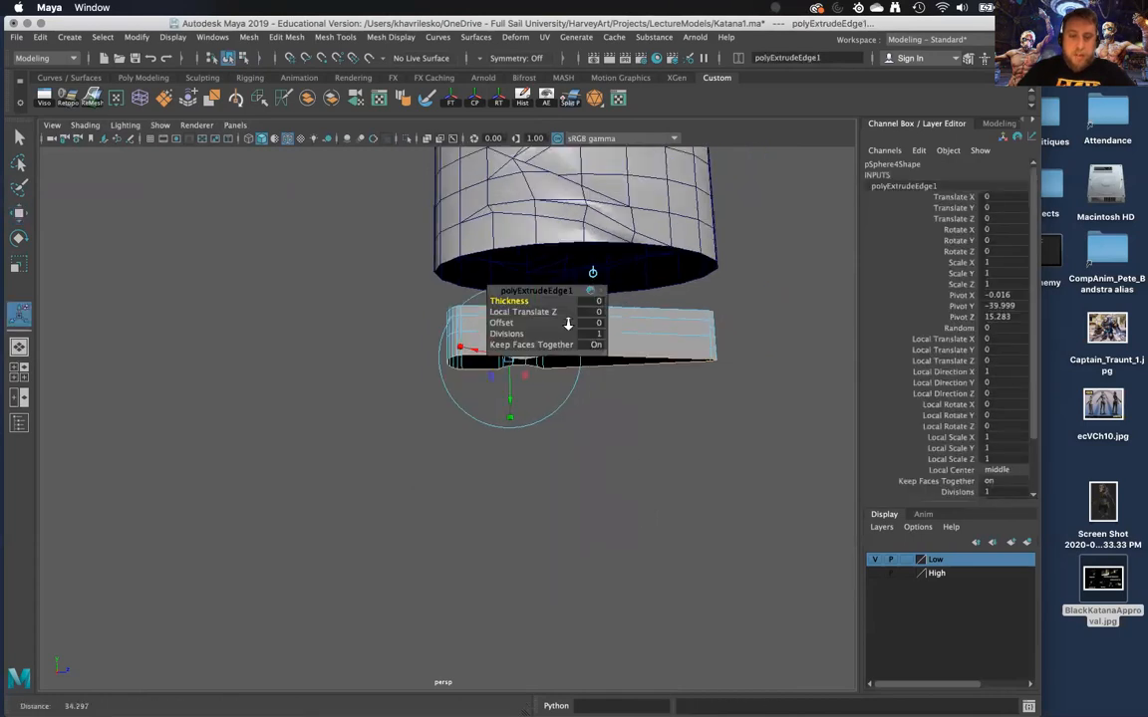
scroll(478, 238, "down", 6)
mouse_move(592, 454)
left_mouse_down("alt")
mouse_move(571, 465)
mouse_move(592, 460)
left_mouse_up("alt")
left_click_drag(446, 357, 428, 610)
scroll(452, 475, "down", 3)
middle_click_drag(453, 475, 453, 431, "alt")
scroll(453, 431, "down", 3)
scroll(453, 431, "up", 5)
left_click_drag(454, 431, 460, 669, "alt")
Set the long edge extrusion's divisions to 35
left_click_drag(431, 504, 735, 464, "alt")
scroll(703, 622, "up", 3)
left_click_drag(700, 616, 611, 457, "alt")
left_click(508, 334)
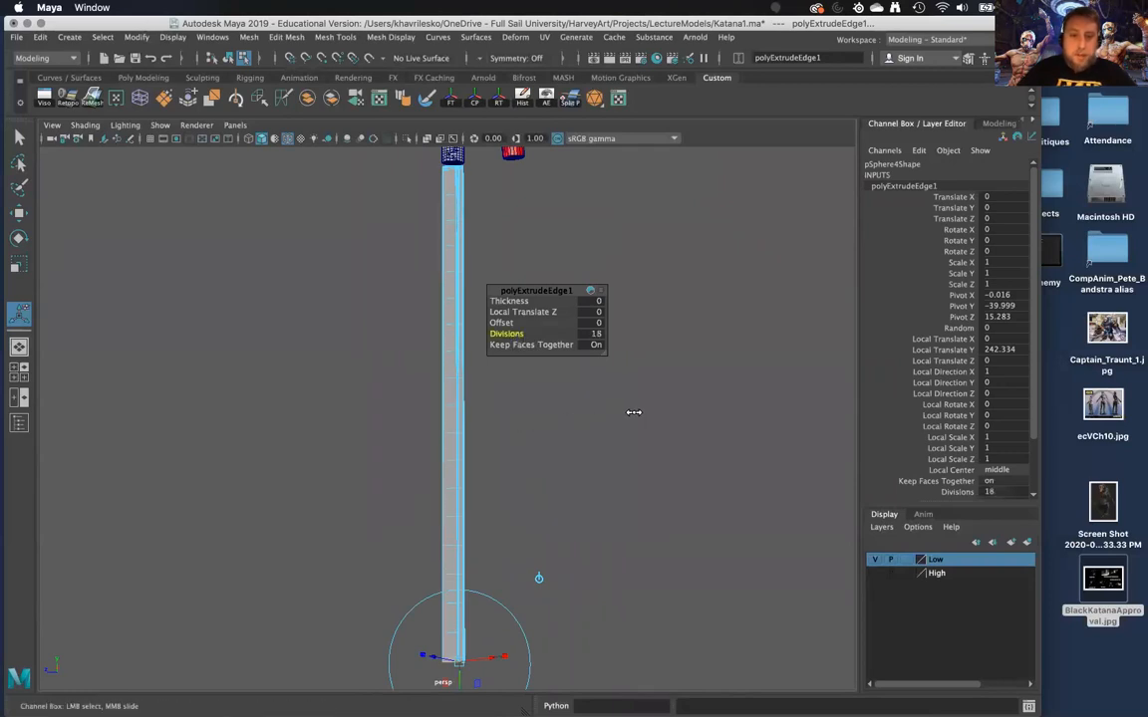
left_click_drag(796, 373, 796, 374)
left_click_drag(620, 458, 376, 384, "alt")
scroll(368, 469, "up", 4)
left_click(602, 335)
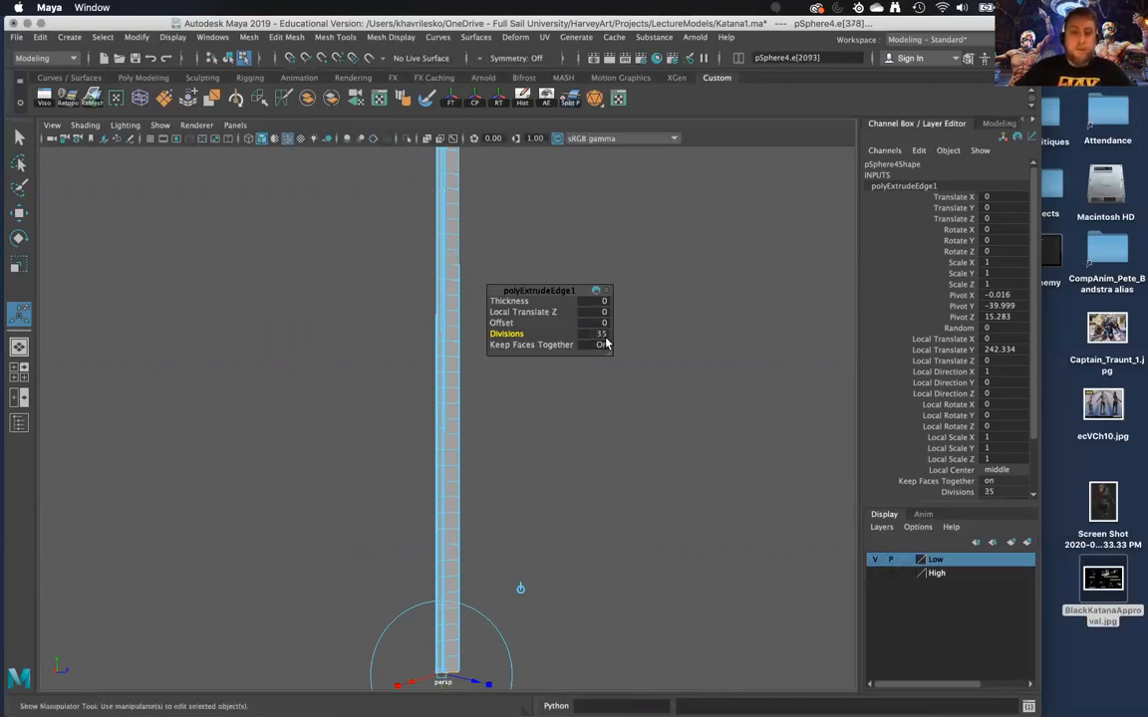
Dismiss the fatal error notice, close the crash report without sending it, and relaunch Maya
scroll(537, 515, "down", 5)
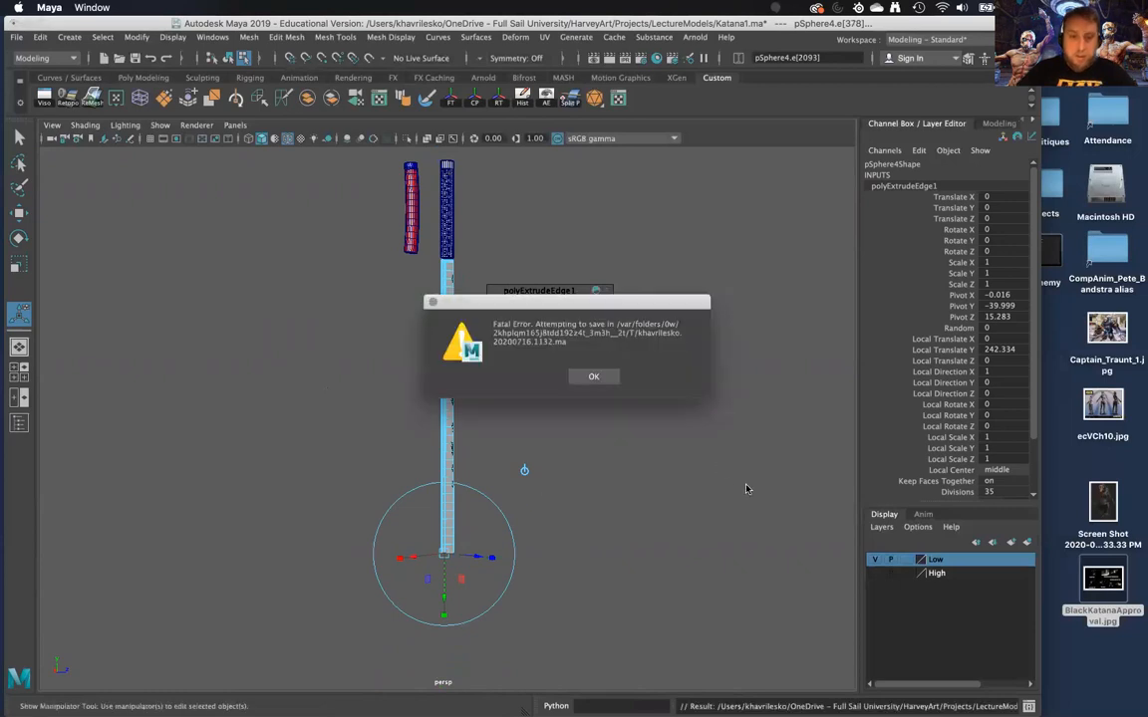
left_click(595, 376)
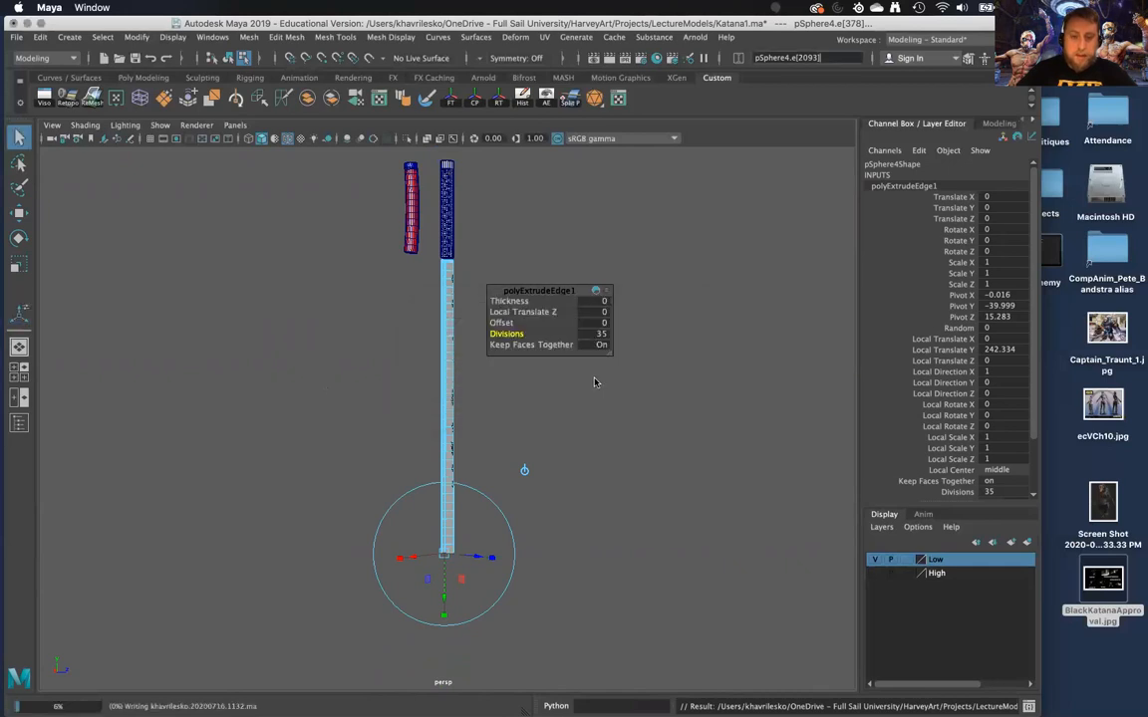
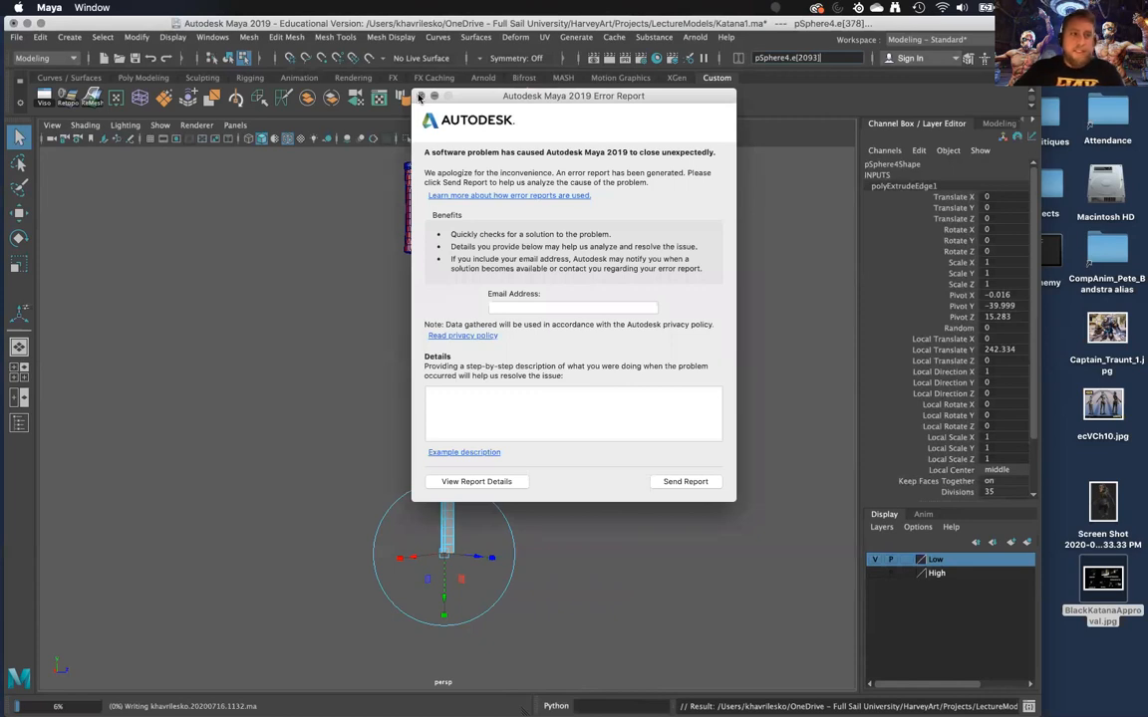
left_click(423, 97)
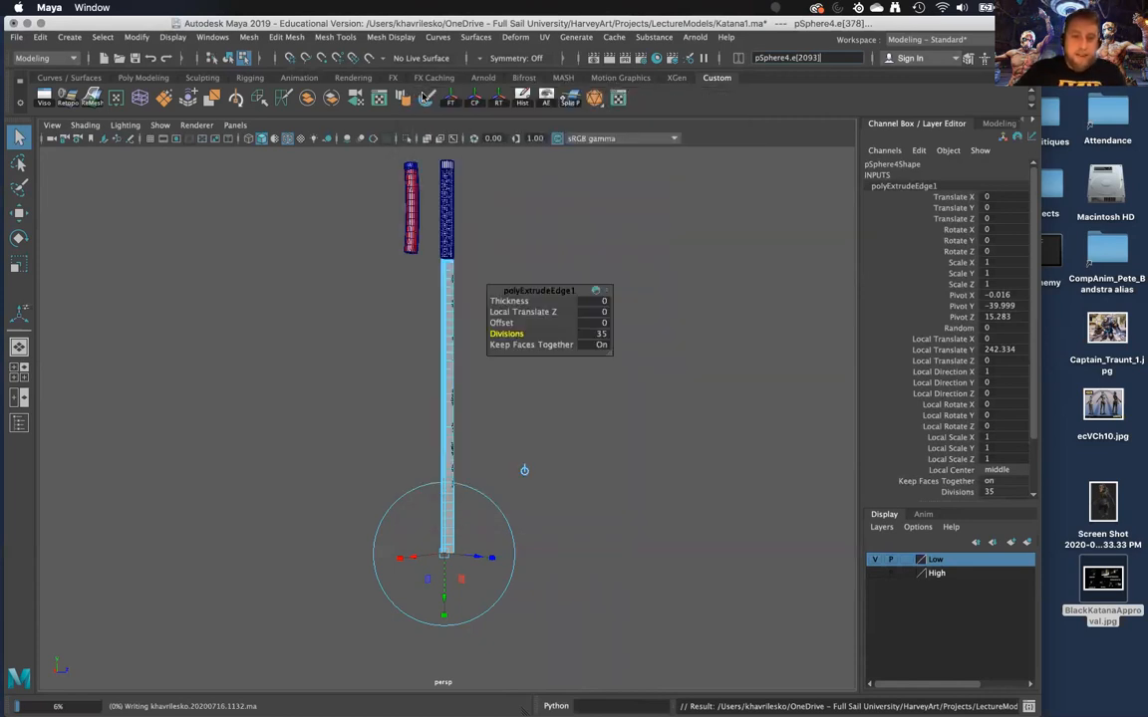
mouse_move(421, 695)
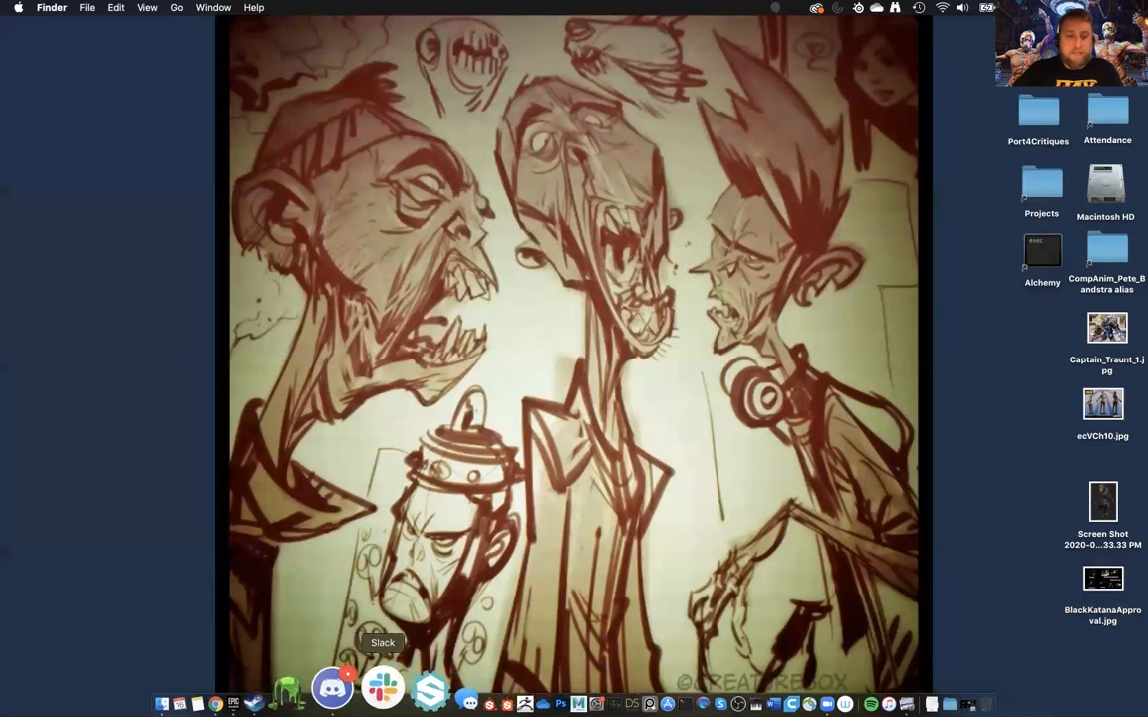
left_click(517, 697)
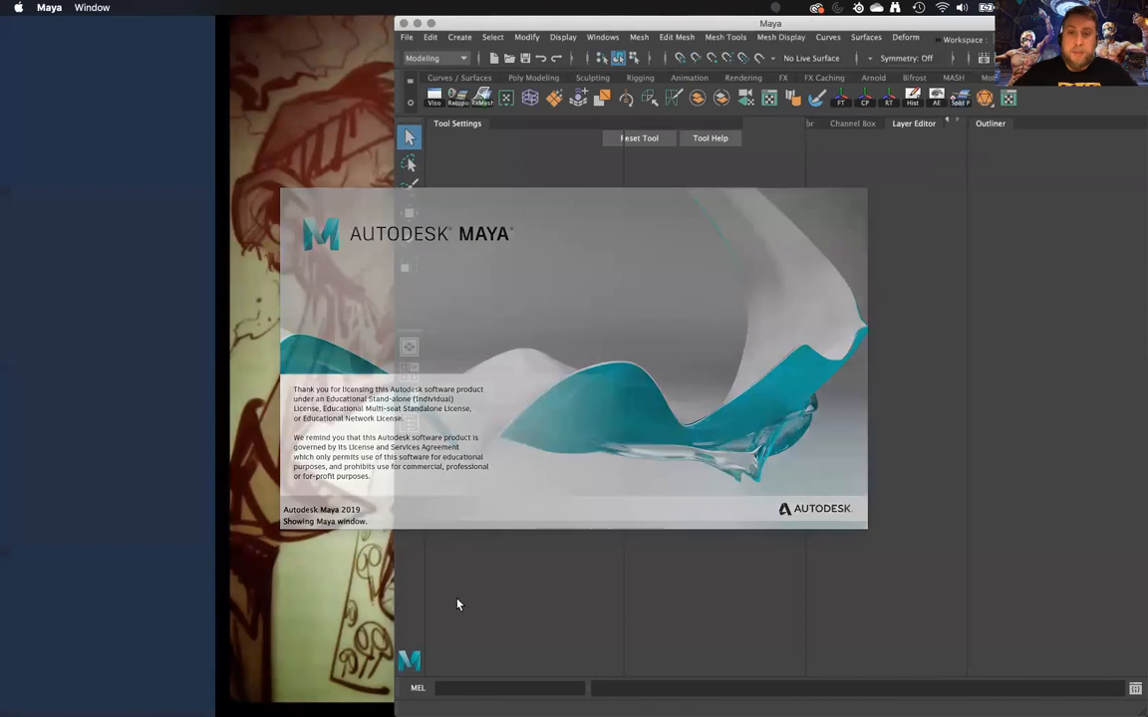
Bring the new Maya window into view and open the crash-recovered scene khavrilesko.20200716.1132.ma
left_click_drag(644, 20, 334, 20)
left_click_drag(844, 18, 1016, 18)
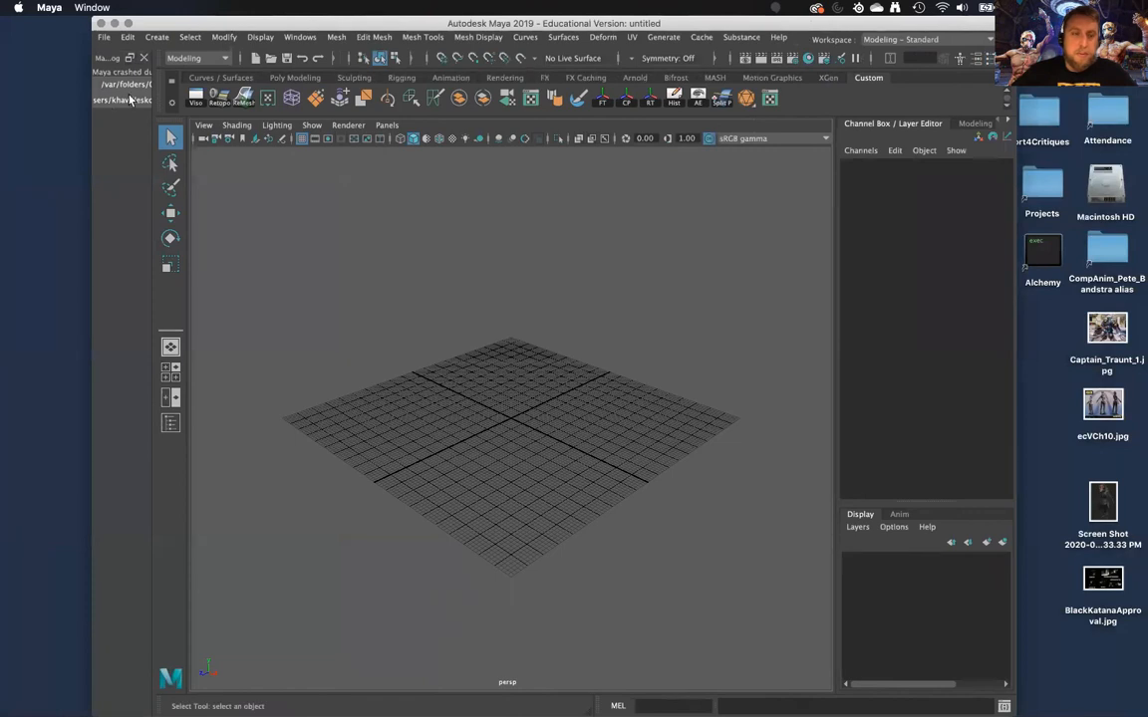
left_click_drag(156, 93, 172, 114)
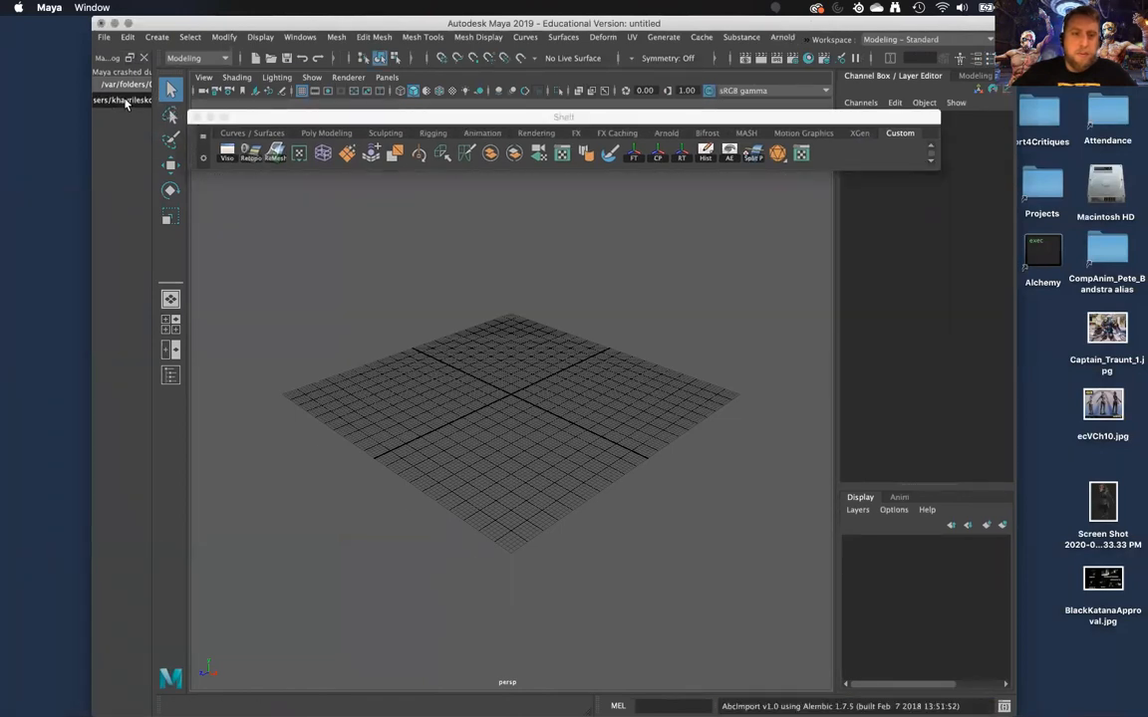
double_click(125, 88)
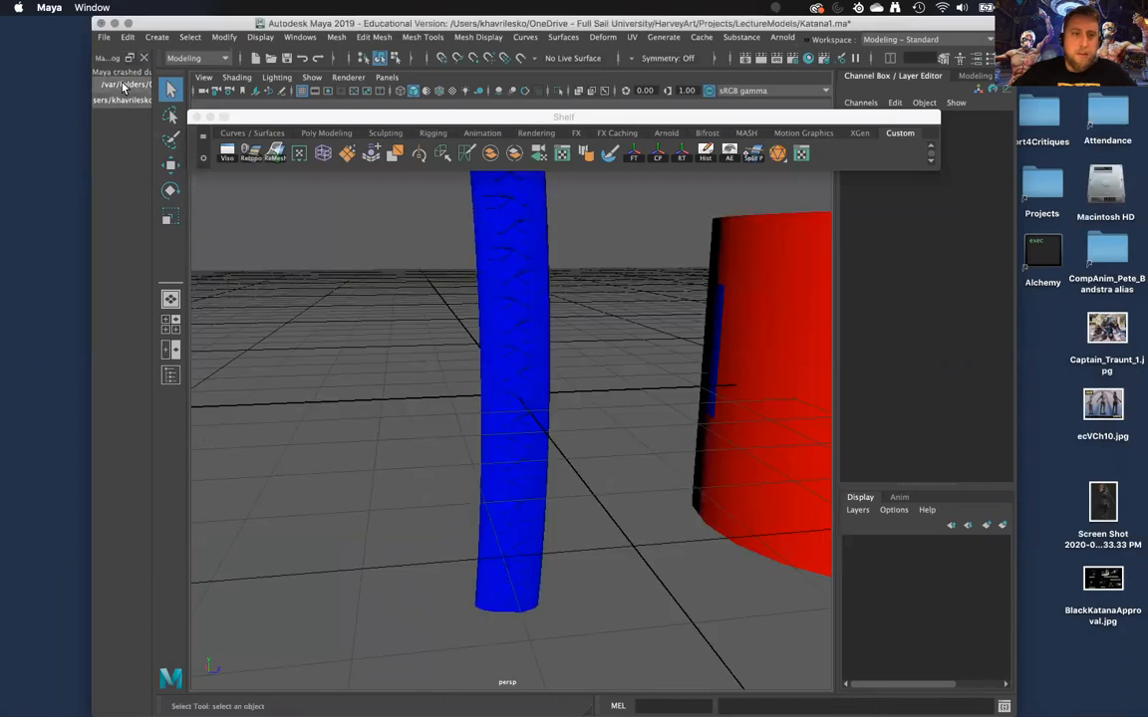
scroll(556, 344, "up", 10)
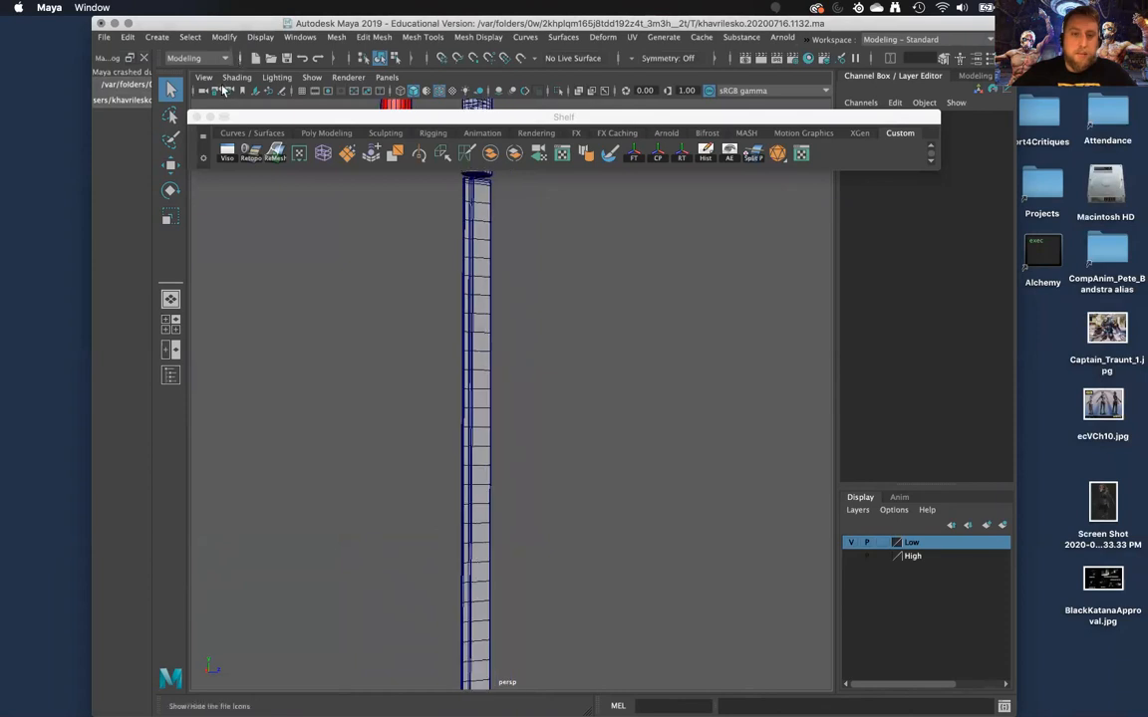
Re-dock the shelf, close the crash recovery log, and enlarge the window around the recovered katana
left_click_drag(243, 118, 237, 76)
left_click(143, 59)
left_click_drag(217, 24, 137, 24)
left_click_drag(945, 12, 1079, 14)
right_click_drag(755, 319, 579, 399, "alt")
middle_click_drag(579, 399, 645, 345, "alt")
left_click_drag(644, 345, 600, 349, "alt")
middle_click_drag(600, 349, 551, 447, "alt")
left_click_drag(551, 446, 596, 356, "alt")
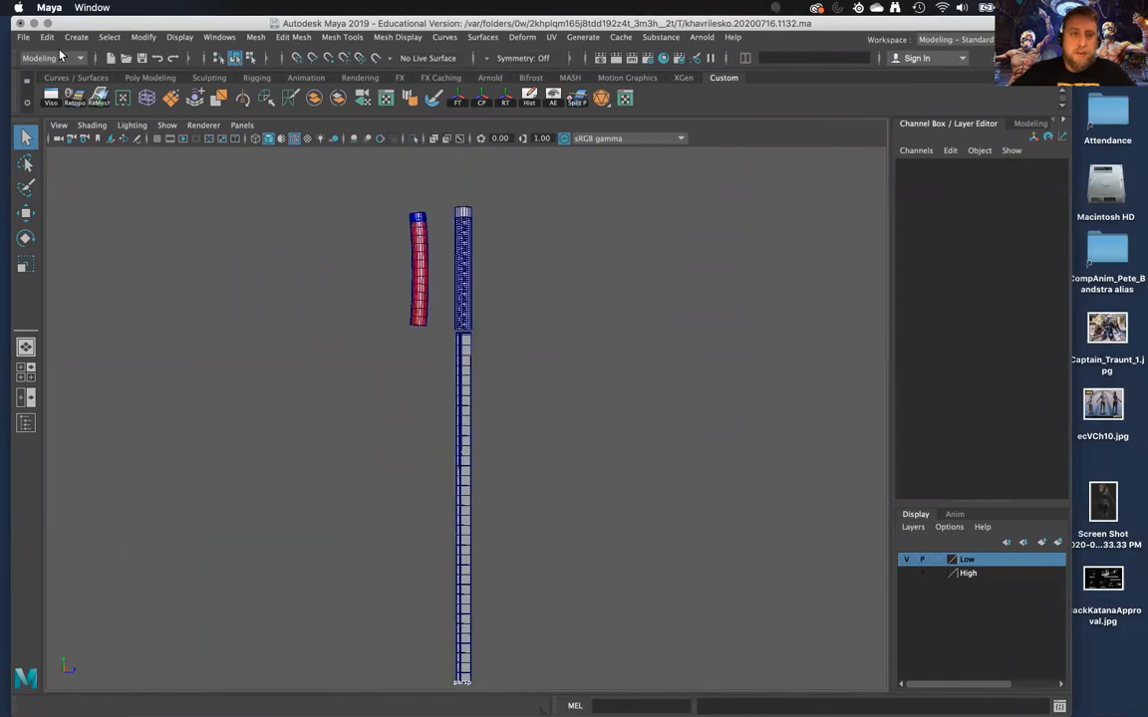
Save the recovered scene as Katana2.ma in the LectureModels folder, without replacing Katana1.ma
left_click(21, 38)
left_click(70, 100)
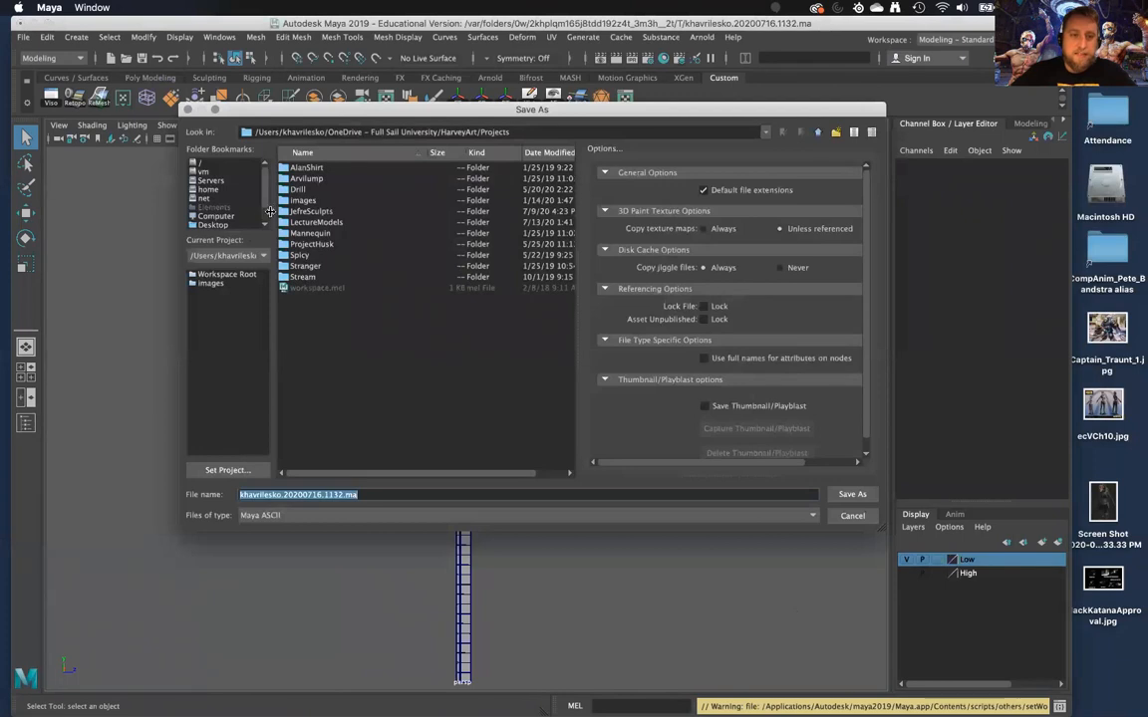
double_click(309, 222)
double_click(311, 200)
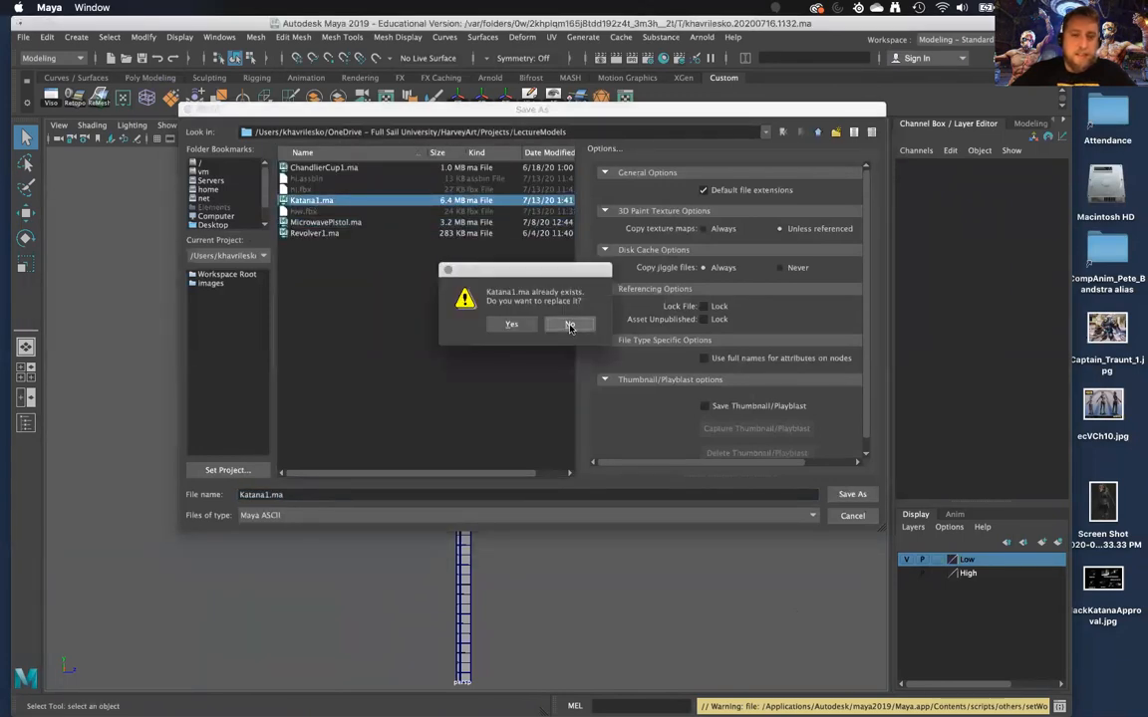
left_click(569, 325)
left_click(271, 495)
key("BackSpace")
type("2")
key("Return")
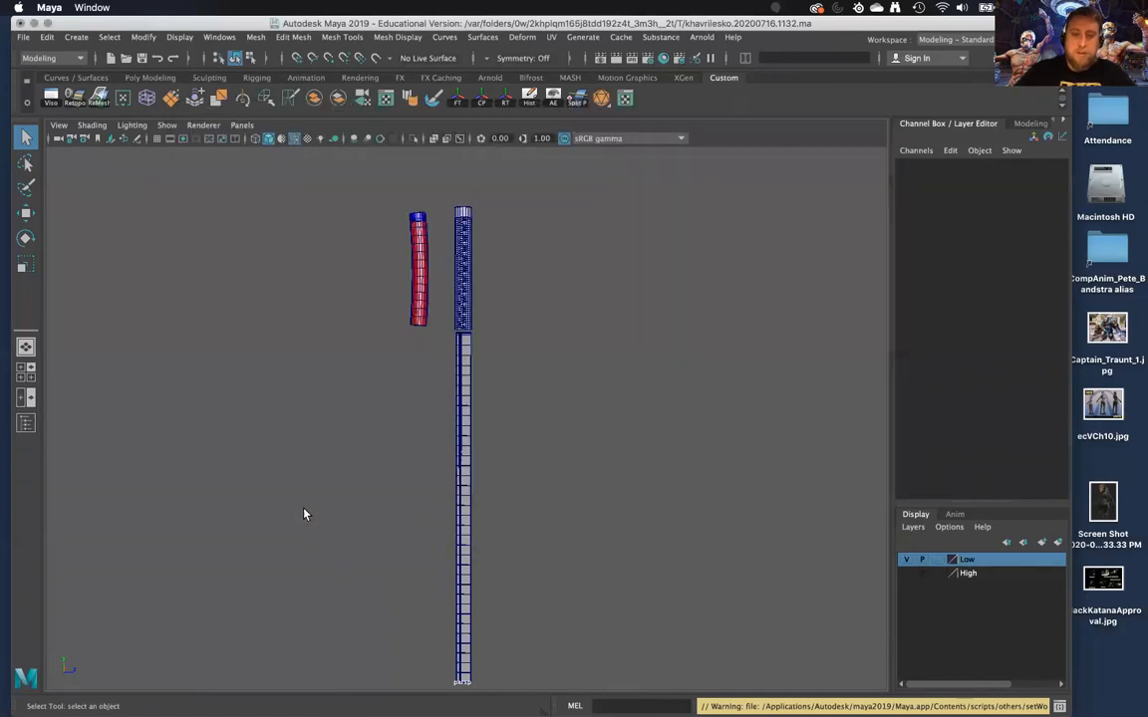
Select all faces of the long subdivided blade extrusion below the end piece and delete them
scroll(476, 459, "up", 6)
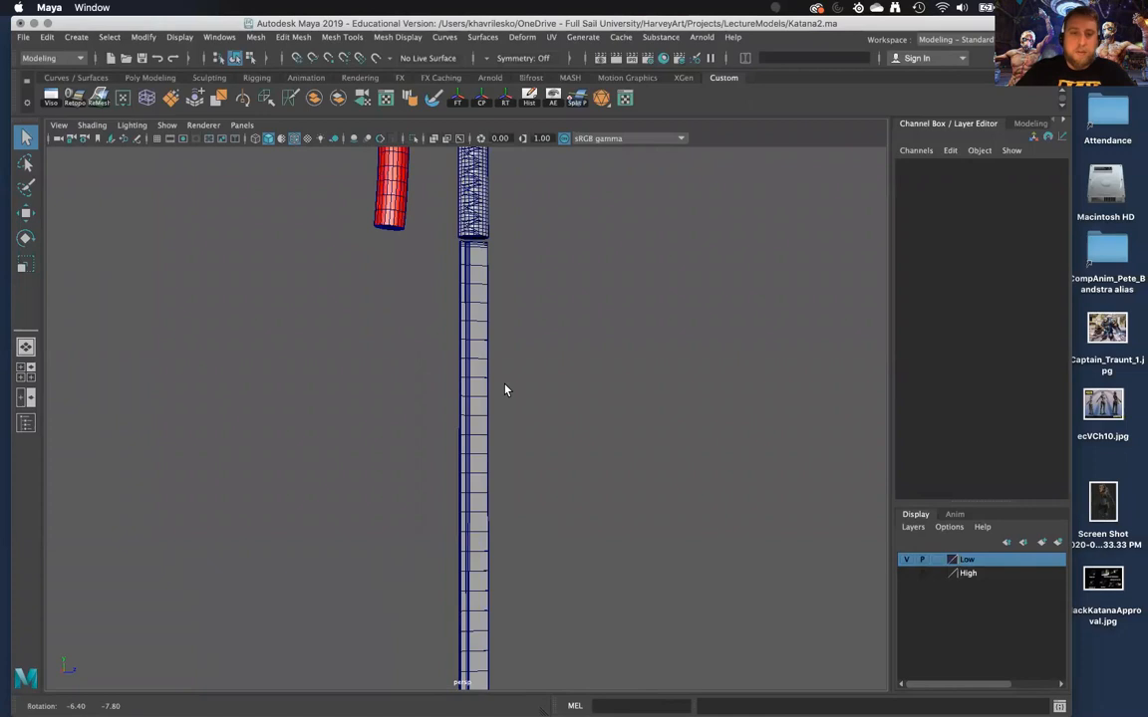
left_click(479, 453)
left_click_drag(484, 404, 470, 344, "alt")
right_click_drag(469, 344, 481, 417, "alt")
scroll(480, 416, "up", 1)
left_click_drag(479, 388, 485, 478, "alt")
middle_click_drag(463, 309, 443, 413, "alt")
mouse_move(443, 412)
right_mouse_down("alt")
mouse_move(435, 535)
mouse_move(428, 391)
right_mouse_up("alt")
right_click_drag(438, 493, 440, 452, "alt")
middle_click_drag(440, 451, 448, 199, "alt")
middle_click_drag(481, 388, 477, 518, "alt")
right_click(475, 353)
left_click(475, 365)
left_click_drag(441, 290, 578, 653, "alt")
key("Delete")
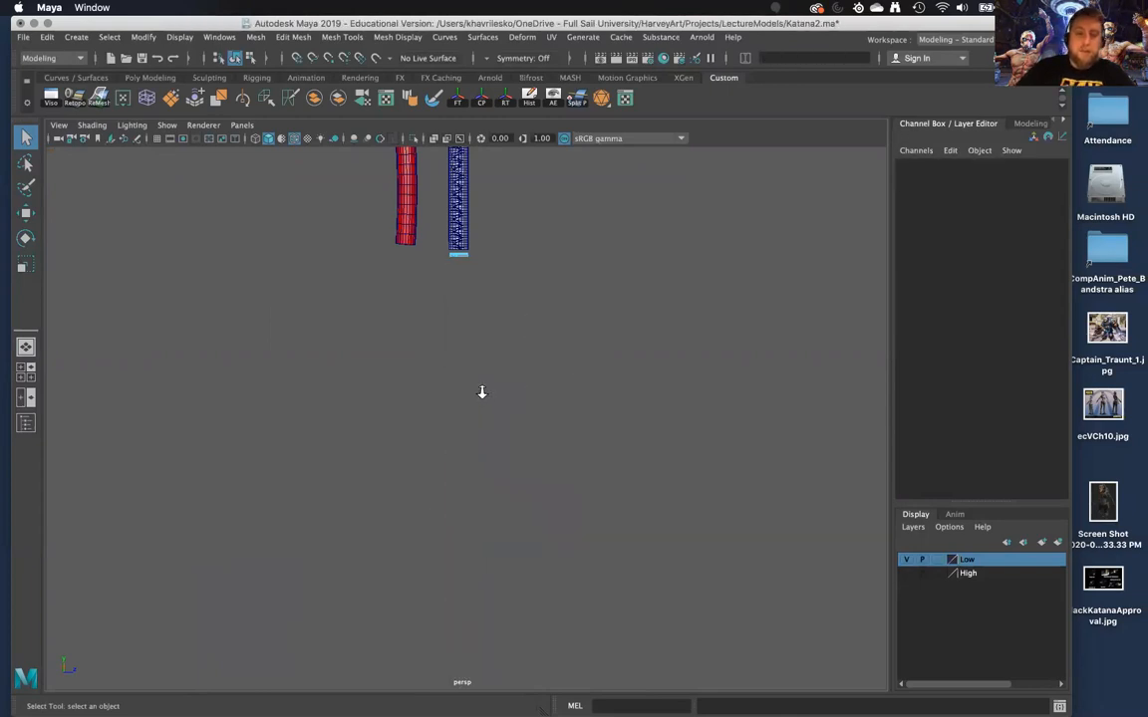
Select the border edges around the end piece's open lower end
right_click_drag(482, 393, 558, 398, "alt")
middle_click_drag(490, 189, 620, 624, "alt")
right_click_drag(533, 378, 589, 391, "alt")
middle_click_drag(607, 311, 499, 466, "alt")
right_click_drag(448, 428, 516, 408, "alt")
middle_click_drag(516, 407, 324, 423, "alt")
right_click_drag(393, 417, 466, 410, "alt")
left_click_drag(466, 409, 481, 329, "alt")
middle_click_drag(478, 160, 466, 349, "alt")
right_click_drag(478, 307, 477, 262)
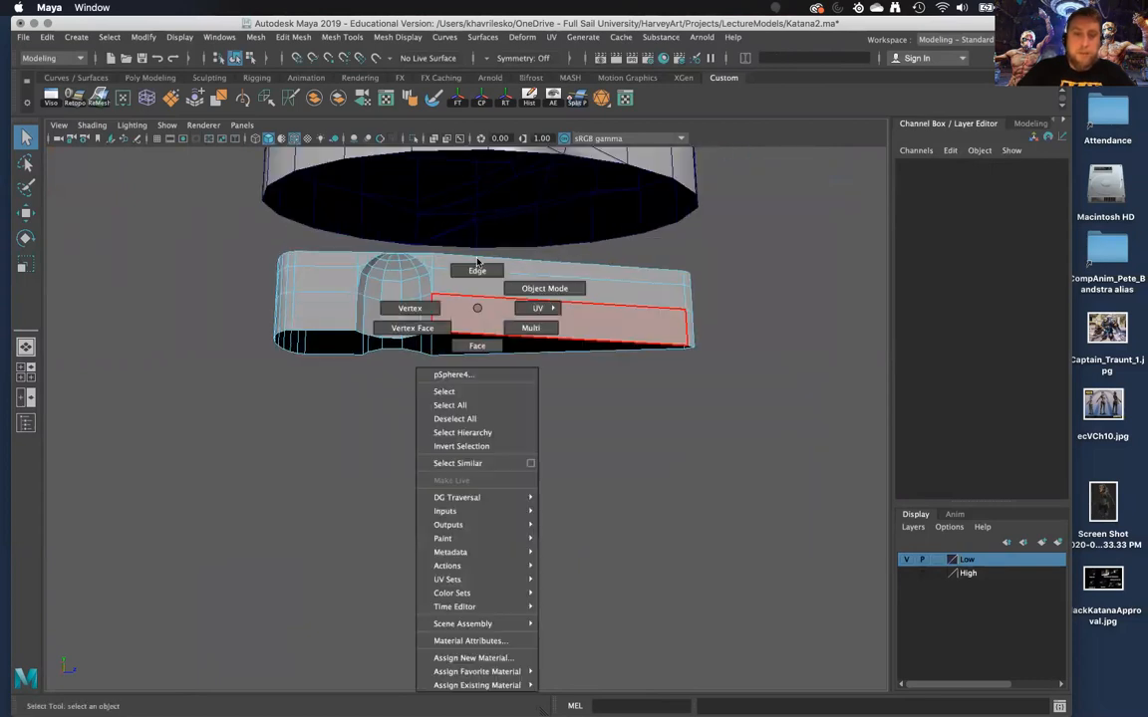
double_click(487, 330)
Extrude the end piece's selected lower border edges
right_click_drag(533, 373, 459, 381, "alt")
middle_click_drag(494, 378, 493, 179, "alt")
right_click_drag(482, 351, 456, 353, "alt")
left_click_drag(456, 350, 452, 376, "alt")
right_click_drag(449, 361, 437, 339, "alt")
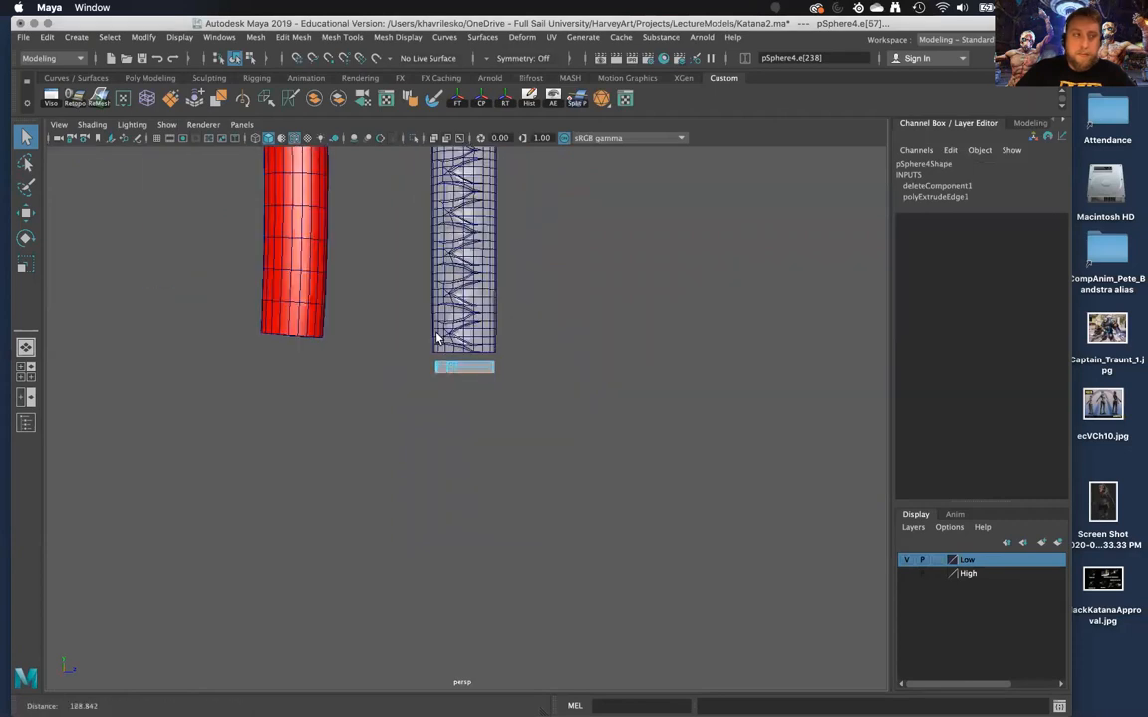
left_click_drag(436, 338, 460, 364, "alt")
key("w")
right_click_drag(458, 338, 450, 389, "shift")
mouse_move(451, 390)
left_mouse_down("alt")
mouse_move(605, 389)
mouse_move(453, 405)
mouse_move(399, 398)
mouse_move(445, 398)
mouse_move(433, 392)
left_mouse_up("alt")
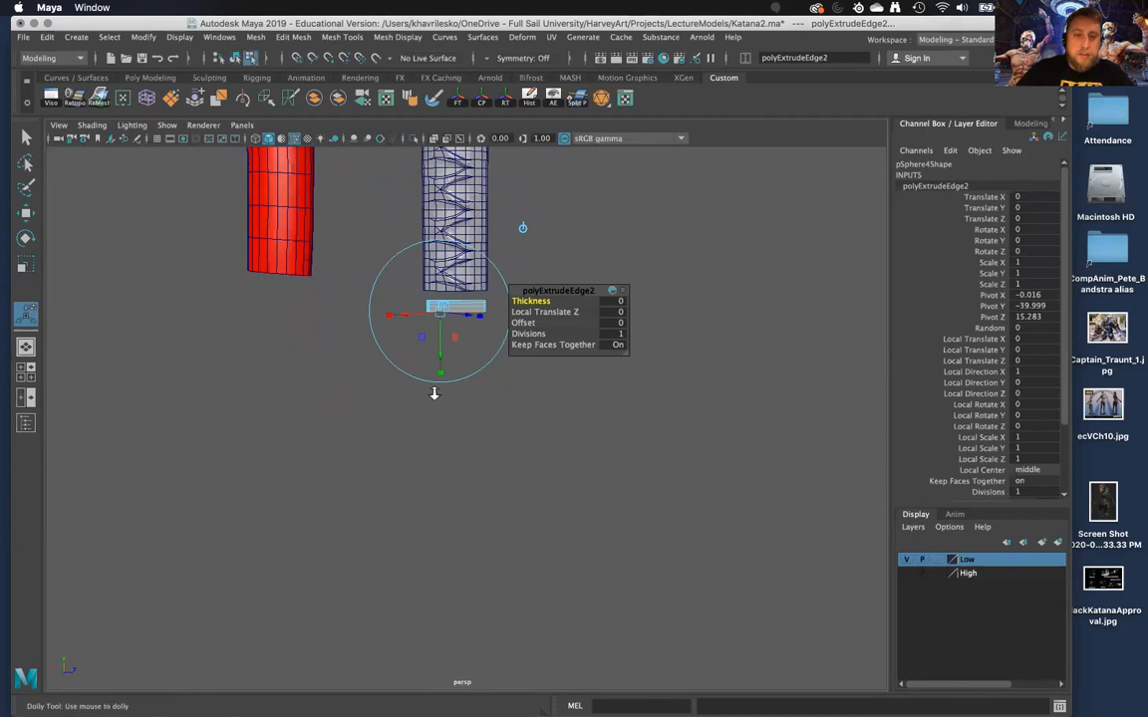
Try pulling the extruded border edges down by about 237 units, and undo the move
scroll(445, 428, "down", 5)
middle_click_drag(480, 538, 465, 478, "alt")
left_click_drag(465, 478, 439, 439, "alt")
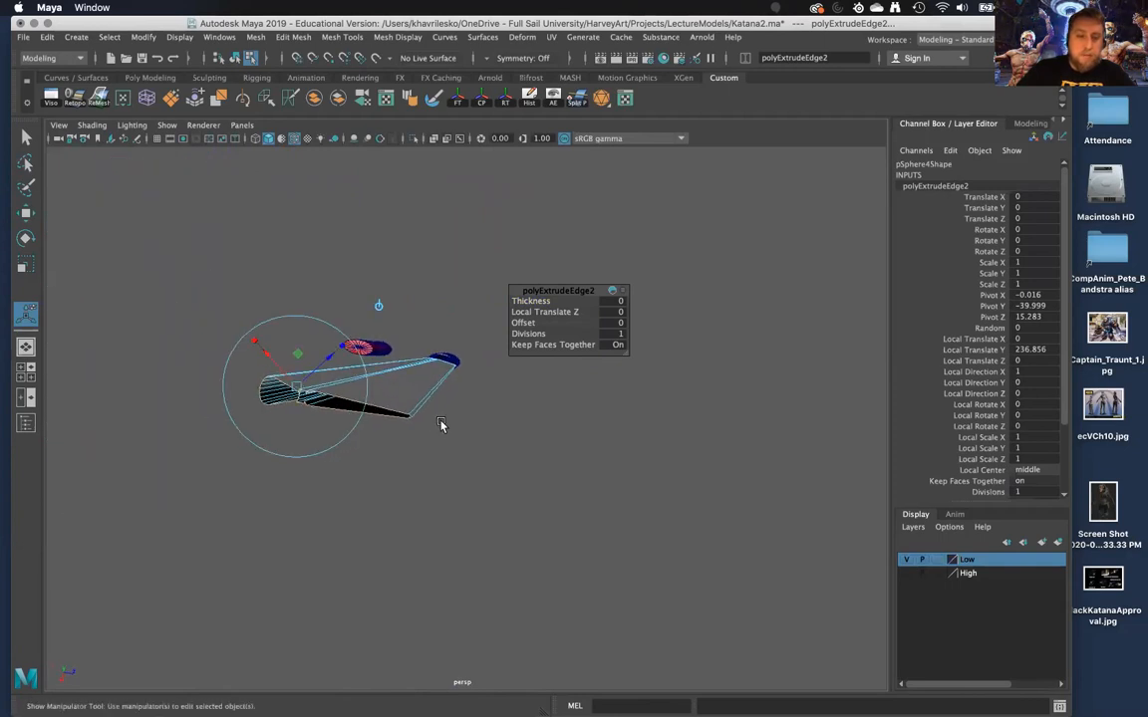
key("ctrl+z")
Try lengthening the border extrusion with its offset setting, and undo the offset
left_click_drag(443, 410, 435, 485, "alt")
left_click_drag(404, 345, 373, 614, "alt")
key("f")
left_click_drag(400, 517, 395, 477, "alt")
scroll(399, 474, "down", 5)
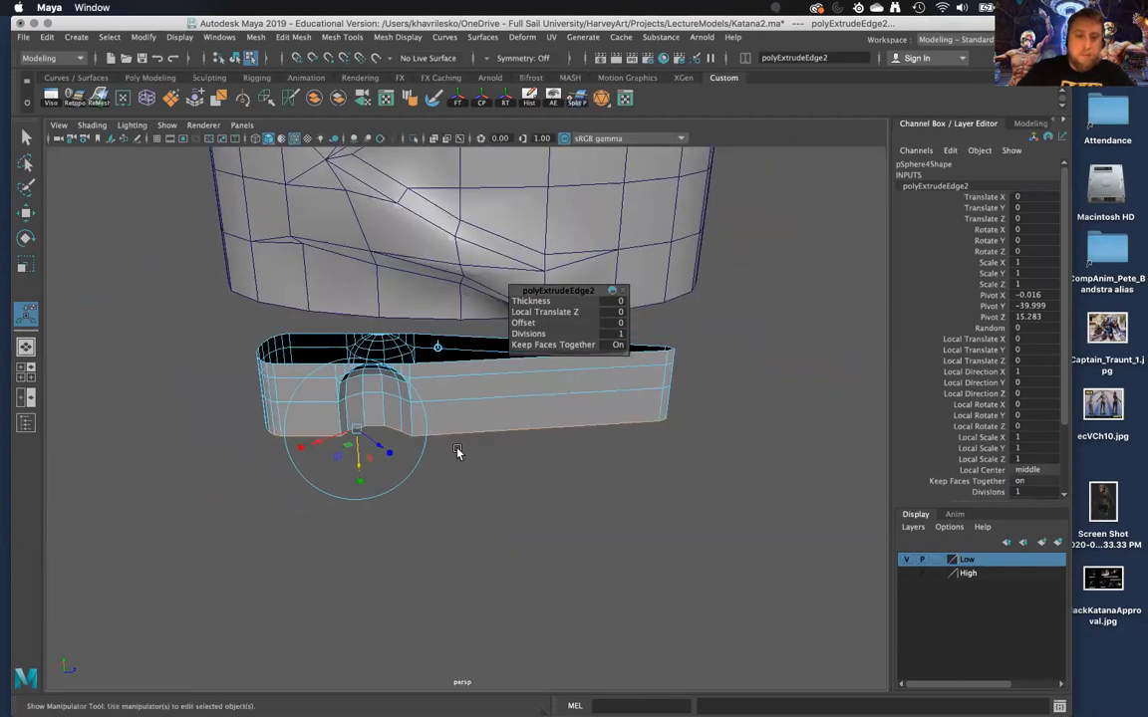
left_click_drag(458, 454, 526, 324, "alt")
middle_click_drag(475, 467, 558, 428)
key("ctrl+z")
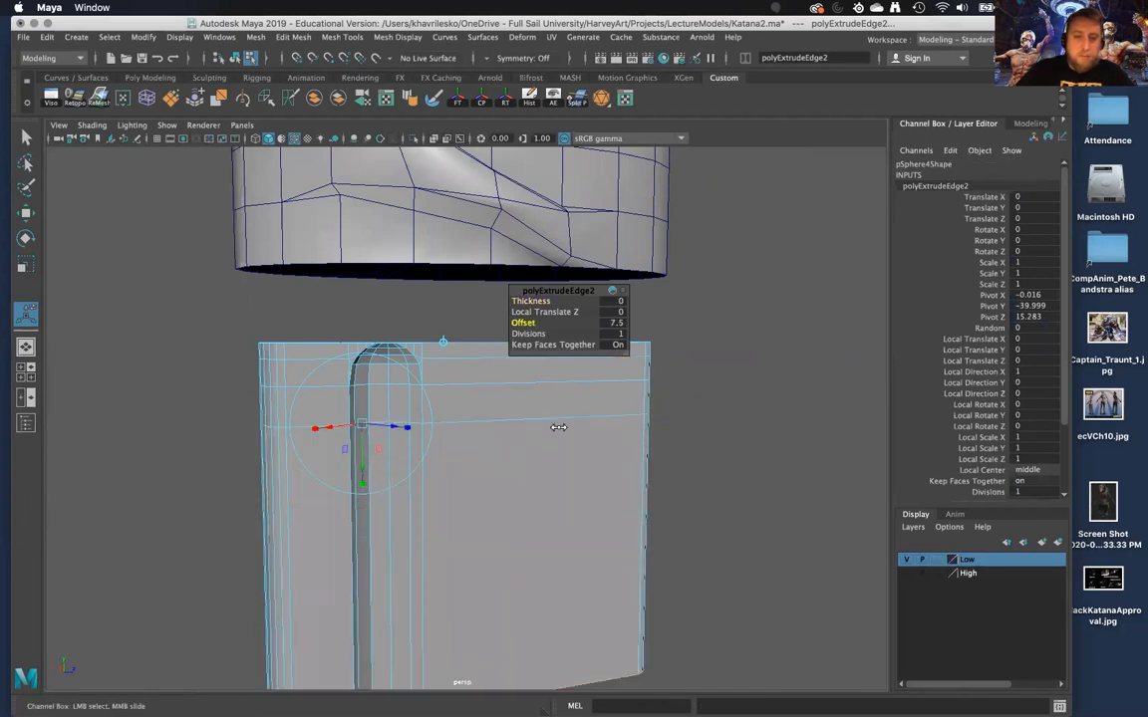
Try an offset of about 212.3 for the border extrusion, and undo the offset changes back to 0
scroll(640, 486, "down", 15)
middle_click_drag(622, 460, 693, 455)
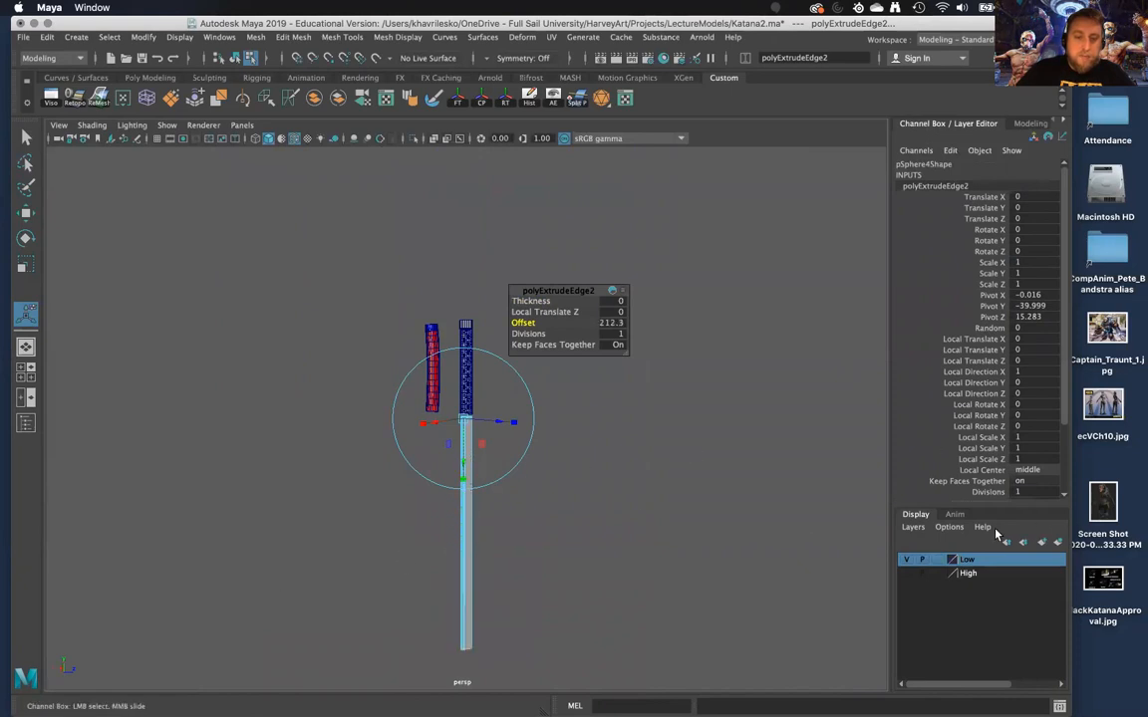
left_click_drag(706, 533, 652, 628, "alt")
key("super+z")
key("super+z")
key("super+z")
key("super+z")
key("super+z")
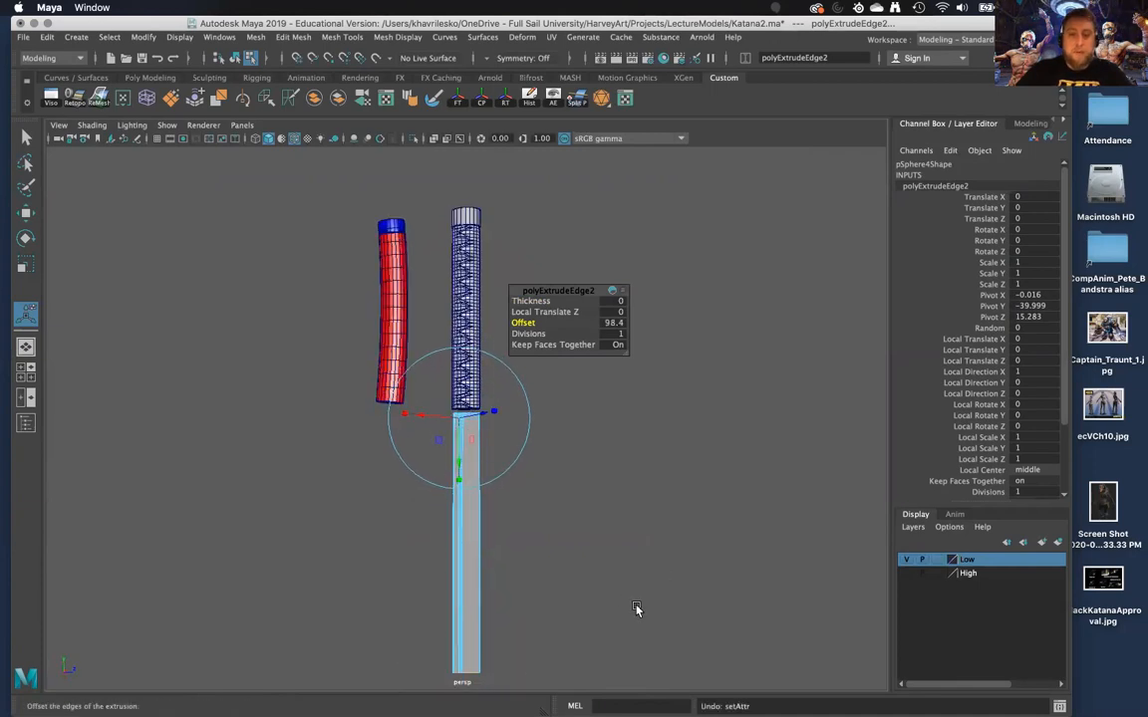
scroll(634, 604, "down", 2)
scroll(600, 546, "up", 10)
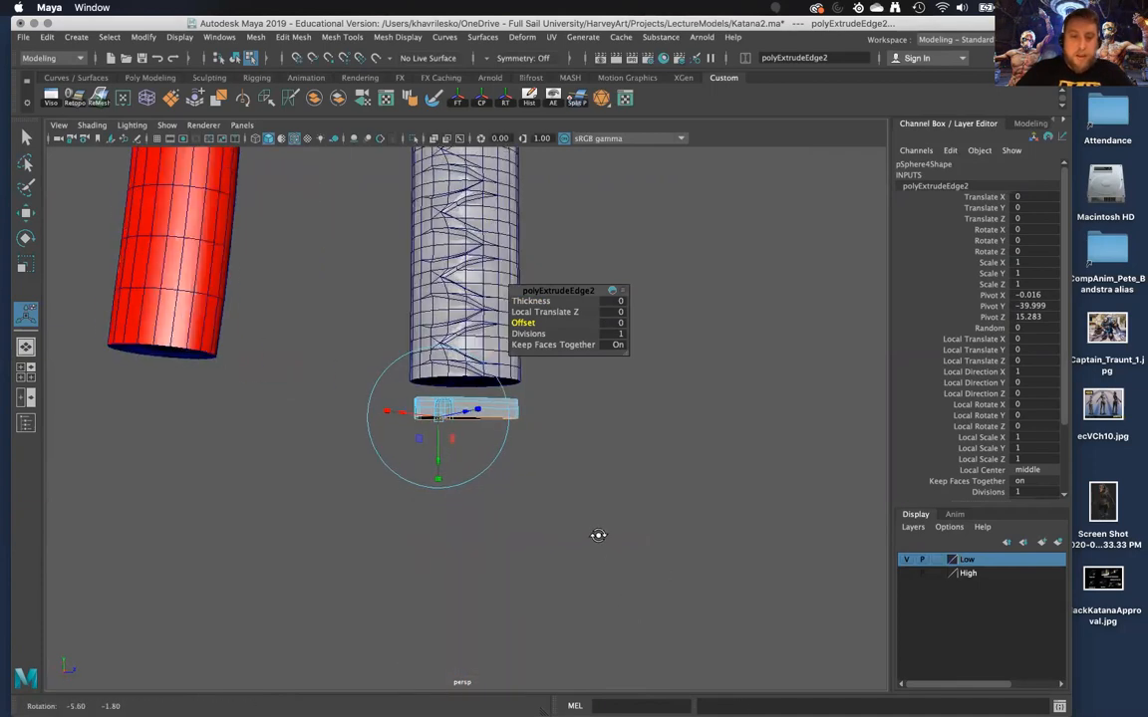
left_click_drag(548, 439, 558, 503, "alt")
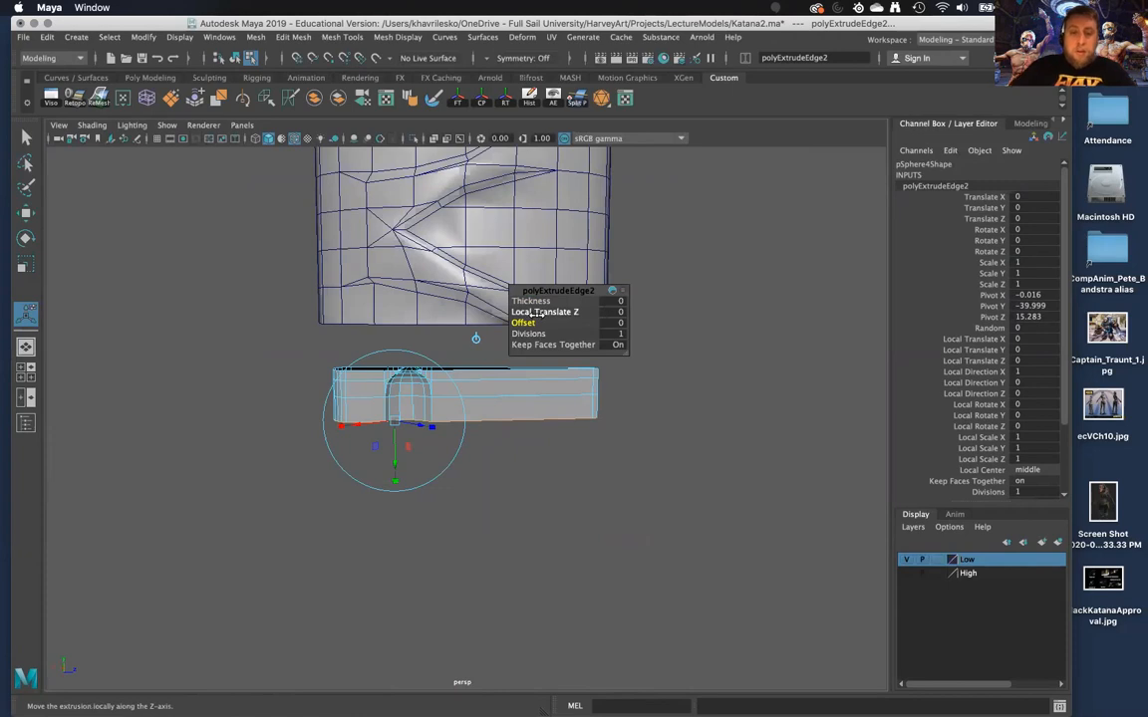
Move the extruded border edges straight down to about Y -214.5 to form the blade length
right_click_drag(536, 313, 478, 348, "alt")
middle_click_drag(541, 446, 548, 327, "alt")
right_click_drag(548, 327, 501, 335, "alt")
middle_click_drag(574, 487, 573, 383, "alt")
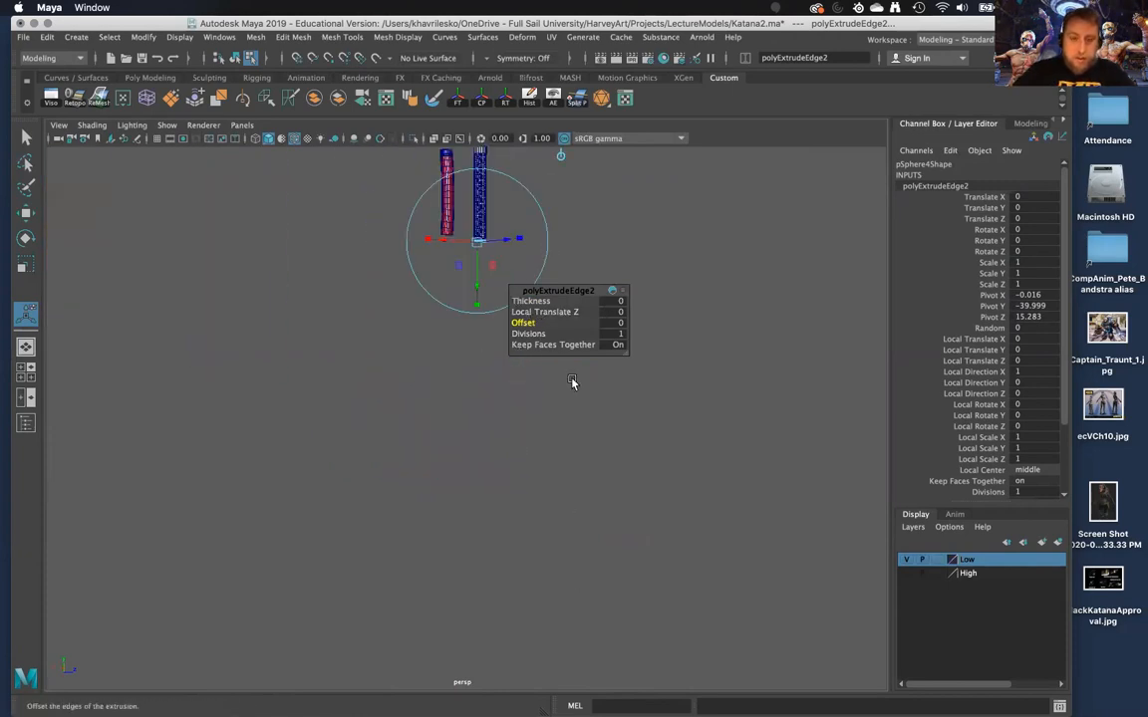
key("w")
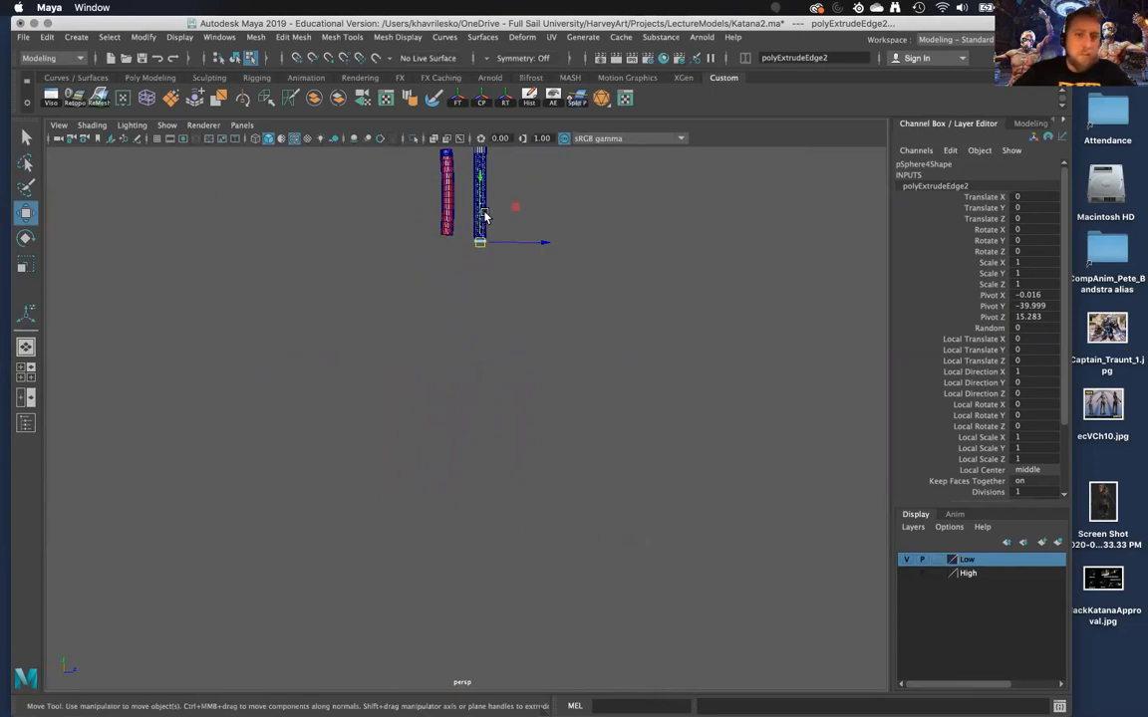
middle_click_drag(456, 315, 429, 419, "alt")
right_click_drag(428, 419, 573, 478, "alt")
middle_click_drag(526, 349, 571, 587, "alt")
left_click_drag(570, 587, 474, 433, "alt")
right_click_drag(475, 433, 537, 269, "alt")
middle_click_drag(536, 269, 532, 178, "alt")
left_click_drag(468, 245, 487, 674)
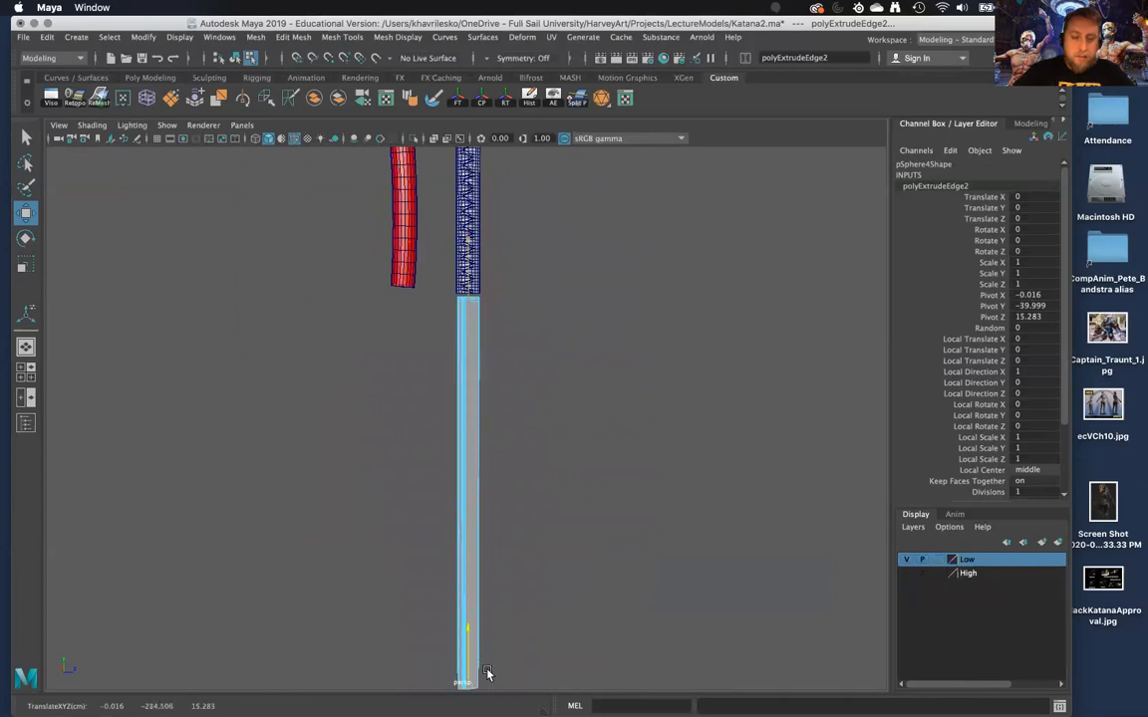
Inspect the extruded blade along its full length, from the end piece to the open lower tip
middle_click_drag(491, 577, 513, 491, "alt")
mouse_move(512, 490)
left_mouse_down("alt")
mouse_move(510, 410)
mouse_move(504, 478)
left_mouse_up("alt")
middle_click_drag(504, 478, 498, 414, "alt")
left_click_drag(498, 413, 499, 382, "alt")
right_click_drag(499, 382, 474, 489, "alt")
middle_click_drag(474, 488, 479, 477, "alt")
right_click_drag(480, 476, 487, 515, "alt")
middle_click_drag(488, 516, 467, 377, "alt")
right_click_drag(467, 376, 494, 409, "alt")
left_click_drag(494, 410, 467, 454, "alt")
left_click_drag(454, 535, 452, 635, "alt")
right_click_drag(444, 582, 458, 431, "alt")
left_click_drag(459, 430, 461, 344, "alt")
right_click_drag(461, 344, 459, 257, "alt")
middle_click_drag(459, 257, 456, 441, "alt")
right_click_drag(456, 440, 481, 284, "alt")
mouse_move(481, 284)
left_mouse_down("alt")
mouse_move(477, 301)
mouse_move(476, 282)
left_mouse_up("alt")
middle_click_drag(486, 328, 492, 160, "alt")
right_click_drag(493, 449, 516, 652, "alt")
middle_click_drag(522, 512, 528, 359, "alt")
left_click_drag(529, 518, 533, 465, "alt")
right_click_drag(534, 465, 574, 543, "alt")
middle_click_drag(582, 358, 575, 490, "alt")
right_click_drag(574, 489, 587, 552, "alt")
middle_click_drag(587, 553, 593, 458, "alt")
left_click_drag(588, 566, 566, 638, "alt")
right_click_drag(566, 638, 533, 376, "alt")
middle_click_drag(533, 377, 507, 520, "alt")
right_click_drag(507, 520, 476, 439, "alt")
middle_click_drag(476, 438, 477, 388, "alt")
Return to object mode with the blade selected, and turn off the wireframe overlay on shaded objects
right_click_drag(432, 327, 498, 309)
left_click(499, 372)
left_click_drag(500, 372, 475, 393, "alt")
left_click(472, 387)
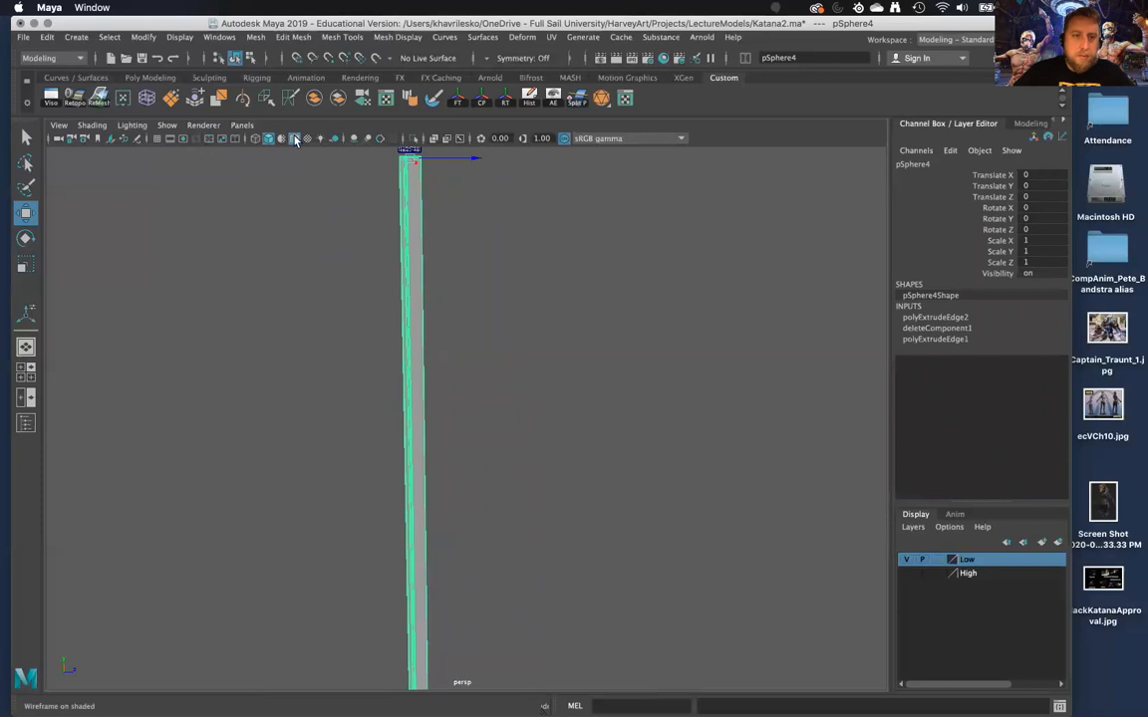
left_click(345, 312)
left_click_drag(433, 368, 515, 558, "alt")
left_click(581, 468)
left_click_drag(581, 470, 439, 382, "alt")
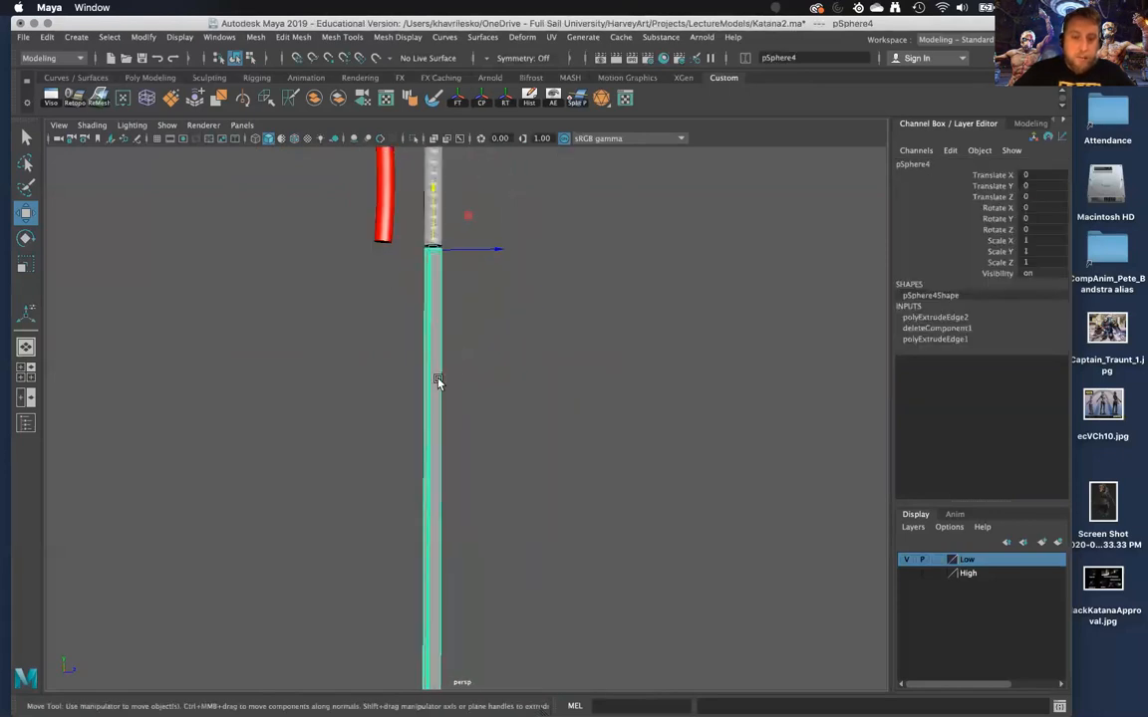
Insert 50 evenly spaced edge loops across the blade, using the Insert Edge Loop Tool's multiple edge loops option
right_click(437, 377, "shift")
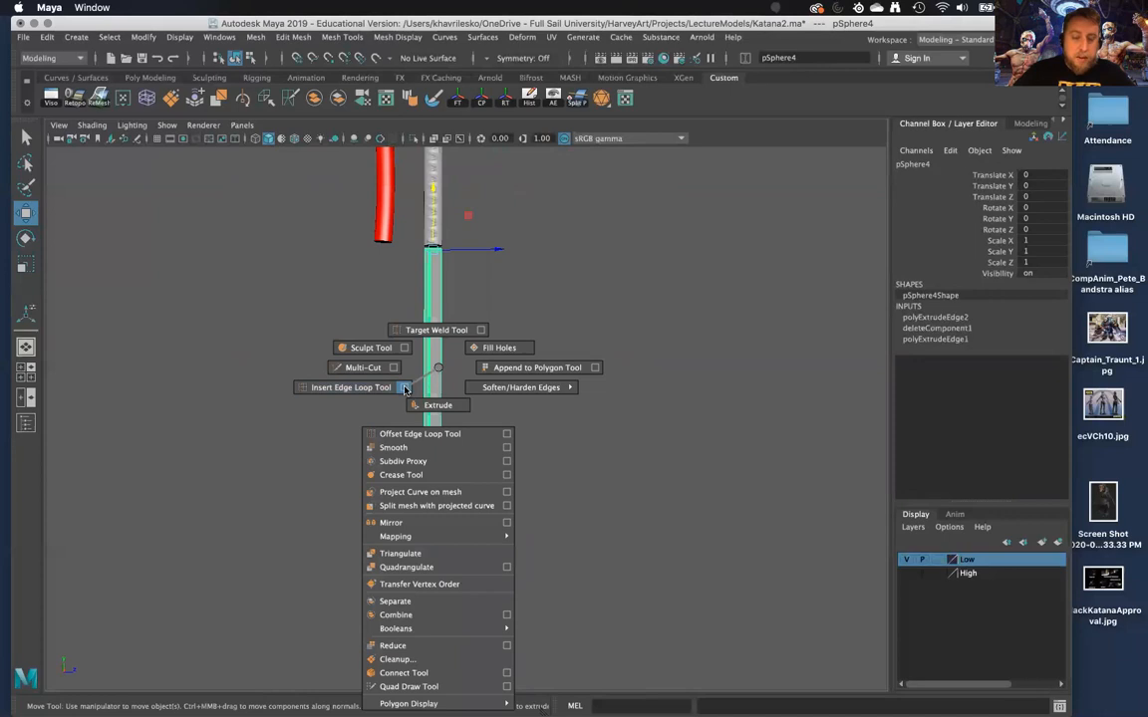
left_click(405, 387)
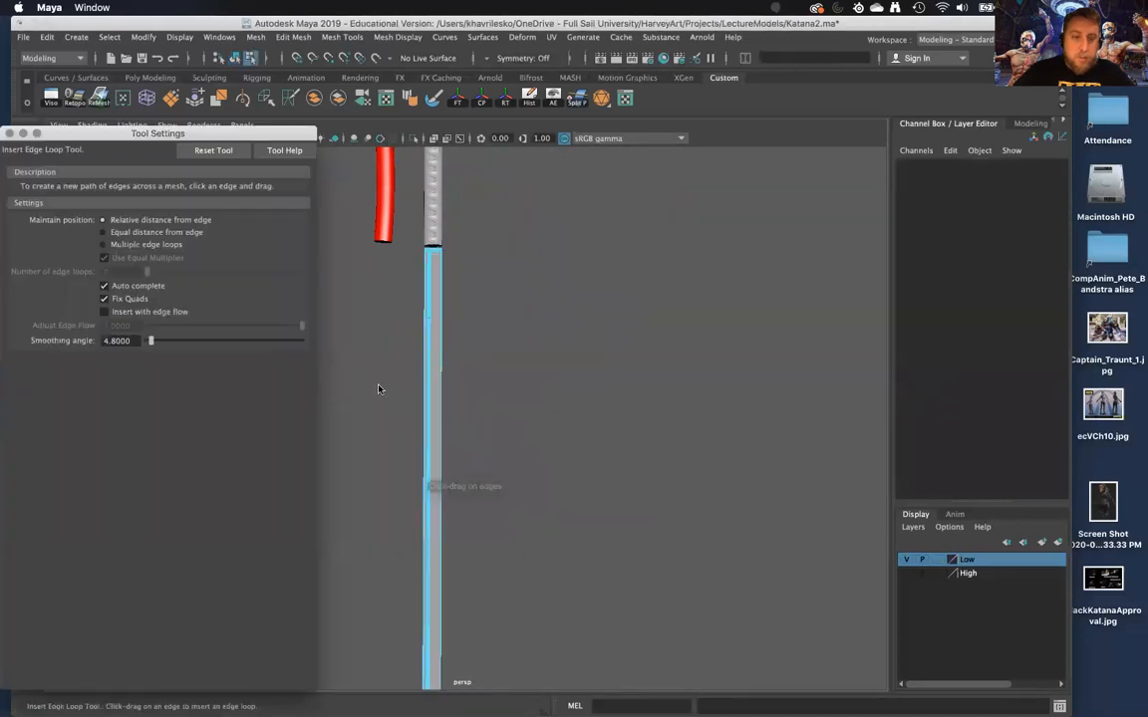
left_click(103, 245)
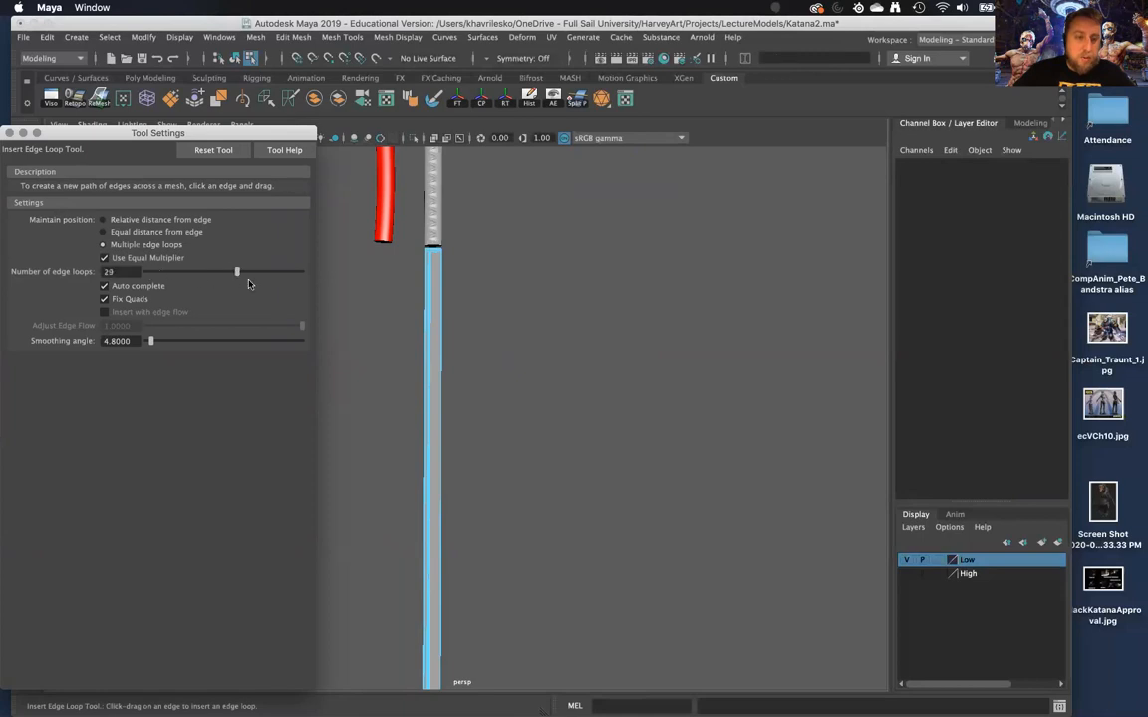
left_click(429, 472)
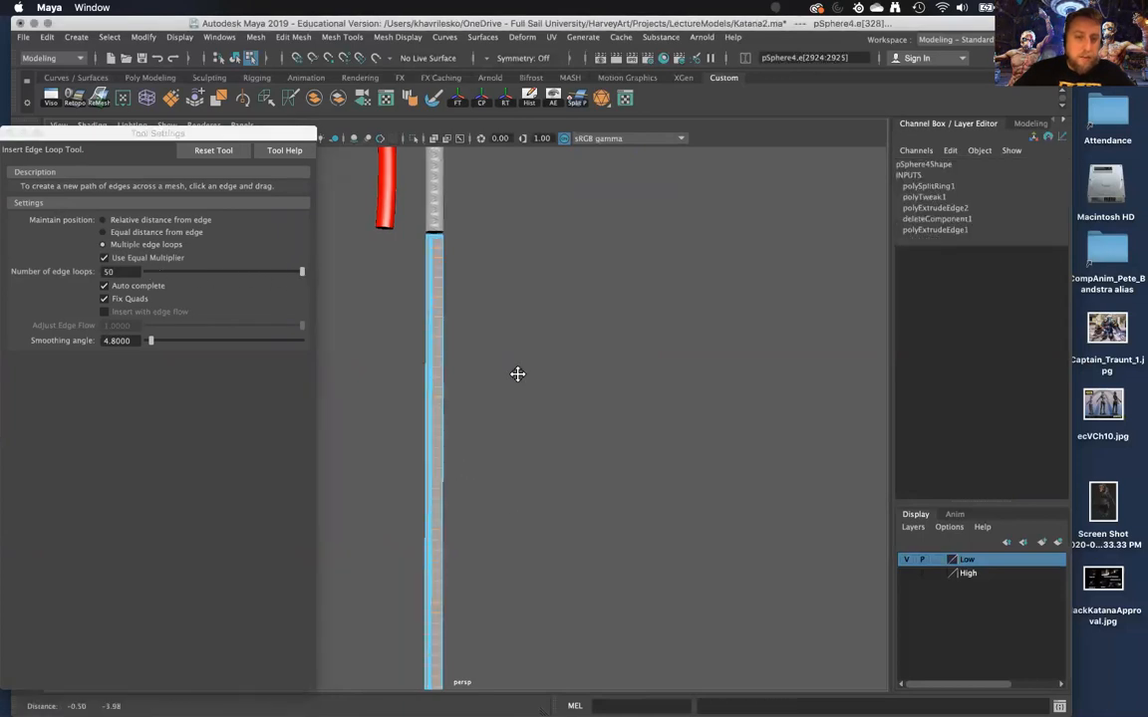
Turn off Use Equal Multiplier, set the Insert Edge Loop Tool back to Relative distance from edge, and close its settings
right_click_drag(517, 375, 547, 569, "alt")
left_click_drag(547, 569, 525, 416, "alt")
mouse_move(526, 415)
right_mouse_down("alt")
mouse_move(568, 638)
mouse_move(520, 423)
right_mouse_up("alt")
left_click_drag(556, 516, 558, 502, "alt")
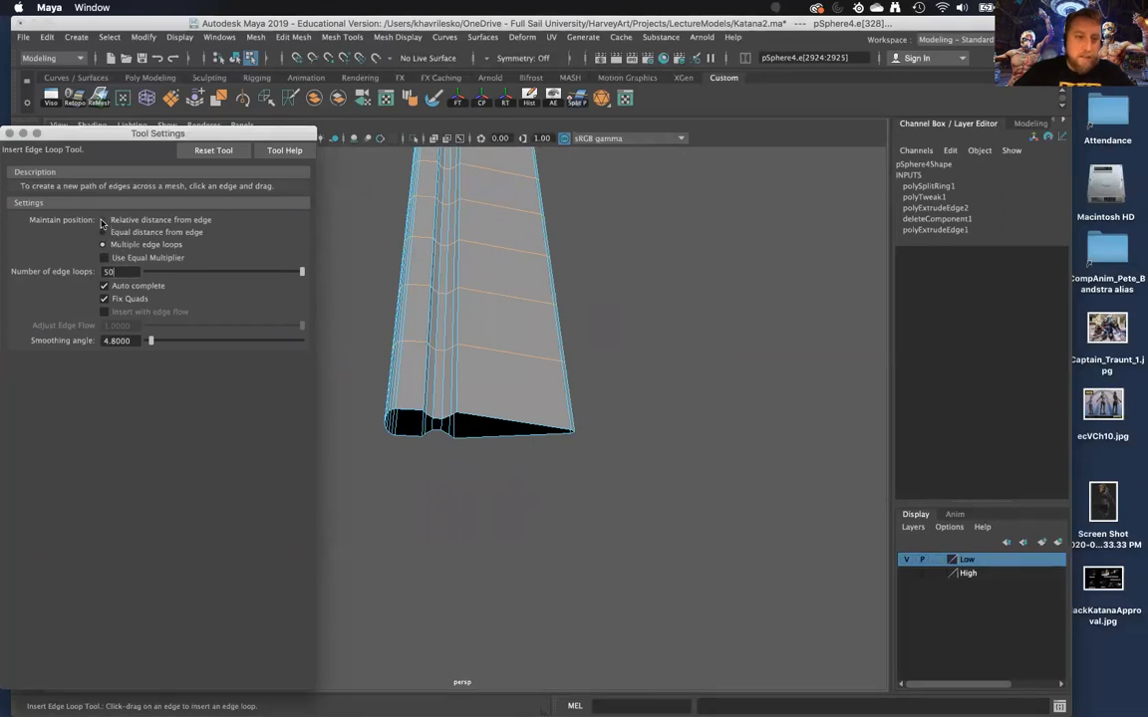
left_click(102, 220)
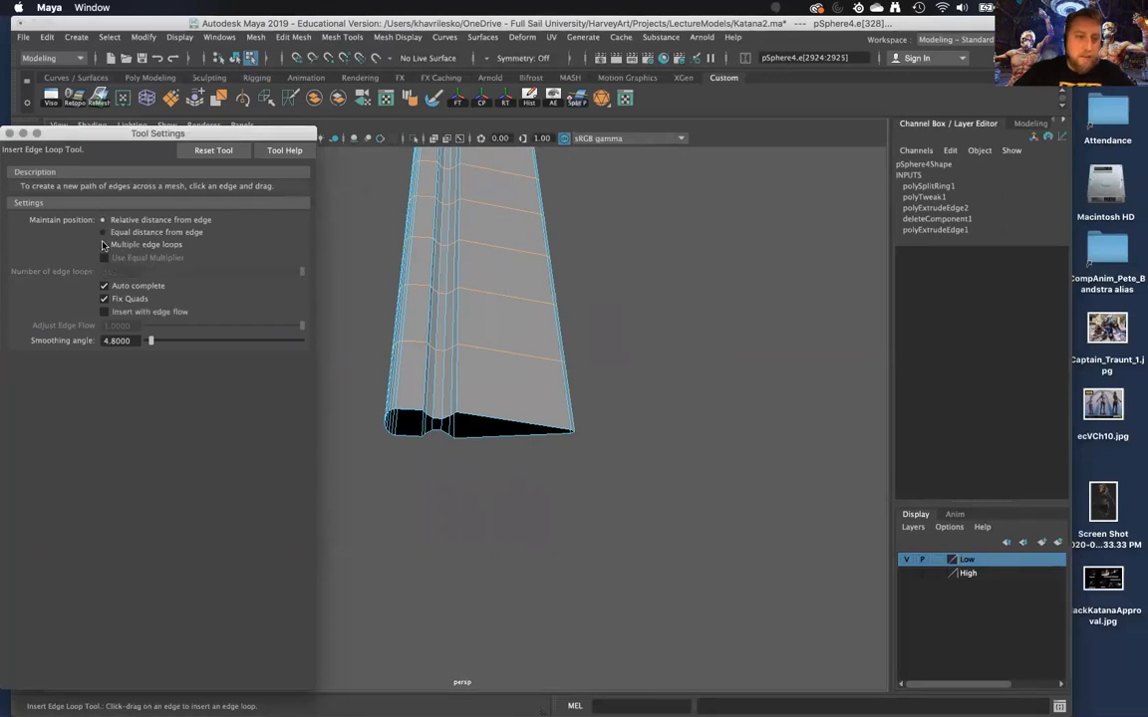
left_click(9, 134)
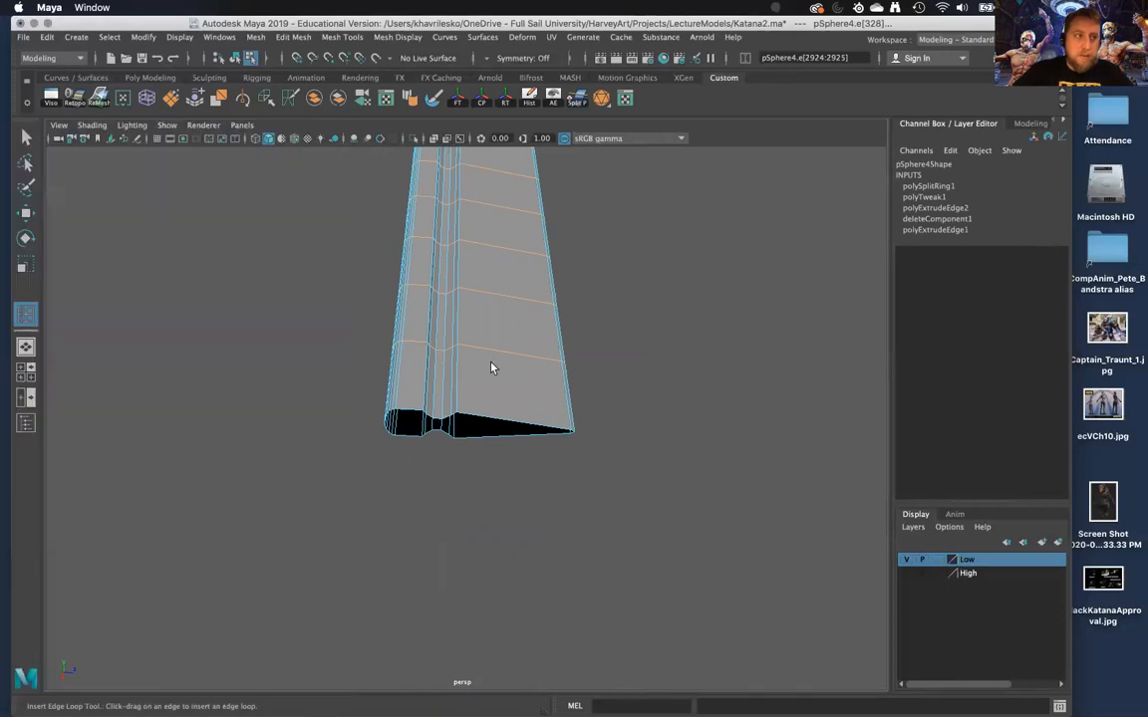
Examine the new edge loops along the blade from several angles, from its open lower end up to the handle
left_click(614, 326)
left_click_drag(630, 313, 631, 363, "alt")
right_click_drag(630, 363, 597, 286, "alt")
middle_click_drag(597, 286, 578, 578, "alt")
right_click_drag(578, 578, 522, 369, "alt")
middle_click_drag(522, 369, 550, 570, "alt")
right_click_drag(550, 570, 458, 349, "alt")
middle_click_drag(481, 488, 466, 395, "alt")
right_click_drag(466, 394, 512, 625, "alt")
left_click_drag(512, 624, 505, 588, "alt")
key("w")
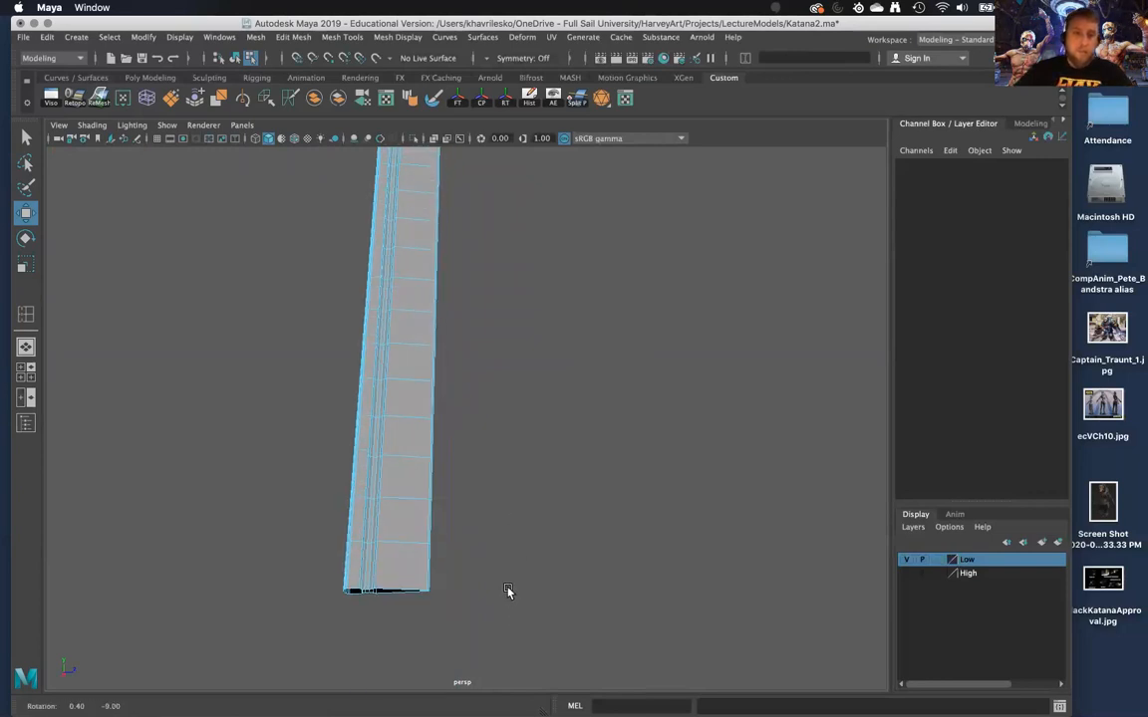
middle_click_drag(505, 588, 495, 526, "alt")
left_click_drag(494, 526, 517, 609, "alt")
right_click_drag(516, 610, 516, 625, "alt")
middle_click_drag(516, 626, 516, 615, "alt")
right_click_drag(518, 618, 509, 582, "alt")
right_click_drag(502, 523, 476, 412, "alt")
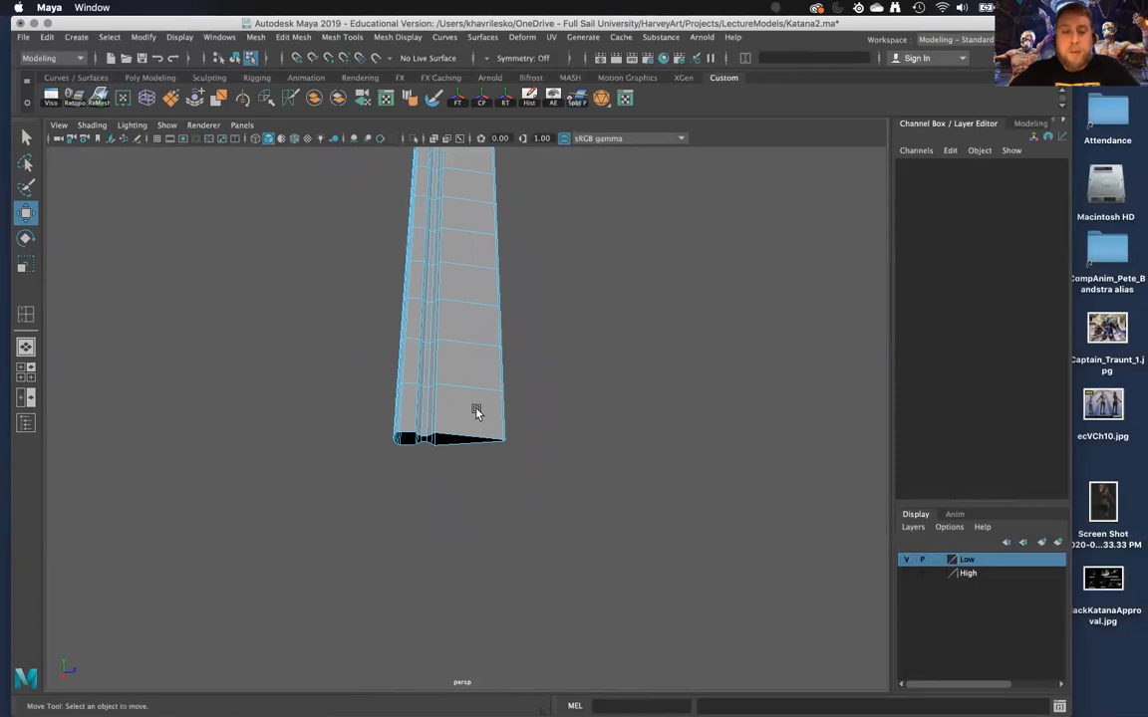
left_click_drag(413, 279, 426, 323, "alt")
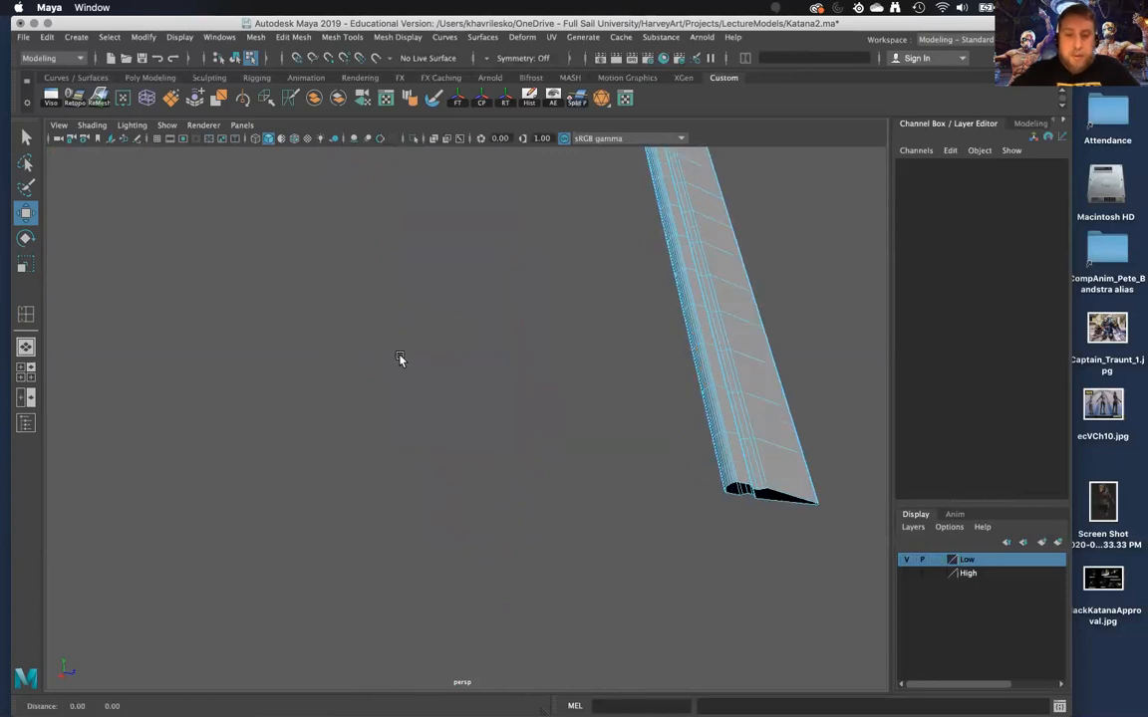
middle_click_drag(400, 357, 385, 356, "alt")
left_click_drag(385, 357, 401, 364, "alt")
middle_click_drag(614, 432, 594, 474, "alt")
left_click_drag(593, 474, 597, 510, "alt")
right_click_drag(597, 510, 556, 384, "alt")
left_click_drag(556, 385, 442, 512, "alt")
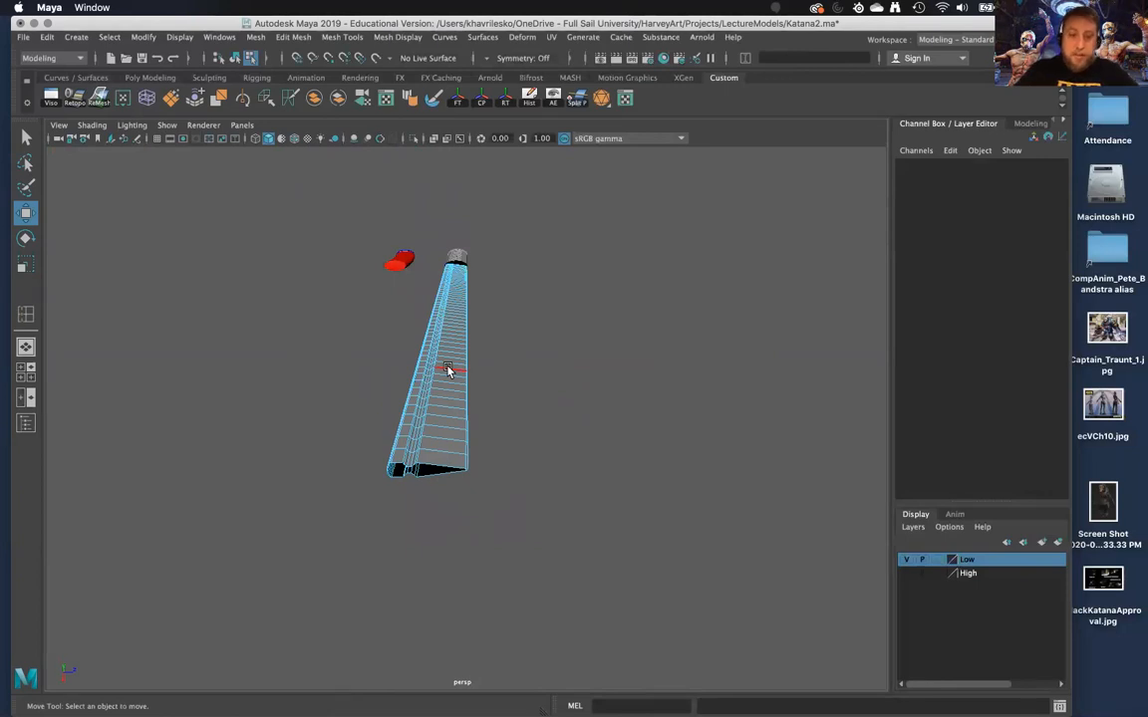
left_click_drag(447, 371, 453, 535, "alt")
Return the blade to object mode and check its proportions against the BlackKatanaApproval.jpg reference image
right_click_drag(436, 402, 506, 304)
left_click(553, 357)
left_click_drag(555, 359, 603, 498, "alt")
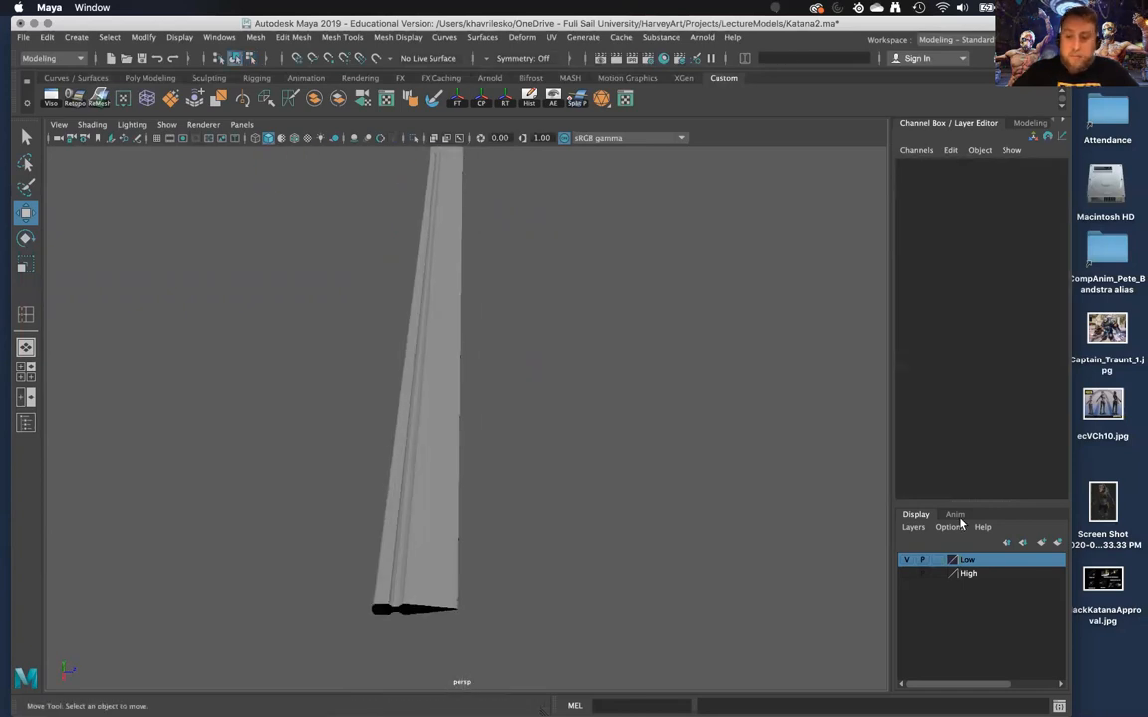
double_click(1097, 584)
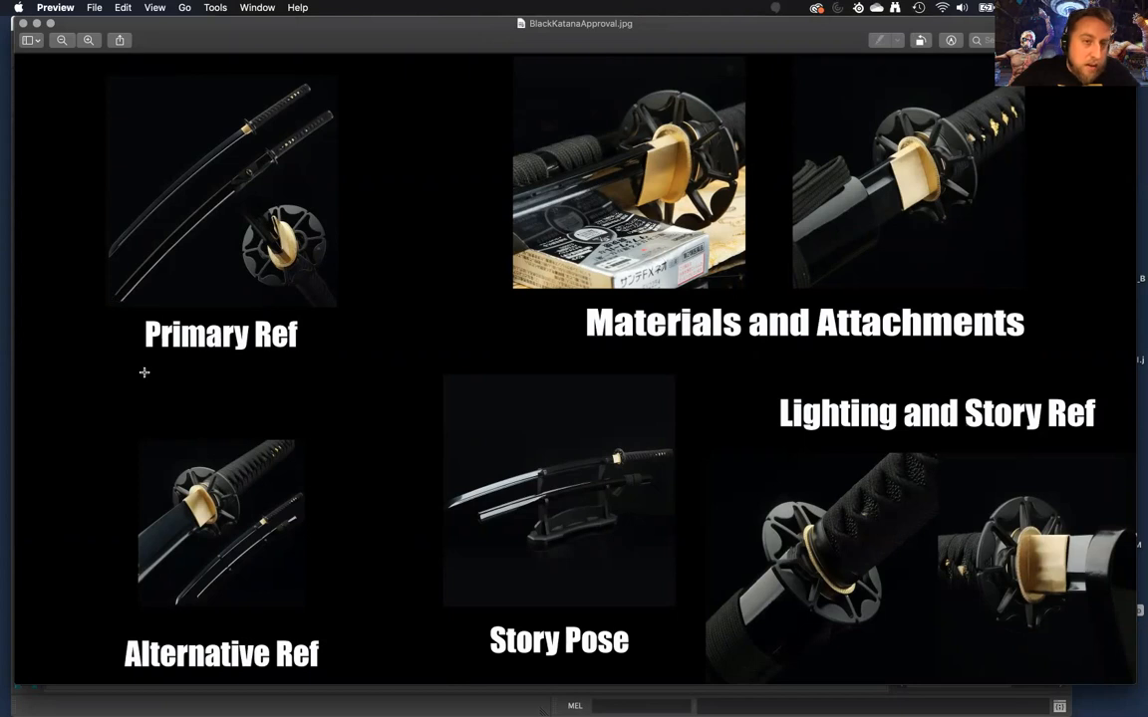
left_click(23, 23)
left_click(559, 605)
left_click_drag(559, 605, 468, 317, "alt")
right_click_drag(468, 317, 510, 541, "alt")
Shorten the blade by selecting the faces of several segments at its lower end and deleting them
left_click(439, 525)
left_click_drag(438, 525, 454, 546, "alt")
right_click_drag(453, 546, 442, 586, "alt")
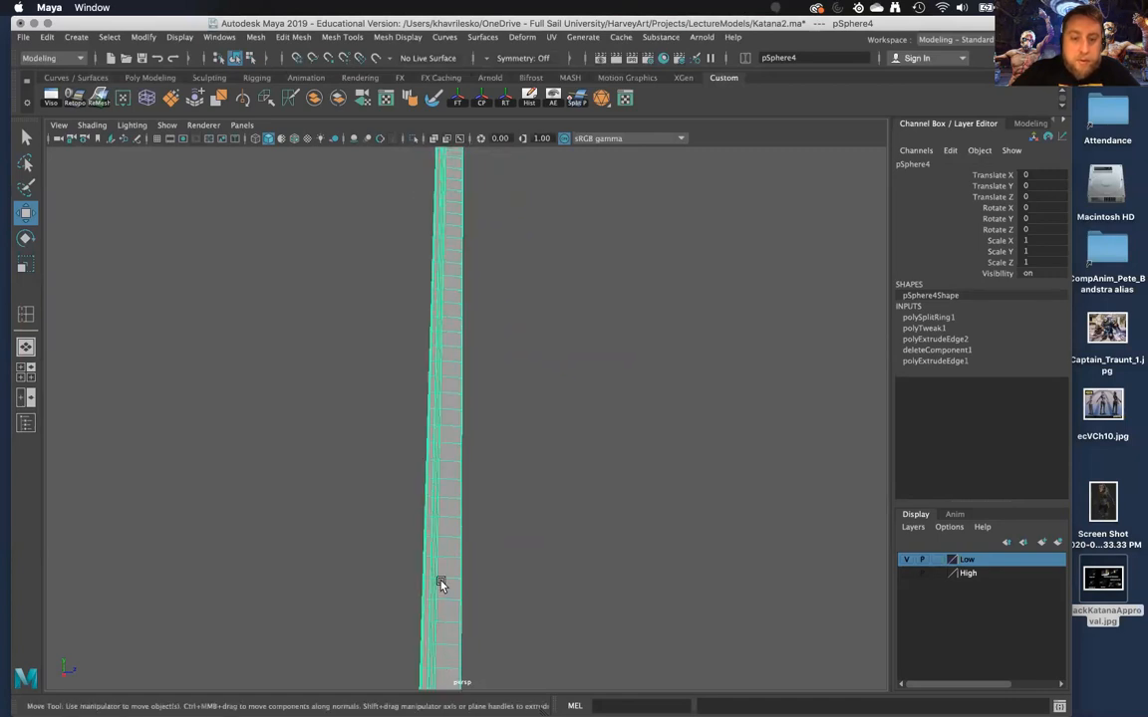
middle_click_drag(441, 584, 460, 501, "alt")
right_click_drag(460, 502, 458, 410)
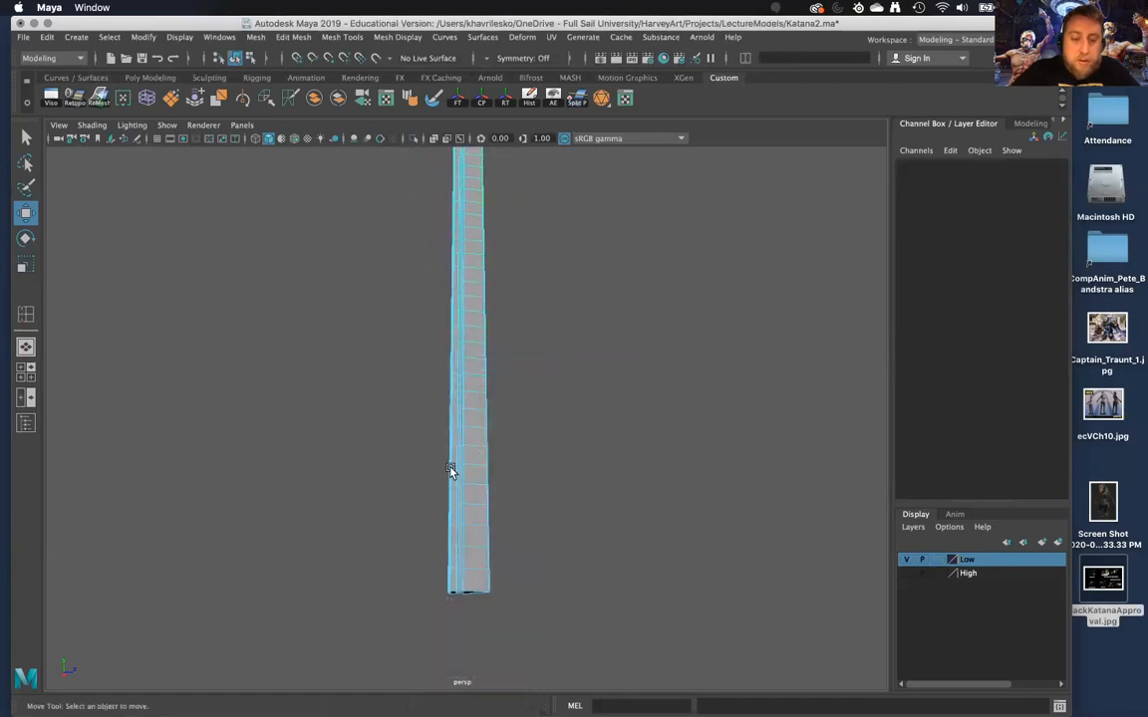
middle_click_drag(450, 470, 426, 501, "alt")
left_click_drag(544, 662, 545, 663)
right_click_drag(543, 658, 494, 352, "alt")
middle_click_drag(494, 353, 483, 458, "alt")
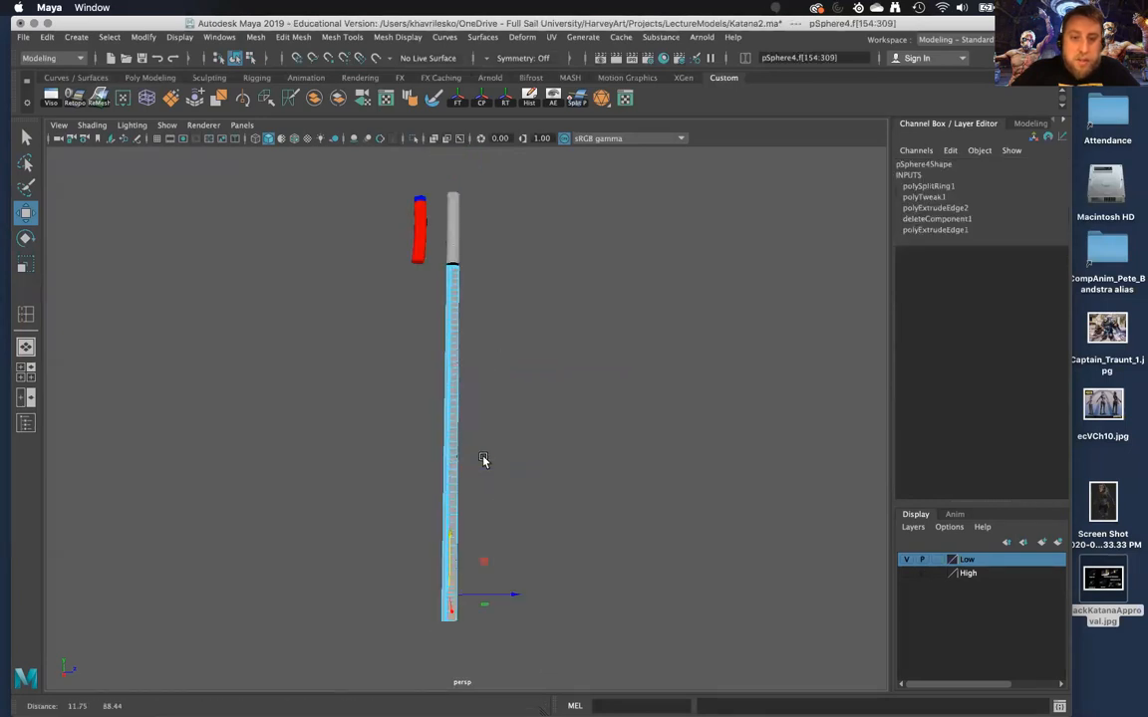
key("Delete")
Delete another group of faces from the lower end of the blade to shorten it further
scroll(483, 459, "up", 5)
scroll(474, 503, "down", 3)
middle_click_drag(474, 571, 499, 525, "alt")
scroll(497, 528, "up", 3)
left_click_drag(492, 689, 496, 690)
key("Delete")
Delete the lowest remaining row of faces from the blade's open end
scroll(492, 560, "down", 5)
left_click_drag(492, 560, 551, 454, "alt")
scroll(566, 498, "up", 4)
right_click_drag(551, 453, 544, 643, "alt")
left_click_drag(544, 642, 465, 571, "alt")
left_click_drag(425, 520, 532, 592)
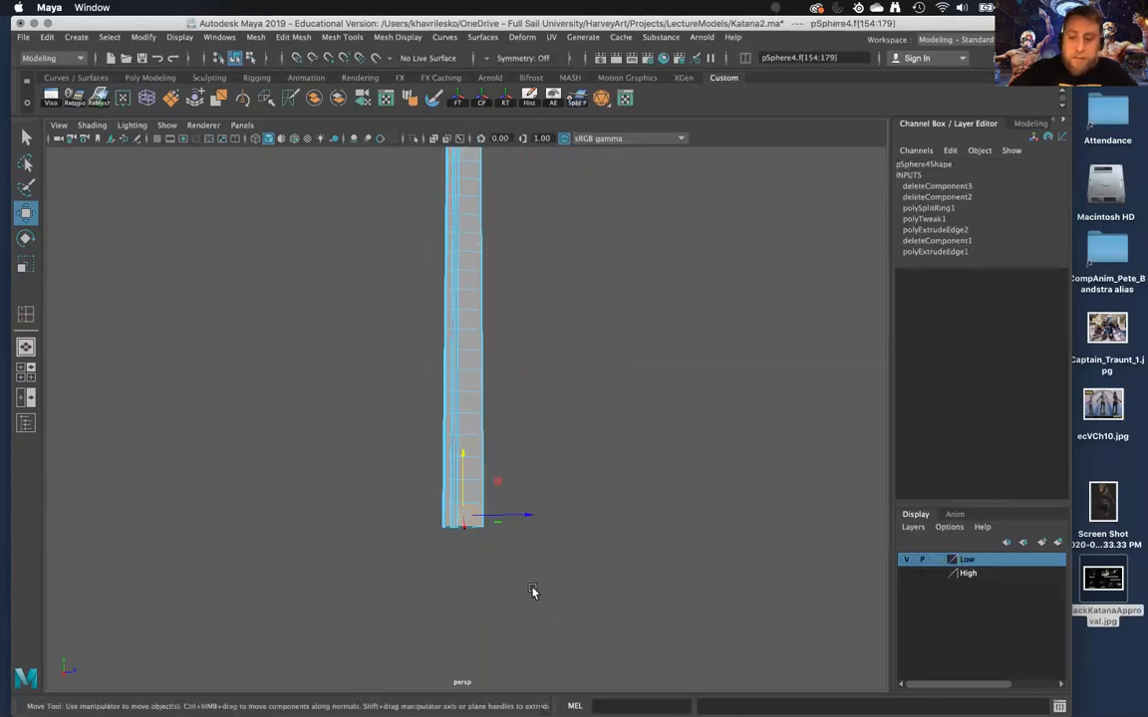
key("Delete")
Examine the shortened blade's length and the edge loops around the rounded groove end just below the handle
scroll(581, 542, "down", 10)
scroll(578, 536, "up", 5)
left_click_drag(577, 536, 538, 556, "alt")
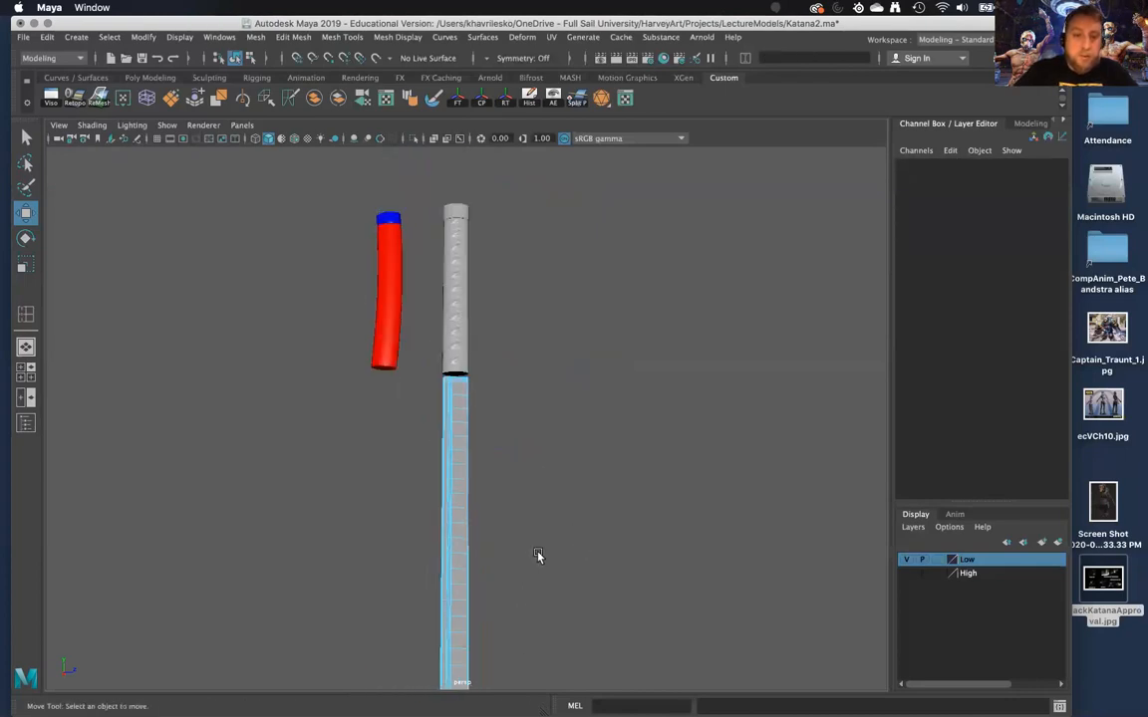
scroll(538, 556, "up", 10)
right_click_drag(494, 326, 494, 288)
left_click_drag(499, 320, 493, 267, "alt")
right_click_drag(492, 267, 494, 302)
right_click_drag(490, 235, 476, 256)
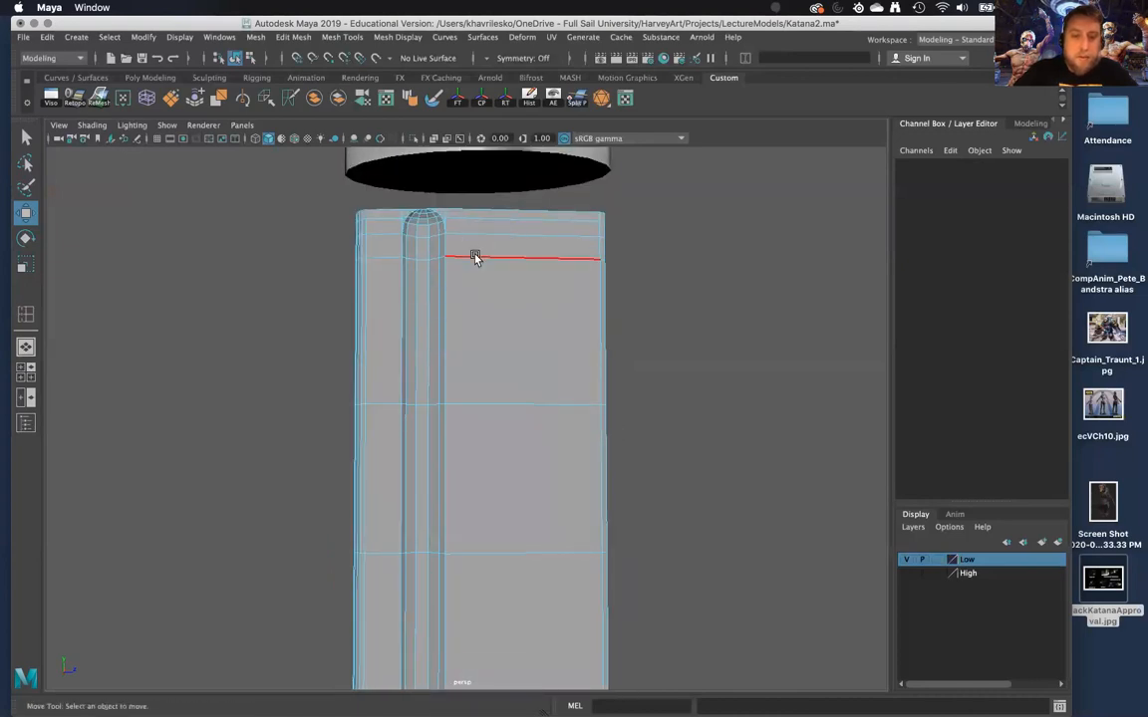
left_click(476, 256)
left_click_drag(477, 256, 474, 328, "alt")
Delete the blade's construction history and place a duplicate of the blade about 13 units away along Z
right_click_drag(482, 318, 528, 304)
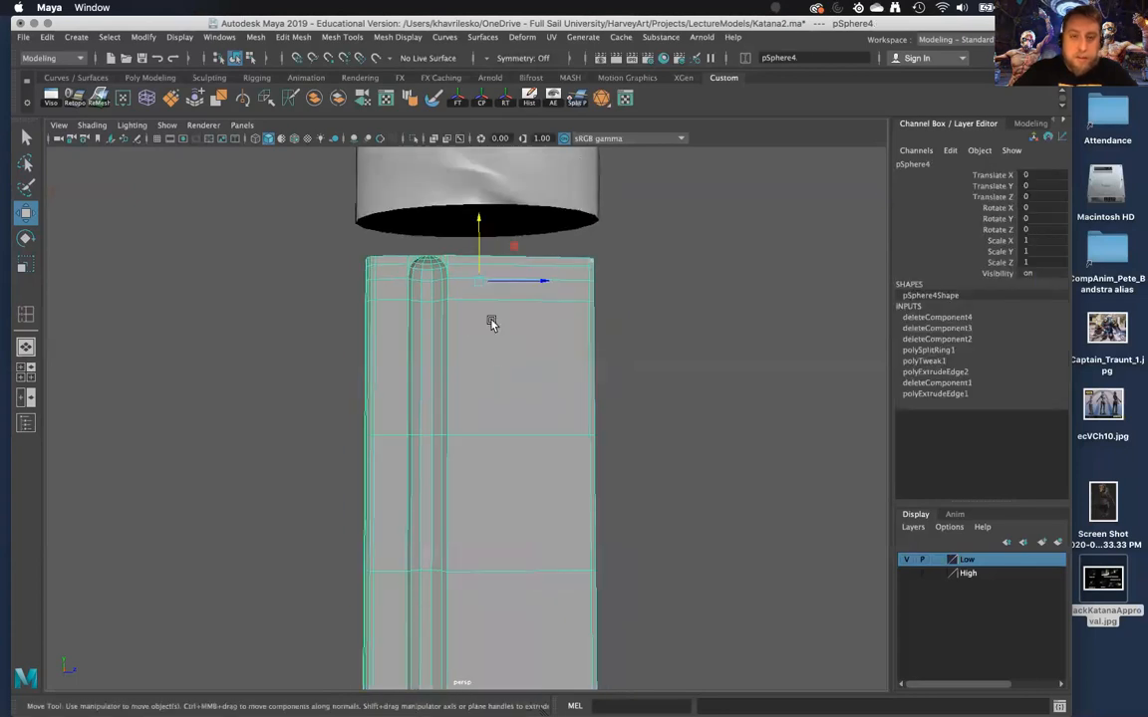
left_click(524, 99)
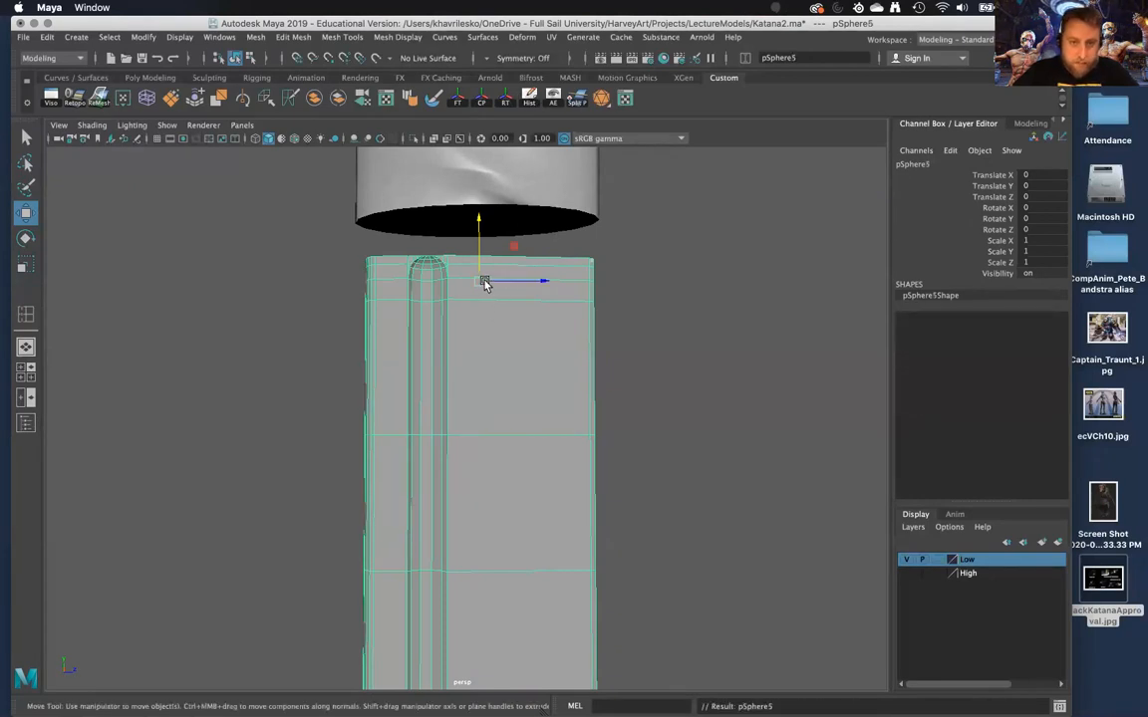
left_click_drag(536, 281, 819, 278)
middle_click_drag(609, 316, 528, 334, "alt")
Detach the duplicate along the edge loop just below its rounded groove end and delete the long lower part
right_click_drag(627, 326, 629, 259)
left_click(678, 311)
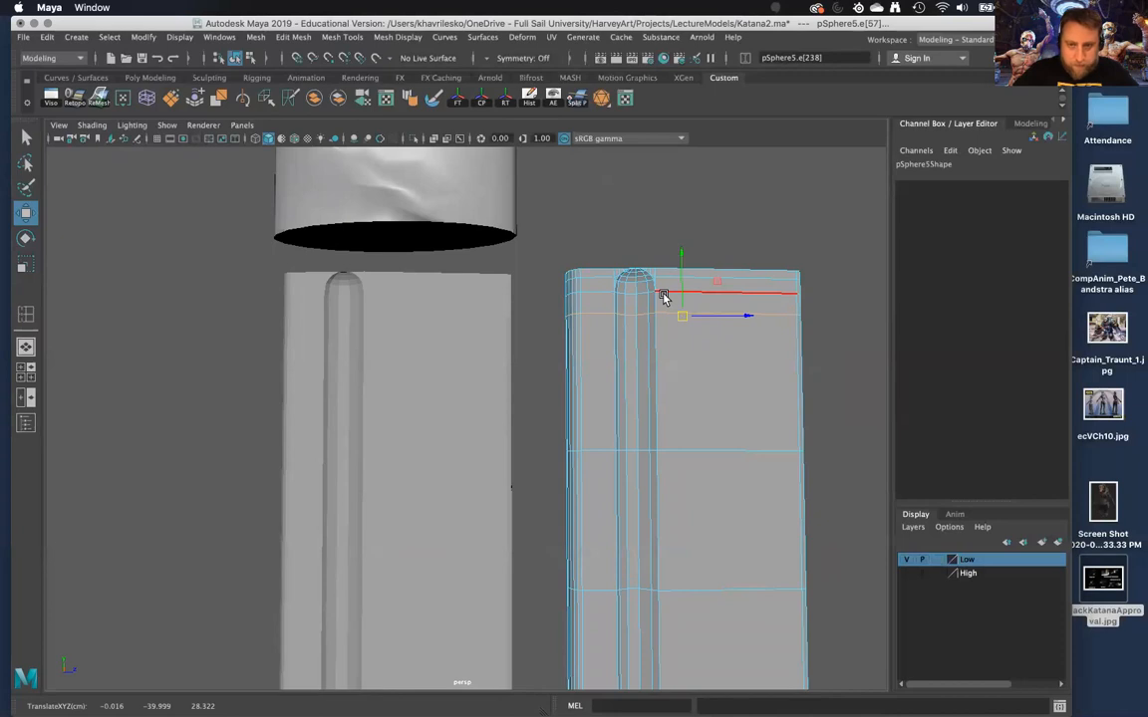
left_click(663, 296)
left_click(672, 317)
double_click(672, 317)
middle_click_drag(641, 318, 613, 324, "alt")
right_click_drag(612, 324, 613, 360, "shift")
left_click(572, 341)
double_click(572, 342)
key("Delete")
left_click(636, 291)
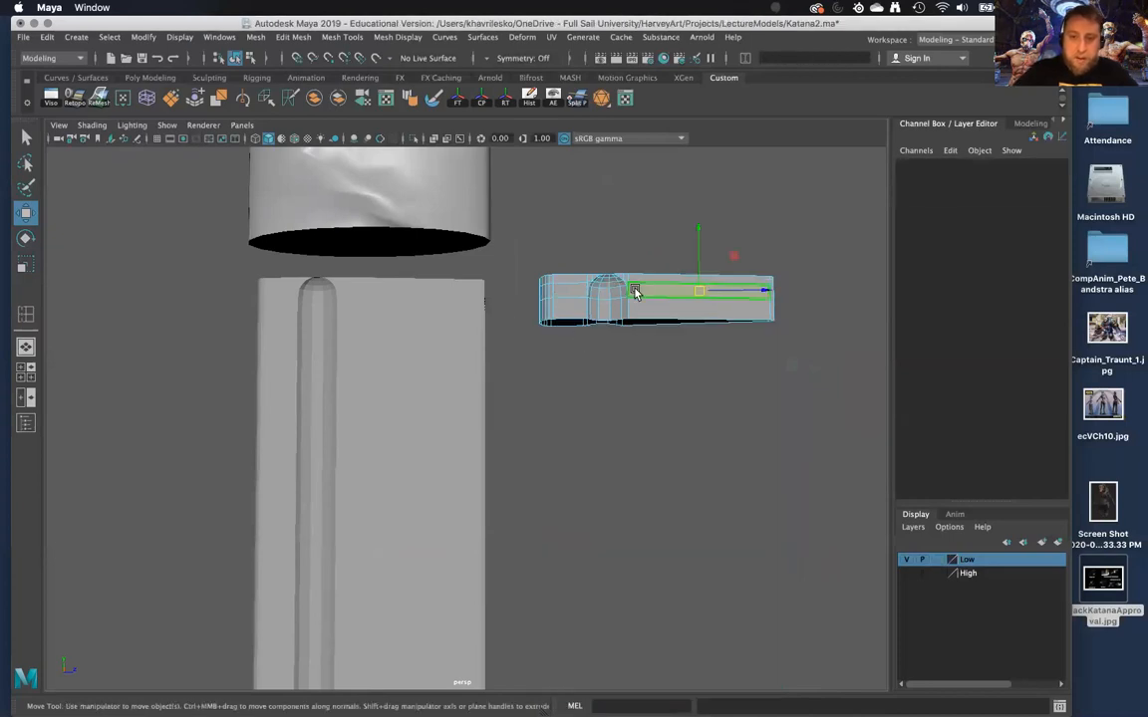
double_click(635, 291)
Set the cut cap piece's Translate Z to 0 and move it down to about Y -253.2, just beneath the blade
scroll(689, 298, "down", 5)
right_click_drag(584, 329, 643, 305)
left_click(590, 369)
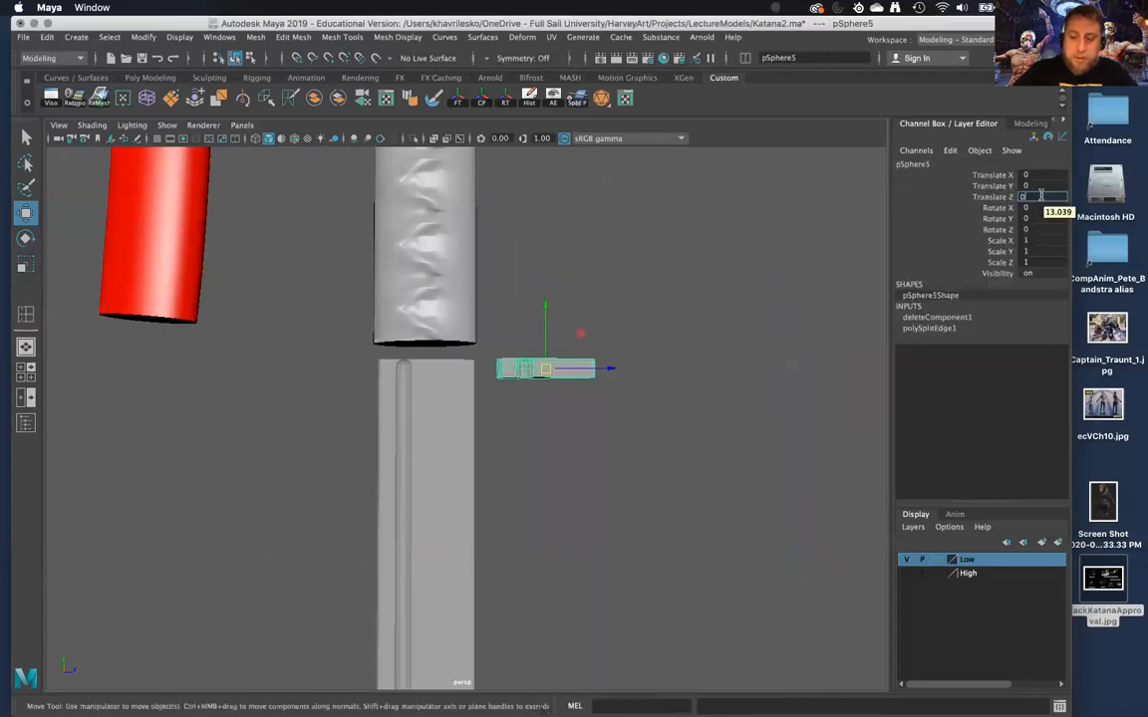
key("Return")
scroll(502, 512, "down", 10)
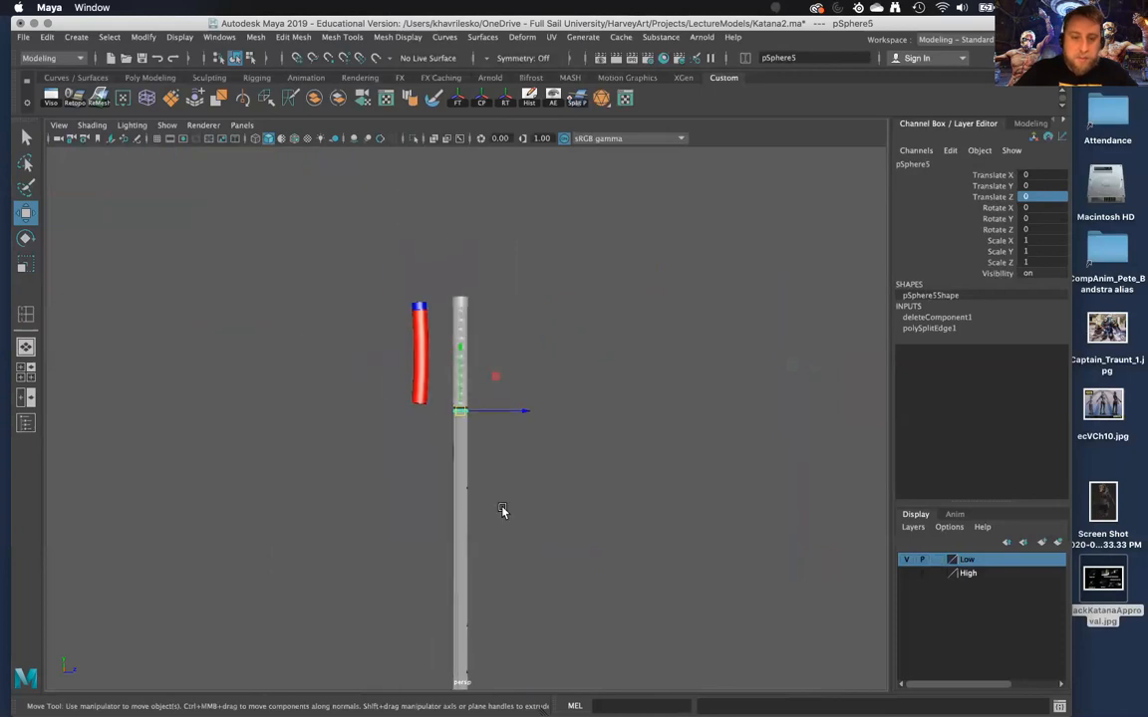
left_click_drag(455, 271, 444, 428)
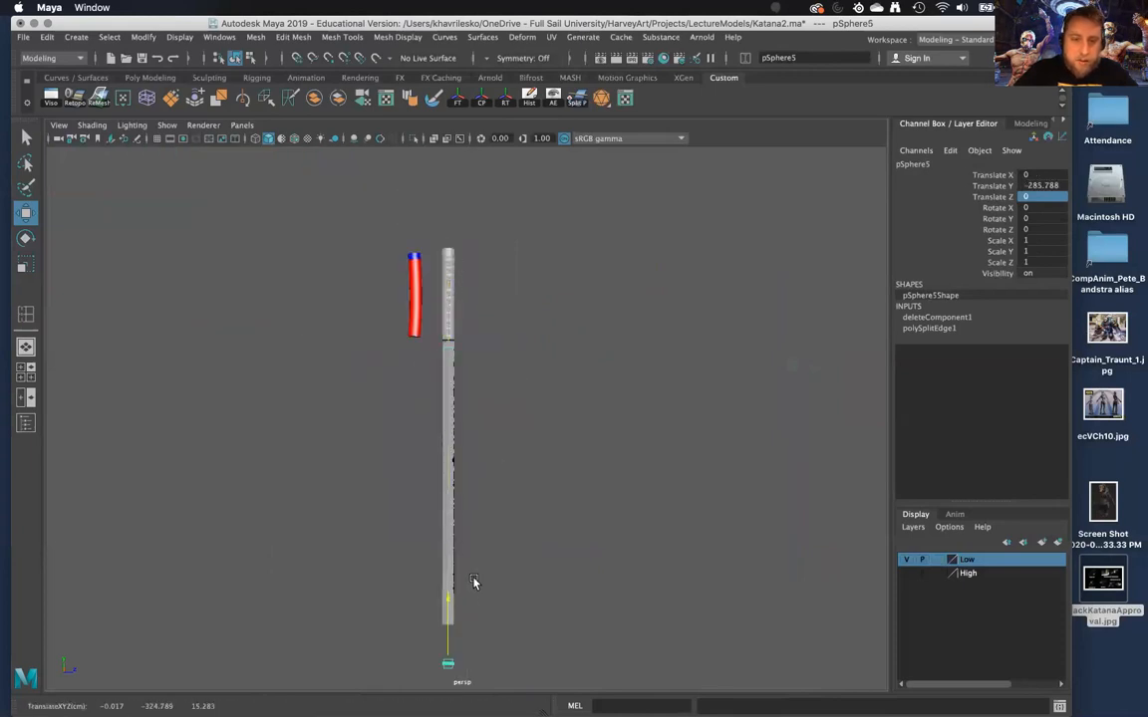
key("f")
scroll(457, 478, "down", 3)
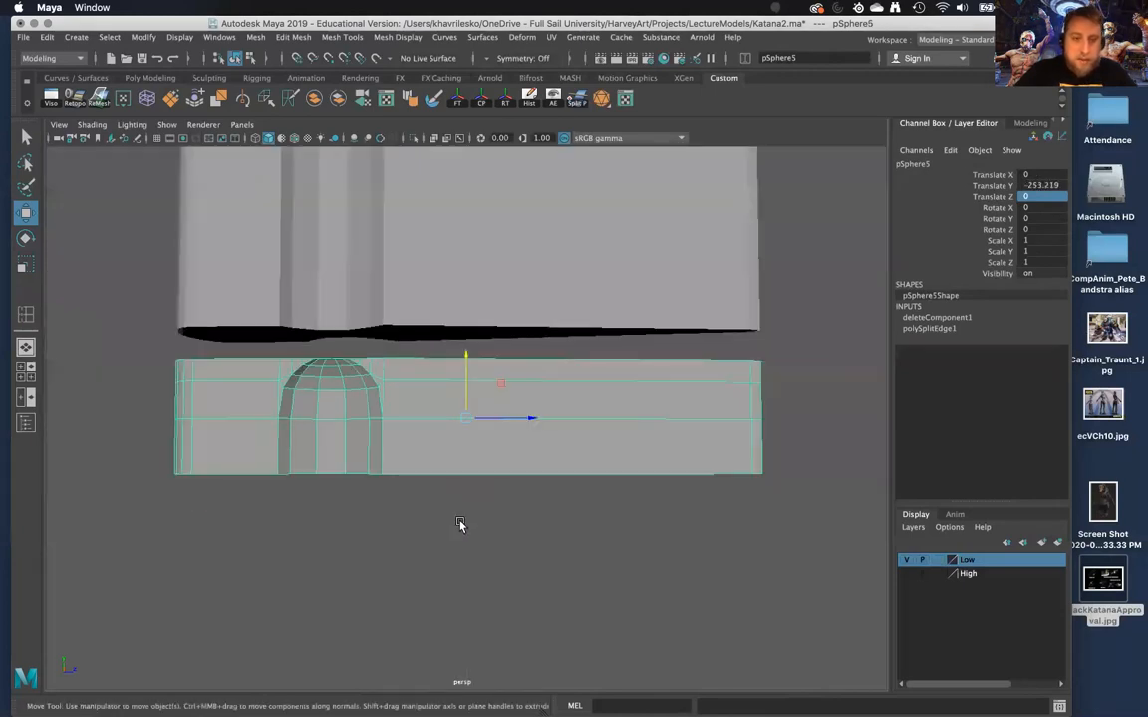
Flip the cap piece vertically by setting its Scale Y to -1
scroll(456, 478, "up", 3)
key("r")
left_click_drag(466, 380, 466, 519)
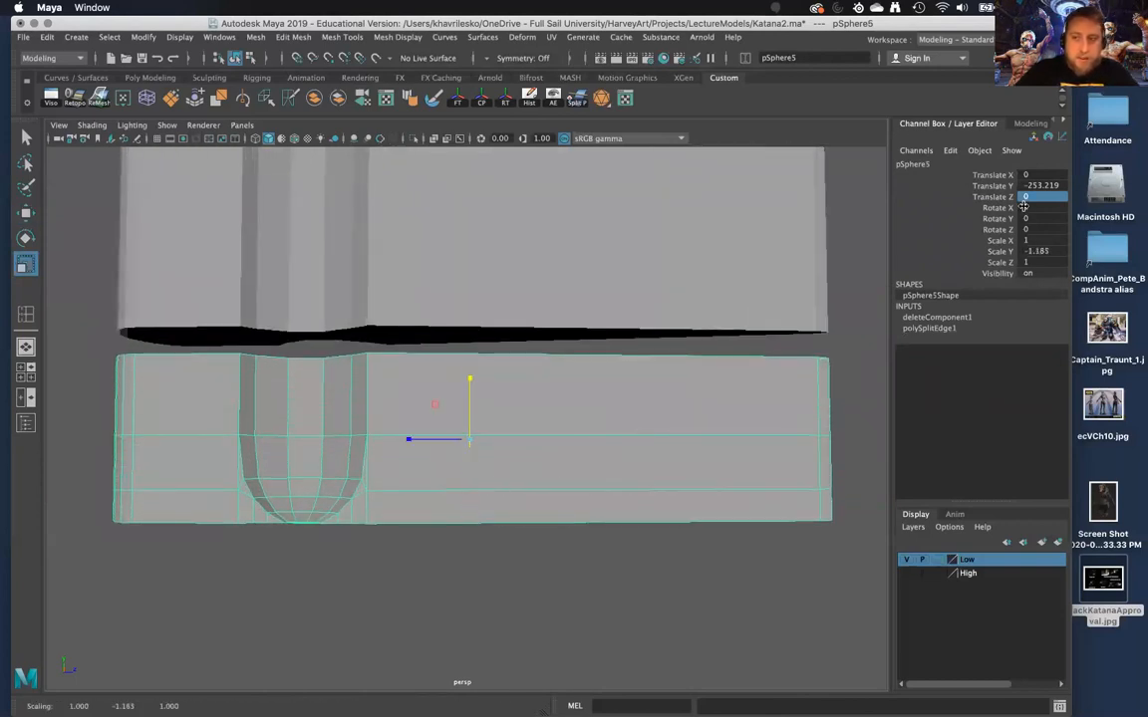
double_click(1055, 250)
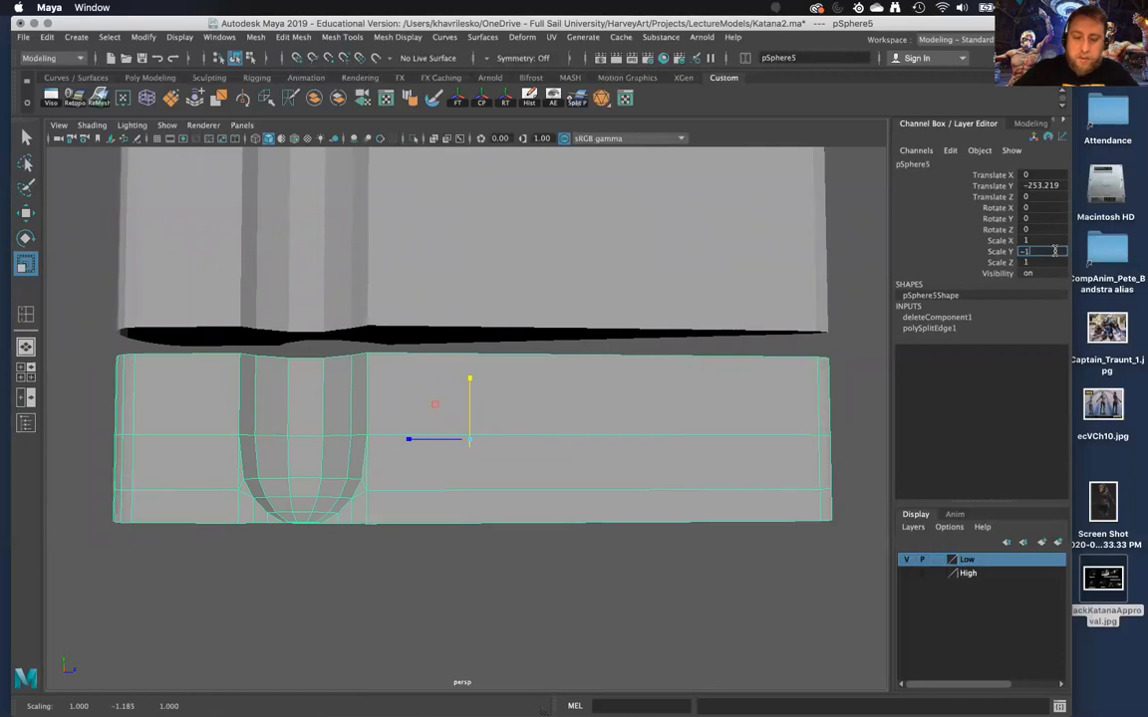
key("Return")
right_click_drag(870, 383, 554, 446, "alt")
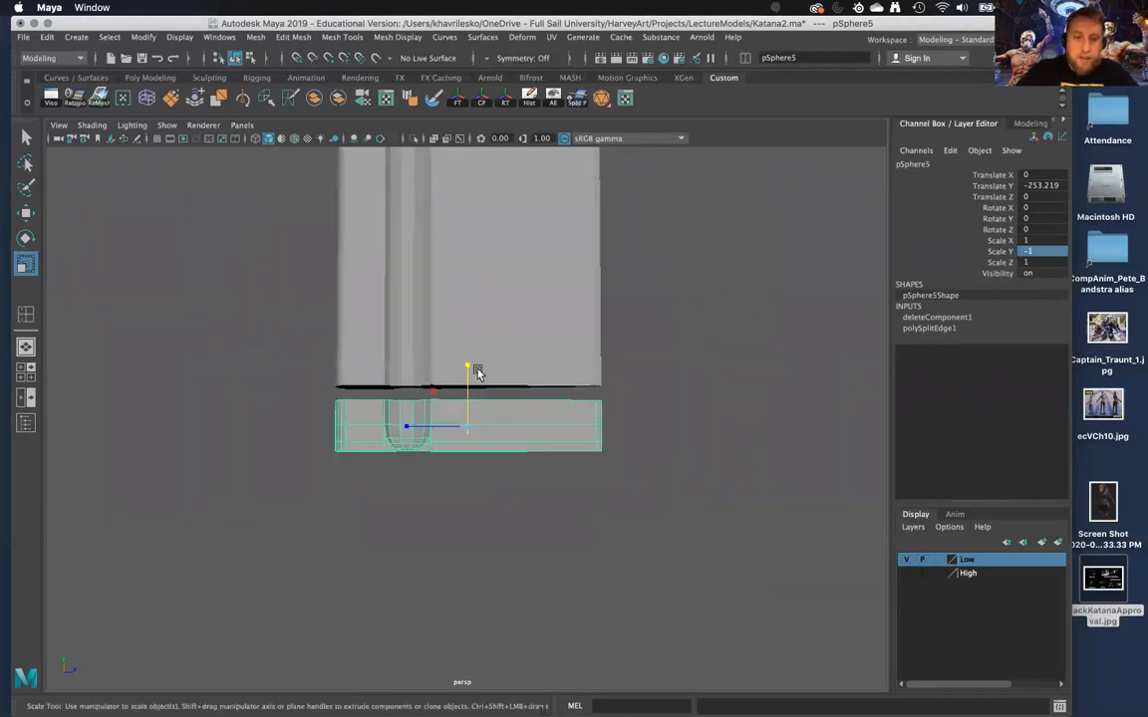
Stretch the flipped cap to a Scale Y of about -2.88 and lower it to about Y -254.5 to meet the blade's border
left_click_drag(469, 367, 481, 179)
left_click_drag(466, 369, 464, 382)
key("w")
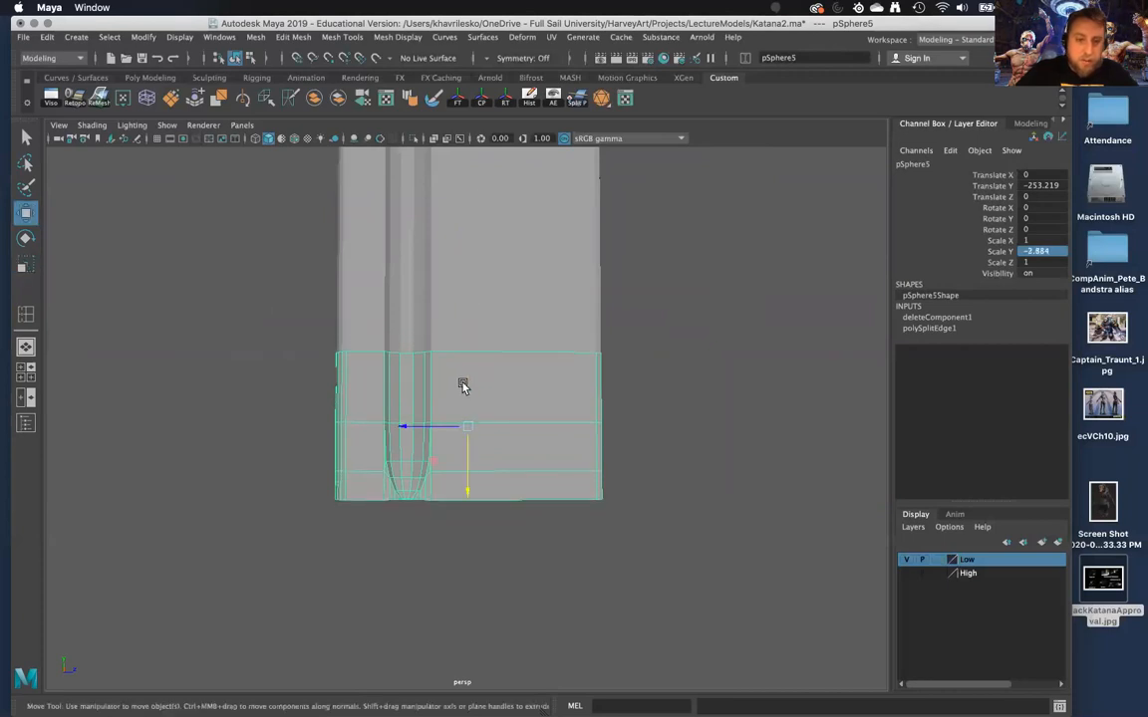
left_click_drag(469, 484, 463, 518)
scroll(455, 479, "up", 5)
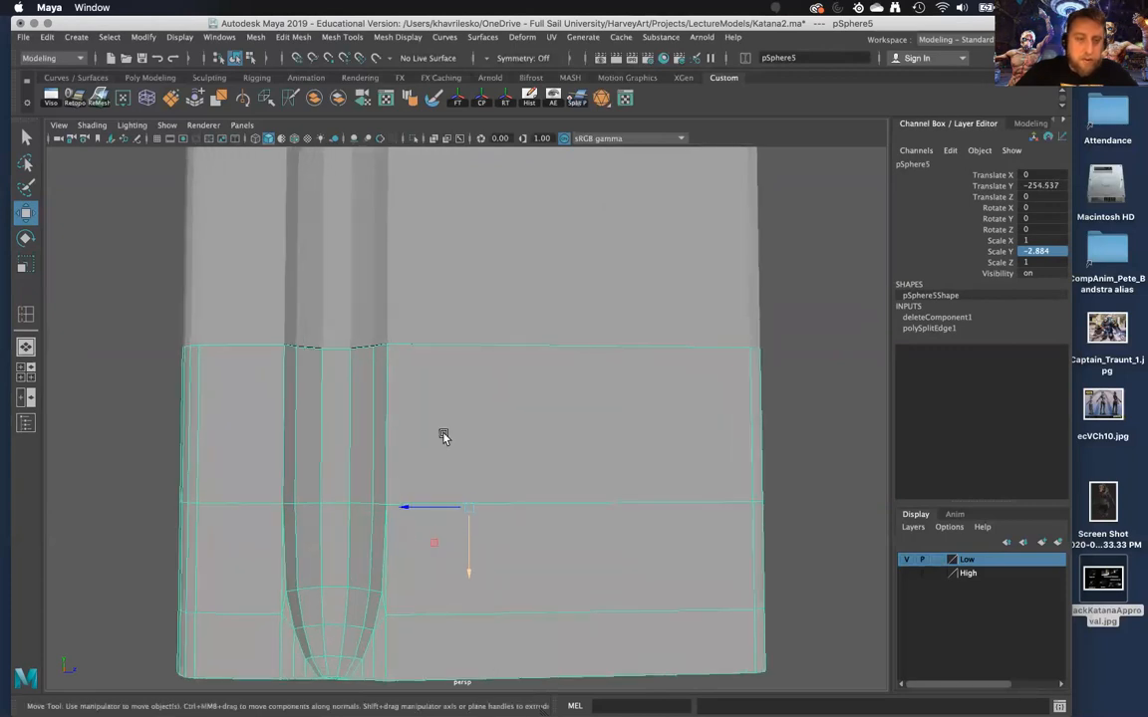
Select the cap and the blade together and combine them into one mesh
left_click_drag(401, 321, 460, 217, "alt")
left_click(443, 289, "shift")
scroll(431, 298, "down", 3)
left_click(471, 384)
left_click_drag(471, 385, 454, 387, "alt")
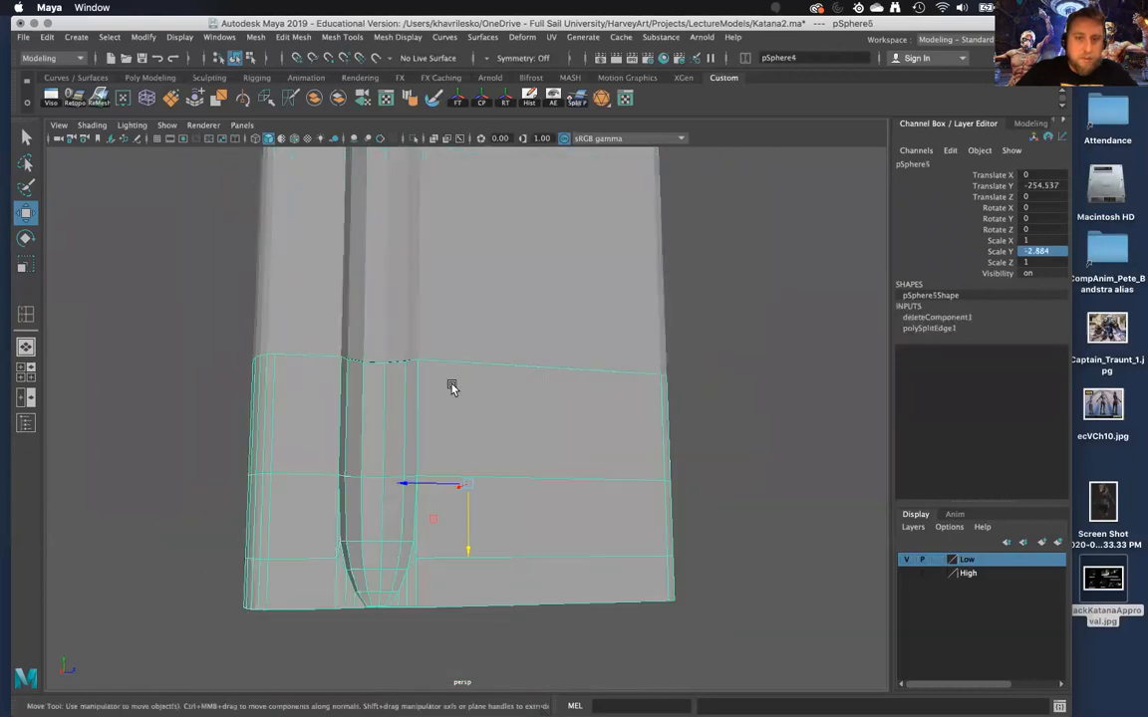
scroll(472, 397, "up", 2)
right_click_drag(473, 398, 519, 619, "alt")
left_click_drag(512, 643, 512, 636)
right_click_drag(512, 636, 480, 335, "alt")
left_click(461, 281, "shift")
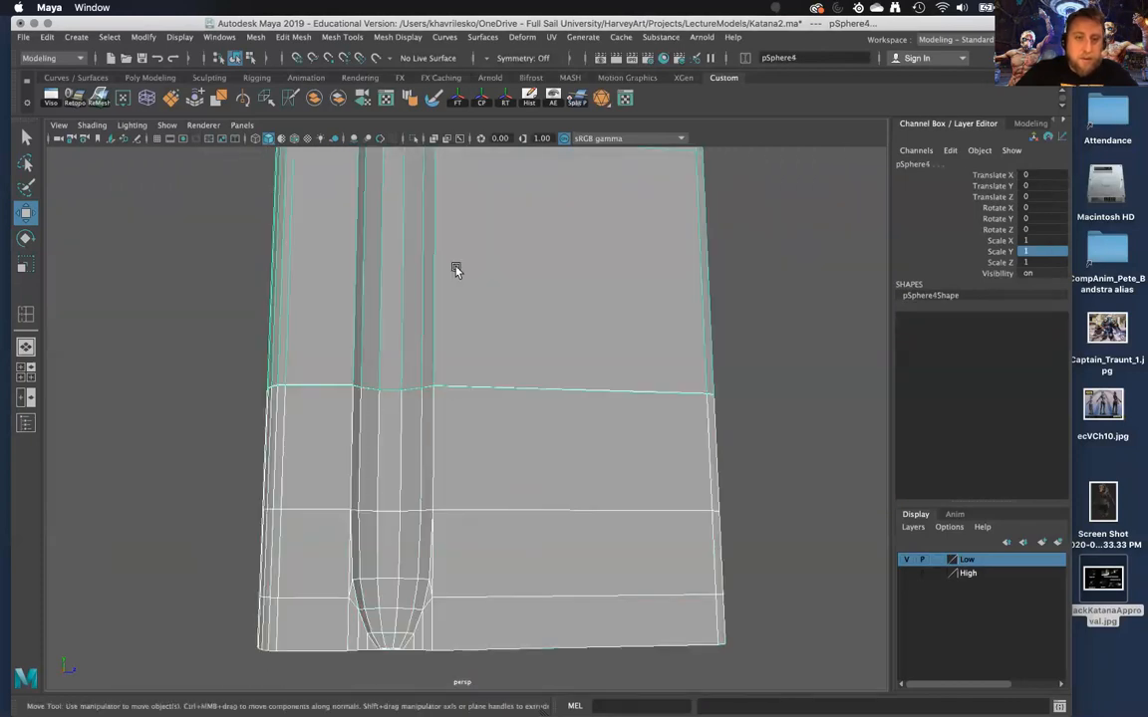
left_click(314, 107)
Merge the vertices along the seam between blade and cap with a distance threshold of 0.21
right_click_drag(330, 286, 291, 324, "alt")
left_click_drag(162, 341, 792, 427)
right_click_drag(659, 429, 722, 374, "shift")
middle_click_drag(484, 417, 502, 418)
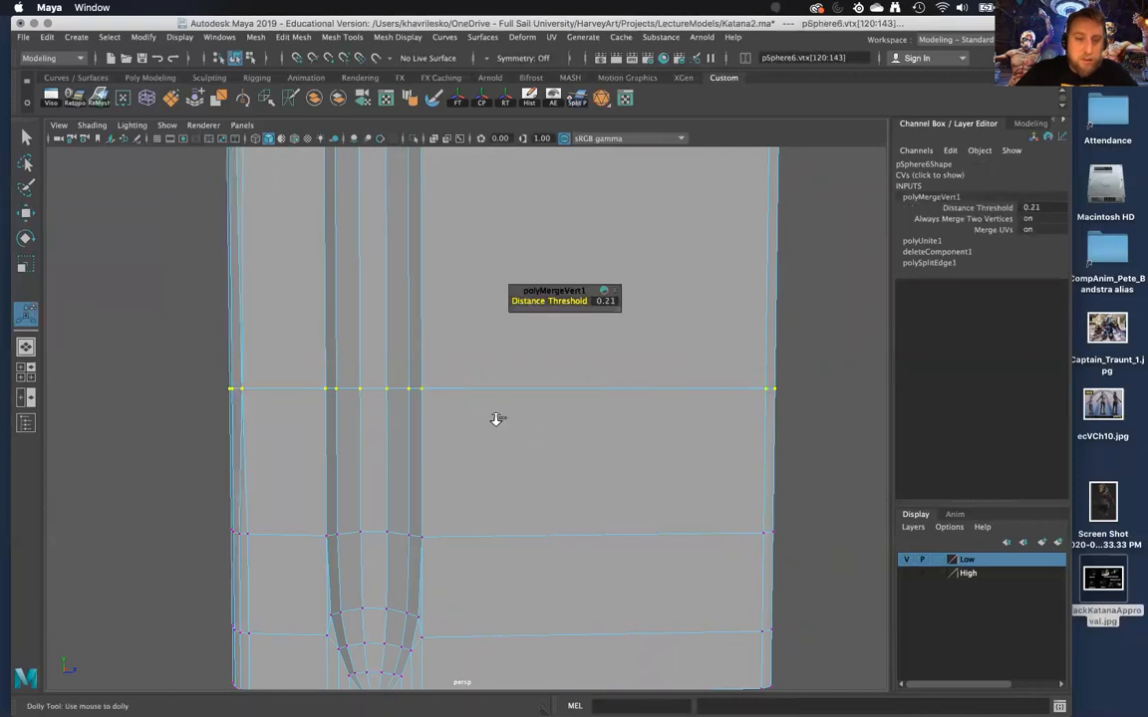
scroll(467, 426, "down", 10)
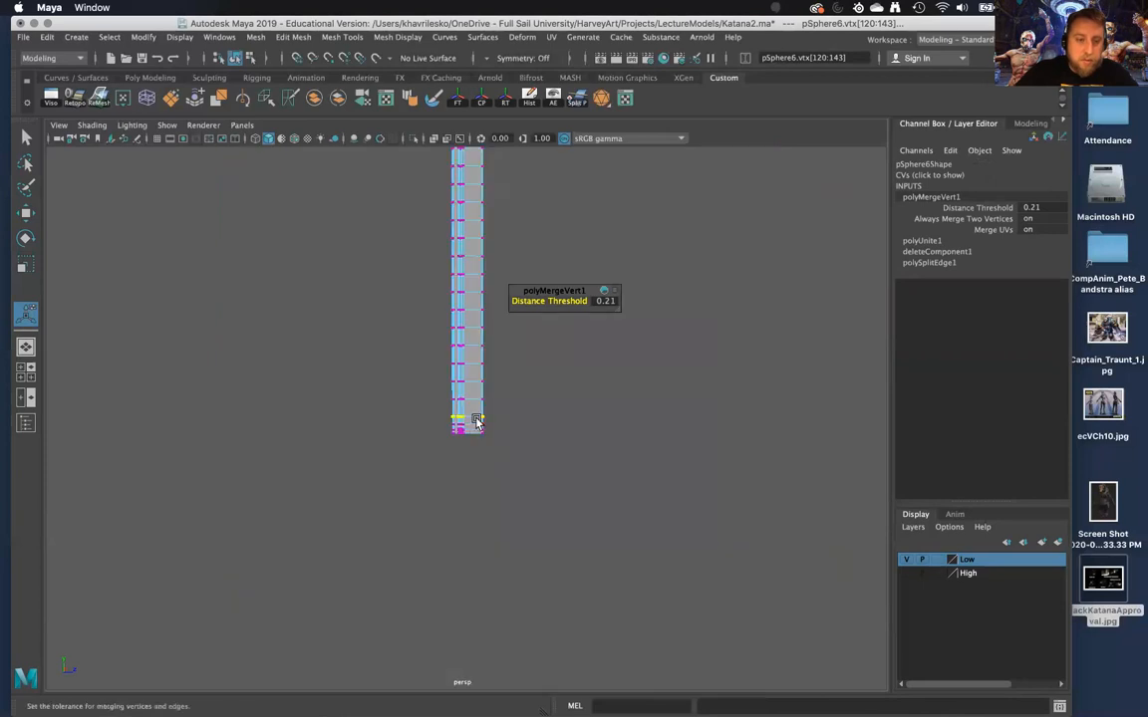
scroll(476, 418, "up", 10)
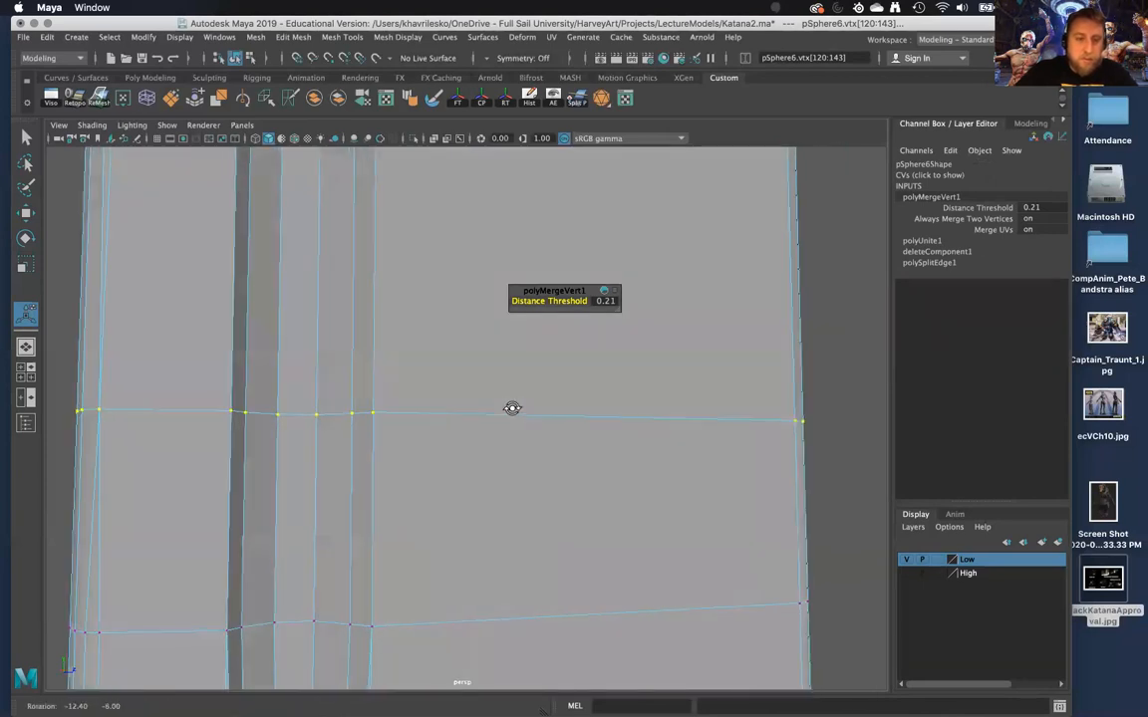
middle_click_drag(510, 409, 496, 415)
left_click_drag(496, 414, 512, 416, "alt")
middle_click_drag(502, 417, 505, 420)
Delete the construction history of the combined blade and deselect it
left_click_drag(494, 428, 385, 282, "alt")
right_click_drag(386, 282, 443, 306, "alt")
left_click_drag(668, 495, 618, 457, "alt")
left_click(477, 511)
left_click(531, 101)
left_click(682, 381)
Inspect the blade's lower end with the joined groove cap, and open BlackKatanaApproval.jpg to study the blade tip
left_click_drag(682, 399, 647, 483, "alt")
right_click_drag(647, 483, 548, 115, "alt")
left_click_drag(556, 205, 531, 490, "alt")
right_click_drag(537, 540, 457, 215, "alt")
left_click_drag(522, 374, 470, 510, "alt")
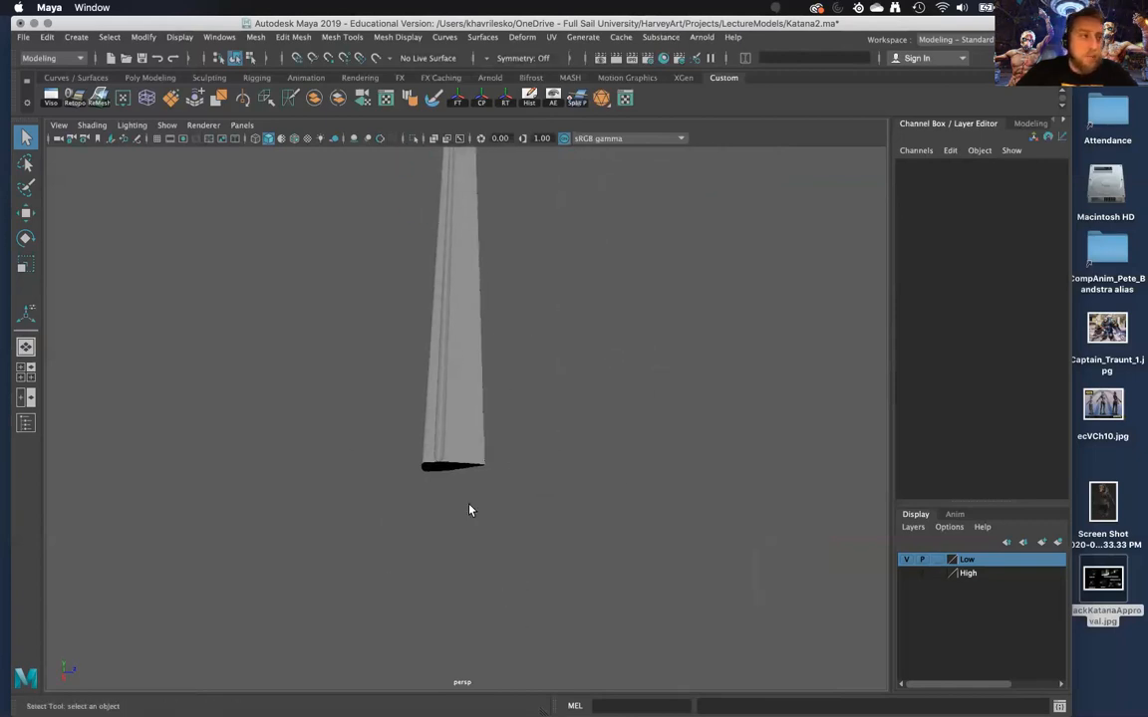
left_click(460, 445)
left_click_drag(460, 446, 468, 539, "alt")
right_click_drag(469, 539, 446, 566, "alt")
left_click_drag(446, 566, 472, 490, "alt")
right_click_drag(472, 490, 483, 638, "alt")
left_click_drag(463, 440, 502, 165, "alt")
double_click(1101, 582)
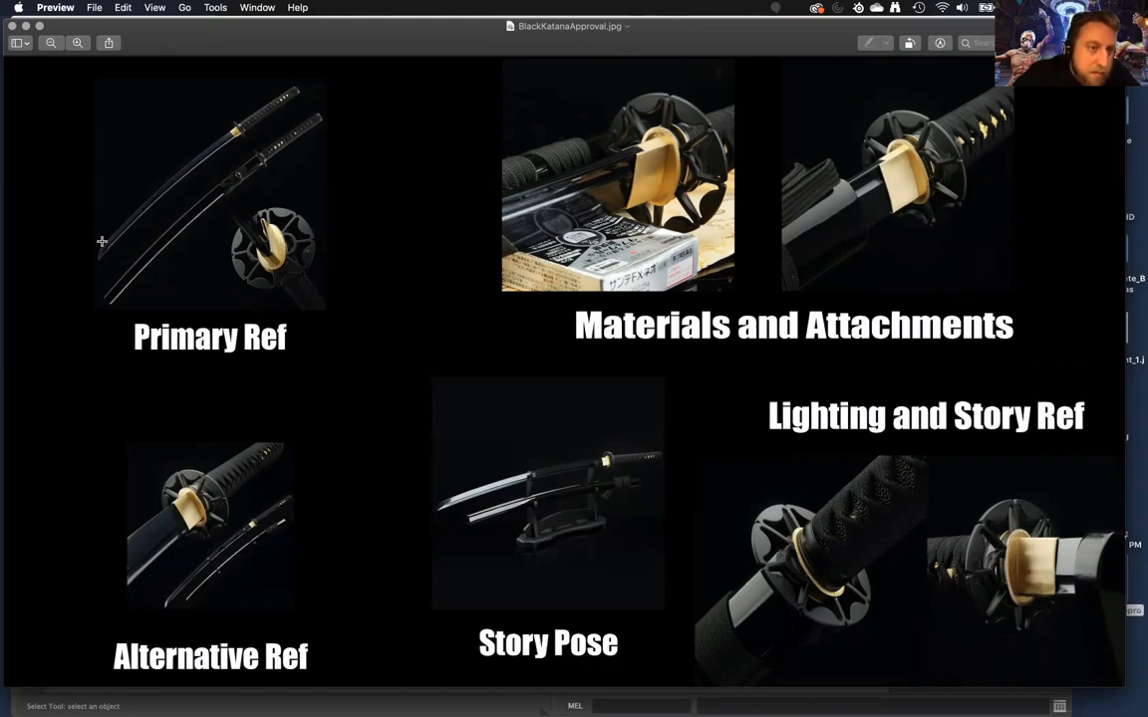
Close the reference image and create a polygon cylinder in the Katana2 scene
left_click(12, 27)
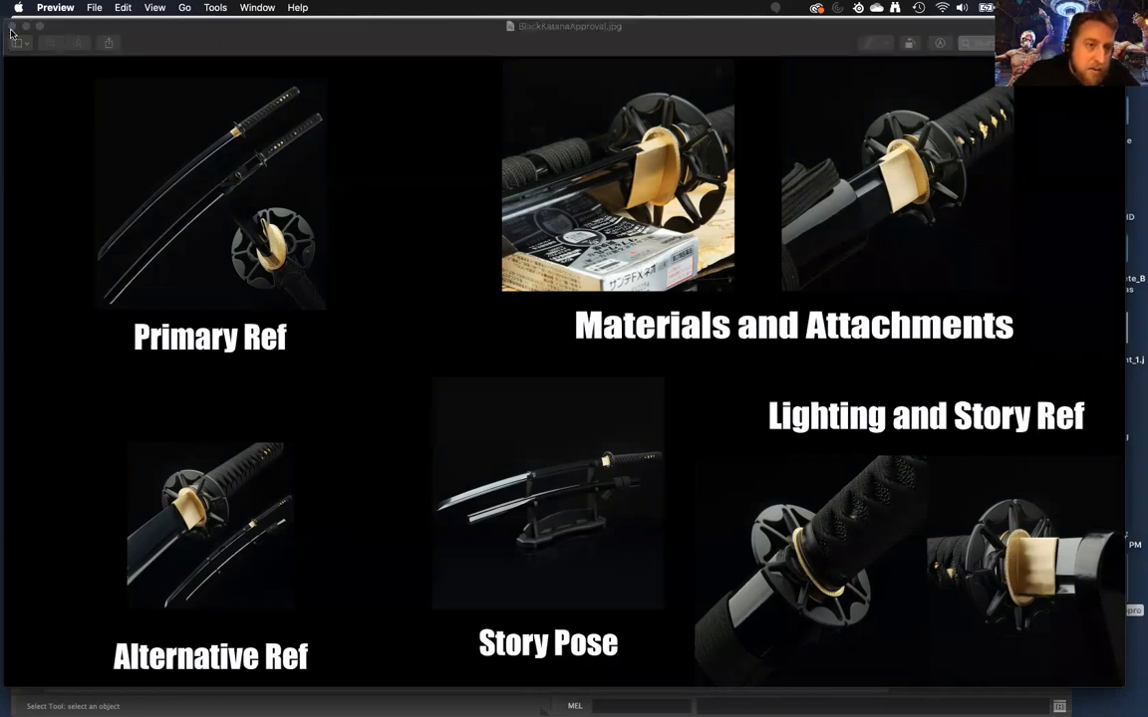
left_click(498, 601)
left_click_drag(499, 597, 504, 586, "alt")
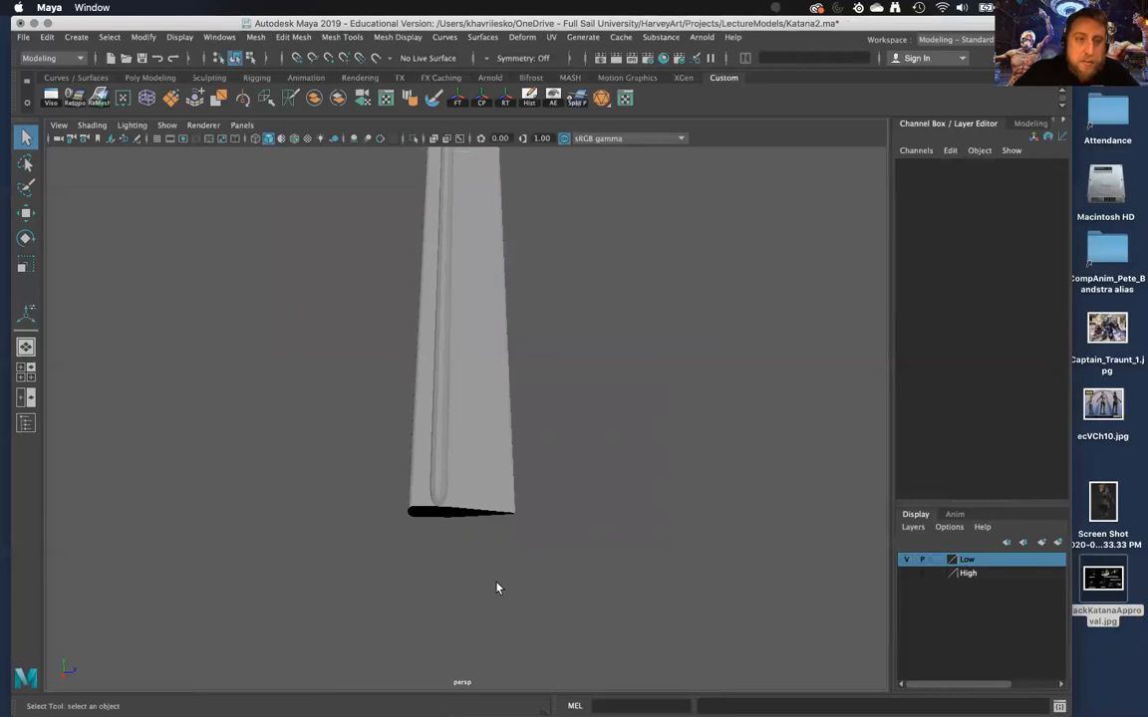
scroll(498, 588, "down", 5)
left_click(75, 37)
mouse_move(118, 87)
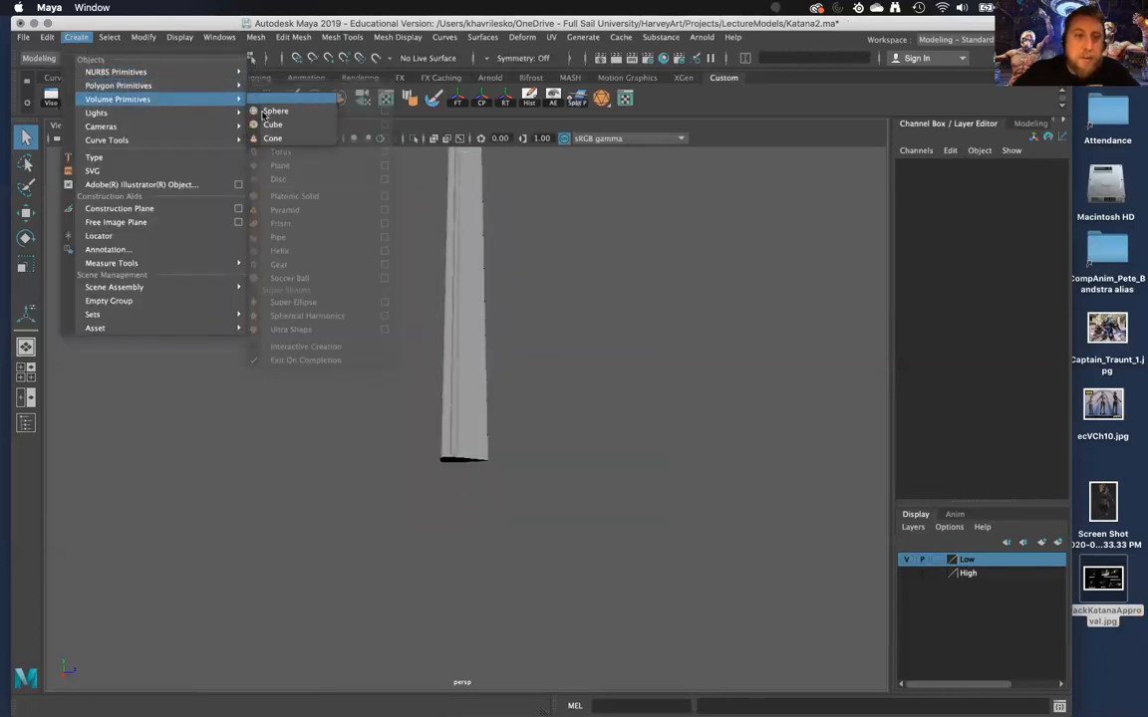
left_click(294, 124)
Move the cylinder down past the blade's lower end, to a Y translation of about -357.63
left_click_drag(435, 467, 434, 384, "alt")
key("w")
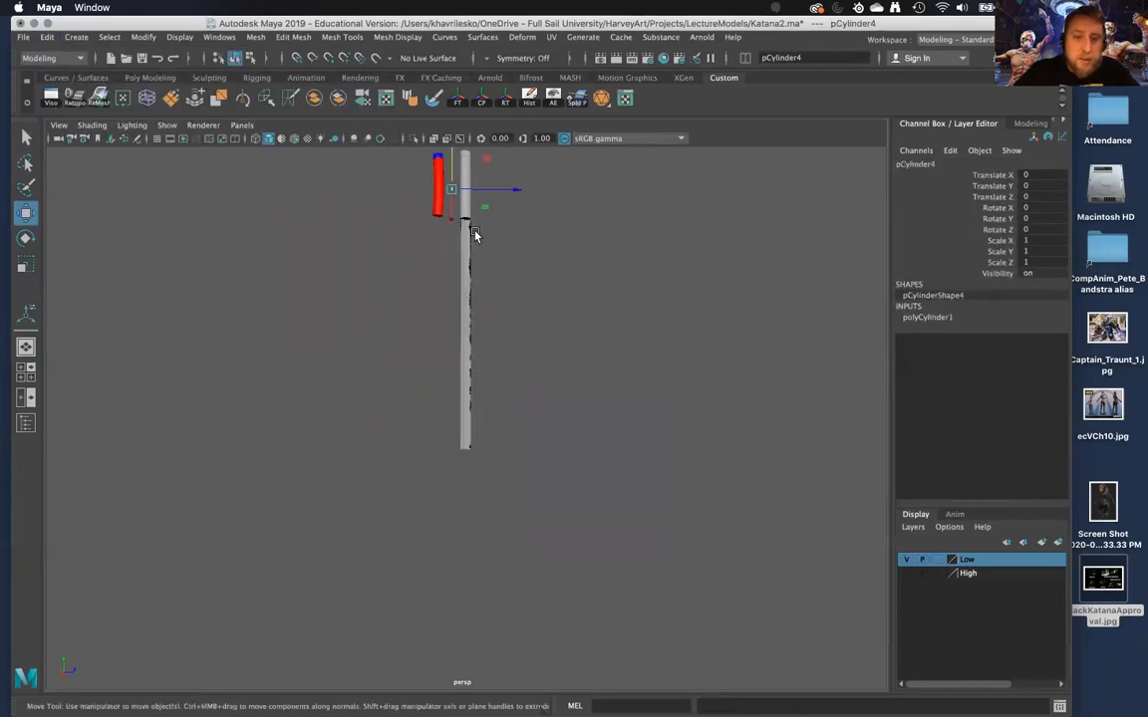
left_click_drag(447, 172, 459, 485)
scroll(469, 487, "up", 5)
middle_click_drag(468, 487, 469, 427, "alt")
scroll(456, 326, "up", 4)
scroll(456, 414, "up", 3)
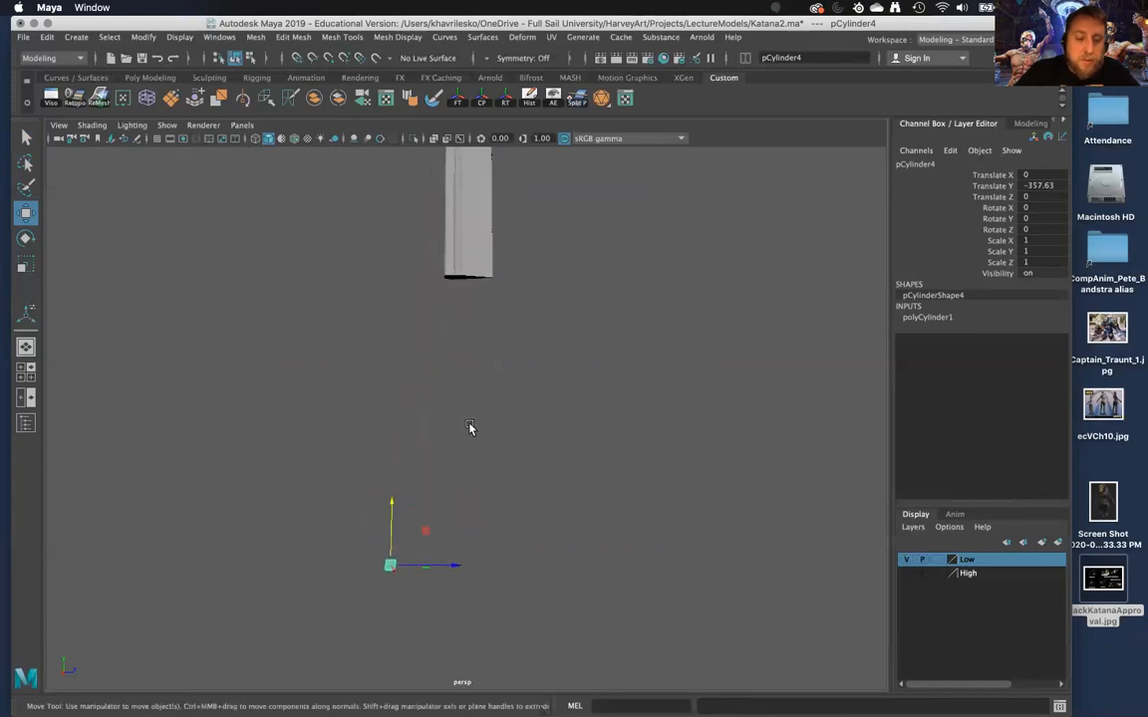
scroll(469, 428, "up", 2)
Turn the cylinder on its side by setting its Z rotation to -90
key("e")
left_click_drag(359, 592, 372, 537)
left_click_drag(356, 608, 325, 543)
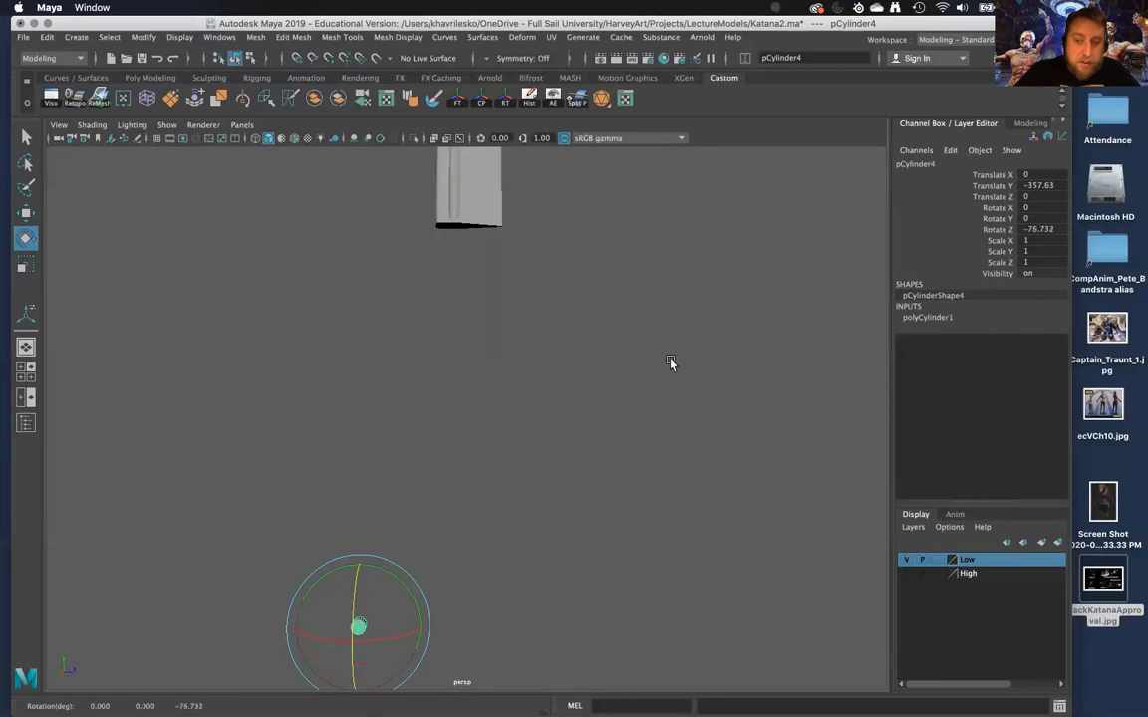
double_click(1041, 230)
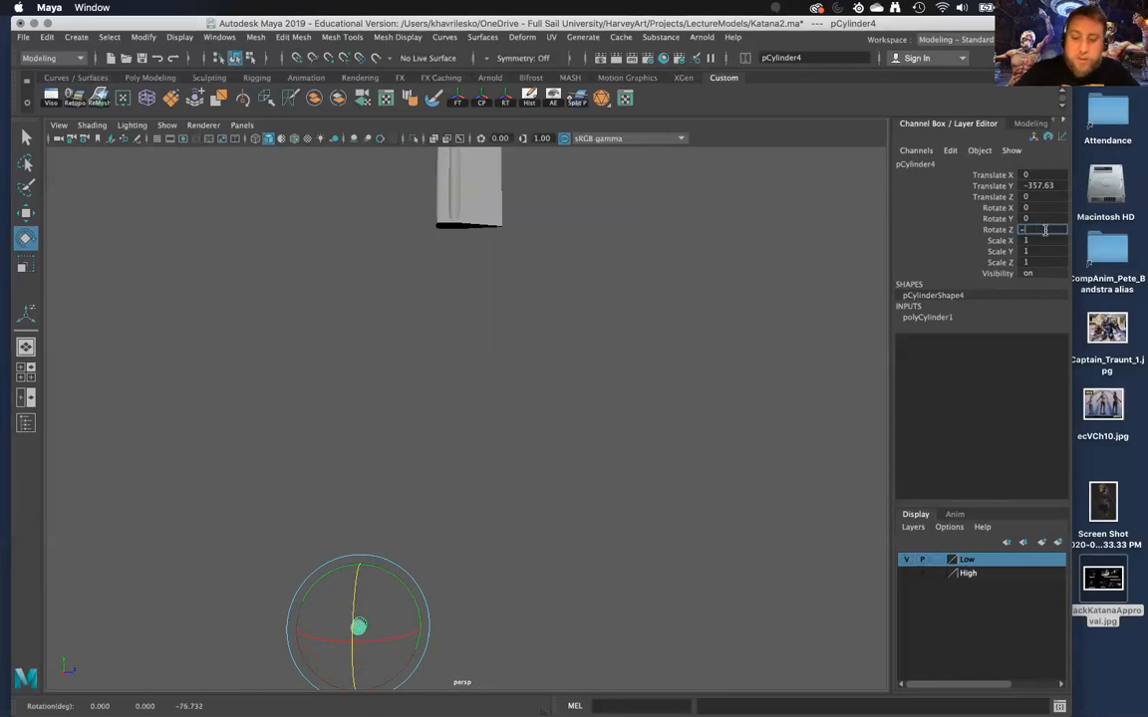
Place the cylinder just under the blade at about Y -308.356 and Z 13.995, and scale it uniformly to about 11.276
key("w")
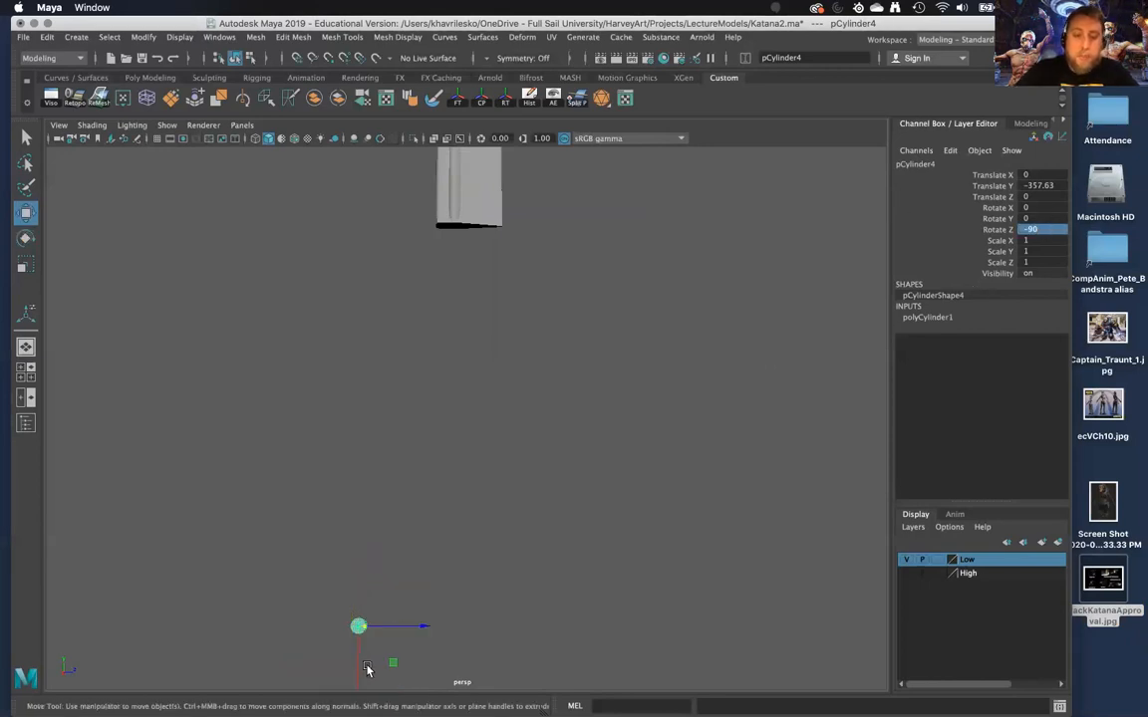
left_click_drag(434, 322, 434, 318)
middle_click_drag(434, 318, 435, 345, "alt")
left_click_drag(435, 350, 429, 320)
key("r")
Detach the cylinder along its vertical centre edges and delete the half on the blade's spine side
right_click_drag(428, 320, 426, 279)
left_click(405, 287)
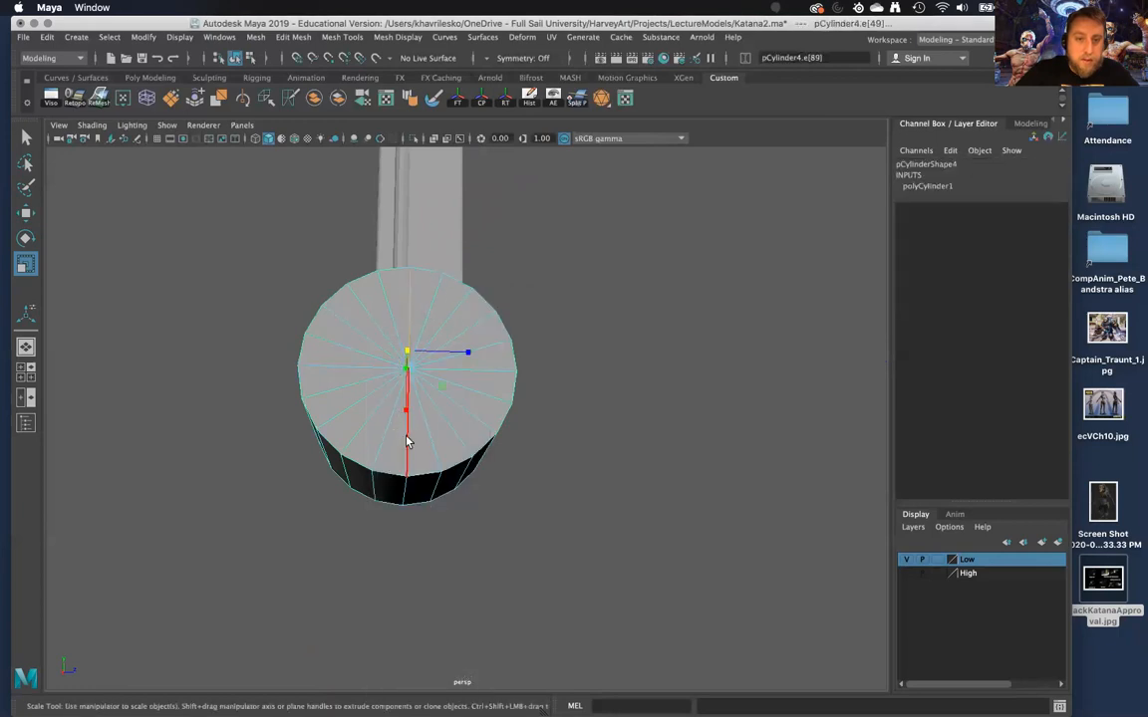
right_click_drag(462, 317, 454, 526, "shift")
right_click_drag(332, 325, 335, 359)
left_click(334, 350)
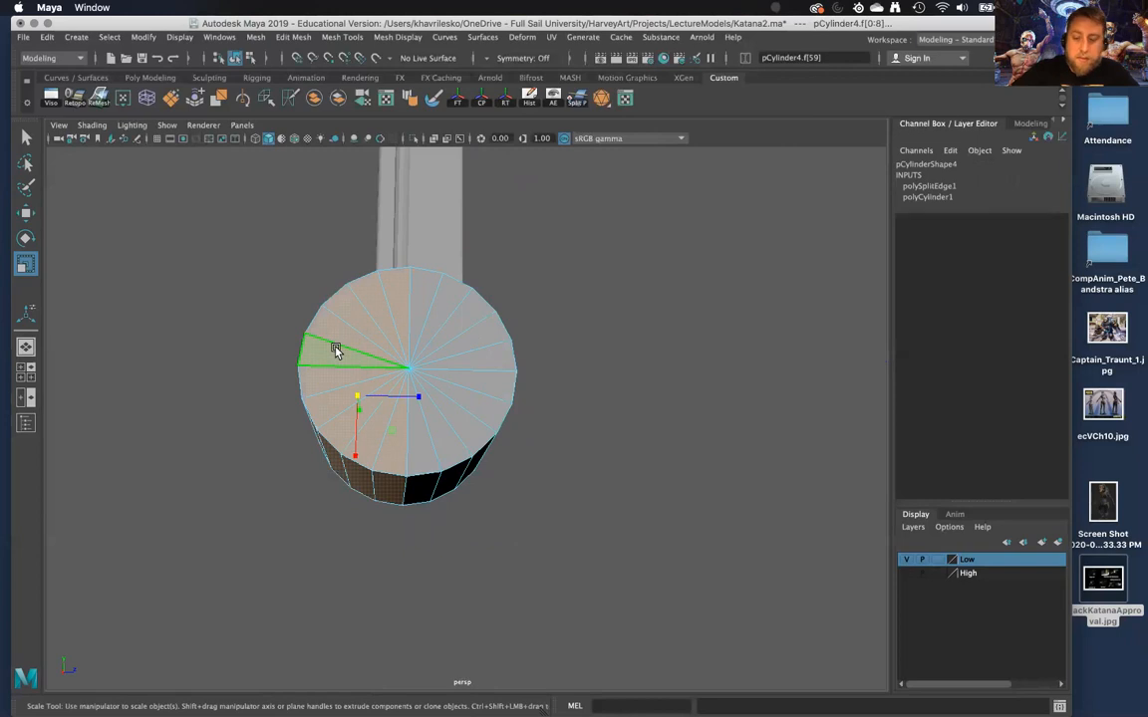
key("Delete")
Flatten the half cylinder into a thin disc with a Y scale of about 0.899
scroll(335, 350, "down", 2)
scroll(337, 351, "up", 2)
left_click_drag(343, 351, 391, 342, "alt")
right_click_drag(488, 304, 554, 282)
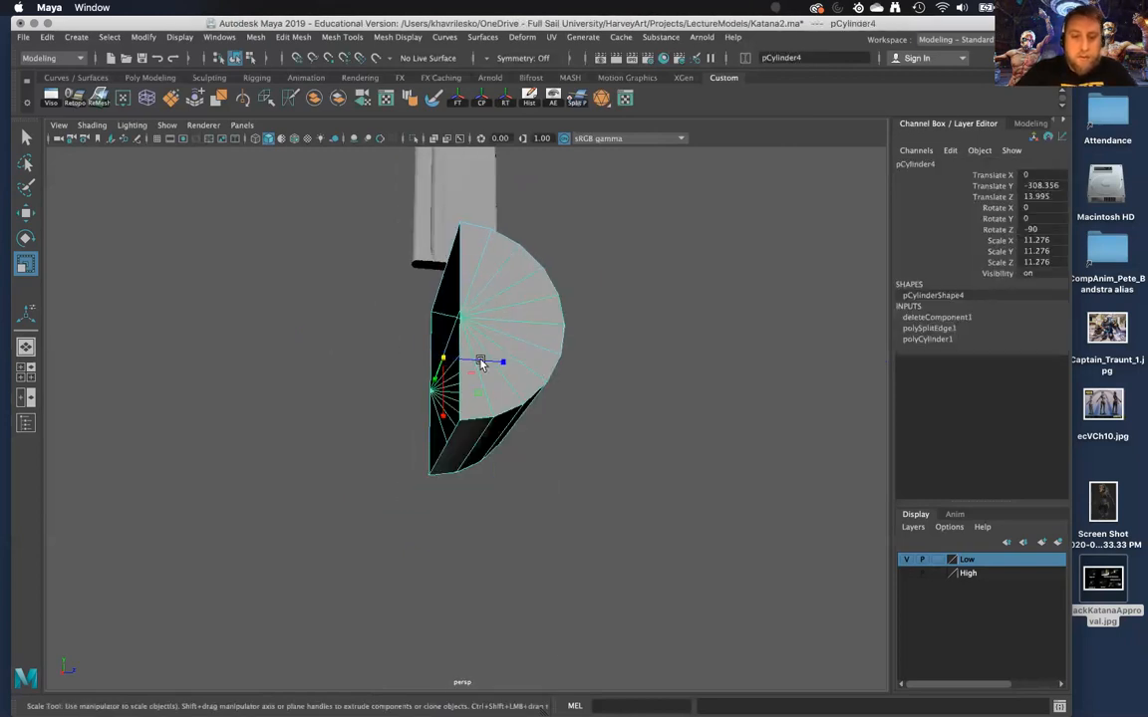
left_click_drag(436, 384, 323, 449)
left_click(438, 440)
Freeze the half disc's transformations, narrow it to a Z scale of 0.5, and deselect it
middle_click_drag(323, 449, 457, 353, "alt")
right_click_drag(456, 354, 463, 418, "alt")
left_click_drag(463, 417, 453, 392, "alt")
right_click_drag(453, 391, 432, 319, "alt")
left_click_drag(432, 320, 428, 315, "alt")
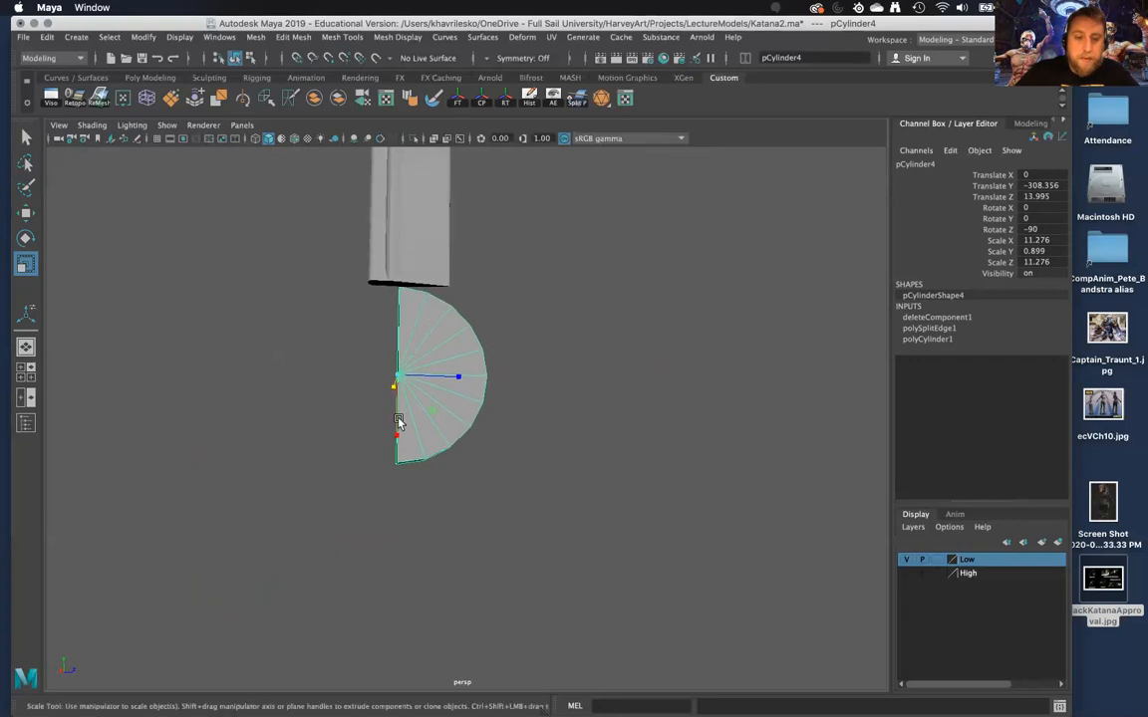
left_click_drag(464, 377, 457, 380, "alt")
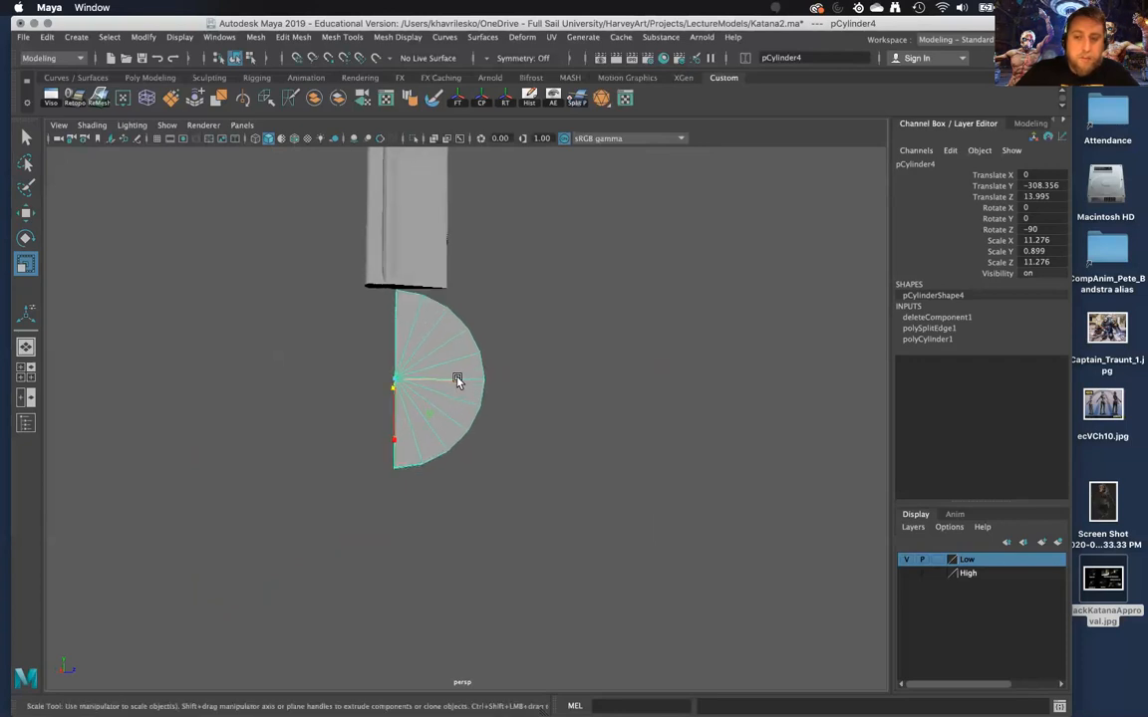
left_click(457, 98)
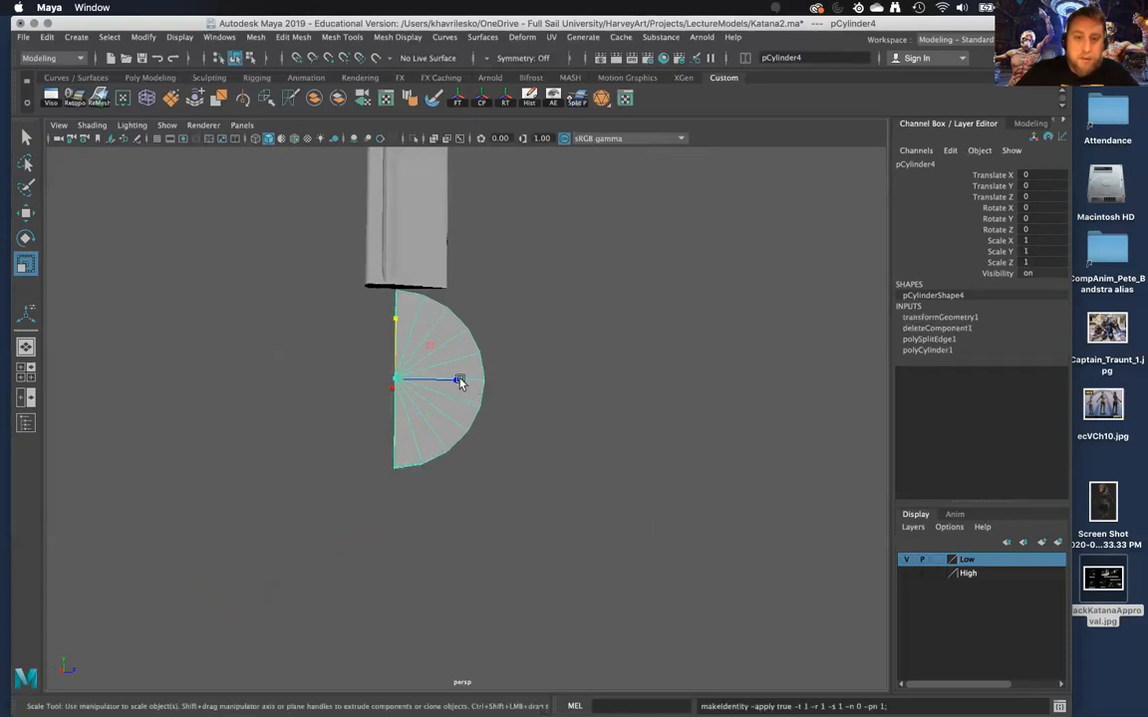
left_click_drag(459, 382, 450, 382)
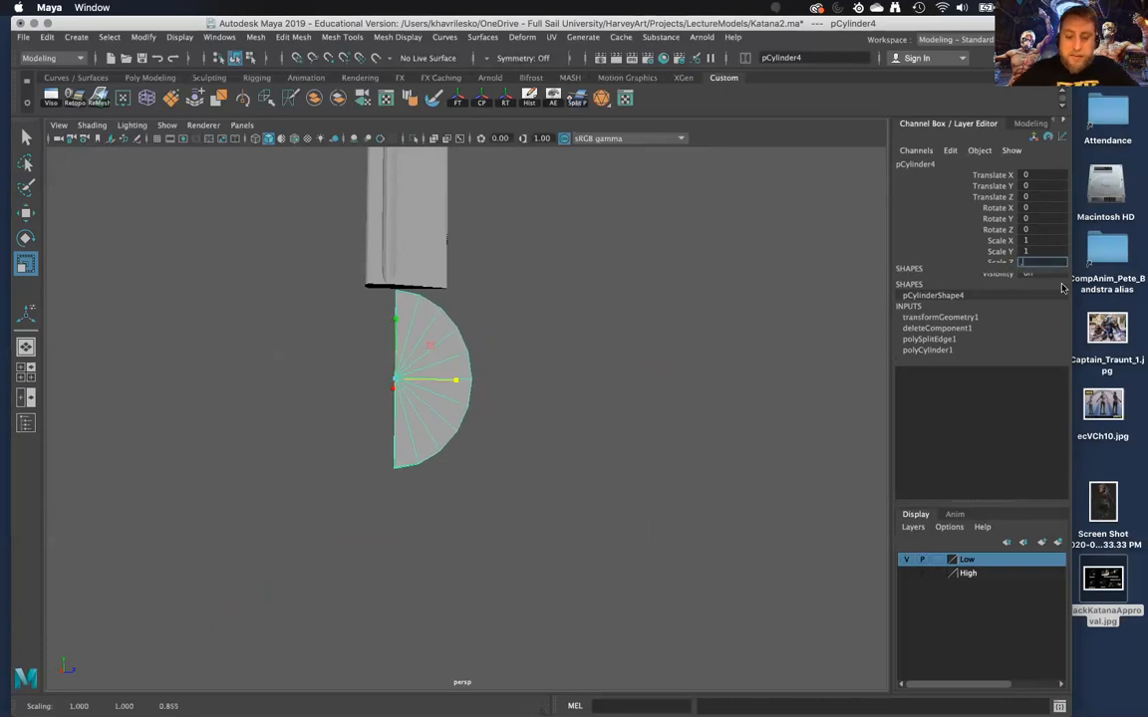
type("0.5")
key("Return")
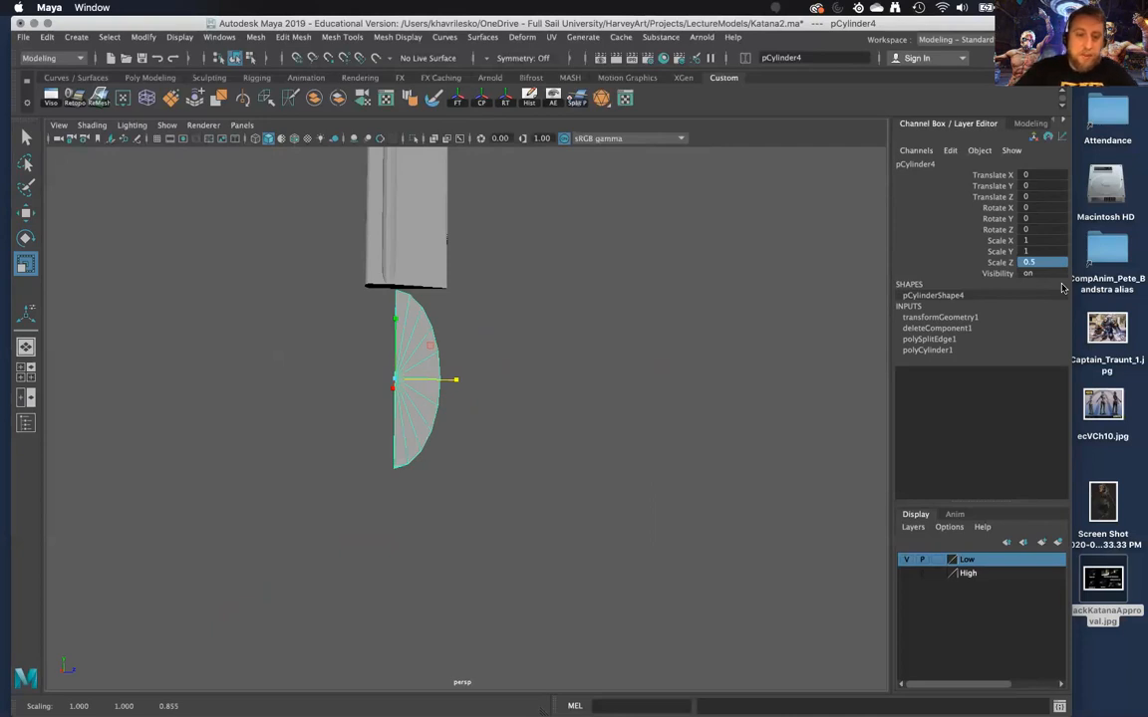
left_click(548, 331)
scroll(558, 398, "up", 5)
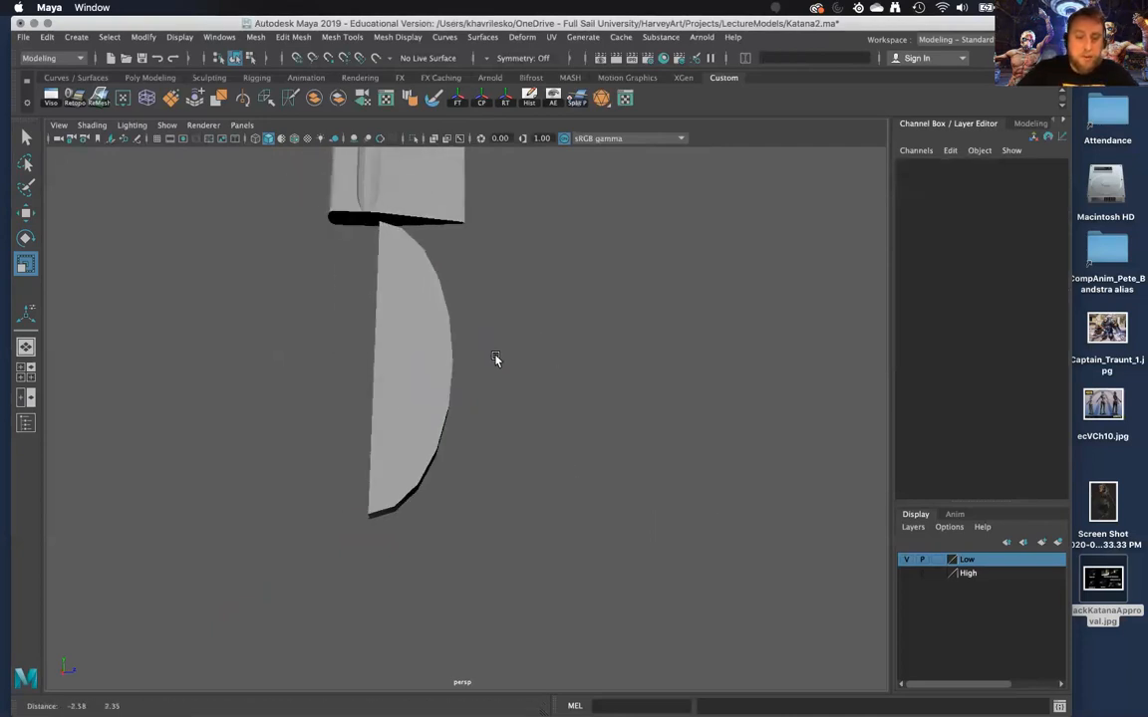
Scale the half cylinder below the blade to about 1.919 in Y and 0.959 in Z, and move it onto the blade's open end
left_click_drag(495, 356, 432, 387, "alt")
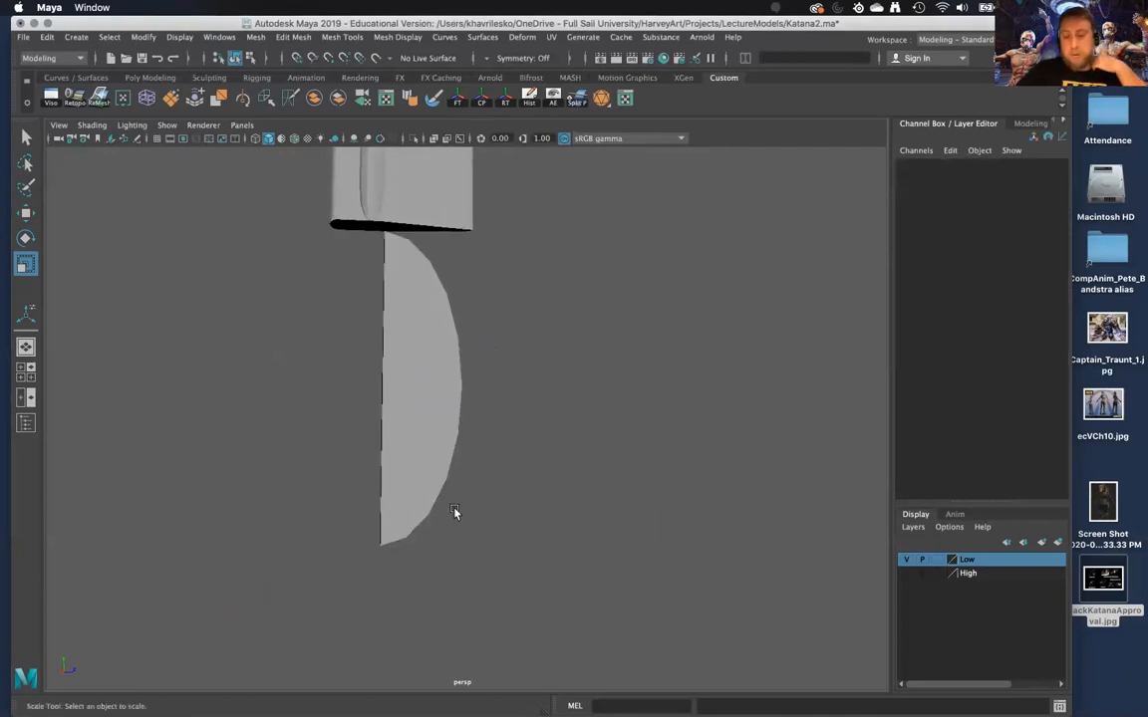
left_click(426, 476)
left_click_drag(468, 499, 496, 394, "alt")
left_click_drag(491, 270, 498, 466, "alt")
left_click_drag(695, 374, 658, 445, "alt")
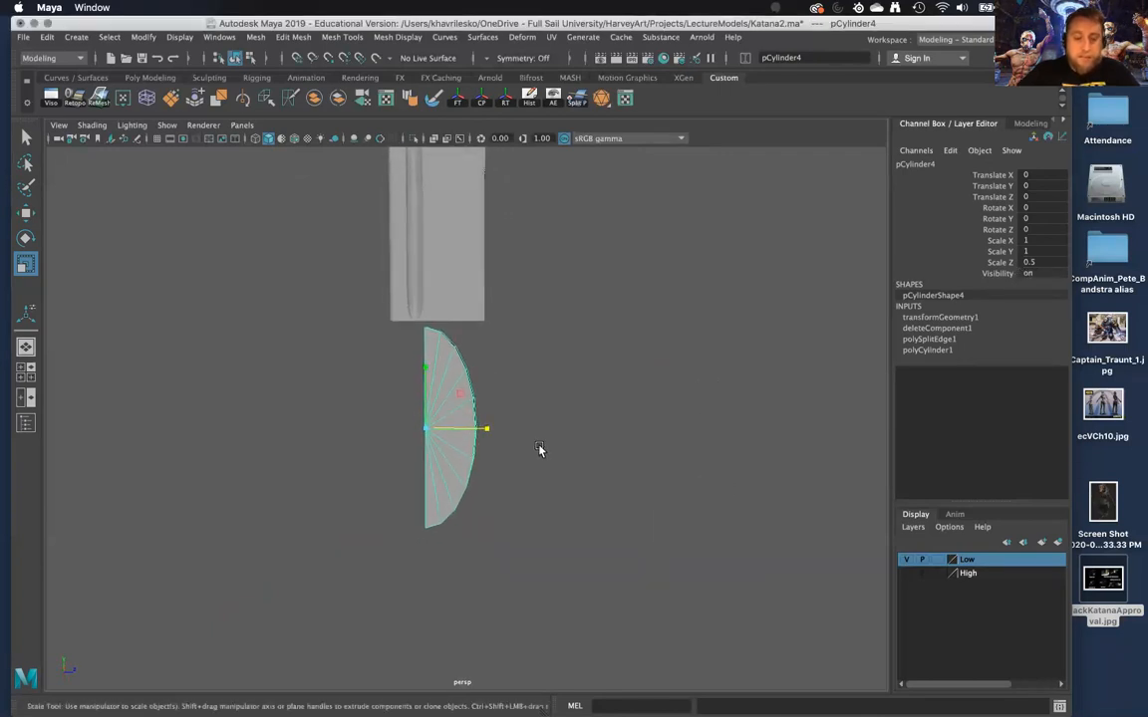
left_click_drag(431, 429, 476, 392)
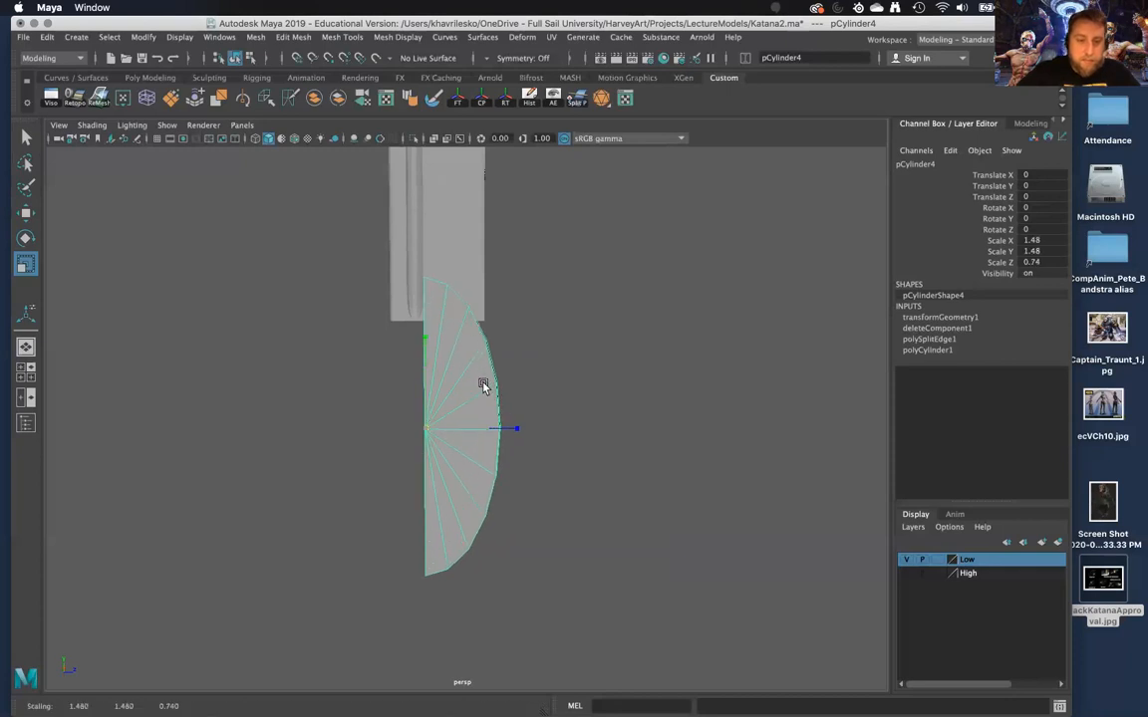
key("ctrl+z")
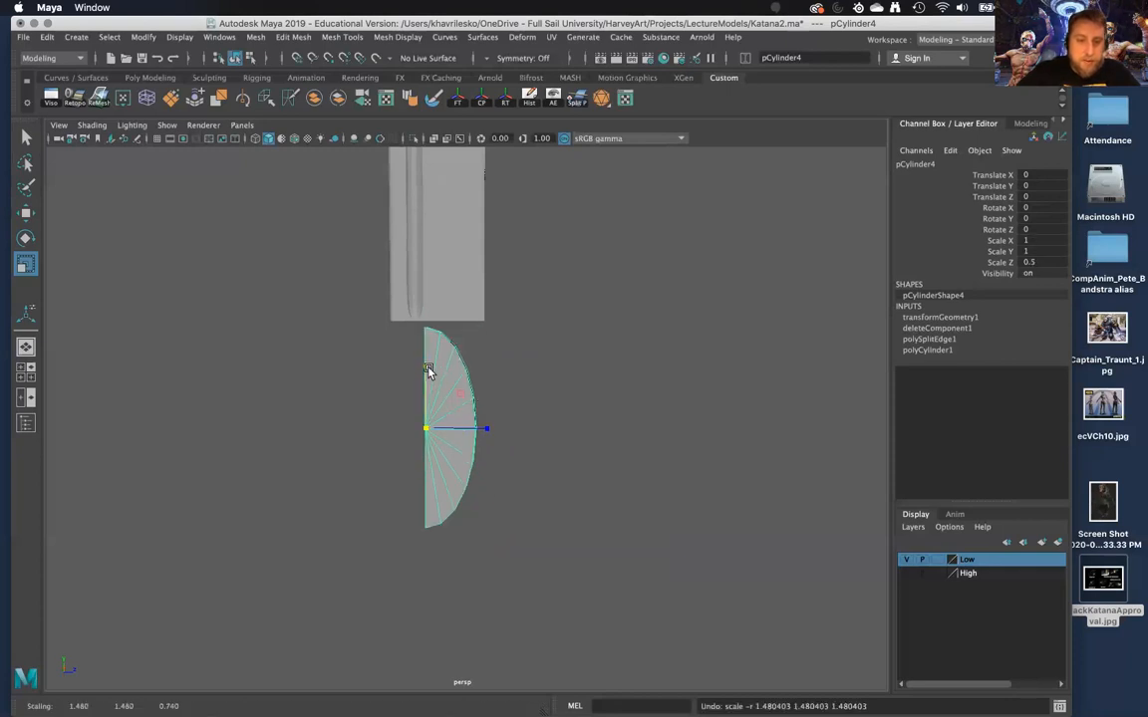
left_click_drag(426, 433, 380, 430, "alt")
left_click_drag(435, 402, 481, 319)
middle_click_drag(469, 368, 459, 427, "alt")
right_click_drag(459, 427, 530, 543, "alt")
left_click_drag(530, 543, 515, 507, "alt")
right_click_drag(515, 507, 499, 438, "alt")
key("r")
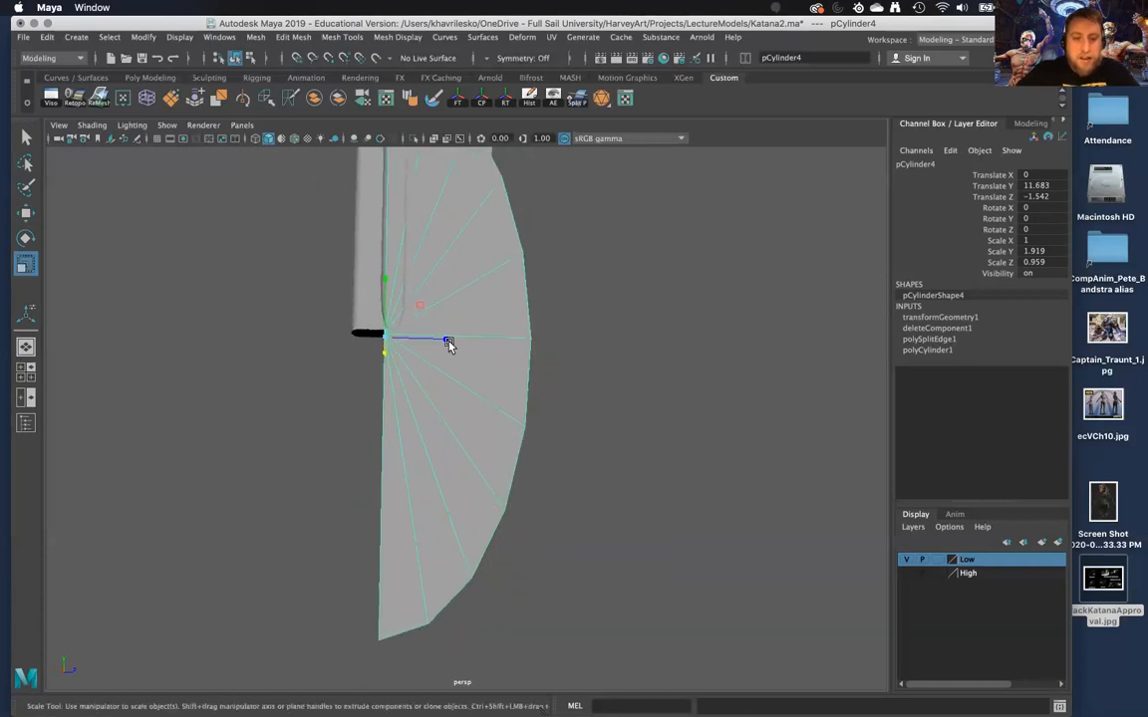
Scale the half cylinder down to about 1.436 in Y and 0.718 in Z to match the blade's width
left_click_drag(389, 342, 498, 419, "alt")
left_click(618, 478)
right_click_drag(618, 477, 529, 199, "alt")
left_click_drag(528, 200, 516, 450, "alt")
Collapse the two short edges on the blade's open rim, one on each side of the groove's rounded end
left_click(464, 241)
right_click_drag(515, 450, 521, 468, "alt")
middle_click_drag(522, 469, 535, 499, "alt")
left_click_drag(535, 499, 533, 450, "alt")
right_click_drag(533, 451, 510, 528, "alt")
middle_click_drag(510, 528, 563, 545, "alt")
right_click_drag(461, 386, 472, 249, "alt")
left_click(454, 362)
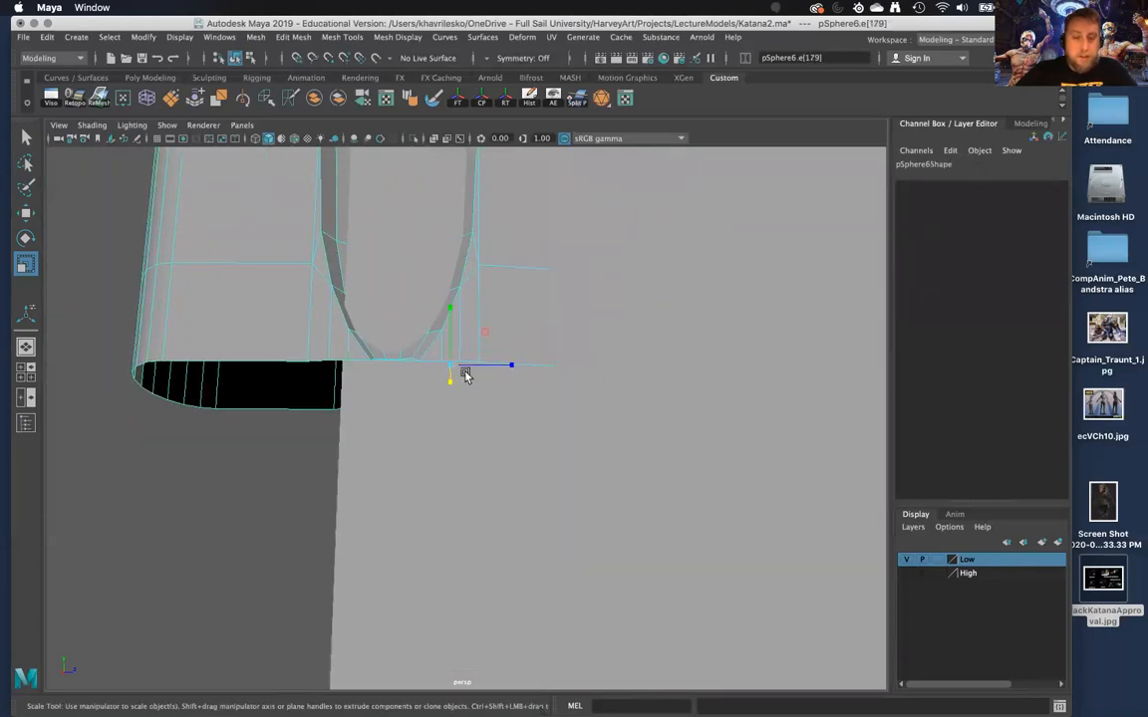
left_click_drag(467, 379, 462, 292, "alt")
middle_click_drag(461, 292, 484, 366, "alt")
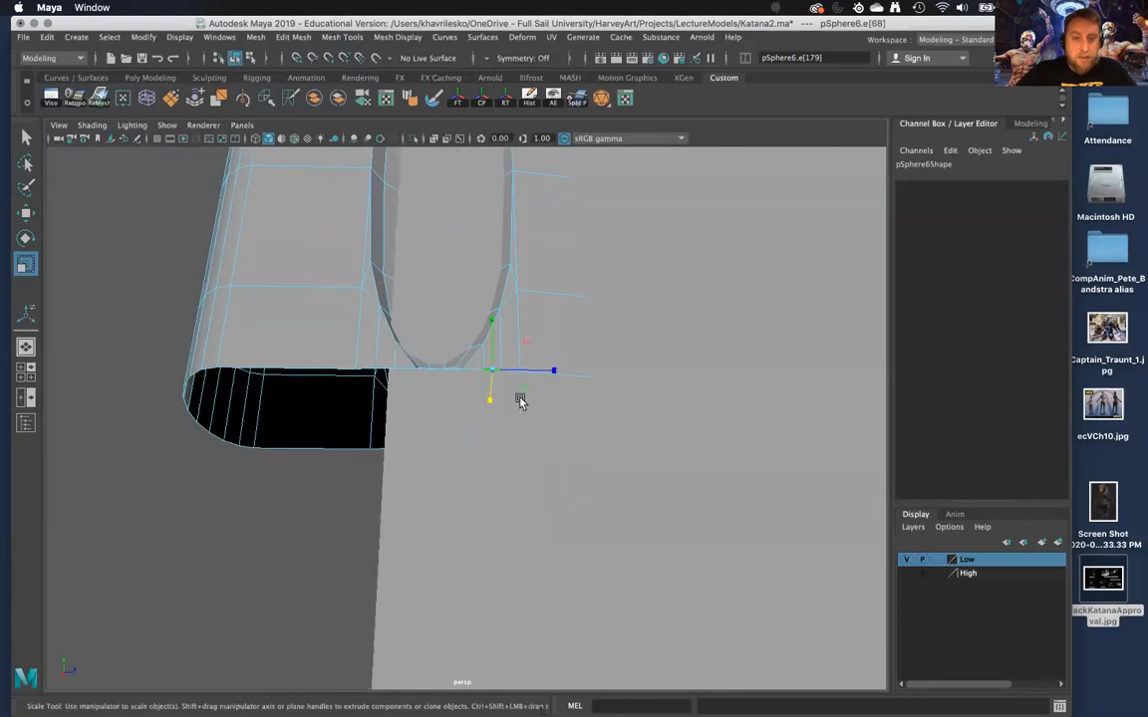
key("f")
right_click_drag(516, 439, 528, 310, "alt")
left_click_drag(528, 310, 527, 235, "alt")
right_click_drag(530, 299, 563, 598, "alt")
left_click_drag(535, 423, 546, 377, "alt")
right_click_drag(546, 377, 609, 315, "shift")
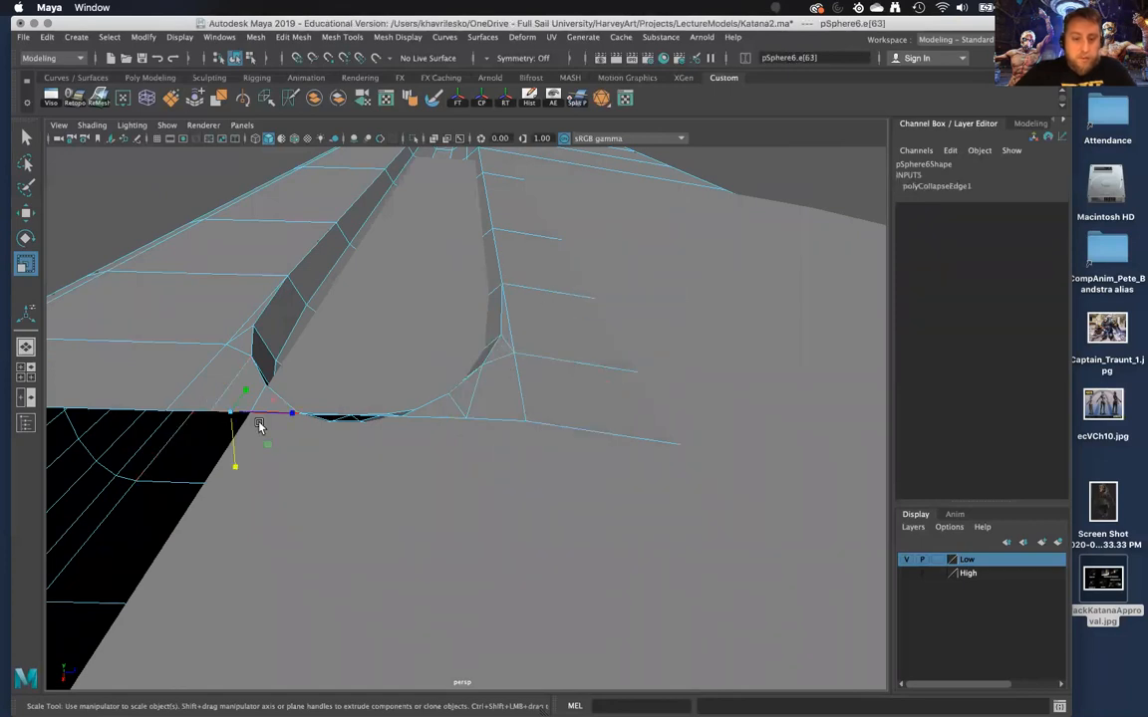
key("g")
left_click_drag(259, 427, 350, 390, "alt")
scroll(436, 432, "down", 10)
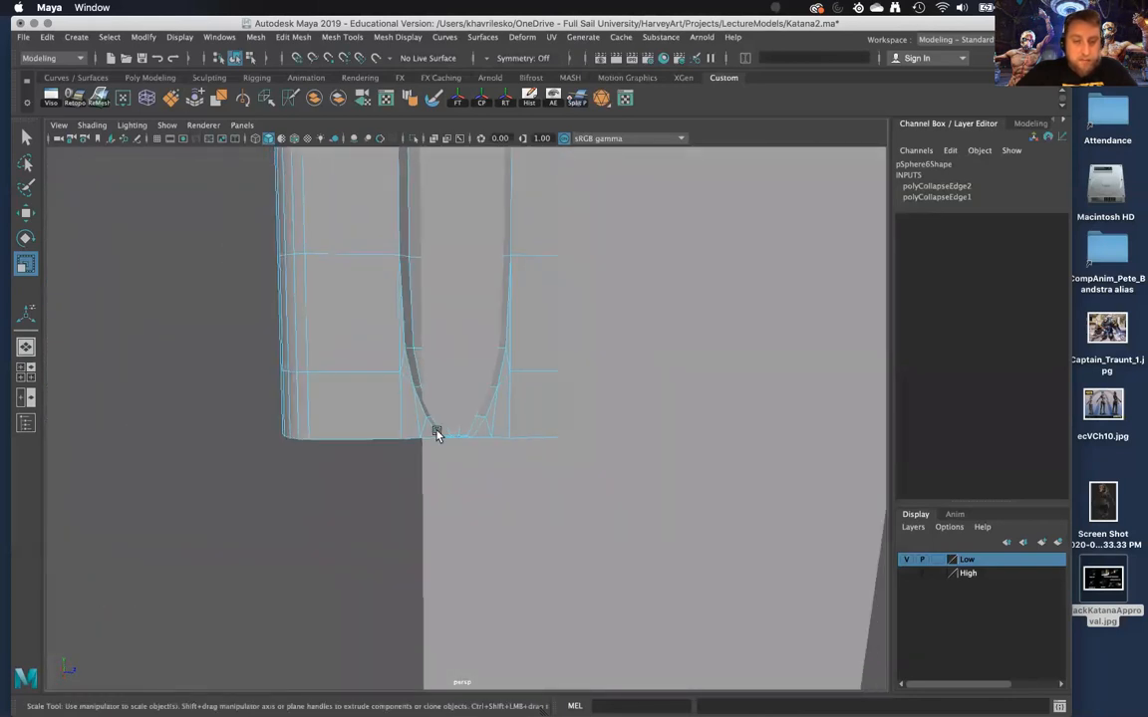
Detach the half cylinder along the edge loop across its middle
left_click_drag(445, 475, 436, 436, "alt")
right_click_drag(416, 325, 456, 348)
left_click(481, 452)
left_click_drag(483, 456, 523, 553, "alt")
right_click_drag(545, 326, 551, 307)
right_click_drag(530, 410, 531, 406)
double_click(530, 431)
left_click_drag(530, 431, 487, 406, "alt")
right_click_drag(487, 406, 485, 516, "shift")
Select the detached upper half of the cylinder that overlaps the blade and delete it
right_click_drag(523, 327, 538, 375)
double_click(538, 375)
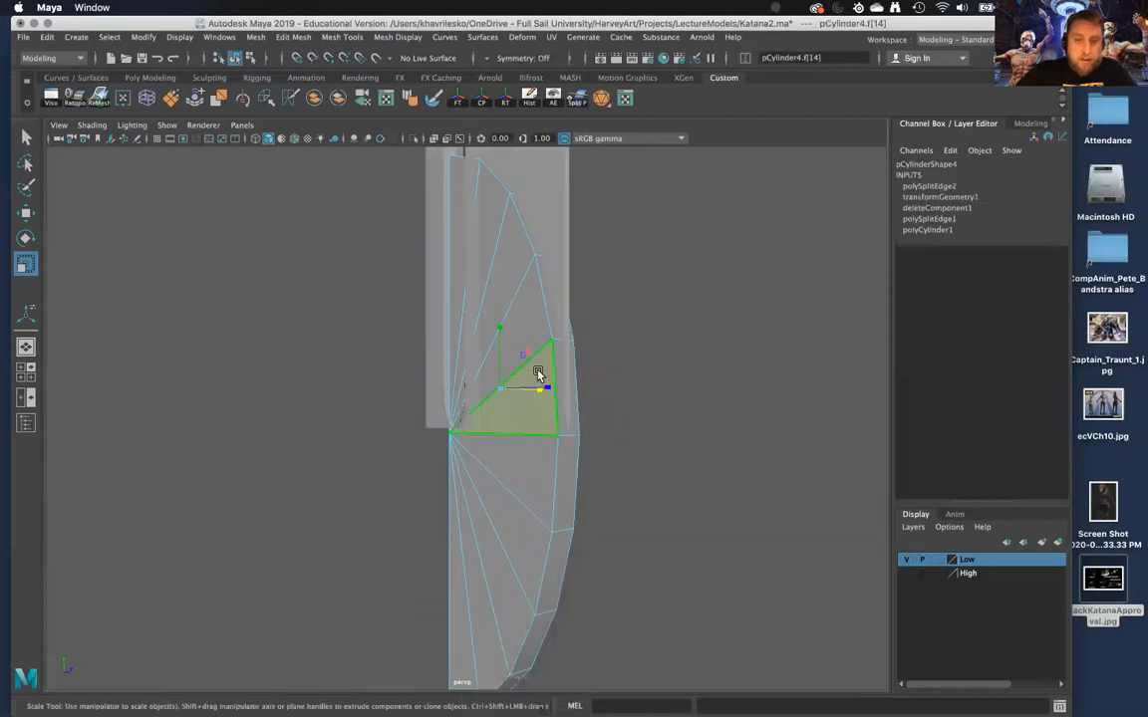
key("Delete")
left_click_drag(538, 374, 487, 343, "alt")
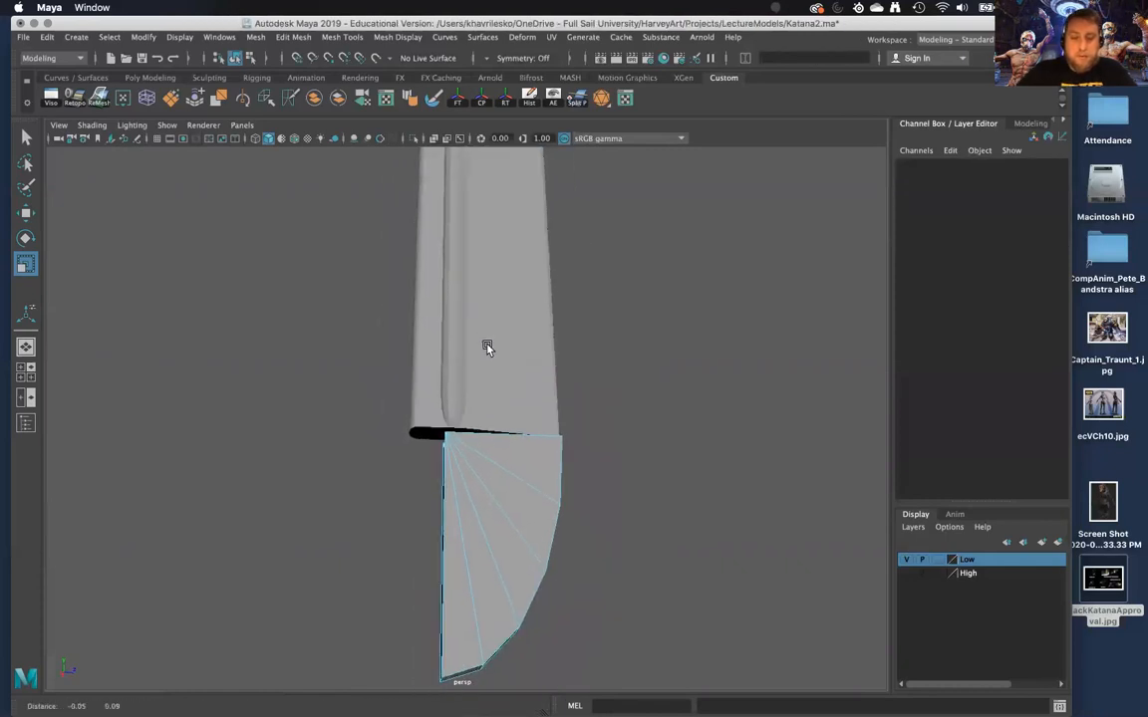
Thin the remaining quarter cylinder to a scale of 0.131 in X so it fits the blade's thickness
right_click_drag(487, 343, 543, 583, "alt")
left_click_drag(543, 583, 558, 533, "alt")
right_click_drag(563, 327, 632, 296)
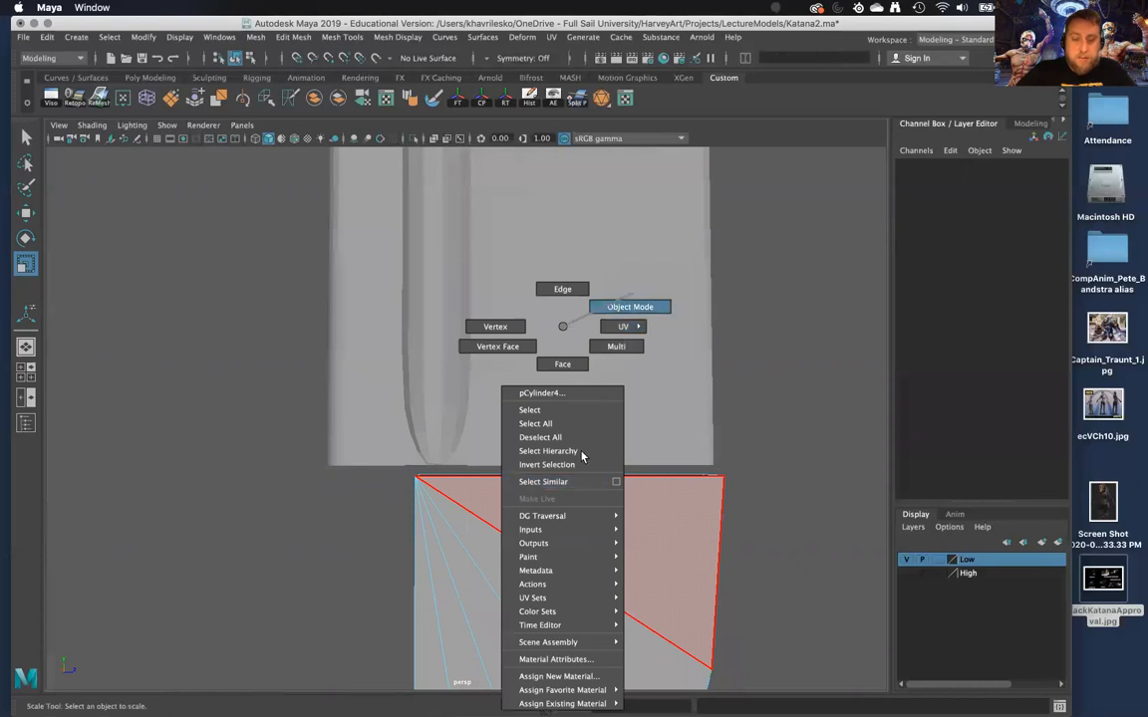
left_click_drag(594, 546, 369, 474, "alt")
left_click_drag(441, 478, 697, 525, "alt")
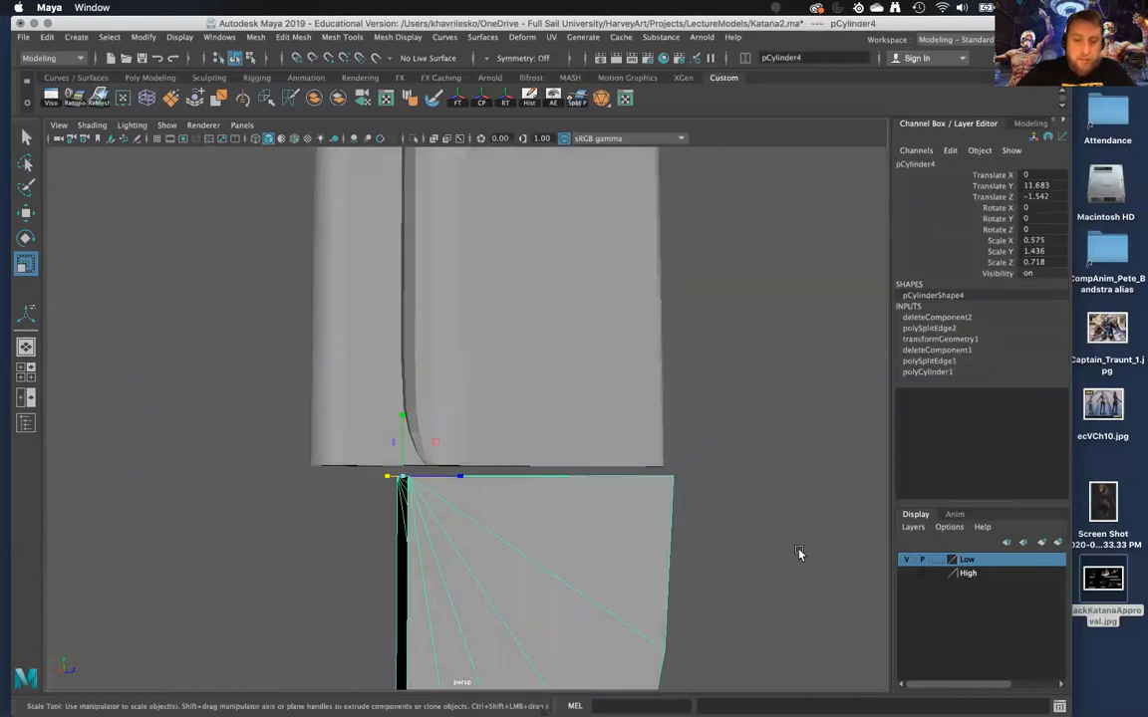
left_click(795, 552)
left_click_drag(758, 575, 579, 425, "alt")
right_click_drag(578, 425, 592, 558, "alt")
left_click_drag(592, 558, 642, 546, "alt")
left_click(511, 428)
left_click(528, 584)
left_click_drag(360, 444, 317, 458)
right_click_drag(318, 458, 337, 346, "alt")
left_click_drag(336, 346, 426, 428, "alt")
Delete the flat faces of the quarter cylinder, keeping only the curved outer strip
right_click_drag(431, 329, 432, 365)
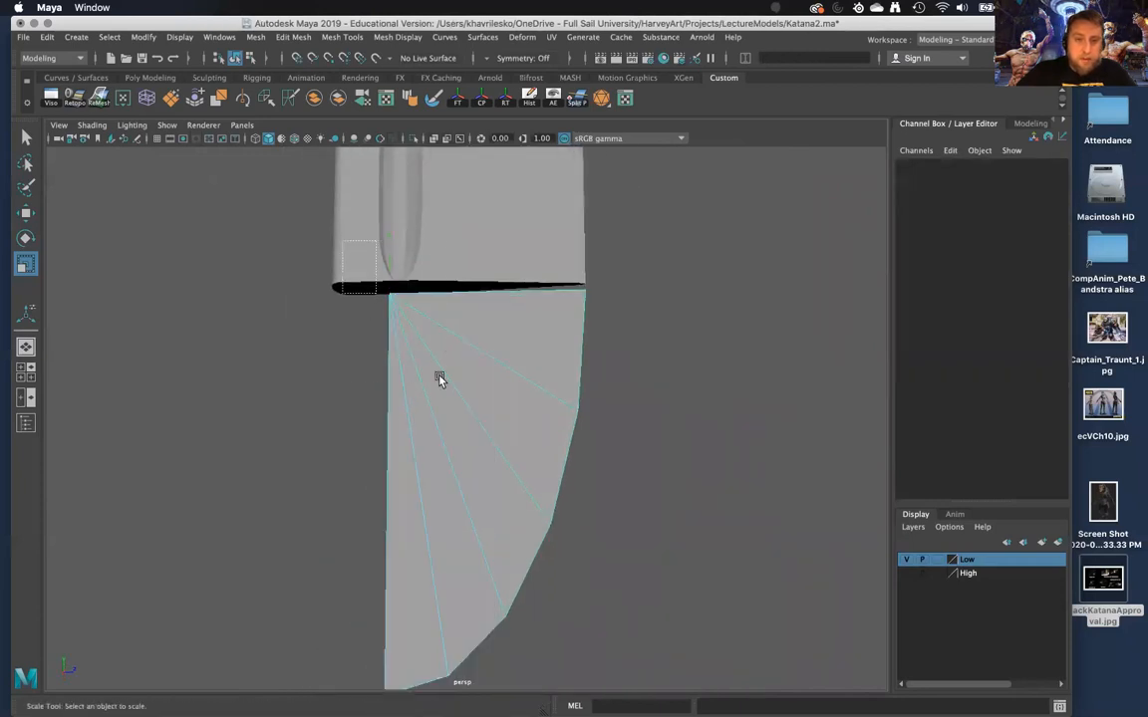
left_click(448, 391)
key("Delete")
left_click_drag(449, 394, 449, 469, "alt")
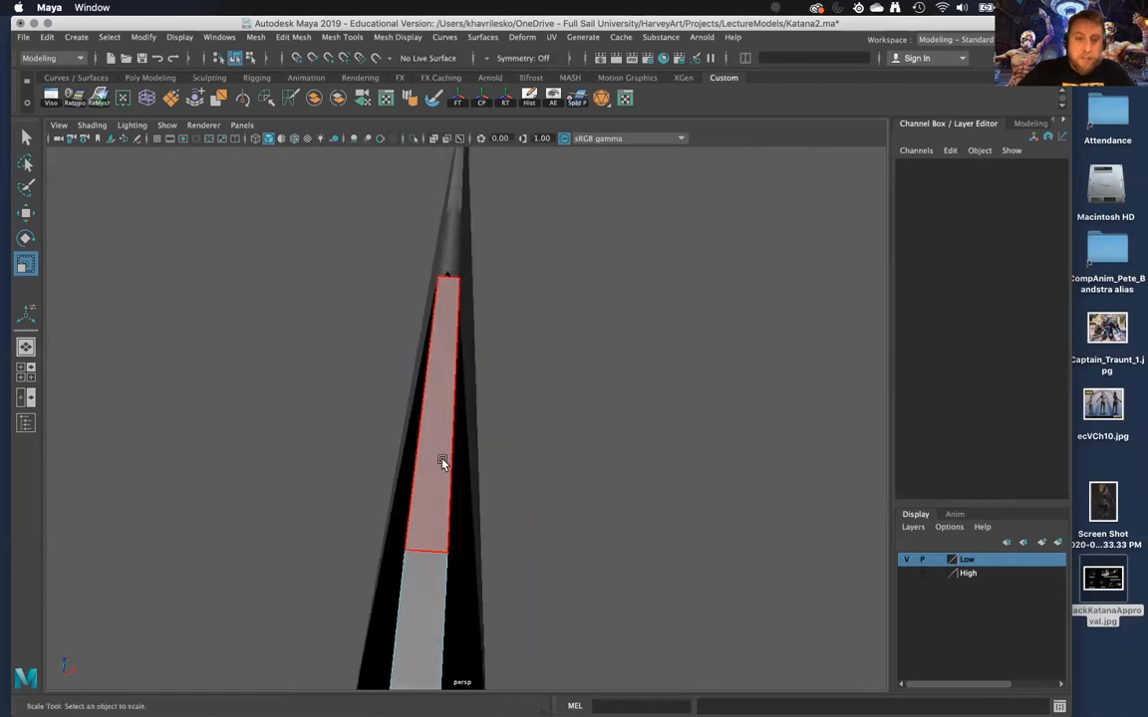
Select all faces of the curved strip and move them so its upper end meets the blade's cutting edge
left_click(442, 463)
scroll(440, 461, "down", 5)
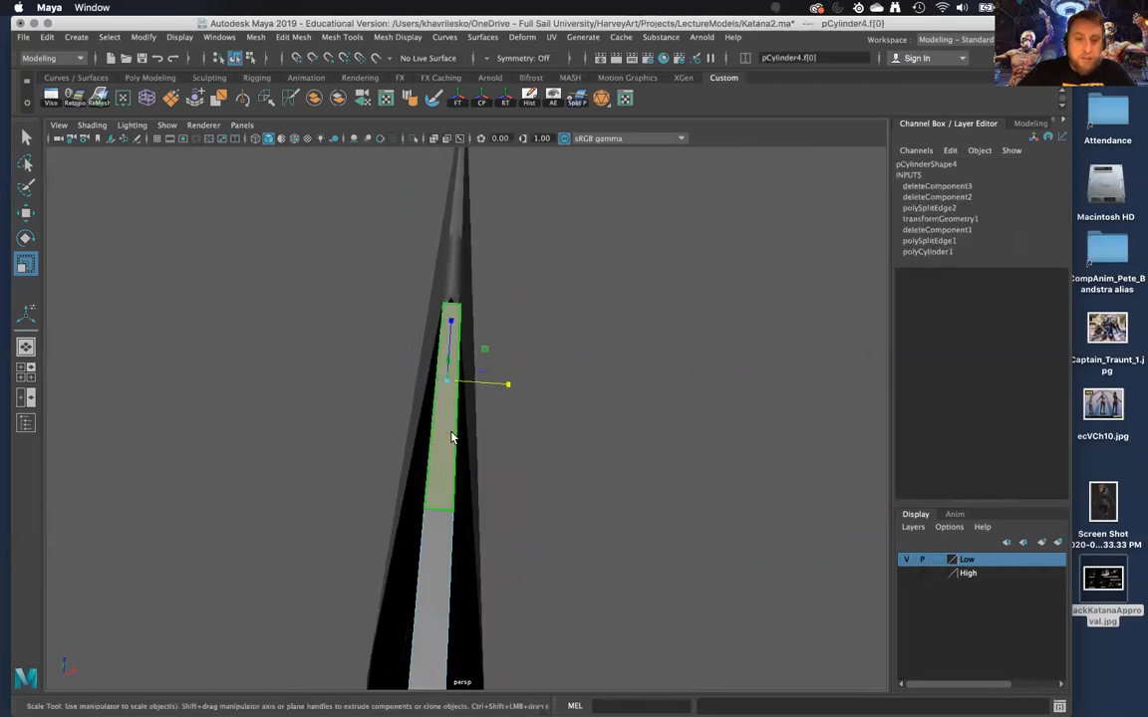
double_click(451, 437)
left_click_drag(451, 436, 551, 459, "alt")
scroll(484, 488, "down", 3)
key("w")
left_click_drag(532, 505, 528, 515)
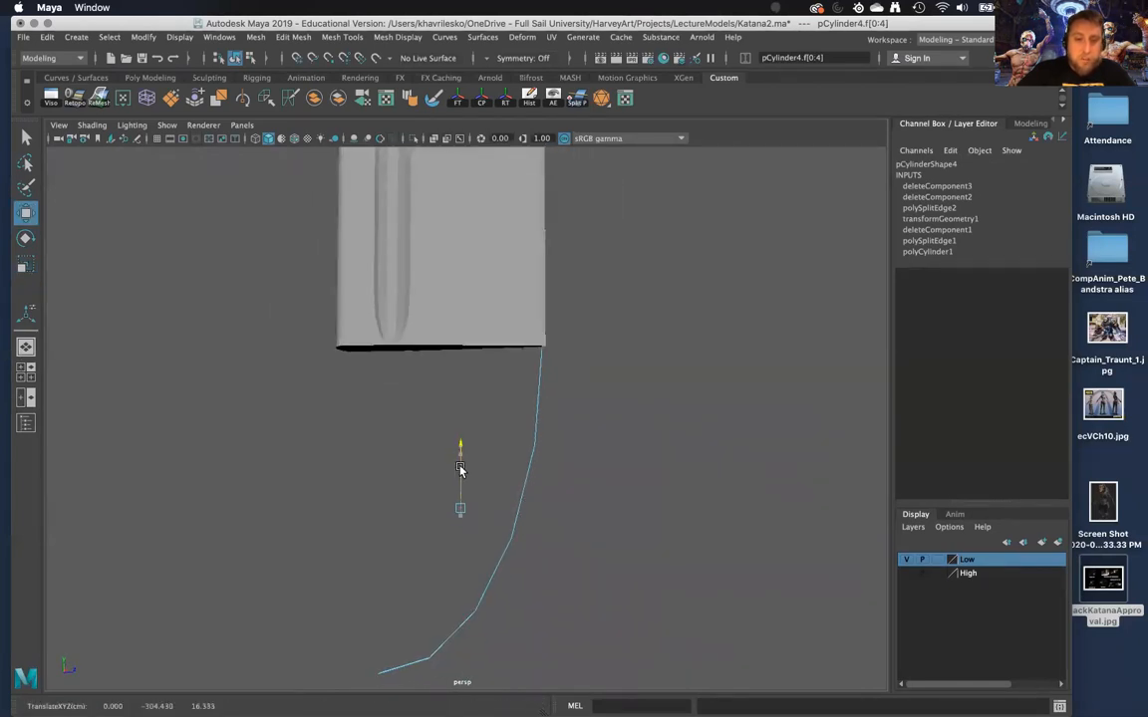
left_click_drag(501, 477, 499, 566, "alt")
right_click_drag(499, 566, 461, 669, "alt")
left_click_drag(488, 596, 593, 523, "alt")
key("r")
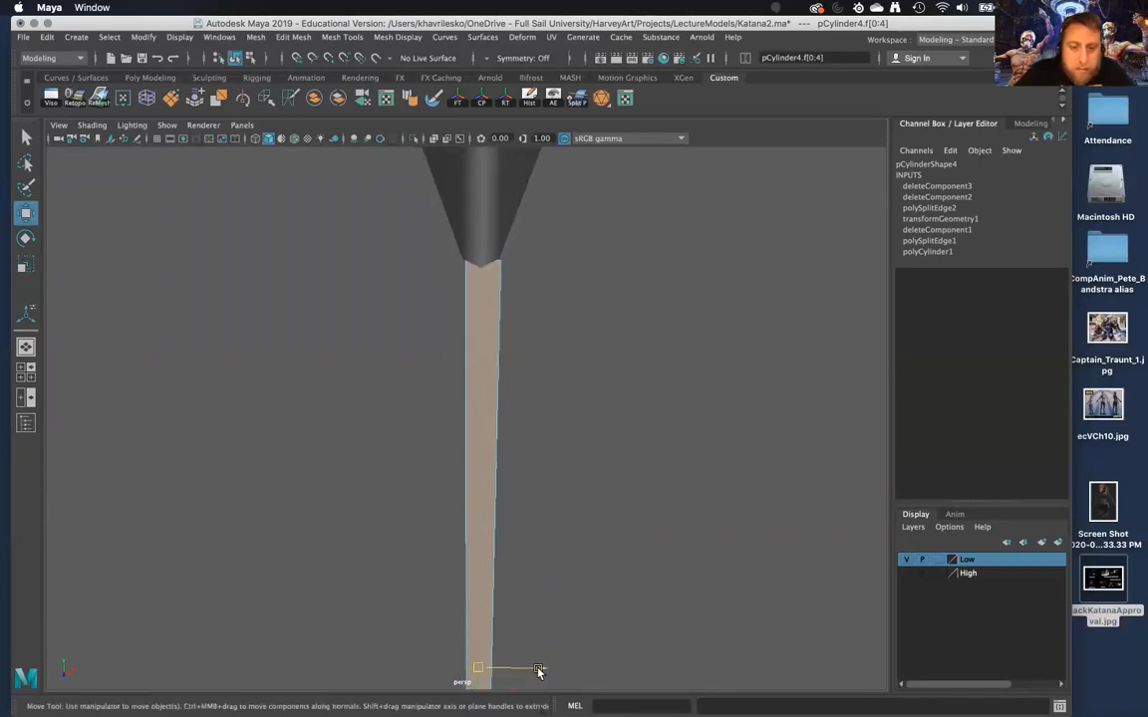
left_click_drag(538, 671, 487, 469, "alt")
key("w")
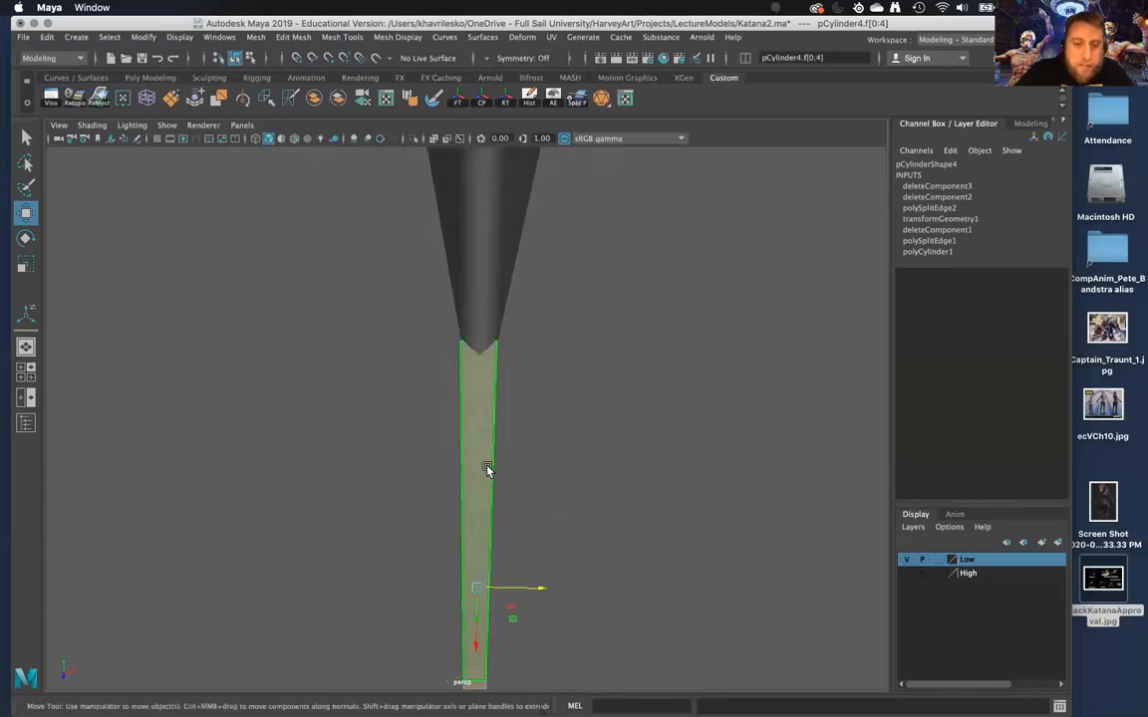
Insert an edge loop lengthwise along the strip's centre and scale it outward by about 1.05 to form a ridge
right_click_drag(486, 327, 558, 305)
right_click_drag(475, 368, 424, 389, "shift")
left_click_drag(450, 517, 489, 649, "alt")
left_click_drag(489, 649, 489, 628, "alt")
key("r")
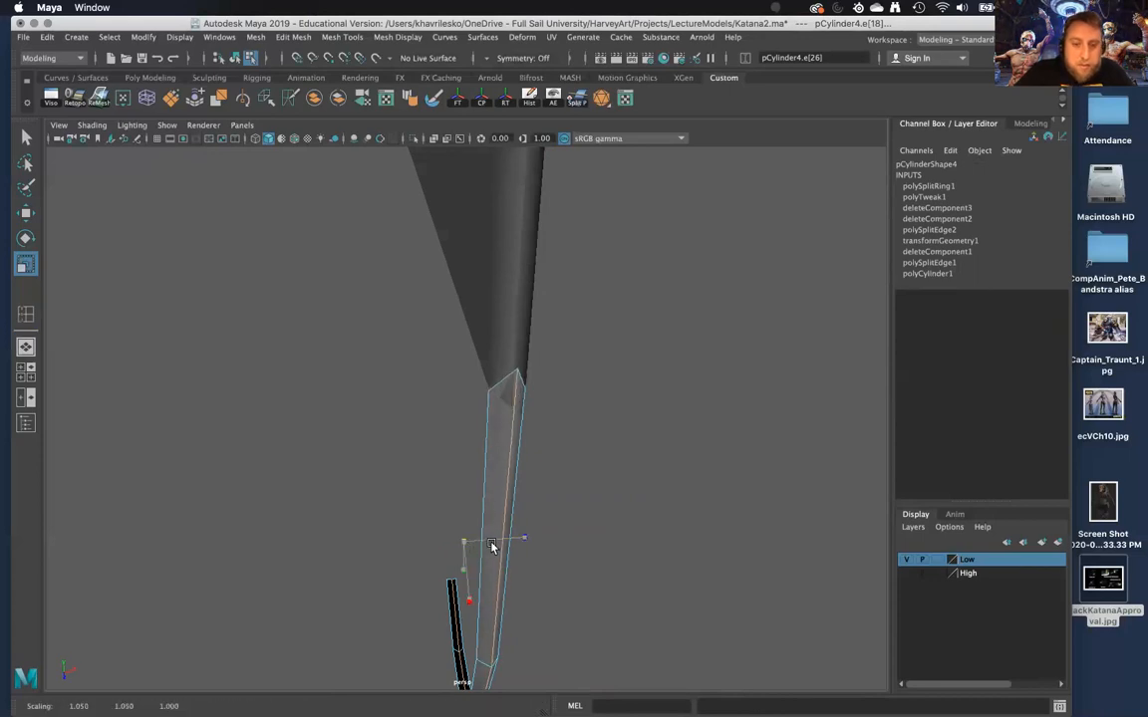
left_click_drag(492, 545, 481, 456, "alt")
Snap the ridge vertex at the strip's upper end onto the corner of the blade's cutting edge
key("w")
mouse_move(481, 485)
right_mouse_down("alt")
mouse_move(486, 525)
mouse_move(481, 492)
right_mouse_up("alt")
left_click_drag(481, 493, 399, 539, "alt")
right_click_drag(382, 421, 344, 378, "alt")
left_click_drag(418, 510, 397, 428, "alt")
right_click_drag(388, 334, 330, 261, "alt")
middle_click_drag(462, 427, 471, 454, "alt")
right_click_drag(394, 394, 438, 436, "alt")
middle_click_drag(400, 392, 436, 489, "alt")
right_click_drag(412, 467, 445, 490, "alt")
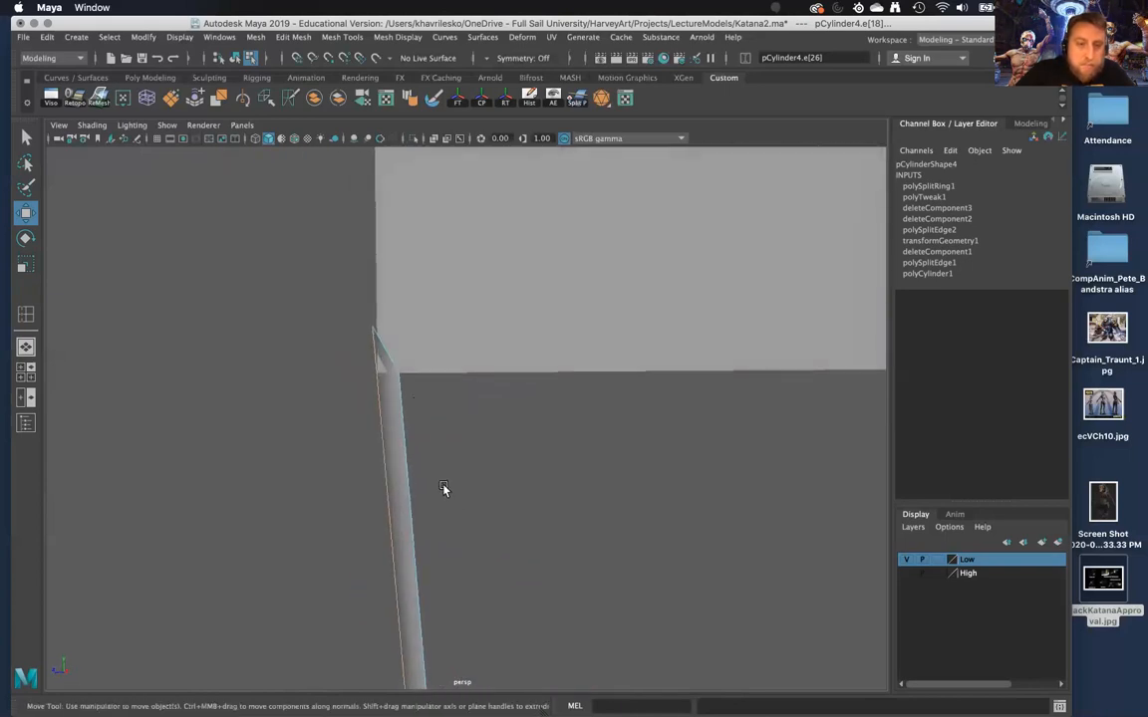
right_click_drag(391, 327, 364, 329)
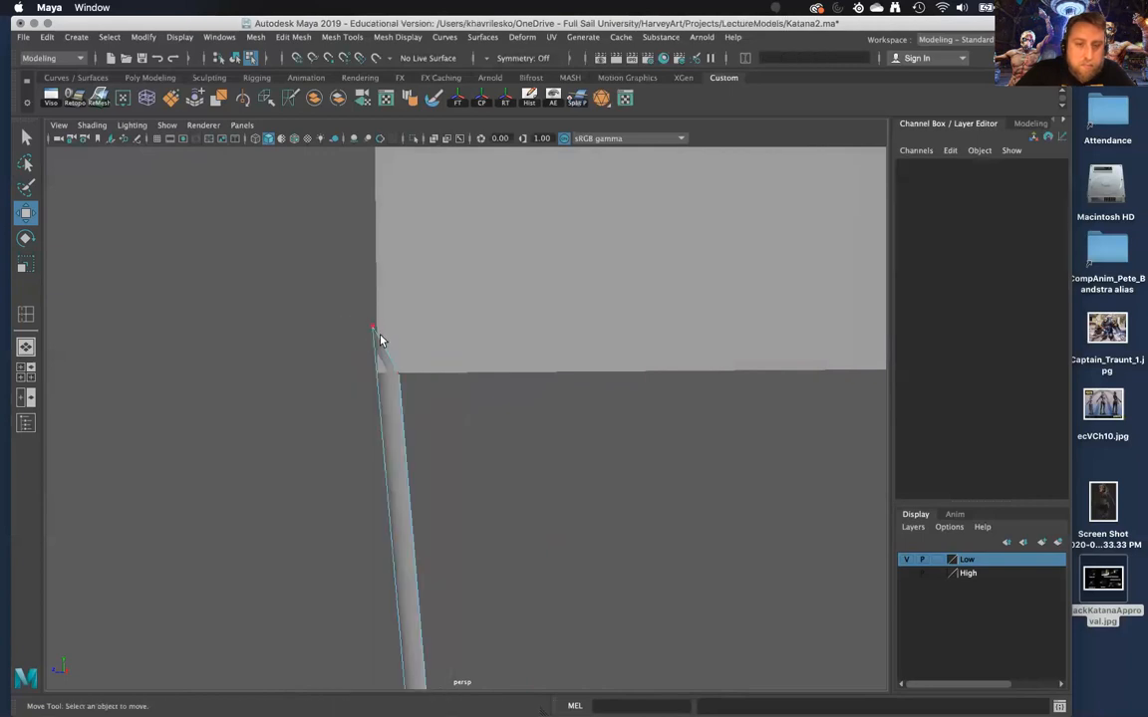
left_click(380, 336)
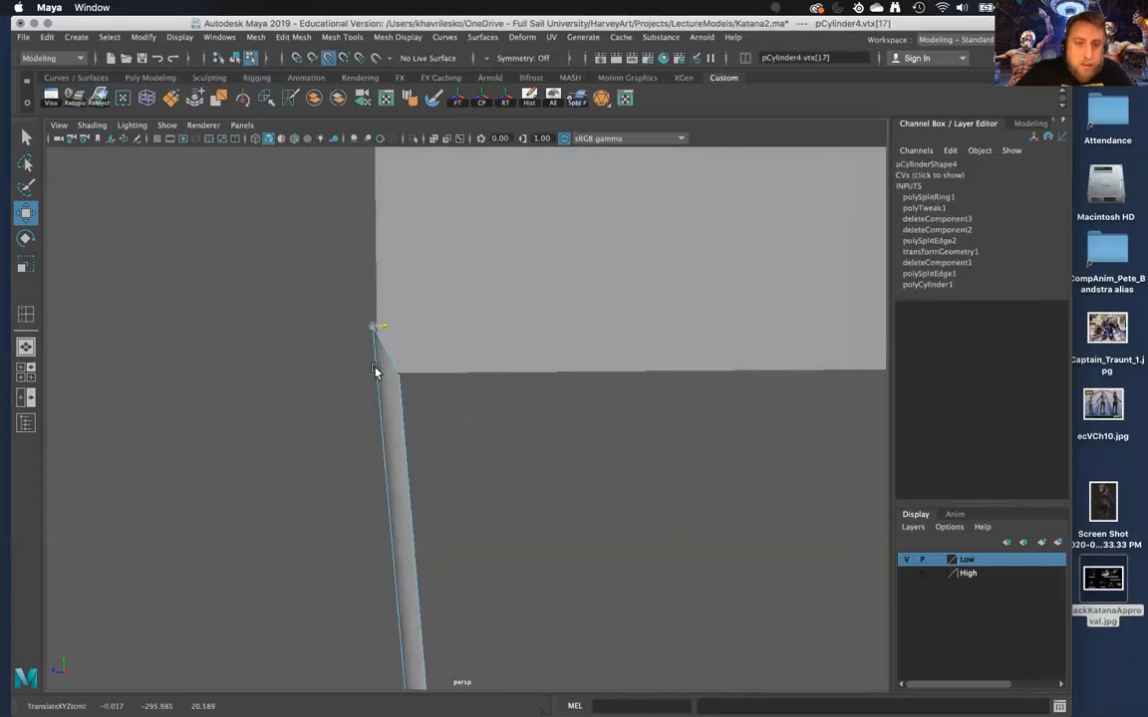
left_click_drag(379, 424, 564, 536, "alt")
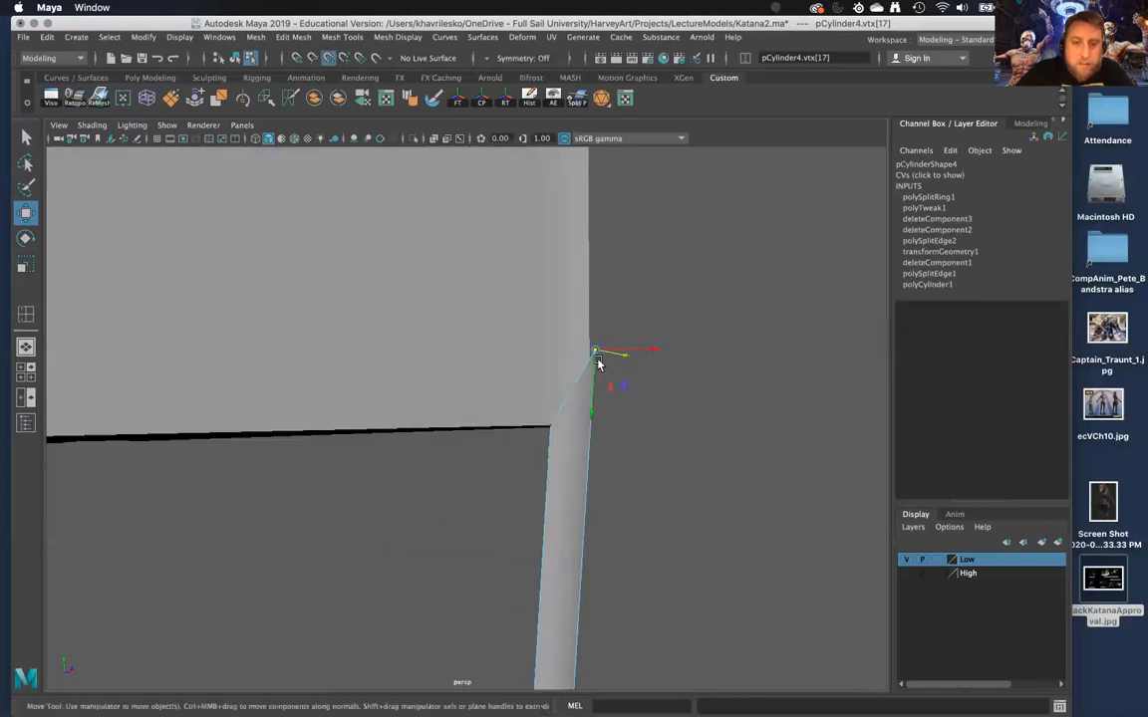
left_click_drag(630, 523, 611, 319, "alt")
scroll(604, 321, "down", 3)
middle_click_drag(599, 321, 606, 387, "alt")
scroll(626, 410, "up", 5)
left_click_drag(565, 416, 425, 351, "alt")
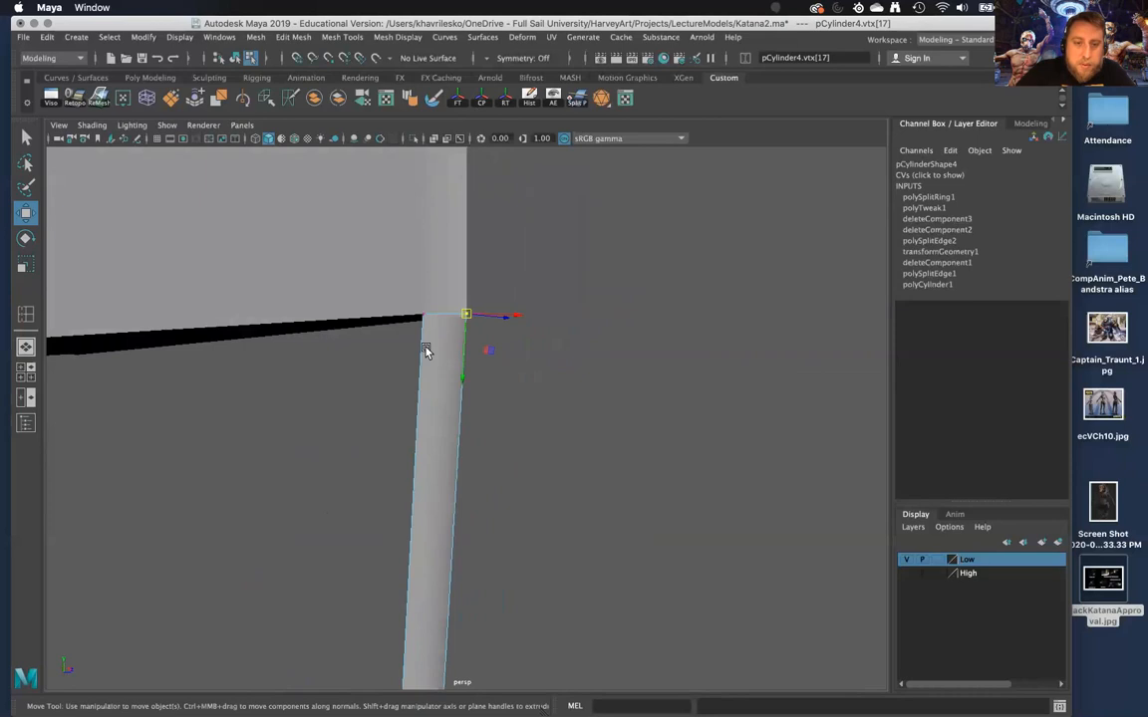
Show wireframes on the shaded surfaces and select the border edges along both long sides of the strip
right_click_drag(418, 255, 483, 237)
left_click(446, 273, "shift")
left_click_drag(447, 280, 450, 375, "alt")
middle_click_drag(451, 375, 447, 368, "alt")
left_click_drag(450, 371, 530, 413, "alt")
right_click_drag(528, 326, 520, 313)
left_click(503, 377)
left_click_drag(502, 377, 458, 320, "alt")
left_click_drag(444, 363, 529, 369, "alt")
left_click(482, 347)
double_click(529, 383)
scroll(528, 438, "down", 5)
middle_click_drag(539, 351, 604, 176, "alt")
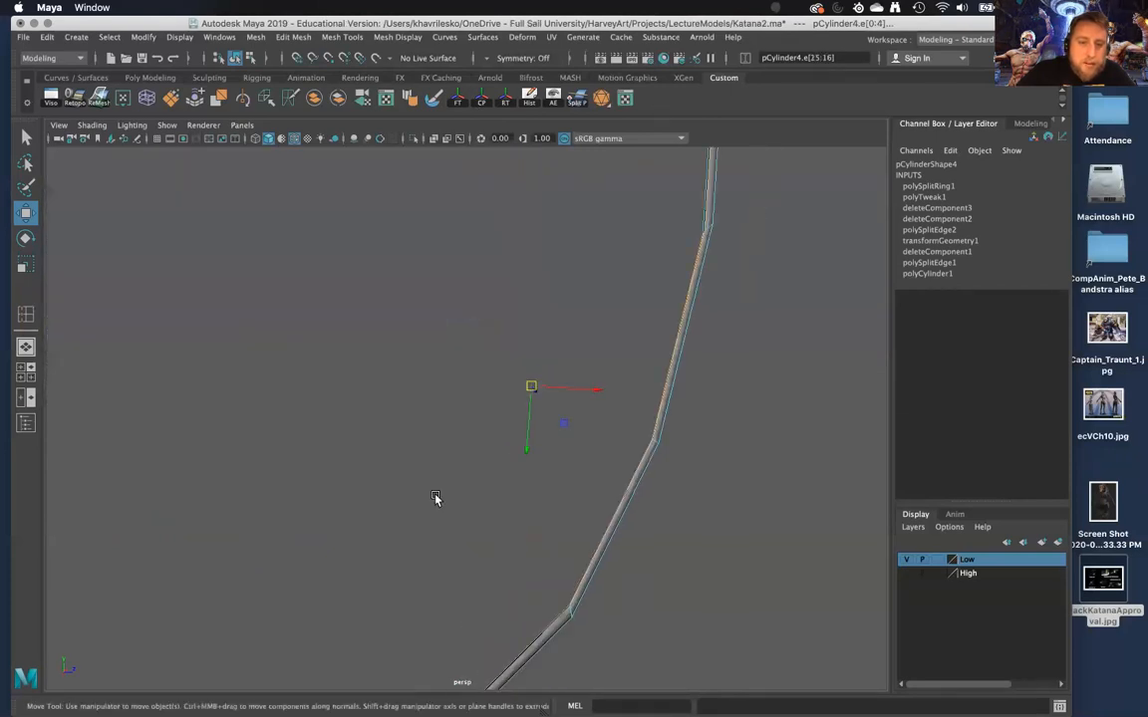
middle_click_drag(435, 499, 471, 382, "alt")
left_click_drag(472, 382, 454, 402, "alt")
left_click_drag(515, 476, 571, 487, "alt")
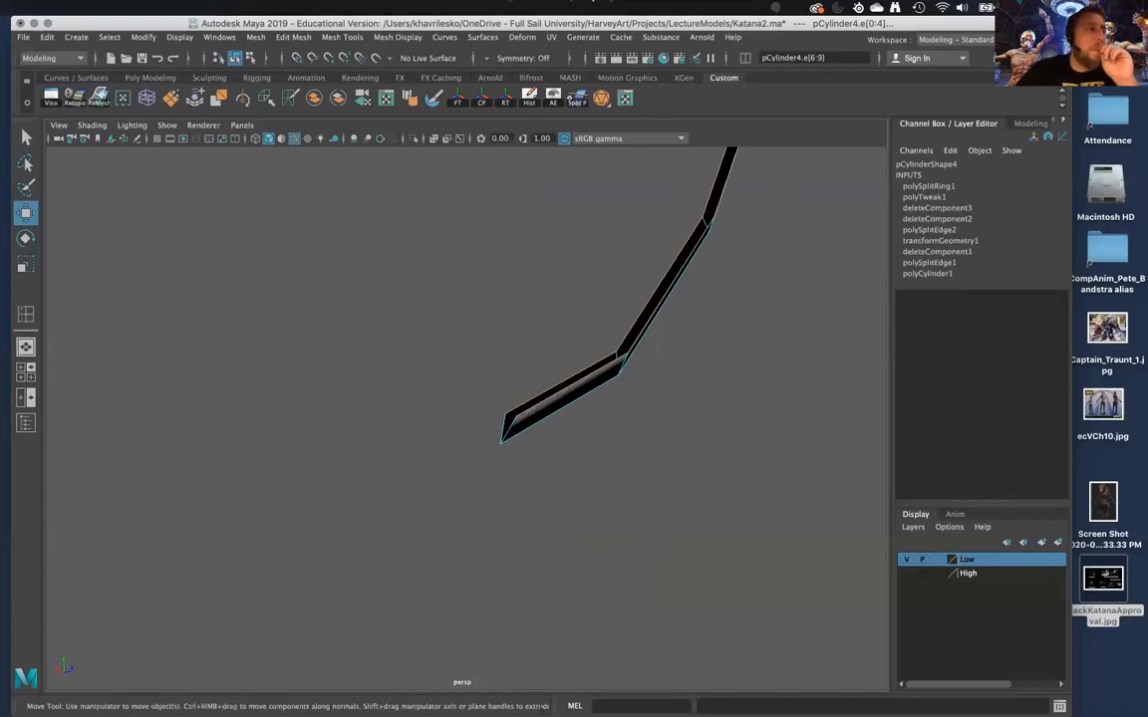
key("super+Tab")
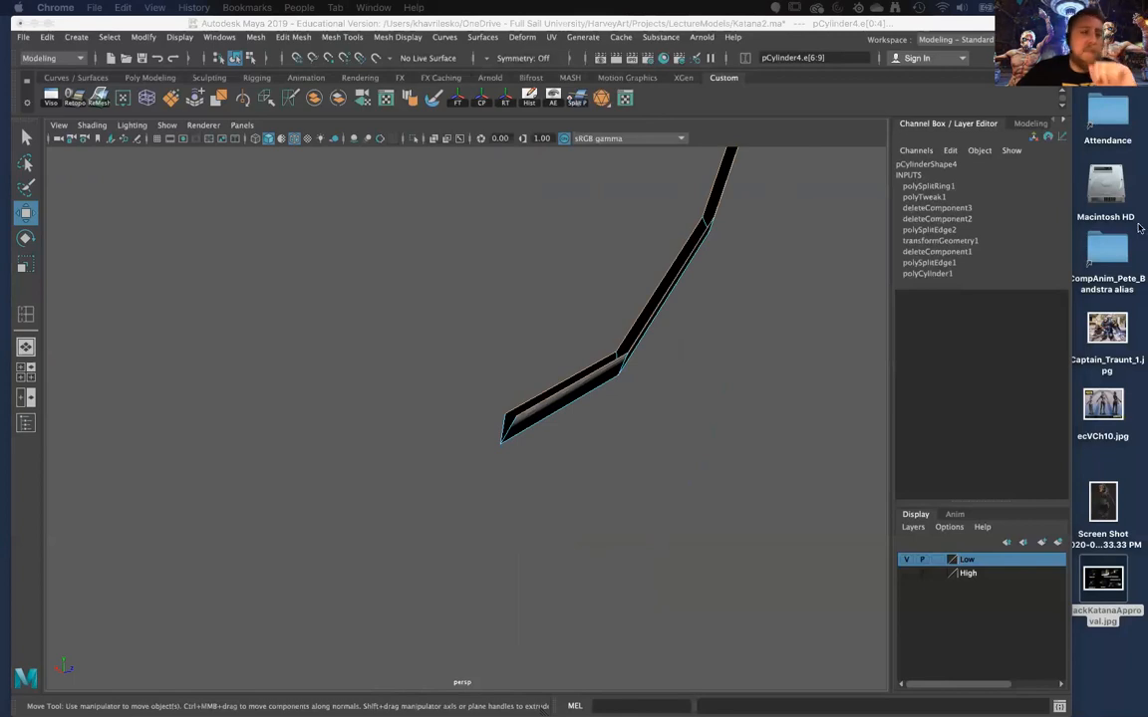
middle_click_drag(773, 273, 596, 676, "alt")
scroll(650, 455, "down", 5)
left_click_drag(690, 453, 623, 440, "alt")
left_click(625, 436, "shift")
Shift the strip's two long border edges slightly to line them up with the blade, and return to object mode
scroll(639, 443, "down", 5)
middle_click_drag(604, 370, 626, 231, "alt")
left_click_drag(625, 231, 508, 593, "alt")
left_click_drag(417, 628, 418, 633)
left_click_drag(587, 397, 482, 455, "alt")
left_click_drag(319, 658, 311, 660)
left_click_drag(397, 461, 540, 404, "alt")
right_click_drag(556, 325, 608, 272)
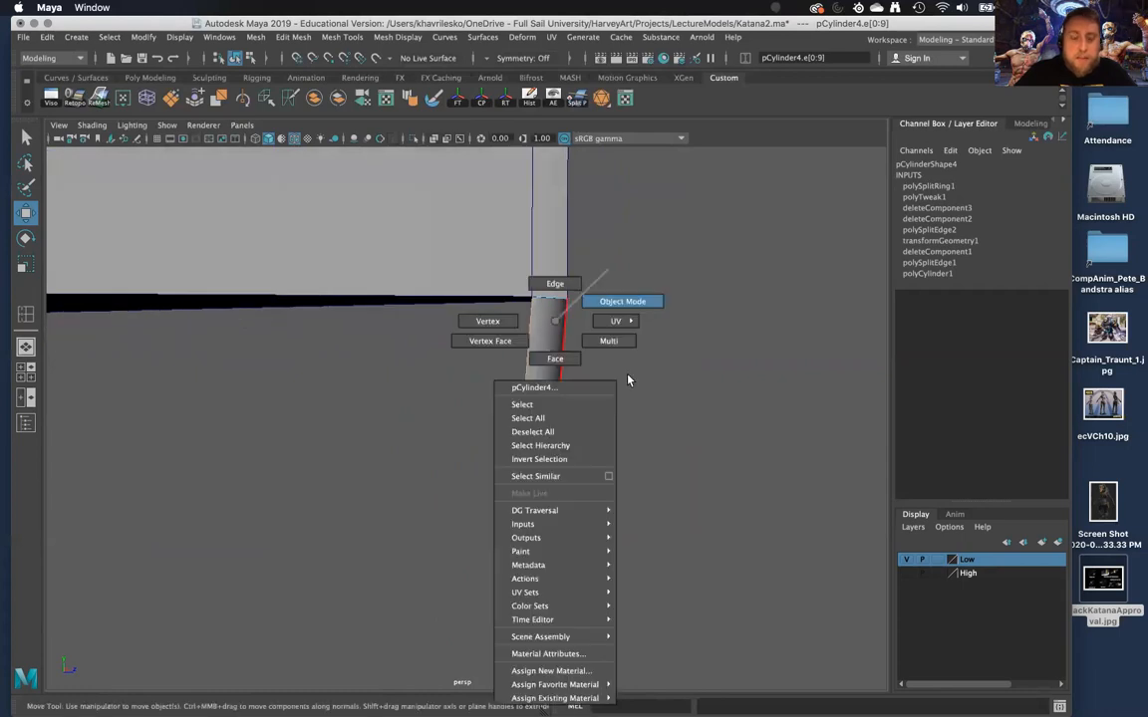
Examine how the curved strip continues from the blade's cutting edge down to the tip
scroll(626, 375, "down", 10)
middle_click_drag(528, 548, 638, 361, "alt")
scroll(636, 355, "down", 4)
left_click_drag(633, 350, 626, 349, "alt")
left_click(615, 395)
left_click_drag(614, 396, 627, 431, "alt")
left_click_drag(427, 538, 432, 533, "alt")
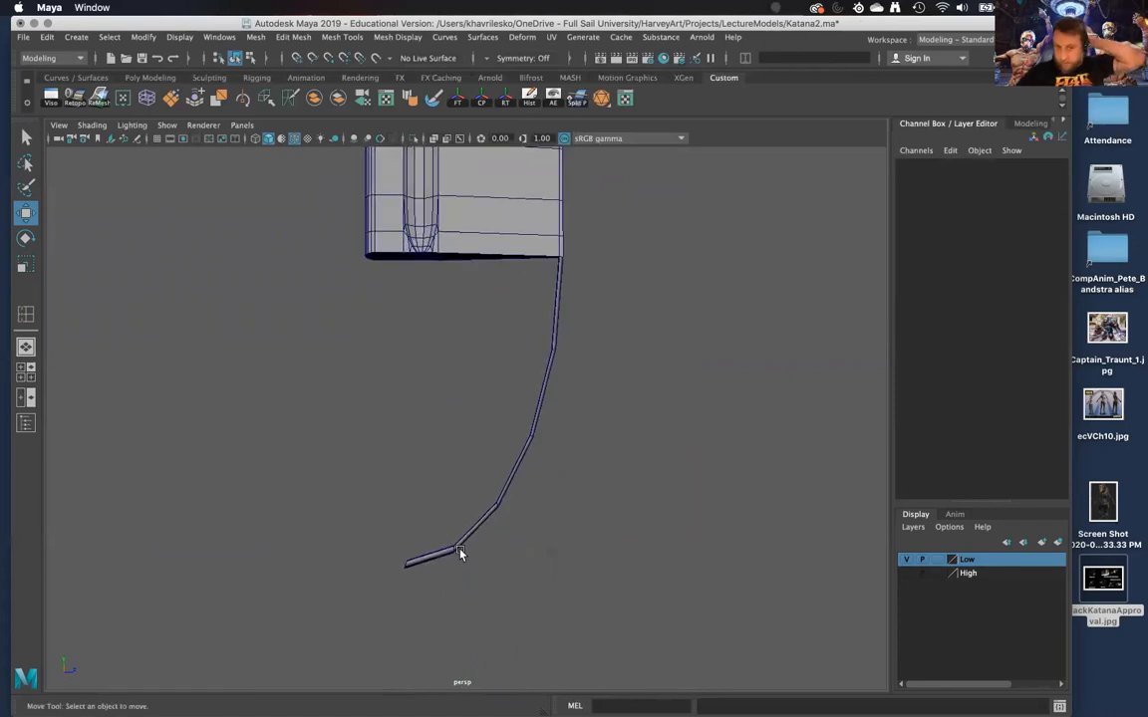
Insert five edge loops between the existing divisions along the curved strip, and return to object mode
left_click_drag(533, 422, 461, 487, "alt")
left_click(462, 487)
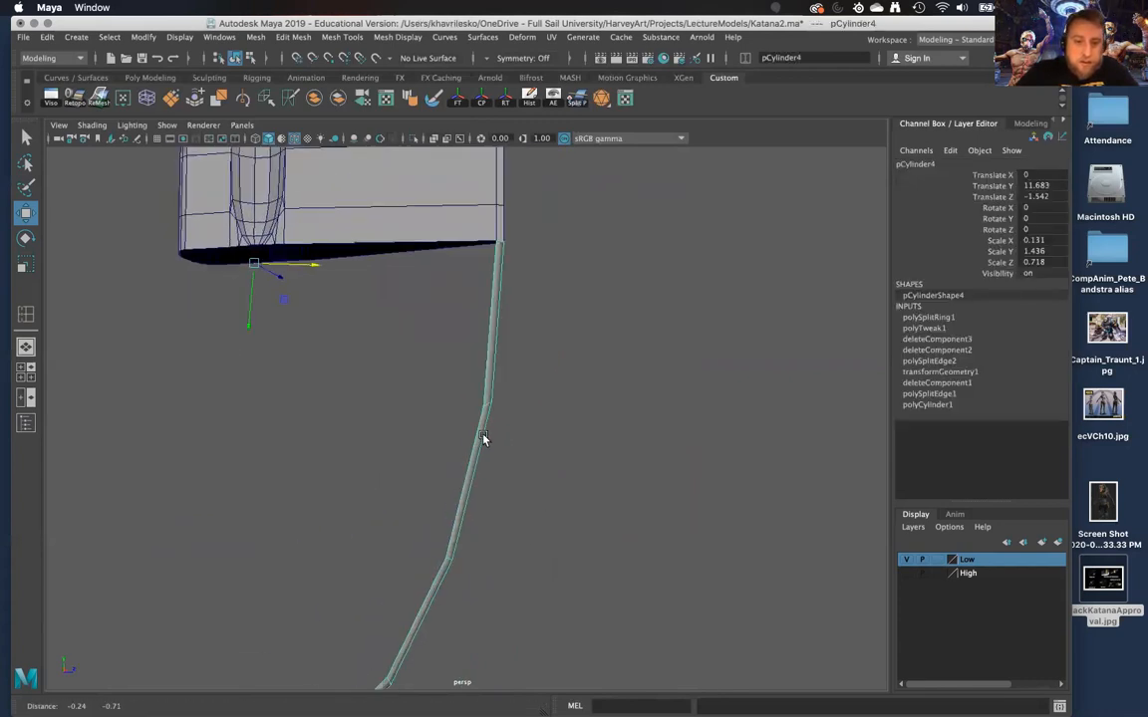
right_click_drag(489, 368, 481, 405, "shift")
left_click(428, 389)
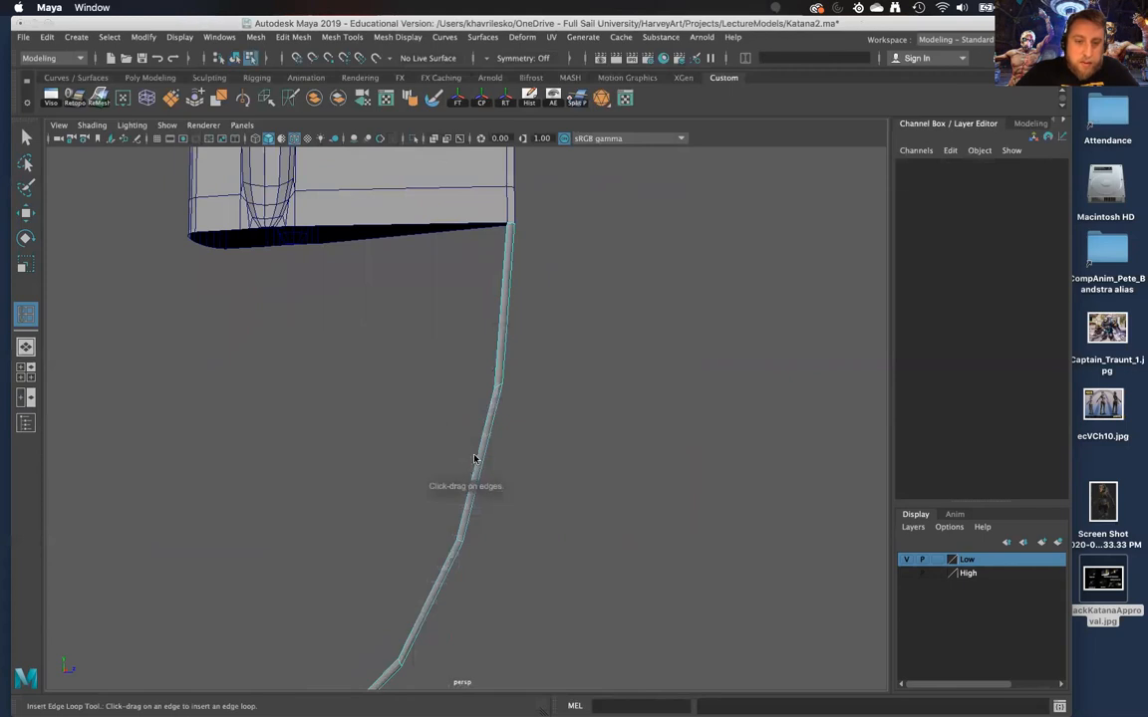
left_click(477, 456)
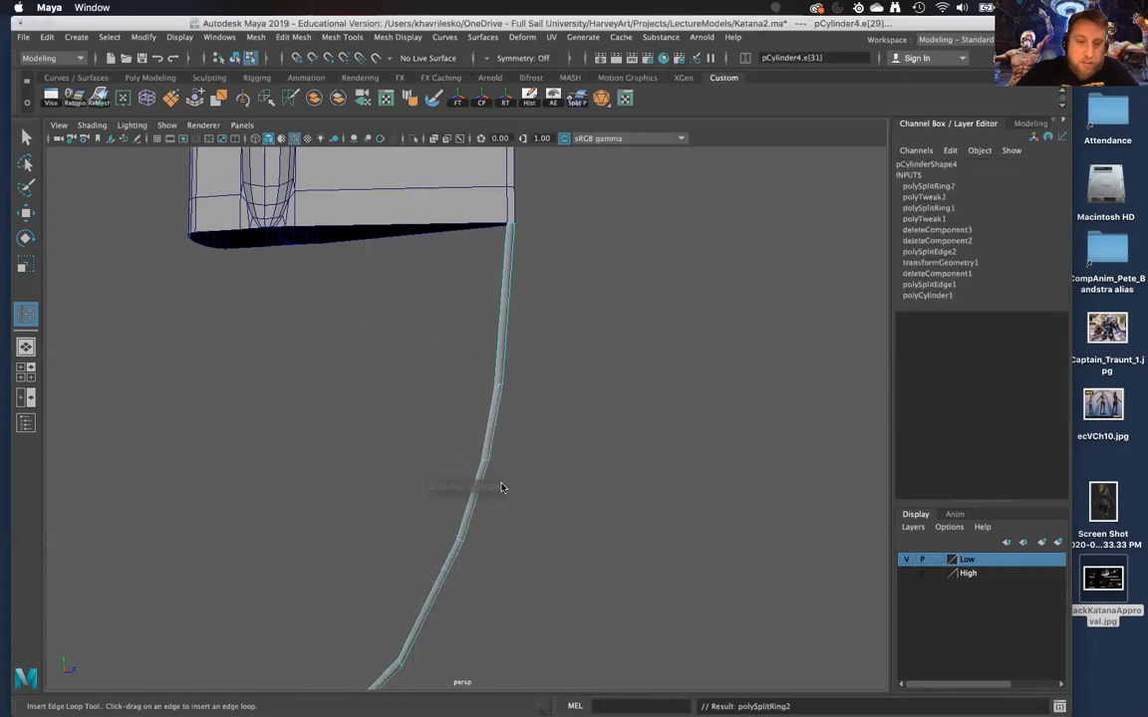
left_click_drag(499, 374, 461, 481, "alt")
left_click(504, 311)
left_click(458, 483)
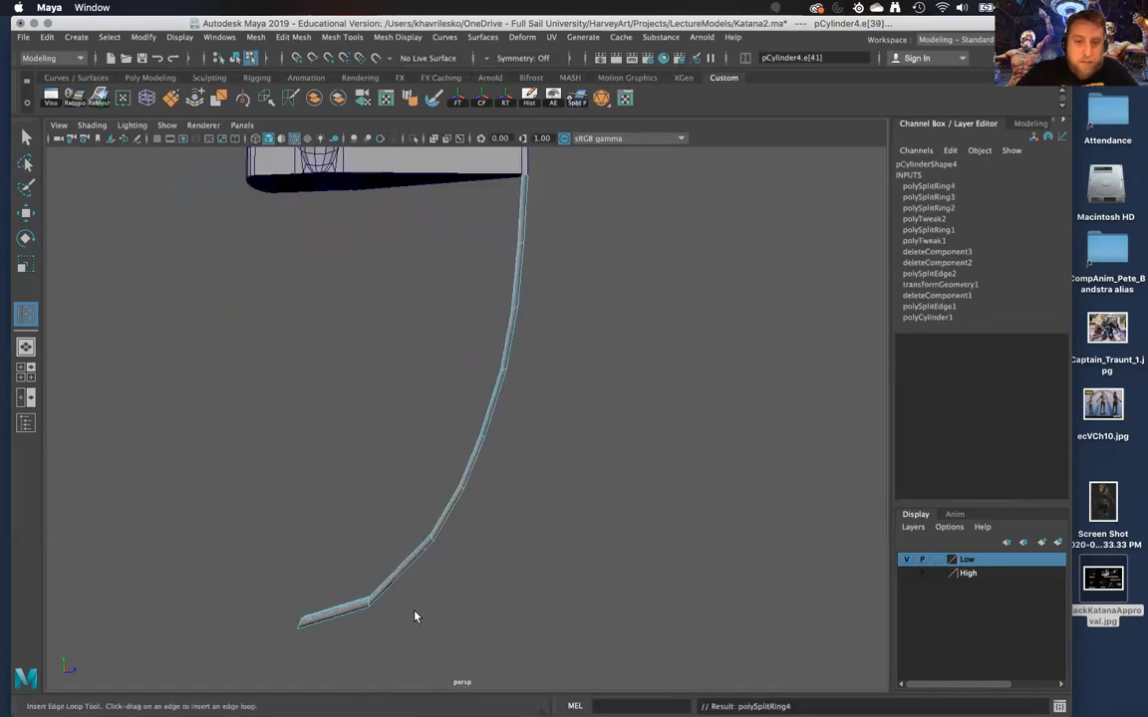
left_click(400, 576)
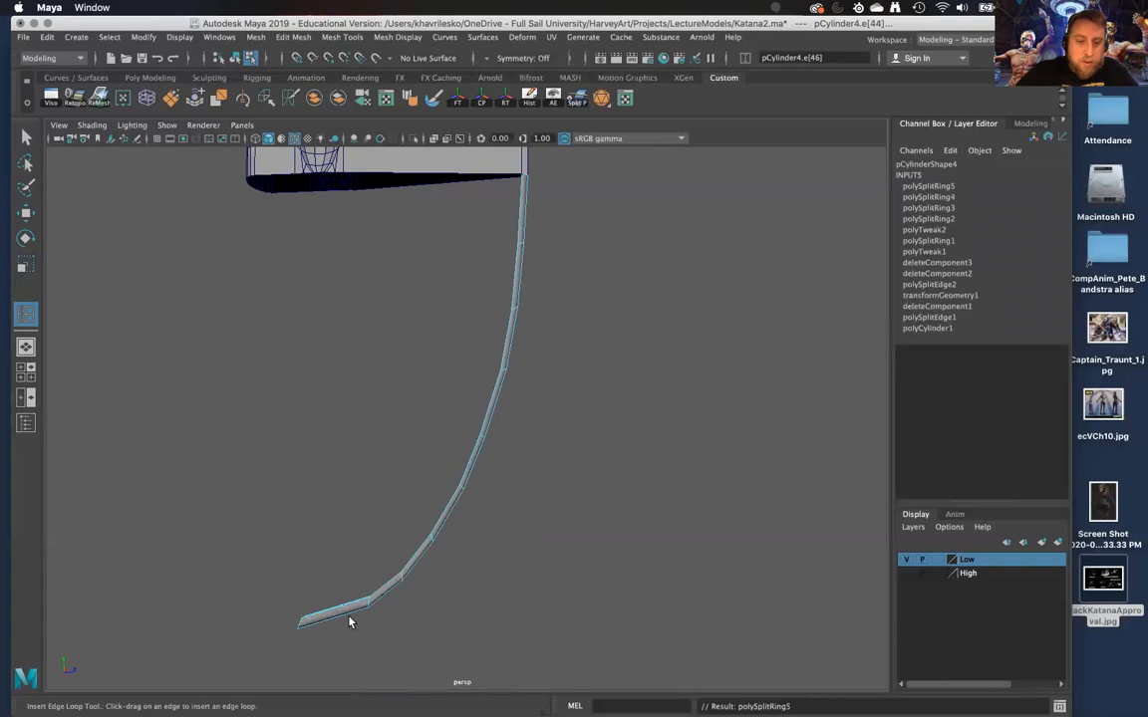
left_click(334, 615)
left_click_drag(346, 623, 476, 349, "alt")
left_click_drag(521, 306, 541, 294, "alt")
right_click_drag(538, 294, 602, 269)
Freeze the transformations and delete the construction history of the blade and the curved strip
left_click_drag(525, 336, 497, 413, "alt")
left_click(507, 305)
left_click(535, 342)
left_click(505, 313)
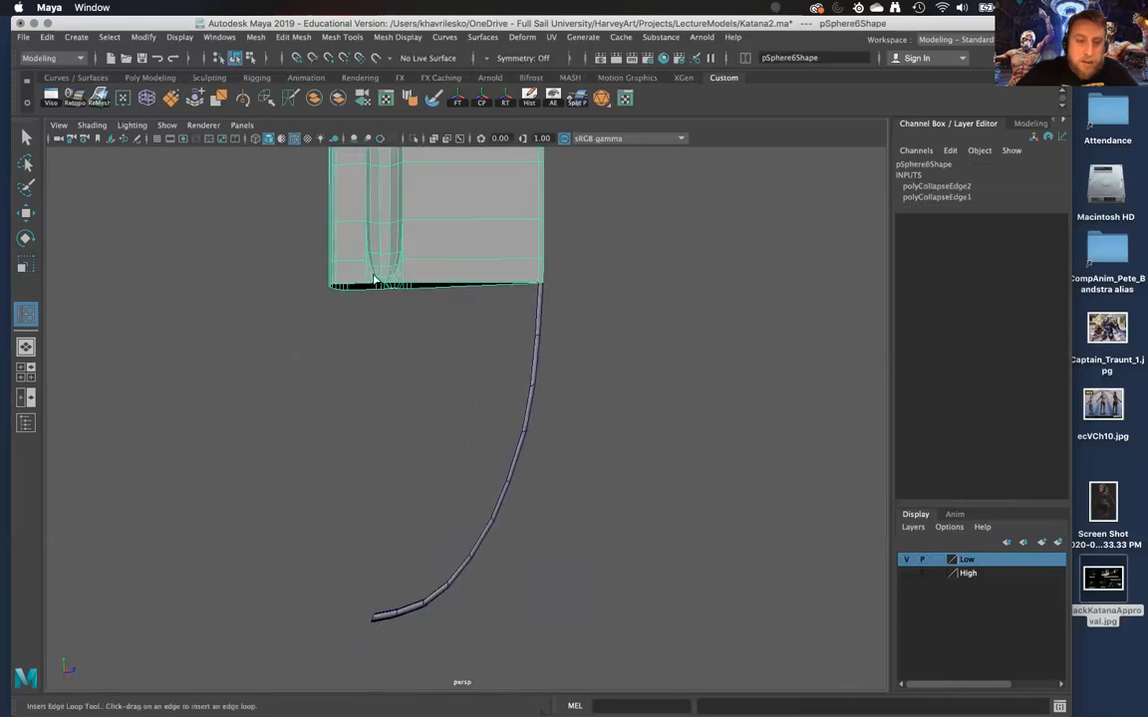
left_click(505, 486)
left_click_drag(512, 502, 535, 399, "alt")
left_click(458, 100)
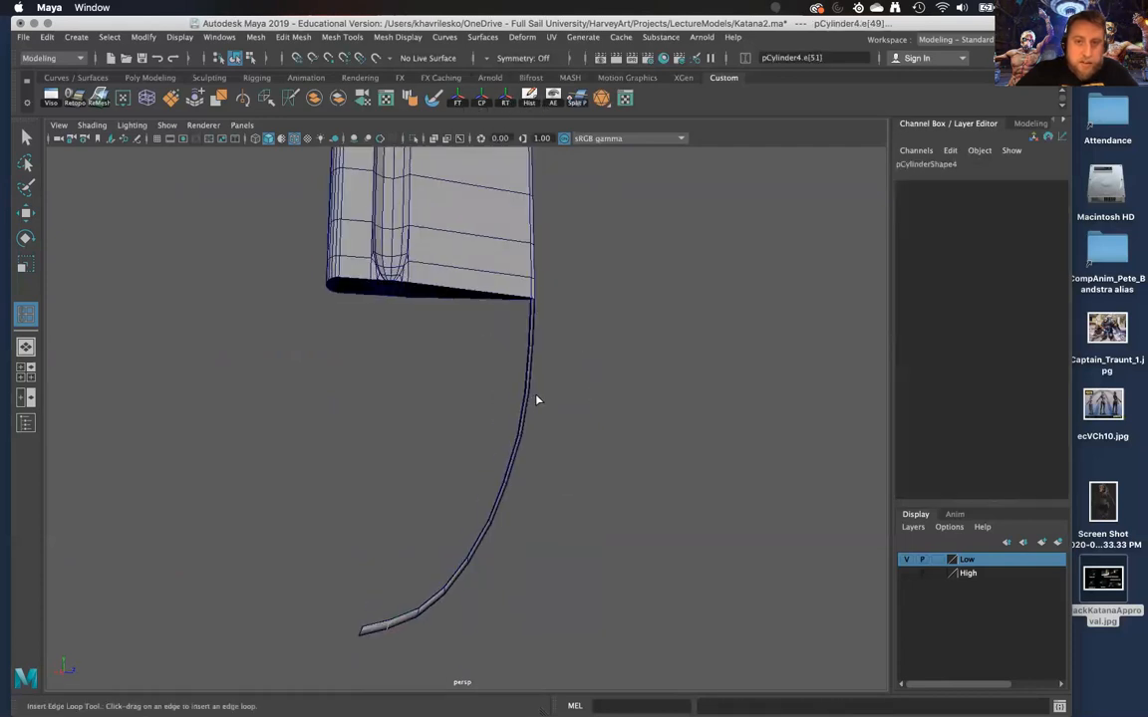
Return to object mode, select the strip together with the blade, and combine them into one mesh
left_click(528, 399)
right_click_drag(530, 320, 564, 300)
left_click(529, 327)
left_click(501, 276)
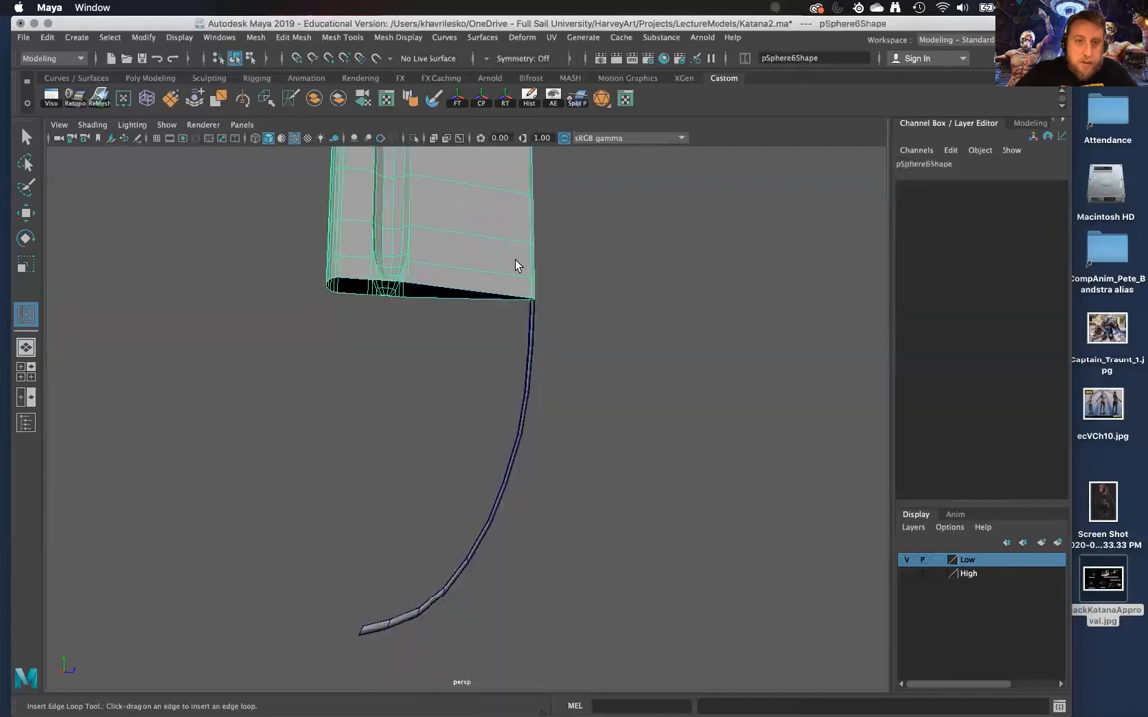
left_click(534, 318)
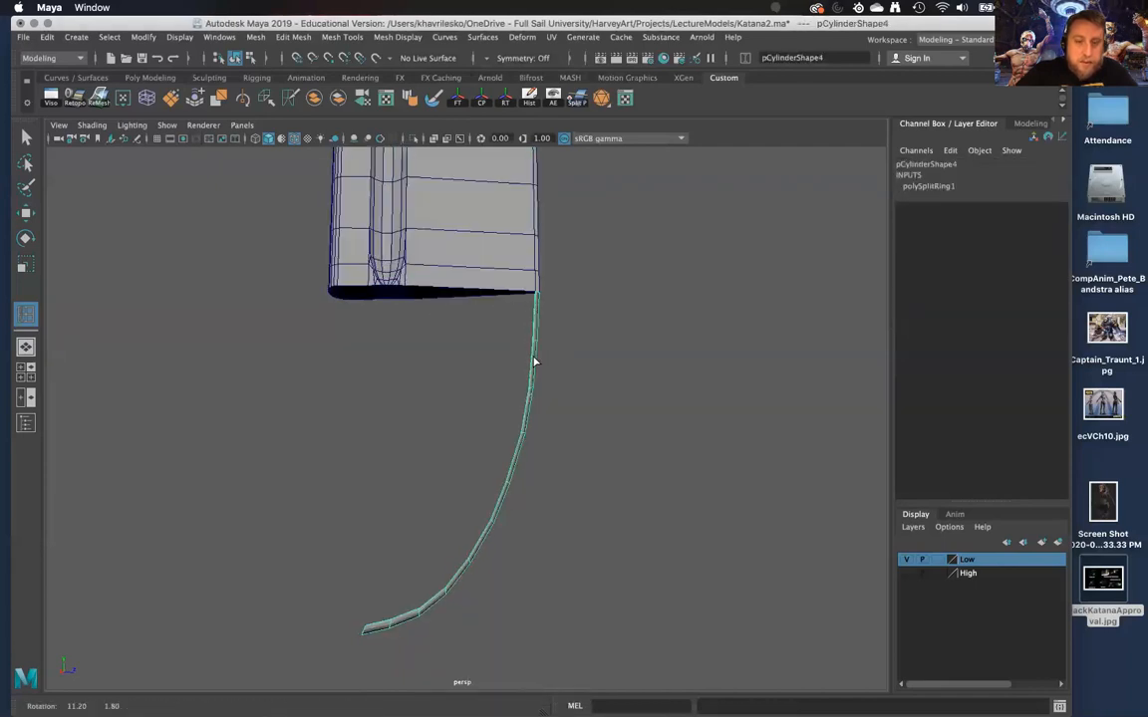
key("w")
left_click(495, 258, "shift")
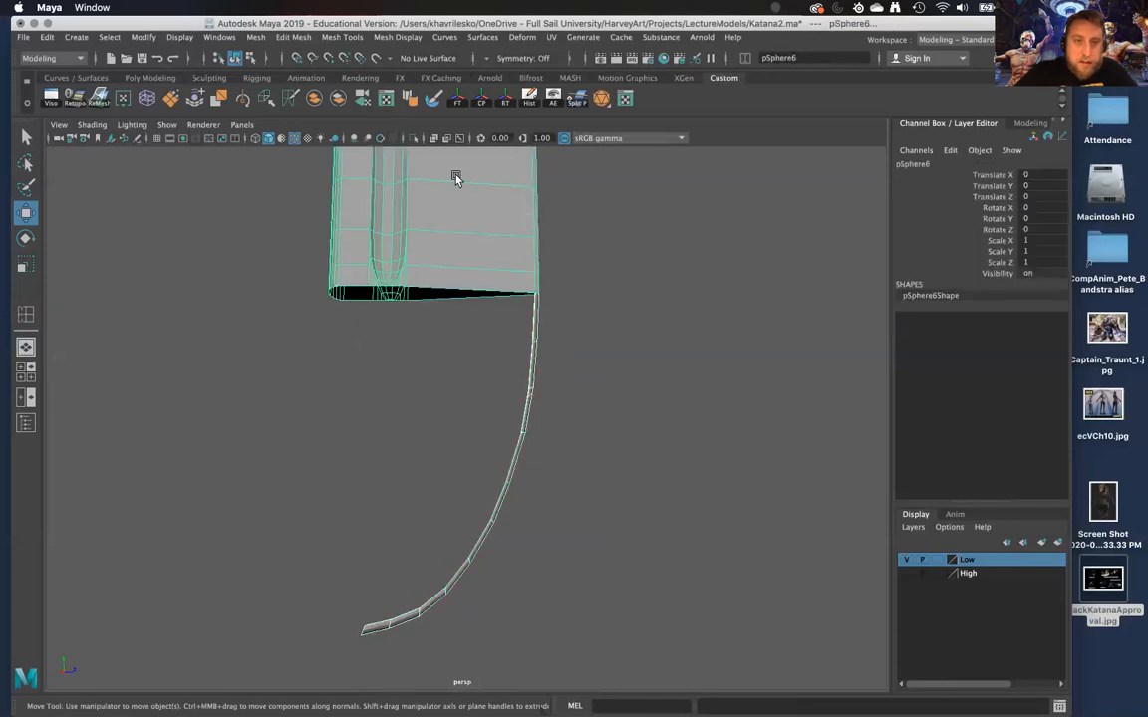
left_click(290, 96)
left_click(487, 357)
Merge the overlapping vertices at the inner corner where the strip meets the blade's cutting edge
left_click_drag(489, 355, 478, 416, "alt")
middle_click_drag(525, 327, 413, 468, "alt")
scroll(383, 425, "up", 5)
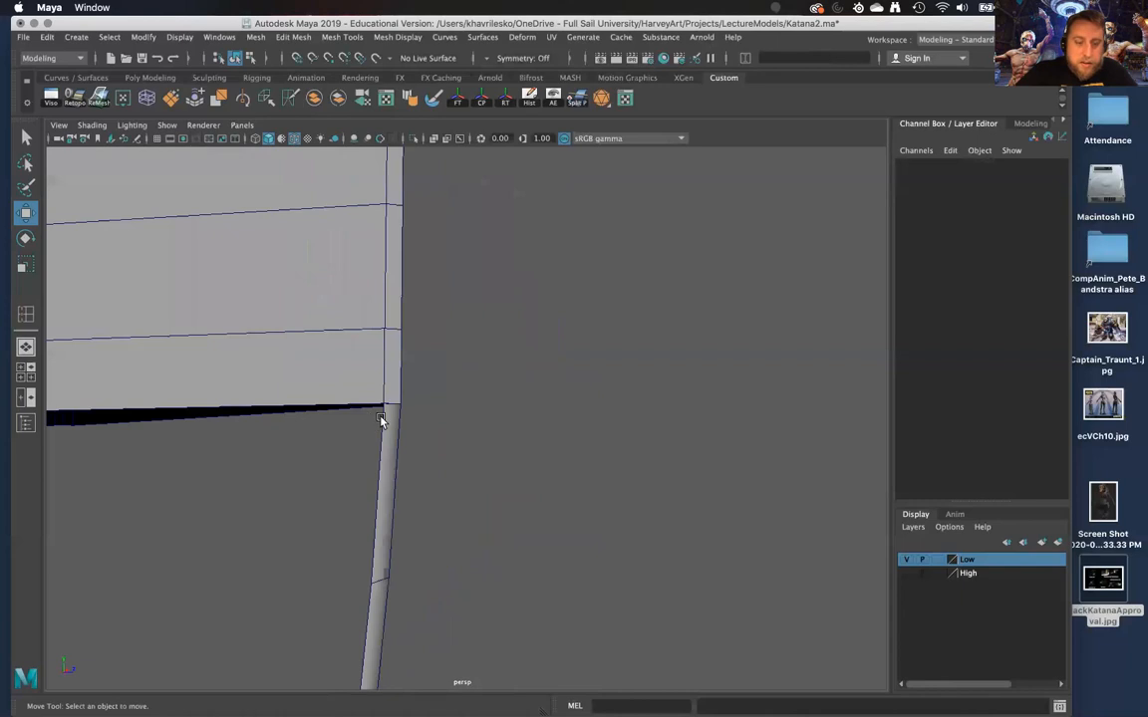
left_click(380, 420)
left_click_drag(444, 377, 428, 355, "alt")
right_click_drag(447, 327, 386, 329)
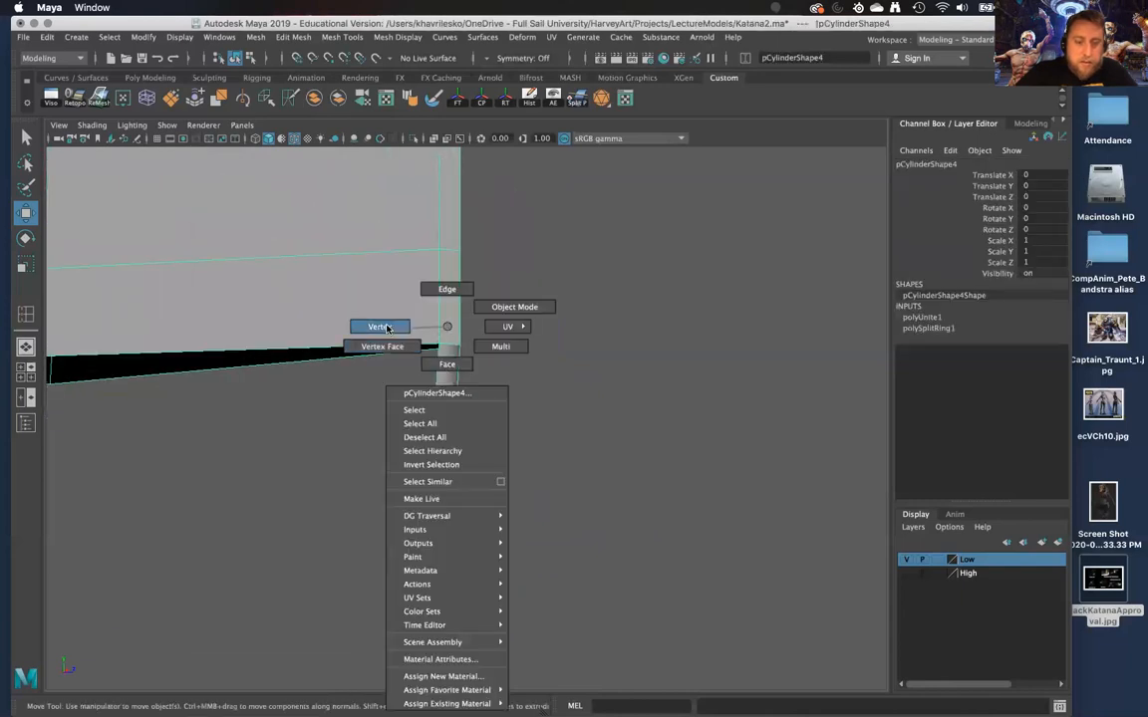
left_click(448, 346)
left_click_drag(450, 348, 458, 403, "alt")
right_click_drag(459, 402, 538, 301, "shift")
Merge the remaining overlapping vertex pairs at the joint between strip and blade to their centers, and return to object mode
left_click_drag(535, 338, 536, 479, "alt")
middle_click_drag(536, 479, 438, 432)
left_click_drag(436, 417, 463, 448, "alt")
middle_click_drag(459, 425, 454, 498, "alt")
right_click_drag(454, 498, 463, 490, "alt")
left_click_drag(420, 393, 434, 402)
left_click_drag(433, 402, 422, 429, "alt")
right_click_drag(420, 427, 428, 321, "shift")
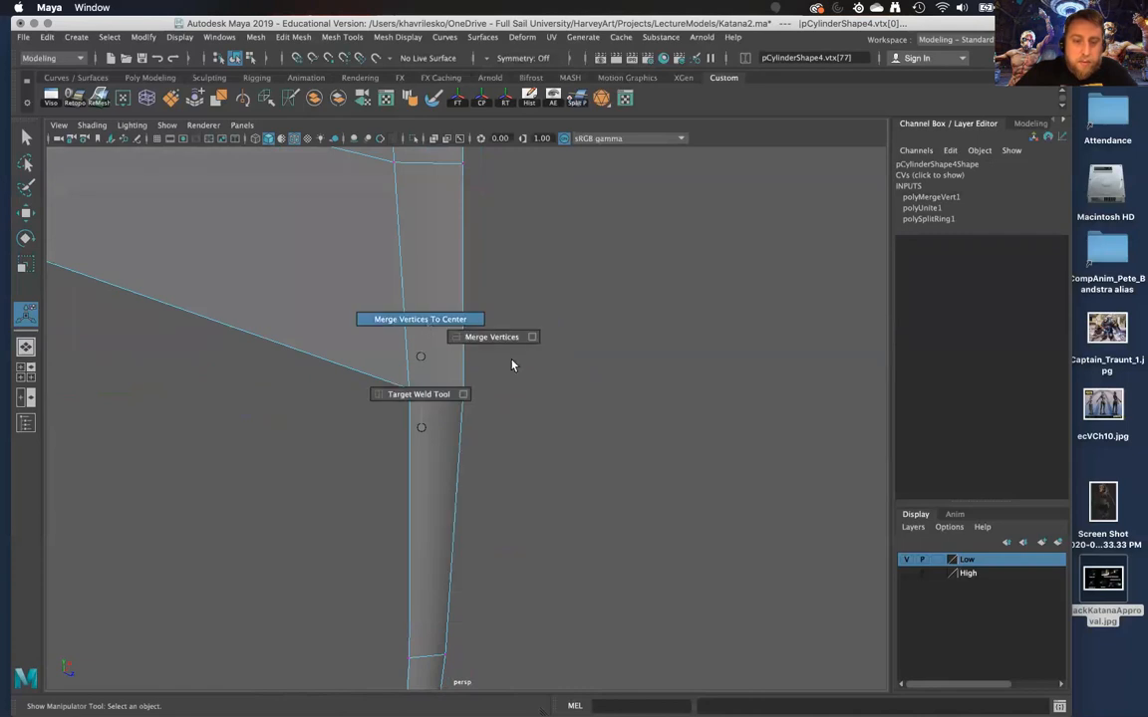
key("g")
left_click_drag(480, 381, 475, 308, "alt")
right_click_drag(474, 308, 538, 284)
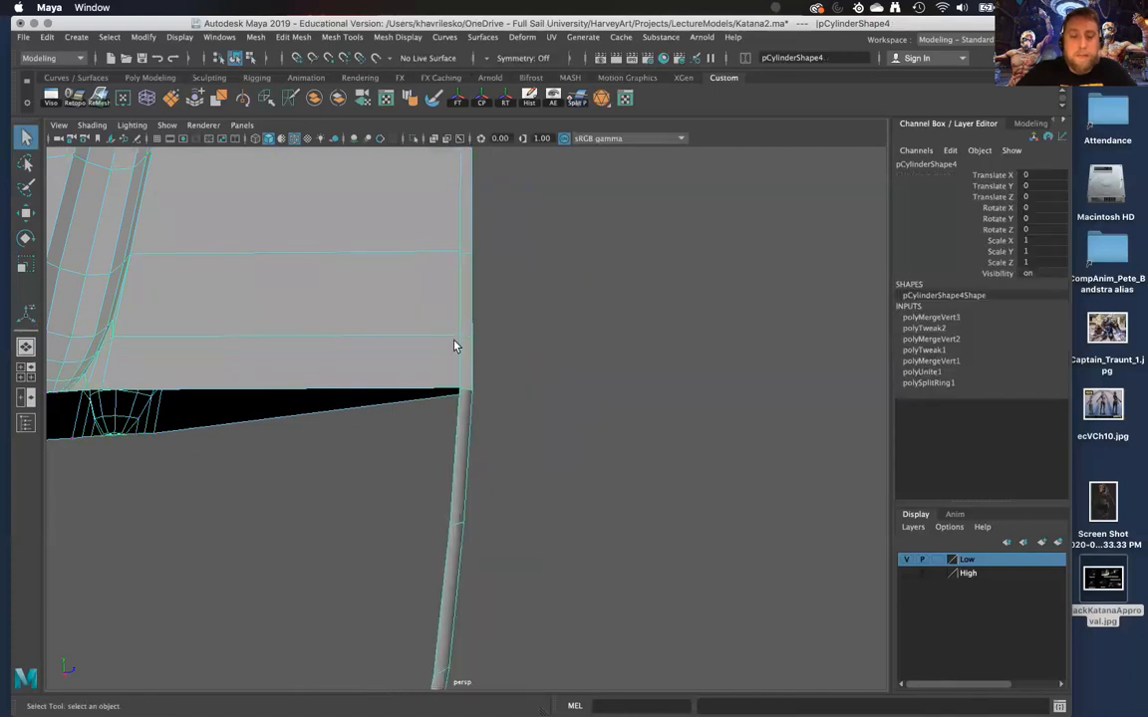
Preview the combined blade and tip strip with smoothing, switch back to the unsmoothed display, and examine the shape
scroll(453, 340, "down", 3)
key("3")
left_click(532, 399)
scroll(532, 399, "down", 5)
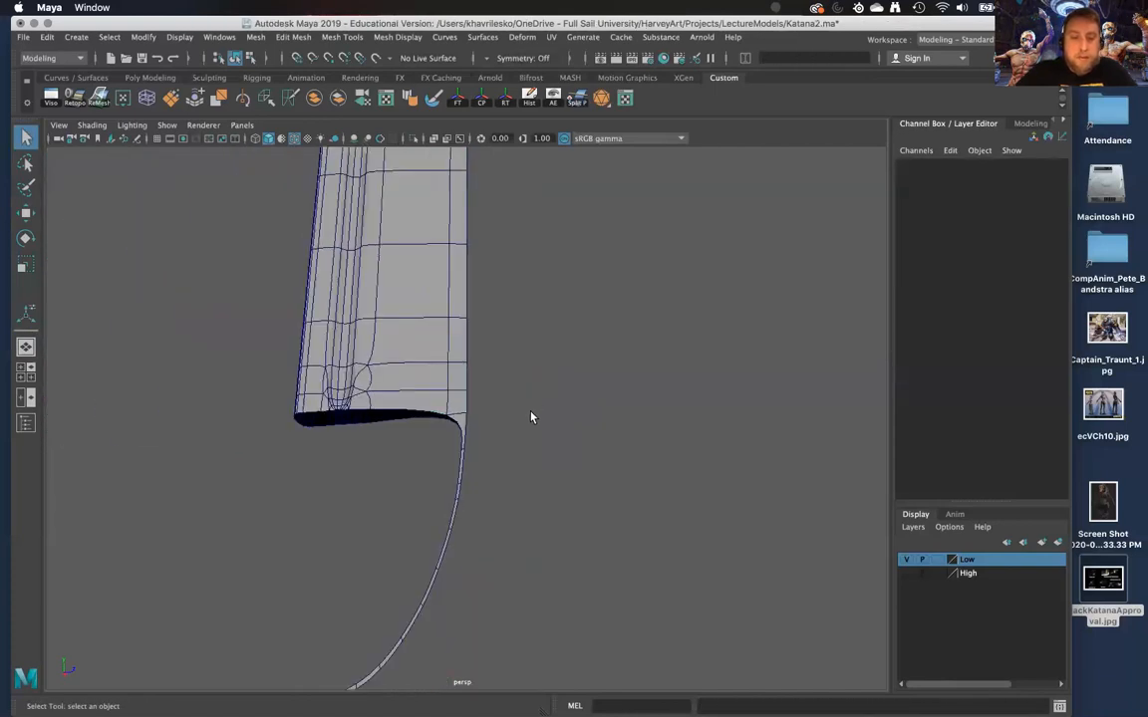
scroll(532, 415, "down", 4)
mouse_move(535, 410)
left_mouse_down("alt")
mouse_move(548, 330)
mouse_move(536, 409)
left_mouse_up("alt")
left_click(433, 409)
key("1")
left_click_drag(431, 409, 492, 339, "alt")
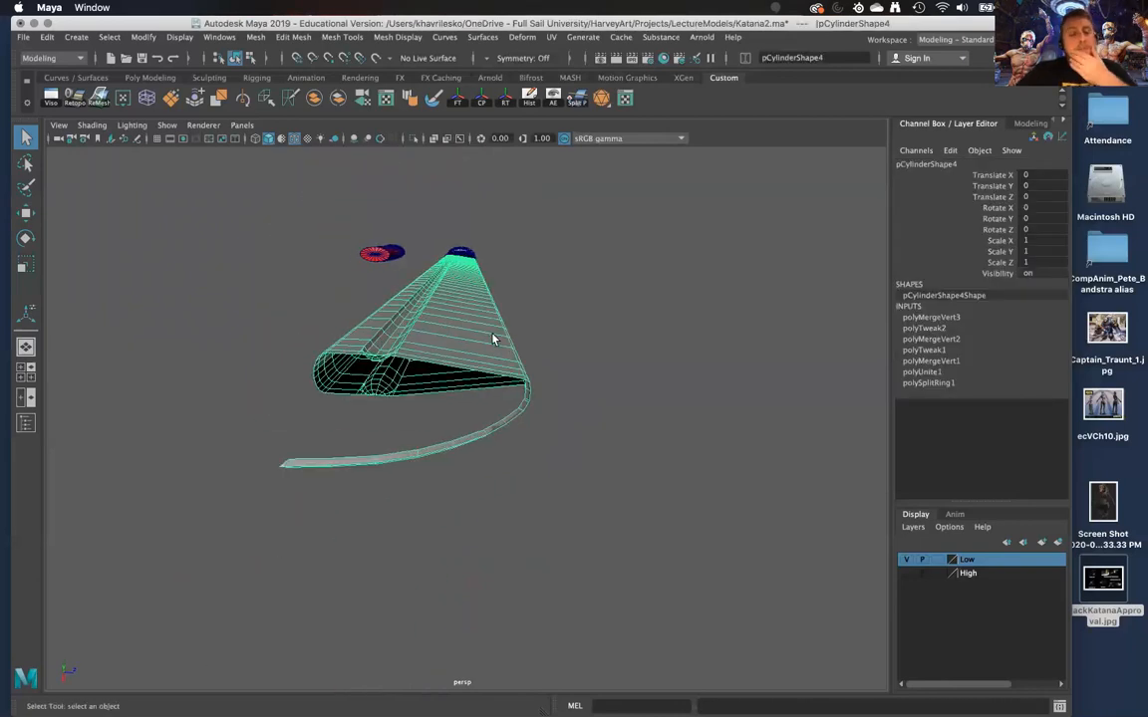
left_click_drag(436, 411, 436, 506, "alt")
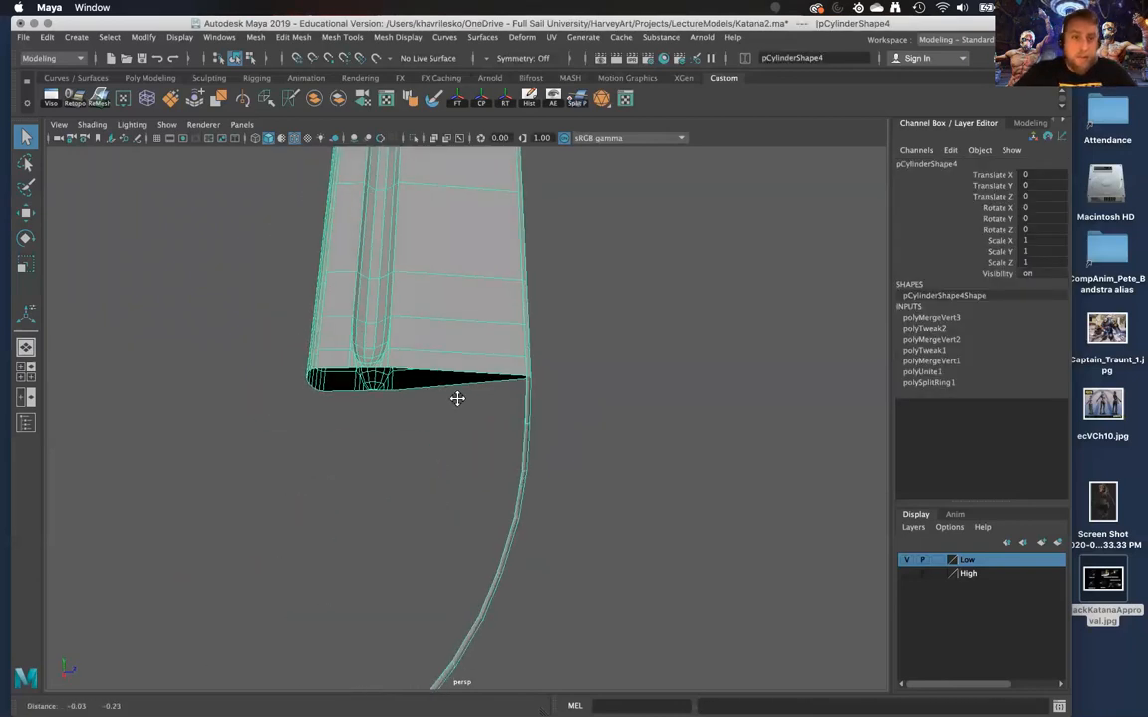
Extrude the two end edges at the strip's lower tip and move them outward to lengthen the curve
middle_click_drag(456, 397, 490, 281, "alt")
left_click_drag(433, 569, 422, 576, "alt")
right_click_drag(420, 326, 425, 391)
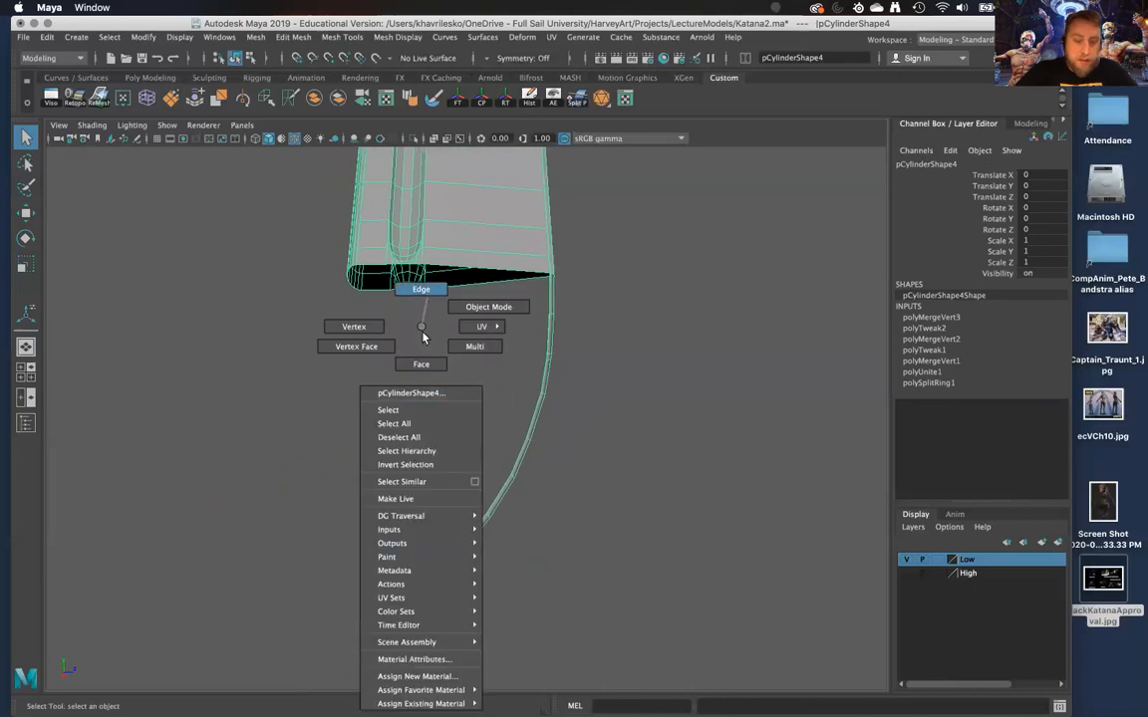
right_click_drag(422, 333, 427, 299)
left_click_drag(386, 586, 585, 627, "alt")
left_click(600, 628, "shift")
right_click_drag(541, 507, 512, 479, "alt")
left_click_drag(512, 479, 486, 503, "alt")
right_click_drag(486, 503, 481, 580, "alt")
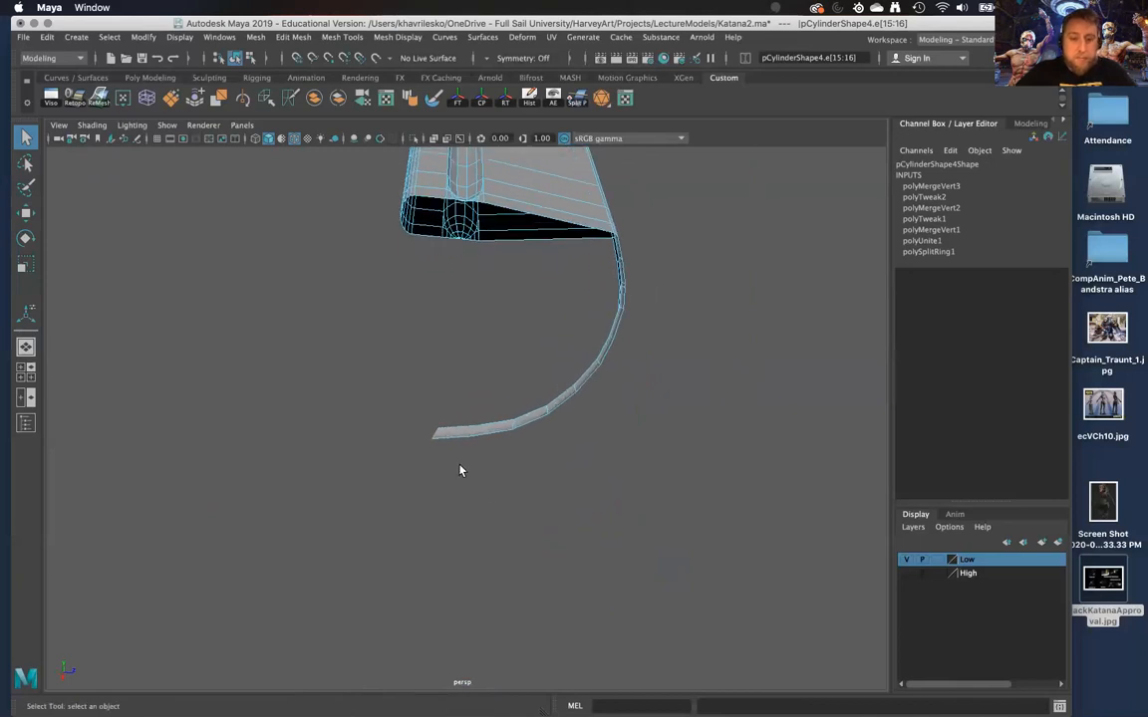
right_click_drag(475, 441, 464, 484, "shift")
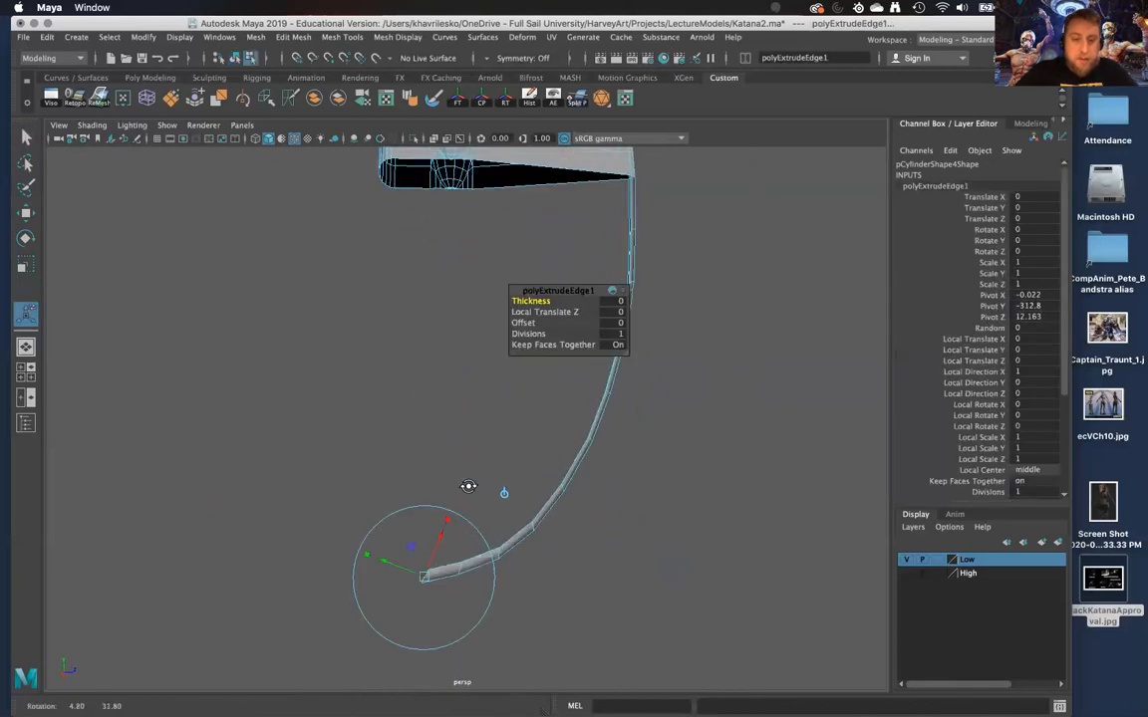
key("w")
left_click_drag(439, 581, 432, 583)
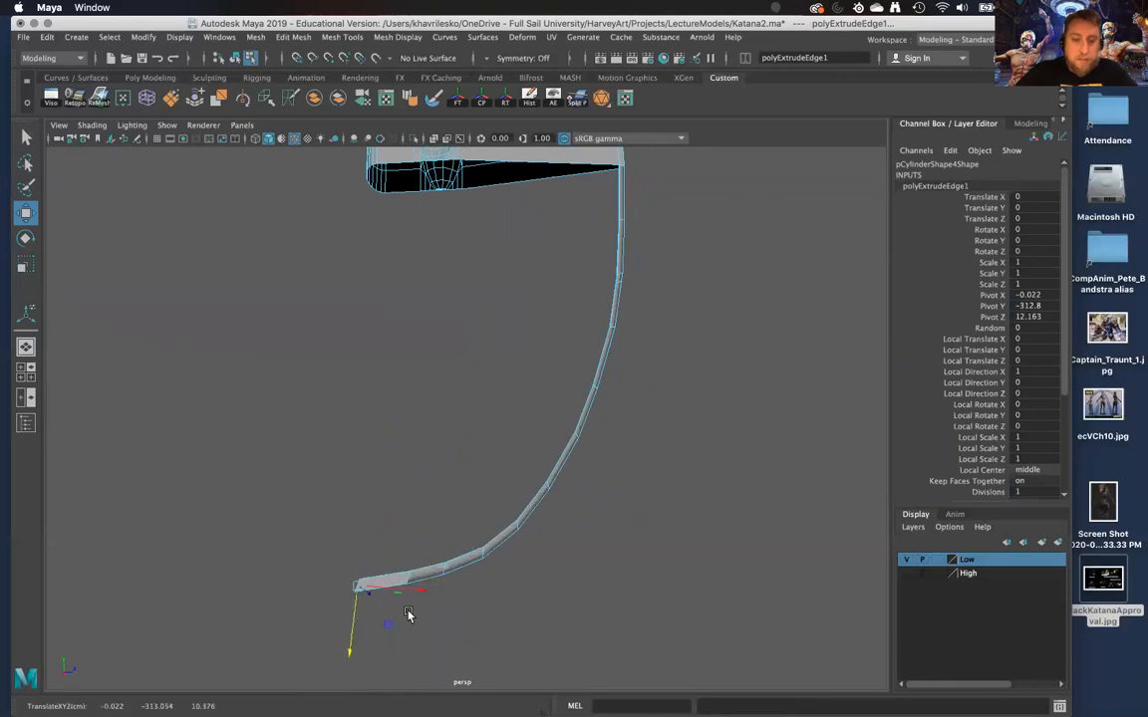
left_click_drag(408, 615, 418, 585, "alt")
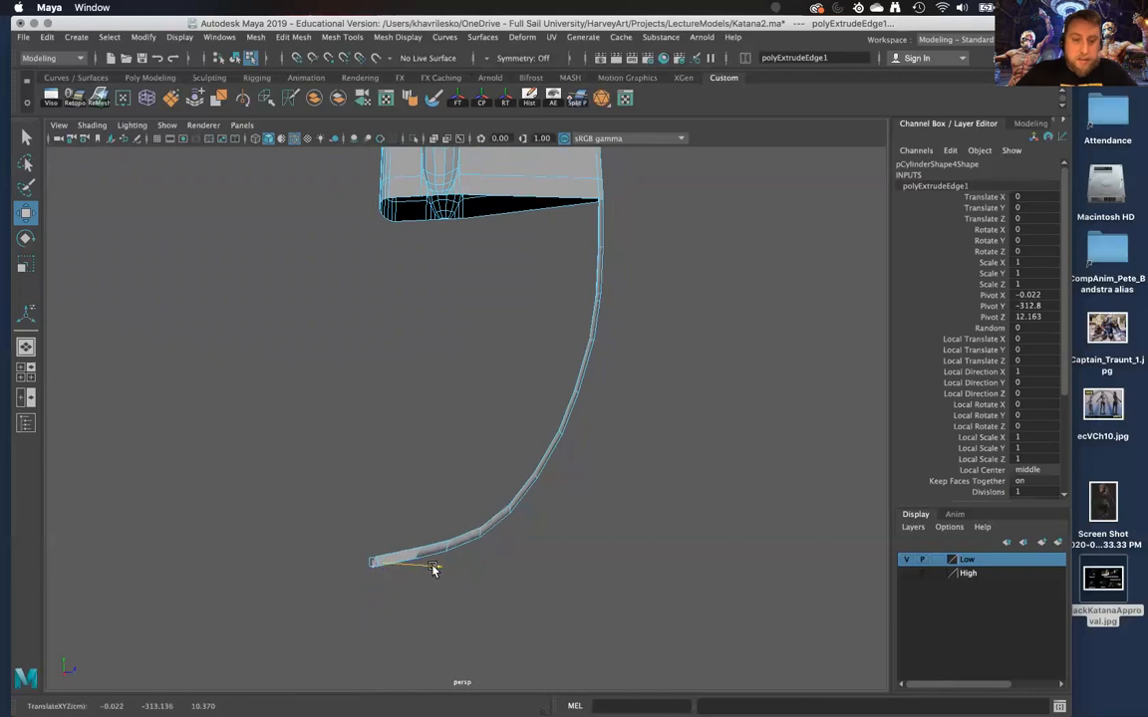
left_click_drag(432, 572, 442, 429, "alt")
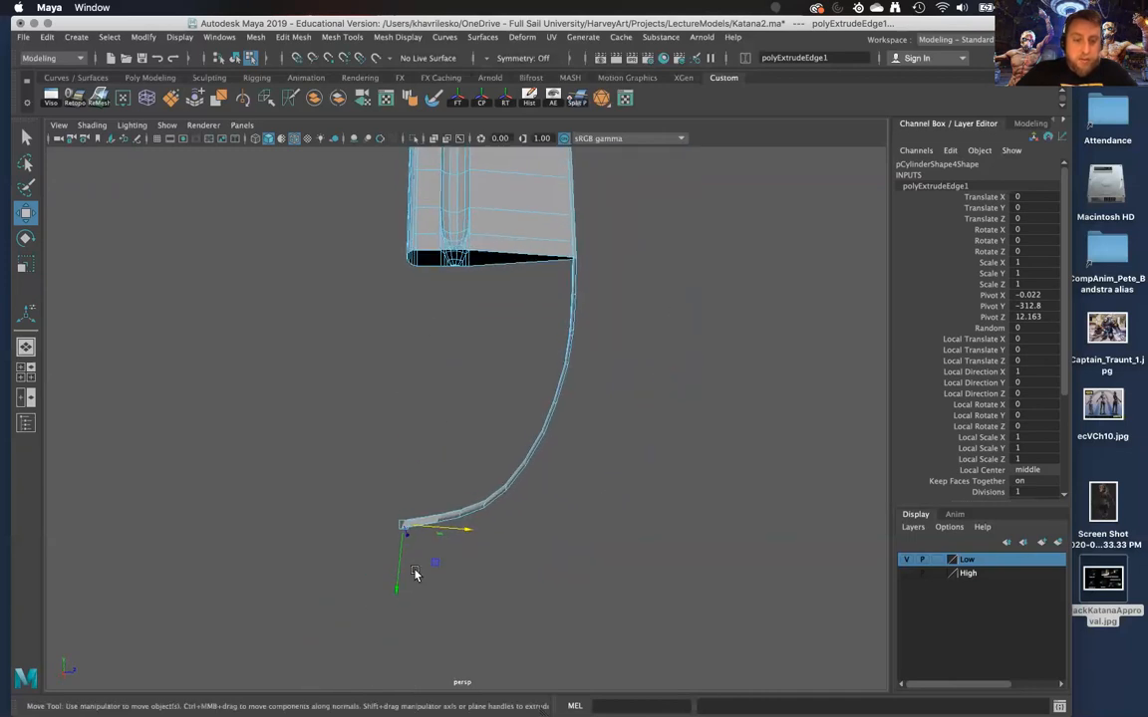
Shift the edges just before the strip's new end segment slightly downward to smooth the curve, and return to object mode
left_click(440, 519, "shift")
left_click_drag(415, 578, 415, 579)
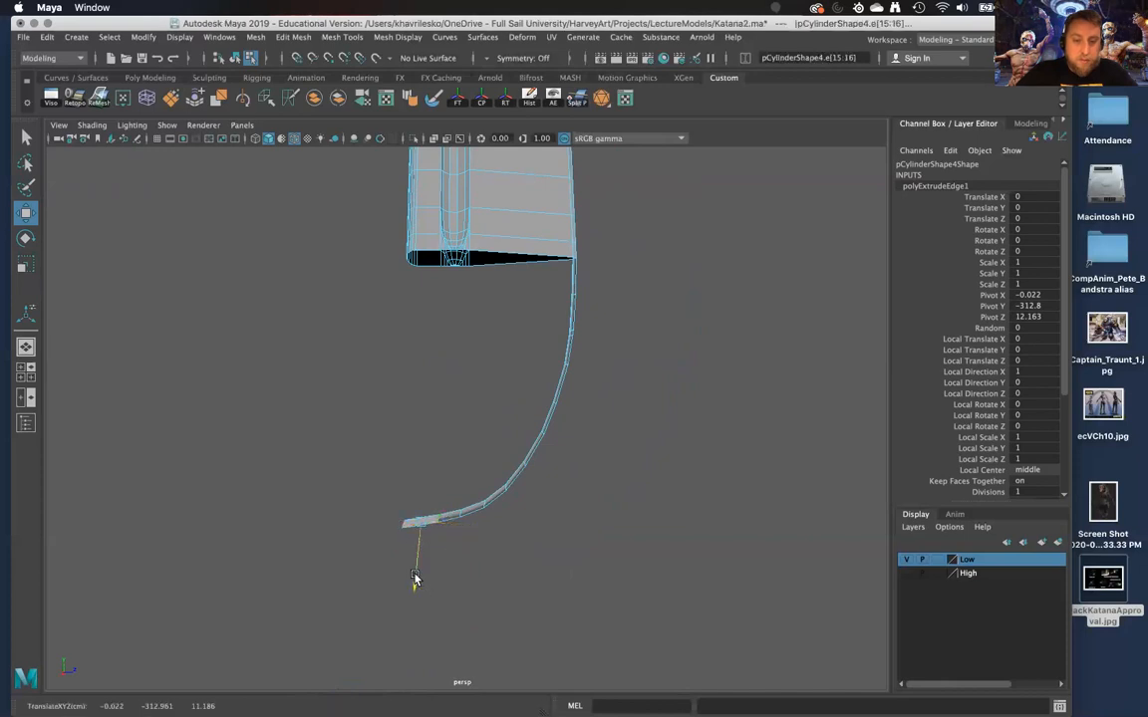
scroll(544, 245, "down", 2)
left_click_drag(420, 514, 473, 611, "alt")
scroll(514, 474, "down", 2)
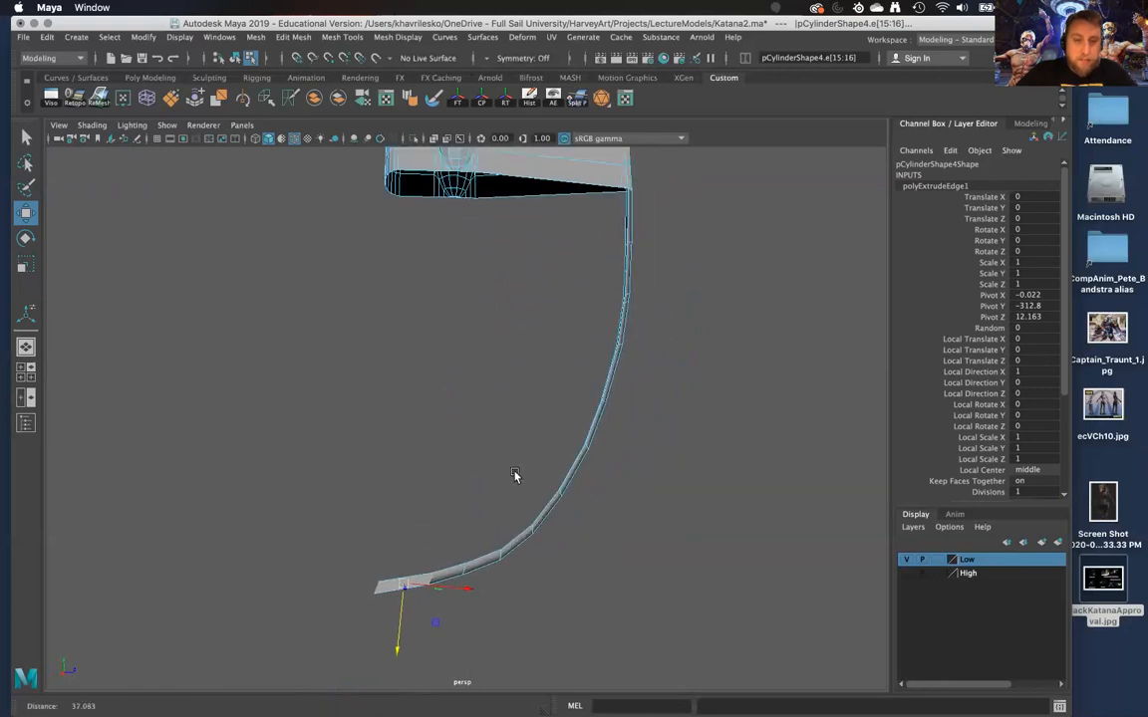
left_click_drag(516, 475, 559, 436, "alt")
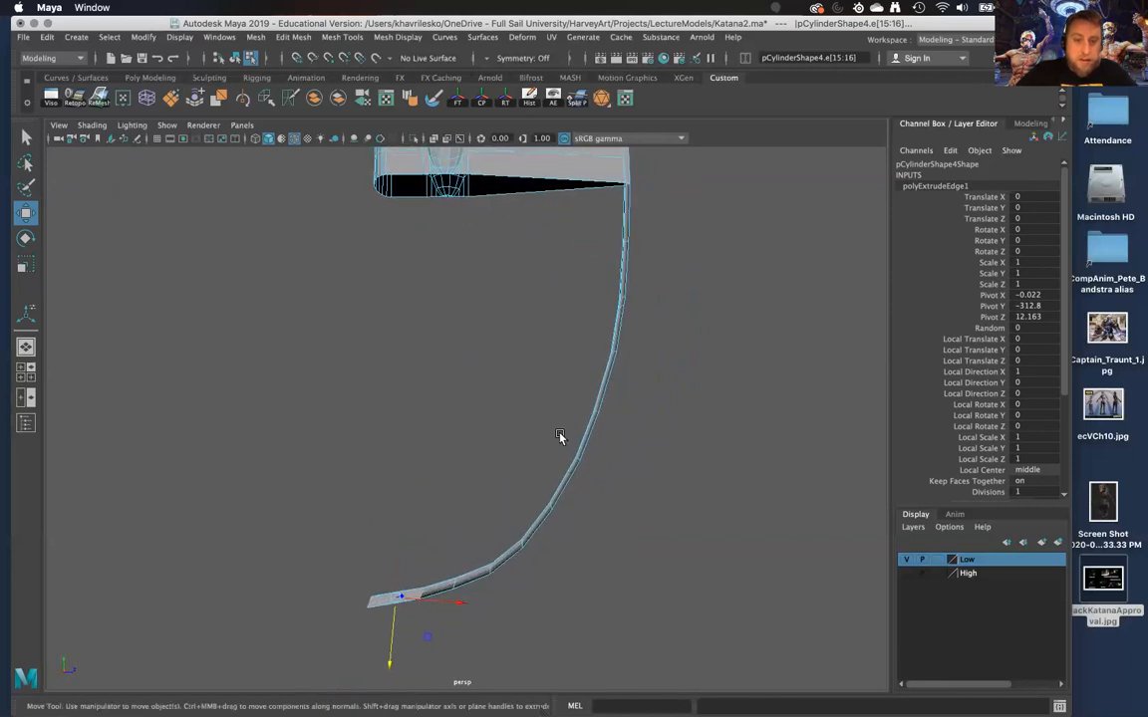
right_click_drag(589, 327, 637, 330)
left_click(680, 440)
left_click_drag(655, 513, 511, 588, "alt")
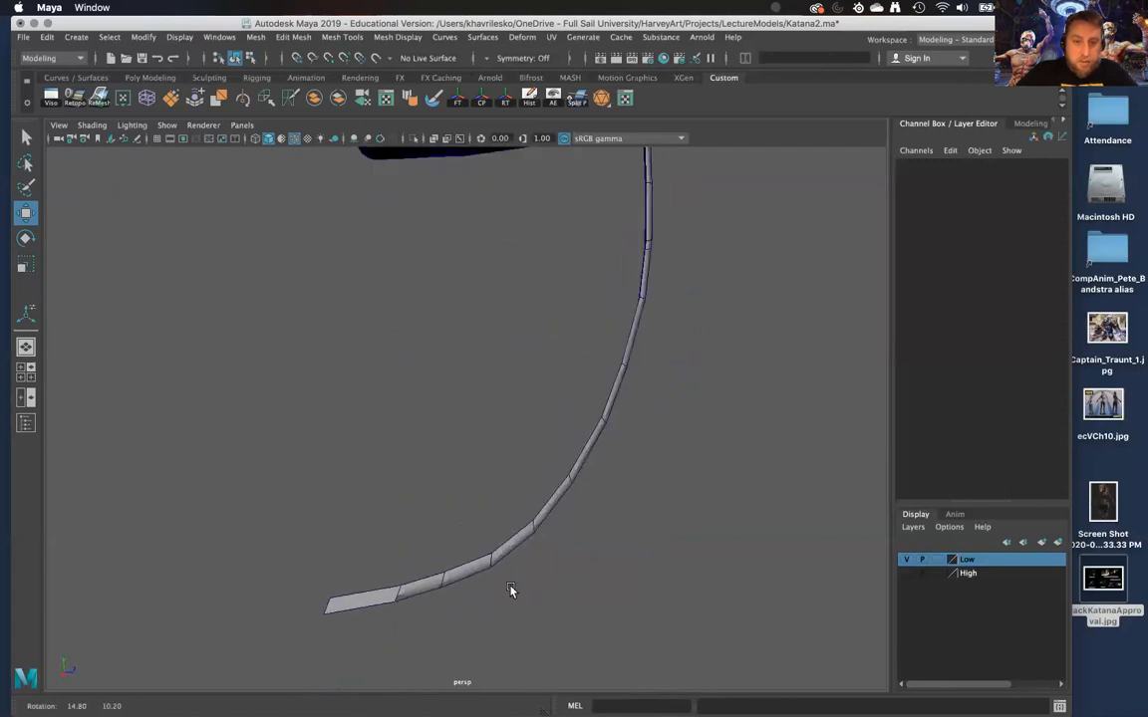
Delete the stray extra edge loop in the upper part of the strip
right_click_drag(444, 581, 352, 552)
left_click(351, 589)
left_click_drag(384, 638, 564, 635, "alt")
left_click_drag(542, 629, 540, 627, "alt")
right_click_drag(540, 628, 507, 404, "alt")
middle_click_drag(507, 405, 487, 361, "alt")
right_click_drag(487, 361, 585, 494, "alt")
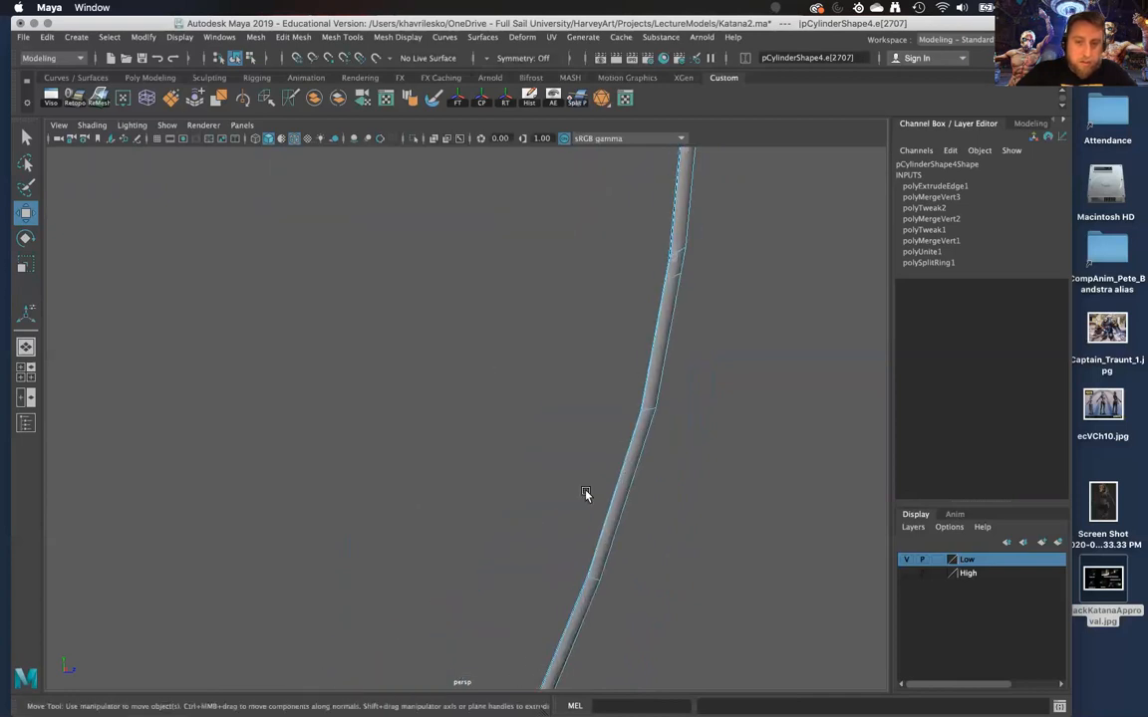
left_click(673, 279)
middle_click_drag(671, 337, 553, 461, "alt")
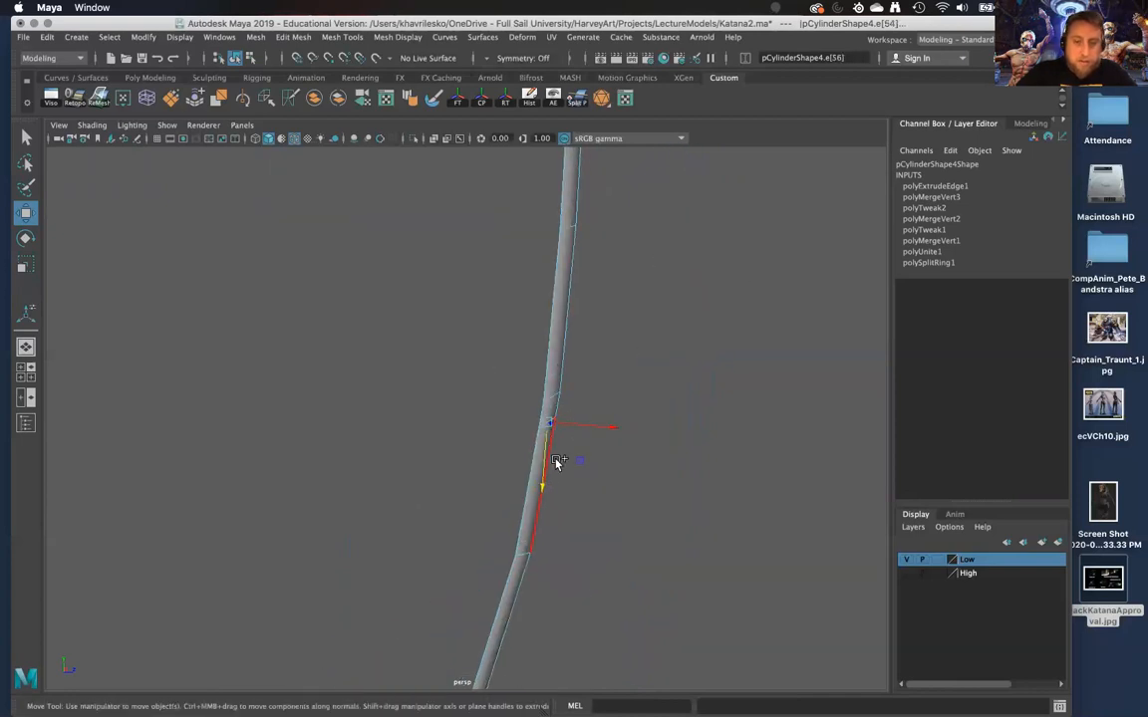
right_click_drag(553, 453, 512, 472, "shift")
Select the inner border edges along both sides of the curved tip strip and extrude them
right_click_drag(608, 612, 601, 415, "alt")
left_click_drag(600, 415, 592, 355, "alt")
right_click_drag(592, 356, 376, 588, "alt")
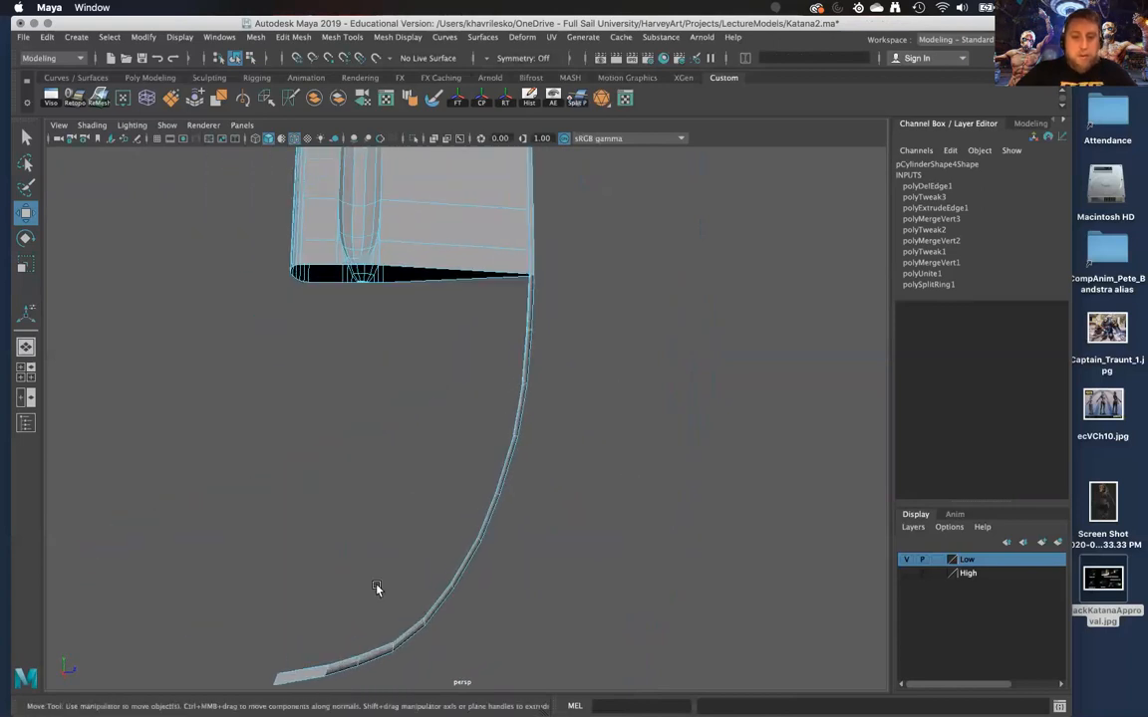
left_click(302, 673)
left_click_drag(320, 671, 419, 554, "alt")
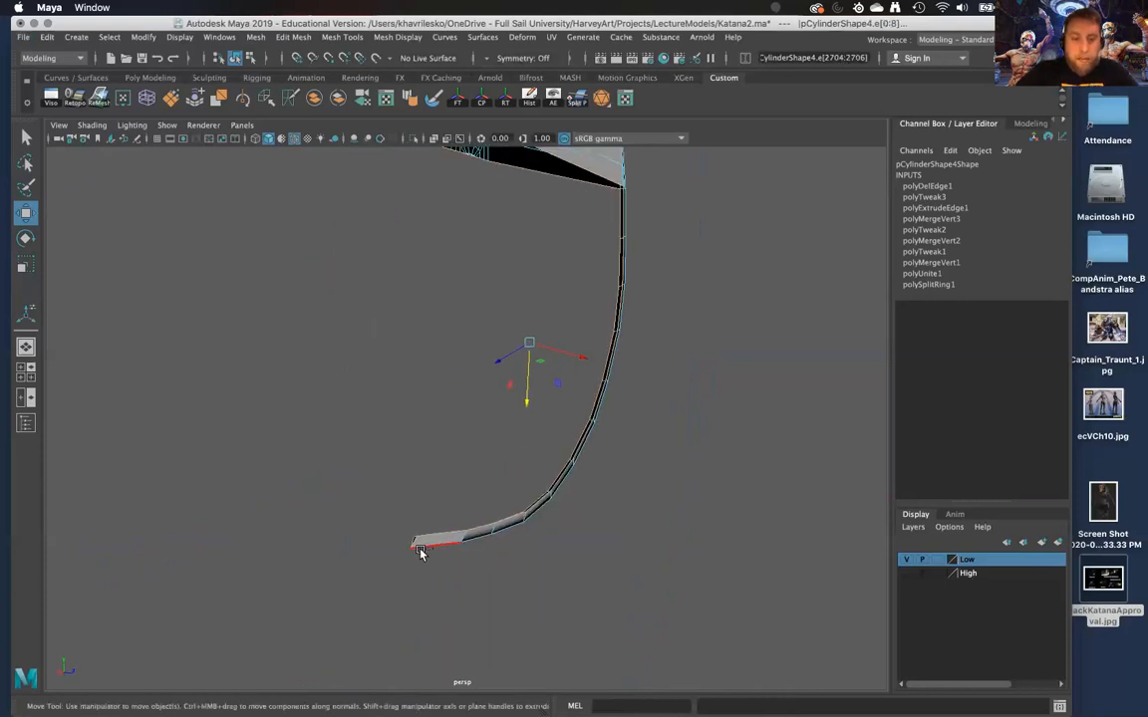
left_click_drag(480, 479, 312, 322, "alt")
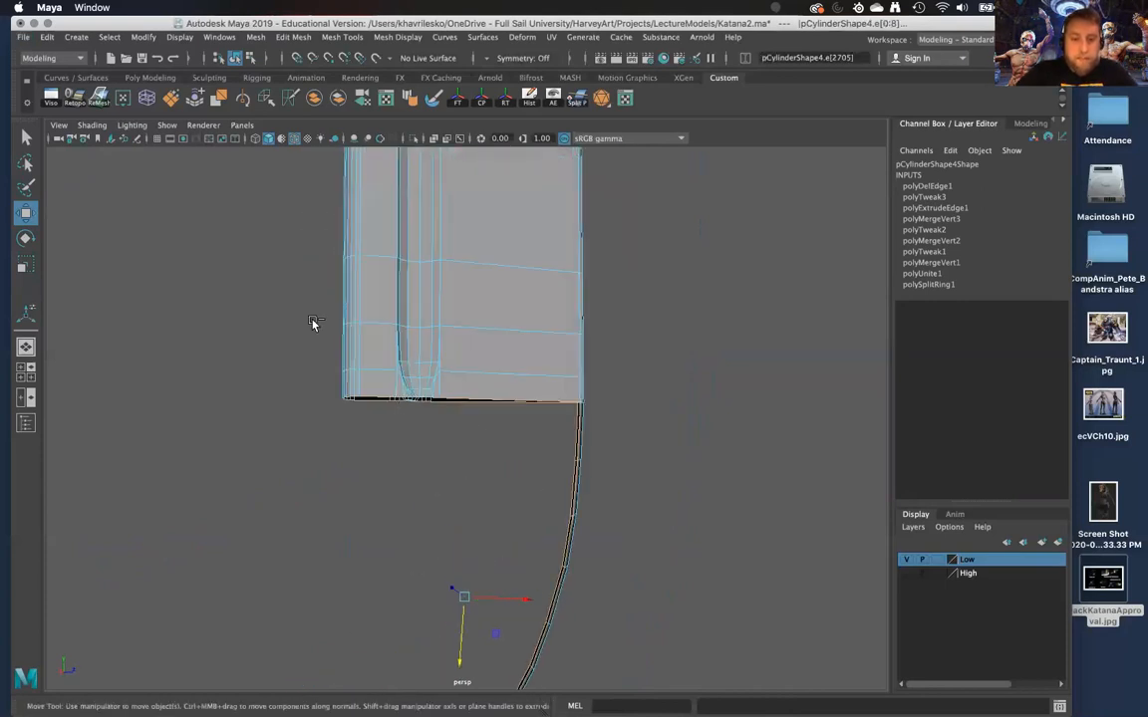
left_click_drag(540, 460, 551, 384, "alt")
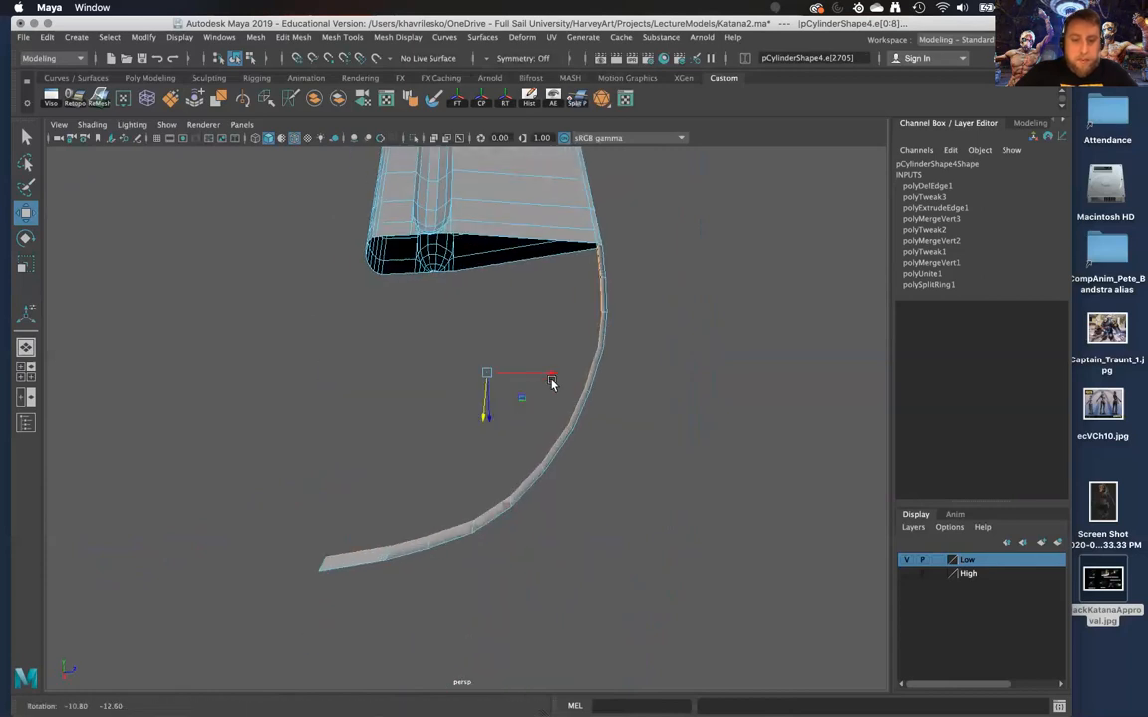
right_click_drag(581, 393, 584, 427, "shift")
Set the Scale tool's axis orientation to Object and move the extruded border edges inward toward the blade's spine
left_click_drag(583, 428, 491, 412, "alt")
key("w")
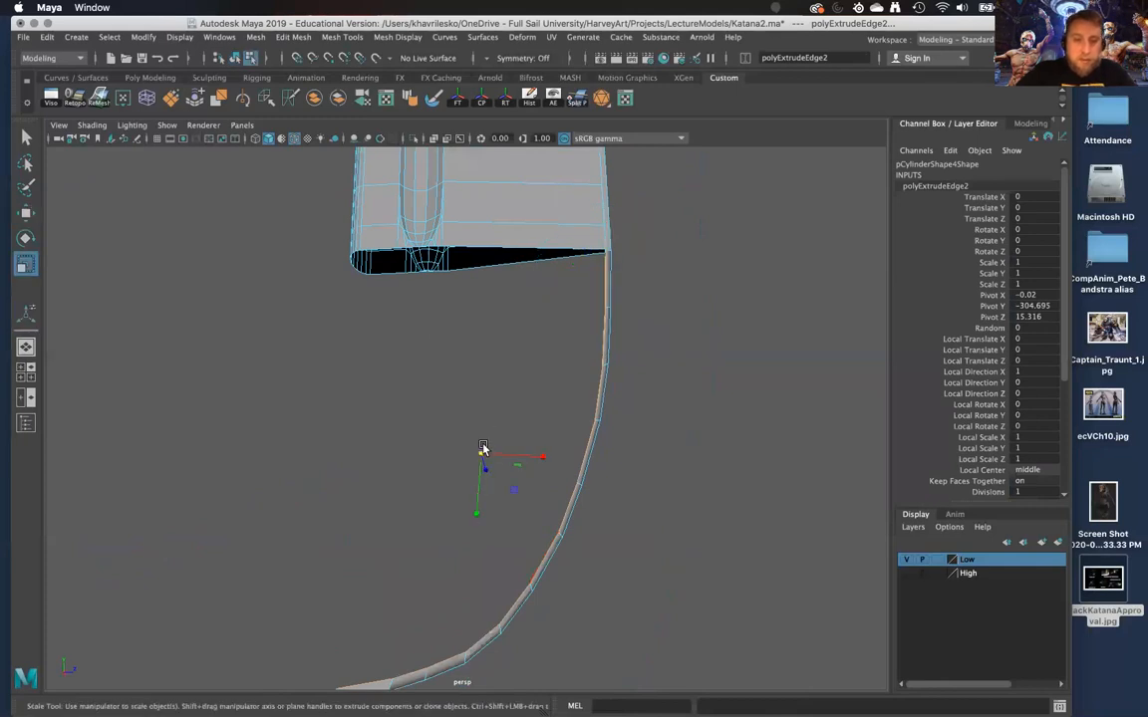
left_click_drag(503, 462, 492, 465, "alt")
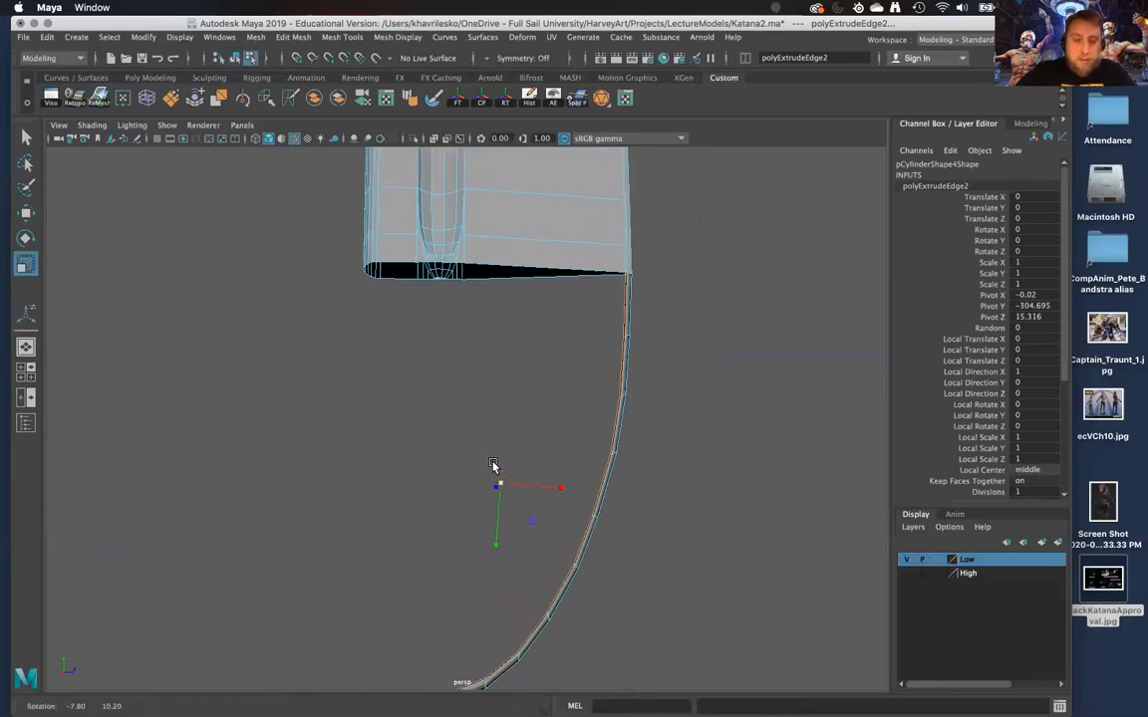
double_click(26, 265)
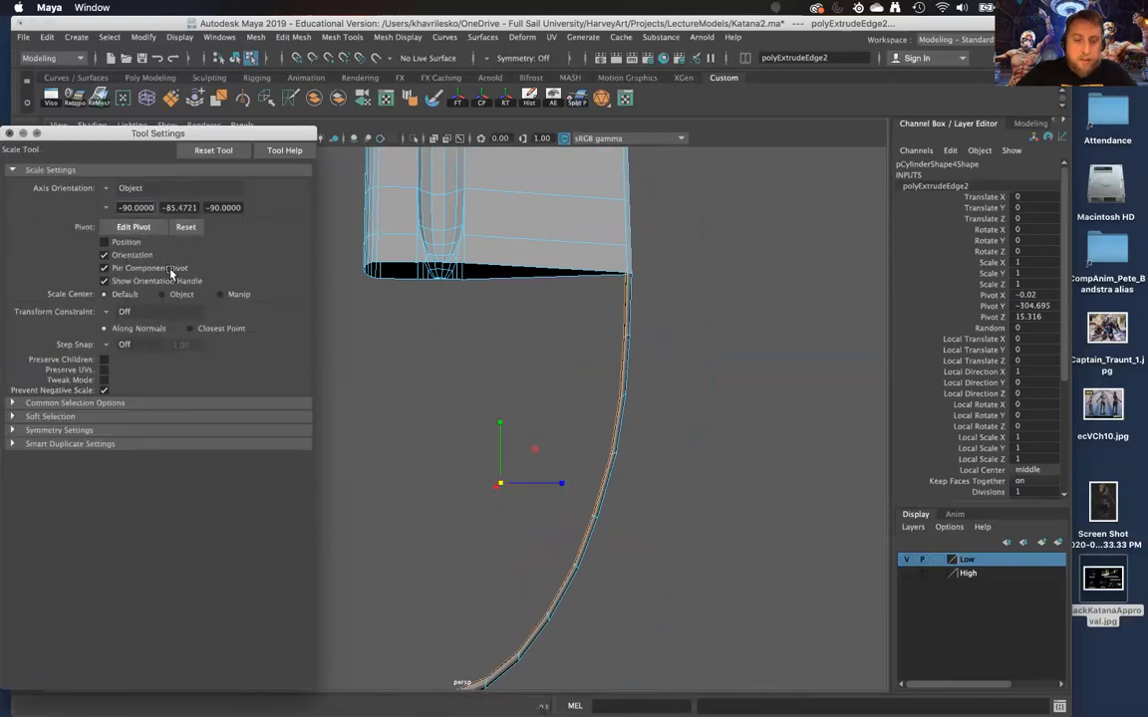
left_click_drag(499, 485, 387, 455)
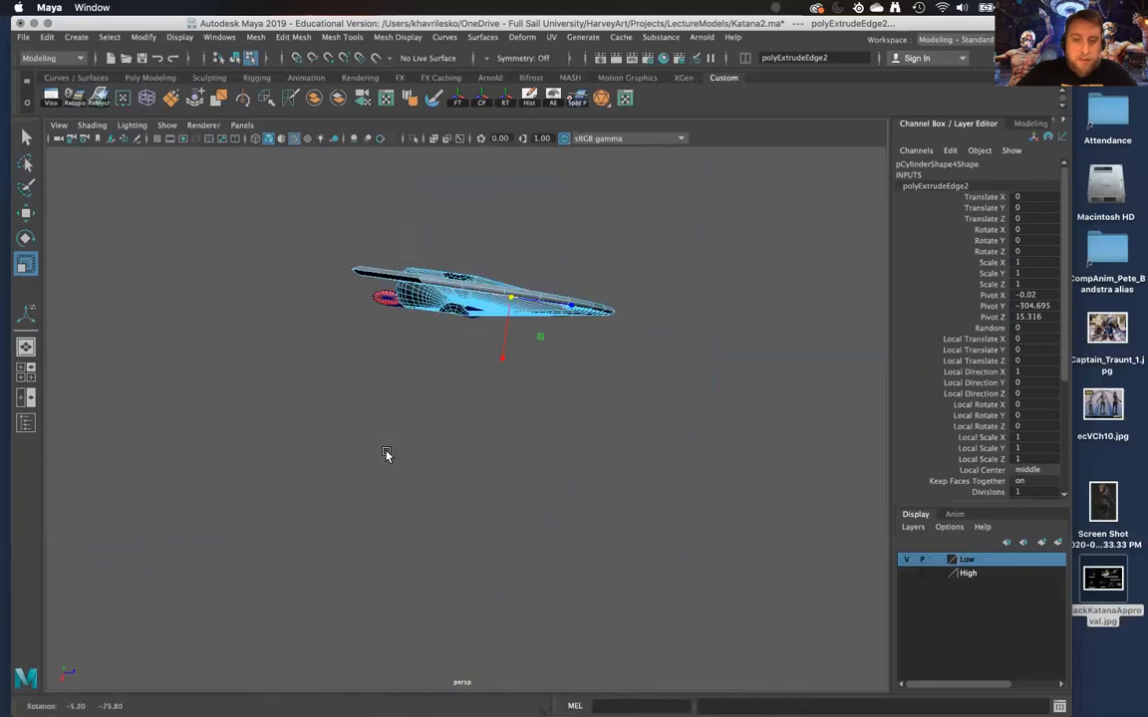
key("f")
key("w")
left_click_drag(554, 464, 530, 467)
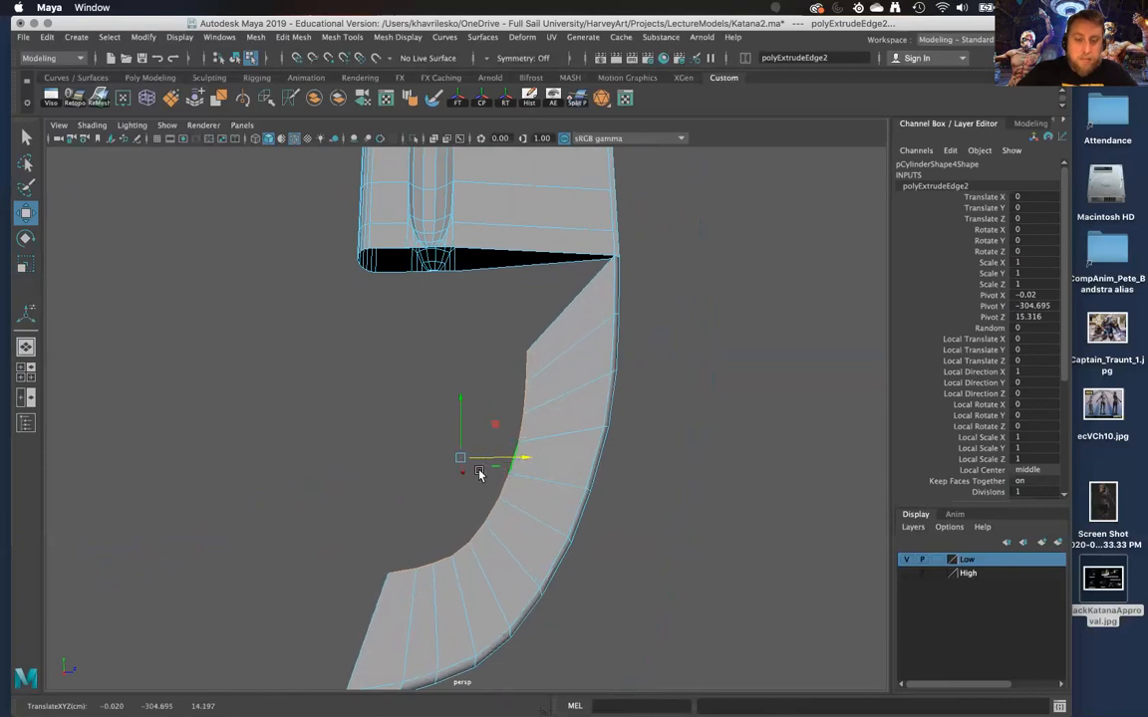
Raise the extruded inner edges and scale them vertically so their upper end meets the blade's open lower edge
left_click_drag(462, 433, 481, 345)
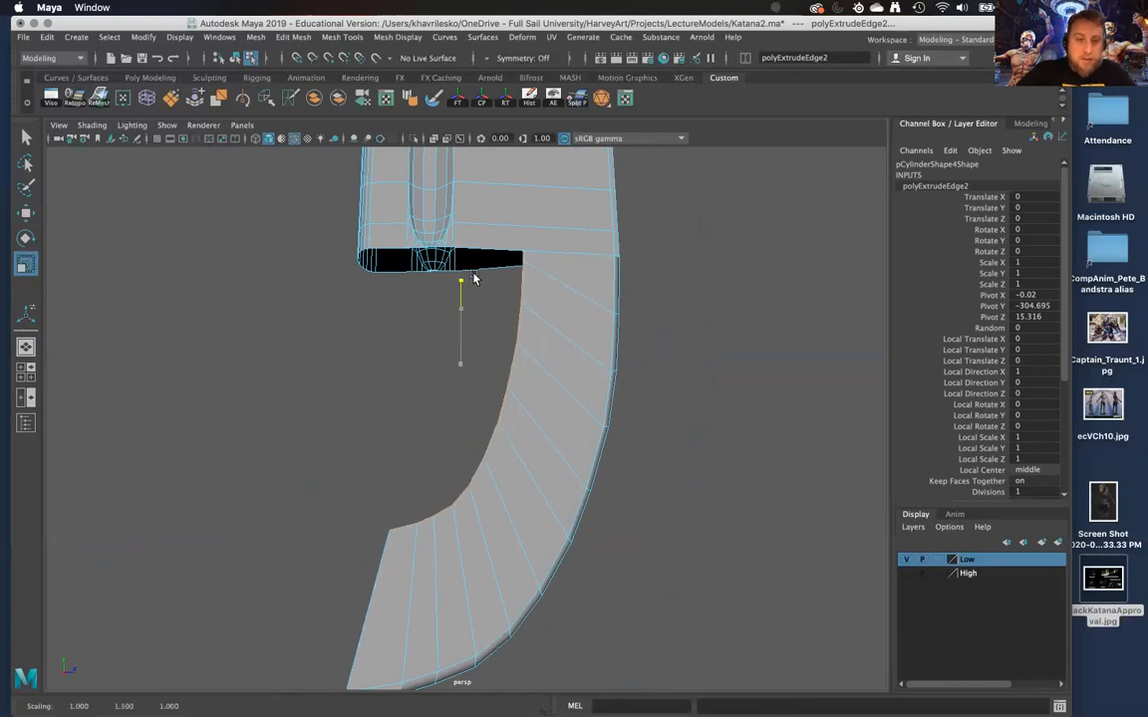
scroll(471, 284, "down", 6)
scroll(460, 333, "up", 6)
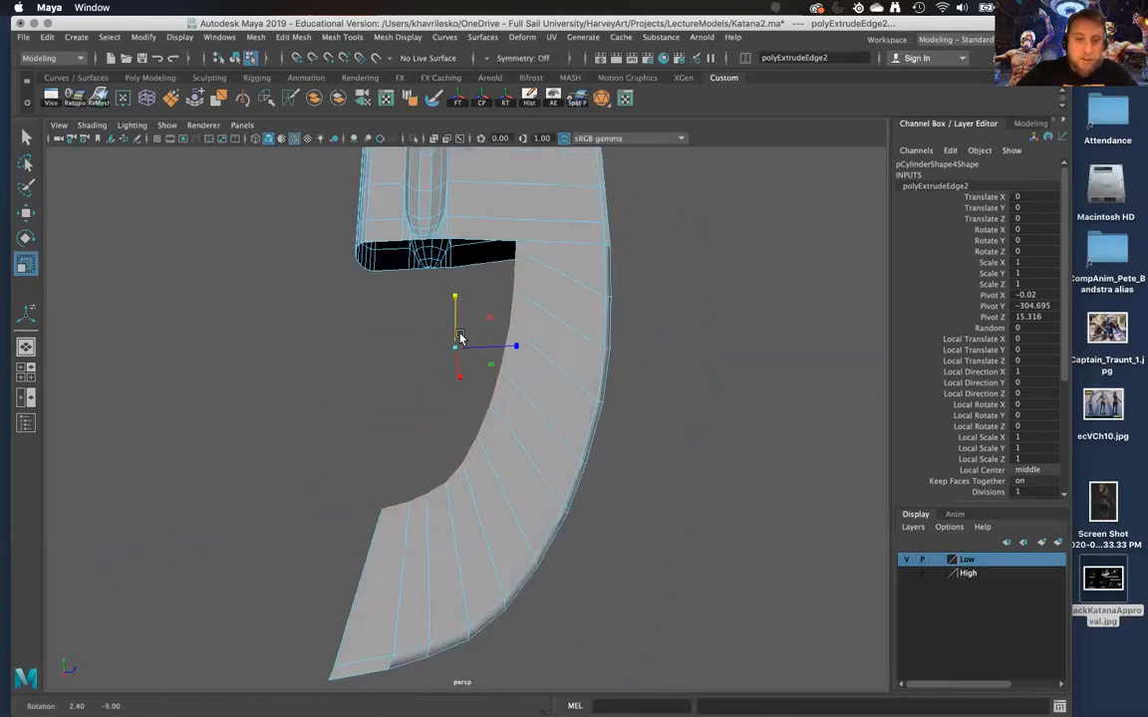
left_click_drag(459, 332, 397, 405)
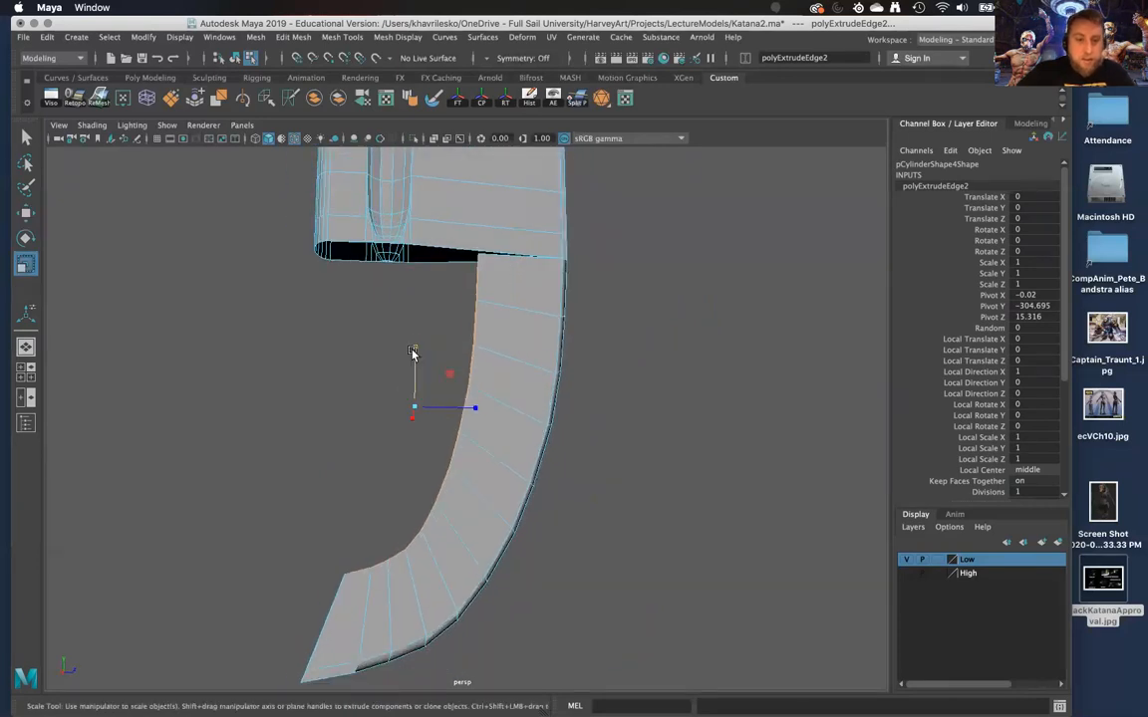
left_click_drag(415, 347, 448, 386)
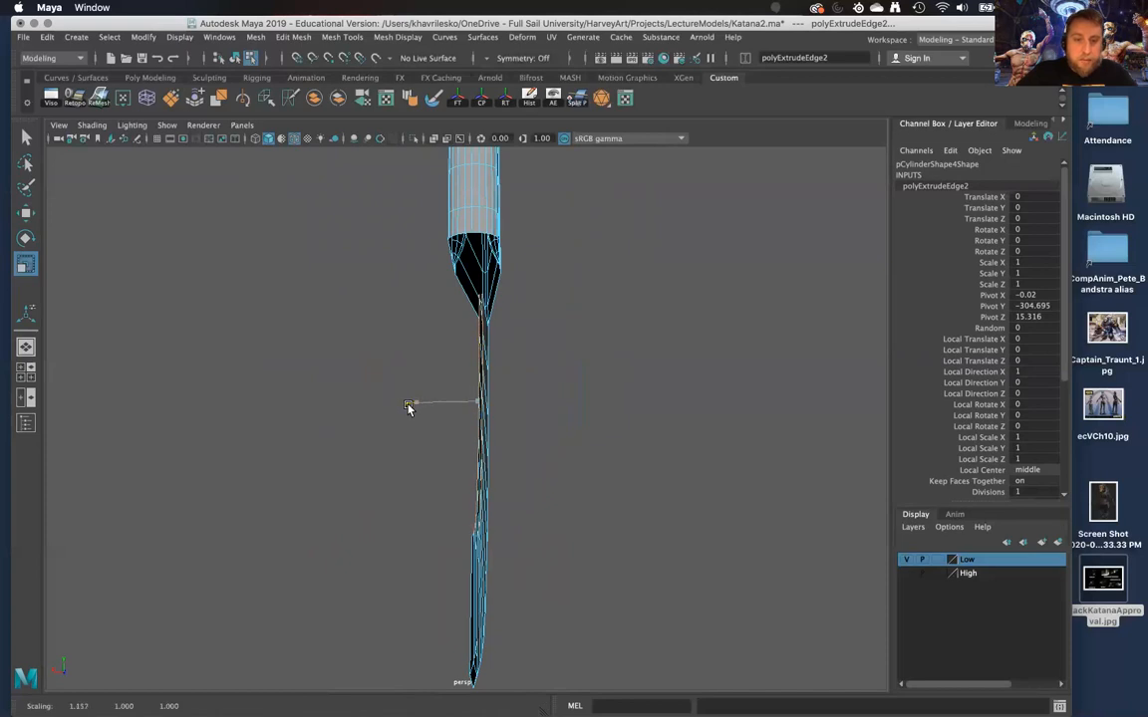
Spread the extruded inner edges apart across the blade's thickness to match the blade's wedge profile
left_click_drag(374, 417, 227, 430)
left_click_drag(115, 447, 60, 444)
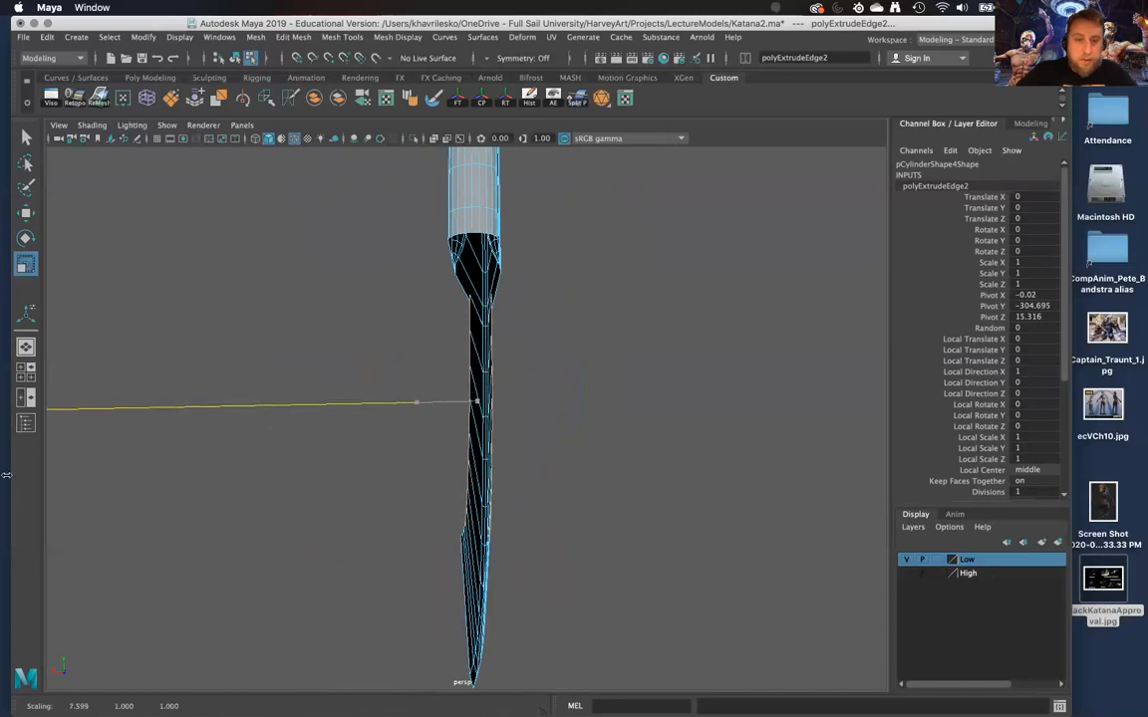
mouse_move(417, 403)
left_mouse_down()
mouse_move(308, 430)
mouse_move(336, 392)
mouse_move(351, 322)
mouse_move(364, 413)
mouse_move(406, 381)
mouse_move(425, 543)
mouse_move(413, 419)
mouse_move(388, 351)
mouse_move(420, 464)
mouse_move(448, 378)
mouse_move(413, 387)
mouse_move(391, 300)
mouse_move(398, 259)
mouse_move(411, 386)
mouse_move(426, 387)
left_mouse_up()
Move the inner edges farther toward the spine and adjust their height so the upper corners line up beside the groove
key("w")
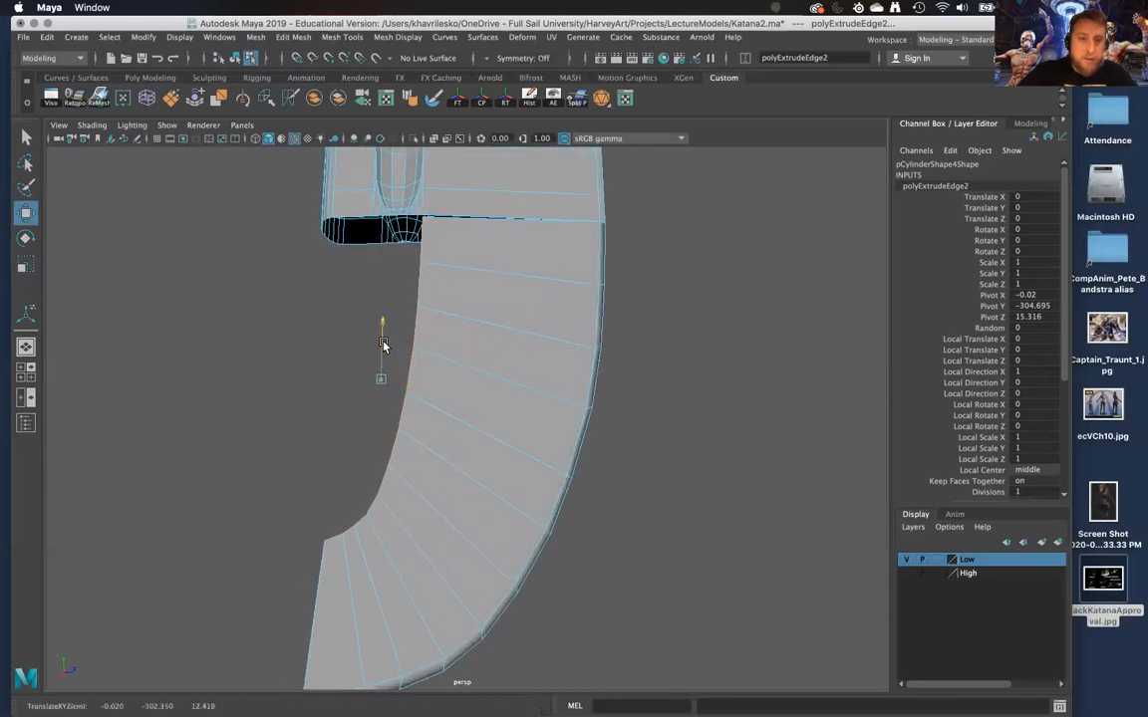
left_click_drag(382, 350, 492, 546, "alt")
left_click_drag(298, 633, 293, 643)
right_click_drag(349, 660, 419, 491, "alt")
left_click_drag(419, 491, 402, 349, "alt")
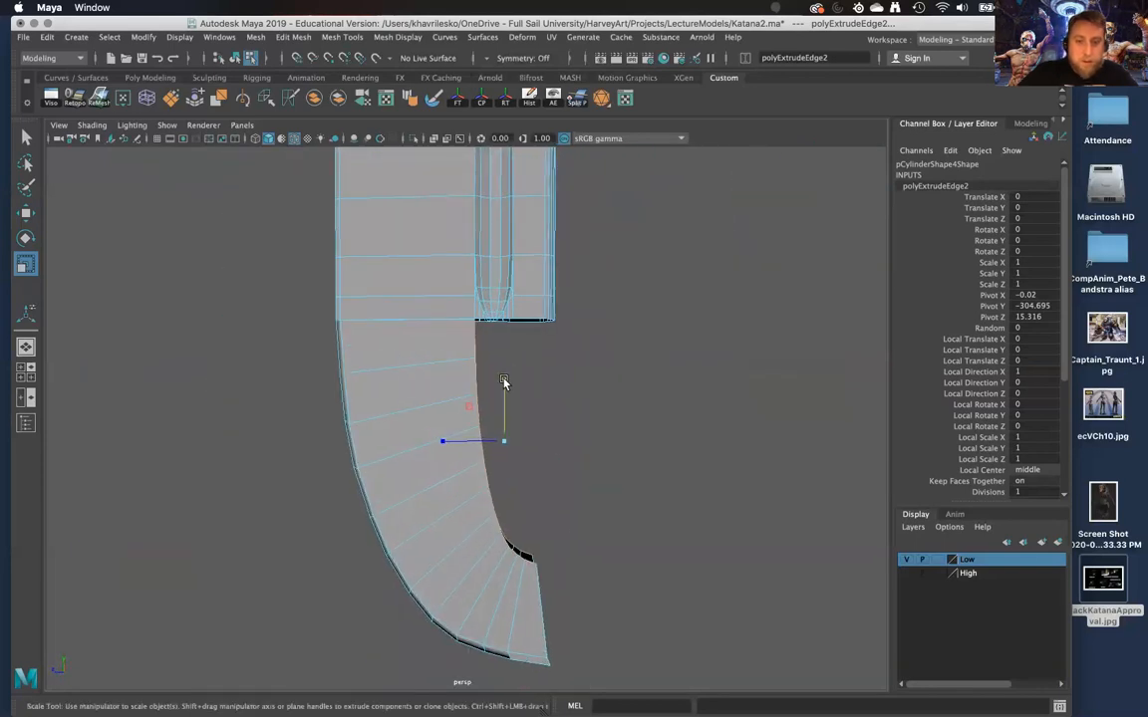
key("w")
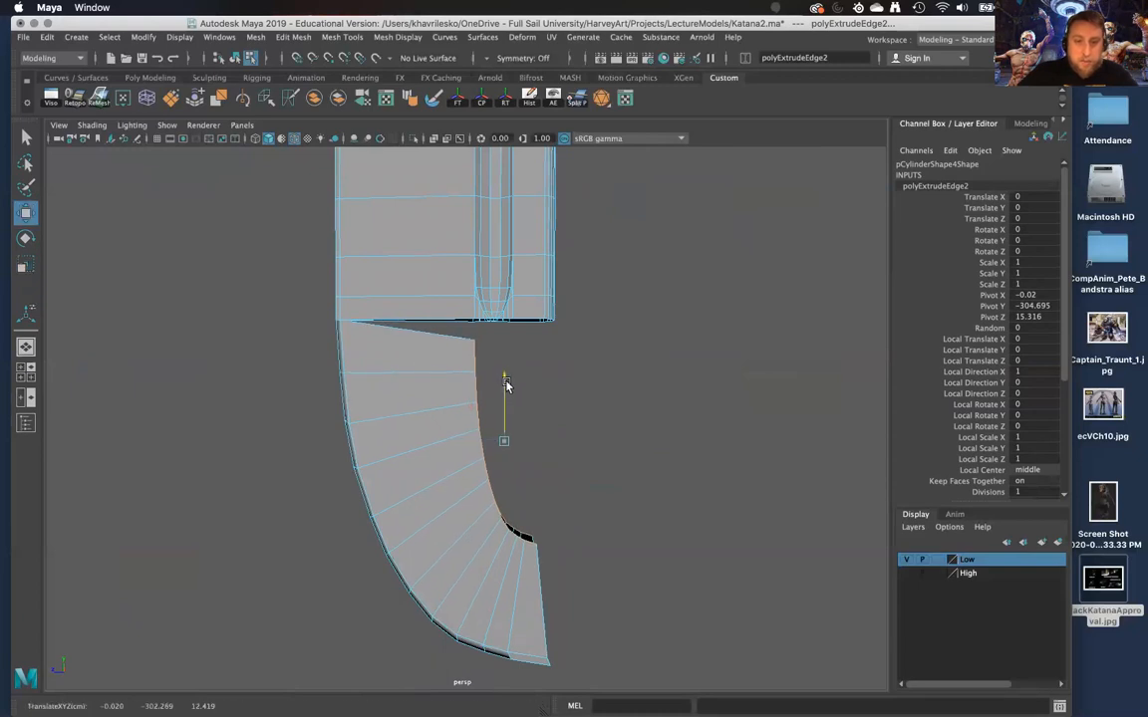
mouse_move(518, 401)
left_mouse_down("alt")
mouse_move(456, 272)
mouse_move(502, 277)
mouse_move(456, 386)
mouse_move(517, 398)
left_mouse_up("alt")
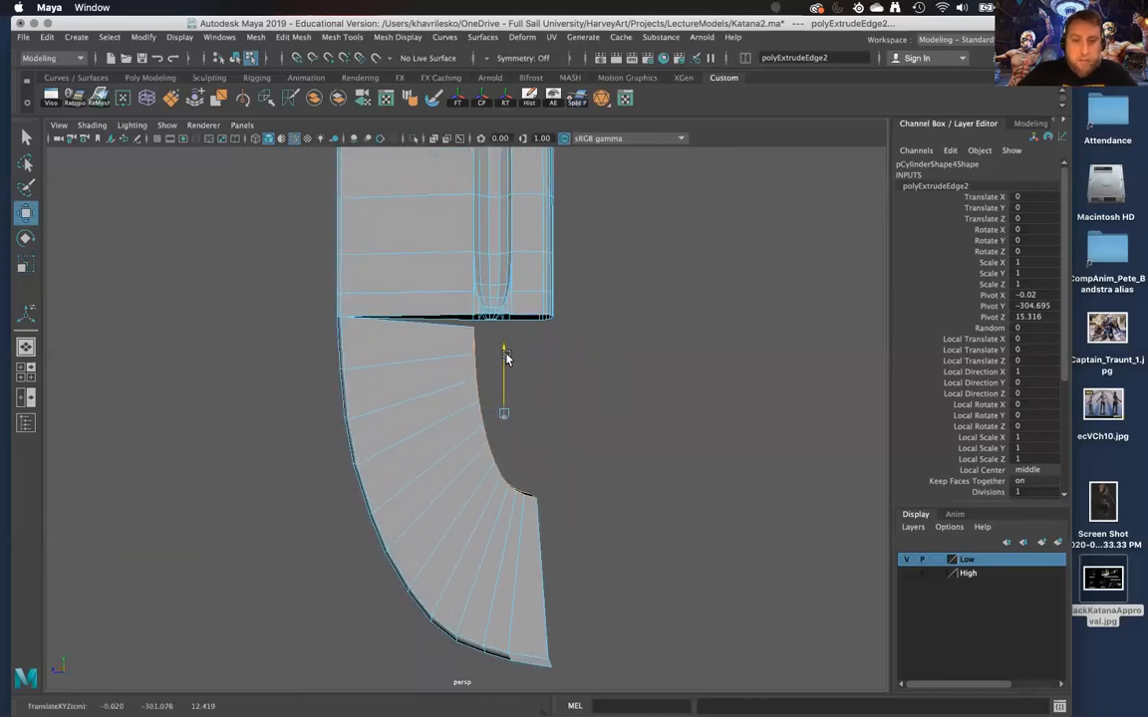
left_click_drag(506, 344, 266, 336, "alt")
right_click_drag(266, 335, 467, 453, "alt")
left_click_drag(467, 453, 474, 361, "alt")
Merge the tip's upper inner corner vertices to the adjacent blade vertices on both sides of the groove
right_click_drag(465, 329, 411, 323)
left_click(459, 349)
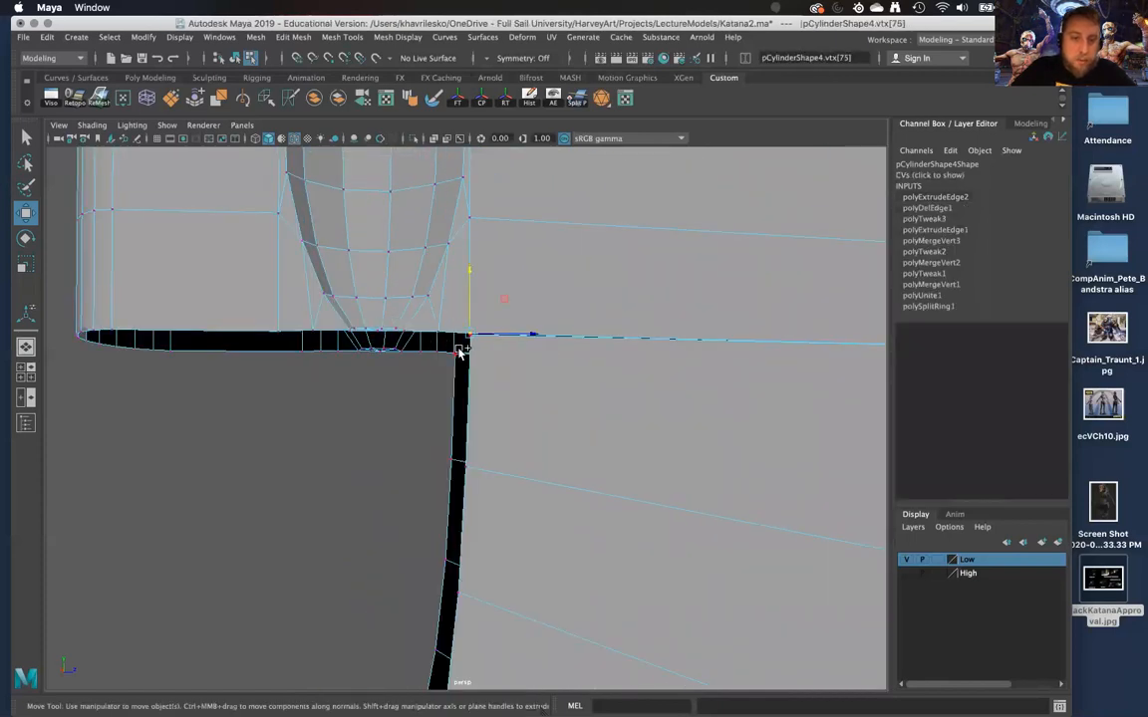
left_click(453, 355)
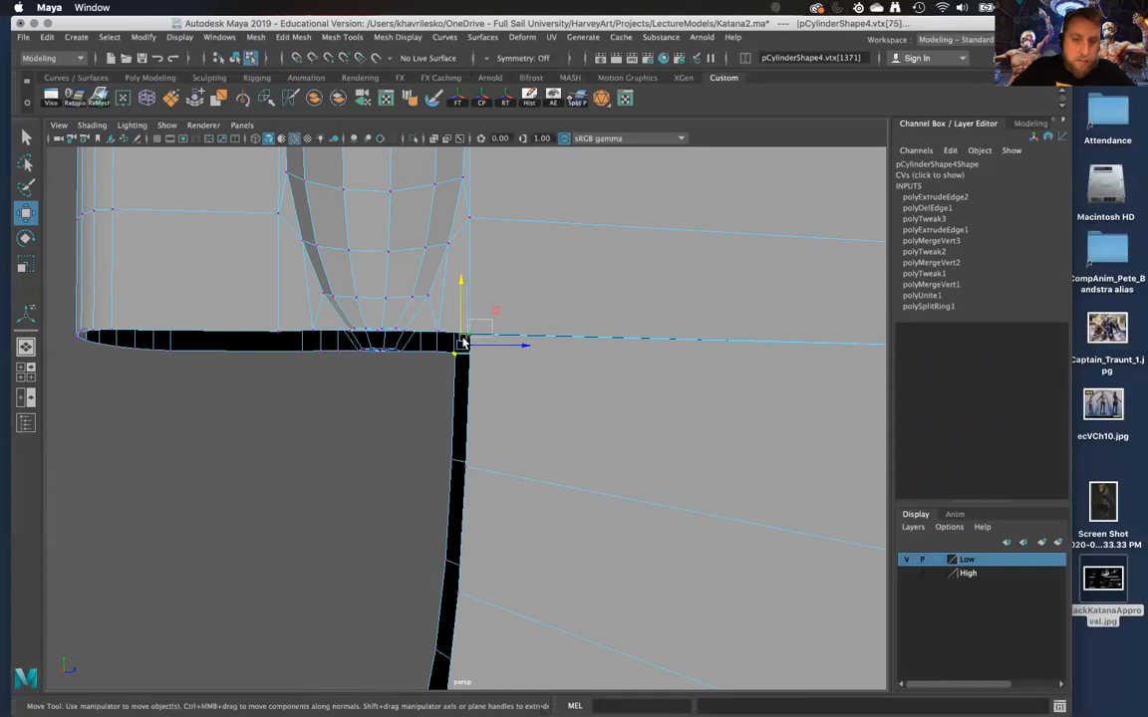
right_click_drag(510, 402, 510, 301, "shift")
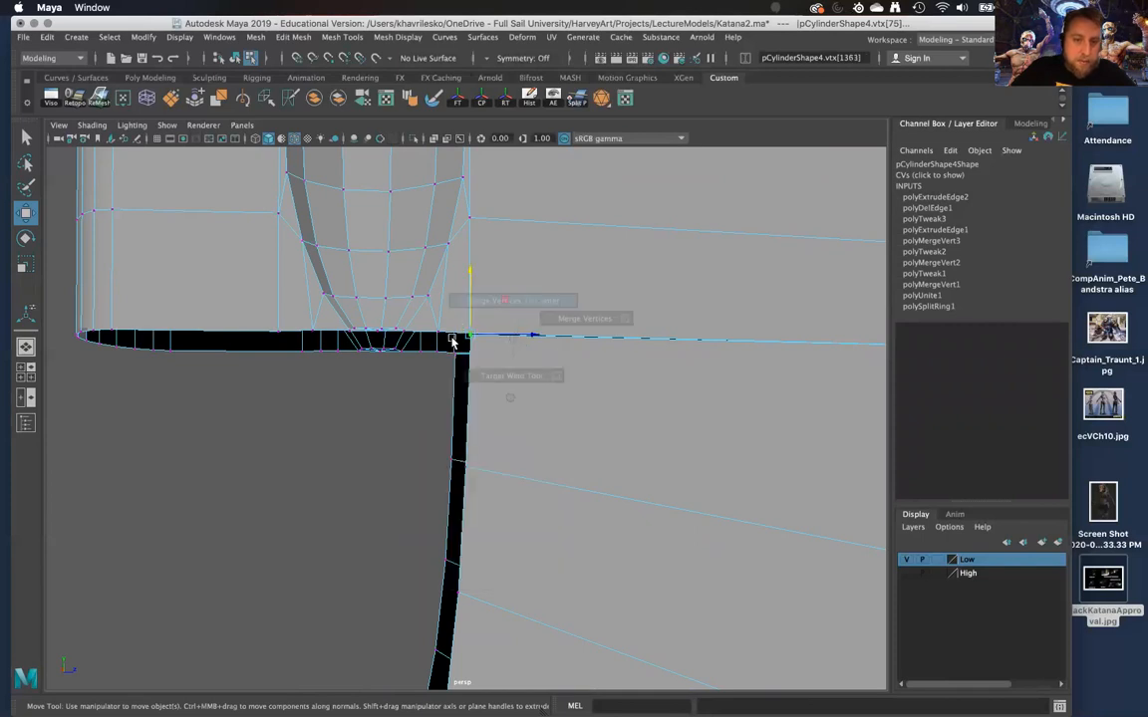
left_click_drag(471, 372, 439, 305)
key("g")
scroll(479, 386, "down", 7)
middle_click_drag(438, 458, 486, 368, "alt")
left_click_drag(486, 368, 486, 399, "alt")
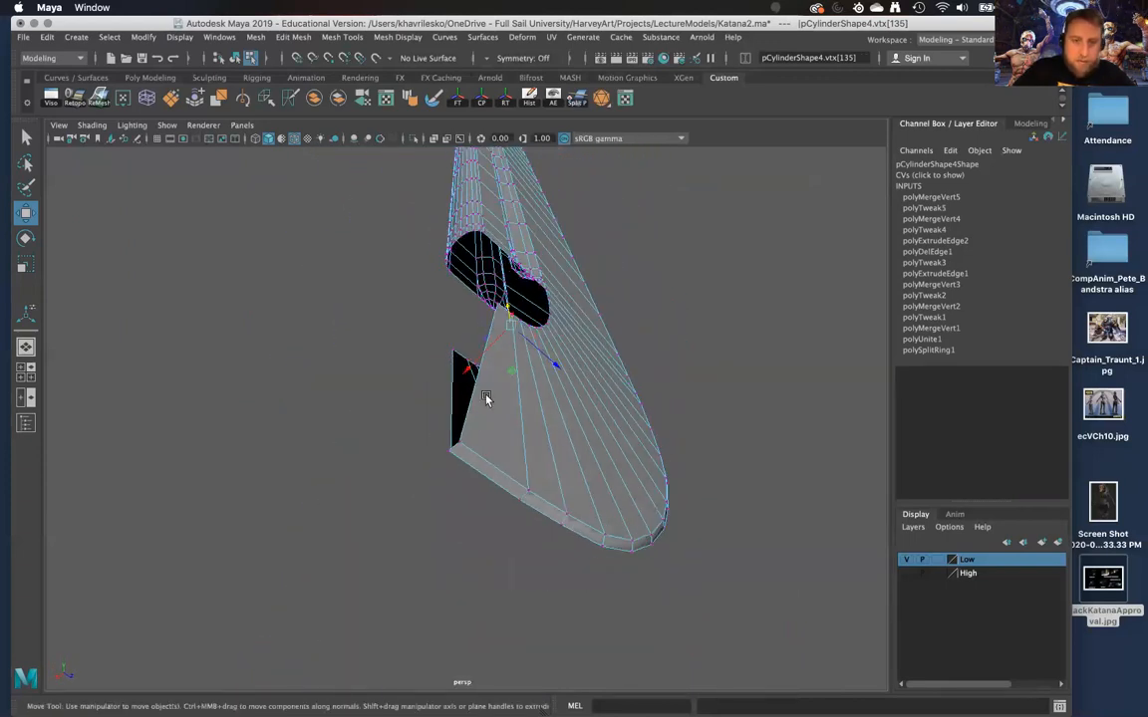
Extrude the two end edges at the tip's point and move them slightly outward and upward
right_click_drag(456, 325, 459, 294)
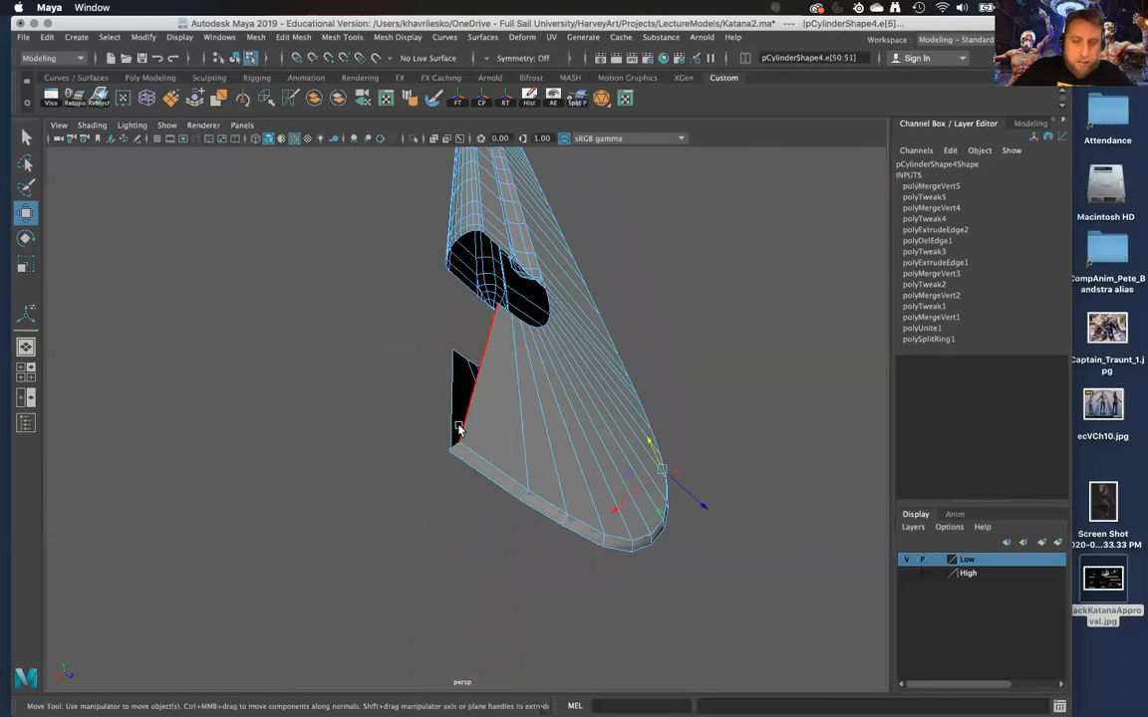
left_click(455, 447)
left_click_drag(455, 448, 513, 508, "alt")
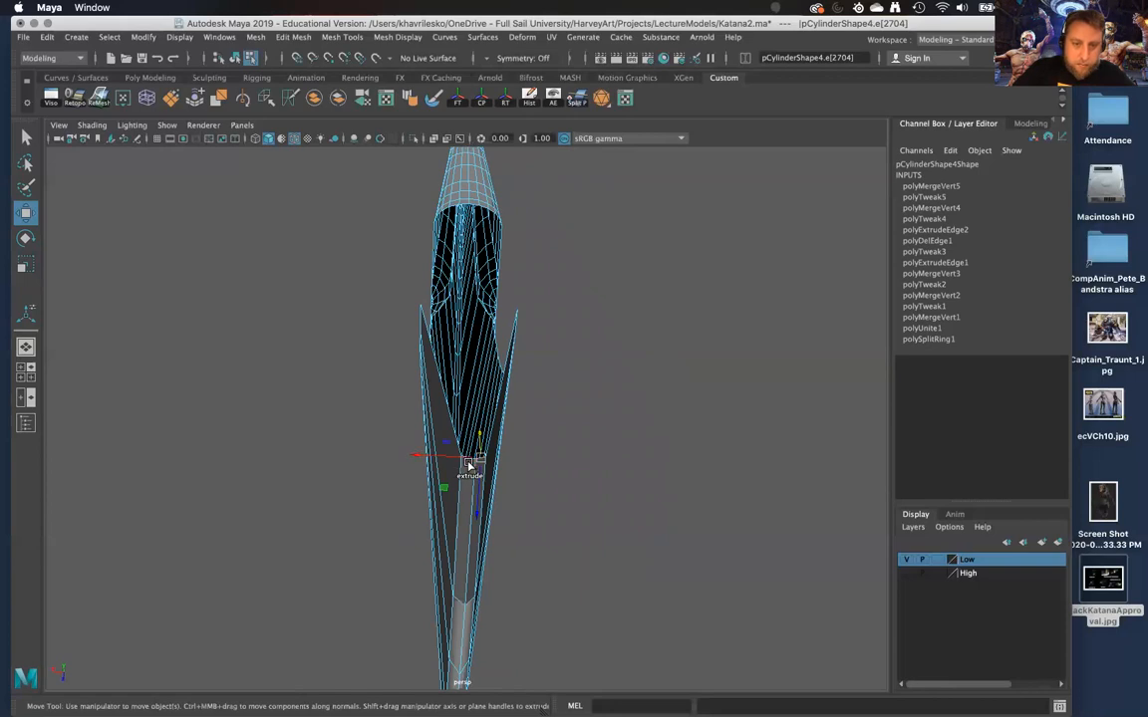
right_click_drag(466, 472, 472, 438, "alt")
left_click(471, 565, "shift")
left_click_drag(472, 439, 561, 435, "alt")
right_click_drag(561, 434, 560, 473, "shift")
left_click_drag(597, 517, 528, 385, "alt")
key("w")
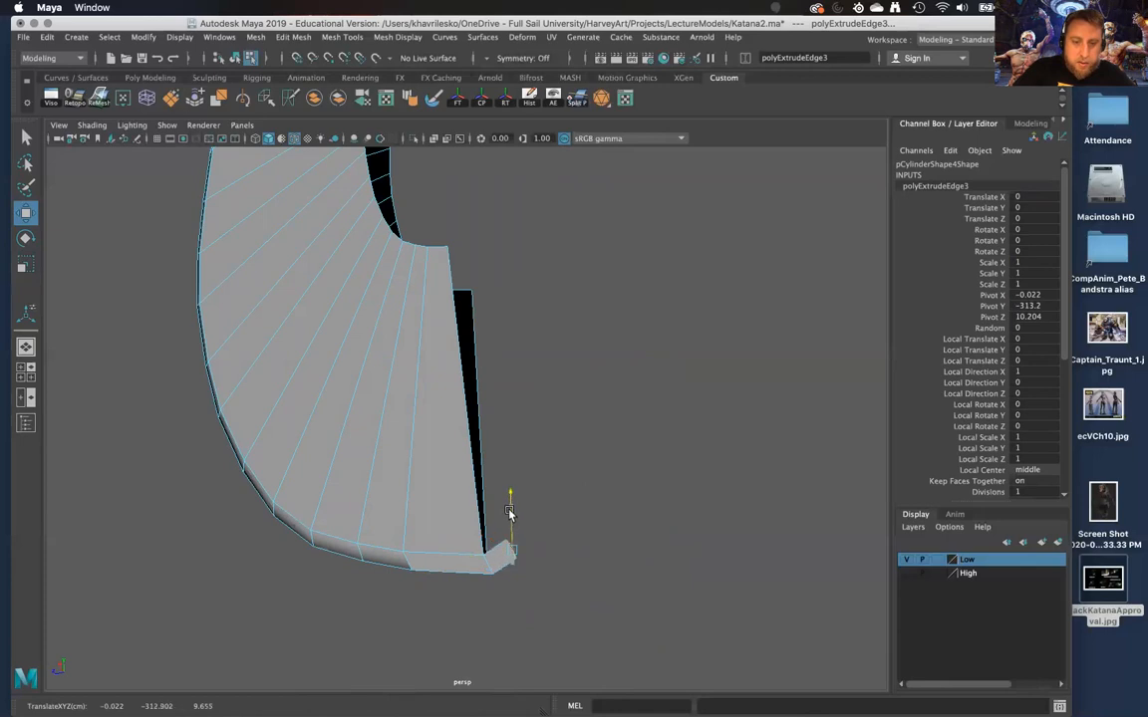
left_click_drag(508, 510, 446, 499, "alt")
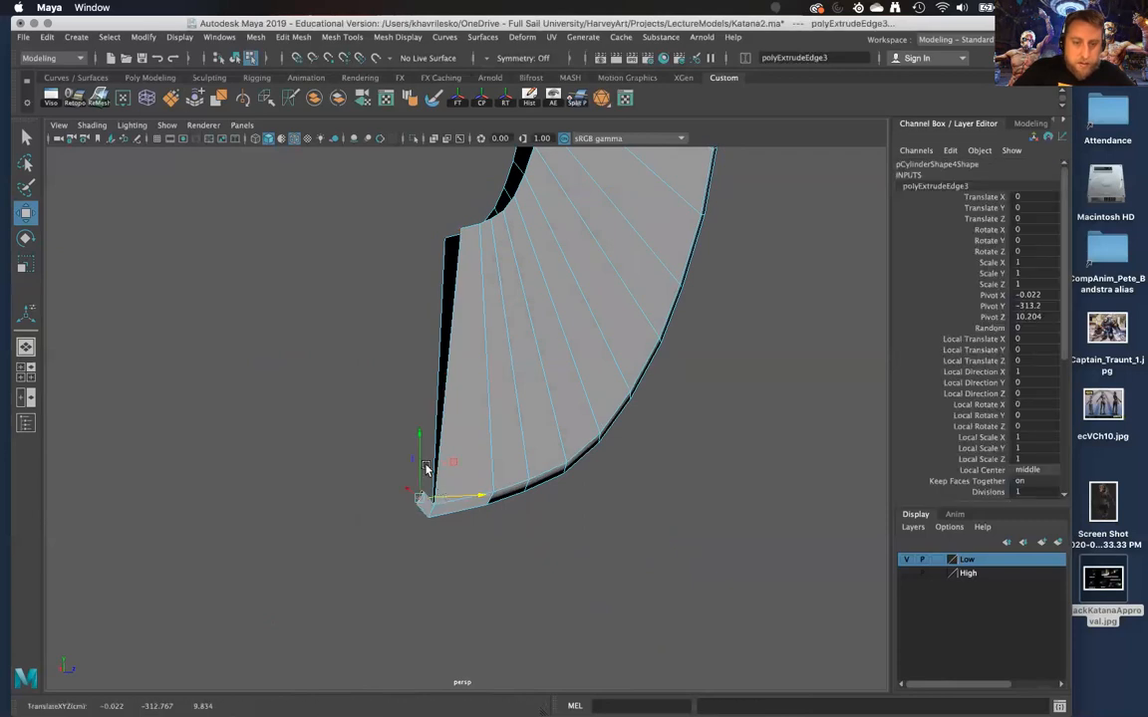
left_click_drag(418, 448, 530, 568, "alt")
left_click_drag(531, 399, 403, 408, "alt")
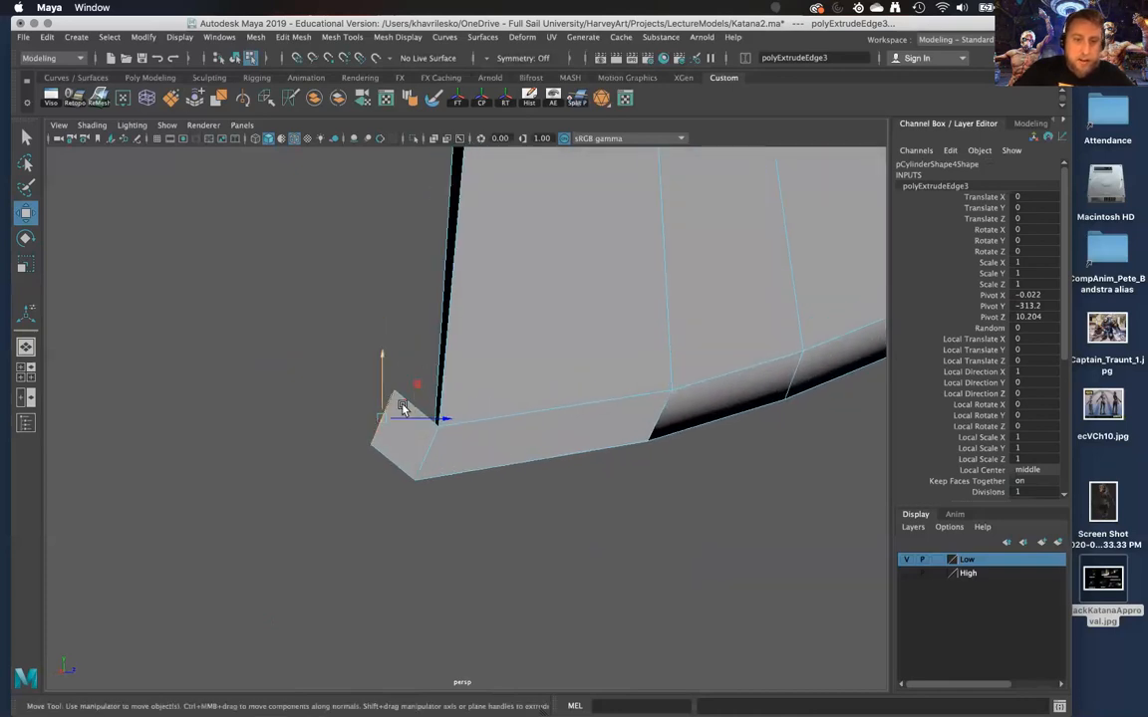
Reposition the new end segment's vertices to form a sharp corner at the tip's point
right_click_drag(404, 329, 341, 344)
left_click_drag(345, 354, 411, 411)
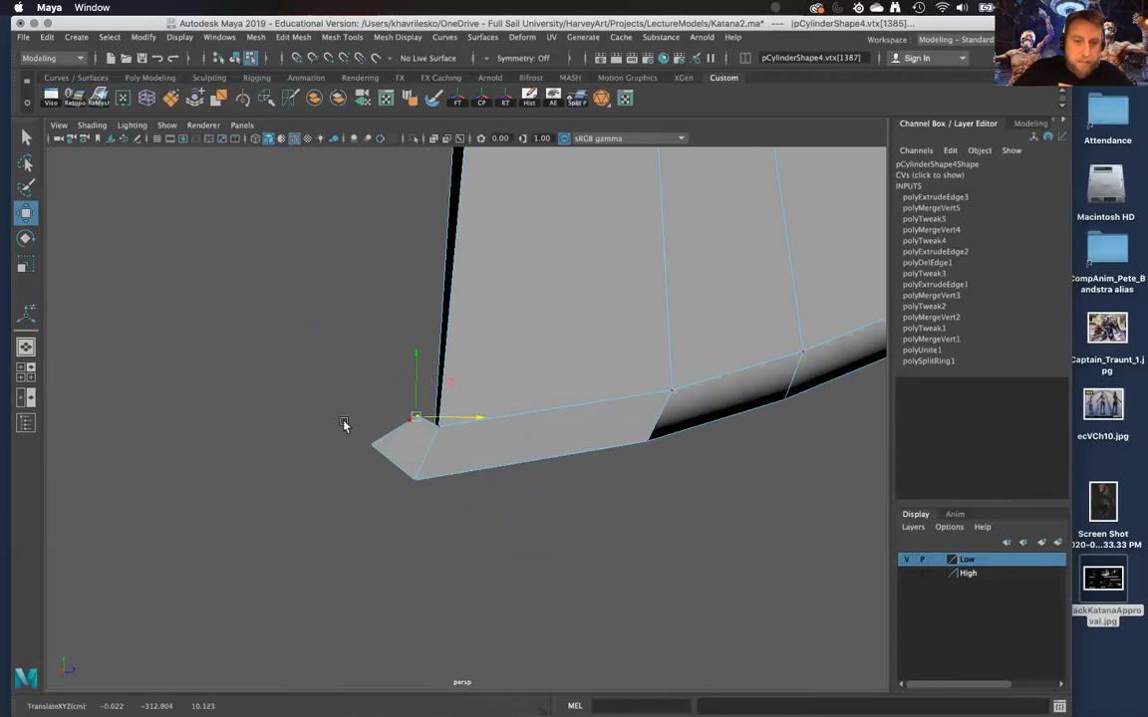
left_click(383, 451)
left_click_drag(375, 423, 388, 226, "alt")
right_click_drag(406, 77, 399, 40, "alt")
middle_click_drag(428, 249, 498, 379, "alt")
left_click_drag(498, 380, 295, 358, "alt")
right_click_drag(297, 362, 403, 530, "alt")
middle_click_drag(429, 438, 371, 331, "alt")
right_click_drag(371, 332, 387, 429, "alt")
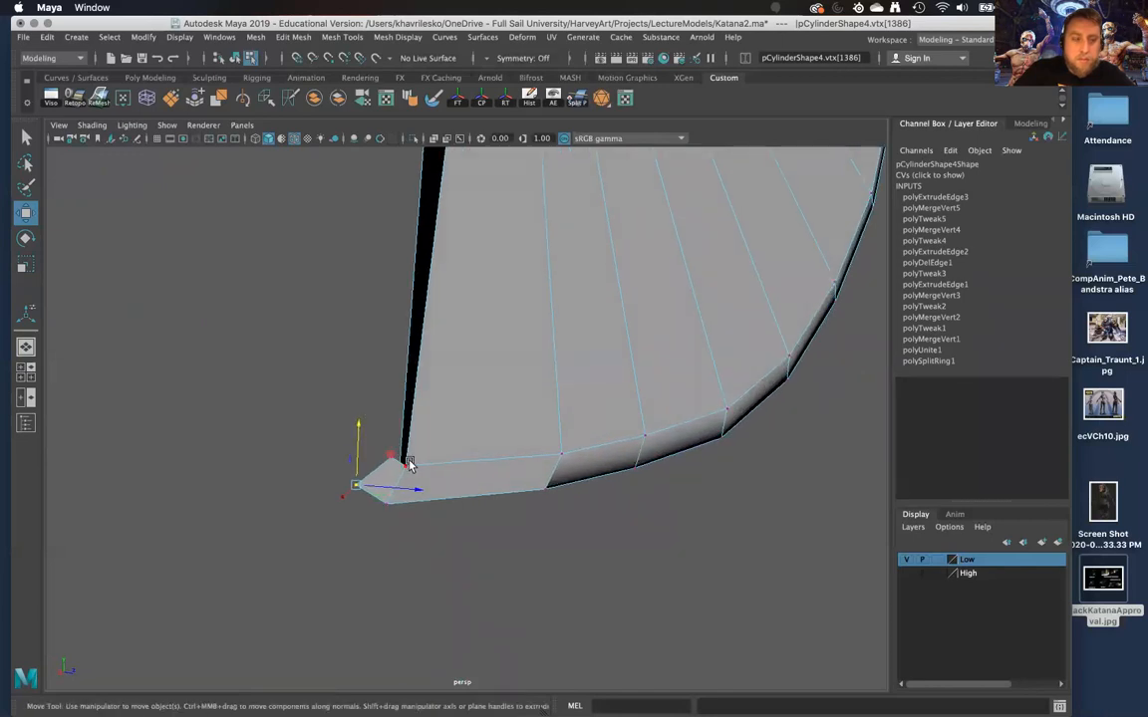
Extrude the two upper edges of the pointed corner segment and start raising them along the spine side
right_click_drag(453, 324, 451, 287)
left_click(375, 470)
left_click_drag(378, 473, 455, 426, "alt")
left_click(445, 373, "shift")
right_click_drag(460, 413, 449, 453, "shift")
left_click_drag(384, 406, 461, 339, "alt")
key("w")
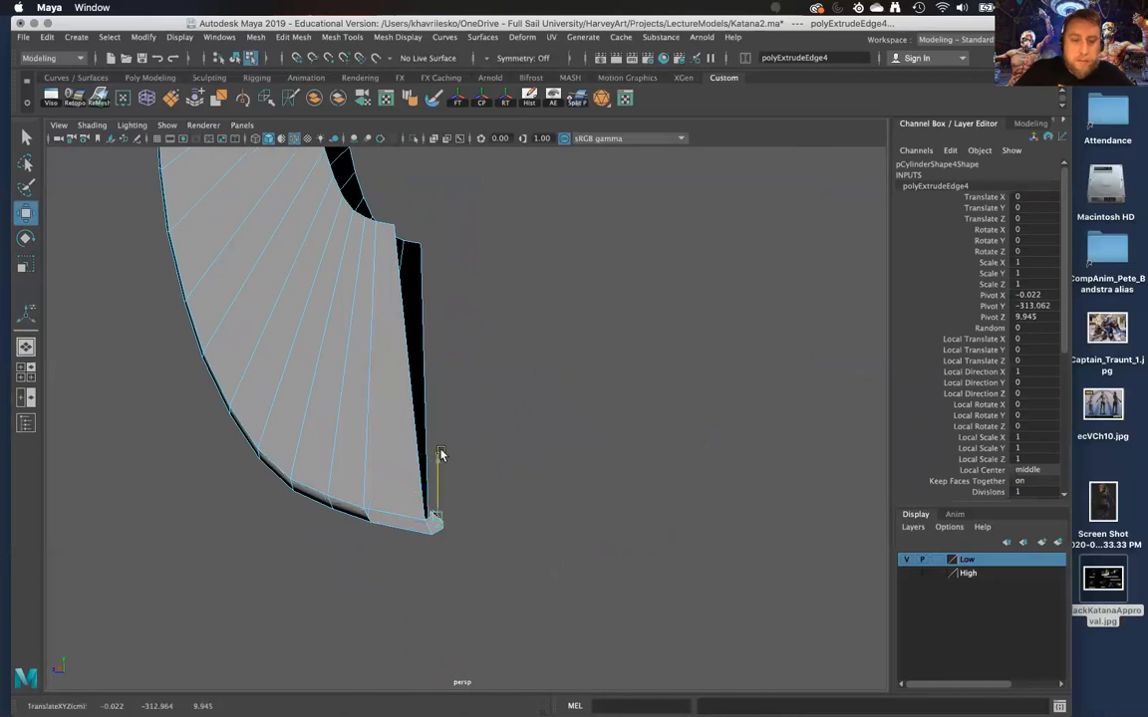
Widen the extruded spine edges across the thickness and move them to the height of the tip's inner corners
left_click_drag(348, 187, 429, 517, "alt")
key("r")
left_click_drag(336, 401, 187, 421)
left_click_drag(206, 466, 418, 571, "alt")
left_click_drag(431, 666, 388, 540, "alt")
middle_click_drag(390, 535, 446, 444, "alt")
left_click_drag(445, 444, 459, 373, "alt")
key("w")
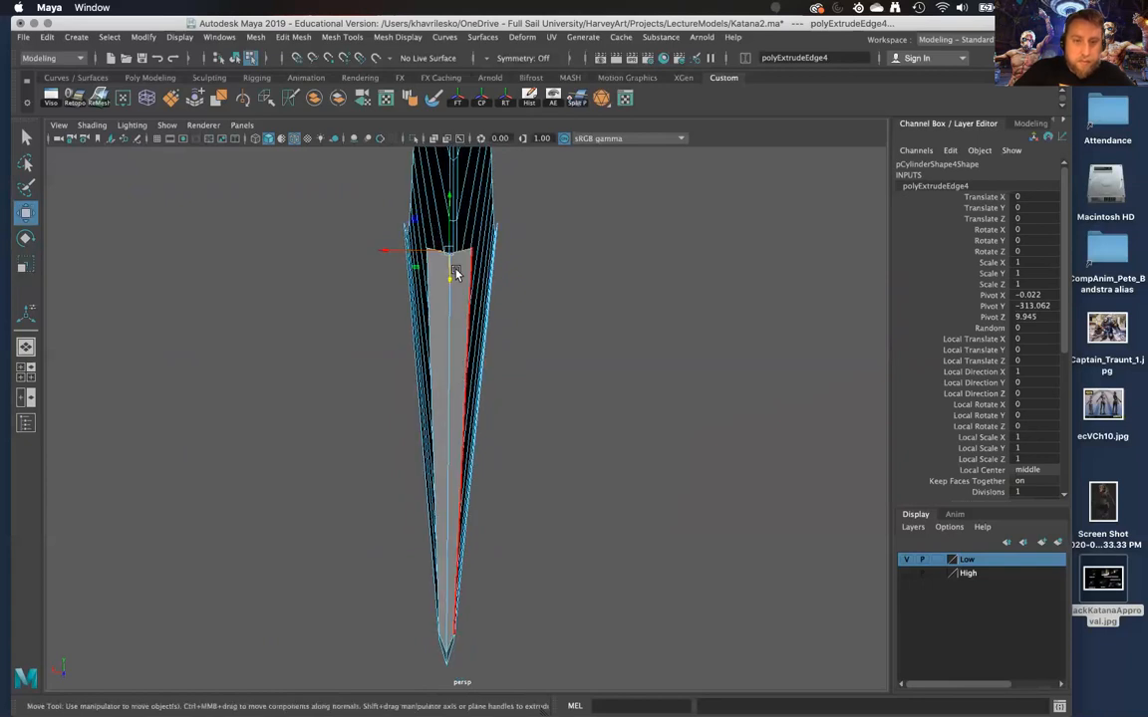
left_click_drag(450, 228, 453, 363)
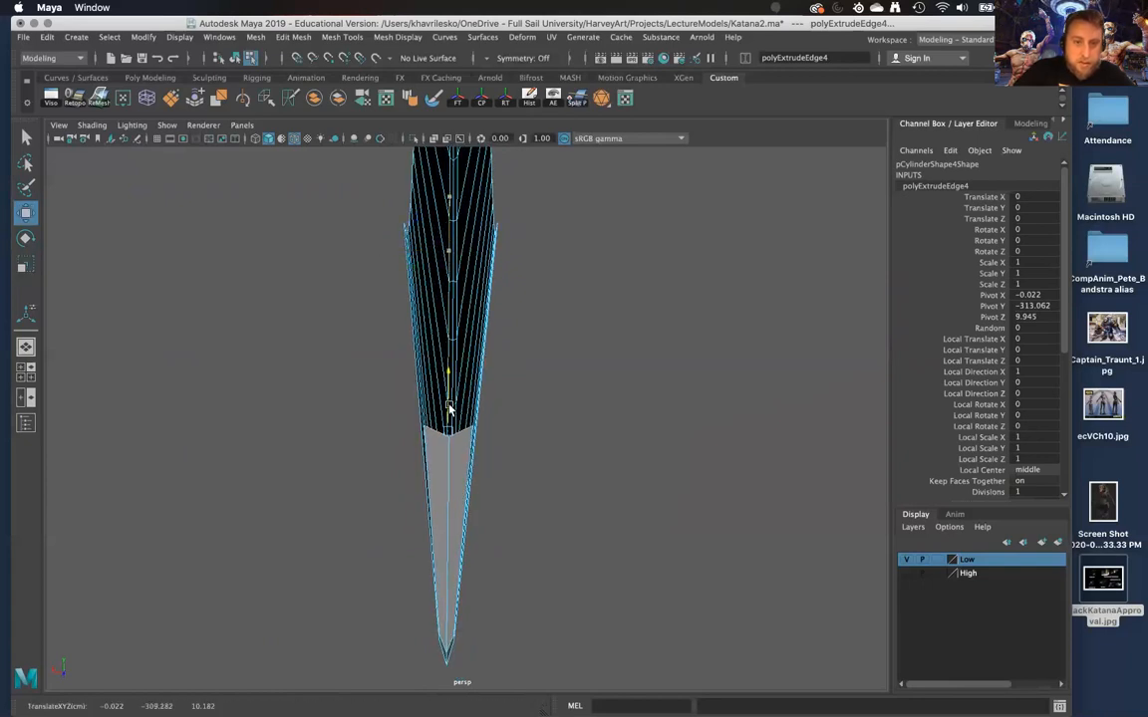
left_click_drag(447, 419, 387, 428, "alt")
left_click_drag(383, 291, 453, 373)
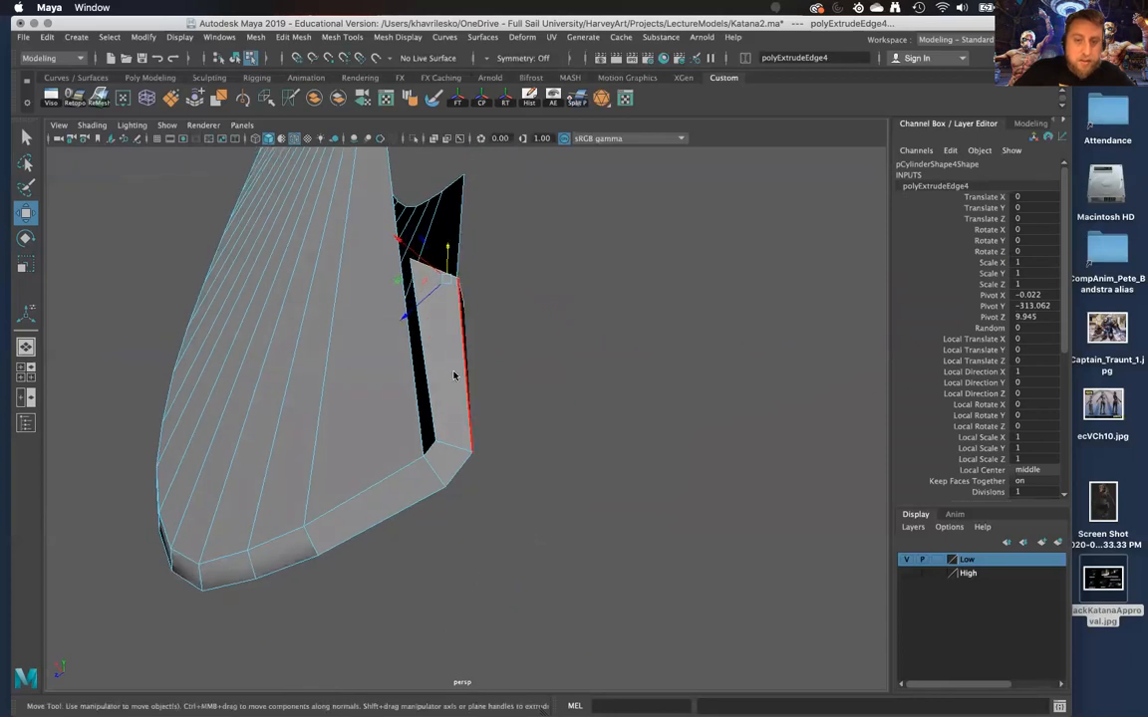
Insert an edge loop across the spine strip just above the tip's pointed corner segment
right_click_drag(454, 326, 387, 334)
right_click_drag(484, 327, 487, 326)
left_click_drag(486, 326, 406, 376, "alt")
right_click_drag(406, 367, 361, 354, "shift")
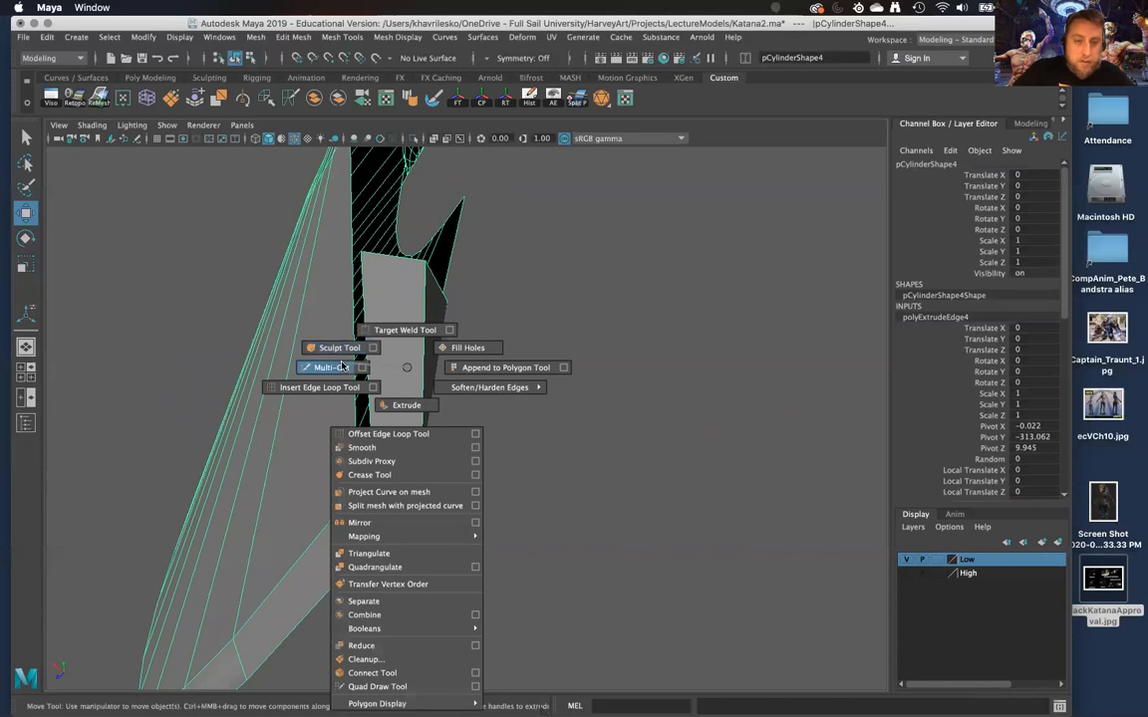
right_click_drag(405, 370, 401, 394, "shift")
left_click_drag(401, 394, 412, 354, "alt")
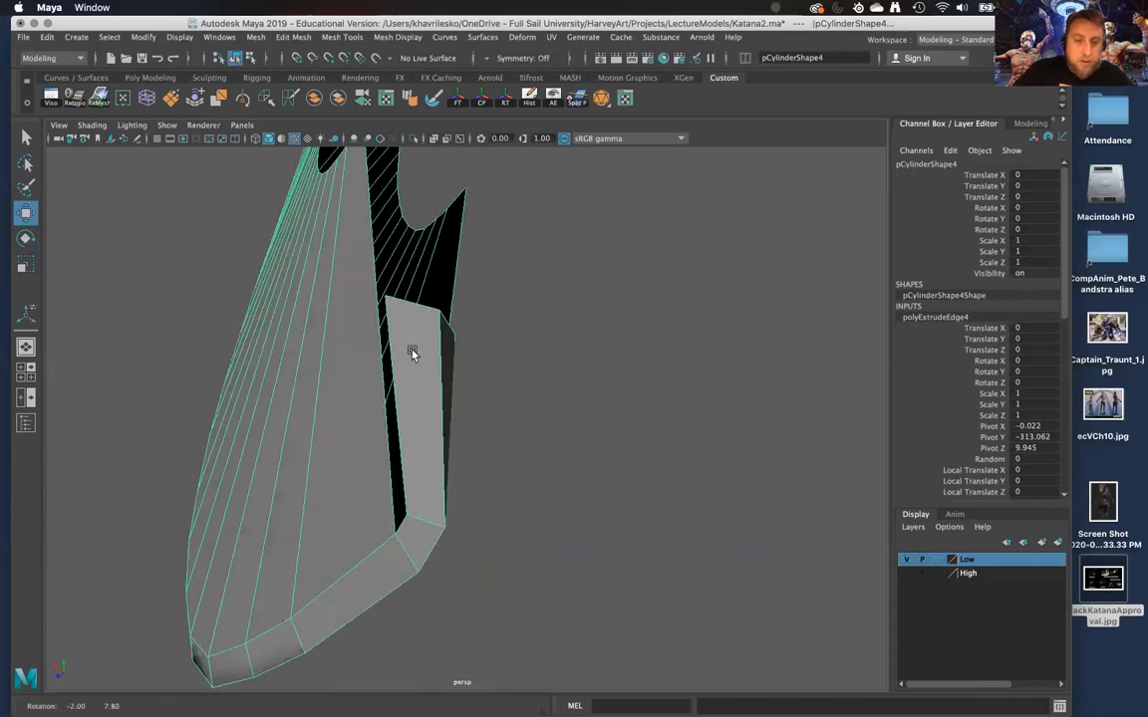
right_click_drag(416, 377, 347, 341, "shift")
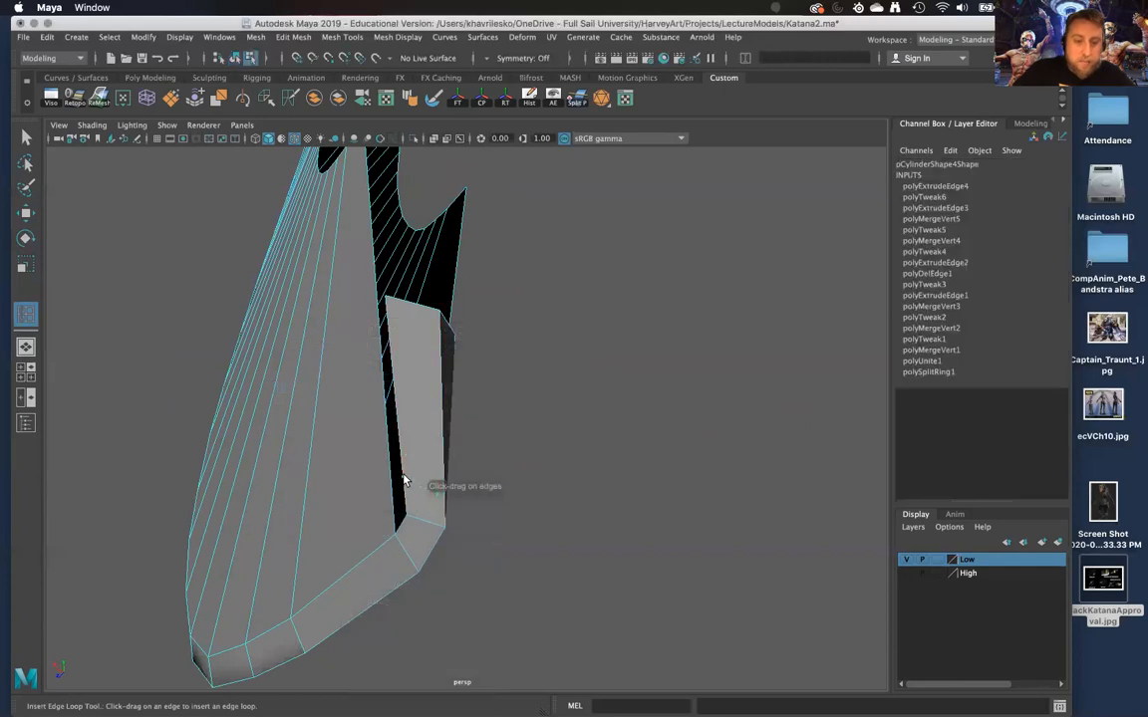
left_click(403, 471)
Try cutting diagonals from the outer base vertices to the new loop on both faces, and undo the cuts and the loop
mouse_move(409, 466)
left_mouse_down("alt")
mouse_move(355, 453)
mouse_move(308, 461)
mouse_move(377, 449)
left_mouse_up("alt")
mouse_move(373, 443)
right_mouse_down("shift")
mouse_move(322, 426)
mouse_move(315, 461)
right_mouse_up("shift")
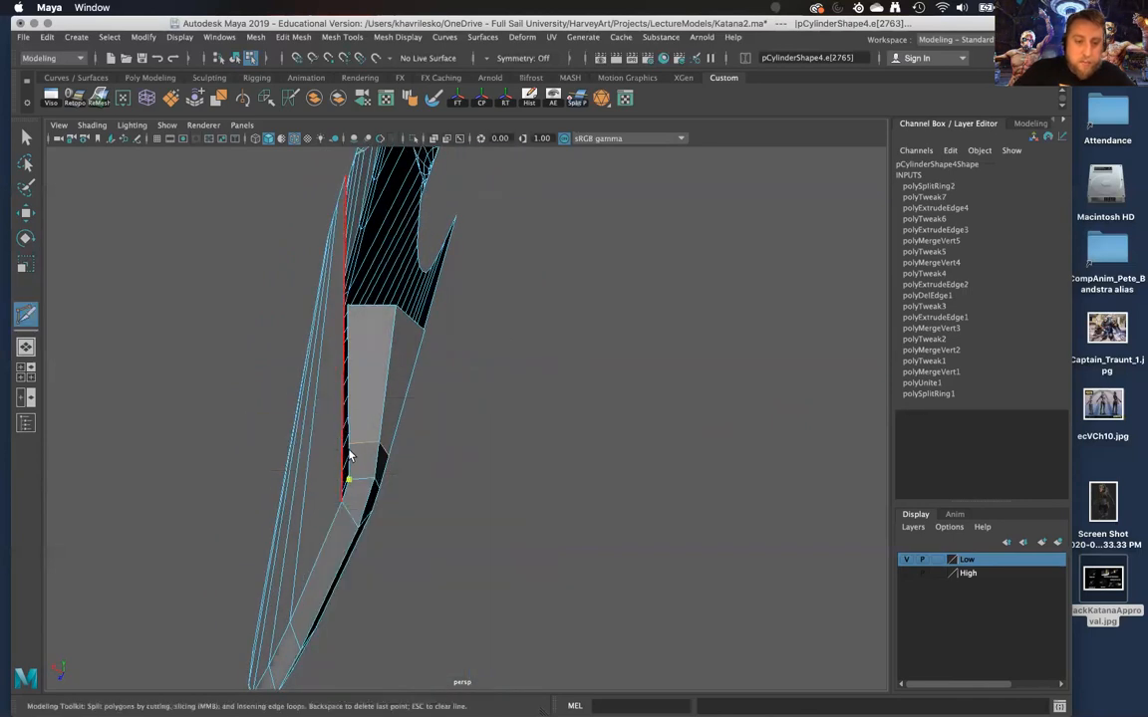
left_click_drag(369, 457, 346, 464, "alt")
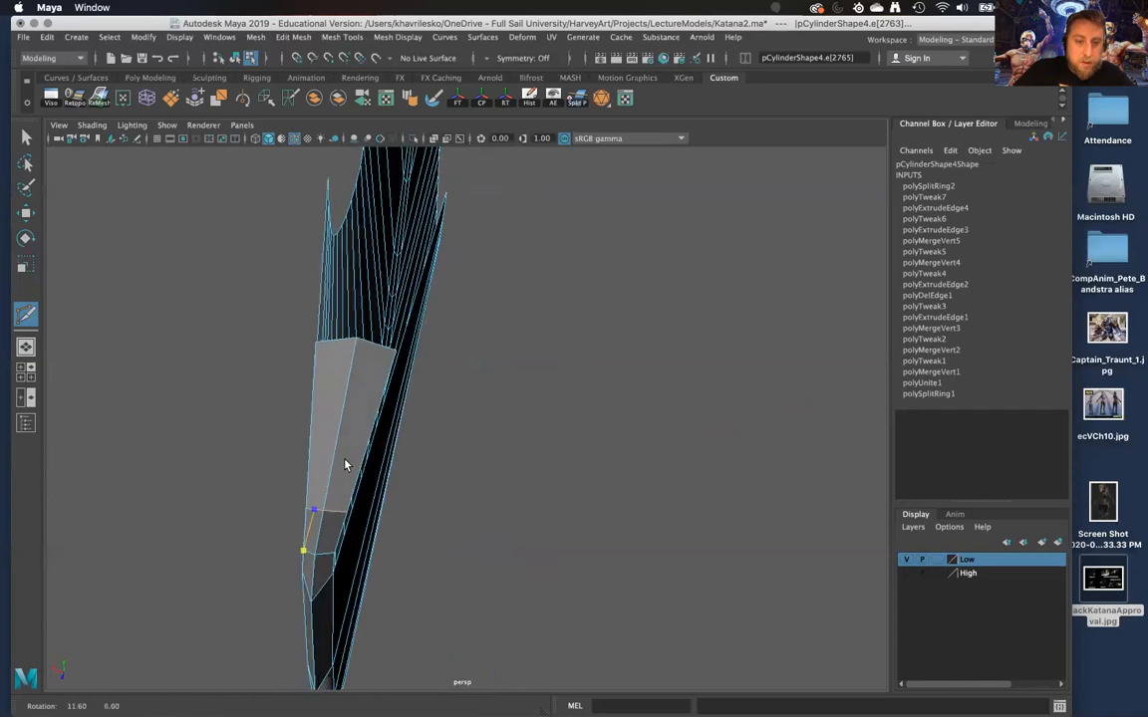
left_click(345, 461)
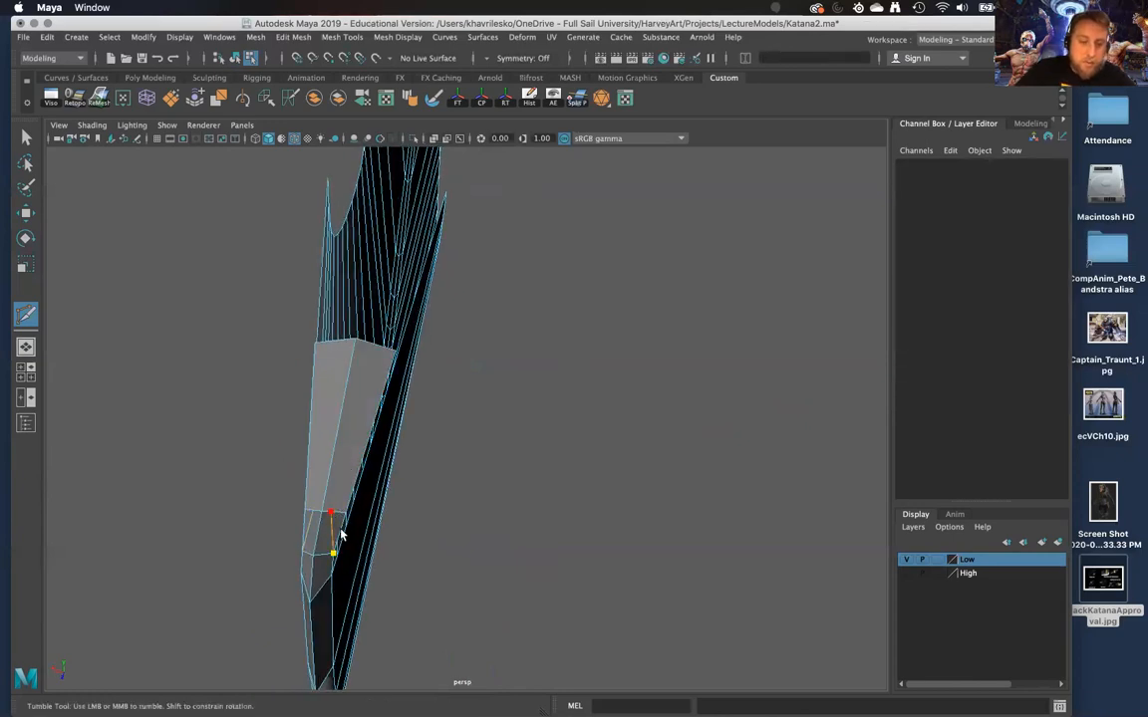
left_click_drag(340, 535, 398, 492, "alt")
right_click_drag(398, 492, 408, 513, "alt")
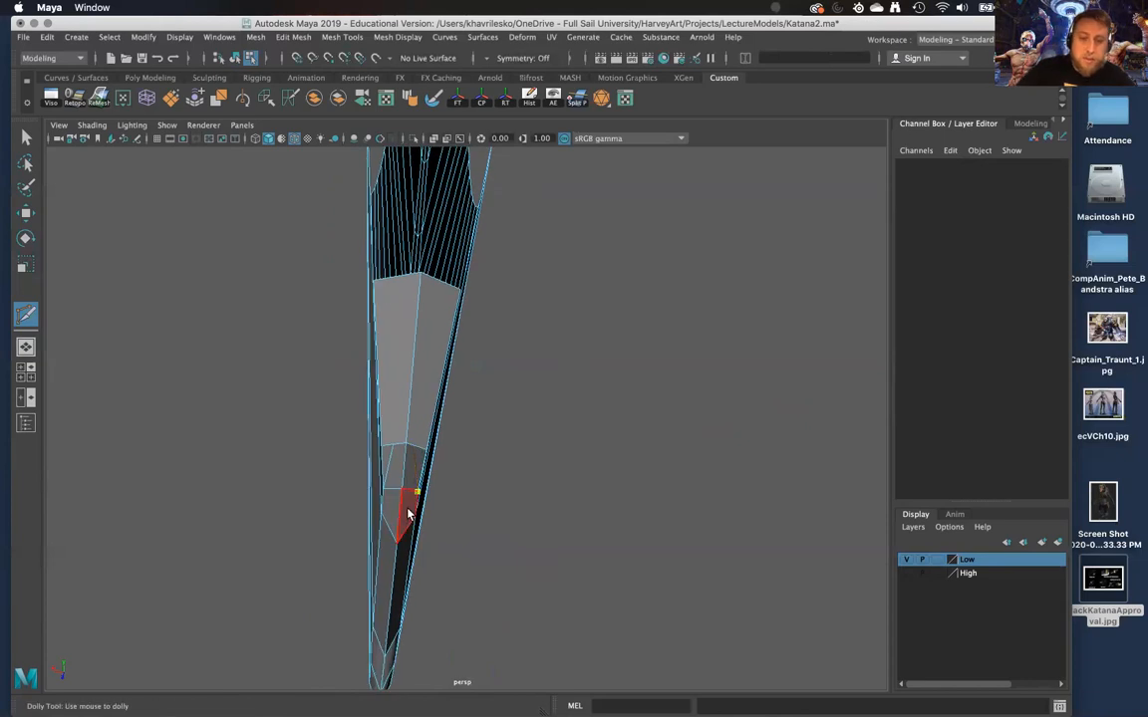
key("super+z")
key("super+z")
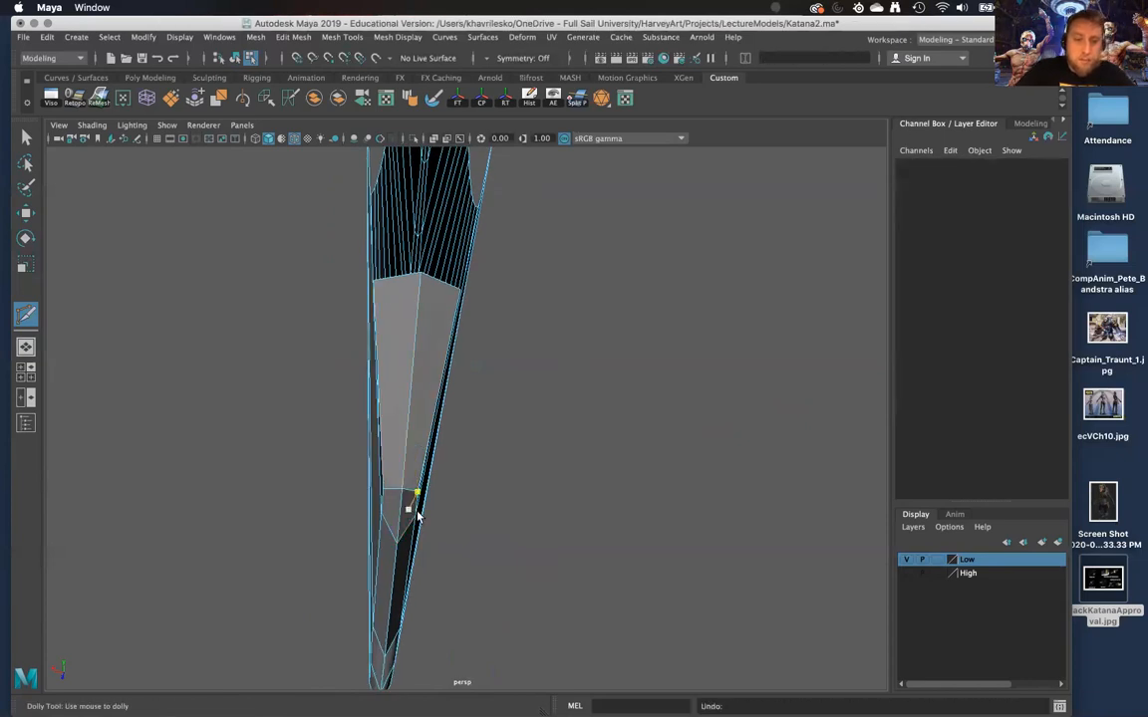
Insert an edge loop across the spine strip close to its lower end, forming a short segment above the pointed corner
left_click_drag(391, 535, 407, 514, "alt")
right_click_drag(415, 326, 484, 307)
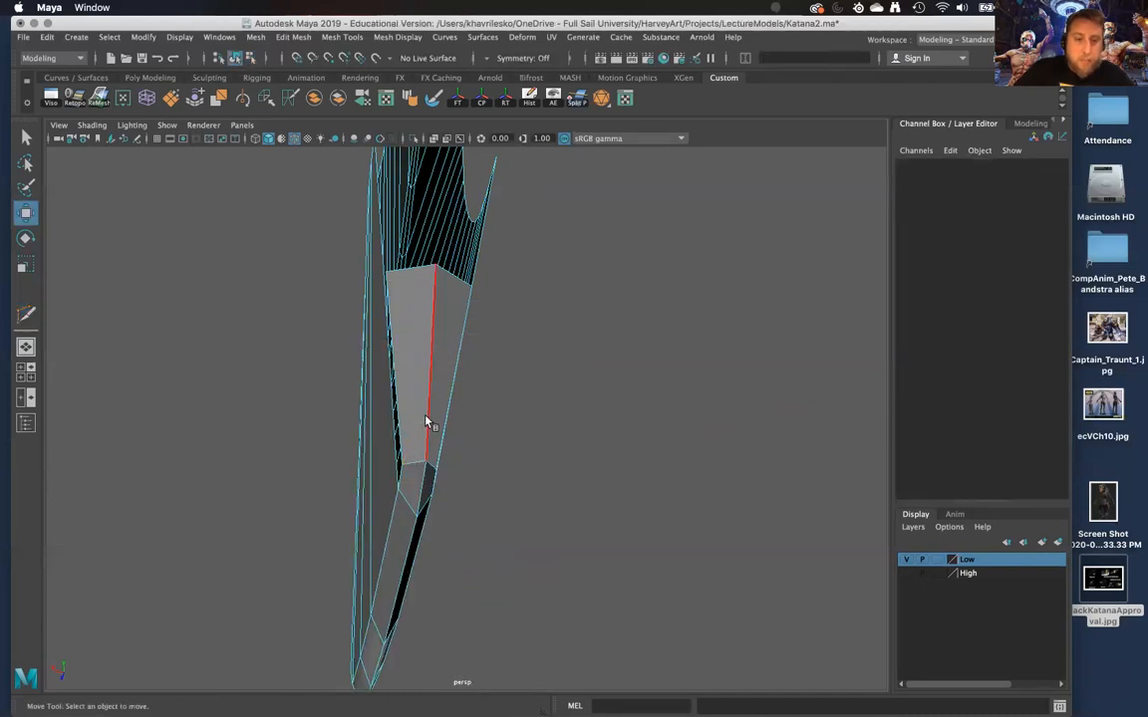
right_click_drag(425, 416, 365, 435, "shift")
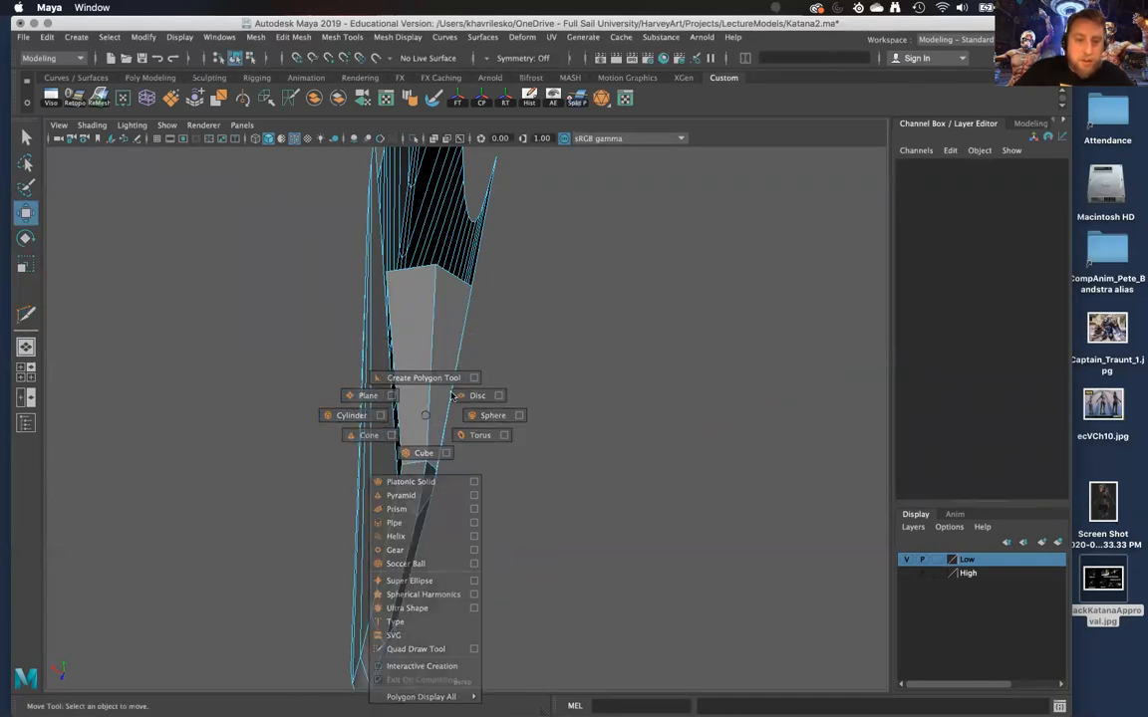
right_click_drag(420, 326, 489, 312)
right_click_drag(414, 367, 343, 388, "shift")
left_click(400, 448)
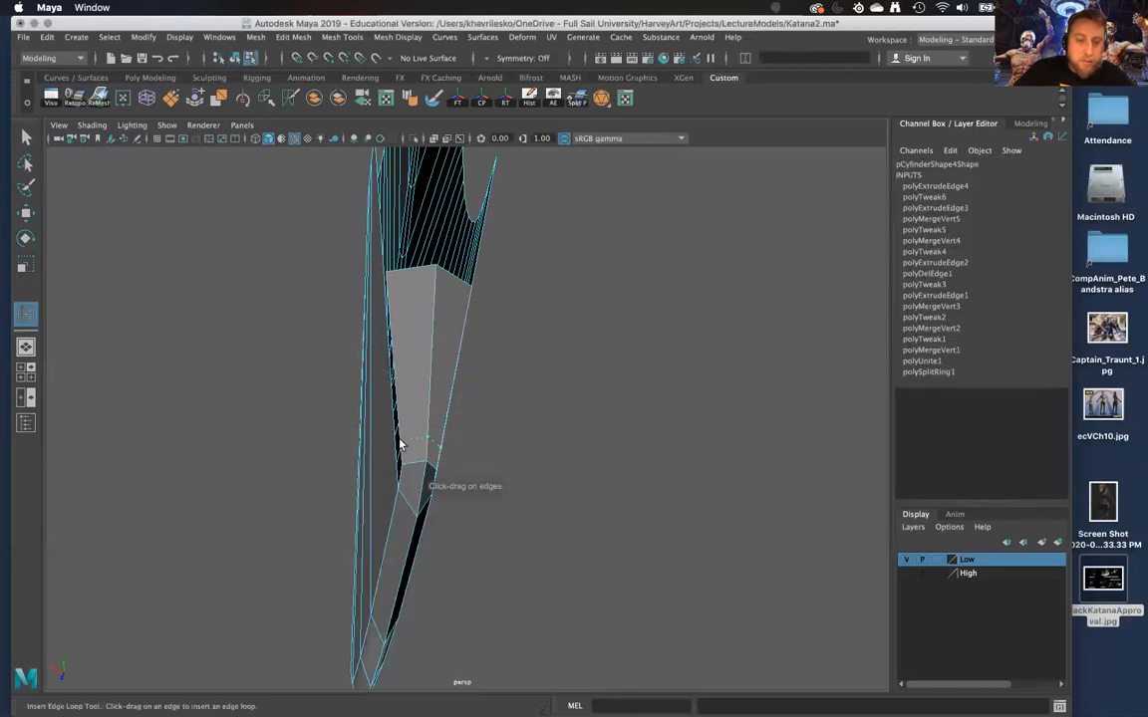
left_click(408, 456)
key("w")
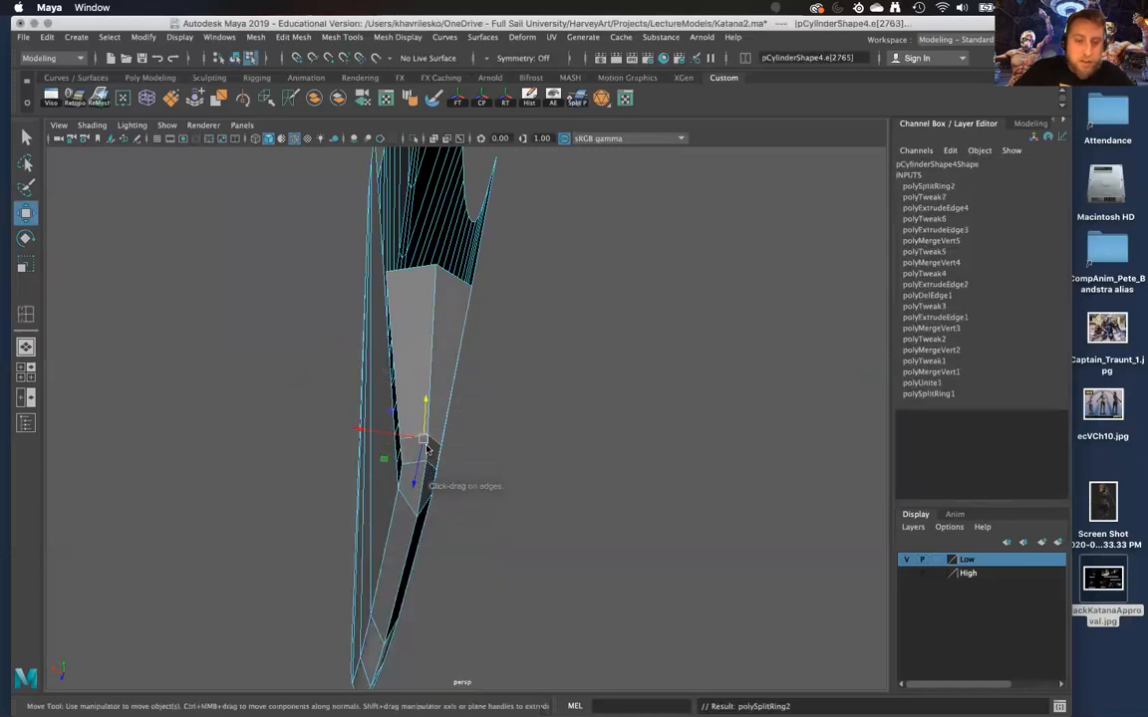
Cut two edges from the pointed corner's lowest center vertex to about the middle of the segment's two upper edges
right_click_drag(426, 451, 354, 450, "shift")
right_click_drag(399, 485, 411, 477, "shift")
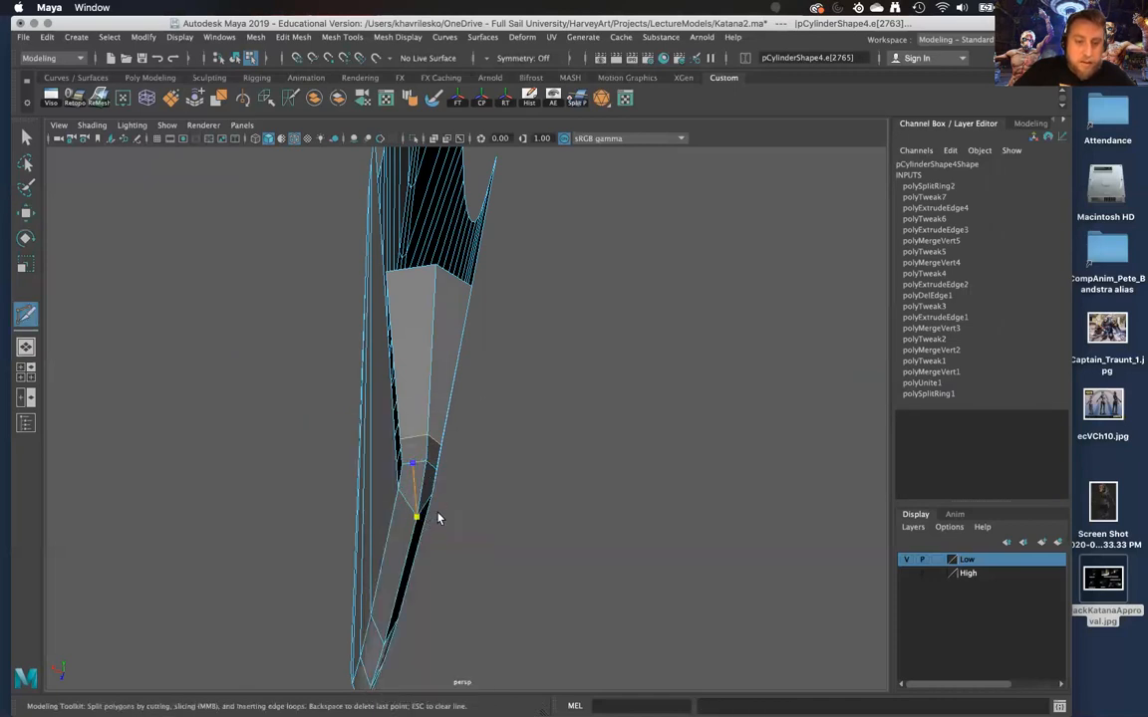
left_click_drag(438, 518, 404, 495, "alt")
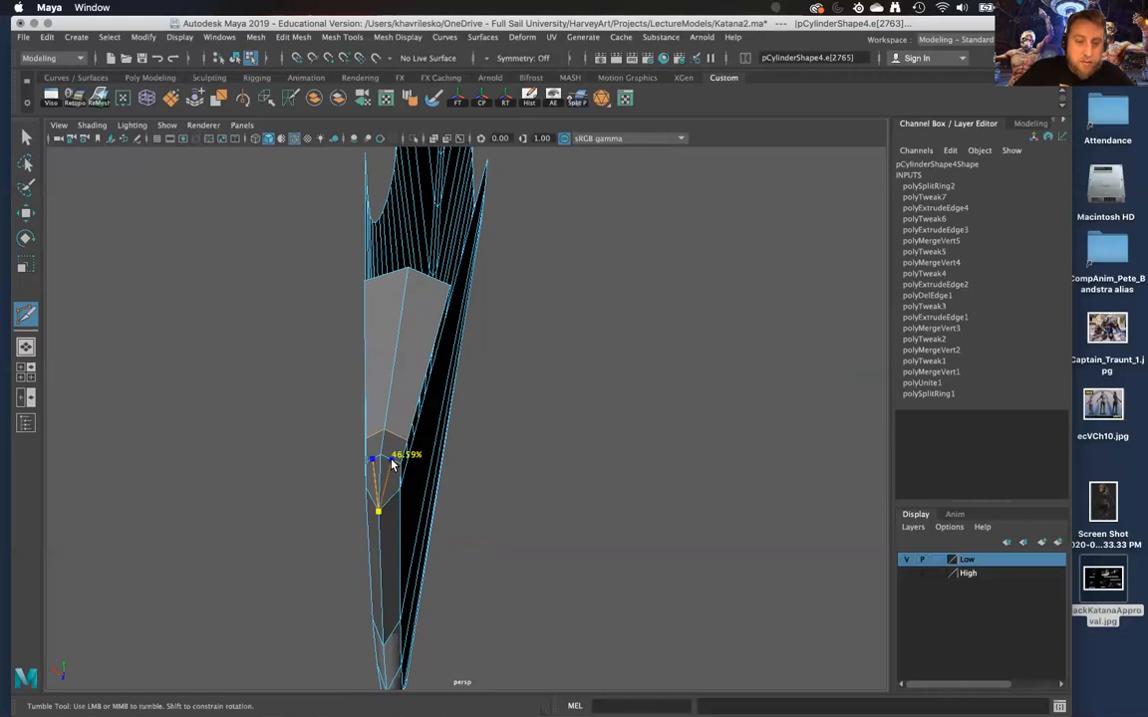
key("Return")
Insert a lengthwise edge loop along each of the two faces of the spine strip
left_click_drag(408, 471, 441, 453, "alt")
left_click_drag(427, 311, 423, 289, "alt")
right_click_drag(421, 287, 452, 270, "shift")
middle_click_drag(422, 290, 421, 327, "alt")
right_click_drag(421, 327, 365, 346, "shift")
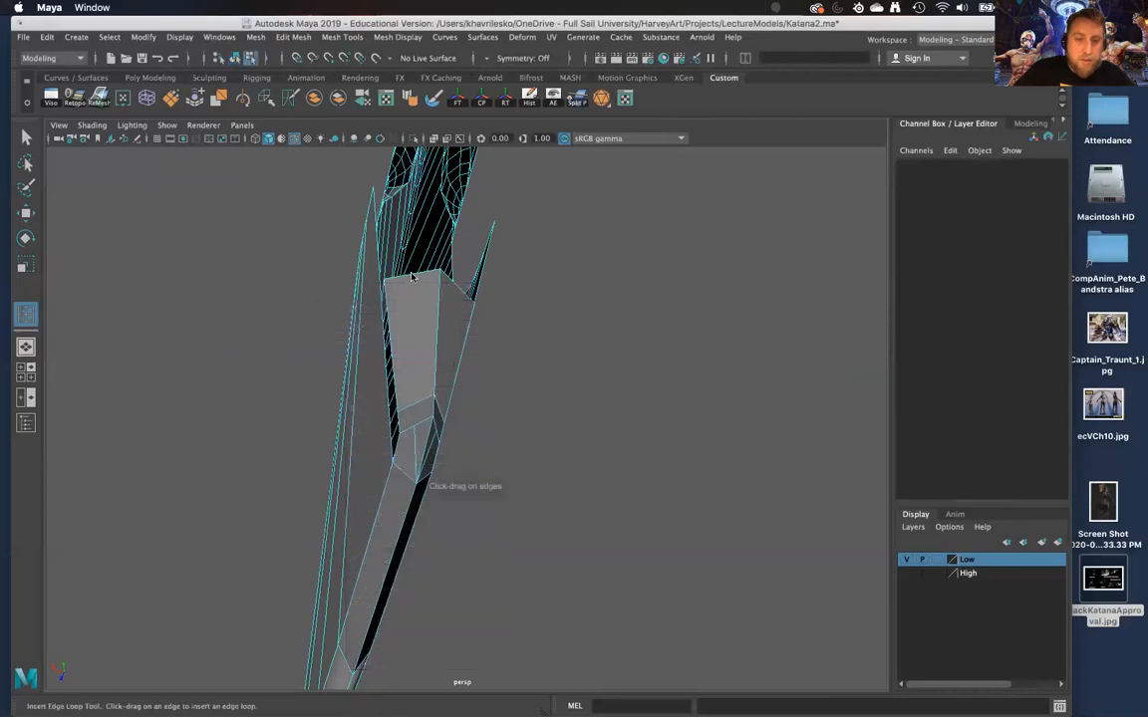
left_click_drag(445, 315, 411, 286)
left_click_drag(444, 319, 476, 430, "alt")
left_click(430, 296)
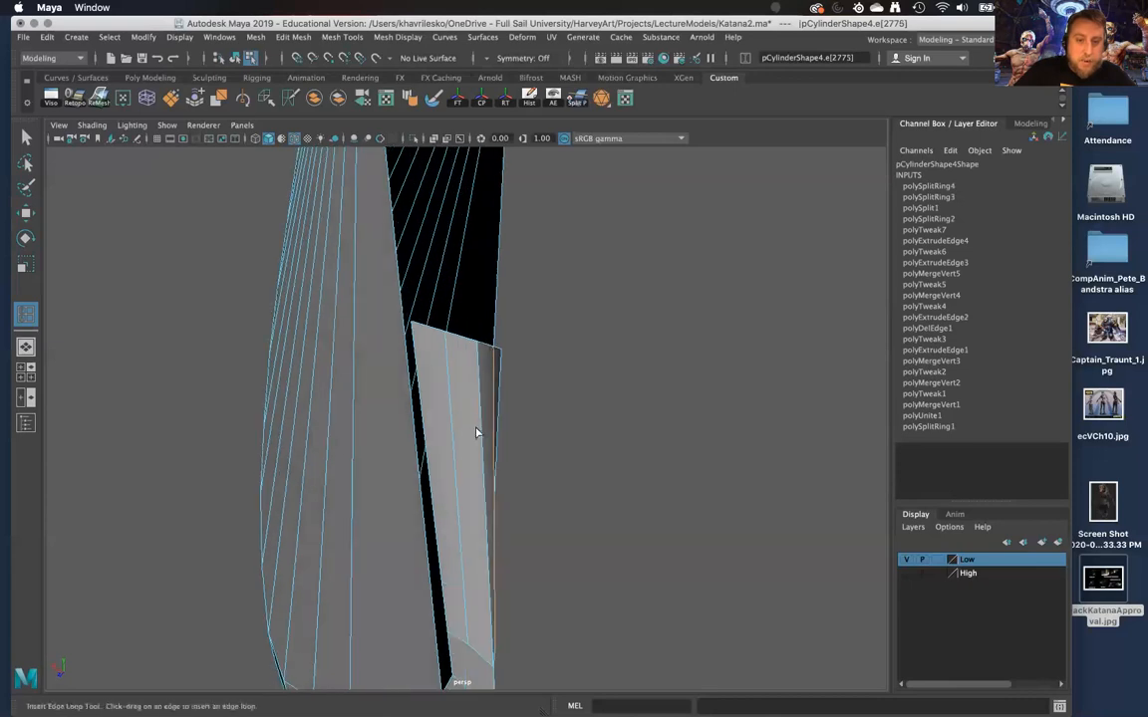
Delete the lengthwise loop edges that cross the short segment above the pointed corner
middle_click_drag(477, 430, 444, 344, "alt")
scroll(434, 313, "down", 2)
left_click_drag(444, 331, 498, 469, "alt")
right_click_drag(497, 469, 570, 473, "alt")
left_click_drag(570, 474, 525, 501, "alt")
right_click_drag(527, 502, 492, 494, "alt")
left_click_drag(492, 494, 377, 377, "alt")
key("w")
left_click(361, 373, "shift")
right_click_drag(368, 367, 355, 392, "shift")
Cut two diagonal edges across the short segment, joining both lengthwise loops to its lower center vertex
right_click(375, 378, "shift")
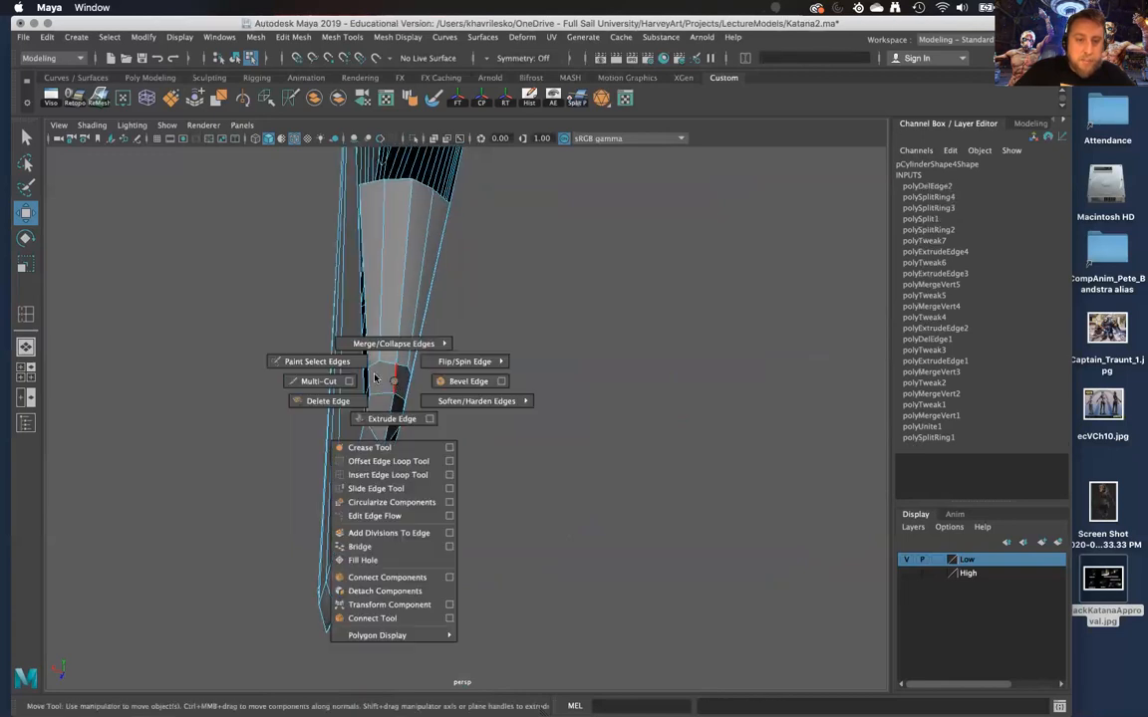
left_click(359, 375)
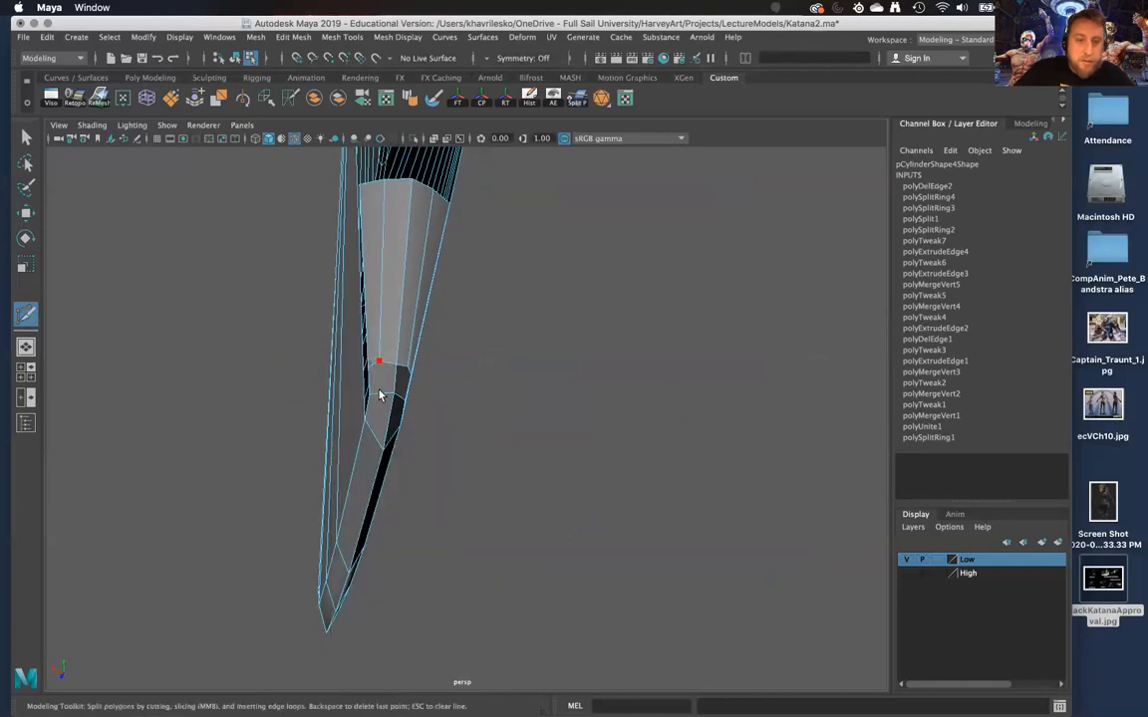
left_click(395, 394)
left_click_drag(398, 397, 377, 381, "alt")
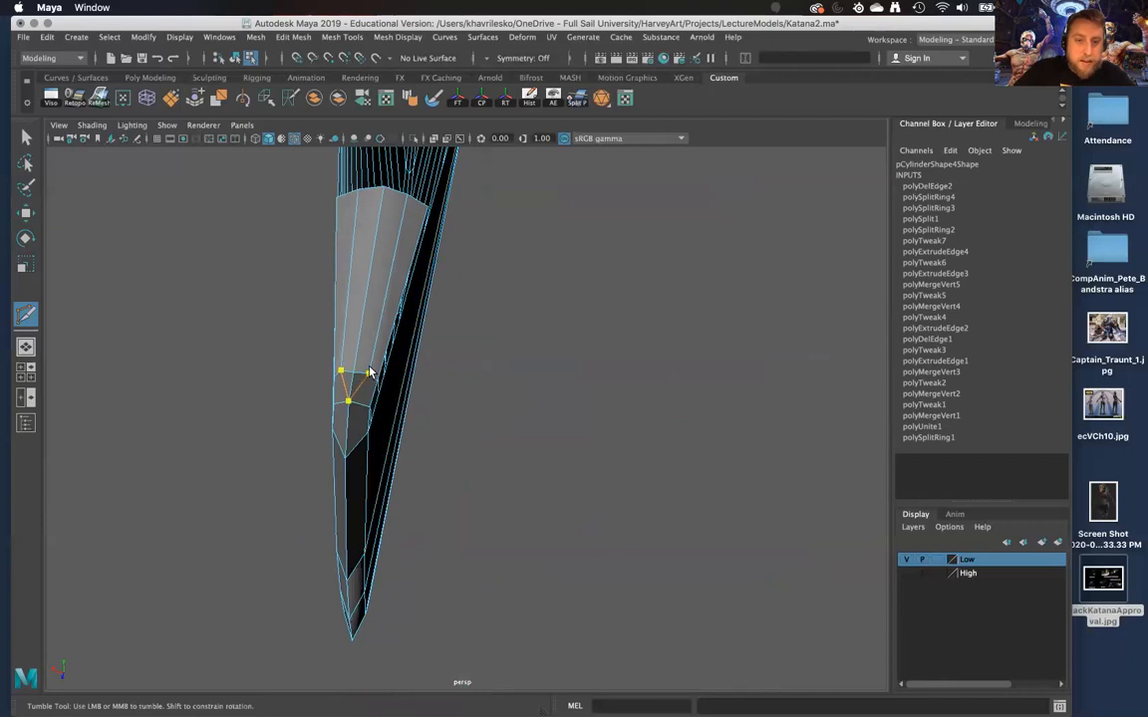
left_click(369, 372)
right_click(368, 370)
Select the spine strip's upper end edges and raise them to the height where the blade's inner curve ends
left_click_drag(368, 368, 500, 384, "alt")
middle_click_drag(475, 333, 434, 360, "alt")
right_click_drag(434, 360, 466, 314, "alt")
left_click_drag(466, 314, 541, 428, "alt")
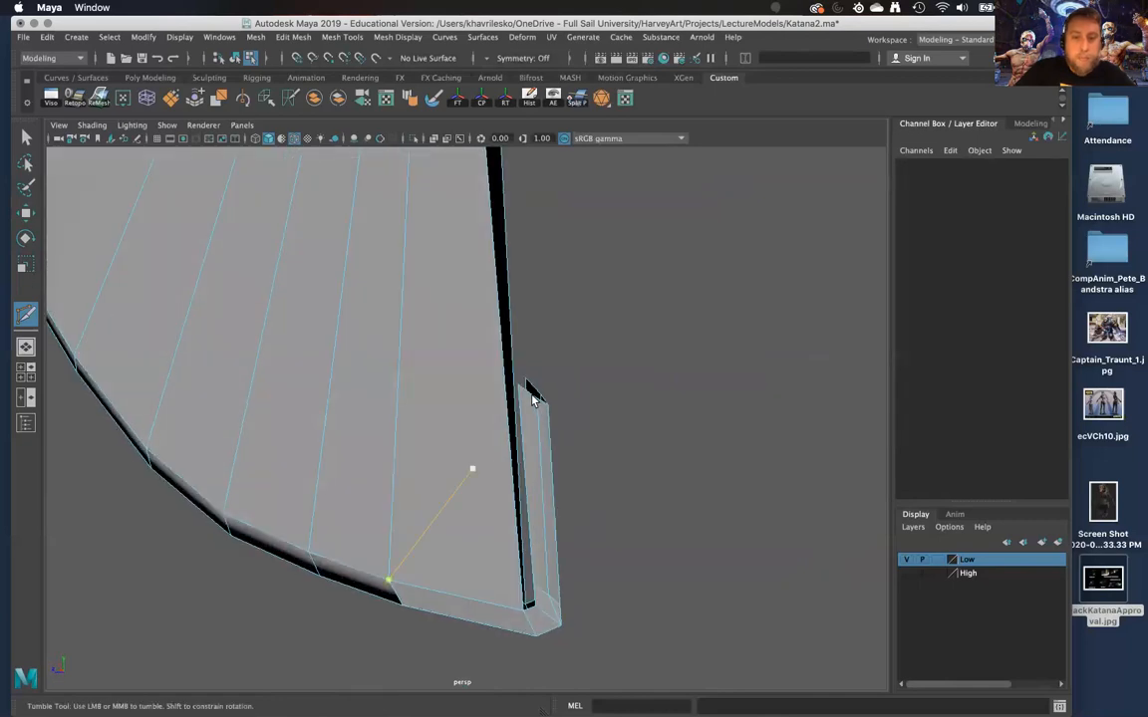
key("w")
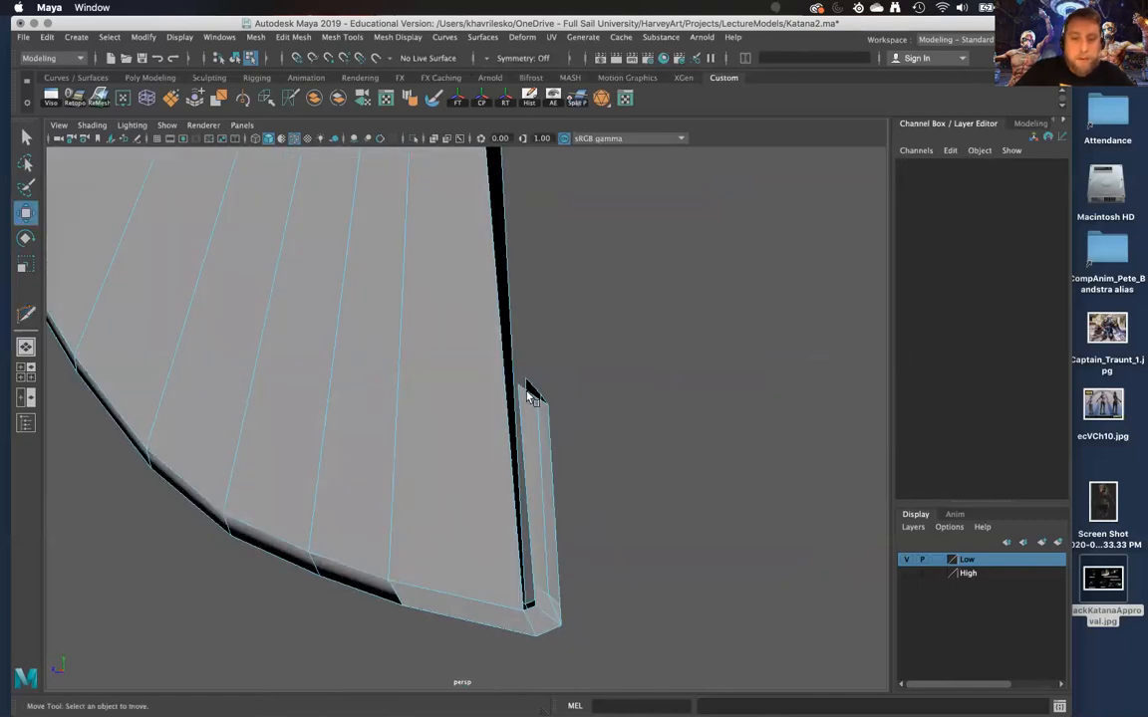
left_click(532, 395)
left_click_drag(531, 394, 361, 367, "alt")
left_click(508, 391)
right_click_drag(362, 366, 379, 445, "alt")
left_click_drag(380, 446, 454, 424, "alt")
right_click_drag(455, 423, 403, 247, "alt")
middle_click_drag(403, 247, 416, 302, "alt")
right_click_drag(416, 302, 435, 353, "alt")
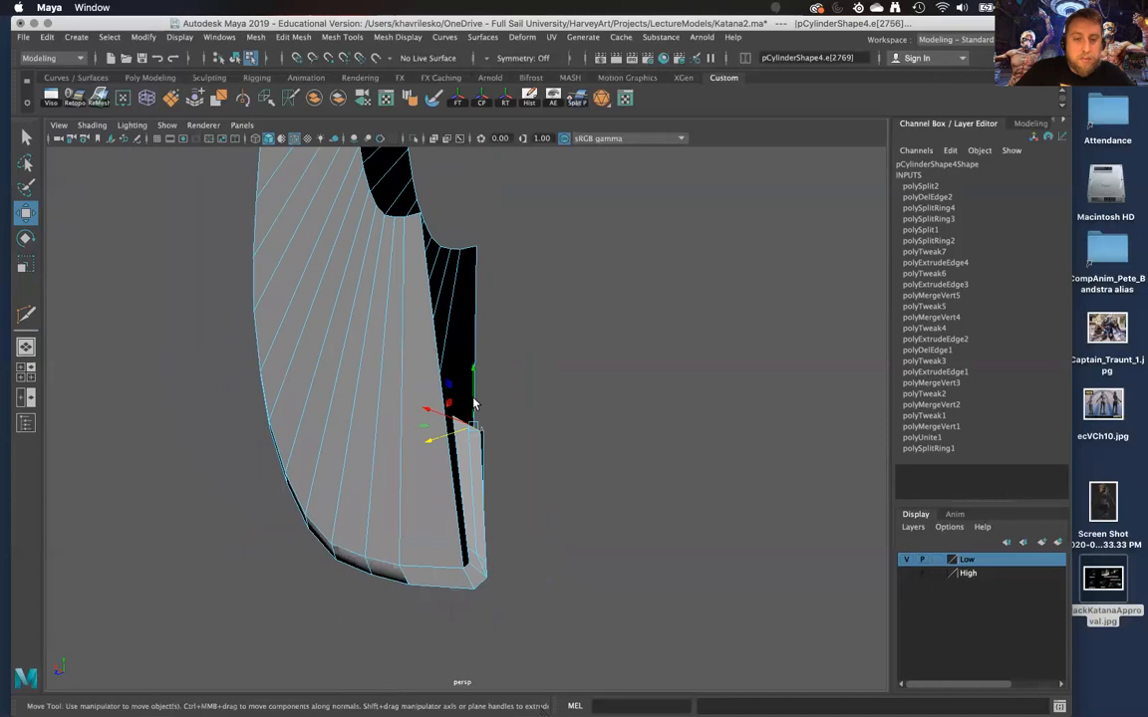
left_click_drag(473, 349, 430, 371)
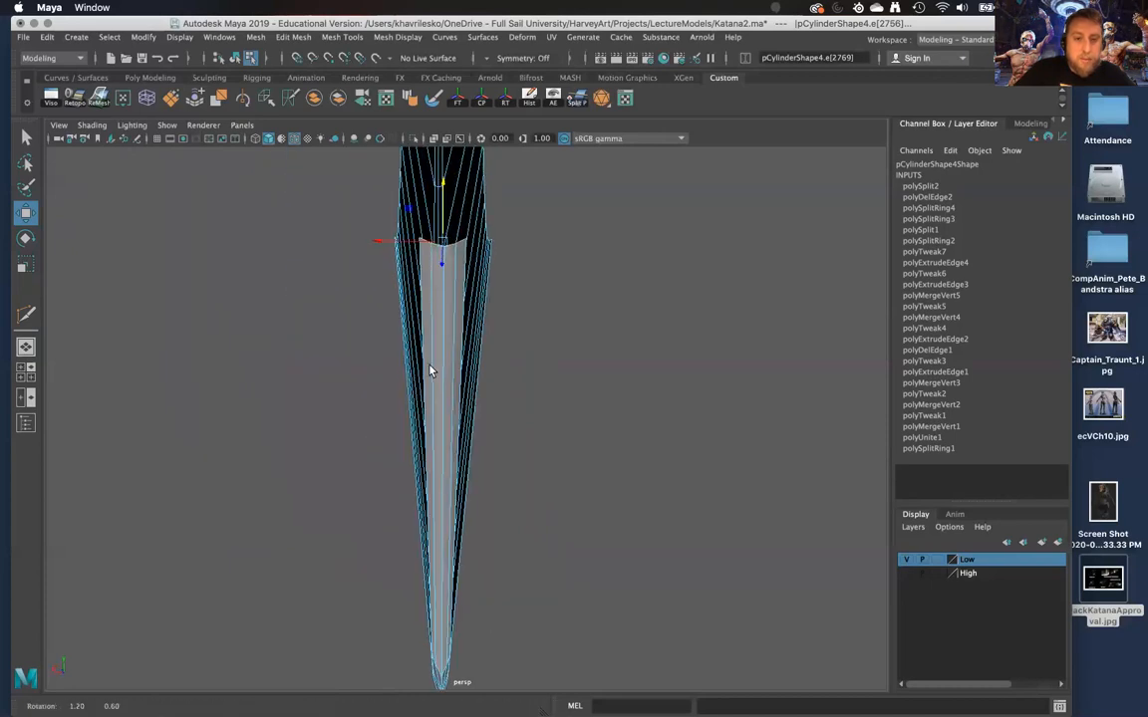
Widen the strip's end edges across the blade's thickness, adjust their position, and flatten them vertically
key("r")
left_click_drag(382, 243, 470, 249)
middle_click_drag(470, 244, 439, 346, "alt")
left_click_drag(439, 349, 497, 363, "alt")
key("w")
left_click_drag(416, 382, 462, 314)
key("r")
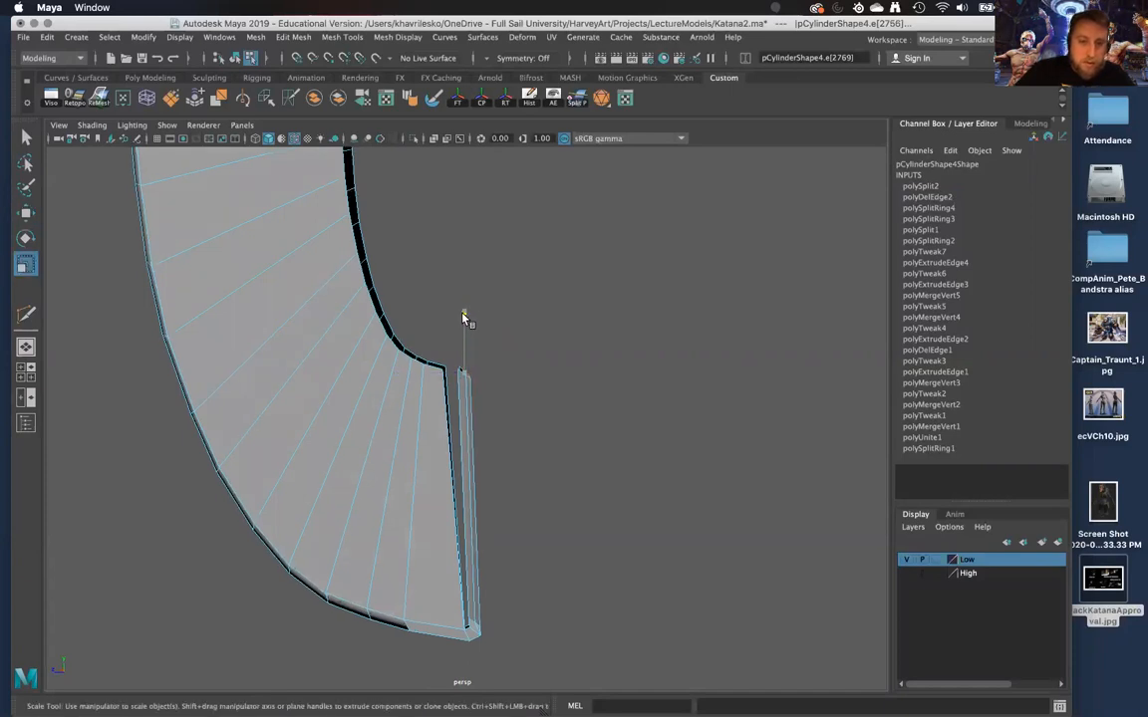
left_click_drag(459, 402, 461, 399)
left_click_drag(461, 398, 462, 401, "alt")
right_click_drag(461, 402, 474, 477, "alt")
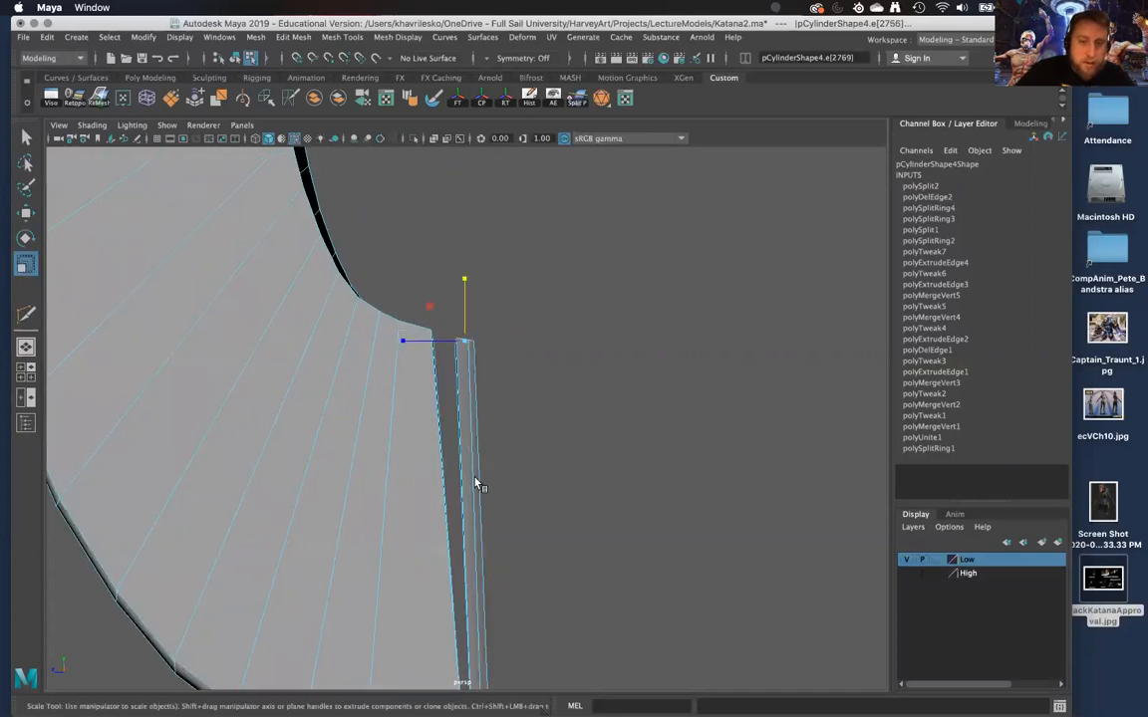
left_click_drag(474, 477, 470, 478, "alt")
Extrude the strip's end edges up to the lower border of the rounded spine and widen them to match it
left_click_drag(437, 349, 466, 304, "alt")
right_click_drag(467, 304, 473, 252, "alt")
middle_click_drag(473, 252, 484, 484, "alt")
left_click_drag(485, 491, 453, 525, "alt")
right_click_drag(453, 450, 453, 488, "shift")
left_click_drag(451, 566, 821, 498, "alt")
key("w")
left_click_drag(530, 440, 418, 538, "alt")
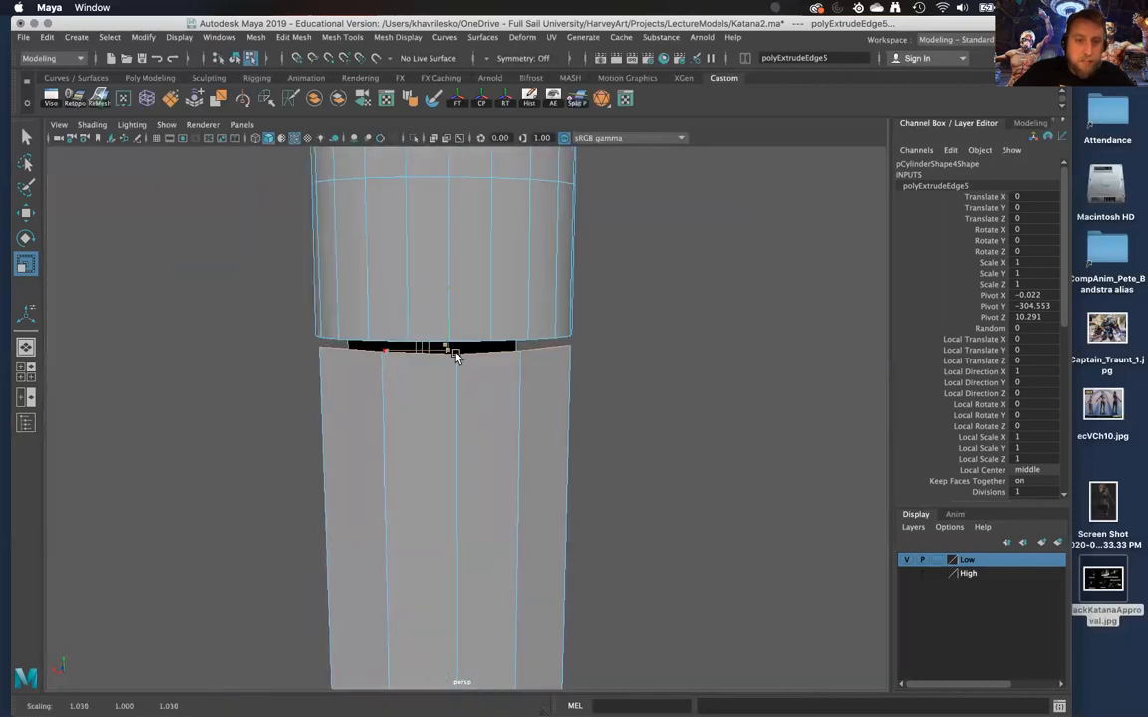
left_click_drag(456, 354, 517, 406, "alt")
left_click_drag(406, 372, 539, 448)
left_click_drag(527, 566, 397, 590, "alt")
Select the two middle end edges of the strip and scale them to follow the spine border
right_click_drag(451, 327, 451, 289)
left_click(456, 408)
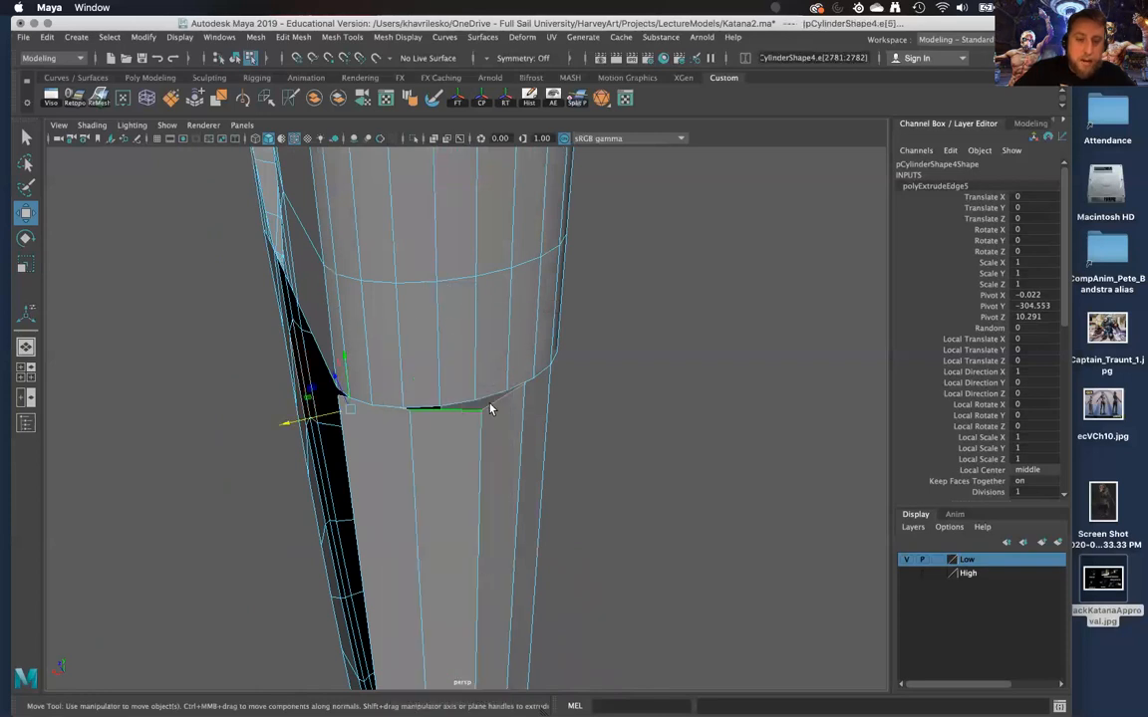
left_click(491, 407, "shift")
left_click_drag(530, 426, 487, 414, "alt")
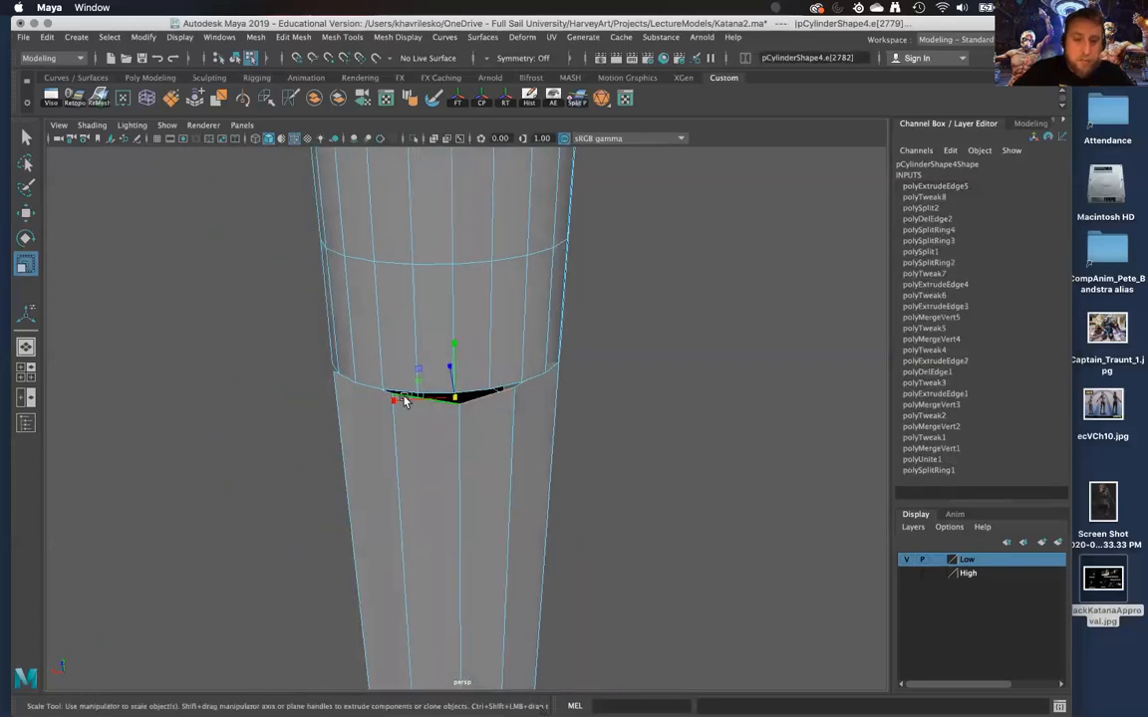
left_click_drag(397, 400, 428, 299, "alt")
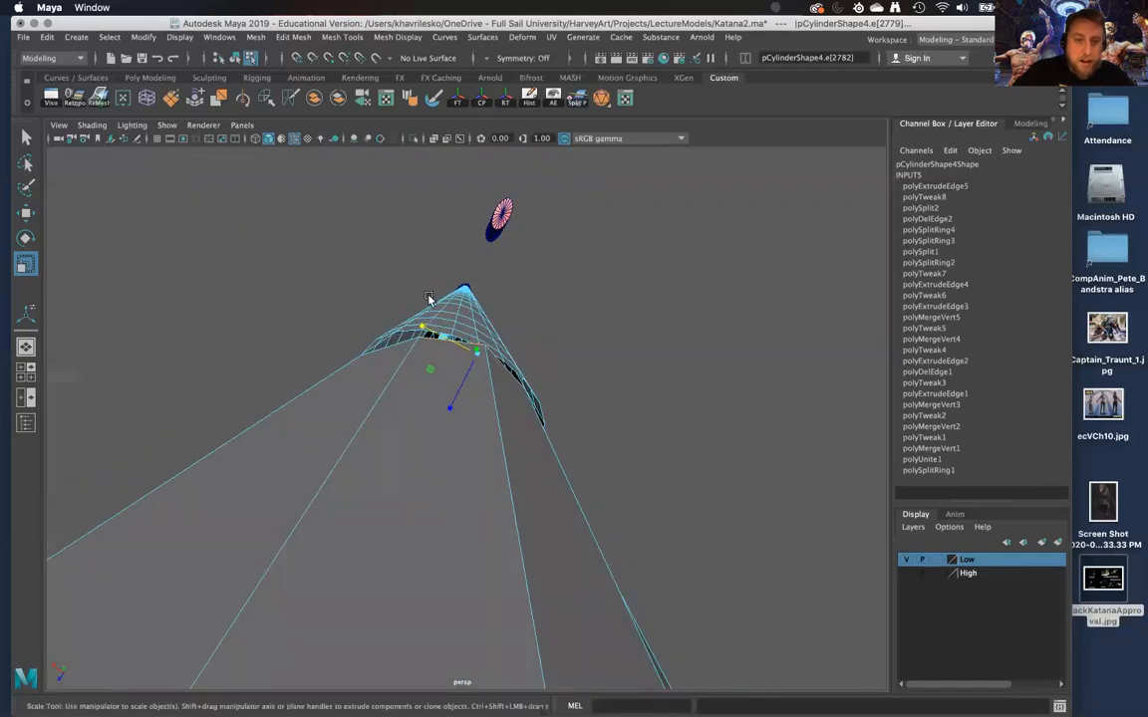
Select the two end vertices beside the strip's center and move them toward the curve of the spine border
right_click_drag(426, 328, 403, 339)
left_click_drag(423, 331, 506, 355, "alt")
left_click(513, 356)
key("f")
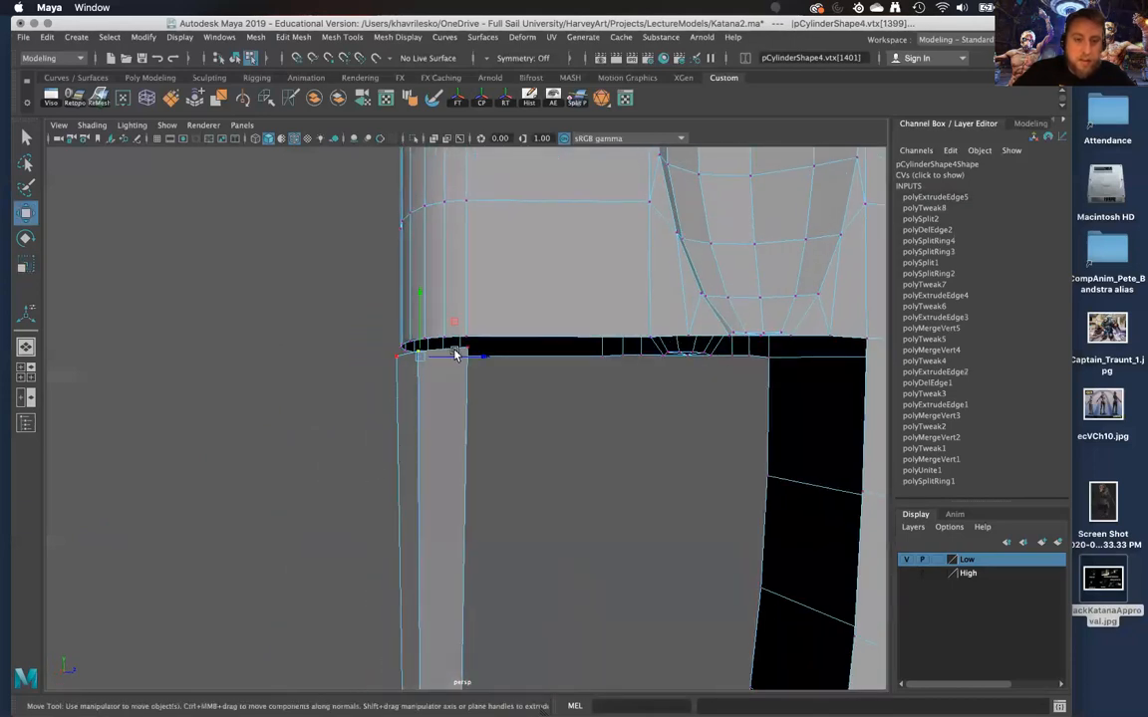
left_click_drag(490, 344, 595, 290, "alt")
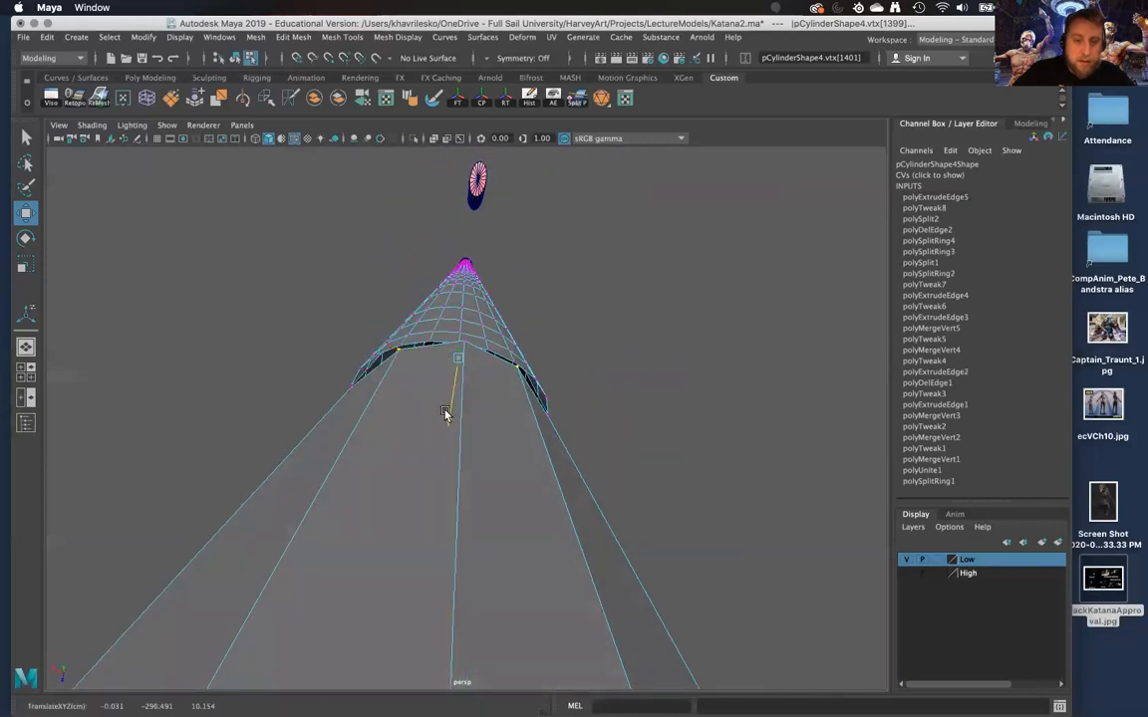
left_click_drag(448, 410, 576, 417, "alt")
Snap the strip's center end vertex and one outer corner vertex onto the matching vertices of the spine border
middle_click_drag(576, 418, 541, 478, "alt")
right_click_drag(541, 478, 527, 551, "alt")
left_click_drag(527, 551, 443, 373, "alt")
right_click_drag(443, 374, 515, 671, "alt")
left_click_drag(515, 672, 371, 360, "alt")
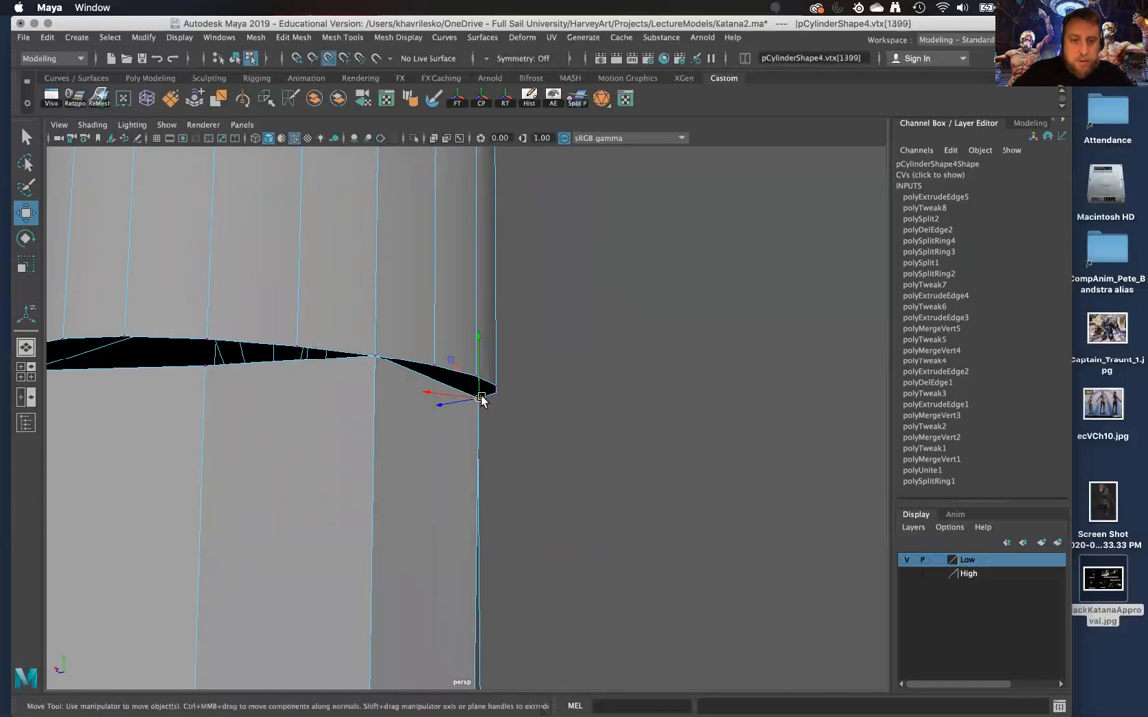
left_click_drag(482, 399, 474, 379)
left_click_drag(205, 370, 258, 360)
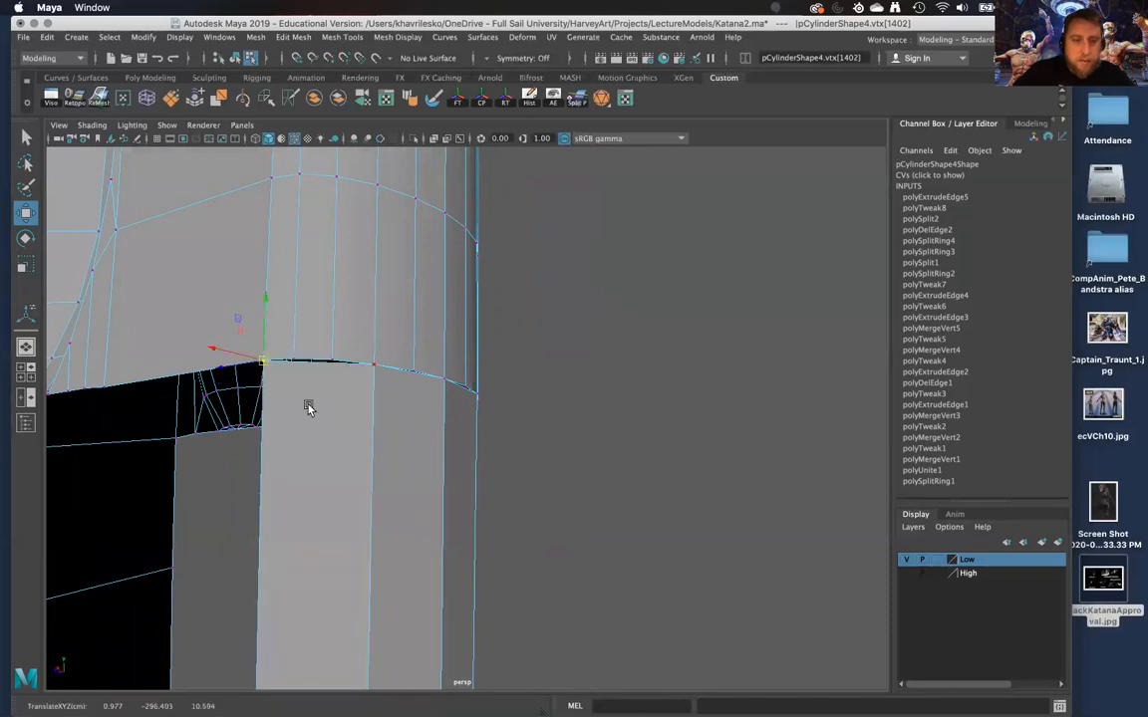
Snap the strip's opposite outer corner vertex onto the corner of the spine border
left_click_drag(309, 408, 504, 419, "alt")
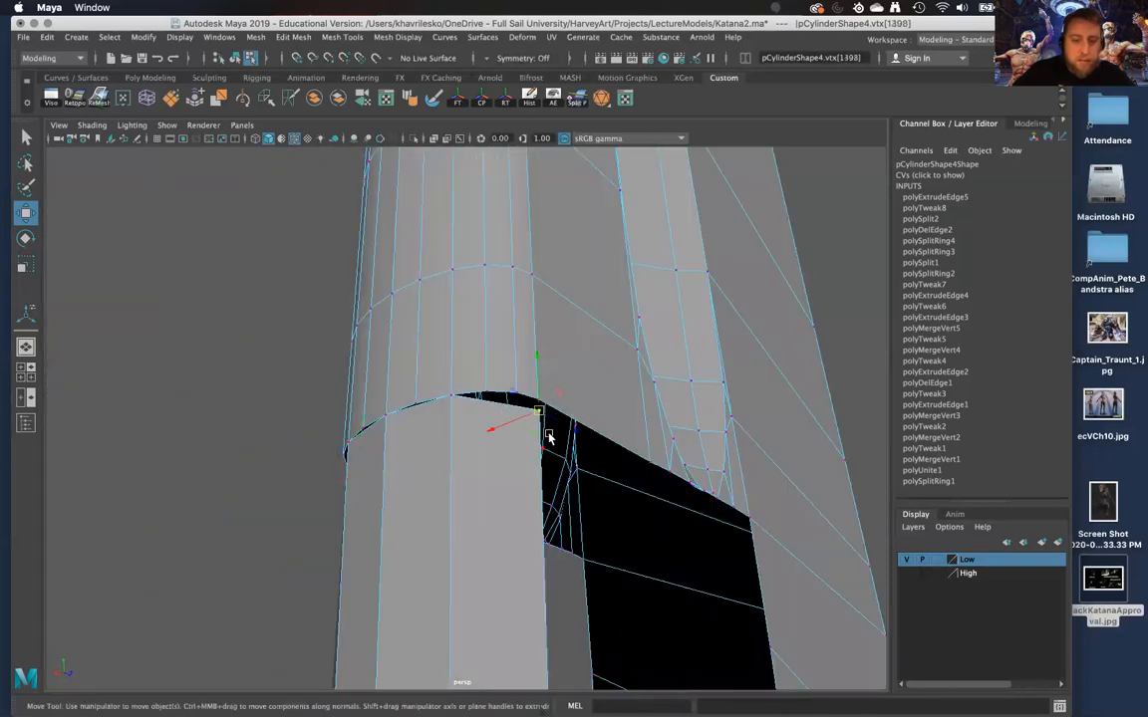
right_click_drag(540, 447, 472, 350, "alt")
middle_click_drag(471, 351, 474, 315, "alt")
right_click_drag(475, 315, 513, 437, "alt")
middle_click_drag(513, 437, 530, 569, "alt")
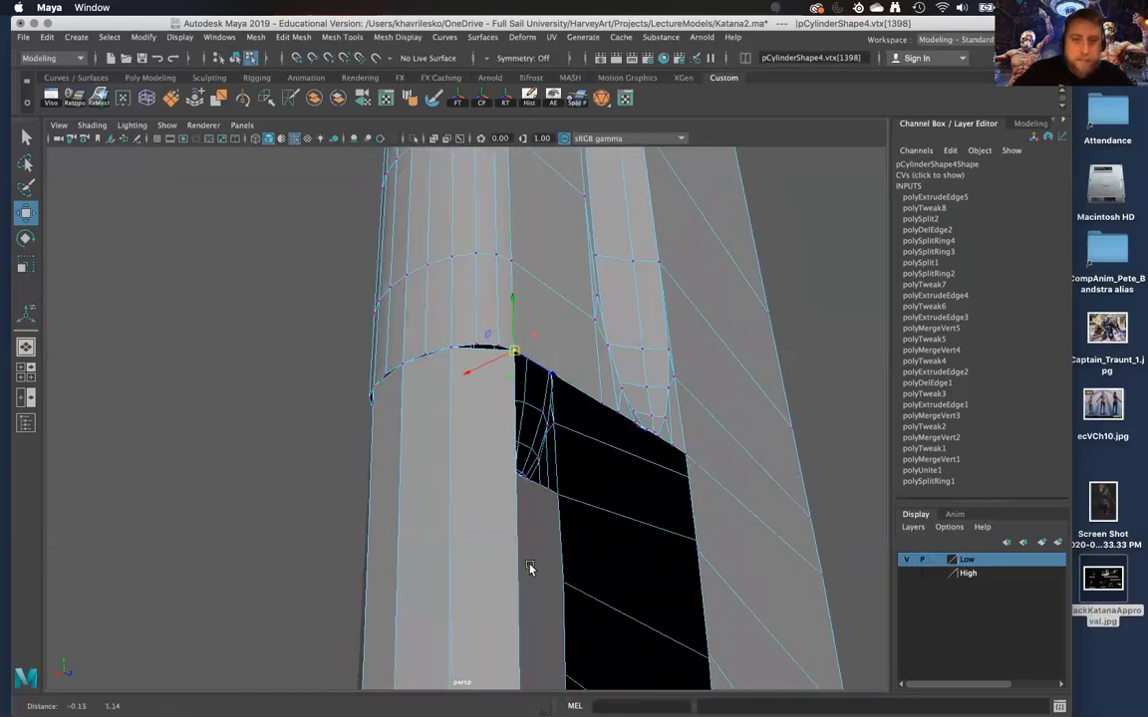
Select the short border edge at the seam between the rounded spine and the end strip and collapse it
right_click_drag(530, 569, 533, 625, "alt")
right_click_drag(477, 329, 477, 290)
left_click_drag(442, 447, 365, 406, "alt")
left_click(348, 401)
right_click_drag(365, 403, 361, 511, "shift")
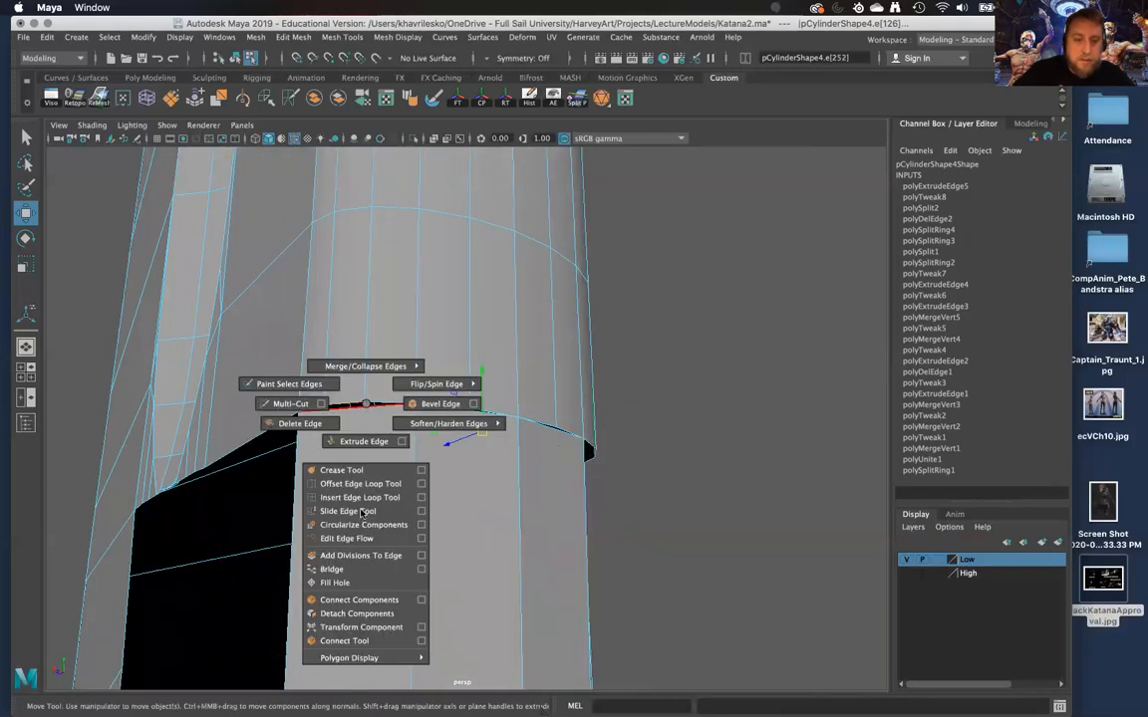
right_click_drag(373, 363, 444, 378, "shift")
Delete an unneeded edge on the blade's spine near the seam with the end strip
left_click_drag(506, 435, 474, 312, "alt")
scroll(420, 365, "up", 3)
left_click_drag(421, 364, 443, 382, "alt")
middle_click_drag(444, 382, 472, 516, "alt")
left_click_drag(474, 516, 498, 548, "alt")
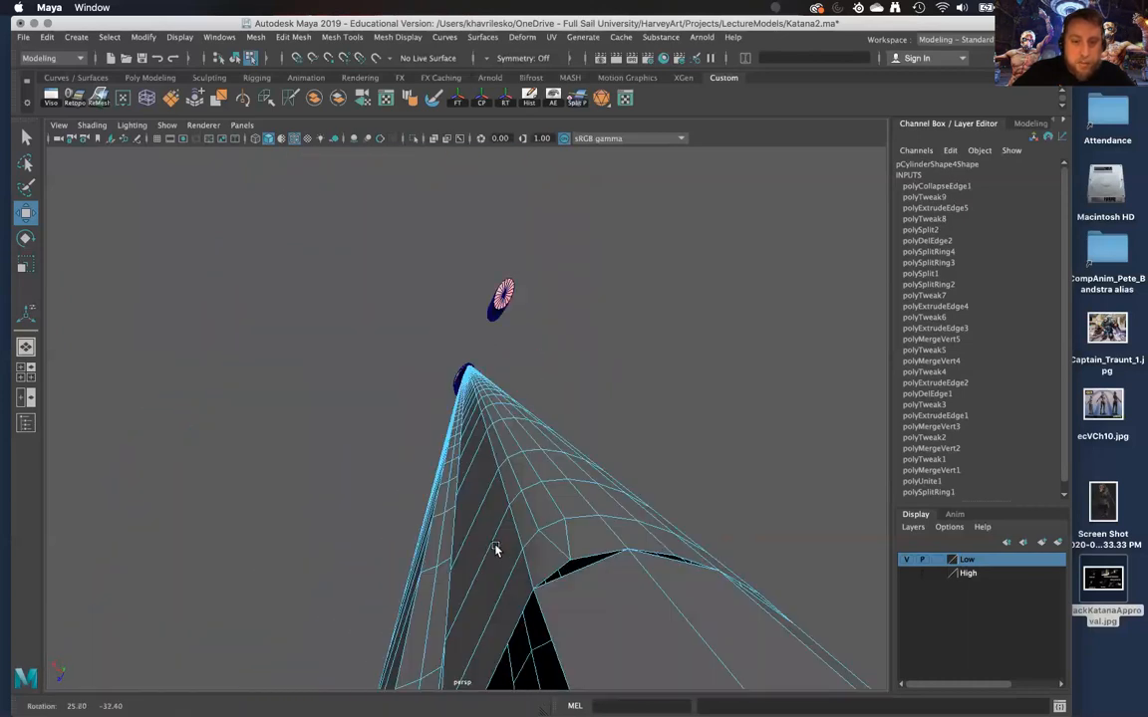
middle_click_drag(497, 548, 445, 487, "alt")
left_click_drag(446, 487, 465, 443, "alt")
right_click_drag(473, 328, 475, 289)
left_click_drag(494, 460, 536, 443, "alt")
right_click_drag(536, 443, 498, 461, "shift")
Select a further unneeded edge loop along the blade's spine and delete it
left_click_drag(540, 453, 443, 453, "alt")
middle_click_drag(444, 454, 501, 432, "alt")
left_click_drag(501, 432, 623, 463, "alt")
double_click(574, 440)
right_click_drag(622, 464, 500, 481, "alt")
middle_click_drag(500, 480, 506, 466, "alt")
left_click_drag(507, 466, 558, 383, "alt")
middle_click_drag(510, 470, 543, 443, "alt")
right_click_drag(543, 444, 505, 364, "alt")
middle_click_drag(505, 363, 508, 435, "alt")
right_click_drag(508, 435, 500, 470, "alt")
left_click_drag(500, 471, 457, 349, "alt")
Insert three edge loops across the long spine strip between the seam and the blade tip
right_click_drag(476, 310, 541, 284)
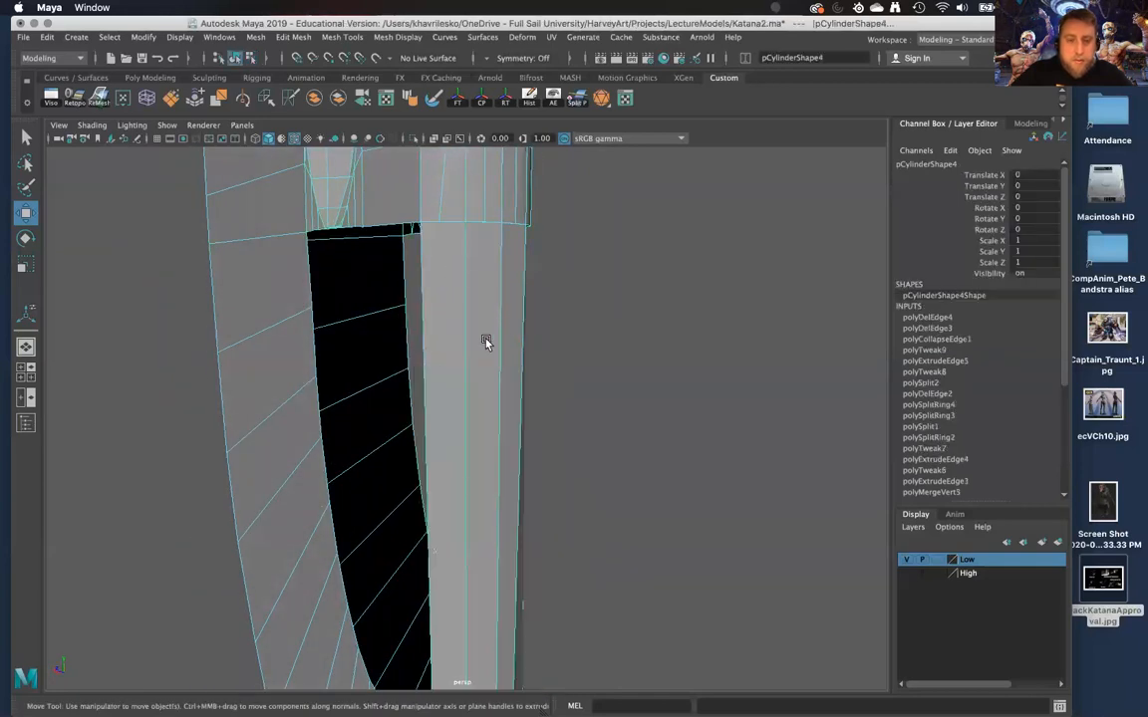
left_click_drag(484, 339, 525, 315, "alt")
right_click_drag(525, 315, 452, 340, "shift")
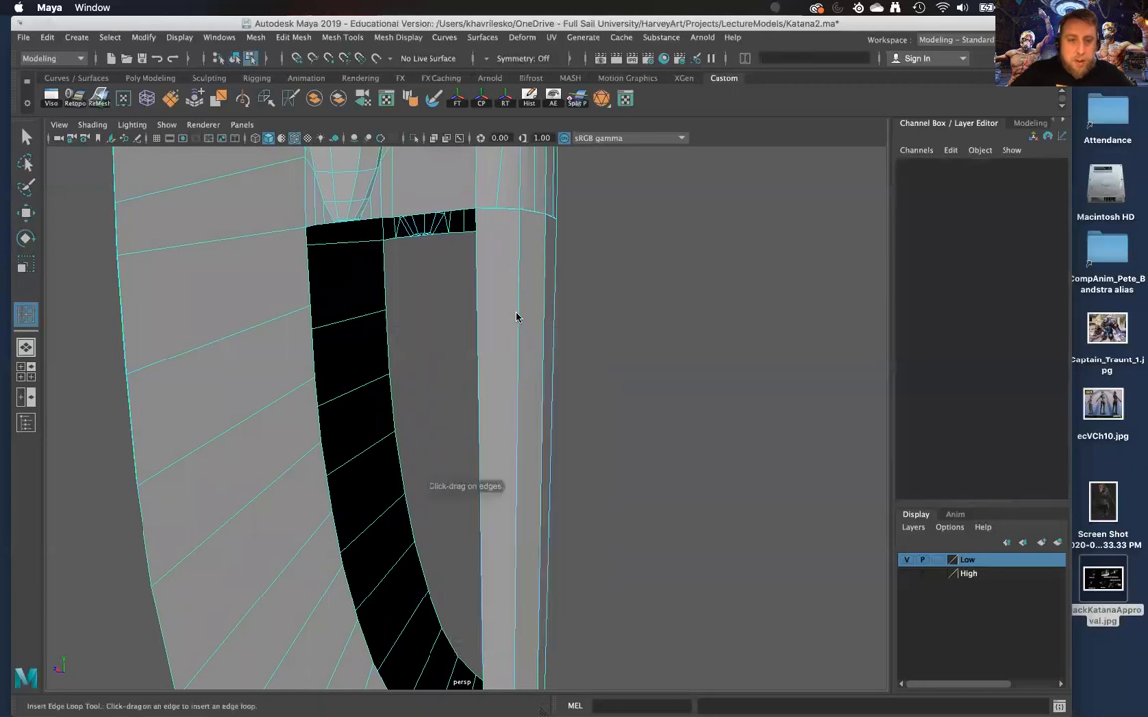
left_click(519, 349)
middle_click_drag(520, 482, 520, 395, "alt")
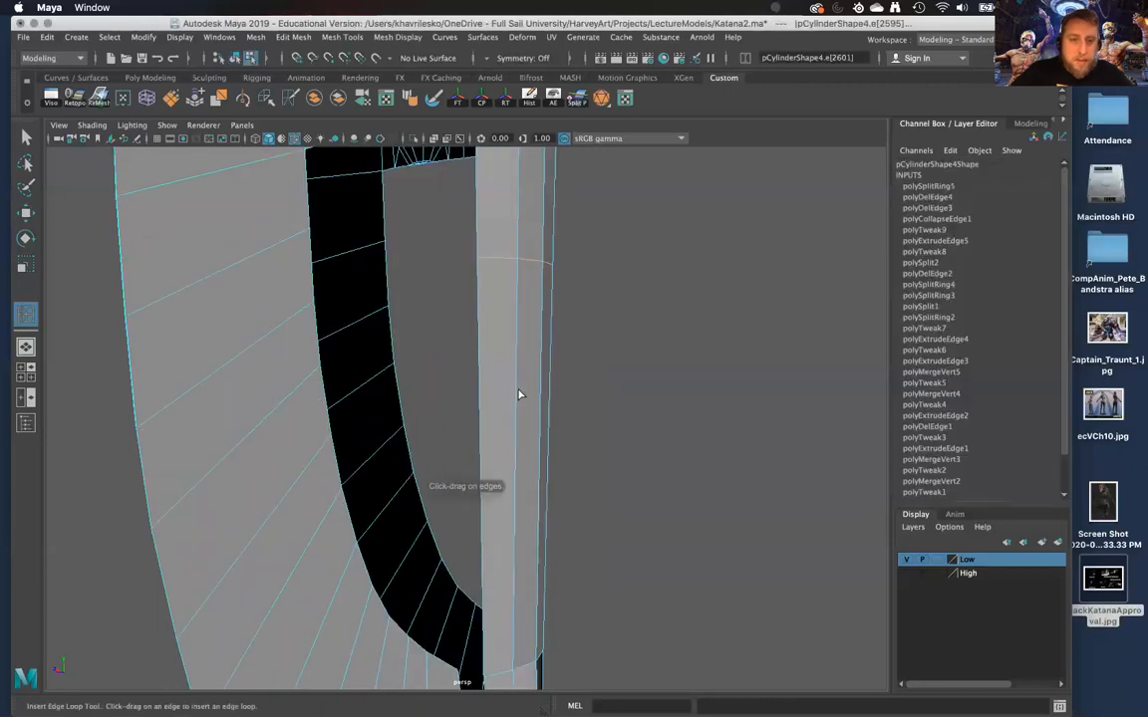
scroll(514, 403, "down", 3)
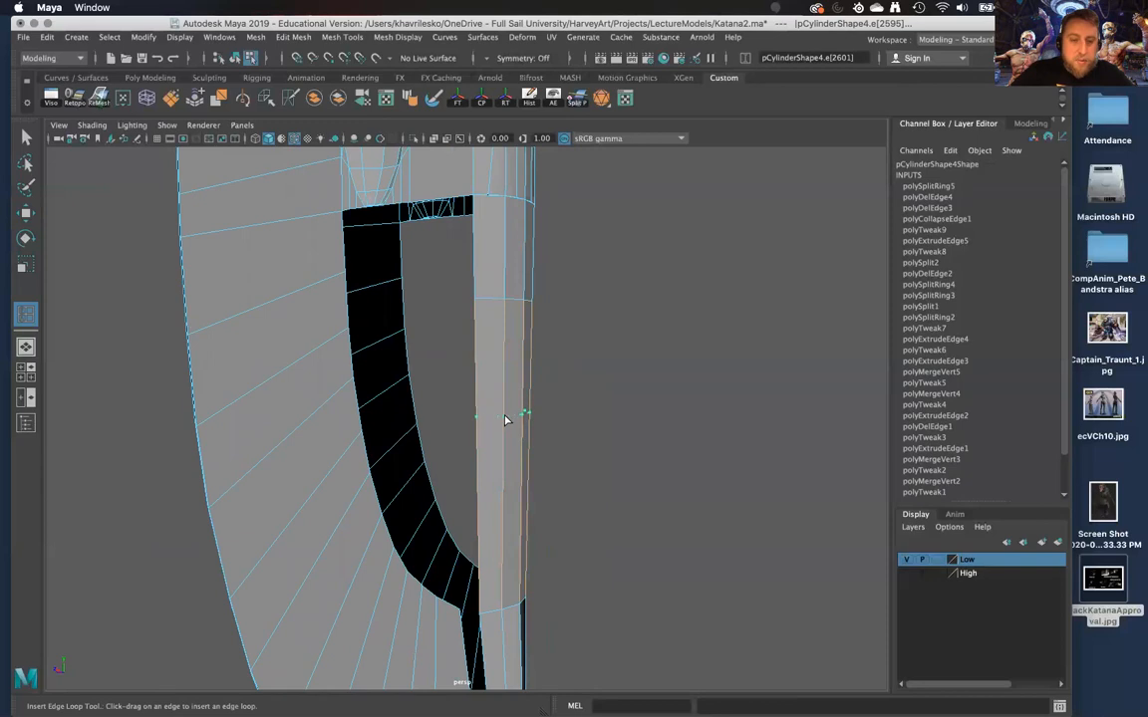
left_click(506, 435)
left_click_drag(506, 434, 531, 485, "alt")
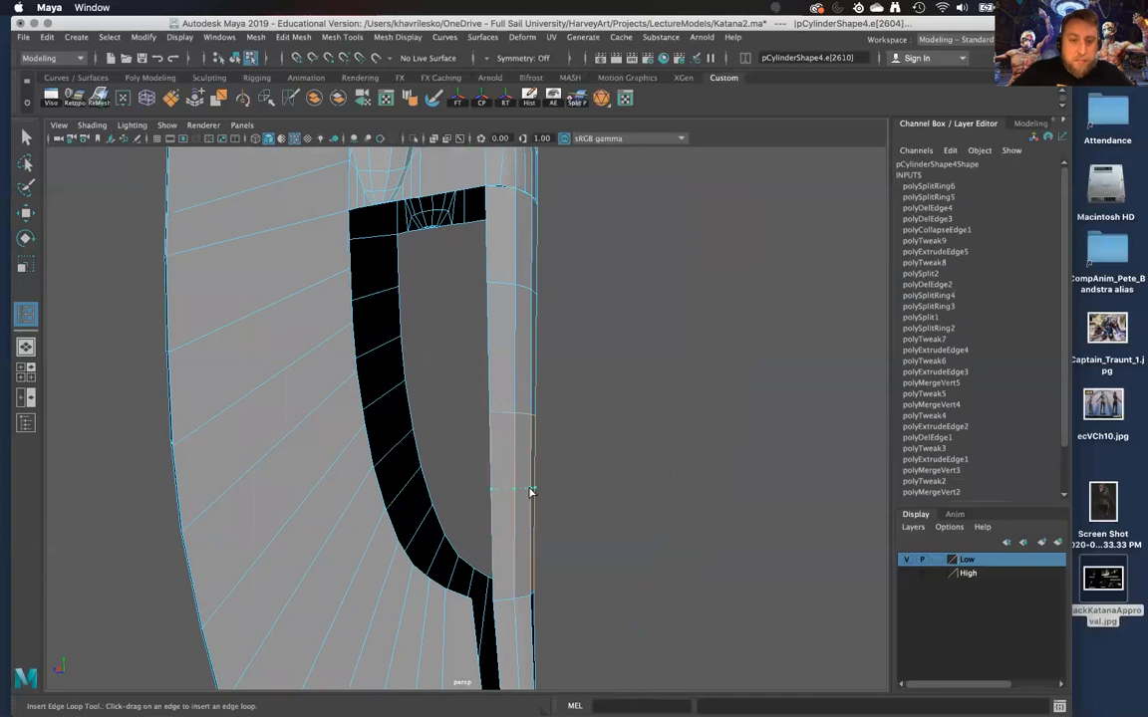
left_click(531, 491)
Cut fanned V-shaped edges from the strip's first cross-loop vertices up to its border at the spine seam
left_click_drag(538, 372, 405, 390, "alt")
right_click_drag(408, 387, 334, 386, "shift")
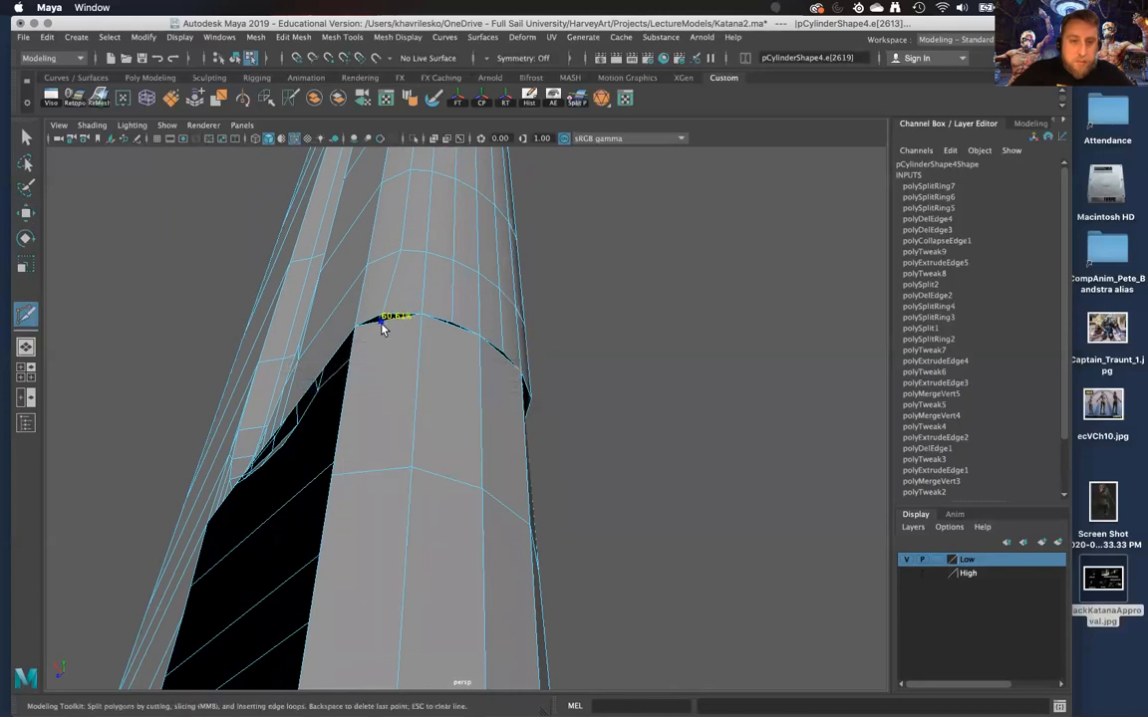
left_click(410, 470)
left_click_drag(445, 450, 419, 387, "alt")
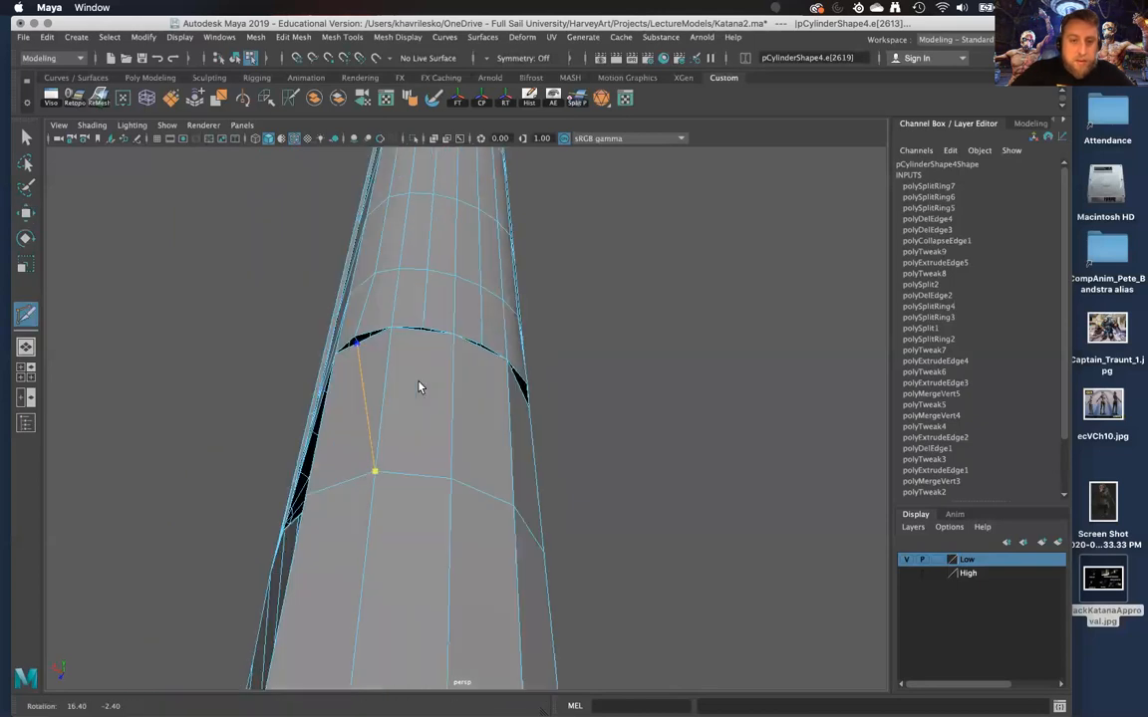
left_click(426, 332)
left_click_drag(422, 333, 484, 374, "alt")
right_click(416, 362)
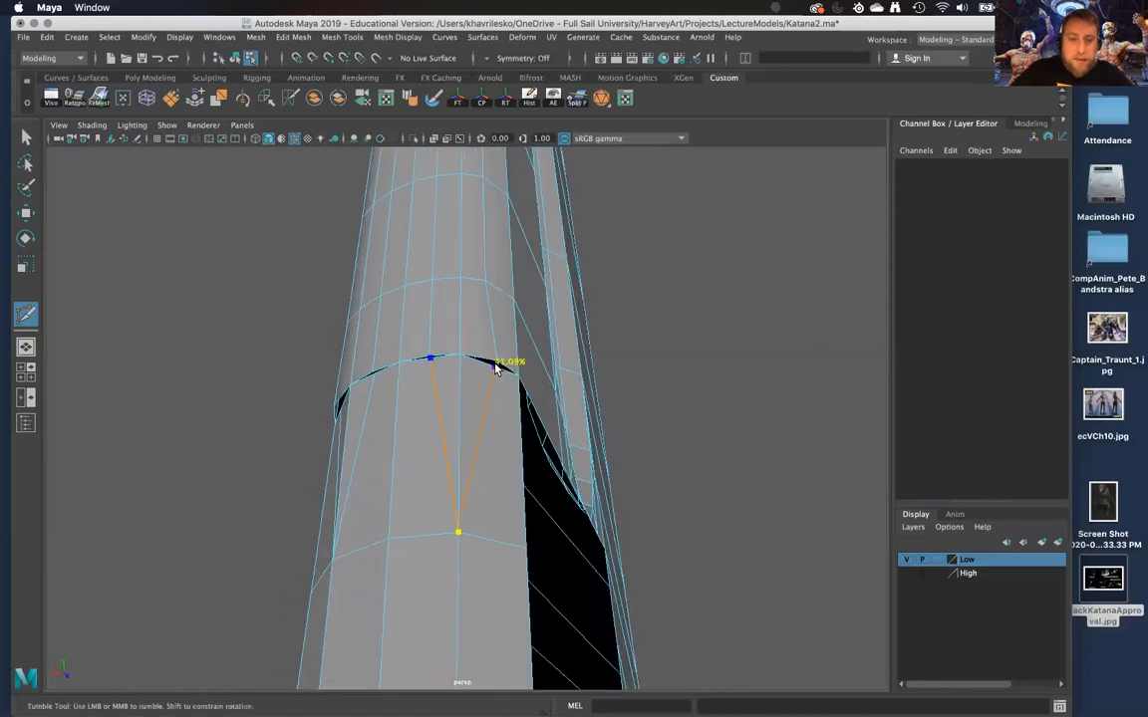
left_click_drag(414, 500, 461, 512, "alt")
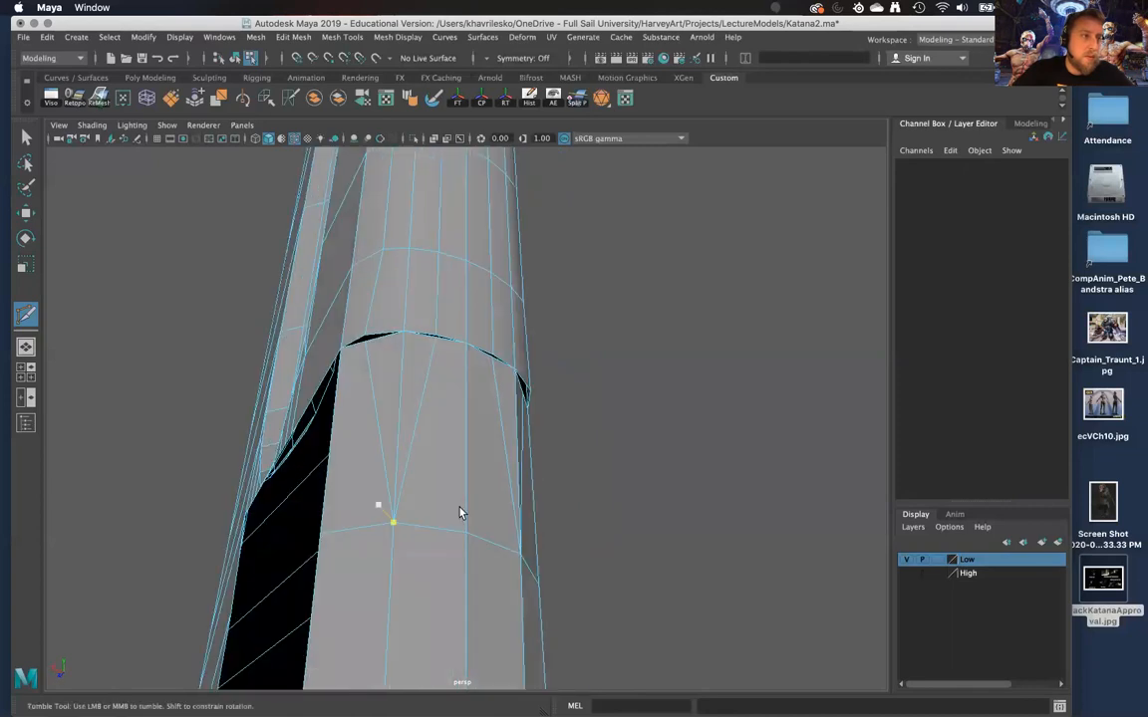
Snap the strip's newly cut border vertices onto the matching vertices of the rounded spine border
key("w")
left_click_drag(464, 397, 416, 281, "alt")
right_click_drag(394, 279, 354, 274)
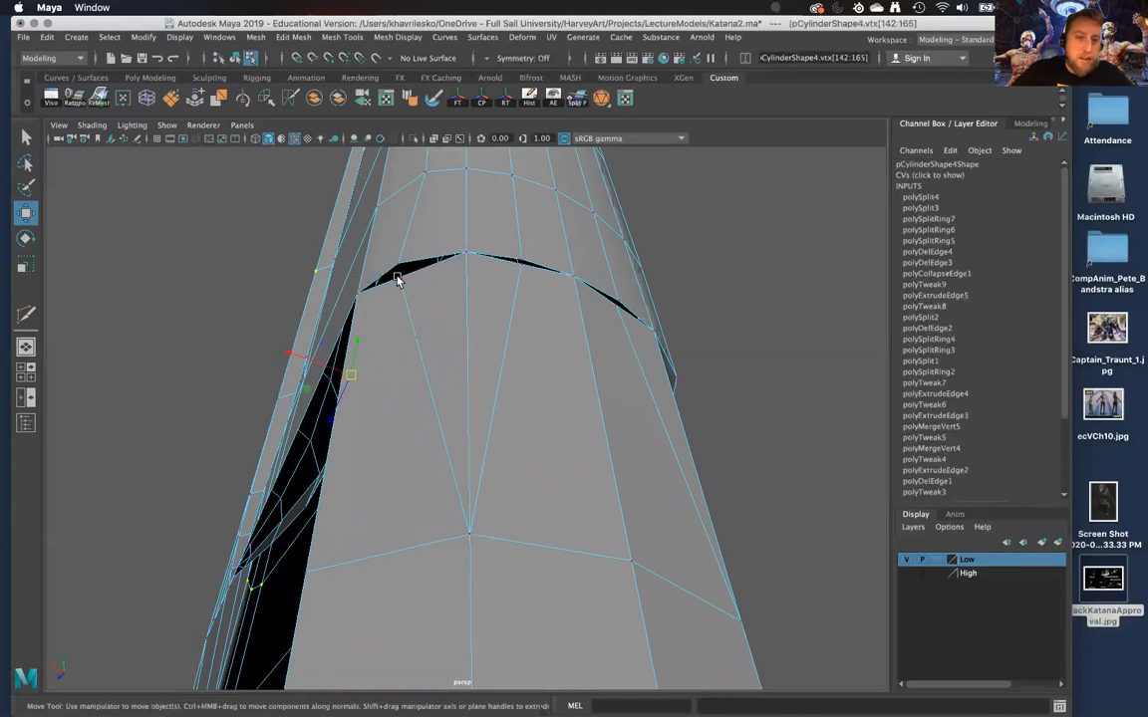
left_click(398, 276)
left_click_drag(398, 276, 423, 322, "alt")
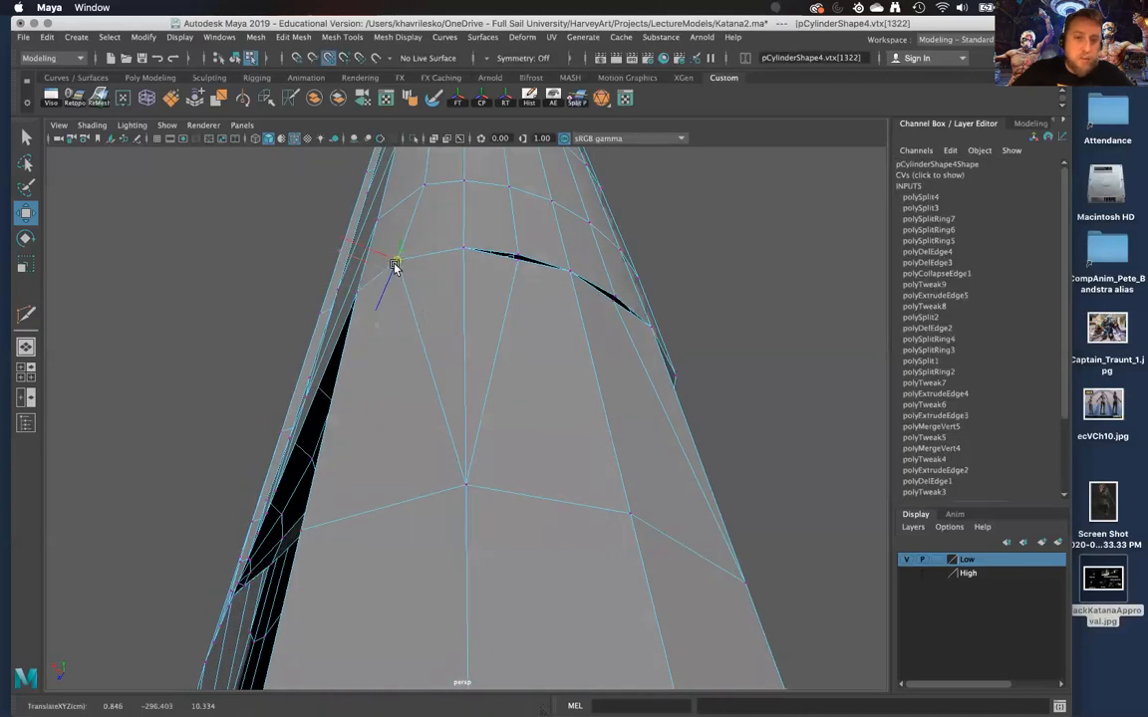
left_click_drag(551, 289, 511, 256, "alt")
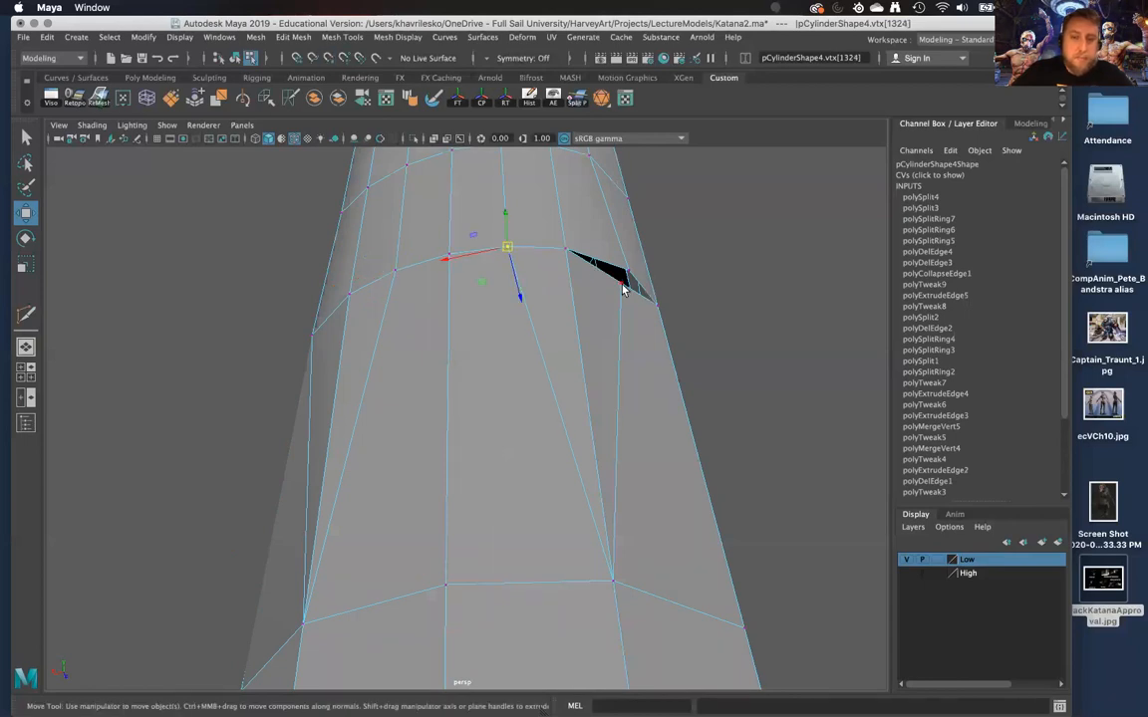
left_click_drag(603, 330, 576, 341, "alt")
Select all the overlapping vertices along the spine seam, merge them, and deselect the mesh
left_click_drag(476, 408, 446, 411)
left_click_drag(445, 412, 494, 407, "alt")
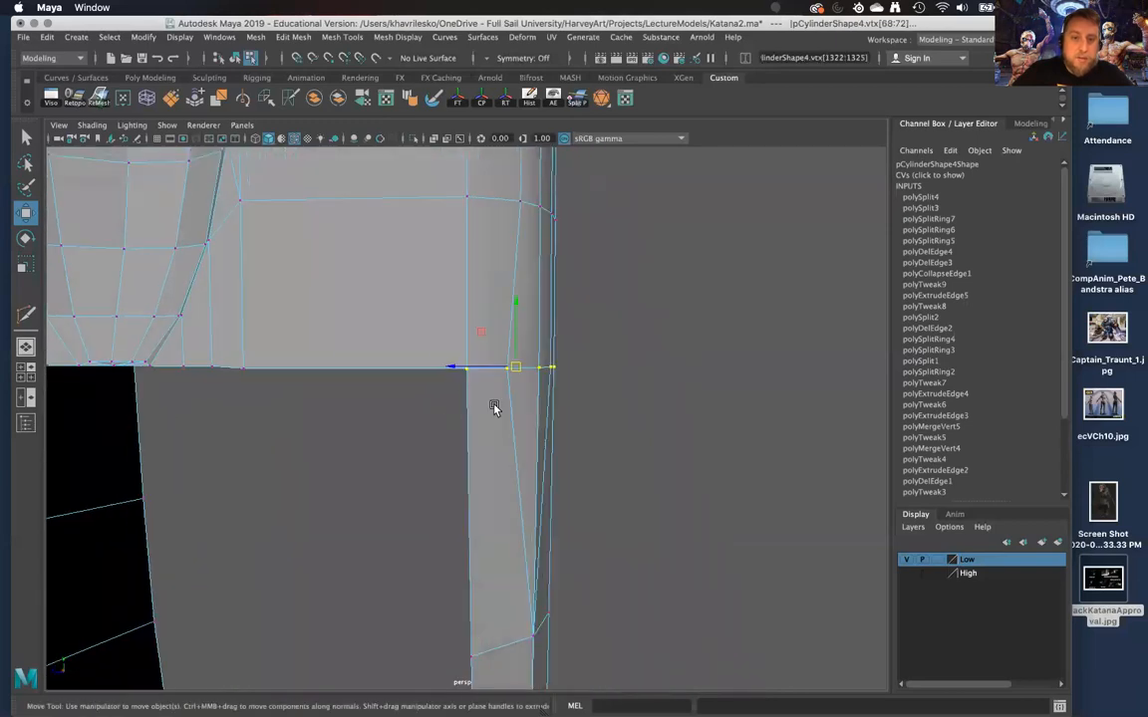
right_click_drag(494, 405, 494, 328, "shift")
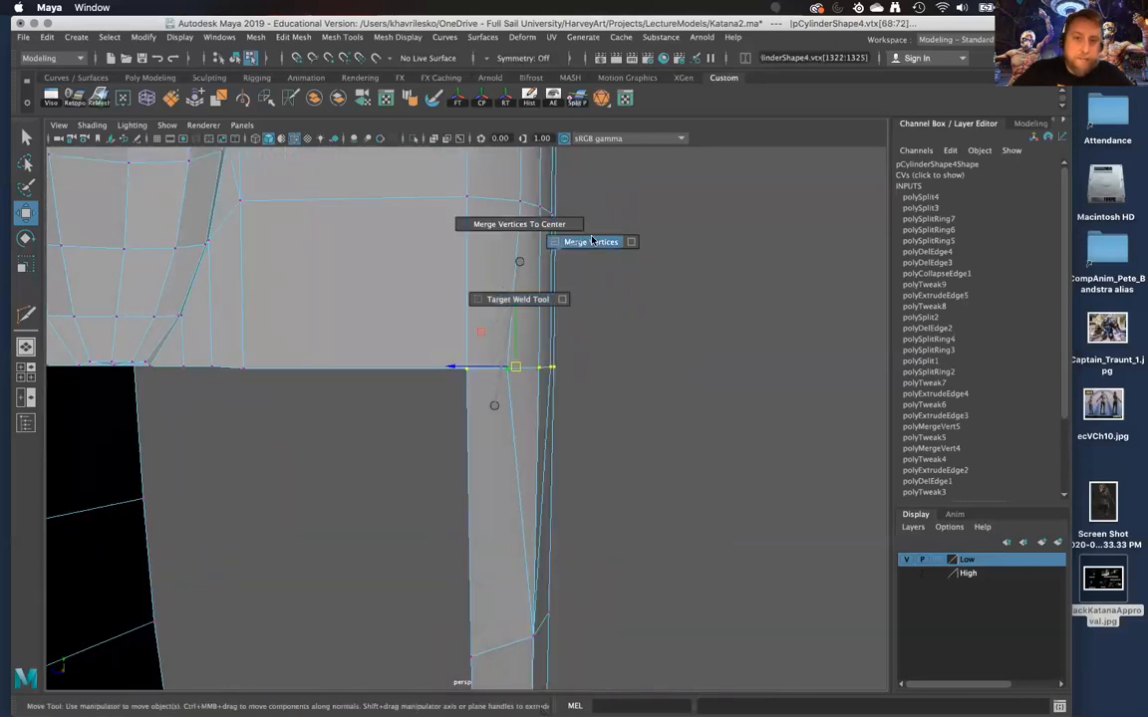
right_click_drag(591, 241, 593, 242, "shift")
left_click_drag(647, 422, 476, 376, "alt")
right_click_drag(477, 326, 506, 308)
left_click(669, 416)
Cut an edge from the outer end of the strip's first cross loop to the seam vertex beside the spine corner
scroll(657, 416, "down", 5)
left_click_drag(656, 417, 646, 445, "alt")
middle_click_drag(646, 445, 639, 431, "alt")
left_click_drag(639, 432, 418, 488, "alt")
scroll(521, 489, "up", 3)
mouse_move(412, 375)
right_mouse_down("shift")
mouse_move(349, 375)
mouse_move(409, 377)
right_mouse_up("shift")
right_click_drag(448, 319, 479, 309)
right_click_drag(417, 358, 347, 365, "shift")
right_click_drag(389, 399, 389, 401, "shift")
left_click(367, 458)
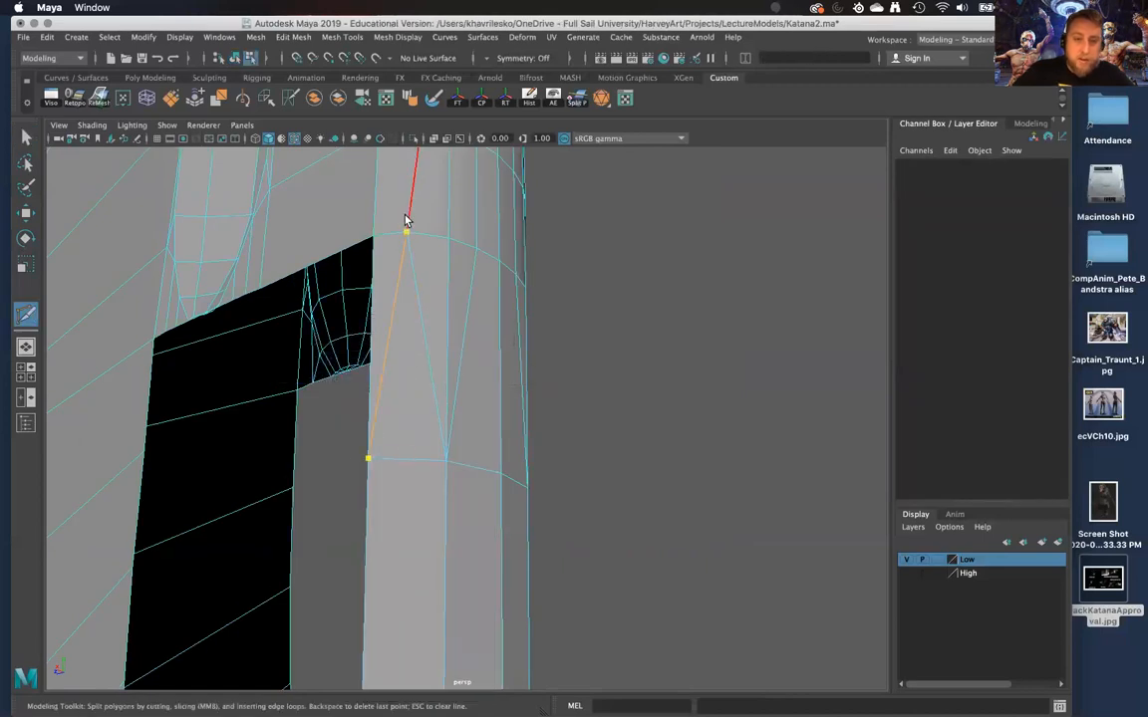
left_click_drag(453, 296, 495, 496, "alt")
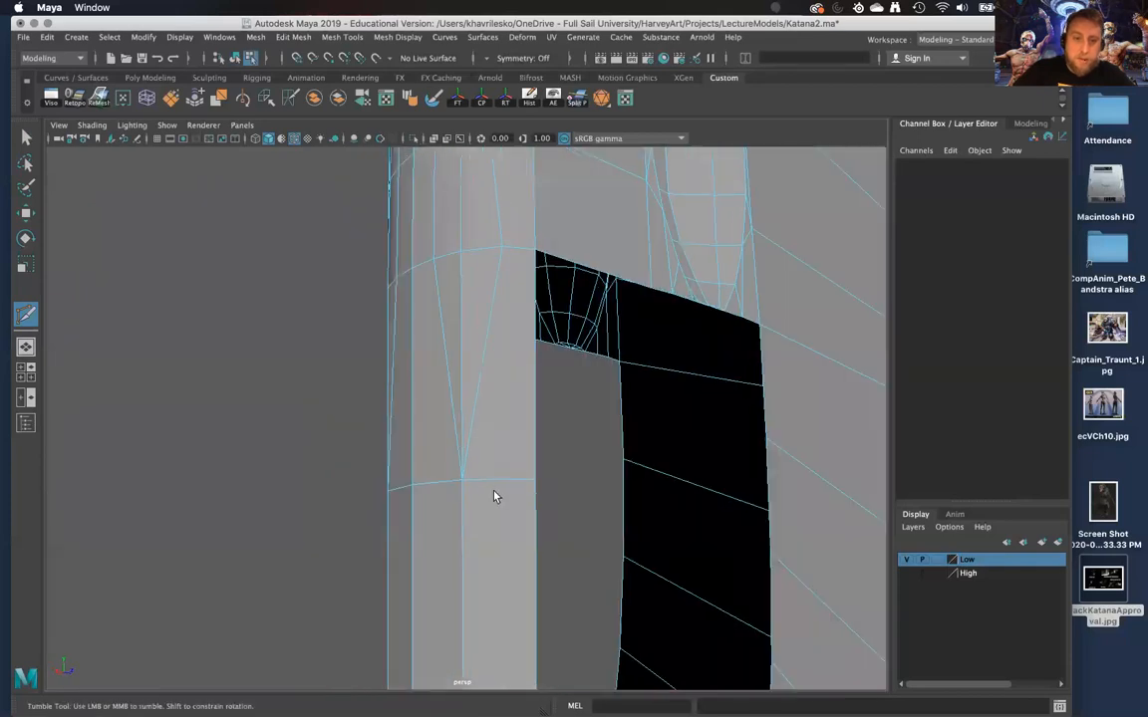
Cut the matching edge on the strip's opposite side, from the cross loop's outer end to the seam vertex
left_click(535, 479)
left_click(503, 246)
left_click_drag(516, 222, 551, 381, "alt")
key("w")
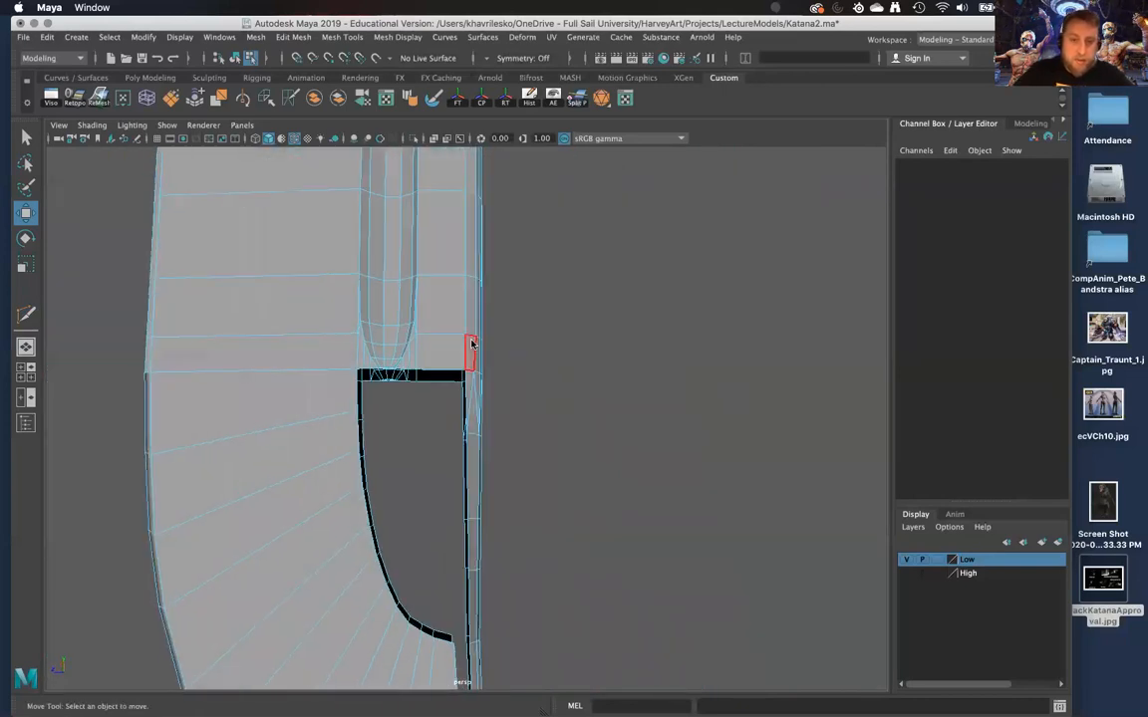
right_click_drag(510, 306, 539, 308)
Try to collapse alternate edges along both curved borders of the opening near the blade tip
left_click_drag(559, 371, 269, 369, "alt")
right_click_drag(269, 369, 459, 456, "alt")
middle_click_drag(459, 457, 476, 400, "alt")
right_click_drag(431, 504, 449, 291)
left_click(444, 445)
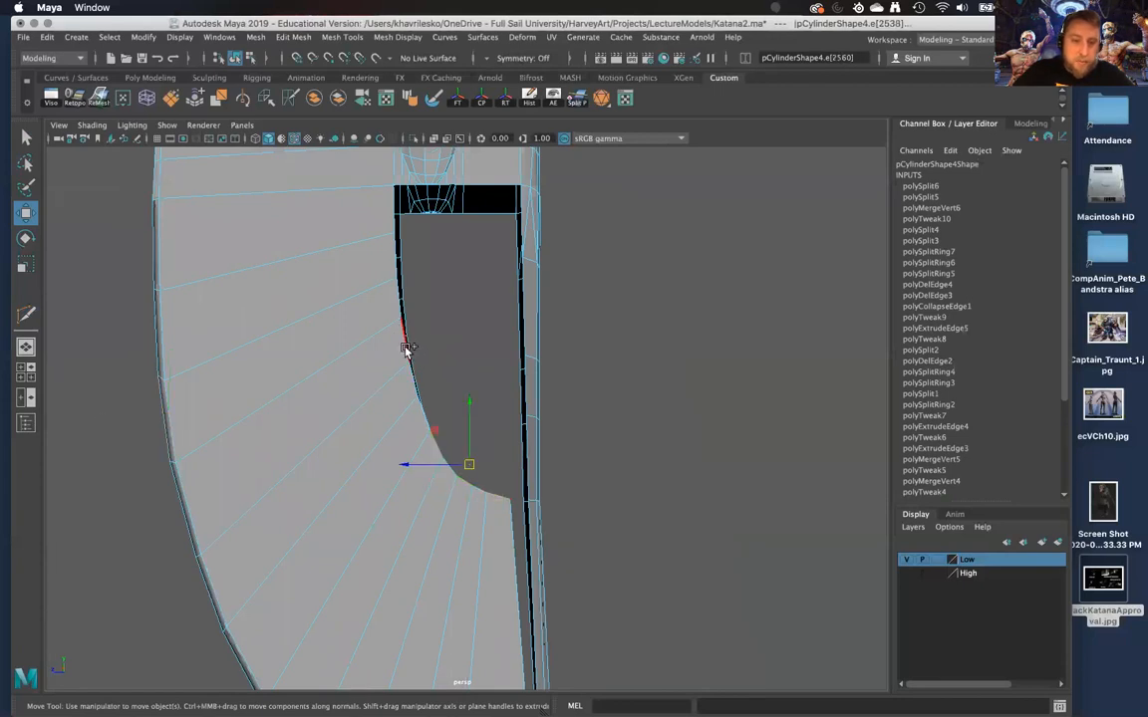
left_click_drag(407, 372, 386, 379, "alt")
left_click(394, 392, "shift")
left_click_drag(376, 463, 392, 456, "alt")
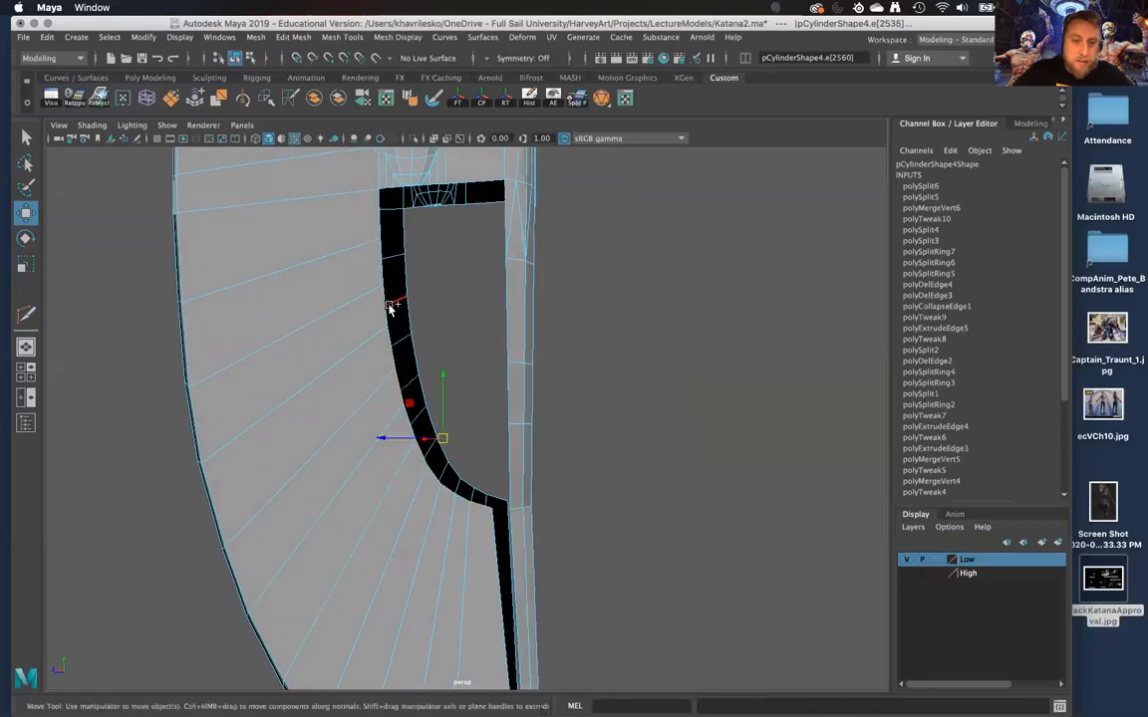
left_click(389, 329, "shift")
left_click_drag(417, 367, 523, 501, "alt")
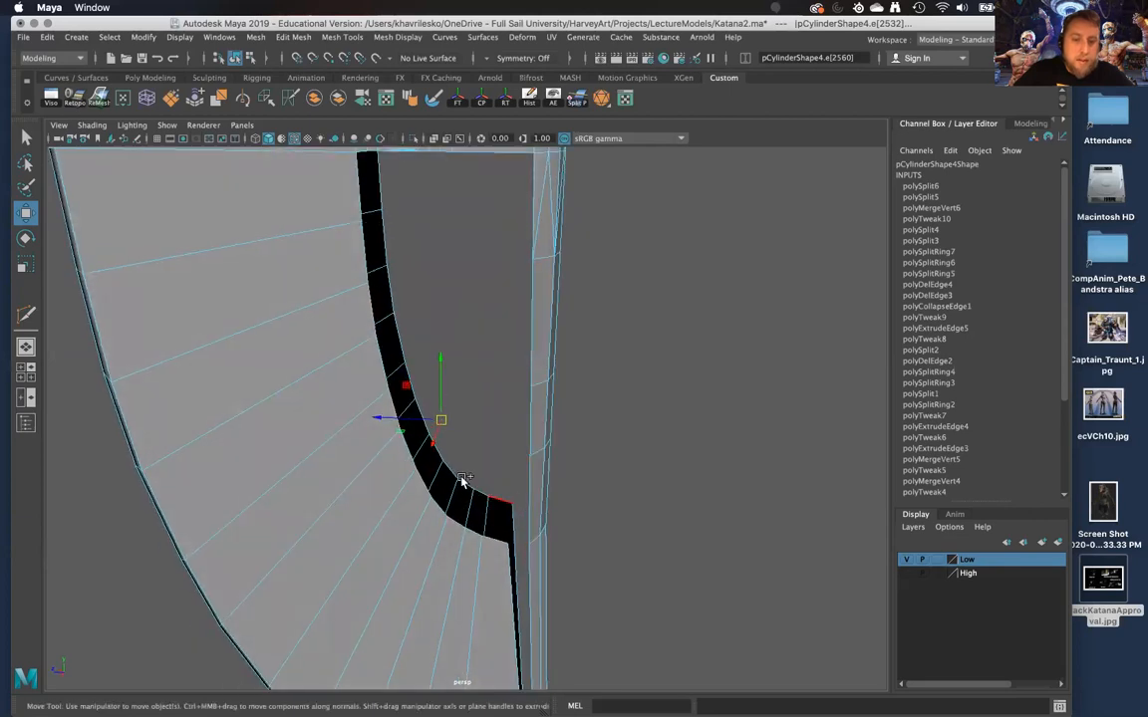
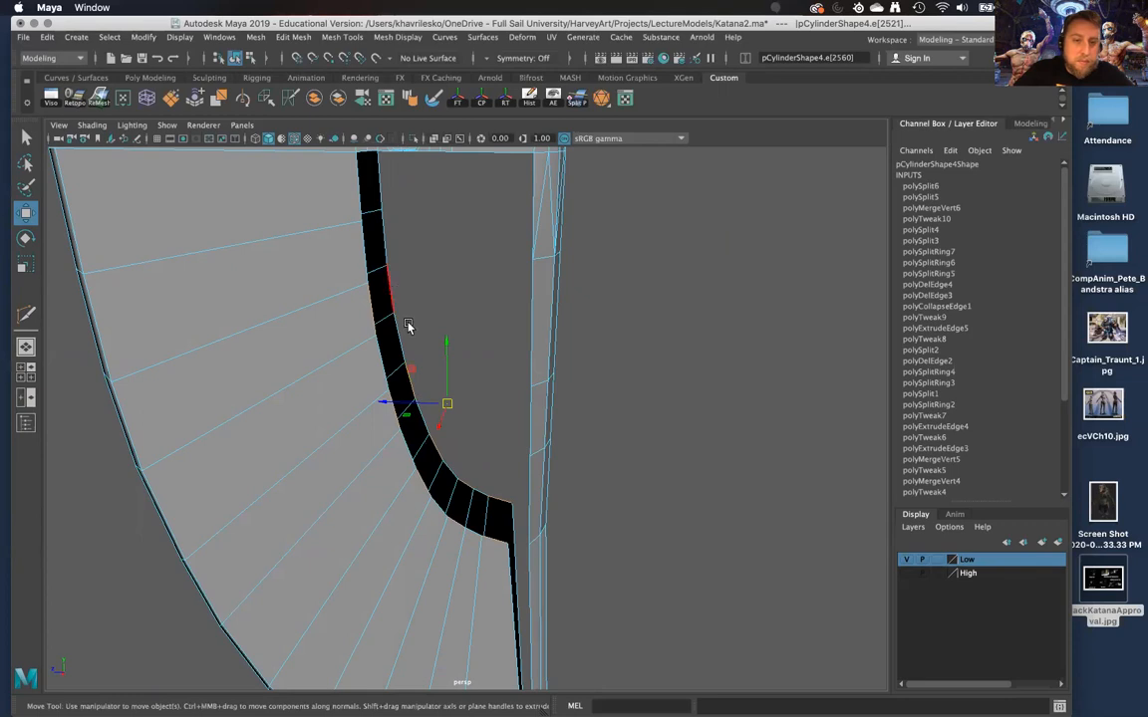
left_click_drag(409, 325, 391, 305, "alt")
right_click_drag(391, 307, 451, 257, "shift")
right_click_drag(520, 399, 518, 394, "shift")
left_click_drag(518, 395, 390, 461, "alt")
Insert an edge loop lengthwise through the middle of the blade face, following the curve around the tip
left_click(480, 327)
left_click(389, 386)
right_click_drag(351, 331, 398, 421)
left_click_drag(399, 421, 374, 379, "alt")
right_click_drag(396, 368, 310, 386, "shift")
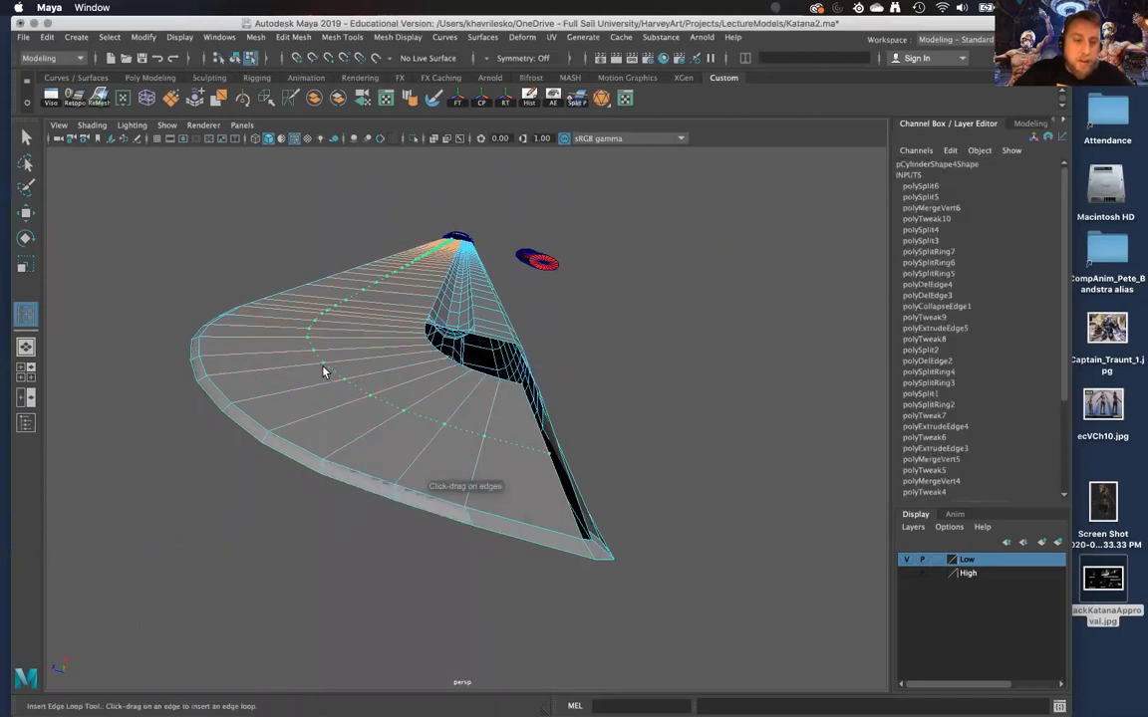
left_click(329, 383)
Insert a matching lengthwise edge loop through the middle of the blade's opposite face
left_click_drag(333, 392, 182, 427, "alt")
middle_click_drag(344, 484, 370, 389, "alt")
left_click_drag(370, 389, 387, 442, "alt")
left_click(436, 506)
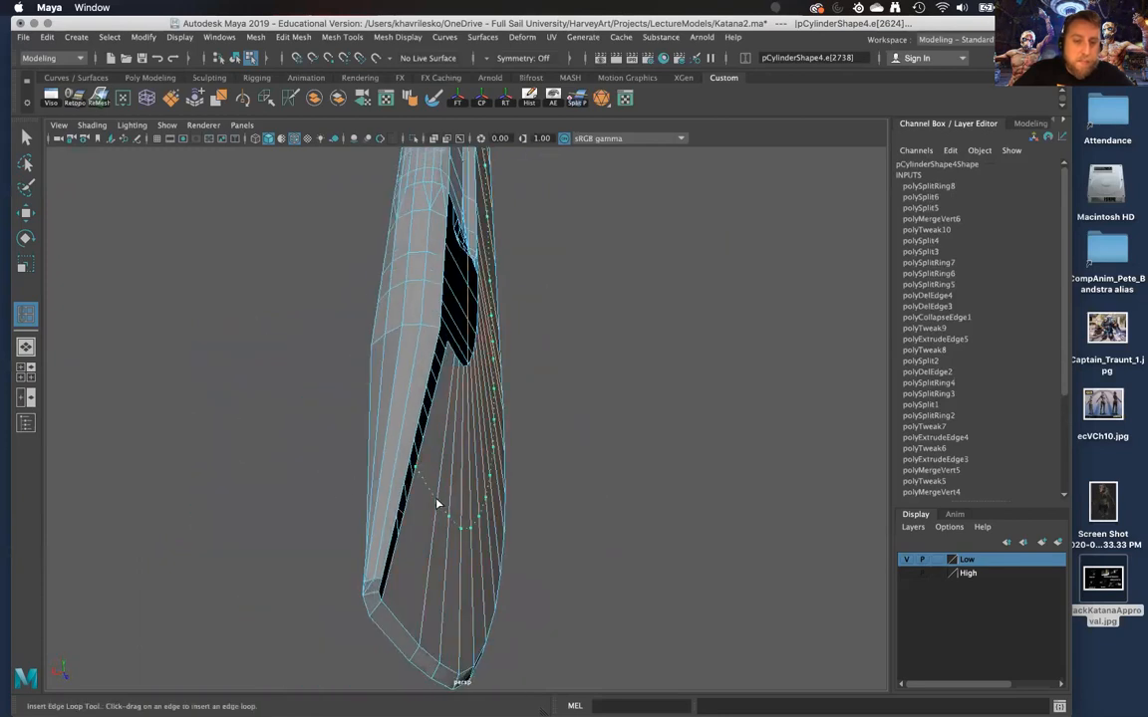
left_click_drag(436, 505, 569, 451, "alt")
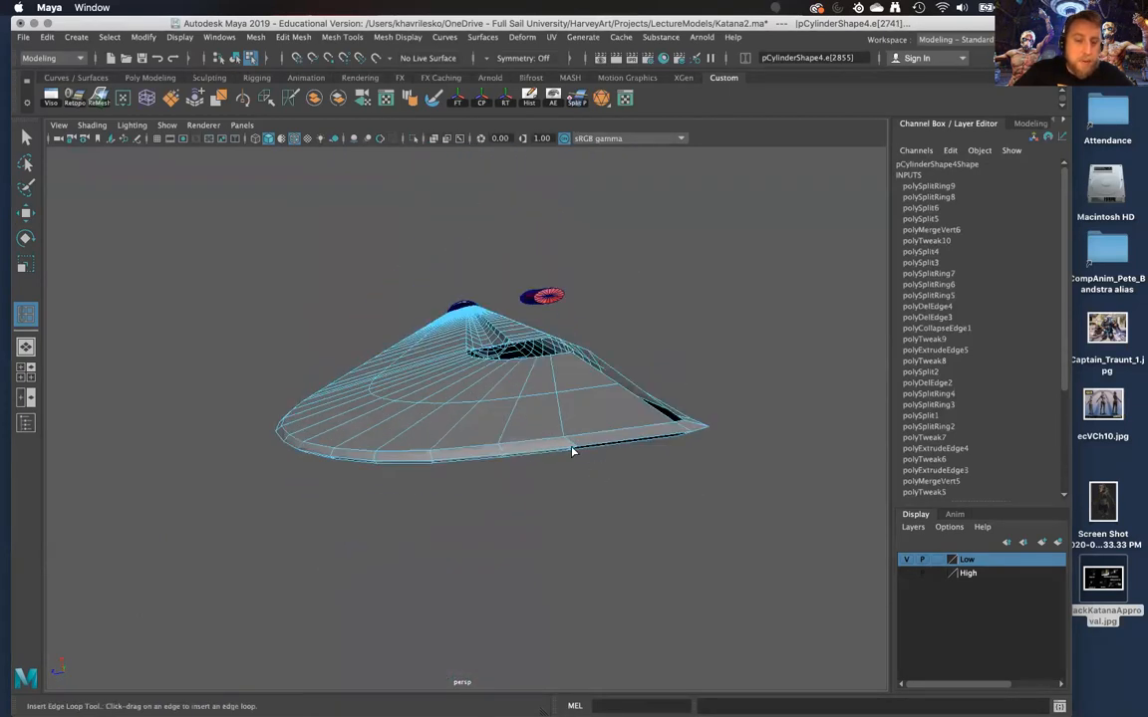
Select both lengthwise face loops, scale them across the blade's thickness, and deselect the mesh
key("w")
left_click_drag(538, 398, 518, 416, "alt")
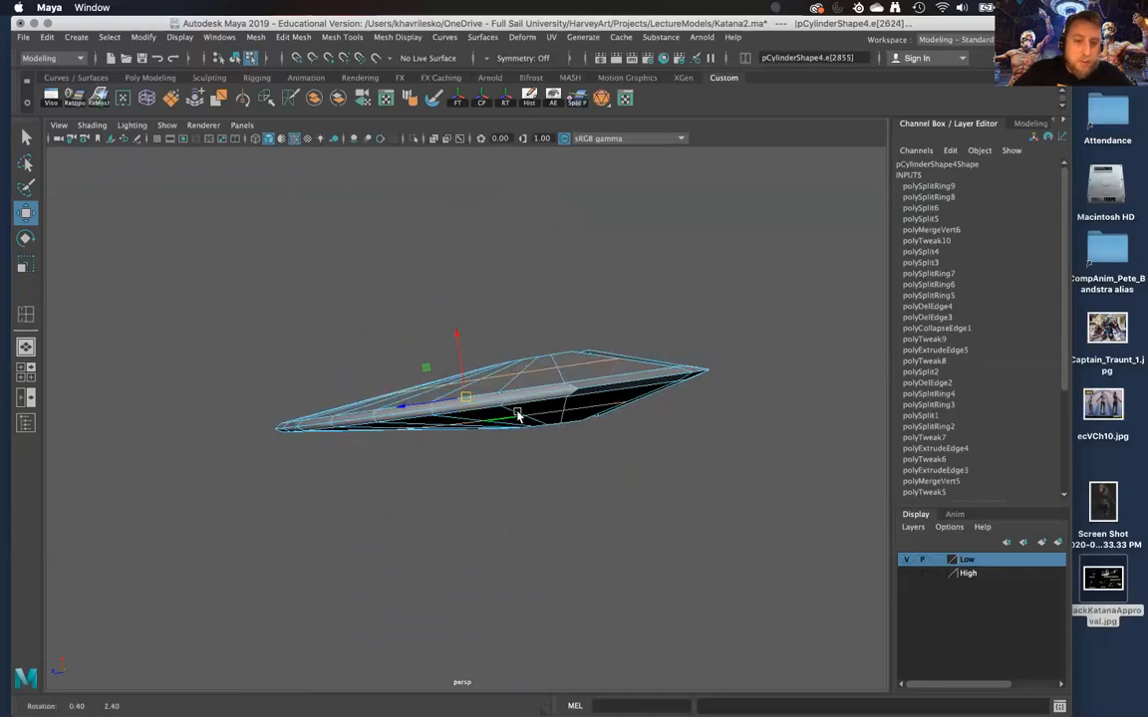
key("r")
left_click_drag(456, 339, 474, 350, "alt")
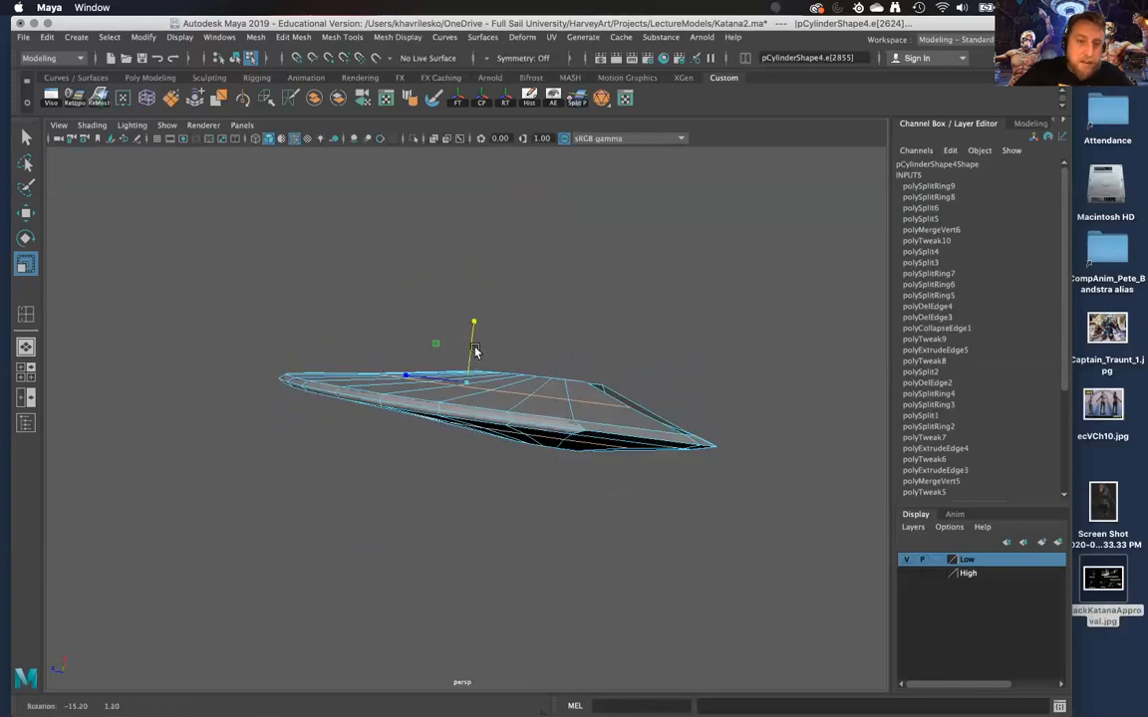
left_click_drag(397, 393, 447, 343, "alt")
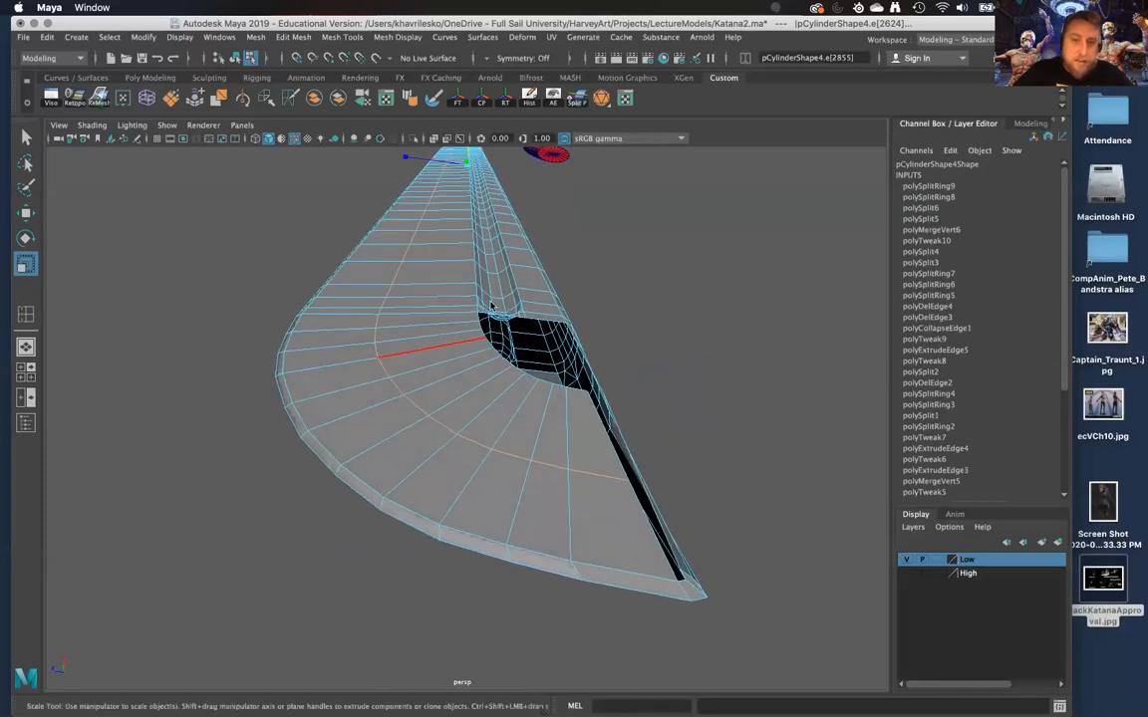
right_click_drag(445, 326, 516, 307)
left_click(664, 351)
left_click_drag(670, 367, 675, 378, "alt")
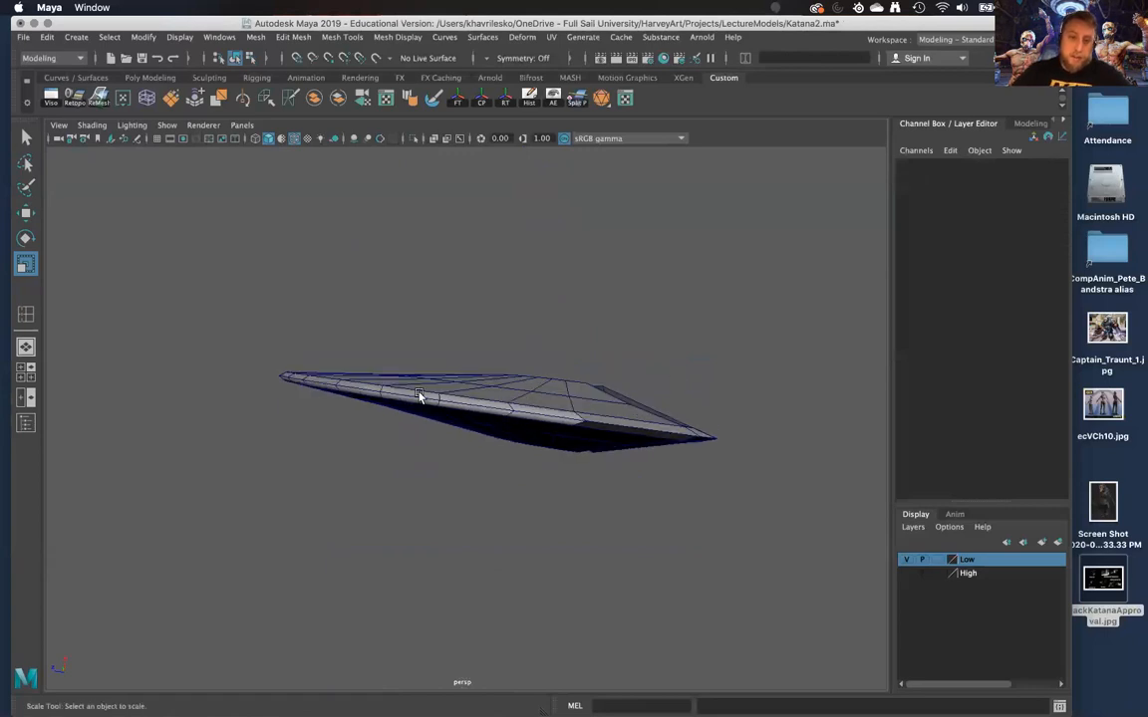
Examine the blade faces and the curved opening near the tip from several angles
left_click_drag(507, 370, 538, 507, "alt")
middle_click_drag(538, 507, 527, 419, "alt")
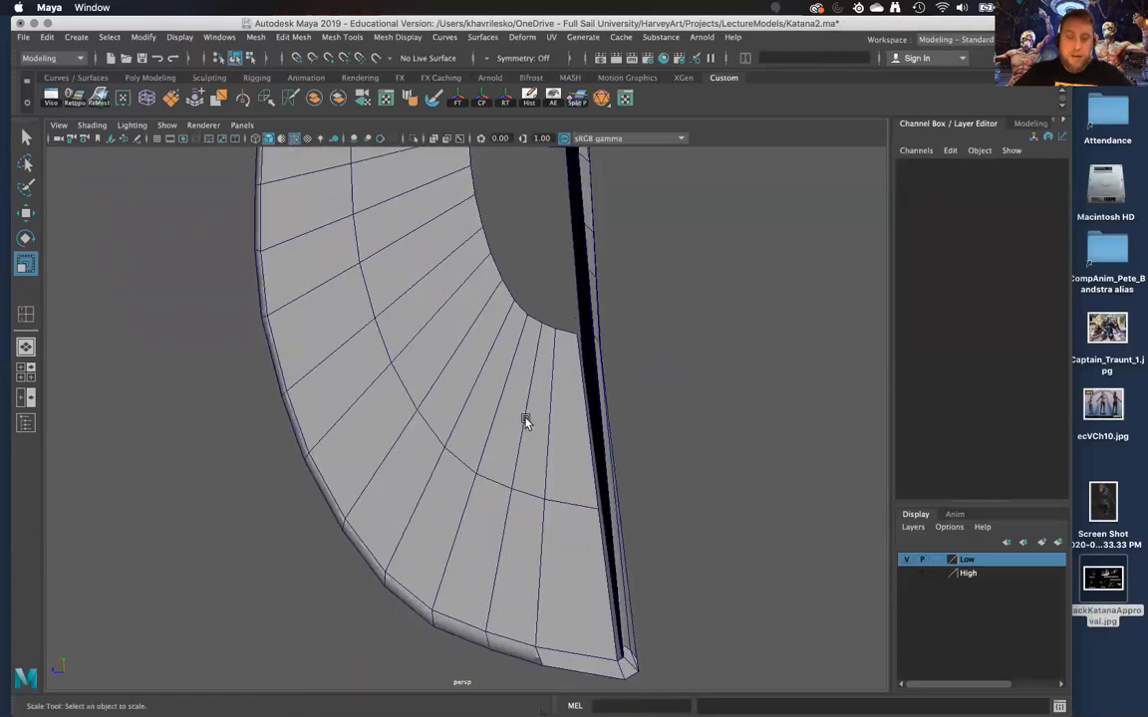
right_click_drag(527, 420, 518, 365, "alt")
middle_click_drag(518, 364, 495, 514, "alt")
right_click_drag(481, 323, 472, 516, "alt")
left_click_drag(472, 516, 414, 346, "alt")
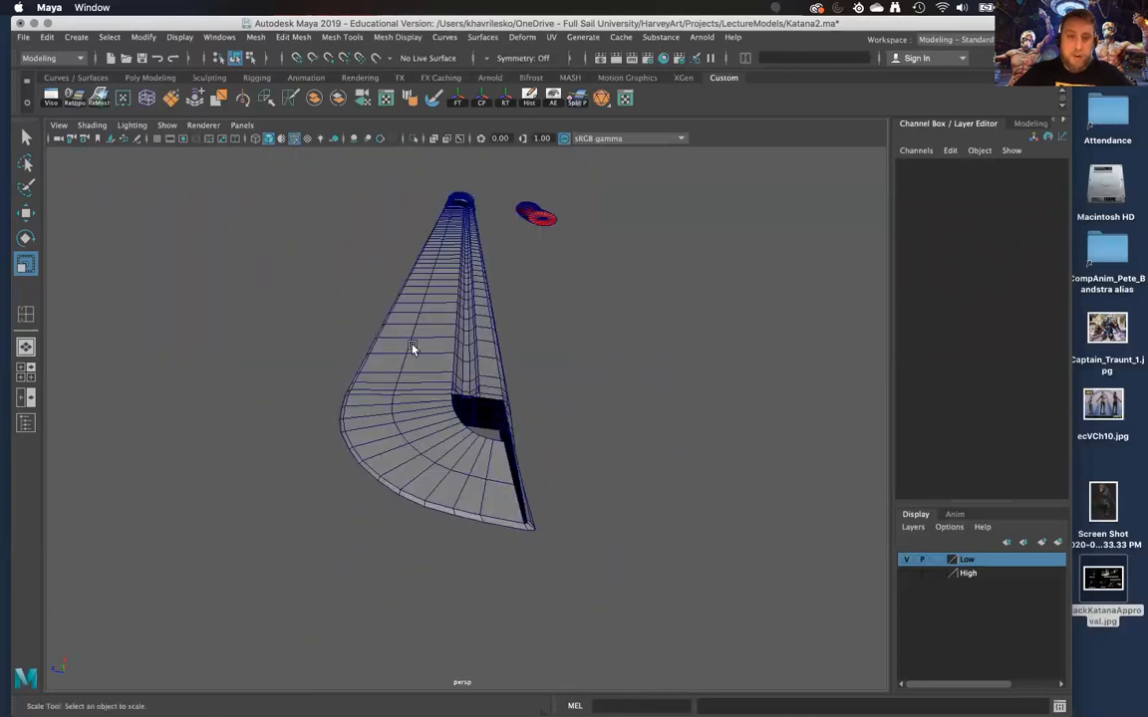
left_click_drag(453, 414, 441, 435, "alt")
right_click_drag(440, 436, 499, 445, "alt")
left_click_drag(499, 445, 476, 418, "alt")
right_click_drag(476, 418, 507, 481, "alt")
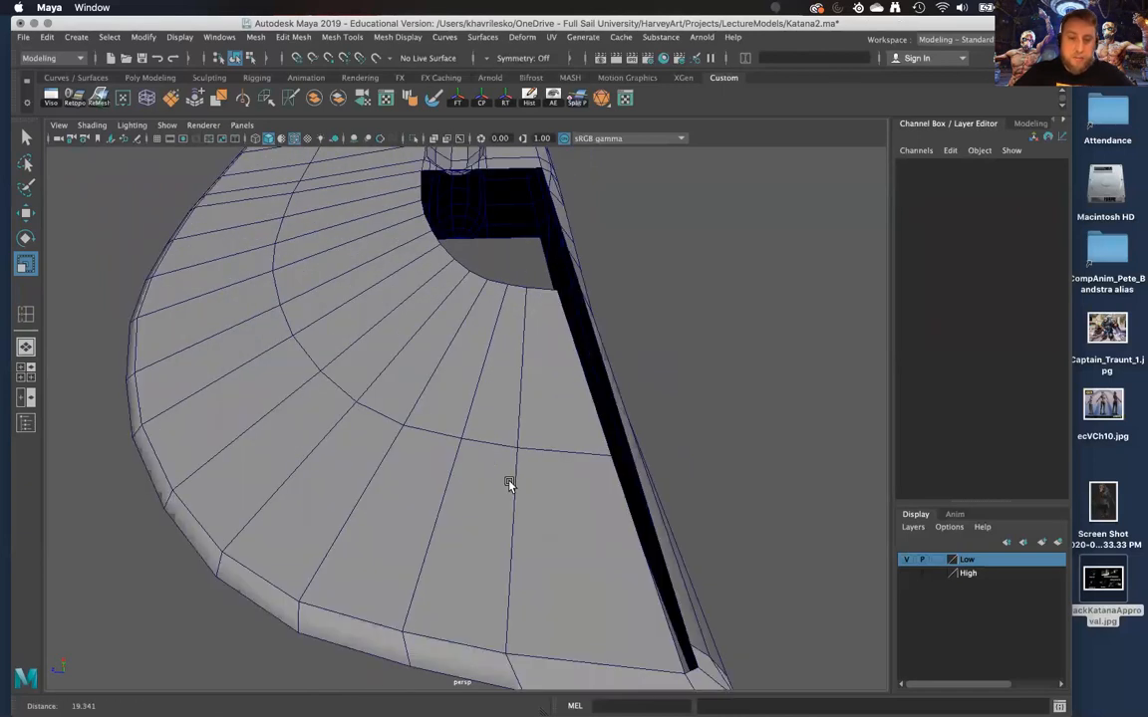
Select alternate edges on both curved borders at the opening's tip end and collapse them
left_click_drag(508, 482, 519, 532, "alt")
right_click_drag(519, 532, 499, 405, "alt")
middle_click_drag(499, 404, 468, 358, "alt")
right_click_drag(468, 358, 502, 395, "alt")
right_click_drag(510, 328, 510, 309)
left_click(515, 382)
left_click_drag(495, 389, 453, 472, "alt")
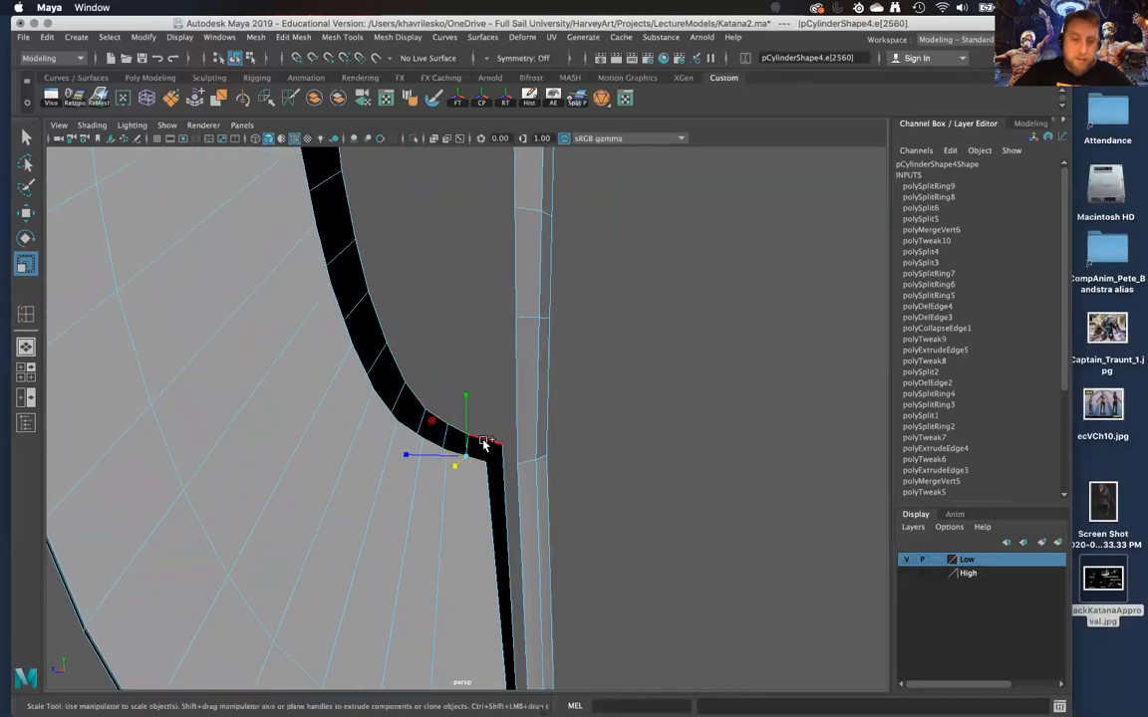
right_click_drag(475, 449, 572, 464, "shift")
Collapse the next matching pairs of border edges at the tip end of the curved opening on both faces
left_click_drag(565, 412, 735, 404, "alt")
left_click(471, 466)
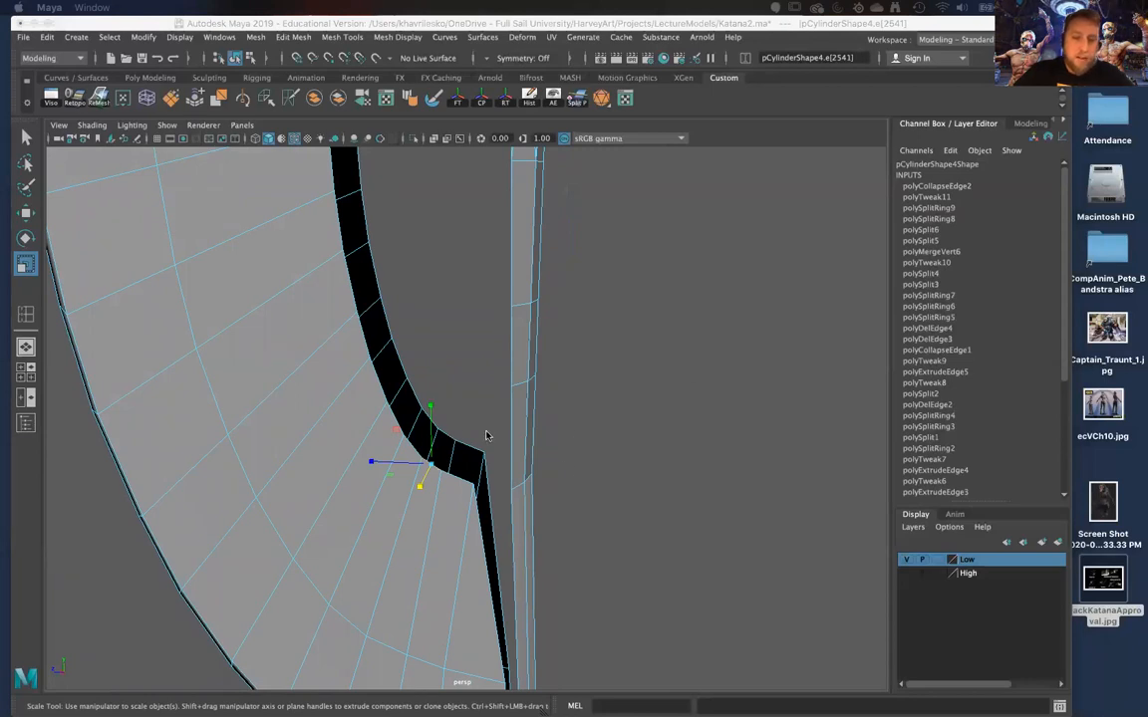
left_click(445, 439)
left_click(445, 466)
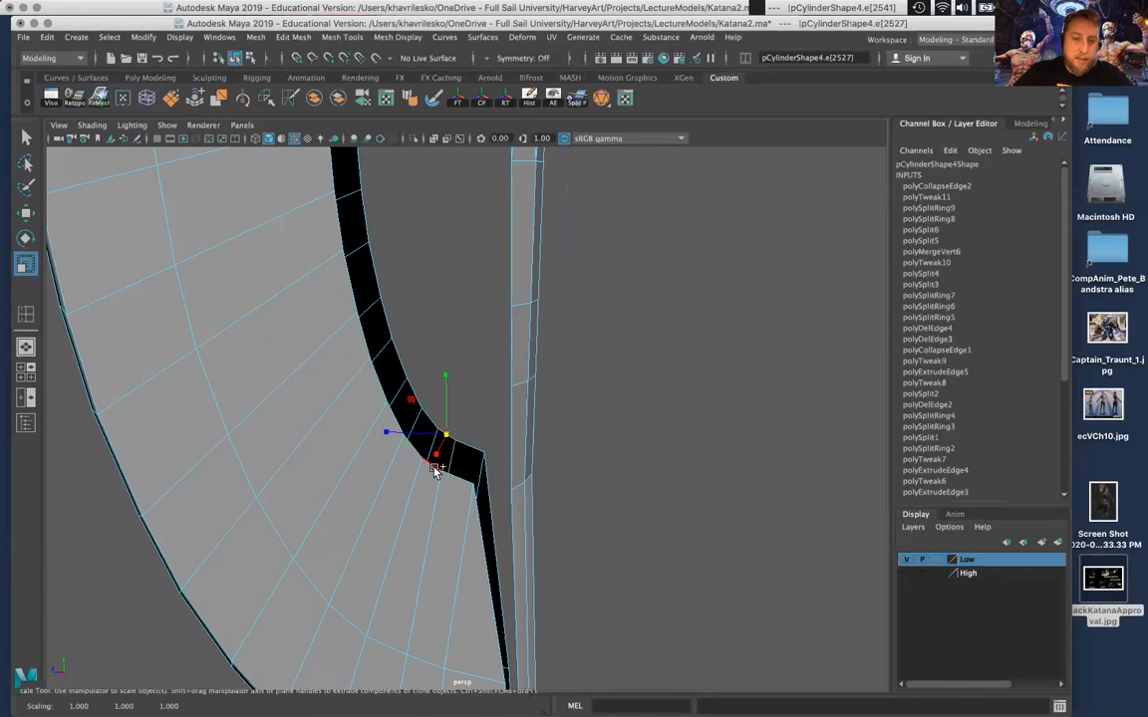
left_click(435, 472, "shift")
right_click_drag(439, 460, 510, 395, "shift")
Collapse further alternate border edge pairs along the opening's curve, working away from the tip on both faces
left_click(402, 408)
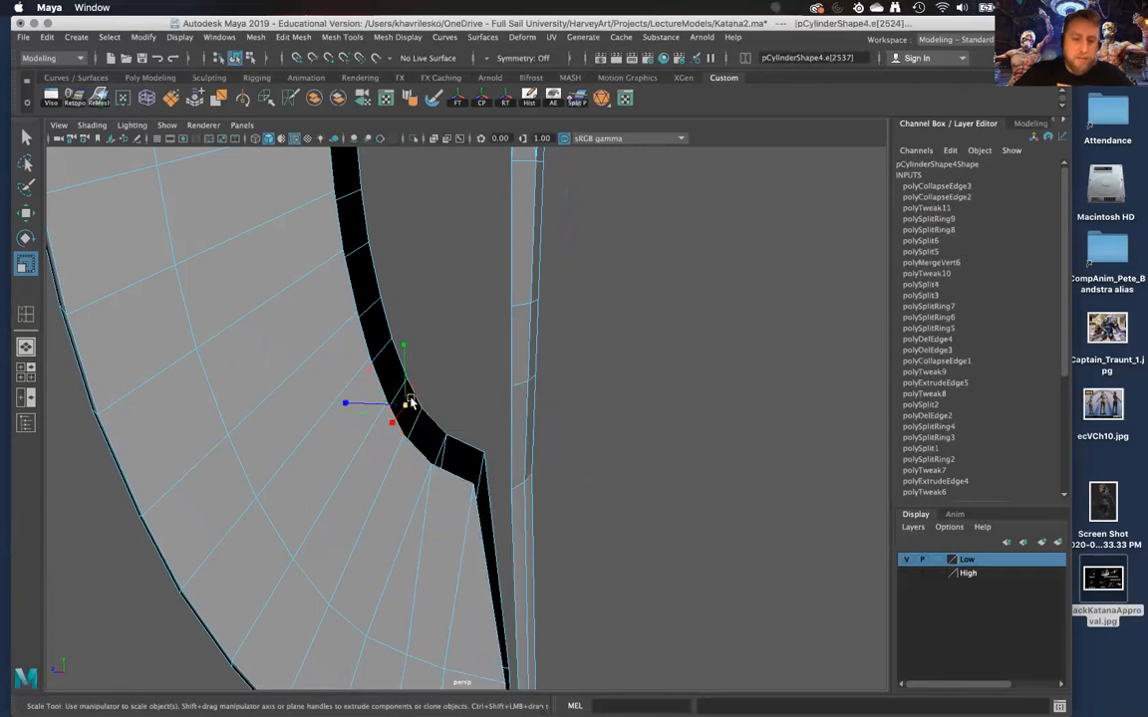
key("g")
left_click_drag(360, 339, 405, 311)
left_click_drag(411, 299, 393, 313)
left_click_drag(386, 396, 395, 354, "alt")
key("g")
key("g")
Select vertices along the opening's simplified curved border and adjust their position, undoing the last change
middle_click_drag(394, 354, 389, 322, "alt")
right_click_drag(389, 322, 407, 345, "alt")
left_click_drag(406, 345, 450, 333, "alt")
left_click(440, 334)
key("w")
right_click_drag(438, 328, 394, 325)
left_click_drag(425, 281, 458, 312)
left_click_drag(457, 313, 408, 342, "alt")
mouse_move(409, 342)
left_mouse_down("alt")
mouse_move(431, 337)
mouse_move(403, 332)
mouse_move(444, 318)
mouse_move(397, 336)
left_mouse_up("alt")
left_click(406, 334)
key("super+z")
Select the facing border edges along the narrow gap between the blade face and the spine near the tip
left_click_drag(445, 360, 440, 361, "alt")
mouse_move(425, 327)
right_mouse_down()
mouse_move(426, 359)
mouse_move(428, 304)
right_mouse_up()
left_click(438, 366)
left_click_drag(464, 382, 444, 433, "alt")
left_click_drag(499, 474, 392, 478, "alt")
left_click(402, 466, "shift")
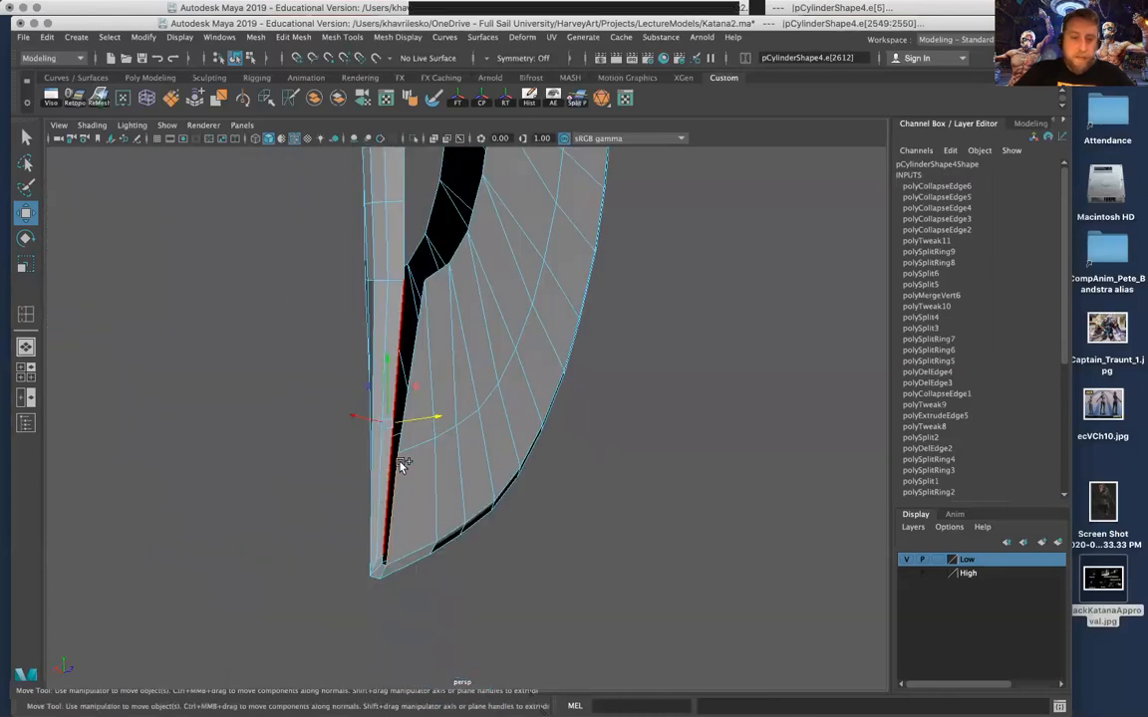
Insert a crosswise edge loop on the spine strip, lined up with the end of the face's middle loop near the tip
left_click_drag(408, 422, 538, 398, "alt")
right_click_drag(444, 326, 515, 312)
right_click_drag(438, 327, 508, 306)
right_click_drag(463, 356, 385, 372, "shift")
left_click_drag(467, 436, 484, 448)
left_click_drag(484, 447, 459, 440, "alt")
key("w")
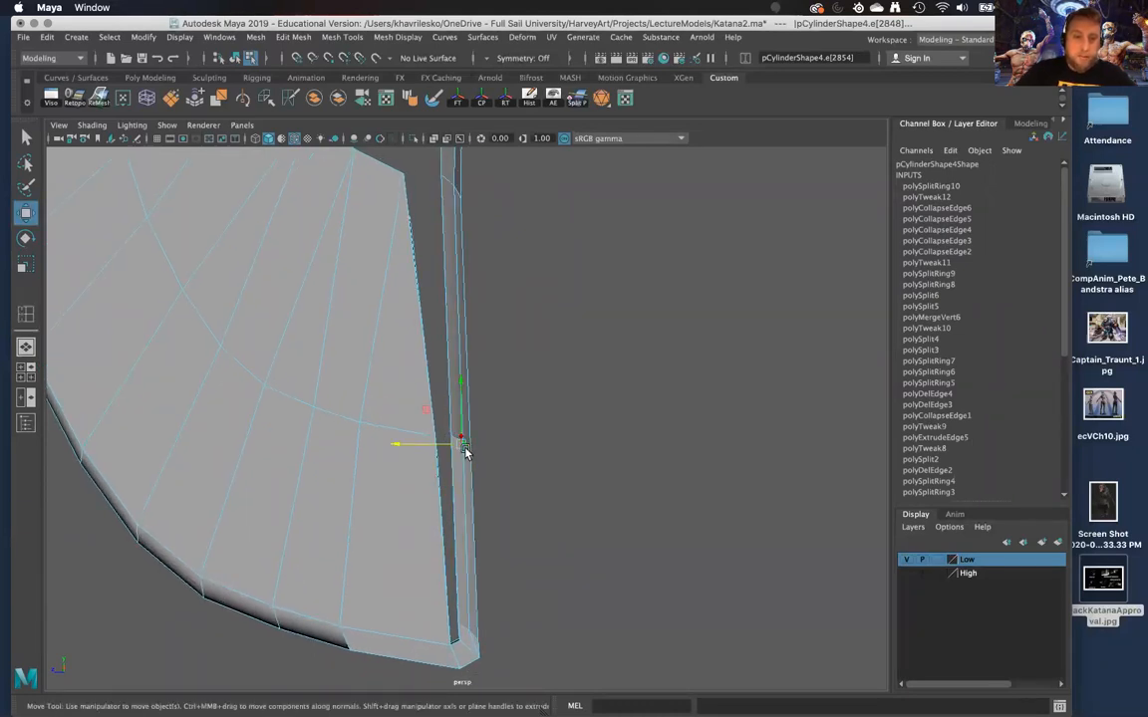
right_click_drag(403, 448, 427, 444, "alt")
scroll(428, 443, "up", 6)
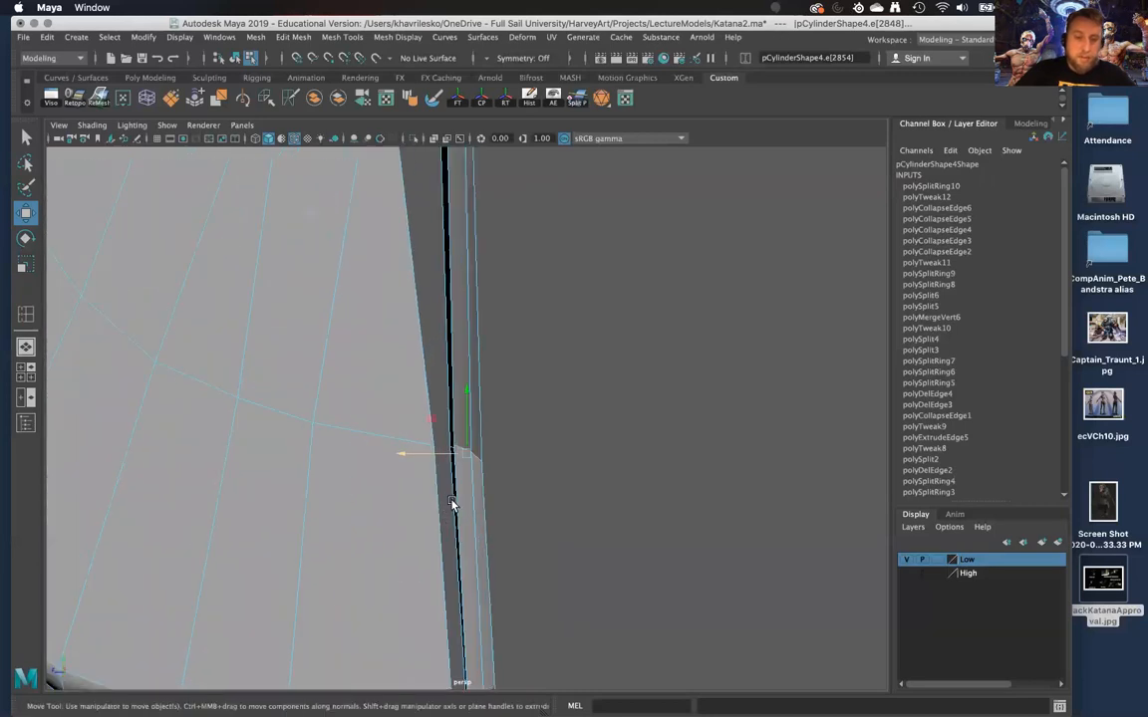
Select the facing edges of the narrow gap between face and spine on both sides of the new loop
right_click_drag(400, 326, 400, 363)
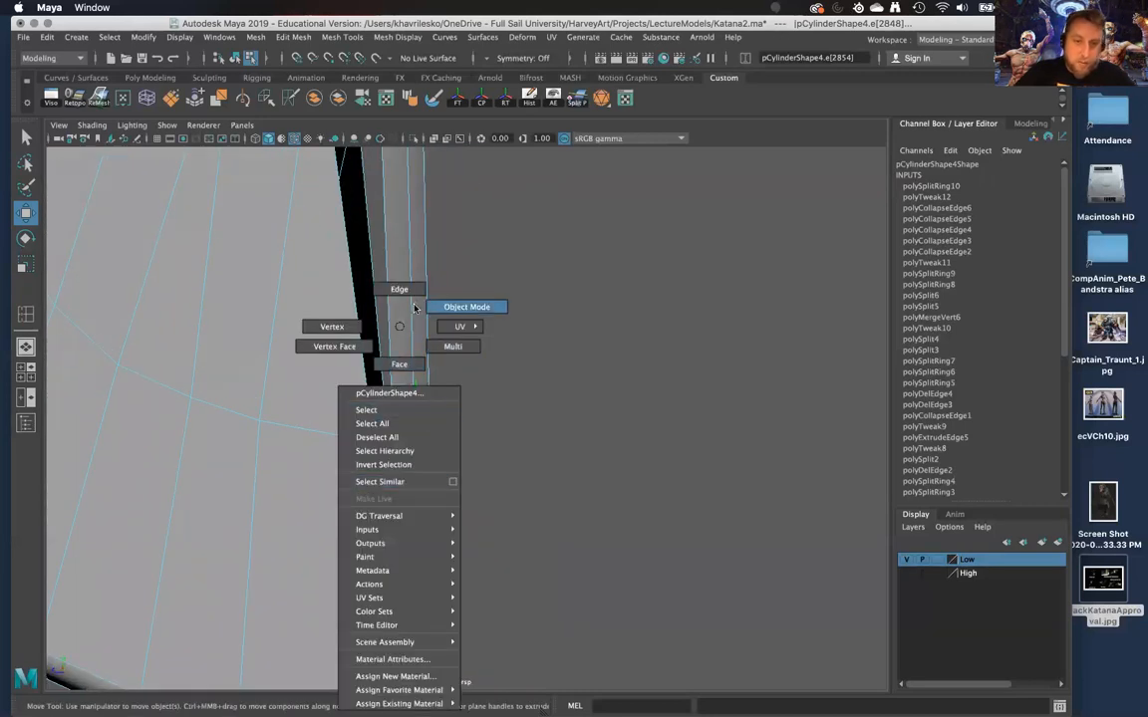
right_click_drag(450, 327, 400, 289)
left_click(390, 495)
left_click(401, 495, "shift")
left_click(374, 423, "shift")
left_click(396, 426, "shift")
Add the gap edges on the opposite face to the selection and try to bridge both gaps together
scroll(391, 378, "down", 5)
left_click_drag(503, 410, 398, 423, "alt")
middle_click_drag(399, 423, 506, 366, "alt")
left_click(398, 436, "shift")
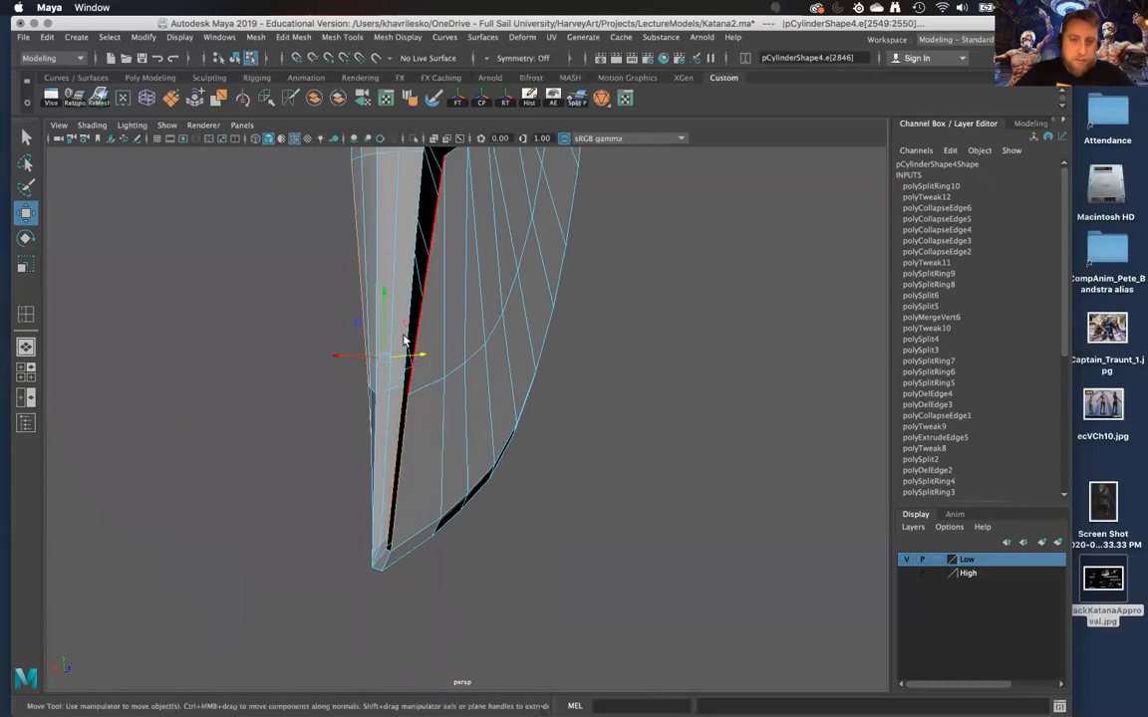
right_click(416, 271, "shift")
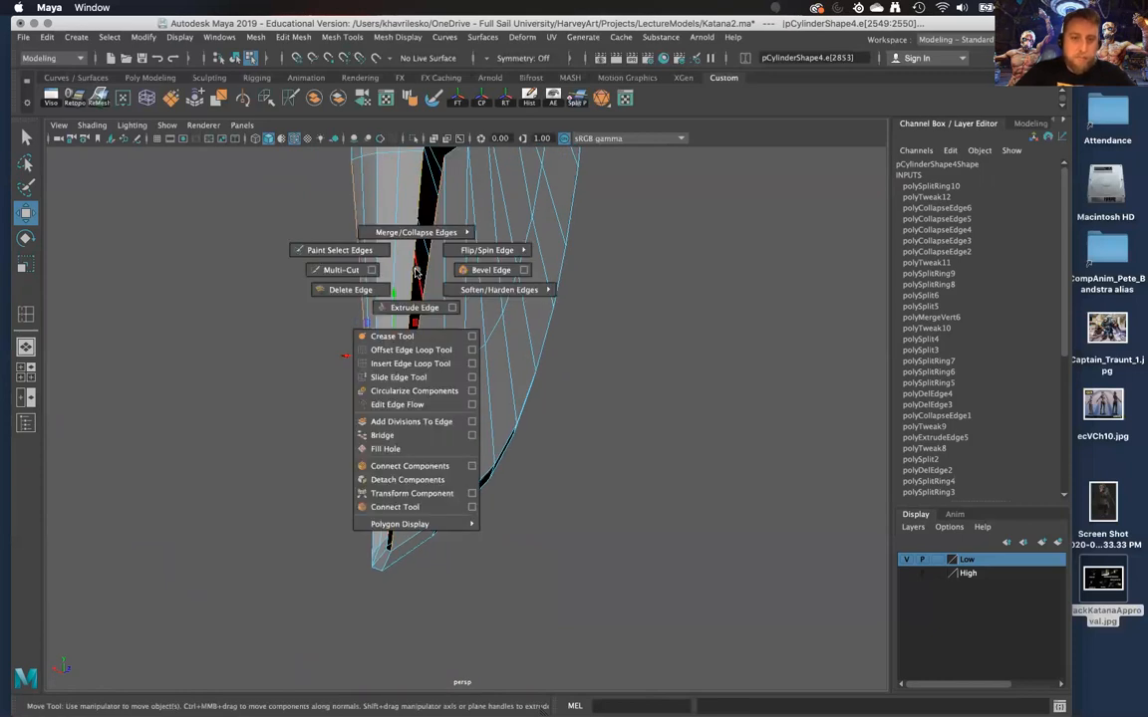
right_click_drag(415, 350, 384, 435)
left_click_drag(384, 435, 556, 374, "alt")
key("z")
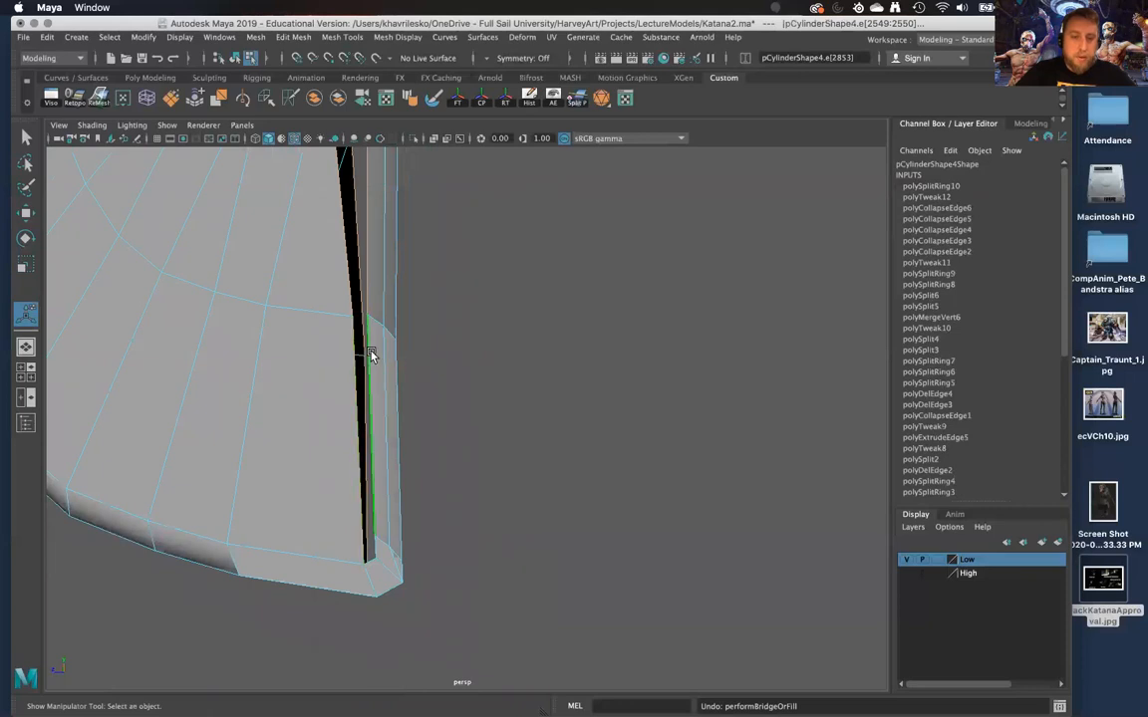
Adjust the edge selection to one face's narrow gap and bridge the face border to the spine
left_click(356, 359)
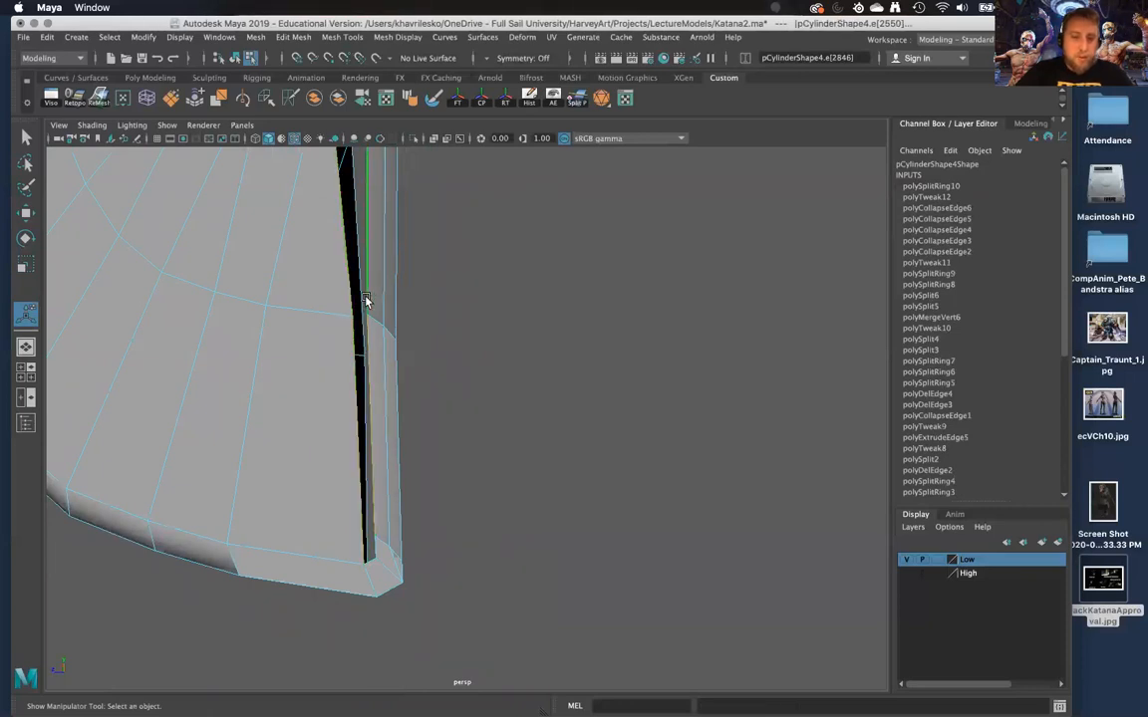
key("g")
mouse_move(461, 326)
left_mouse_down("alt")
mouse_move(440, 329)
mouse_move(468, 333)
left_mouse_up("alt")
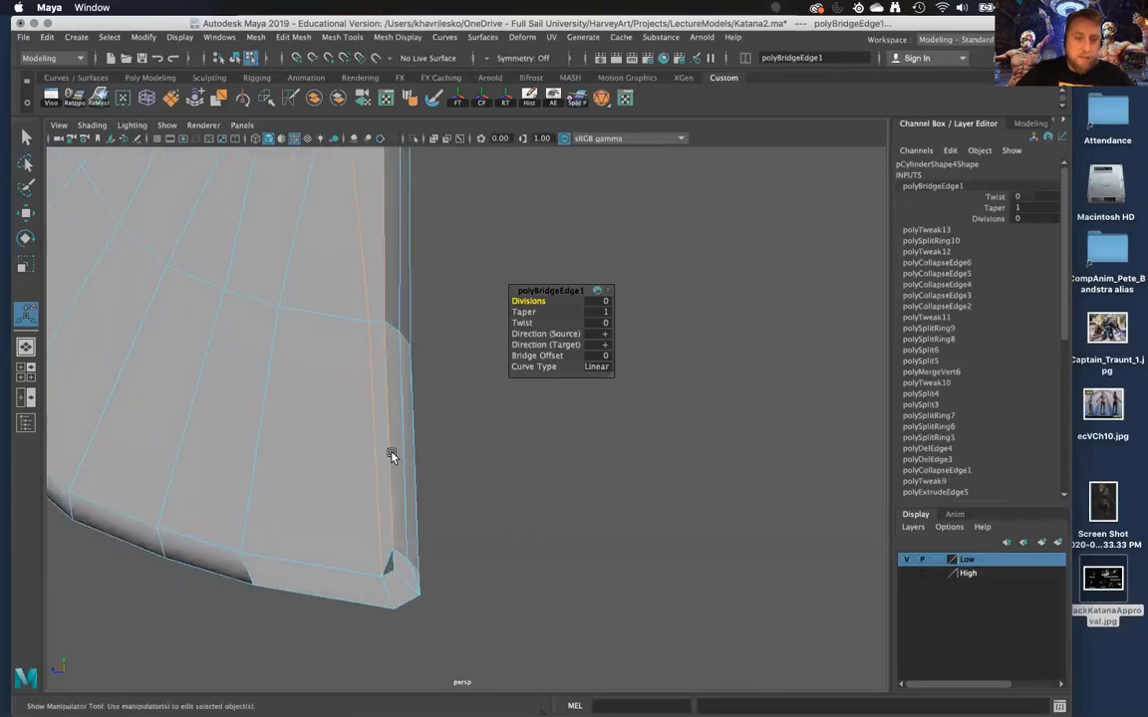
Fill the small triangular hole left between the bridged strip and the blade's tip
left_click(386, 556)
right_click_drag(385, 449, 390, 602, "shift")
right_click_drag(476, 493, 395, 610, "shift")
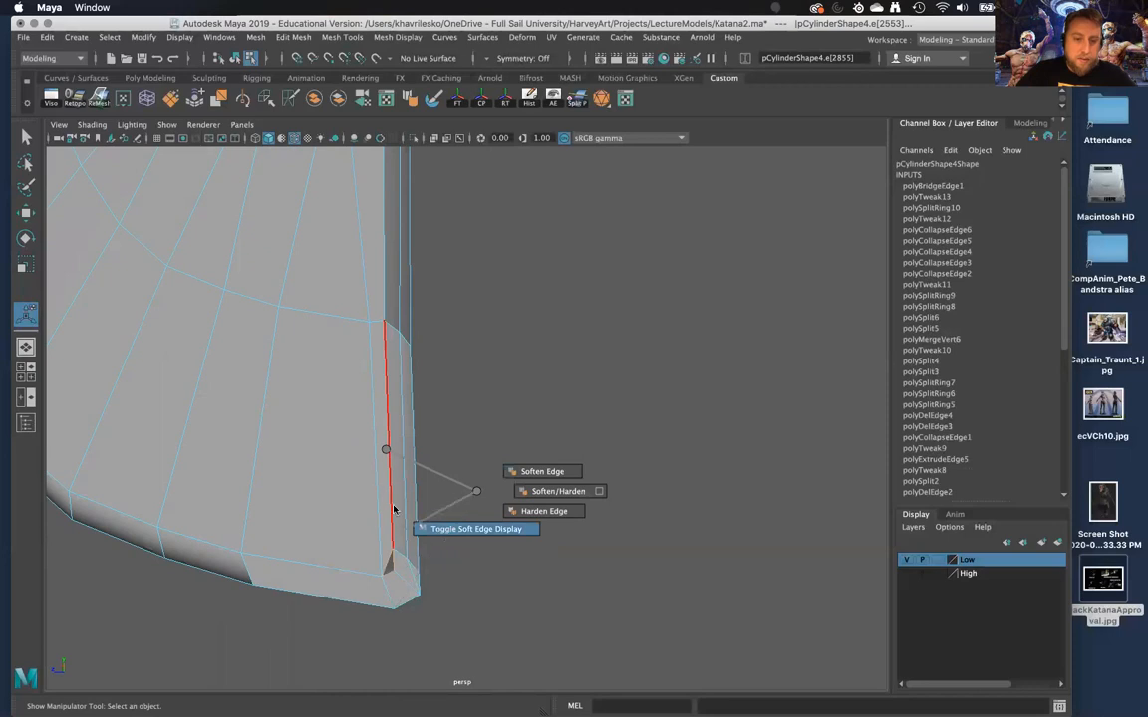
right_click_drag(387, 451, 384, 451, "shift")
right_click_drag(387, 533, 373, 635, "shift")
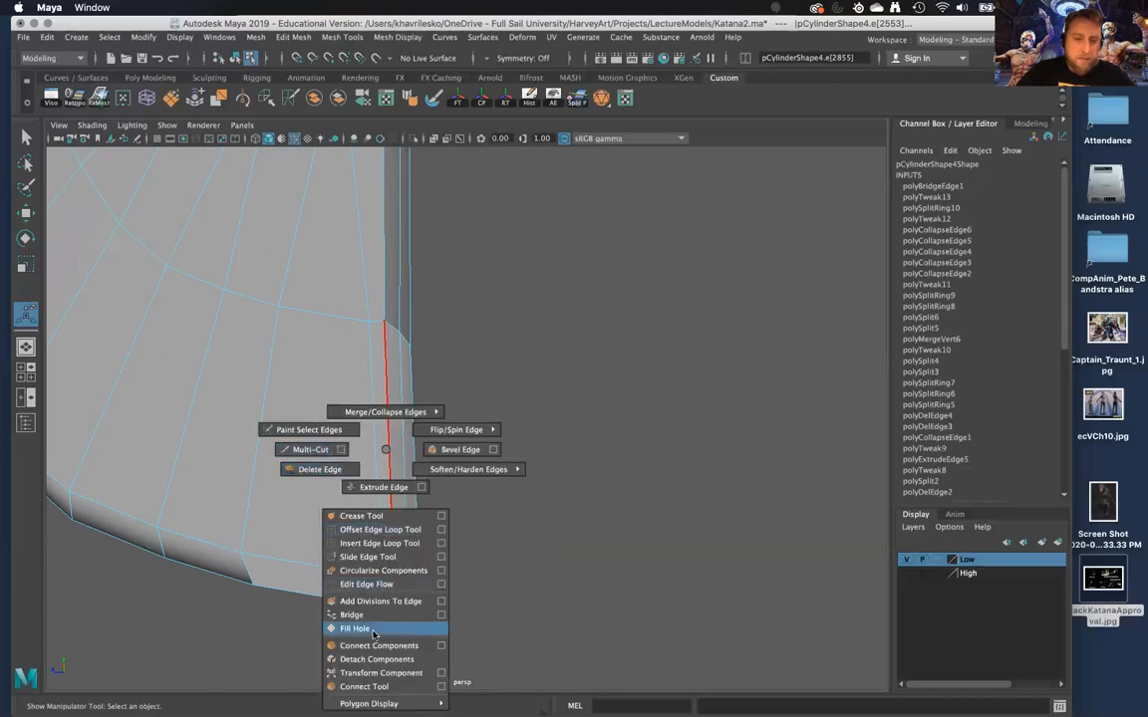
right_click_drag(409, 550, 355, 629, "shift")
Bridge the facing edges of the narrow gap between face and spine on the blade's opposite side
left_click_drag(355, 629, 243, 487, "alt")
right_click_drag(243, 487, 450, 567, "alt")
right_click_drag(455, 333, 458, 297)
left_click(458, 329)
left_click(444, 341)
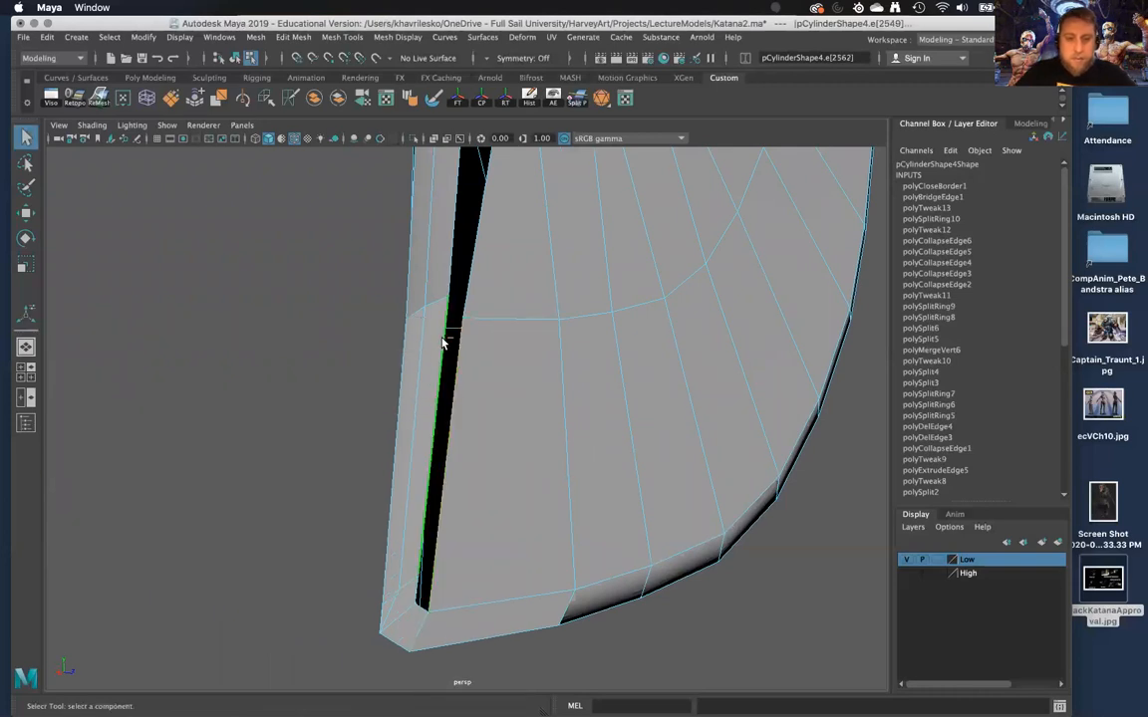
key("w")
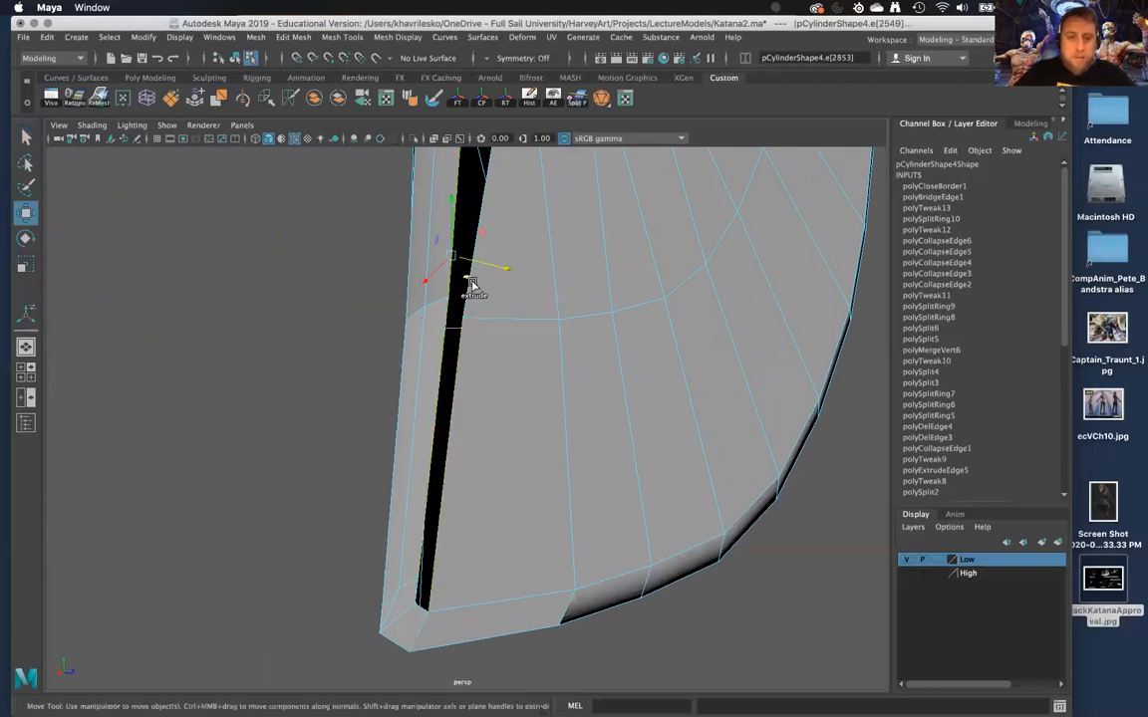
middle_click_drag(494, 295, 495, 377, "alt")
right_click(495, 376, "shift")
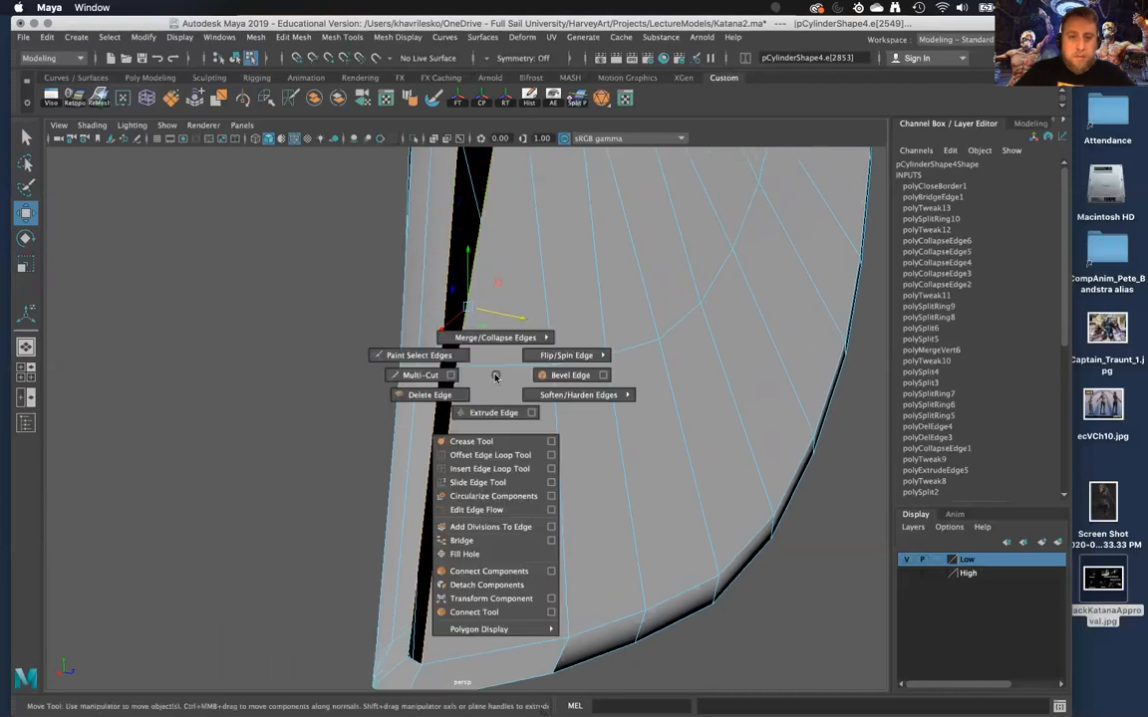
left_click(461, 540)
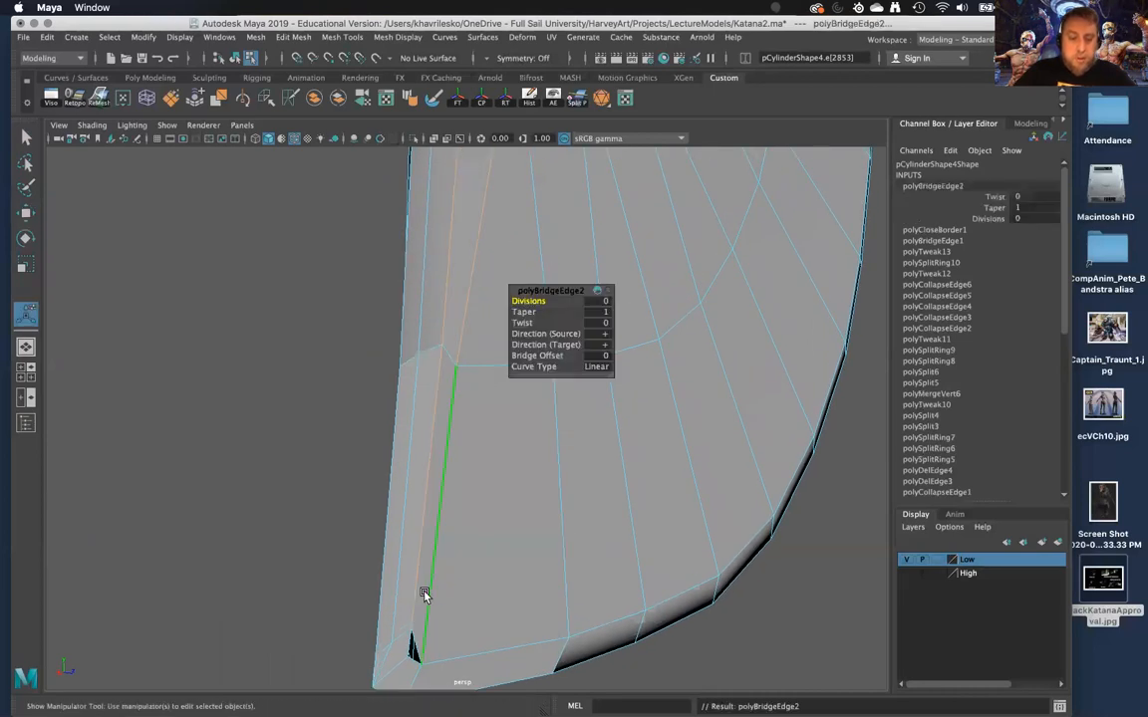
Fill the small triangular hole at the tip on the opposite side
left_click(428, 615)
right_click(427, 615, "shift")
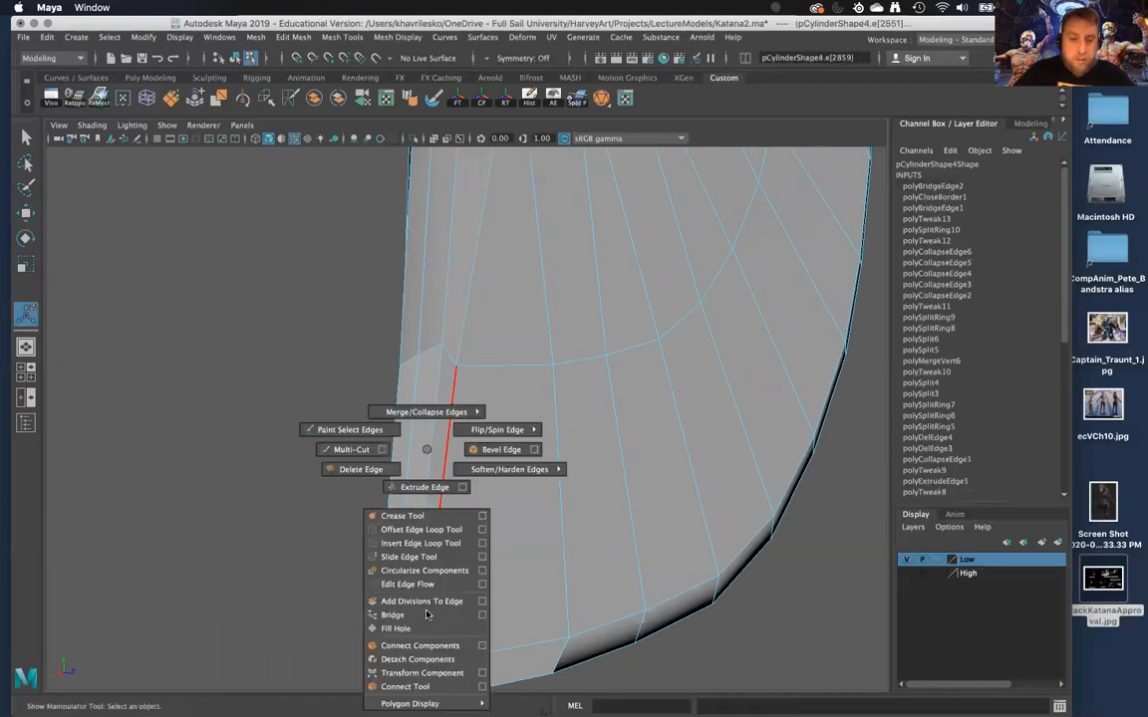
left_click(395, 629)
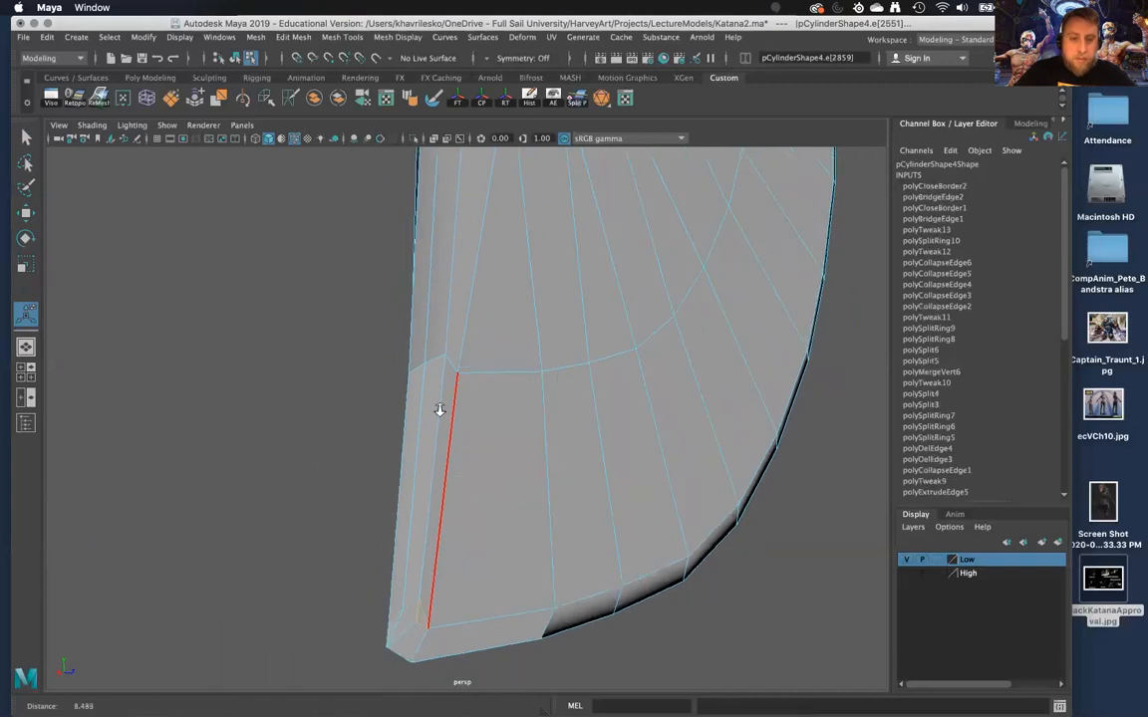
middle_click_drag(400, 614, 423, 551, "alt")
Delete the blade mesh's construction history
middle_click_drag(436, 189, 405, 390, "alt")
right_click_drag(369, 348, 382, 248, "alt")
left_click_drag(449, 318, 737, 344, "alt")
mouse_move(528, 344)
right_mouse_down("alt")
mouse_move(583, 356)
mouse_move(518, 335)
right_mouse_up("alt")
middle_click_drag(532, 337, 597, 548, "alt")
right_click_drag(583, 521, 633, 558, "alt")
middle_click_drag(572, 598, 536, 653, "alt")
left_click_drag(549, 461, 518, 463, "alt")
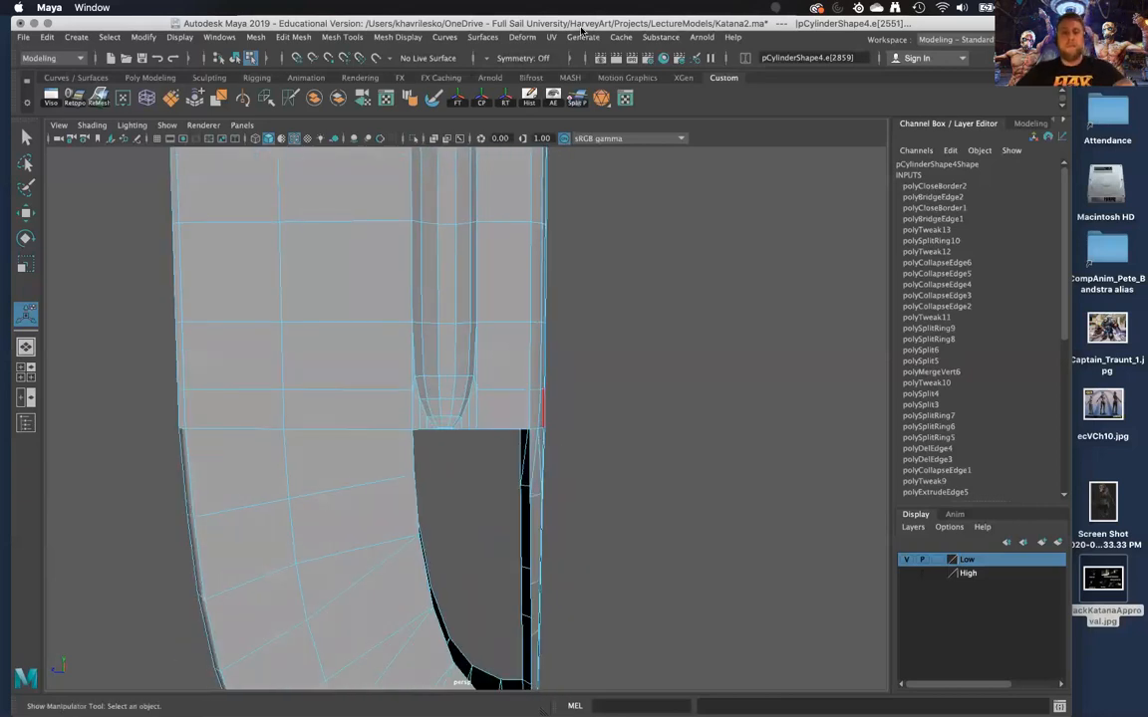
left_click(535, 101)
Try bridging one edge of the opening's curved border to the facing spine edge on one side
right_click_drag(534, 359, 496, 164, "alt")
middle_click_drag(528, 312, 528, 230, "alt")
right_click_drag(531, 334, 557, 454, "alt")
left_click_drag(548, 448, 482, 375, "alt")
right_click_drag(518, 461, 566, 525, "alt")
left_click_drag(518, 429, 570, 414, "alt")
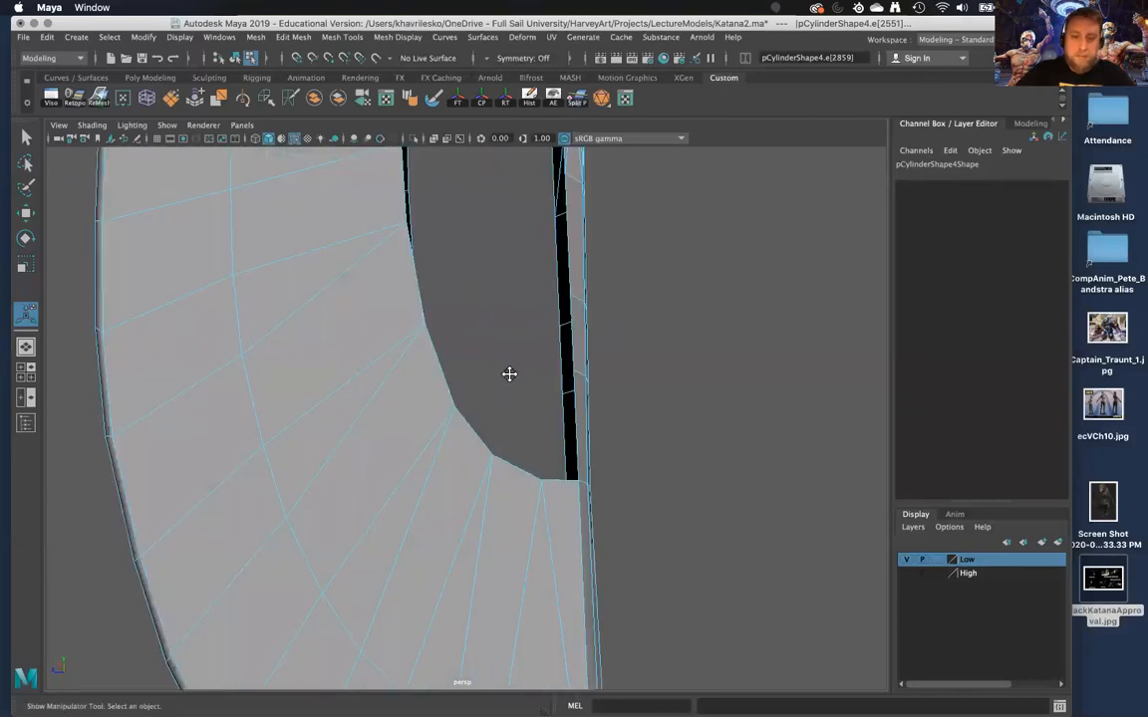
middle_click_drag(509, 374, 474, 454, "alt")
mouse_move(256, 607)
right_mouse_down()
mouse_move(359, 448)
mouse_move(350, 365)
right_mouse_up()
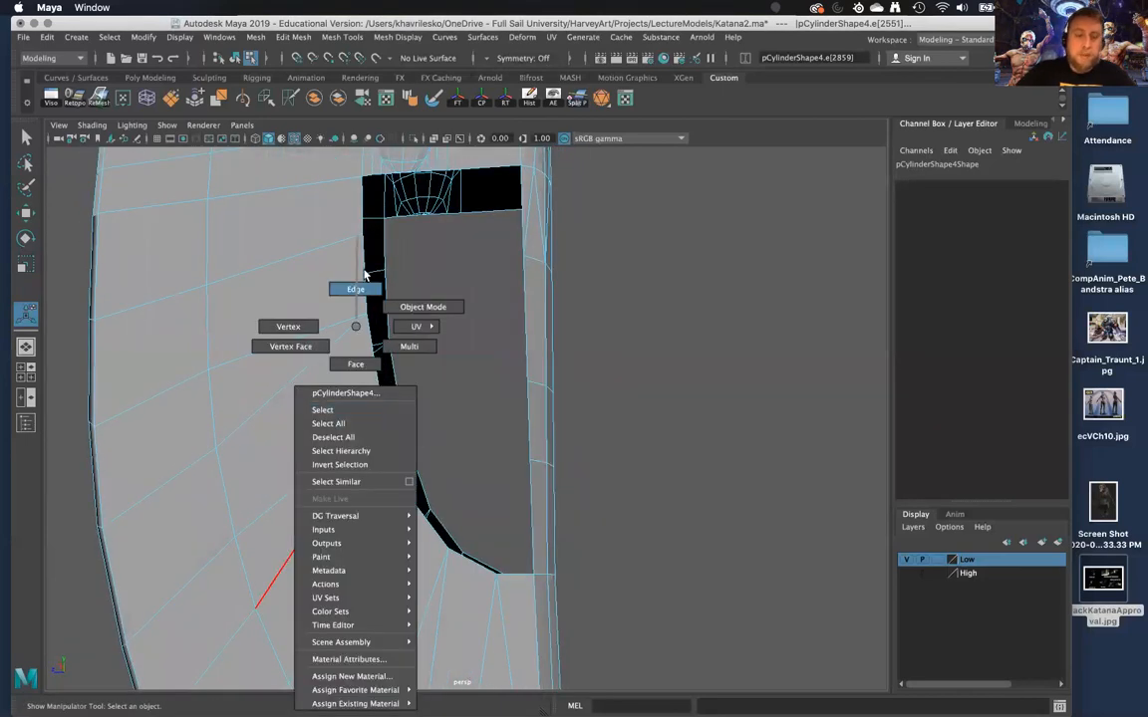
right_click_drag(365, 275, 358, 287)
left_click(529, 414, "shift")
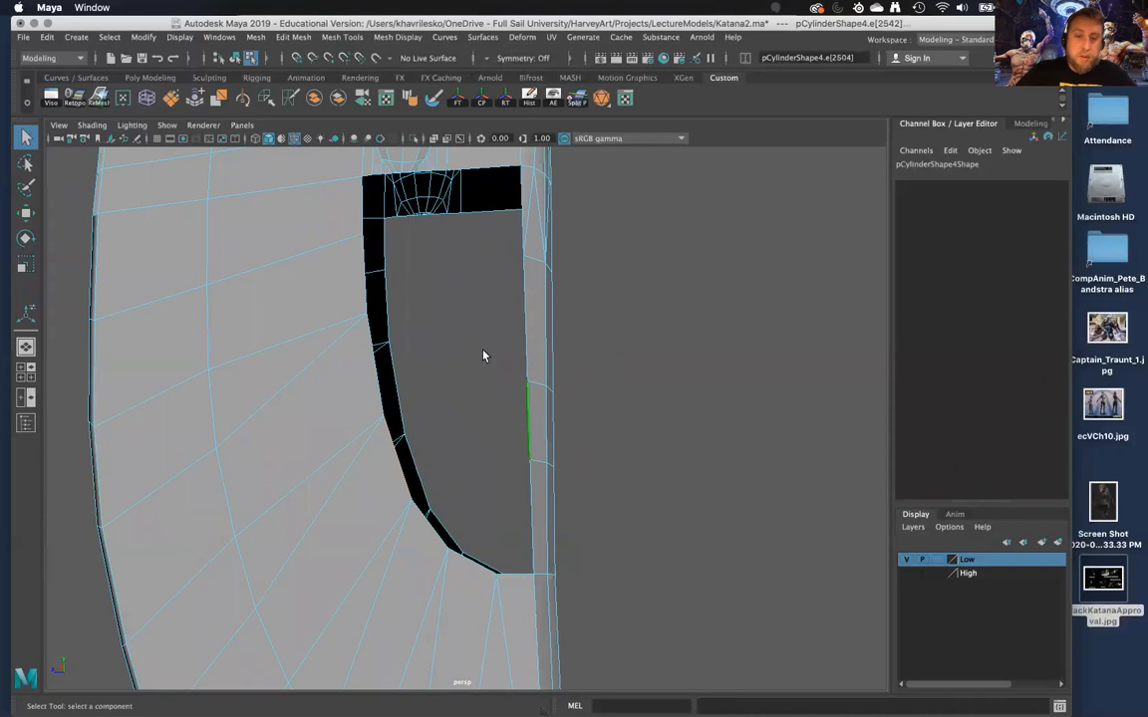
left_click_drag(484, 356, 492, 362, "alt")
middle_click_drag(492, 361, 469, 402, "alt")
right_click(470, 402, "shift")
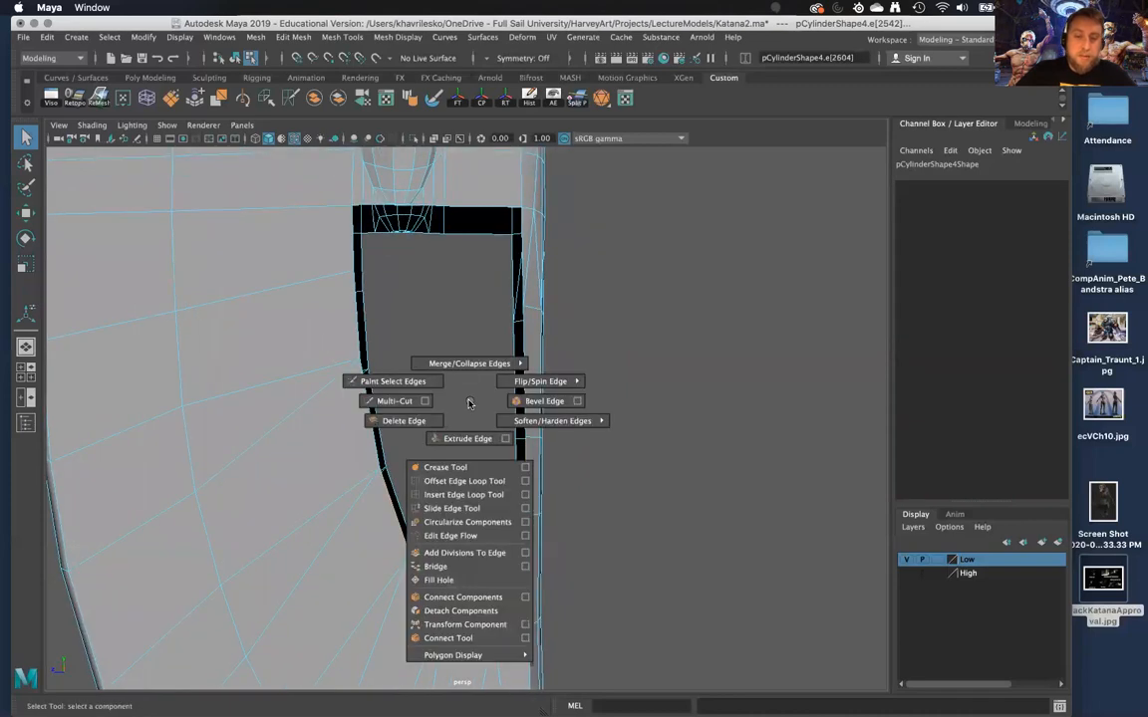
left_click(438, 565)
Try the matching bridge across the opening on the opposite face, and deselect the mesh
left_click_drag(469, 512, 536, 515, "alt")
left_click(422, 483)
left_click(416, 485, "shift")
key("g")
left_click_drag(486, 539, 505, 520, "alt")
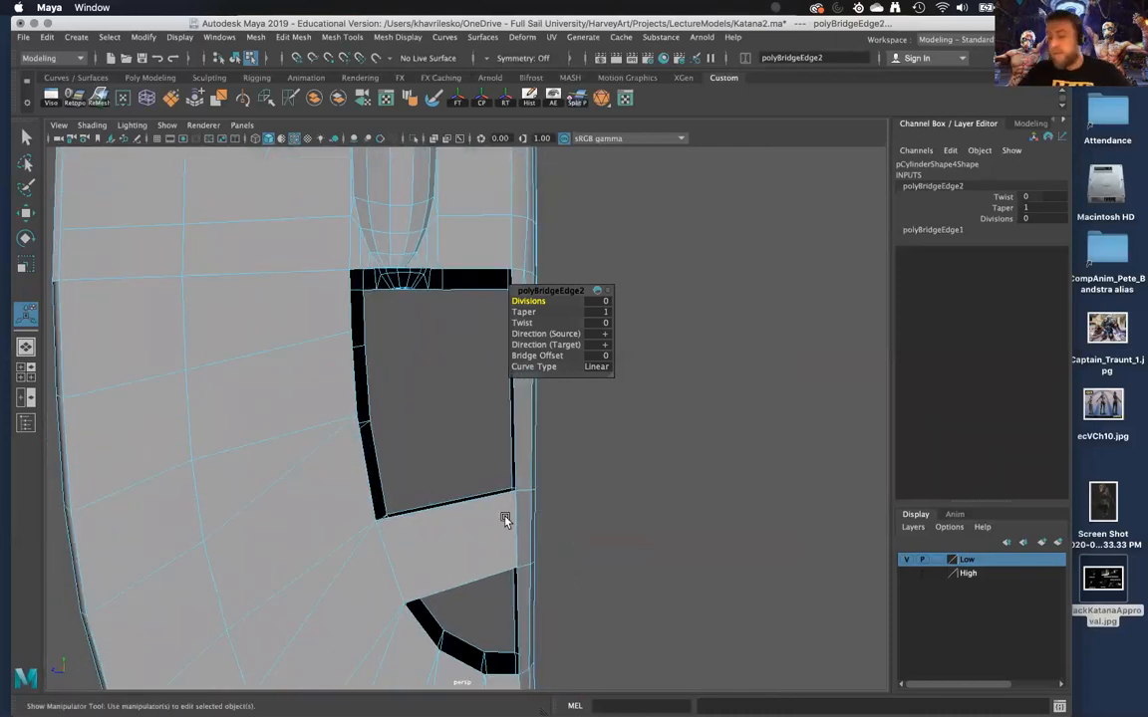
left_click_drag(391, 492, 382, 405, "alt")
left_click(677, 303)
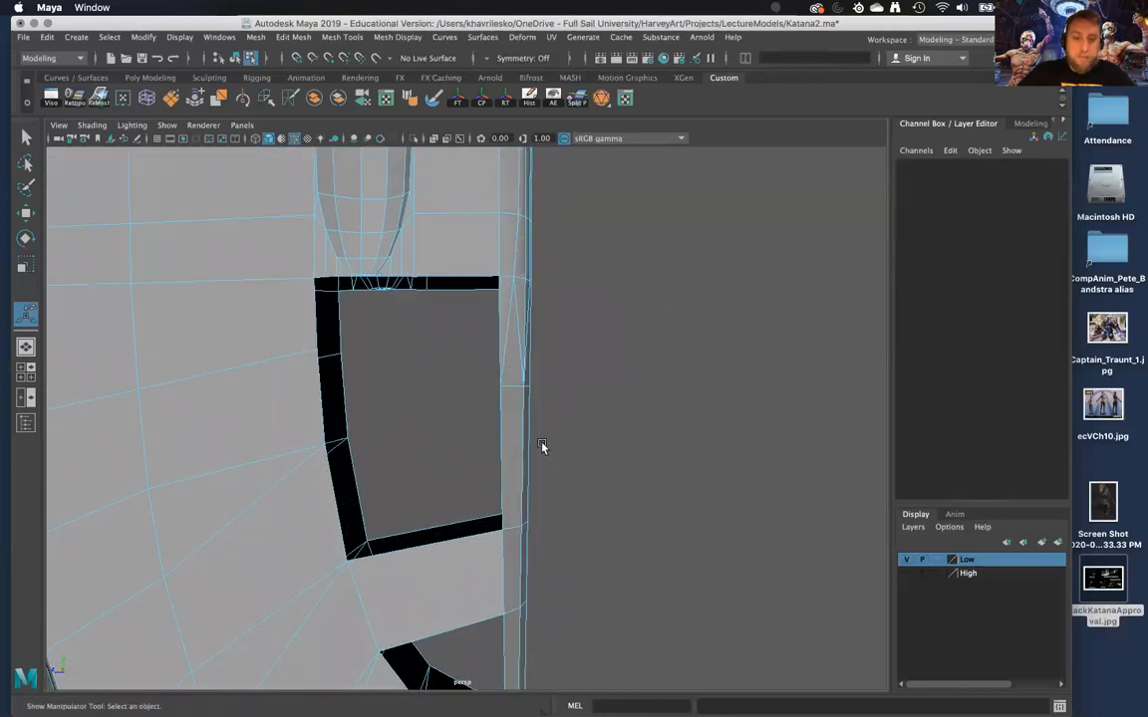
Try bridging the next curved border edge, farther from the tip, to its facing spine edge
mouse_move(502, 403)
left_mouse_down("alt")
mouse_move(391, 404)
mouse_move(520, 400)
mouse_move(506, 410)
mouse_move(515, 417)
left_mouse_up("alt")
left_click(517, 439)
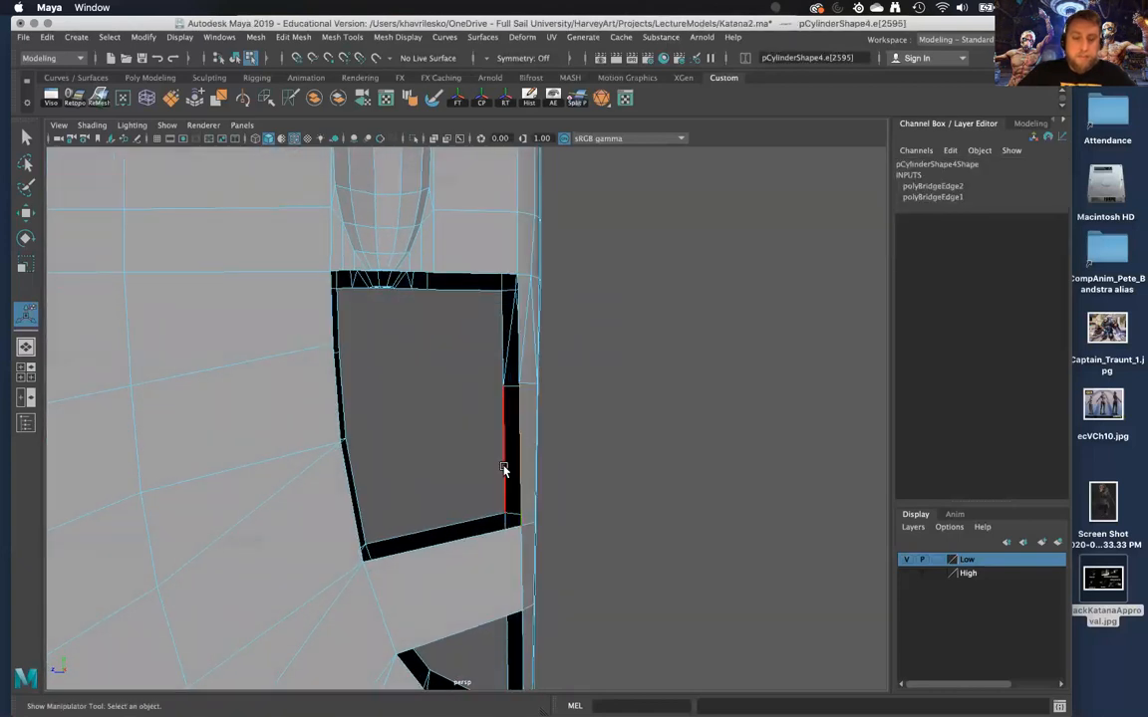
left_click(344, 498)
mouse_move(413, 481)
left_mouse_down("alt")
mouse_move(354, 481)
mouse_move(397, 494)
left_mouse_up("alt")
left_click(358, 478, "shift")
key("super+z")
right_click_drag(409, 450, 409, 481, "shift")
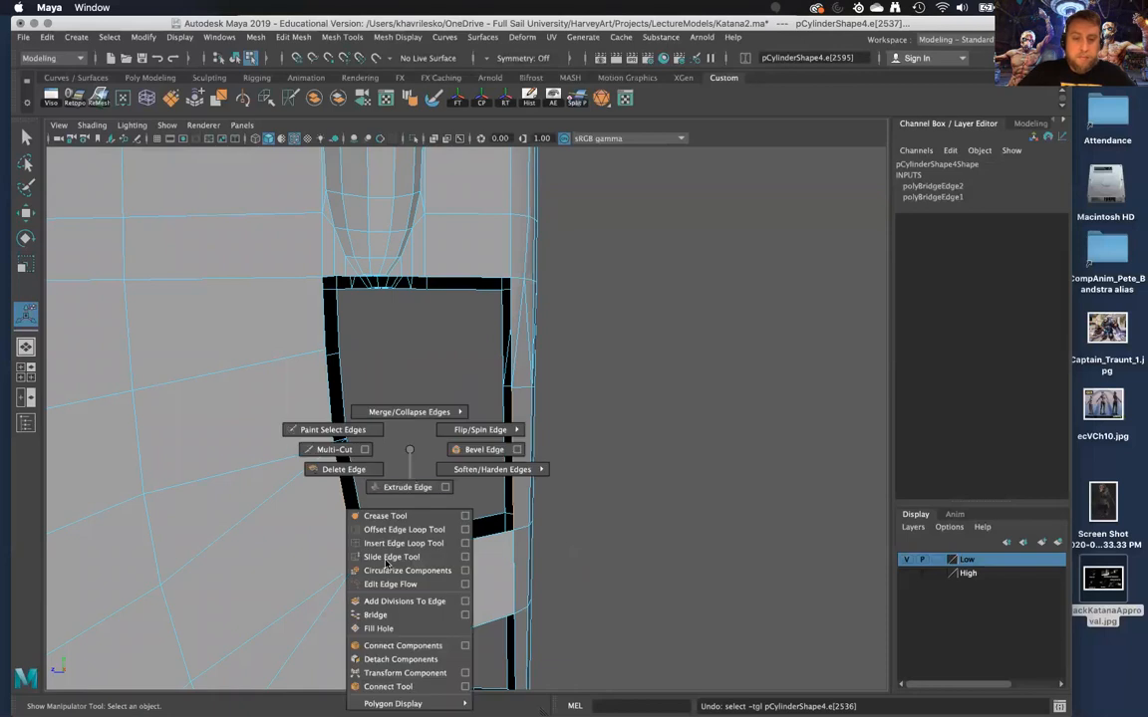
right_click_drag(377, 623, 376, 616, "shift")
Undo the bridges made across the curved opening
left_click_drag(499, 487, 472, 542, "alt")
key("super+z")
key("super+z")
key("super+z")
key("super+z")
key("super+z")
key("super+z")
key("super+z")
key("super+z")
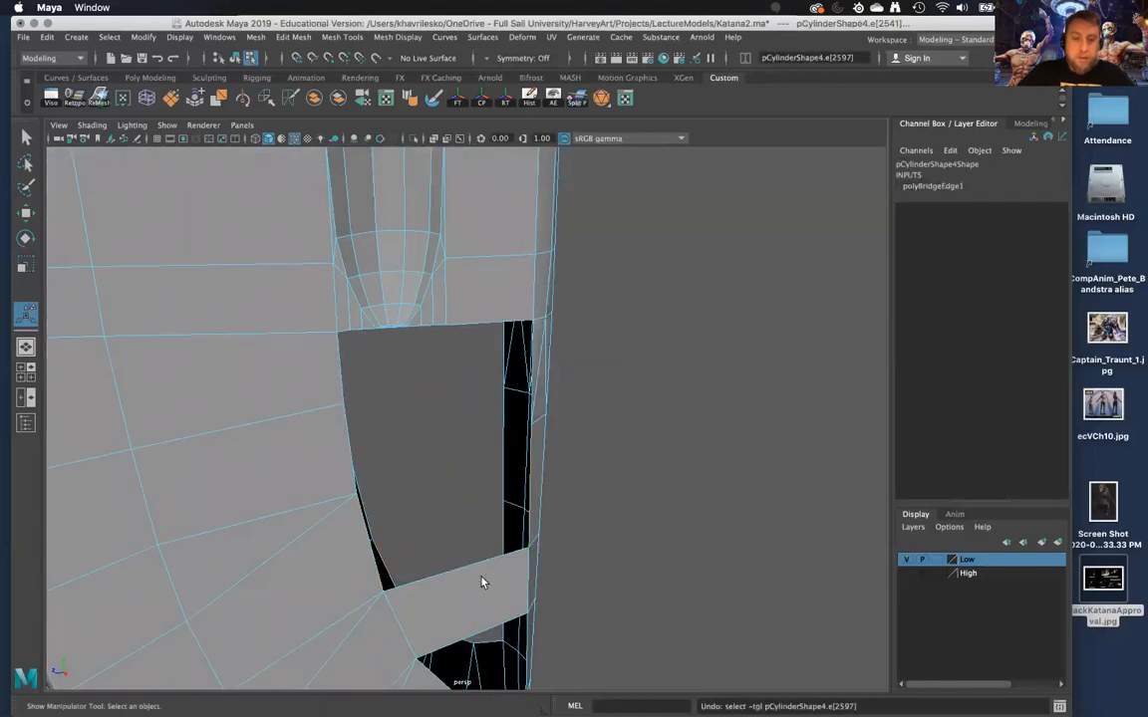
key("super+z")
Select two adjacent curved border edges and the two facing spine edges on one face, and bridge them
left_click_drag(476, 592, 334, 601, "alt")
left_click(347, 590)
left_click(330, 519, "shift")
left_click_drag(385, 524, 508, 519, "alt")
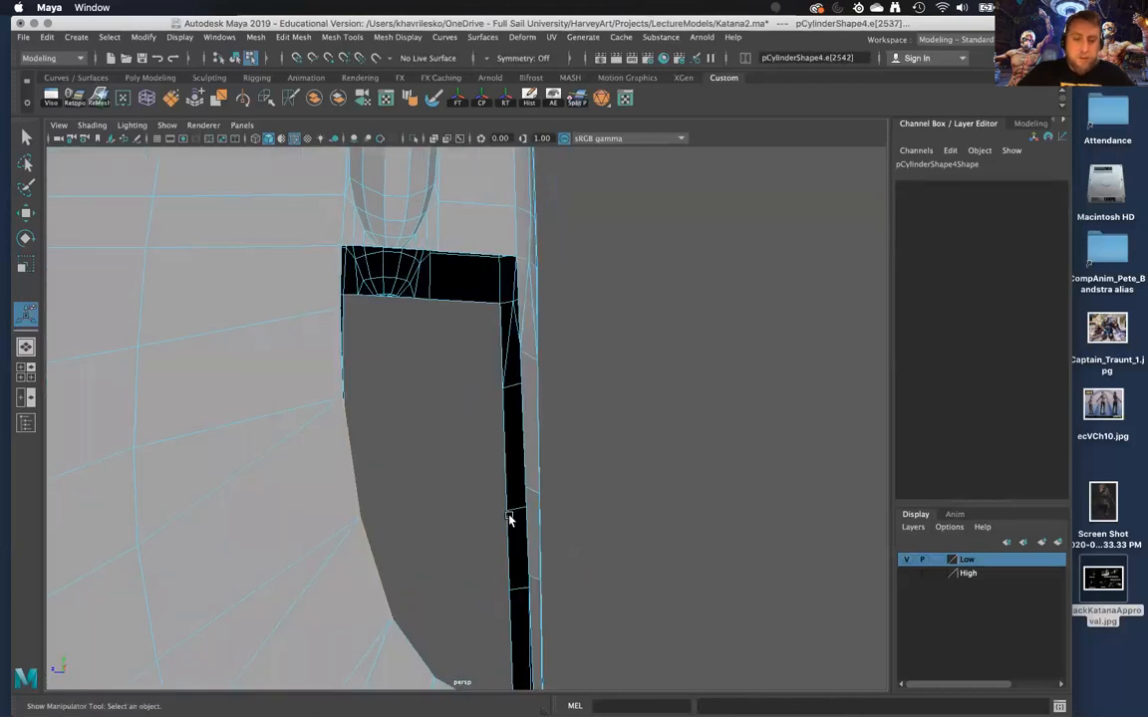
right_click(528, 429, "shift")
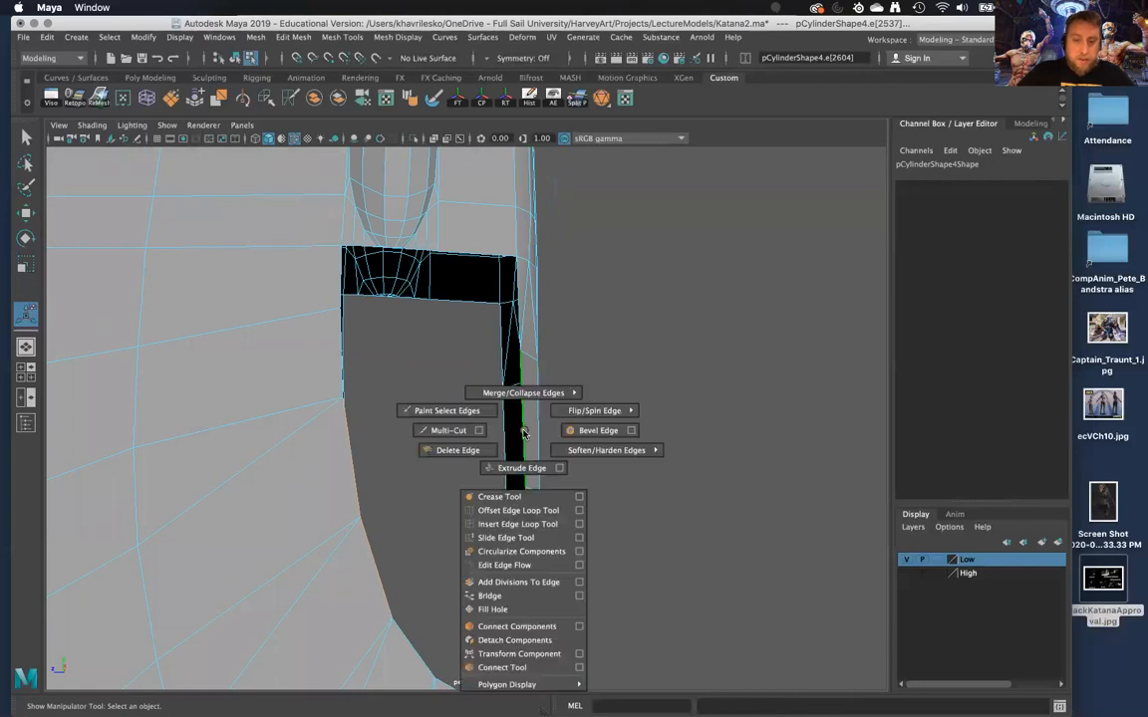
left_click(490, 596)
Bridge the matching two pairs of edges across the opening on the opposite face
left_click_drag(512, 543, 391, 558, "alt")
left_click(428, 561)
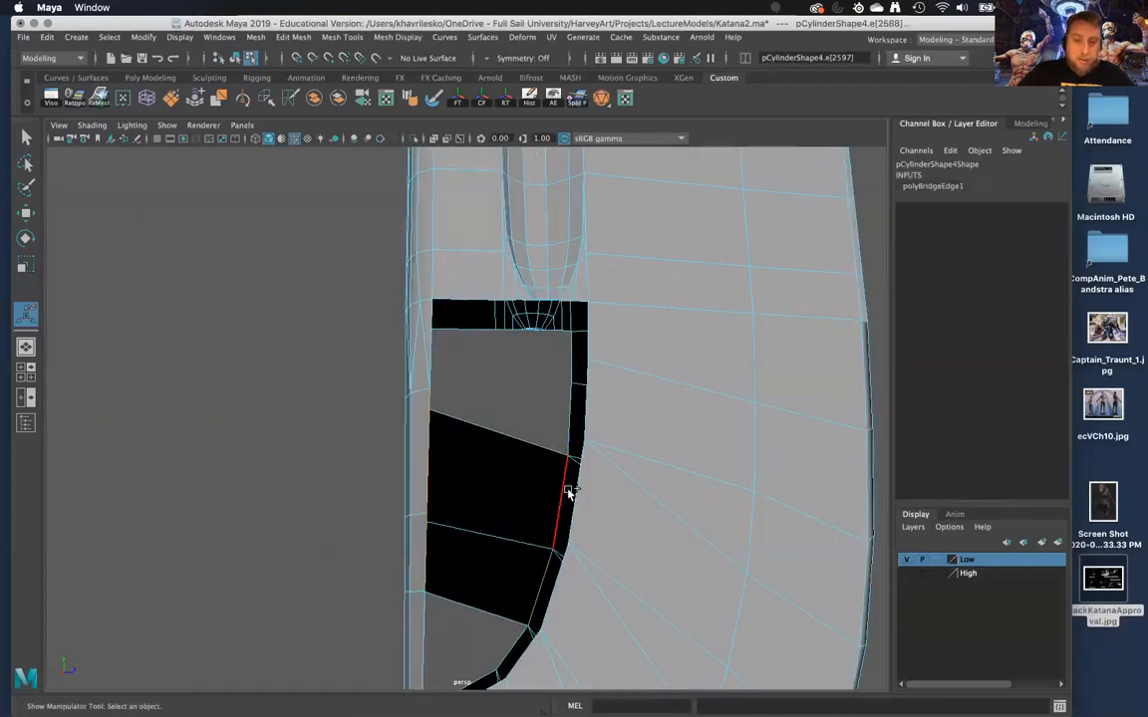
key("g")
Fill the small openings left between the lower bridged faces and the tip on both sides of the blade
middle_click_drag(496, 518, 489, 399, "alt")
left_click_drag(533, 436, 740, 461, "alt")
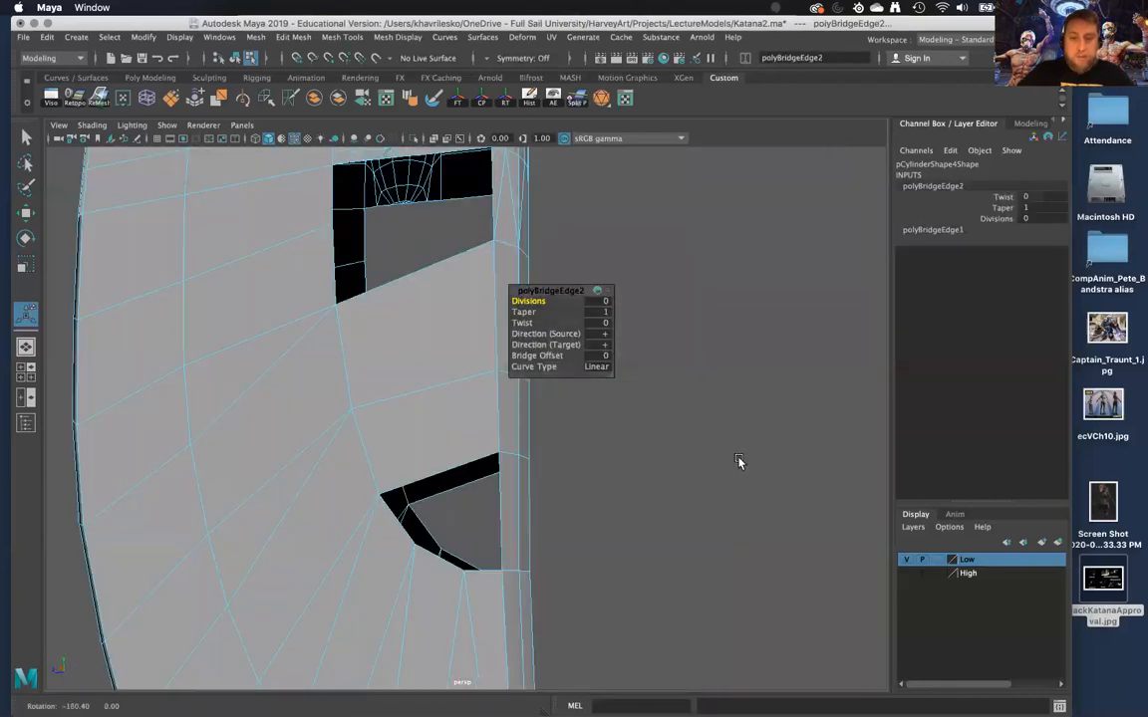
left_click(453, 480)
right_click_drag(455, 450, 455, 488, "shift")
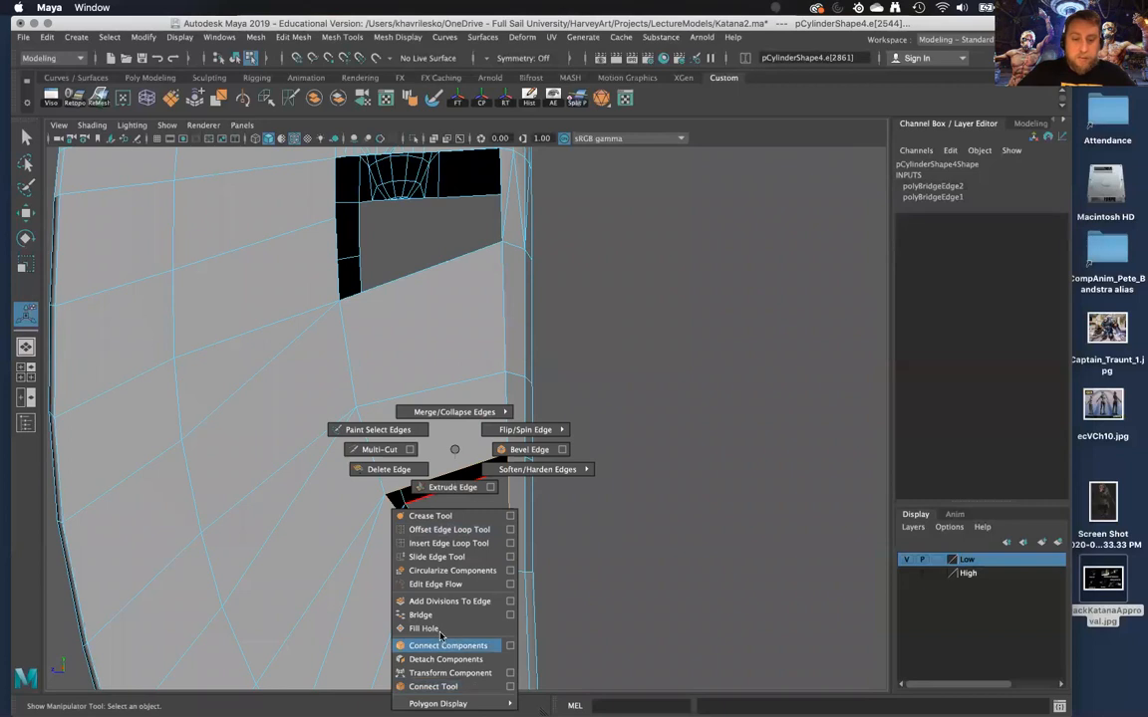
right_click_drag(507, 567, 429, 629, "shift")
left_click_drag(429, 628, 600, 450, "alt")
key("g")
Fill the remaining openings just below the groove's end on both sides of the blade
left_click(493, 434)
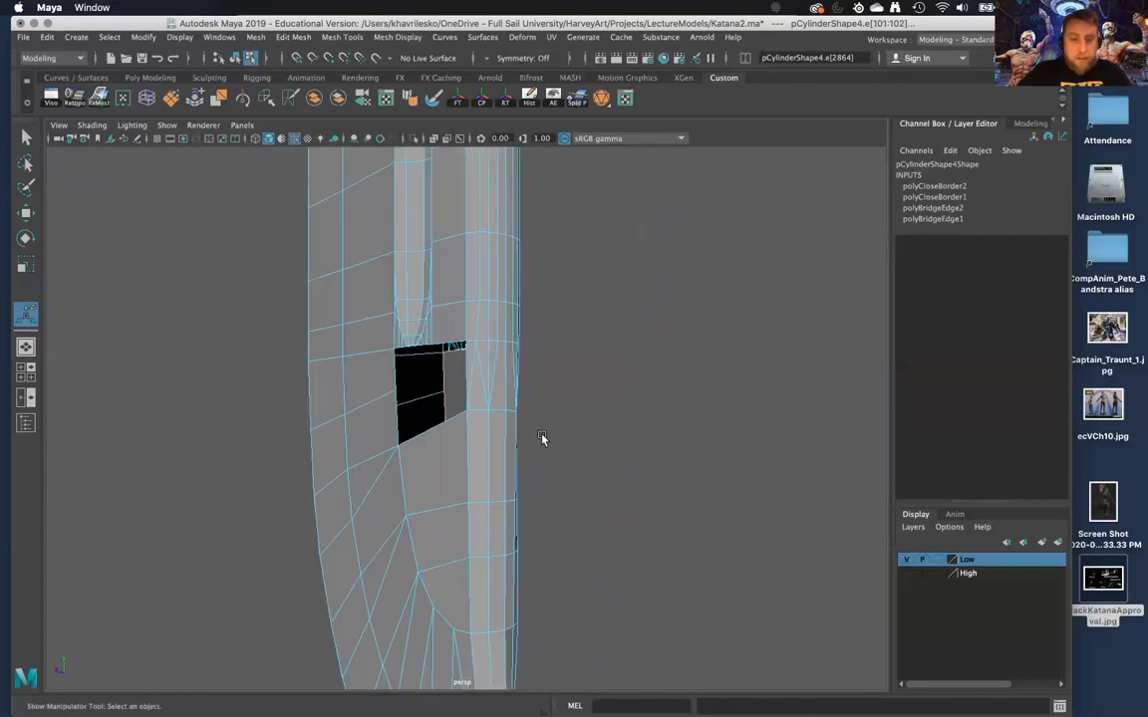
key("g")
double_click(431, 428)
key("g")
Cut a lengthwise edge from the second-lowest curved border vertex up to the groove-side cross edge on both faces of the blade
left_click_drag(428, 475, 504, 520, "alt")
middle_click_drag(505, 520, 504, 438, "alt")
right_click_drag(504, 438, 506, 498, "alt")
left_click_drag(506, 498, 514, 526, "alt")
right_click_drag(514, 526, 387, 400, "alt")
left_click(470, 559)
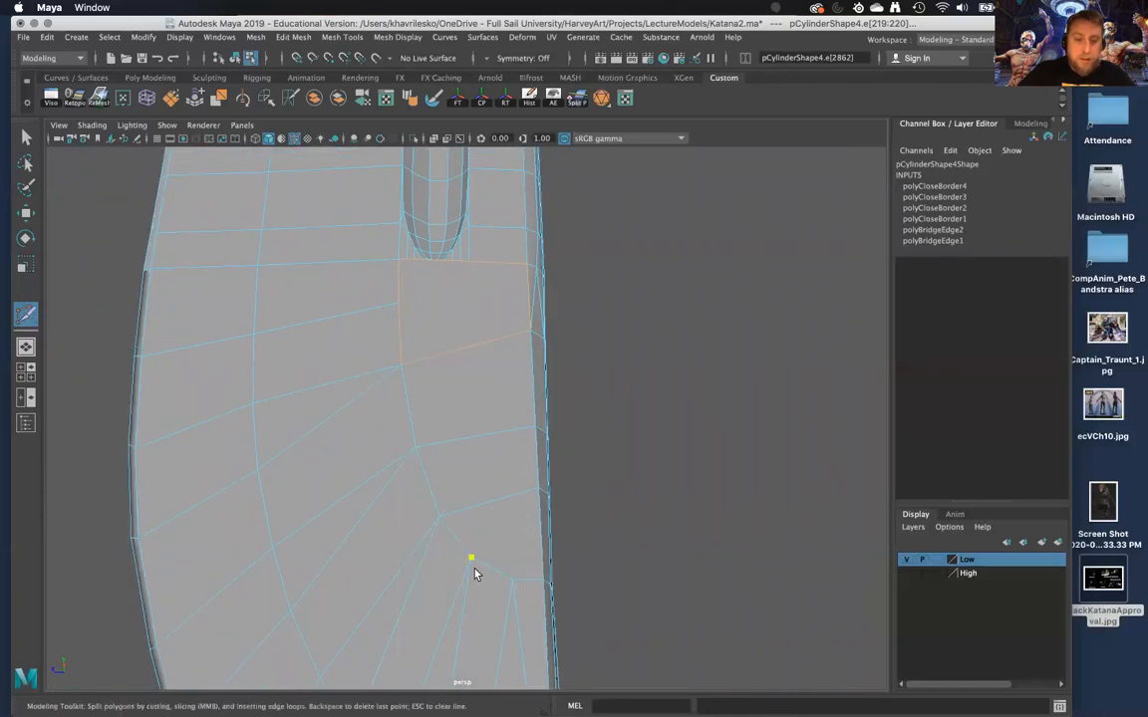
left_click(463, 264)
key("Return")
left_click_drag(460, 267, 480, 587, "alt")
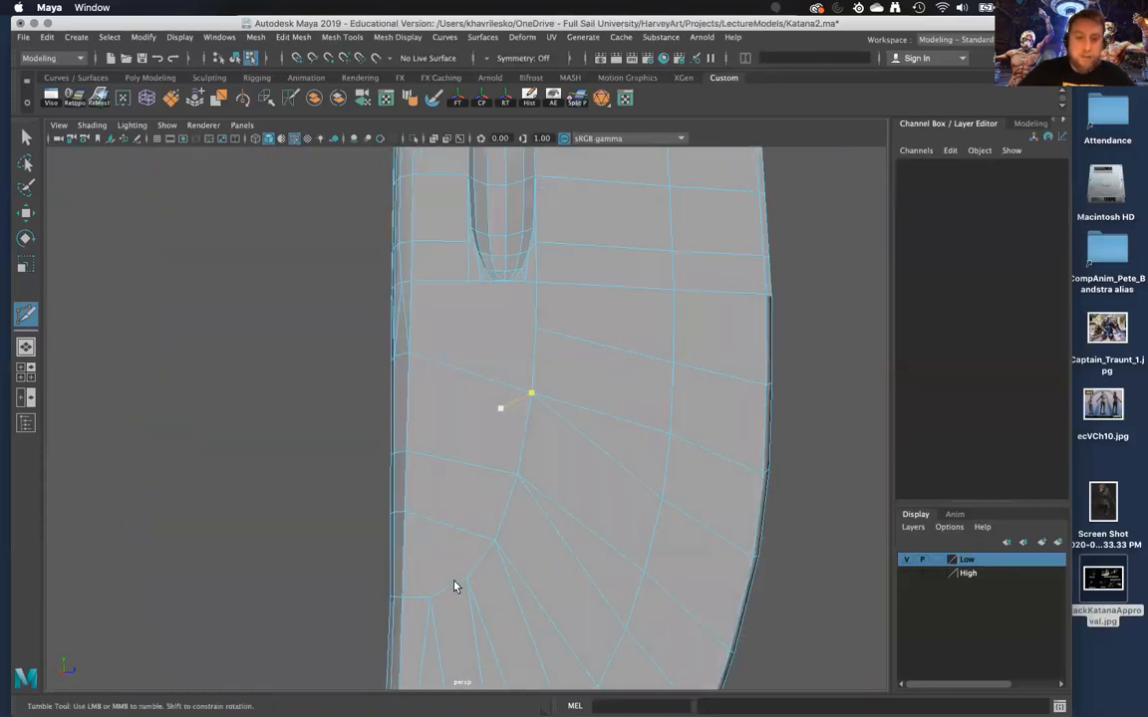
left_click(468, 282)
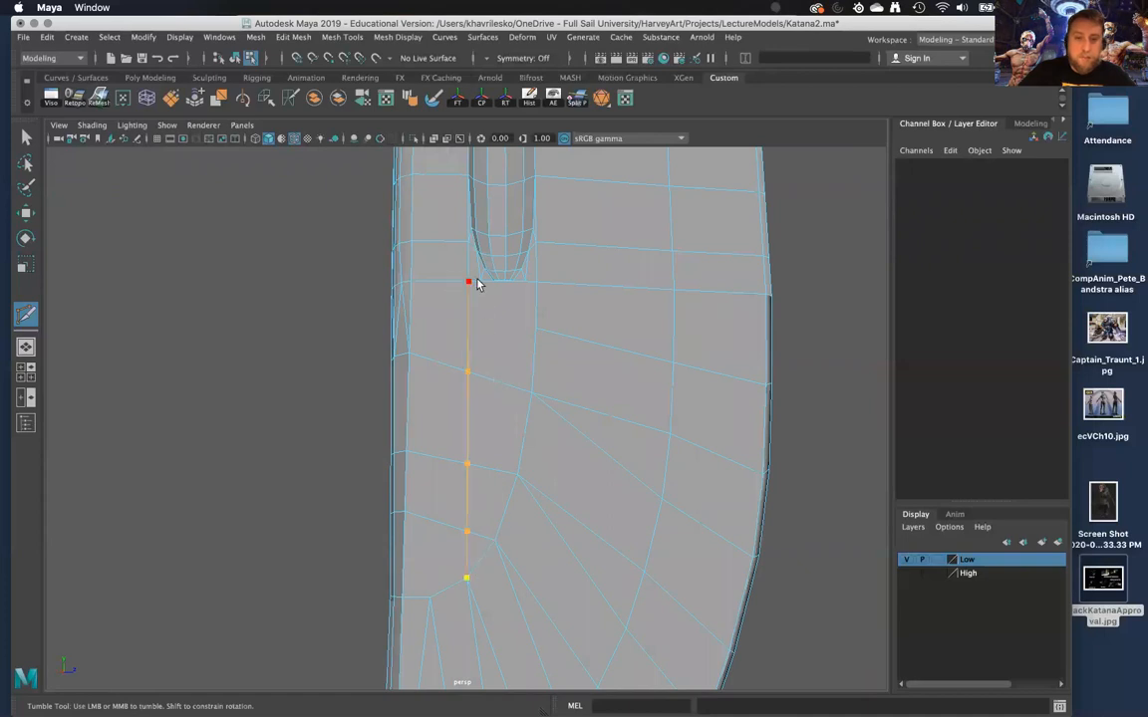
Cut an edge from the lowest curved border vertex to the next spine vertex up on both faces of the blade
left_click_drag(436, 370, 516, 342, "alt")
right_click_drag(516, 342, 435, 579, "alt")
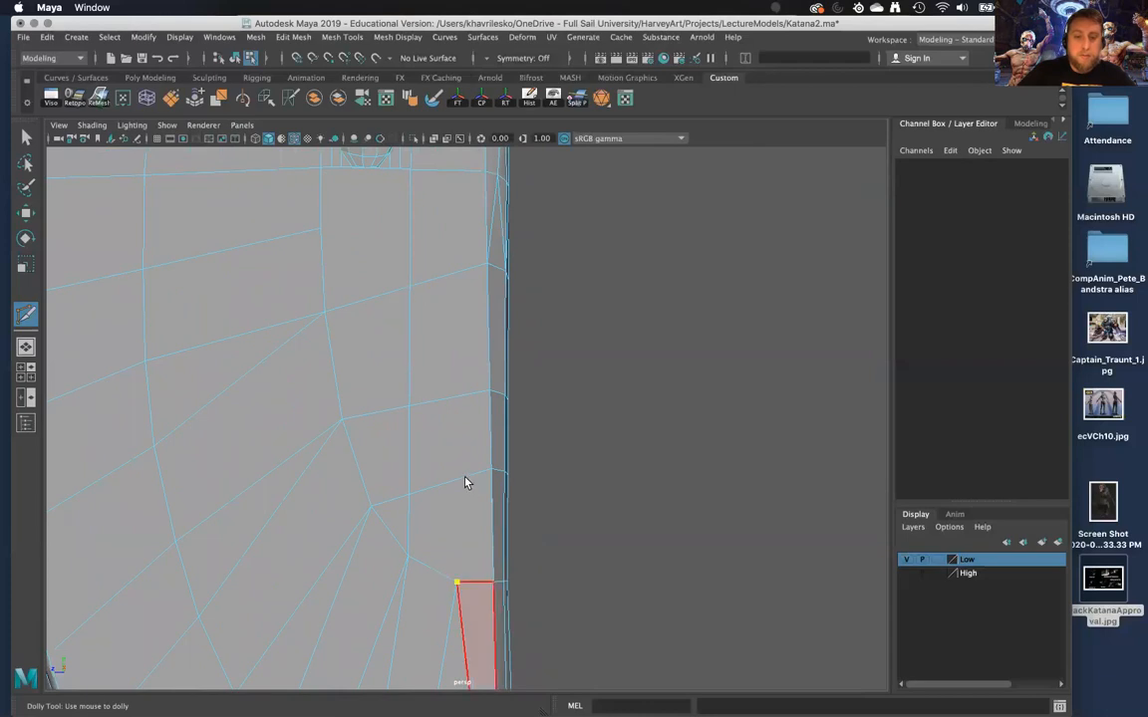
left_click_drag(529, 461, 272, 462, "alt")
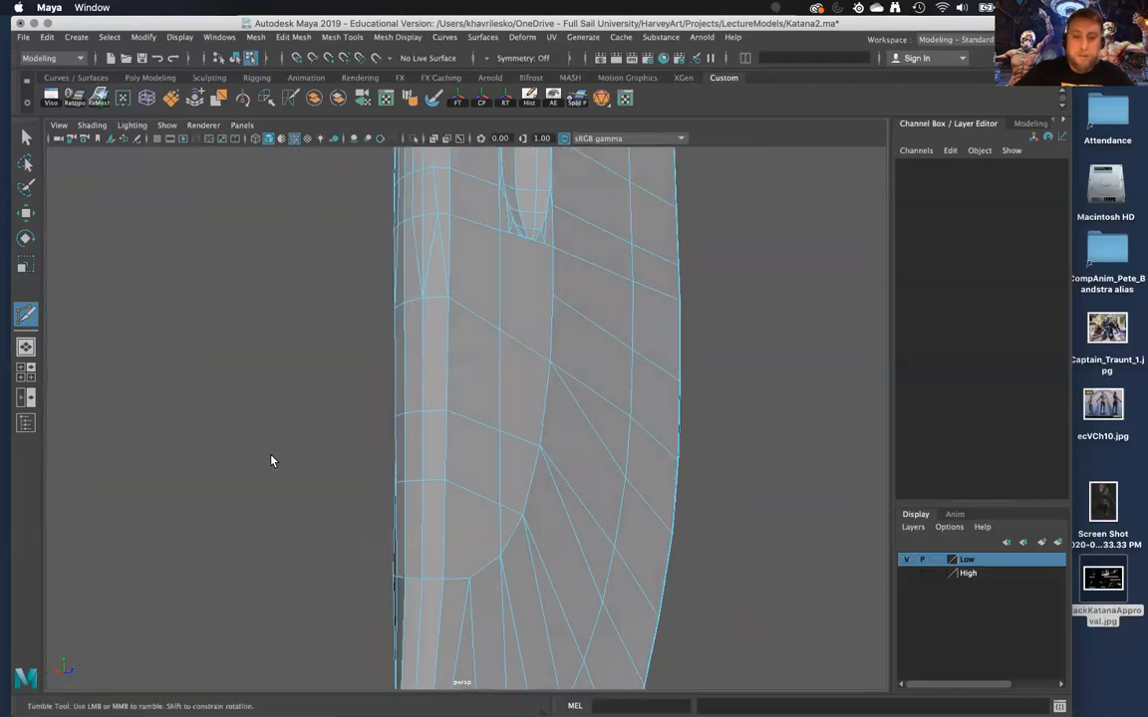
left_click(471, 579)
left_click_drag(422, 454, 403, 409, "alt")
middle_click_drag(403, 410, 381, 464, "alt")
right_click_drag(381, 464, 427, 545, "alt")
left_click_drag(426, 545, 459, 551, "alt")
middle_click_drag(460, 479, 448, 560, "alt")
right_click_drag(448, 560, 473, 598, "alt")
key("w")
Try poking the filled face directly below the groove's end
right_click_drag(461, 375, 408, 305, "alt")
left_click_drag(508, 421, 479, 453, "alt")
middle_click_drag(479, 453, 465, 484, "alt")
left_click_drag(466, 497, 734, 445, "alt")
right_click_drag(553, 481, 522, 448, "alt")
left_click_drag(522, 449, 454, 405, "alt")
right_click_drag(454, 326, 448, 414)
left_click(449, 419)
right_click_drag(474, 494, 460, 398, "alt")
right_click_drag(463, 396, 464, 451, "shift")
right_click_drag(526, 378, 527, 378, "shift")
left_click_drag(565, 563, 395, 486, "alt")
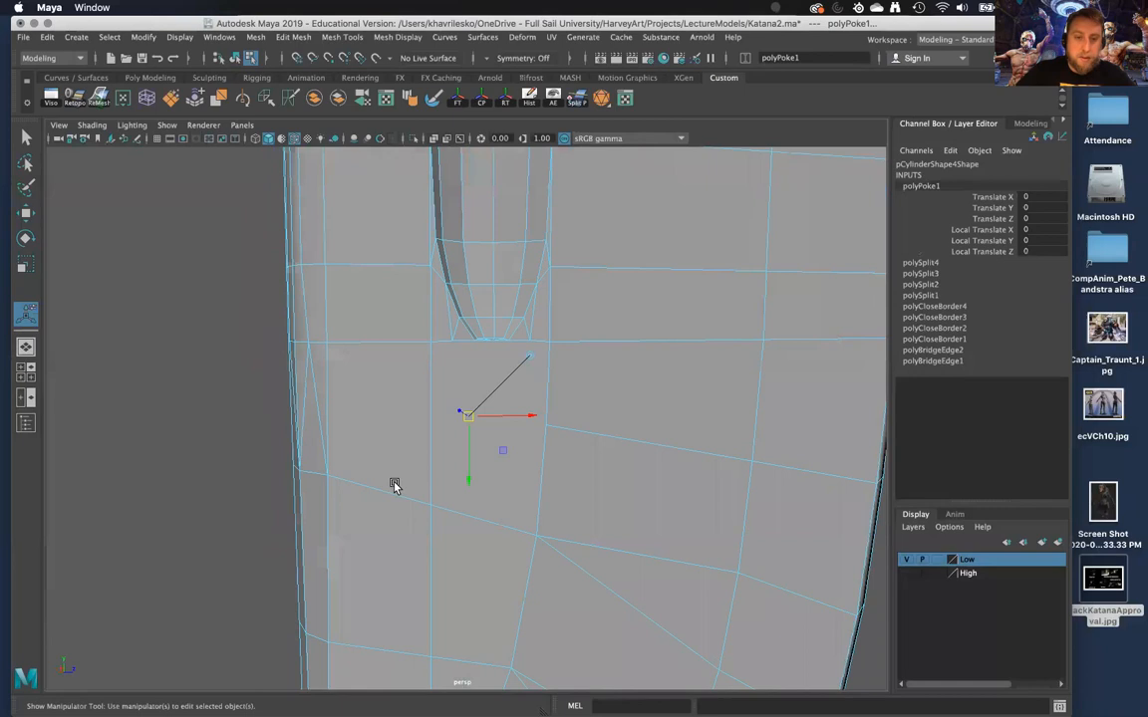
left_click(520, 489)
key("g")
Undo the face poke below the groove
right_click_drag(522, 490, 505, 502, "alt")
left_click_drag(505, 502, 471, 367, "alt")
key("w")
key("z")
key("z")
Cut from the lengthwise edge's vertex through the middle of the cross edge above and up to the centre of the groove's end
right_click_drag(472, 360, 506, 329)
middle_click_drag(469, 364, 448, 417, "alt")
left_click_drag(447, 418, 345, 409, "alt")
right_click_drag(346, 326, 349, 413)
left_click(347, 420)
left_click_drag(347, 420, 449, 495, "alt")
right_click_drag(449, 496, 374, 395, "shift")
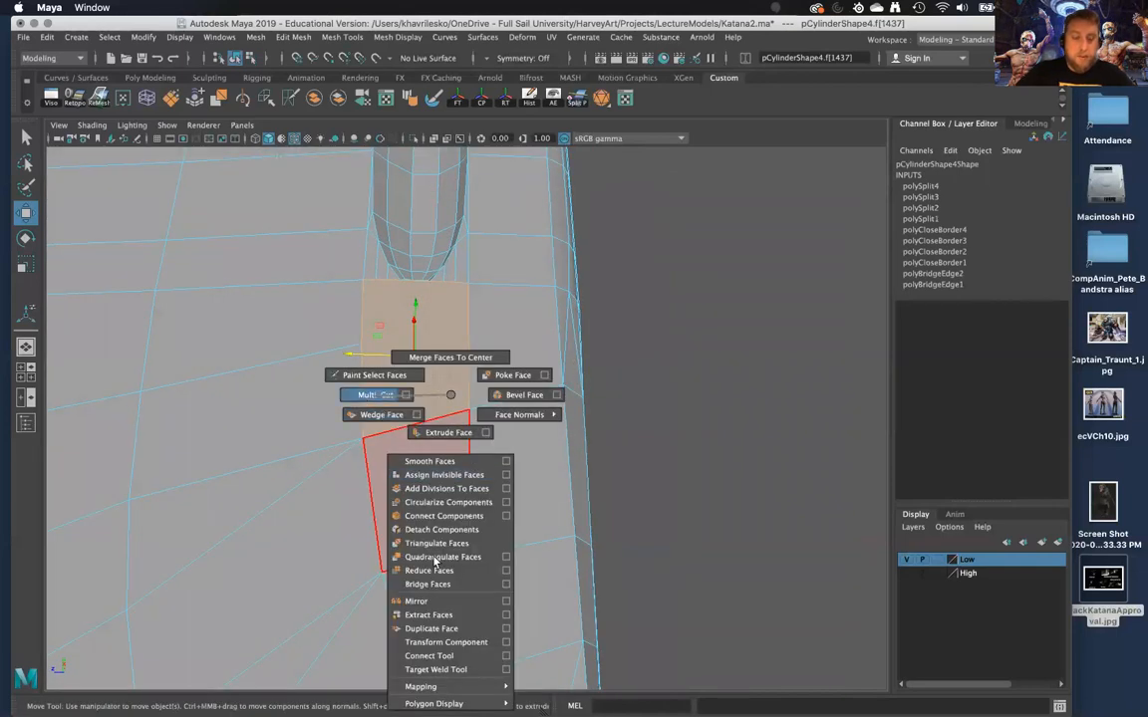
left_click(494, 556)
mouse_move(415, 425)
left_mouse_down("alt")
mouse_move(425, 456)
mouse_move(416, 415)
left_mouse_up("alt")
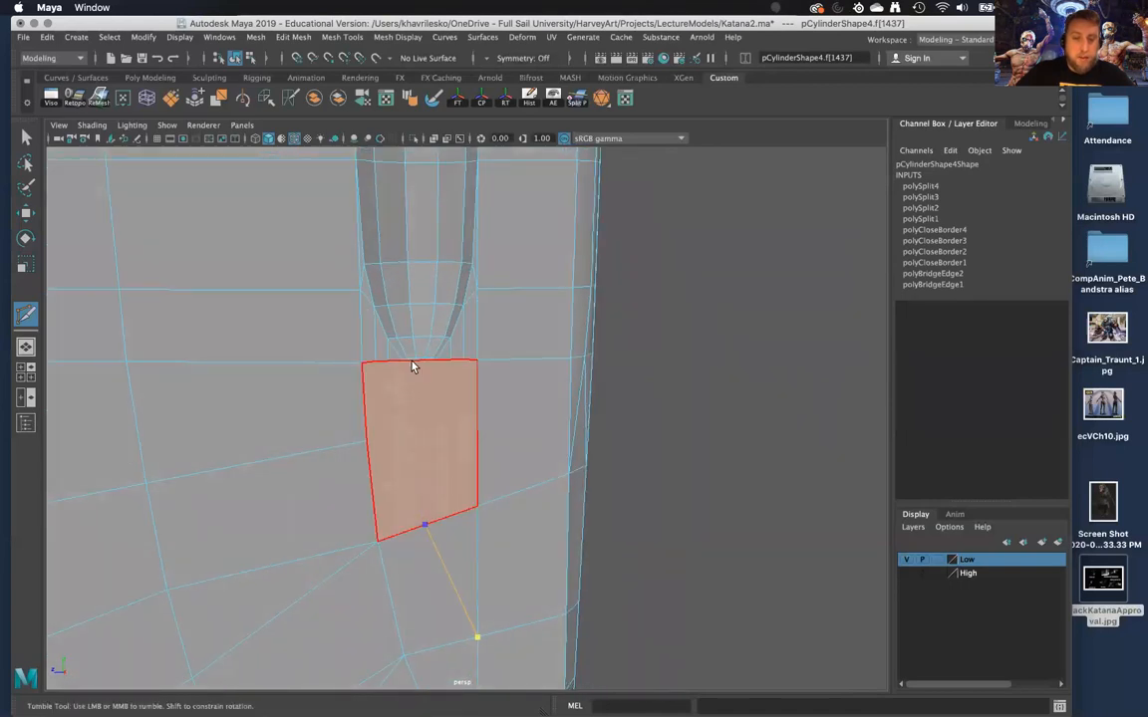
left_click(416, 360)
key("Return")
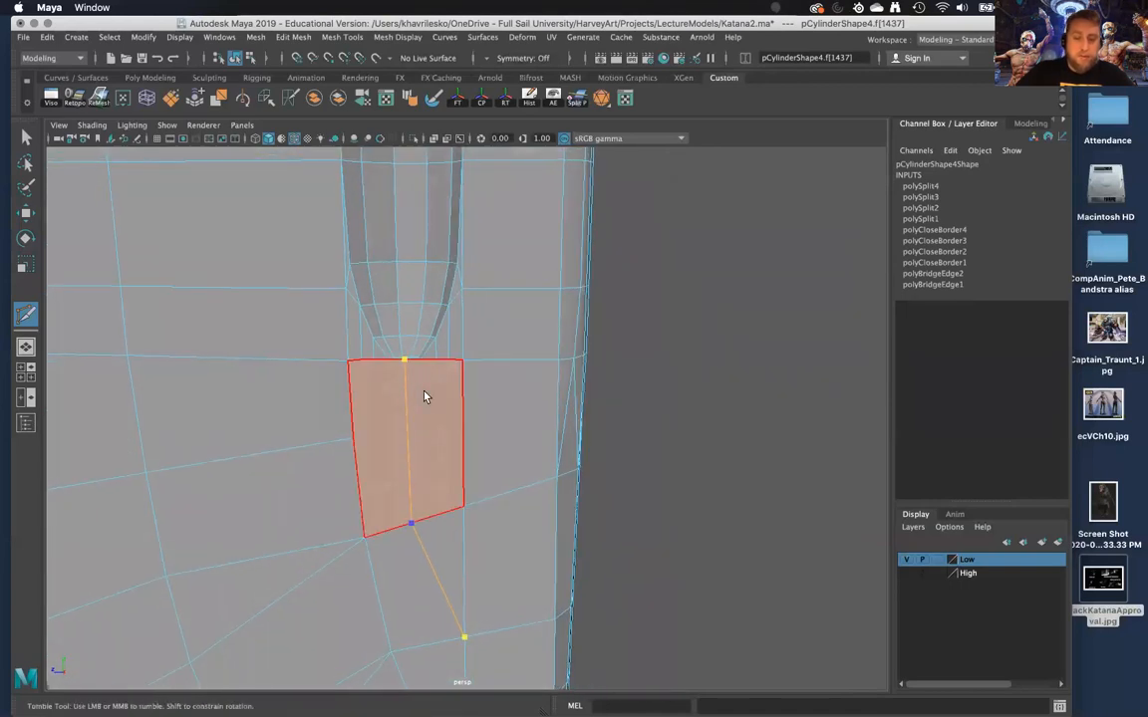
Cut across the face below the groove, from the dangling edge's end through both lengthwise edges to the spine-side vertex above
left_click_drag(449, 380, 454, 395, "alt")
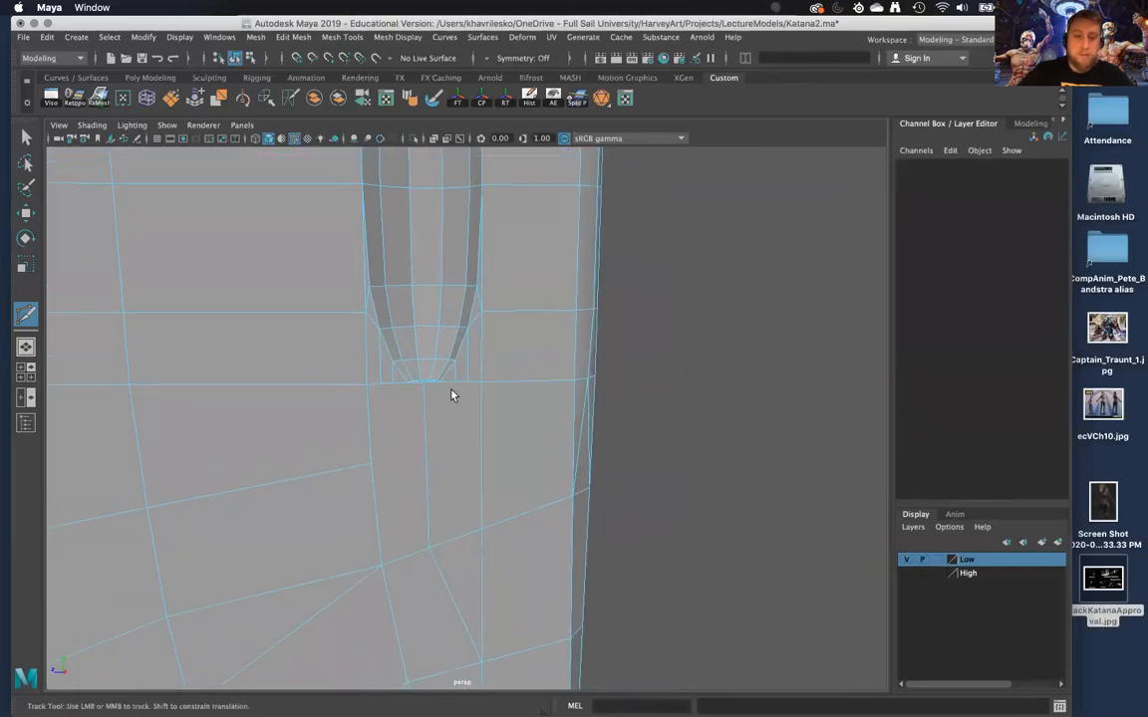
right_click_drag(454, 395, 455, 512, "alt")
left_click_drag(455, 512, 432, 516, "alt")
middle_click_drag(398, 509, 407, 465, "alt")
left_click(331, 481)
left_click(417, 469)
left_click(503, 463)
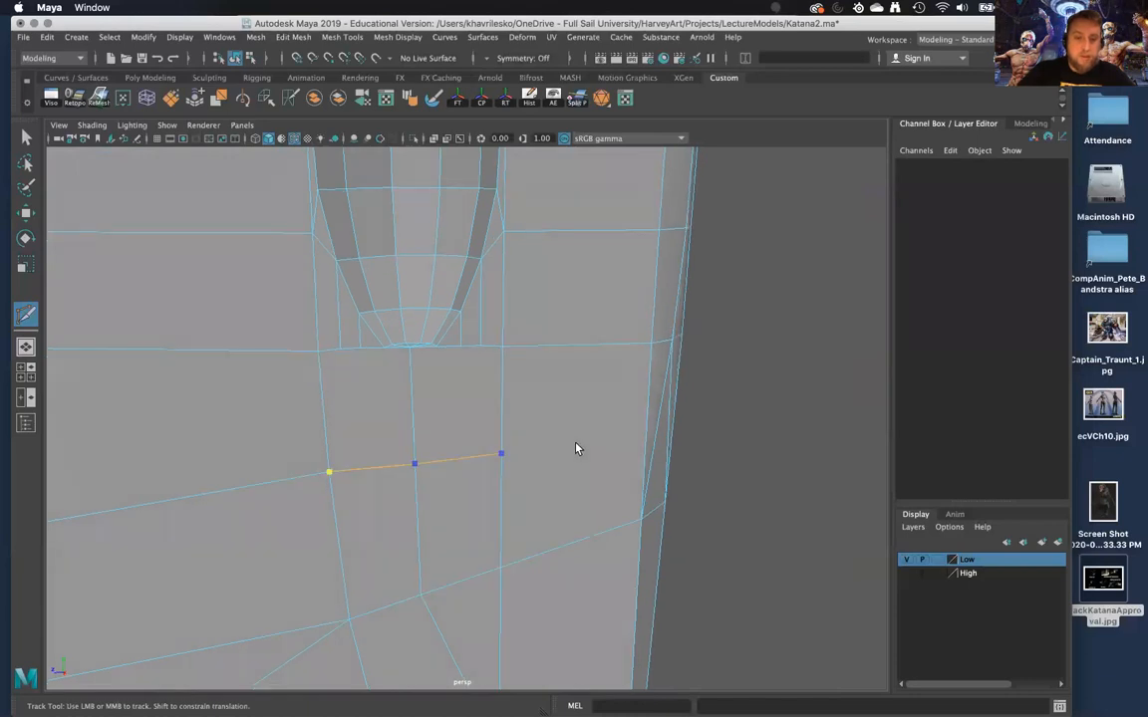
left_click_drag(576, 448, 582, 317, "alt")
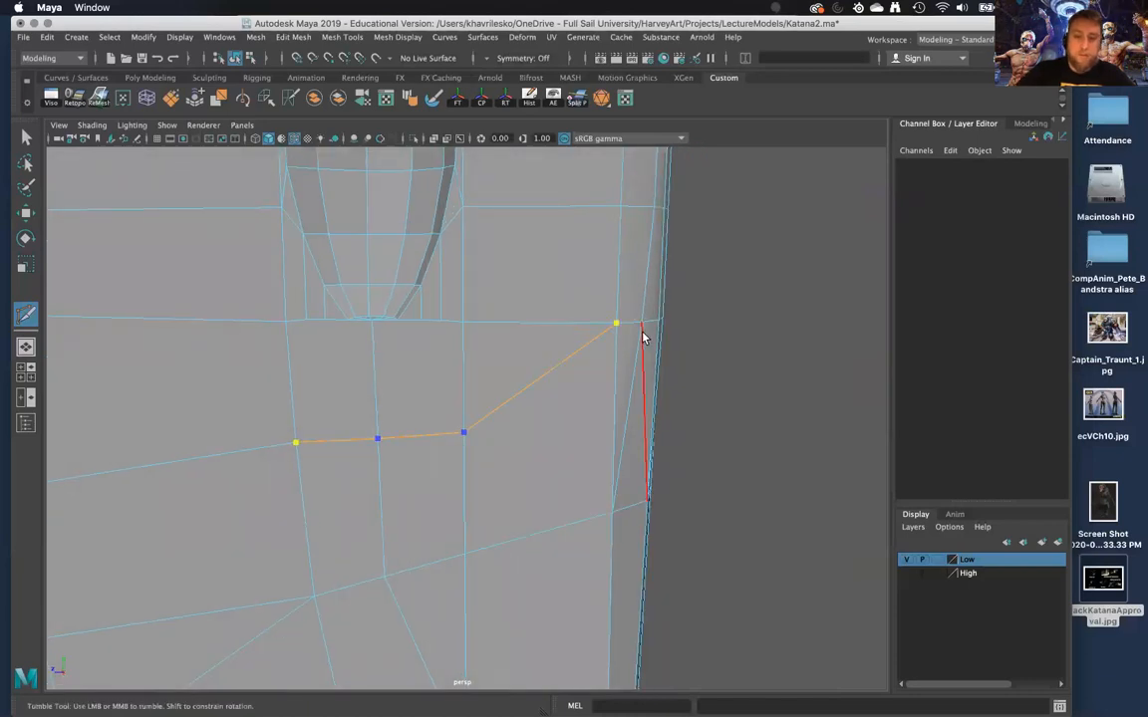
Cut from the groove end's side vertices down across the new crosswise edge to the central vertex, and connect the outer vertex to the spine-side corner
scroll(375, 440, "down", 5)
left_click_drag(374, 441, 415, 412, "alt")
scroll(410, 439, "up", 5)
scroll(414, 411, "up", 3)
left_click(402, 378)
key("Escape")
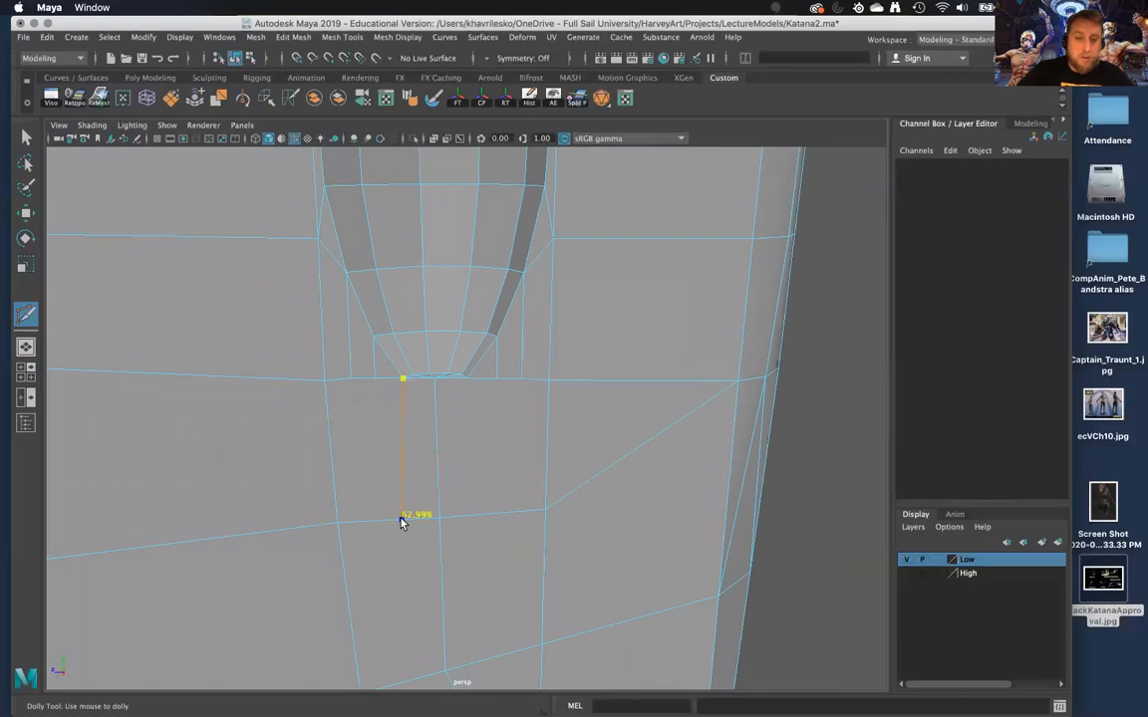
left_click(444, 670)
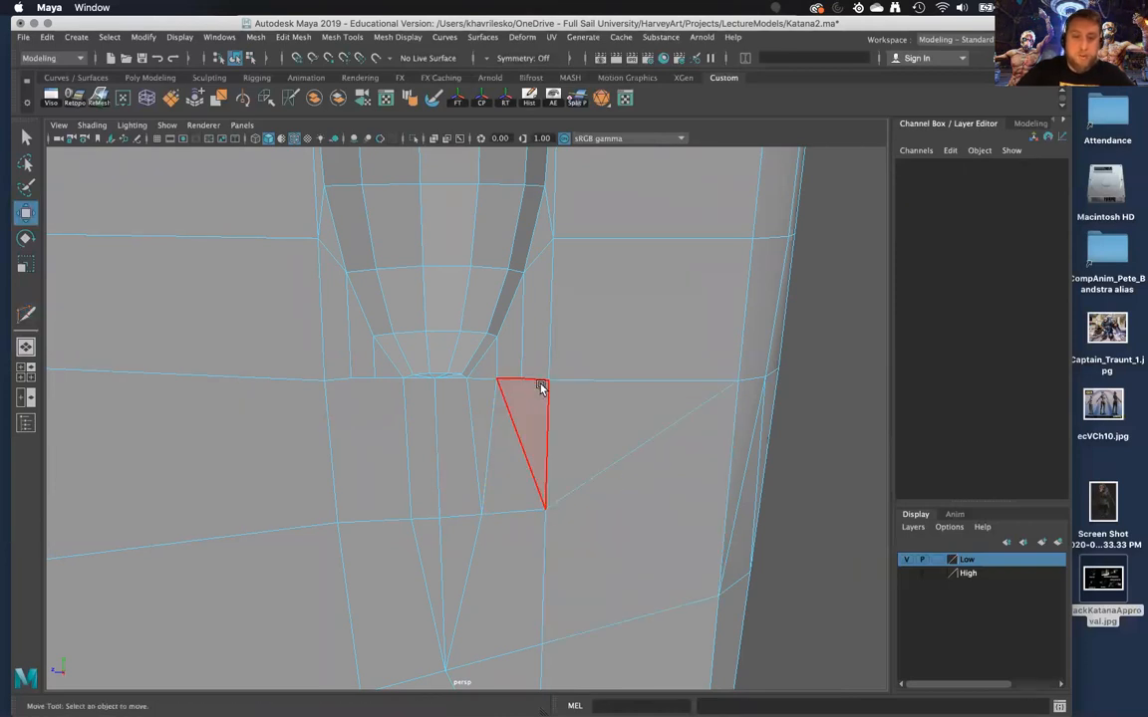
Collapse the short cross edge on each side of the groove's end
right_click_drag(545, 346, 620, 345)
right_click_drag(615, 394, 584, 458, "shift")
left_click_drag(584, 458, 572, 363, "alt")
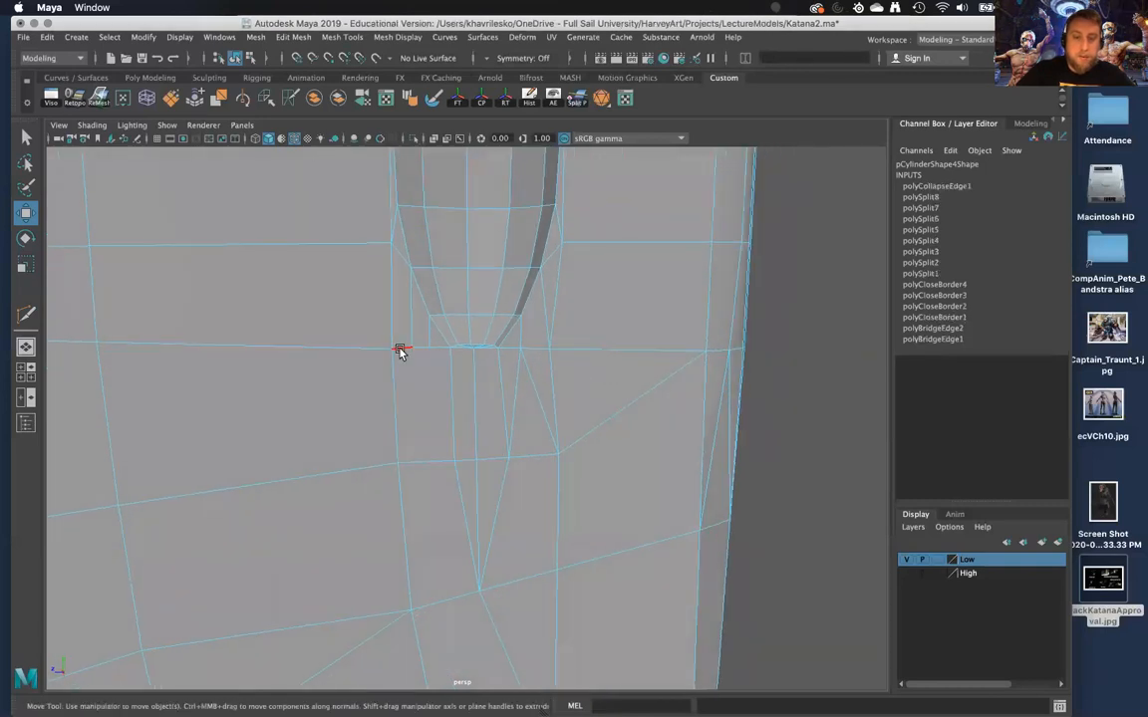
key("g")
Scale the two vertices left by the collapsed edges slightly farther apart
left_click_drag(438, 366, 444, 360, "alt")
right_click_drag(431, 327, 393, 328)
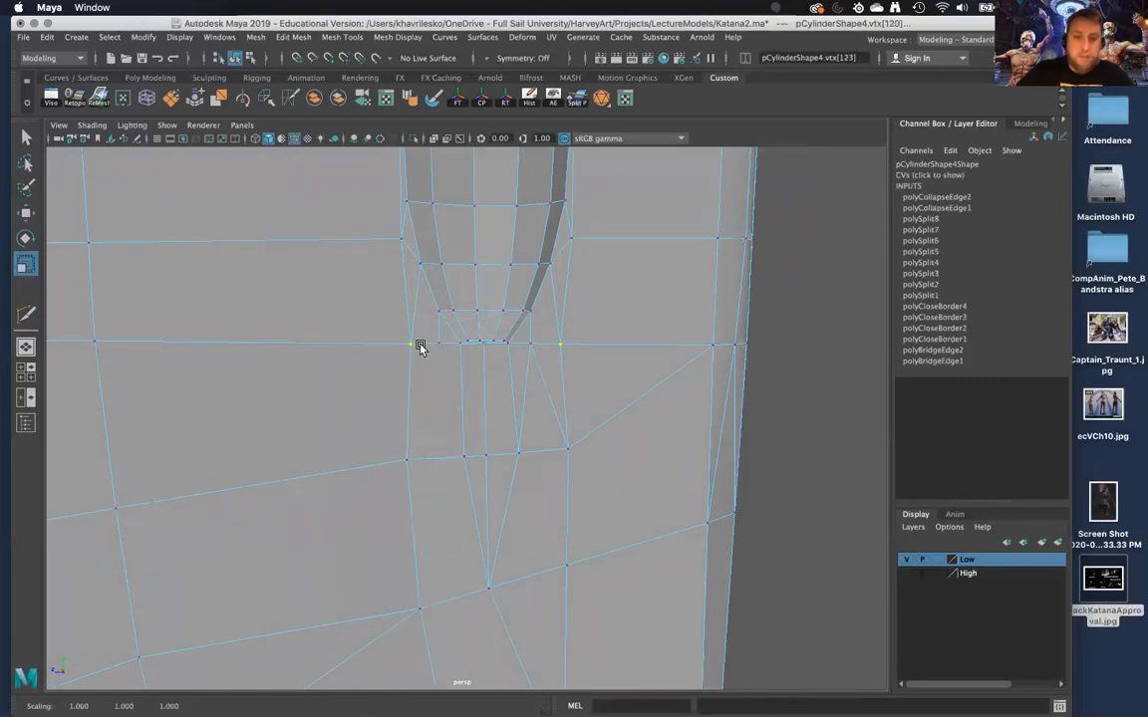
left_click_drag(416, 348, 416, 348)
Cut an edge from the crosswise edge's blade-side corner to the outer vertex beside the groove's end, mirroring the spine side
scroll(430, 456, "up", 4)
left_click_drag(441, 468, 435, 432, "alt")
right_click_drag(436, 432, 436, 478, "shift")
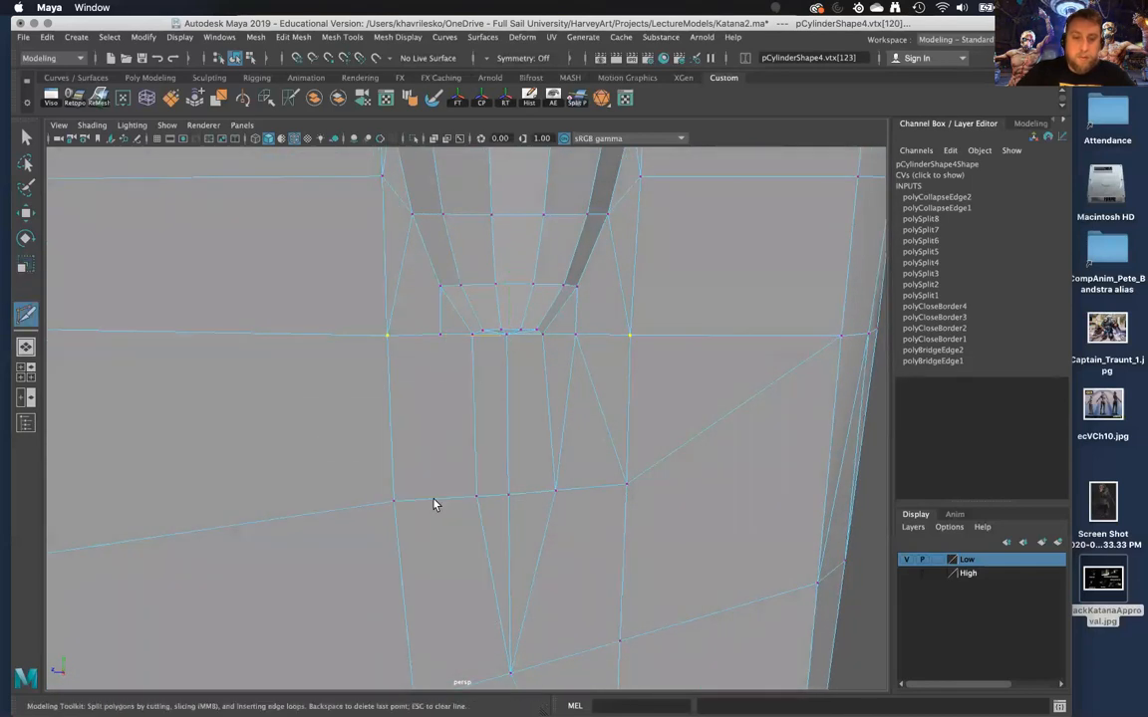
left_click(394, 501)
left_click(440, 335)
right_click(518, 509)
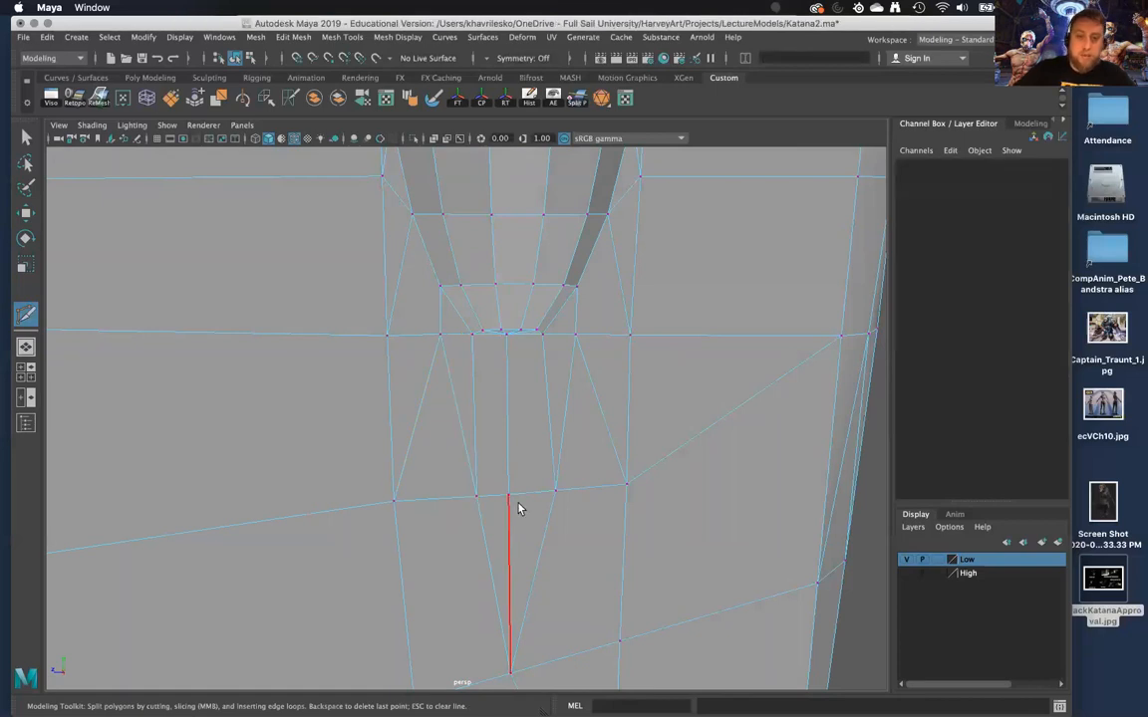
Preview the blade smoothed and examine the shading around the groove's end with the wireframe overlay off
scroll(521, 507, "down", 8)
left_click_drag(564, 489, 546, 479, "alt")
key("w")
key("3")
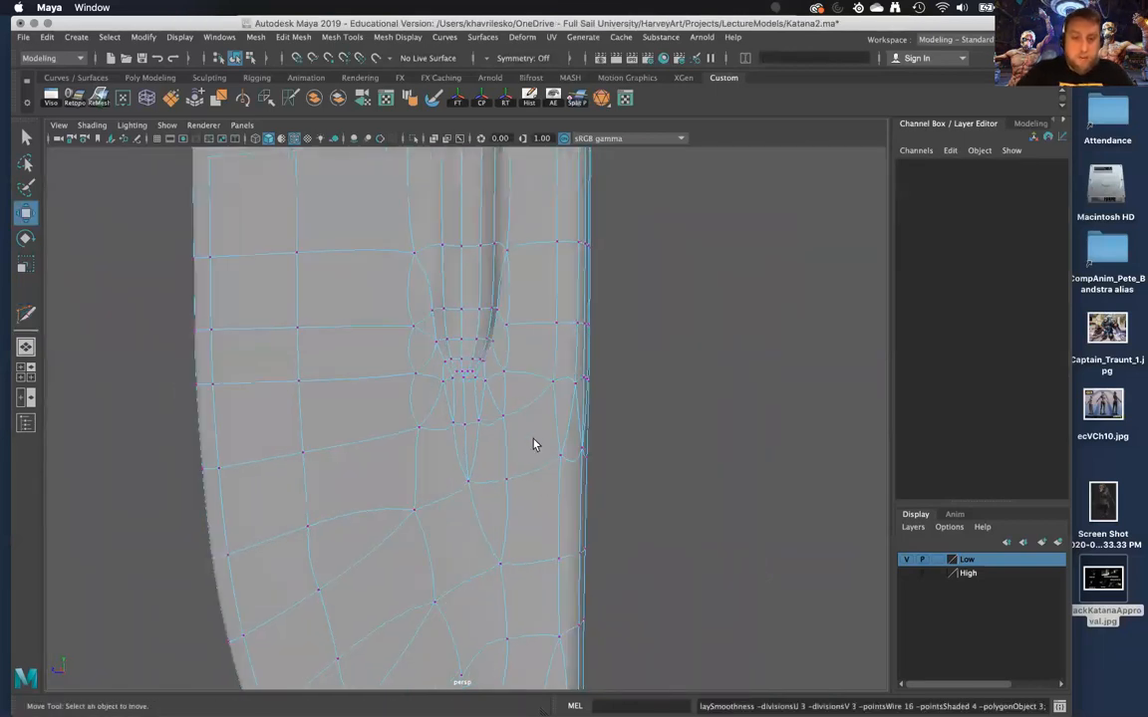
right_click_drag(513, 327, 580, 304)
left_click(679, 345)
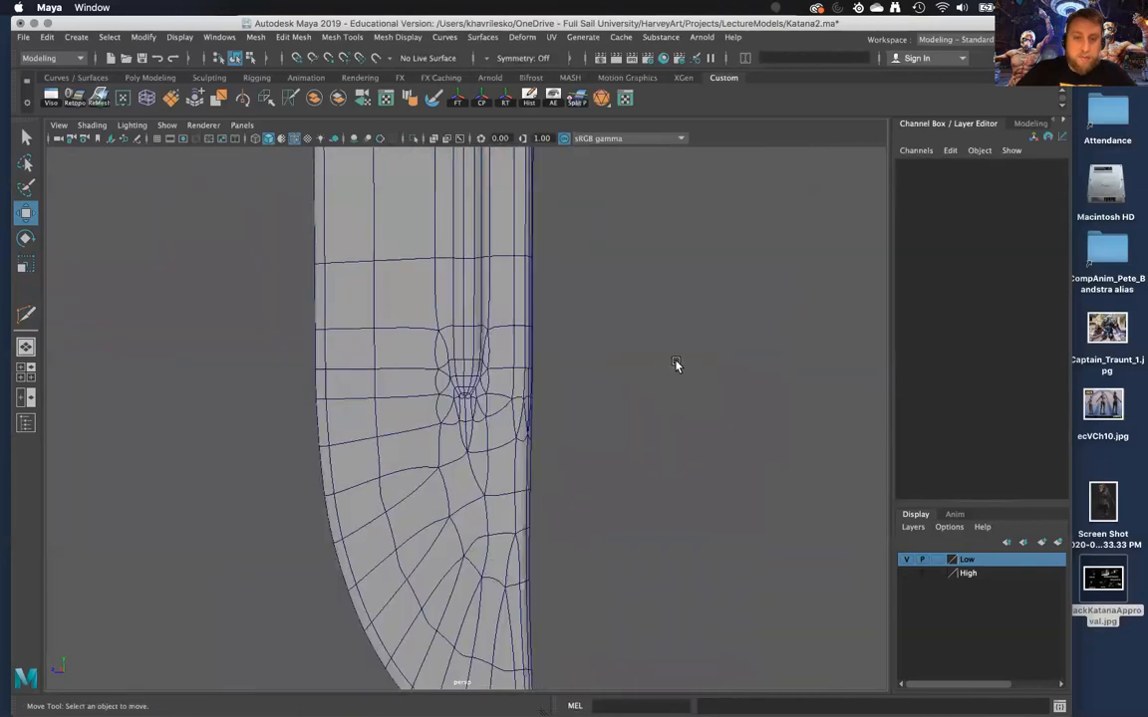
left_click(293, 139)
mouse_move(372, 233)
left_mouse_down("alt")
mouse_move(422, 408)
mouse_move(423, 340)
mouse_move(345, 397)
mouse_move(372, 339)
mouse_move(453, 384)
mouse_move(466, 420)
mouse_move(487, 404)
mouse_move(616, 505)
mouse_move(654, 520)
mouse_move(467, 448)
left_mouse_up("alt")
left_click(454, 385)
scroll(459, 377, "up", 5)
right_click_drag(426, 326, 444, 393)
right_click_drag(488, 309, 488, 309)
left_click_drag(494, 379, 460, 378, "alt")
right_click_drag(461, 368, 406, 393, "shift")
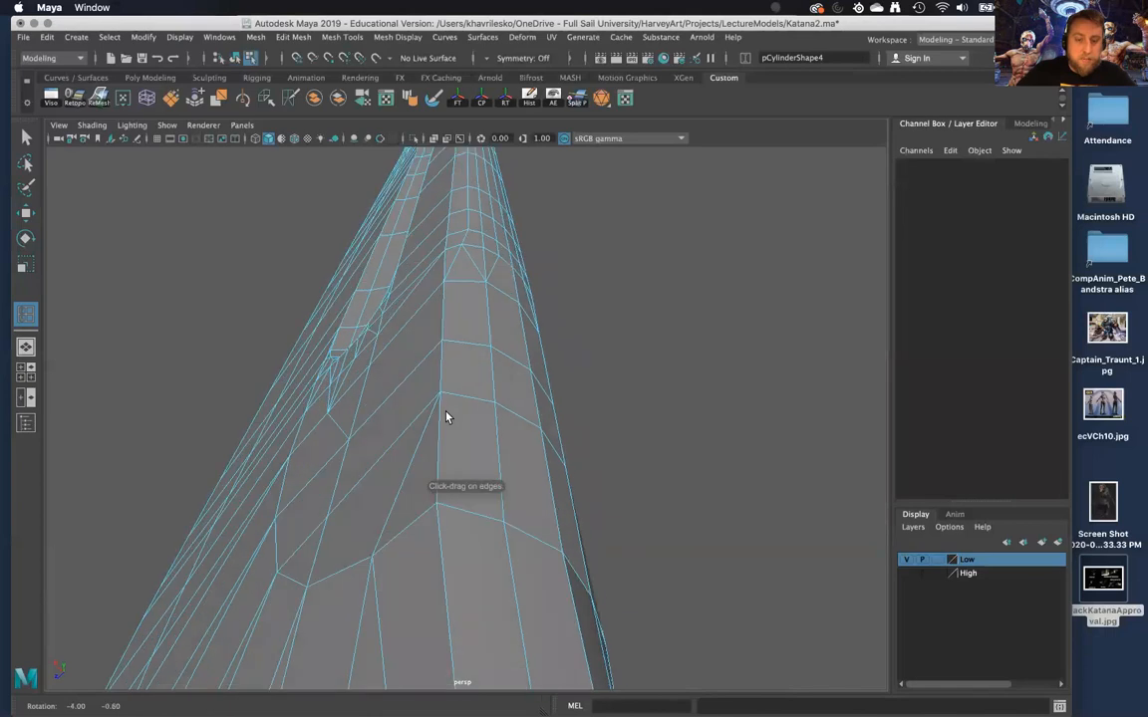
mouse_move(454, 428)
left_mouse_down("alt")
mouse_move(443, 399)
mouse_move(442, 433)
left_mouse_up("alt")
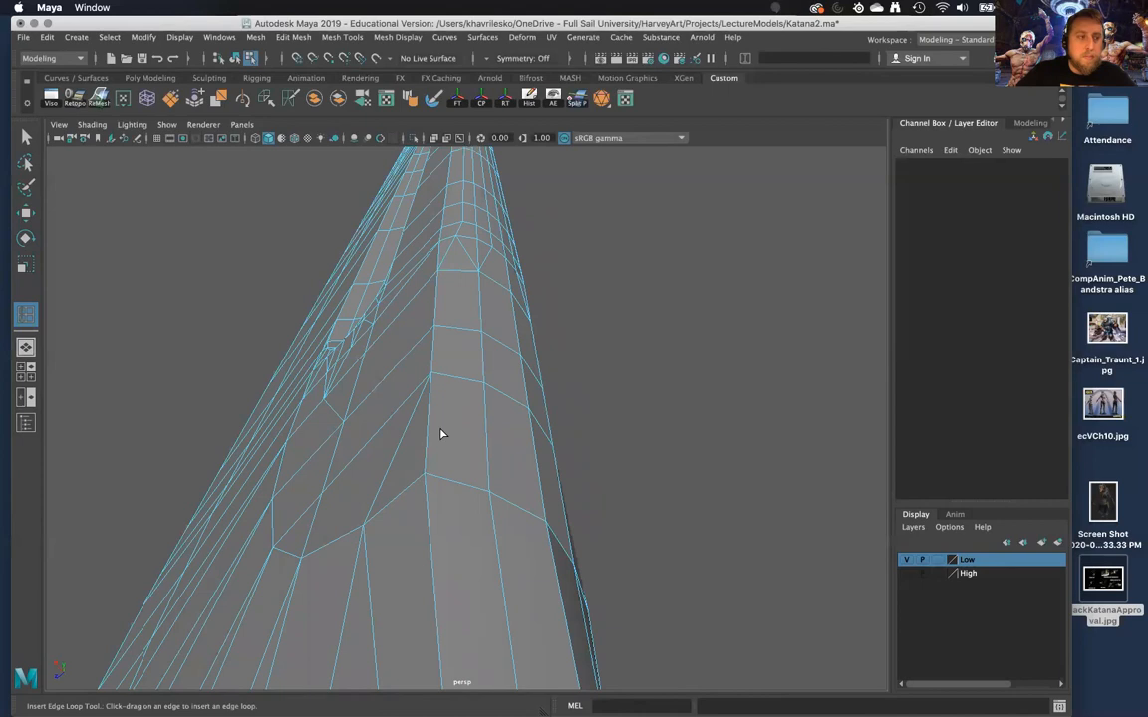
left_click_drag(443, 434, 455, 402, "alt")
left_click_drag(480, 274, 505, 294, "alt")
right_click_drag(503, 293, 672, 277)
Return the blade to its unsmoothed display and insert an edge loop close to each long side of the groove
left_click_drag(610, 308, 405, 262, "alt")
left_click(397, 358)
key("1")
middle_click_drag(407, 265, 474, 520, "alt")
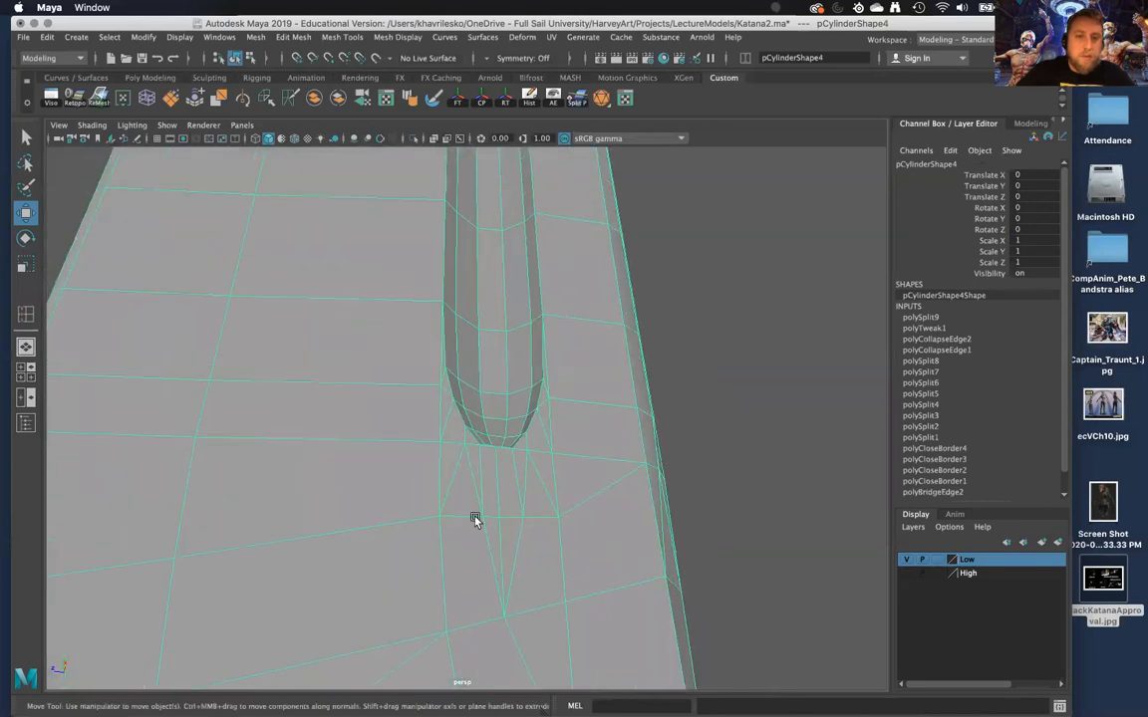
right_click_drag(474, 520, 412, 297, "alt")
left_click_drag(412, 297, 496, 459, "alt")
middle_click_drag(496, 460, 479, 380, "alt")
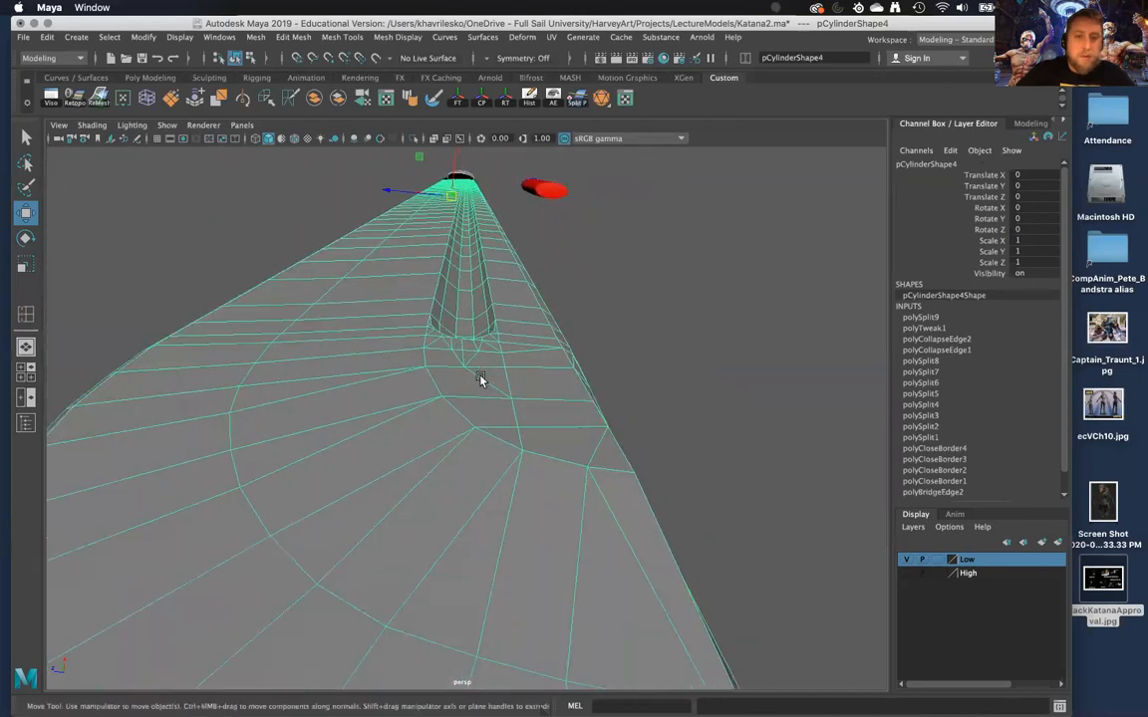
left_click_drag(479, 379, 474, 386, "alt")
right_click_drag(449, 367, 366, 387, "shift")
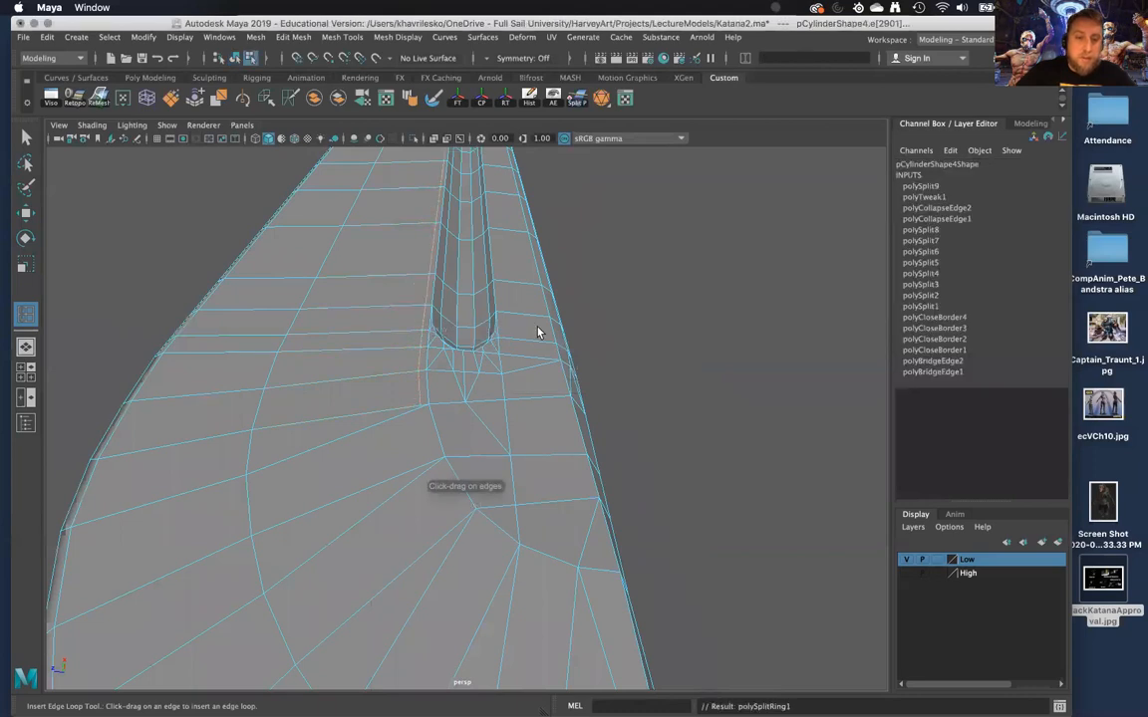
left_click_drag(517, 315, 505, 325)
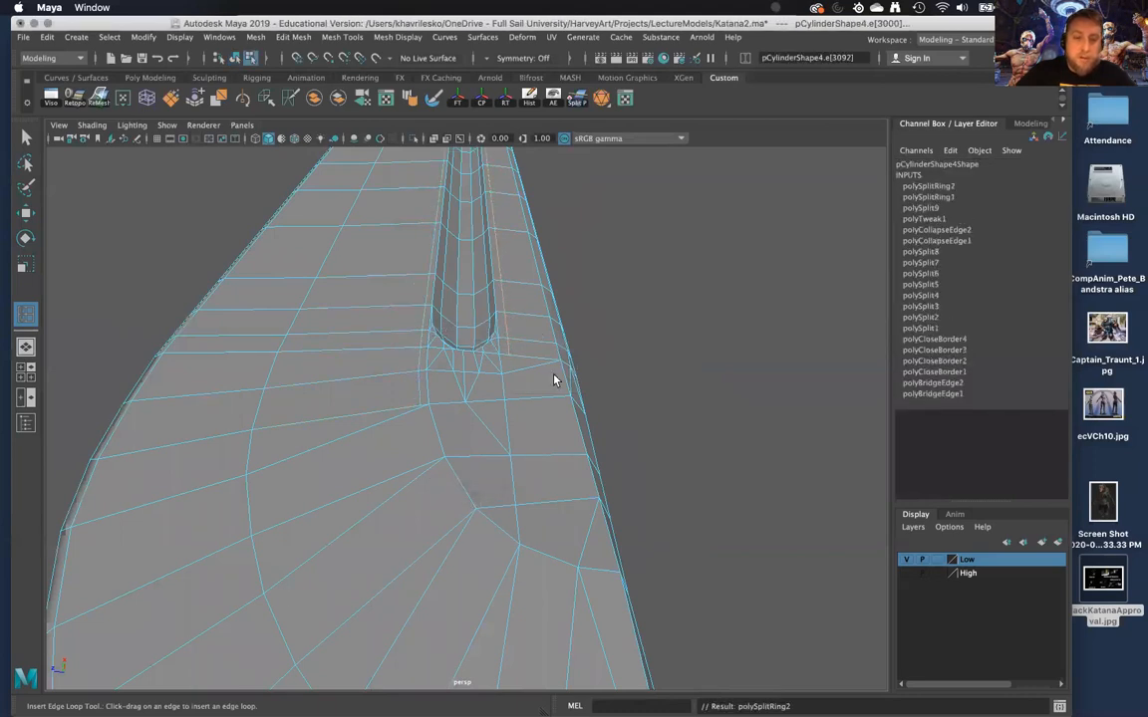
Examine the groove's end in the smoothed preview, and return to the unsmoothed mesh
key("w")
key("f")
right_click_drag(534, 328, 660, 320)
left_click_drag(661, 320, 615, 336, "alt")
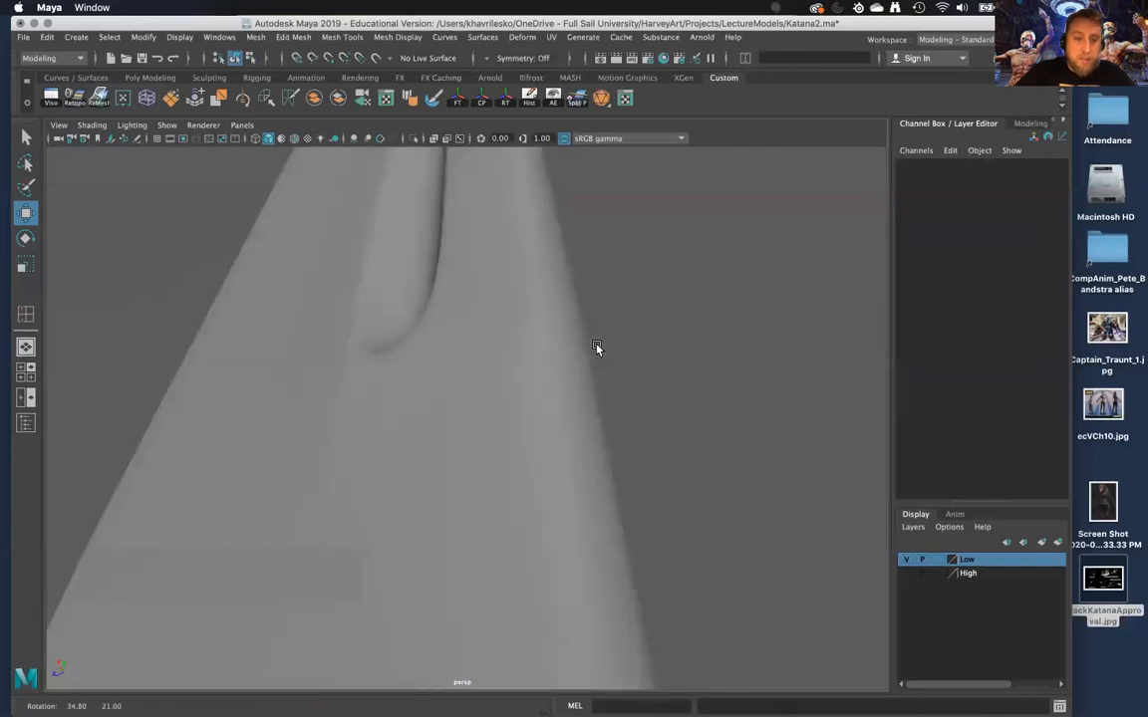
left_click(496, 379)
key("ctrl+z")
key("ctrl+z")
Select three radial edges fanning out from the curved border toward the cutting edge
left_click_drag(461, 386, 500, 439, "alt")
key("q")
middle_click_drag(486, 457, 464, 179, "alt")
right_click_drag(546, 487, 487, 315, "alt")
left_click_drag(487, 315, 375, 290, "alt")
right_click_drag(374, 264, 372, 246)
left_click(382, 295)
left_click(471, 457)
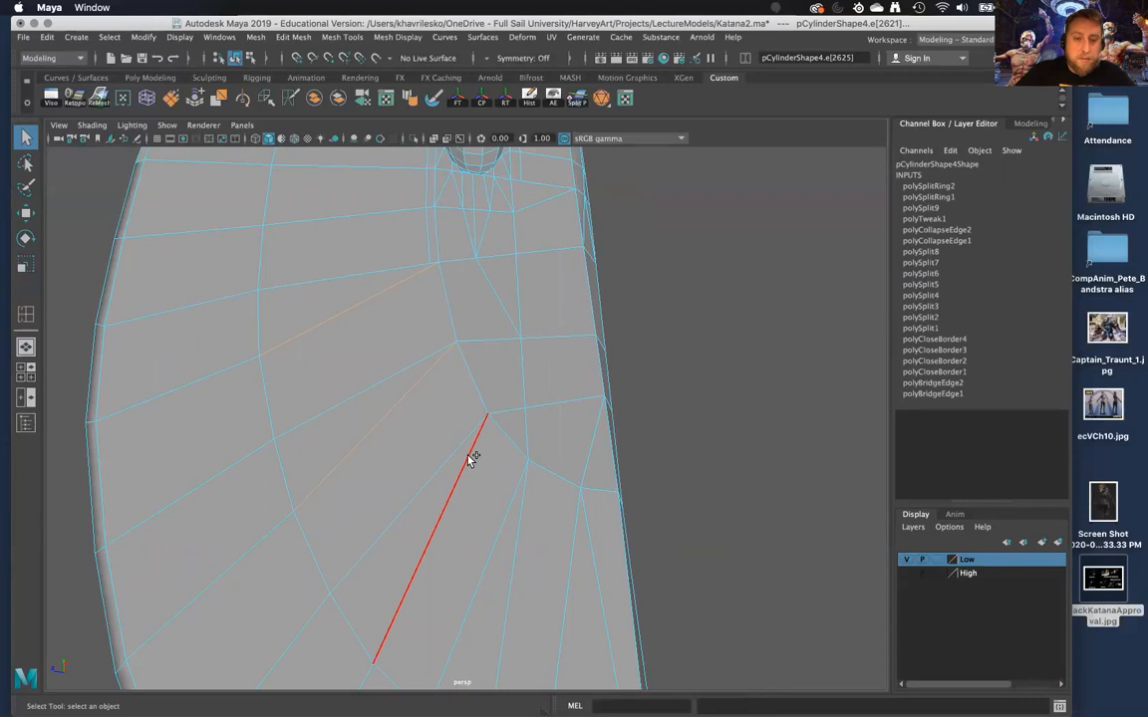
left_click_drag(471, 460, 415, 474, "alt")
middle_click_drag(415, 474, 374, 476, "alt")
left_click_drag(374, 476, 573, 448, "alt")
right_click_drag(573, 448, 411, 350, "alt")
left_click_drag(411, 350, 589, 369, "alt")
right_click_drag(588, 369, 596, 434, "alt")
left_click_drag(596, 434, 540, 366, "alt")
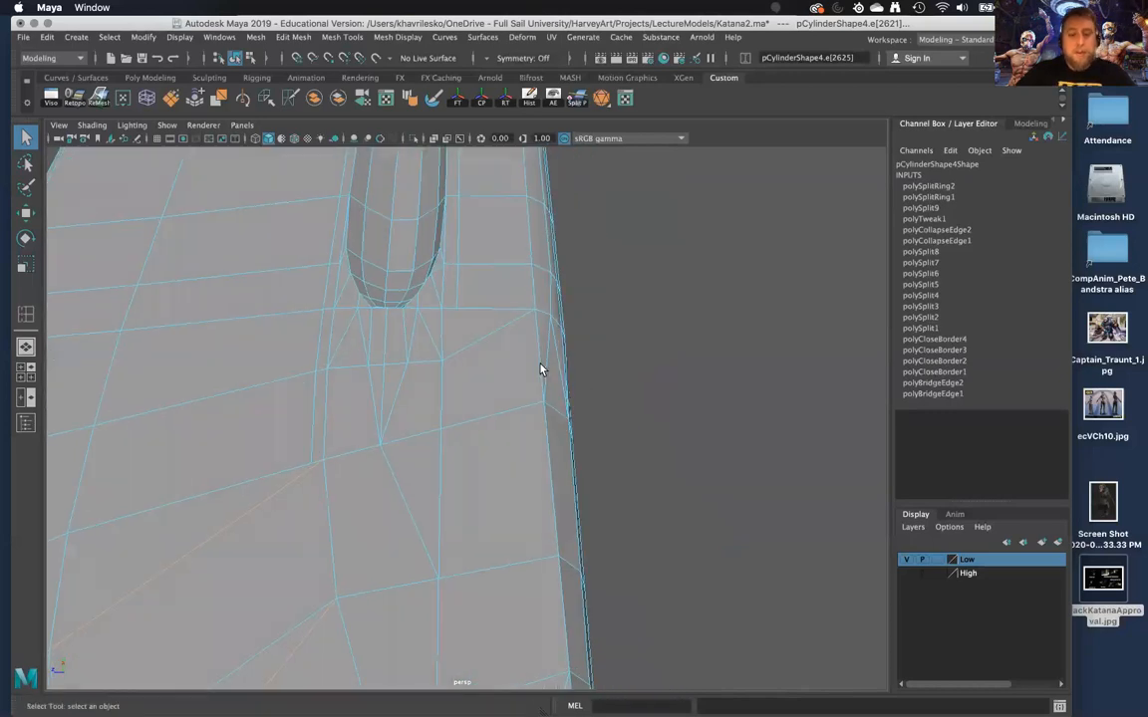
Preview the blade smoothed without a selection and examine both sides of the tip
key("w")
right_click_drag(467, 351, 691, 341)
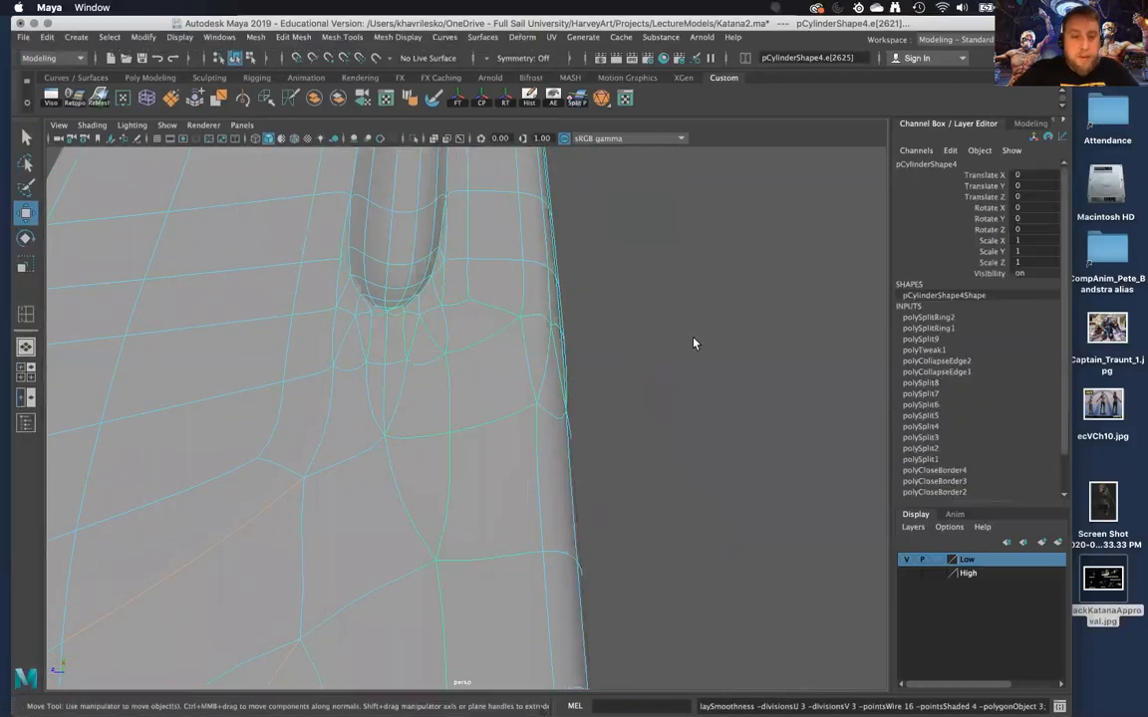
left_click(692, 341)
scroll(682, 379, "down", 5)
left_click_drag(680, 385, 341, 446, "alt")
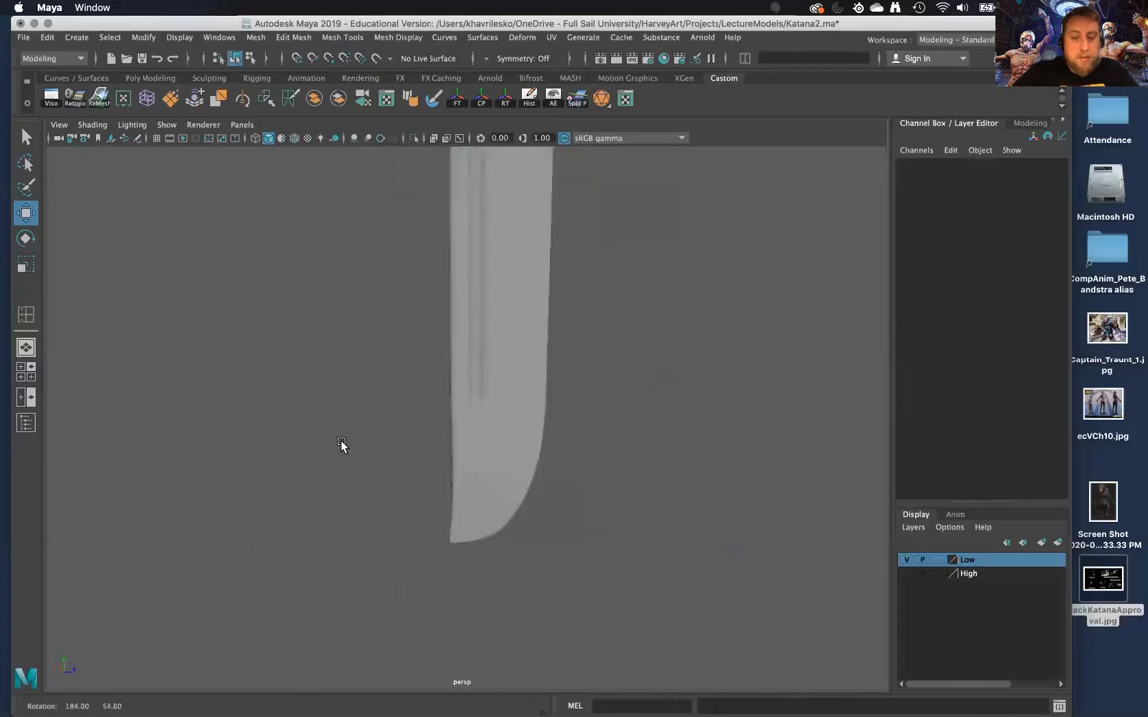
left_click_drag(558, 424, 673, 449, "alt")
right_click_drag(674, 448, 608, 524, "alt")
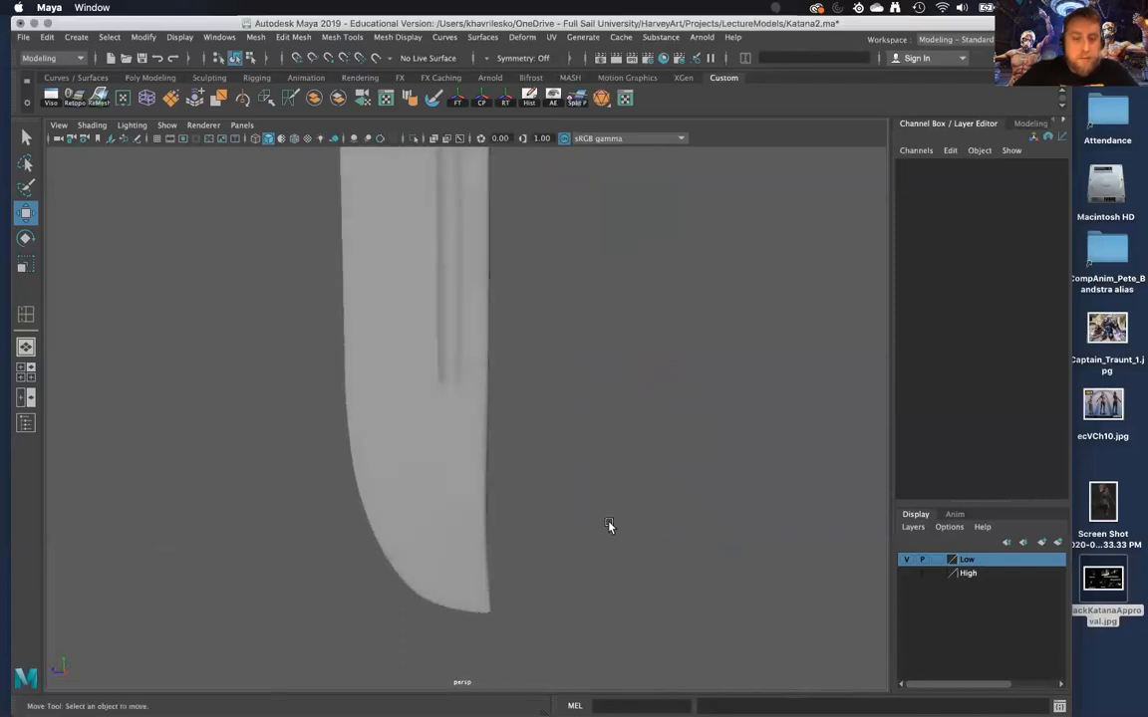
Soft-select the spine-side vertices near the blade's tip with a reduced falloff radius and nudge them into line with the spine
left_click(480, 520)
scroll(510, 489, "down", 2)
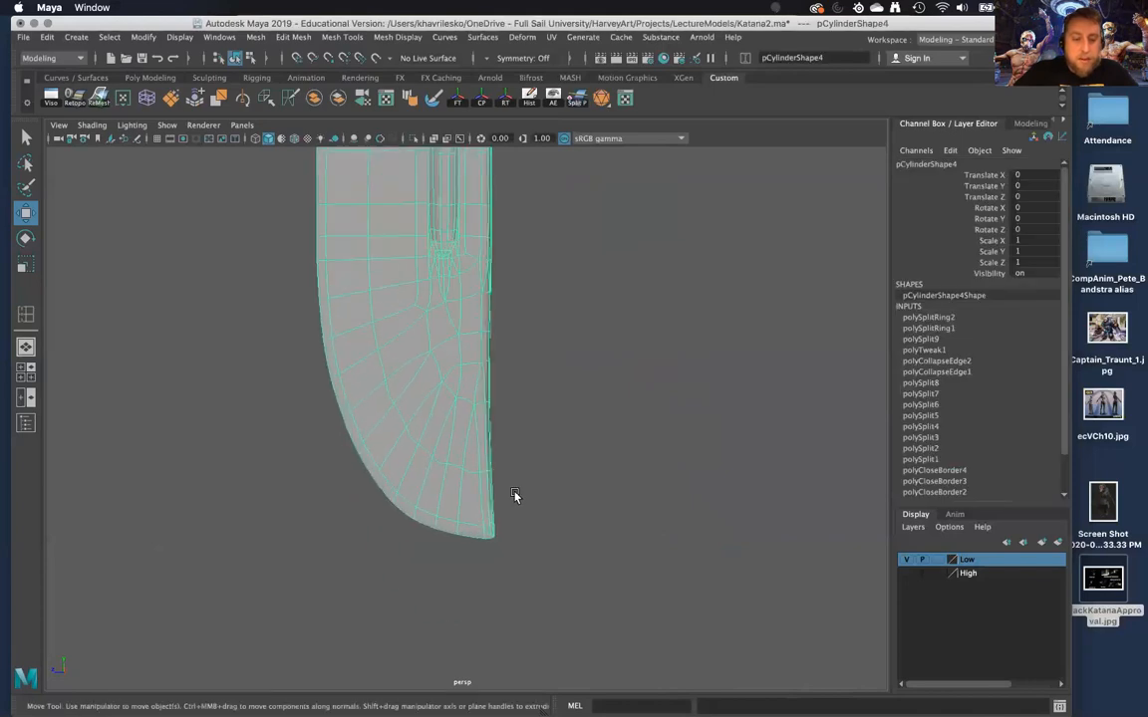
left_click_drag(538, 429, 513, 418, "alt")
right_click_drag(477, 327, 431, 319)
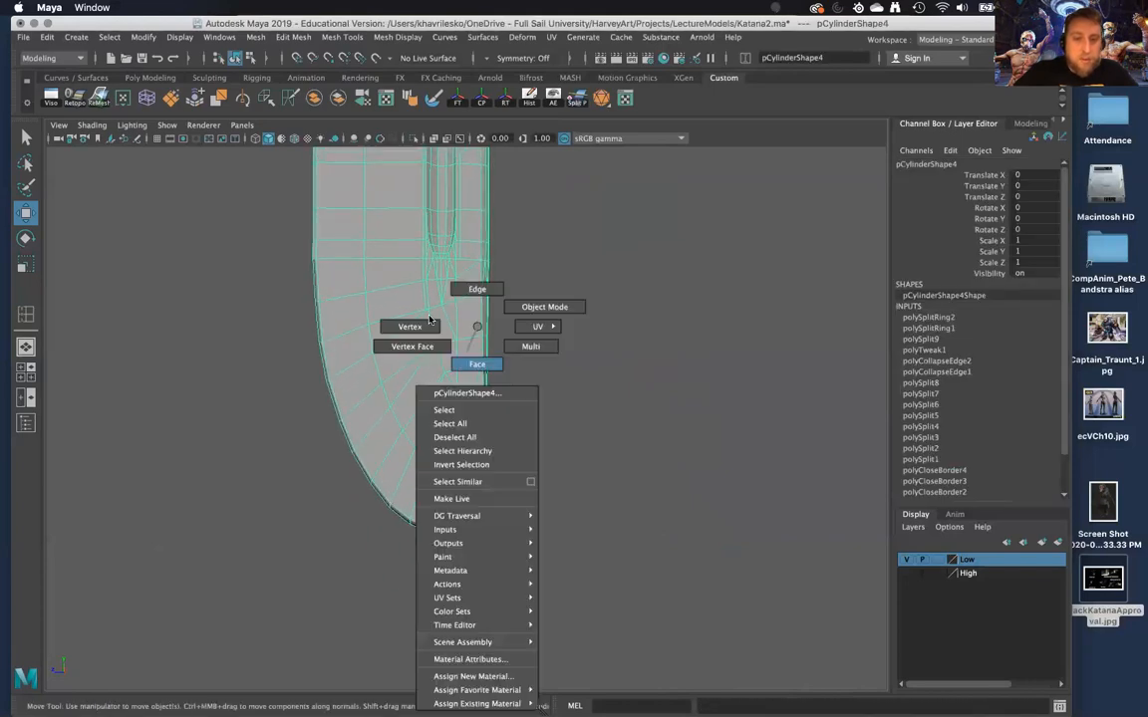
right_click_drag(491, 361, 503, 360)
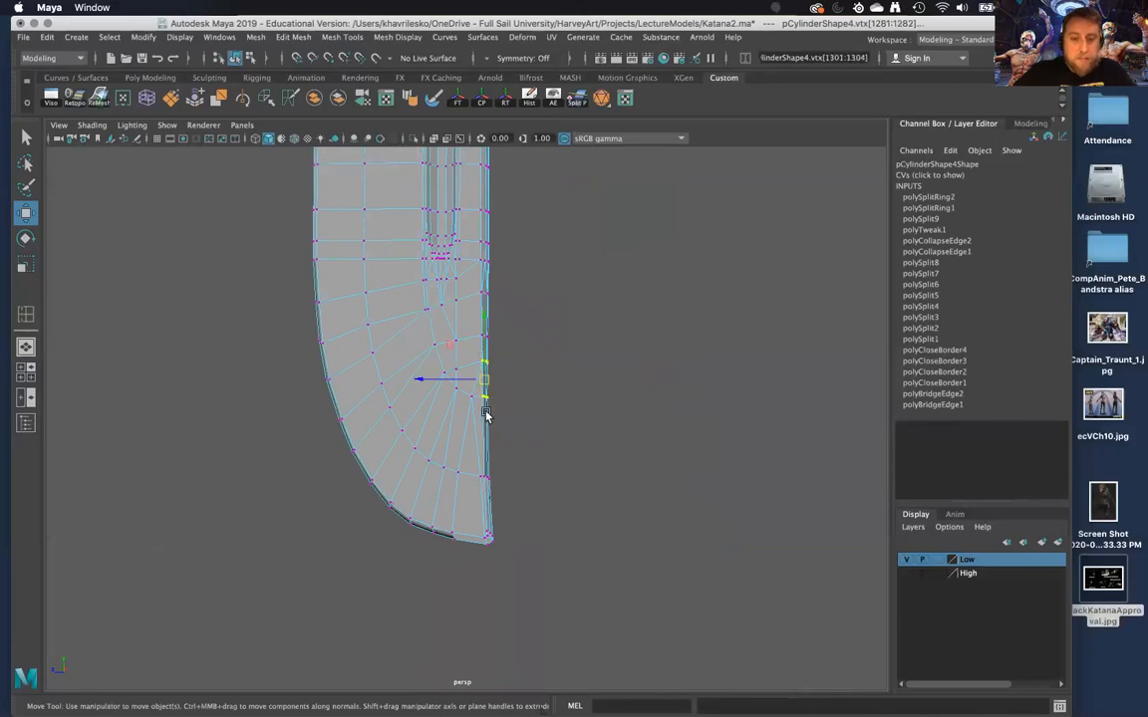
left_click_drag(453, 418, 658, 320, "alt")
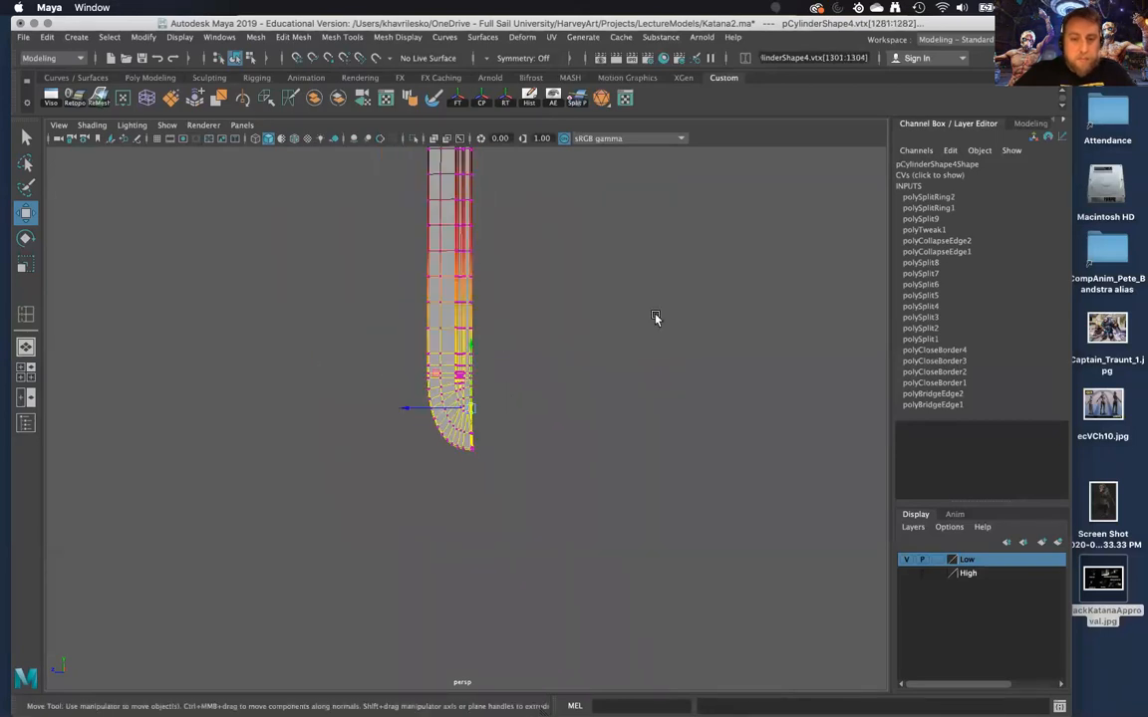
left_click_drag(497, 412, 501, 412)
scroll(500, 412, "up", 12)
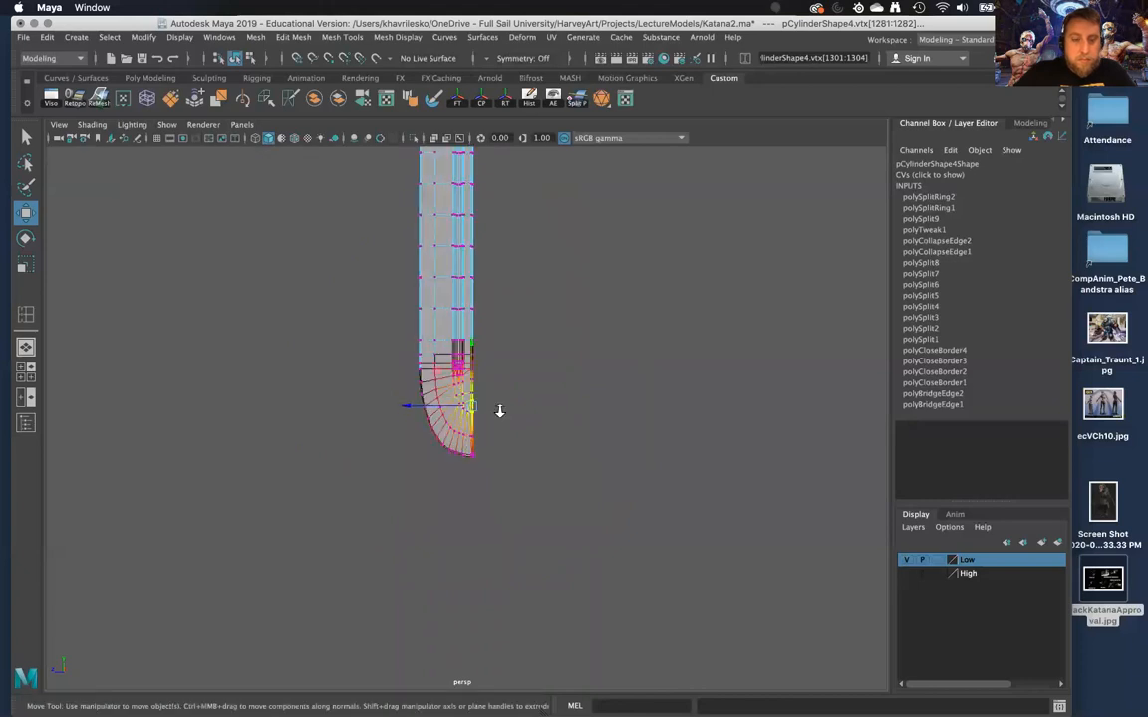
left_click_drag(435, 364, 439, 363)
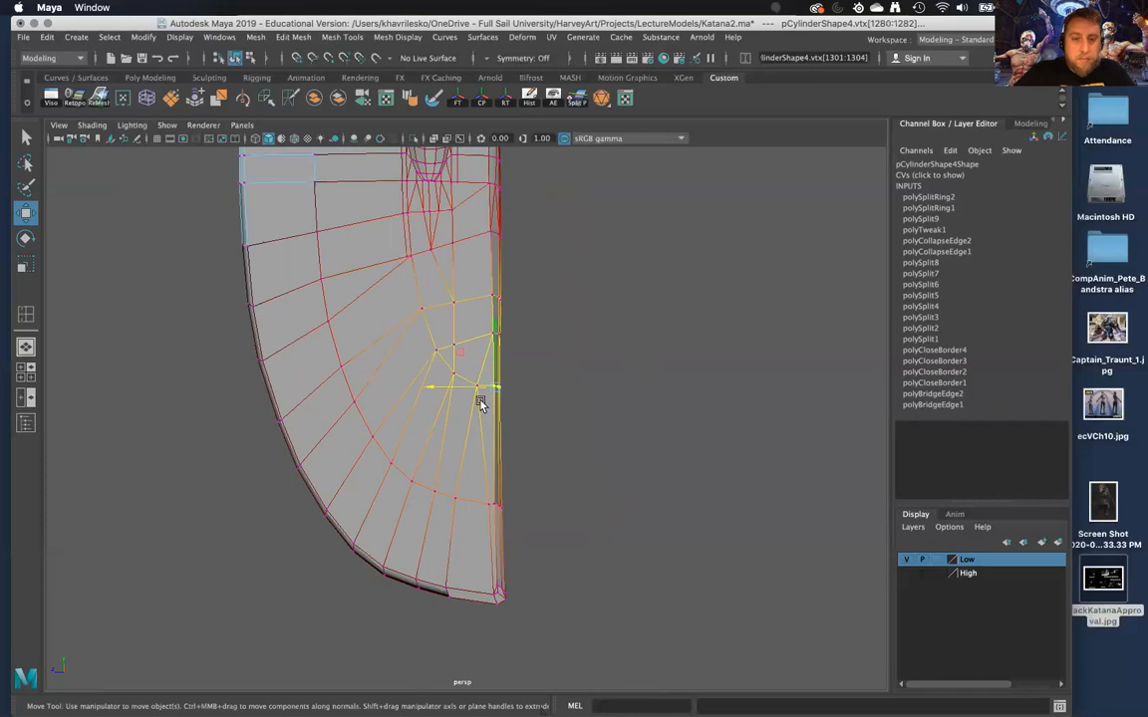
left_click_drag(451, 392, 455, 394)
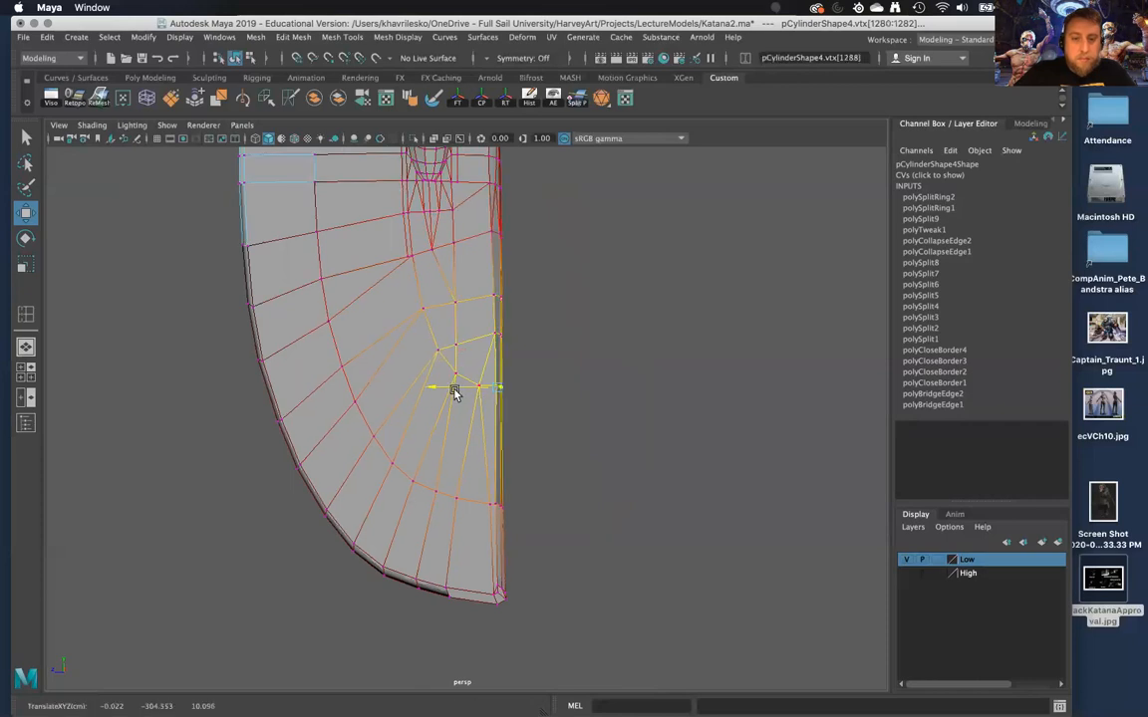
Soft-move the next group of spine-side vertices above slightly toward the groove, and return the blade to object mode
middle_click_drag(505, 410, 496, 455, "alt")
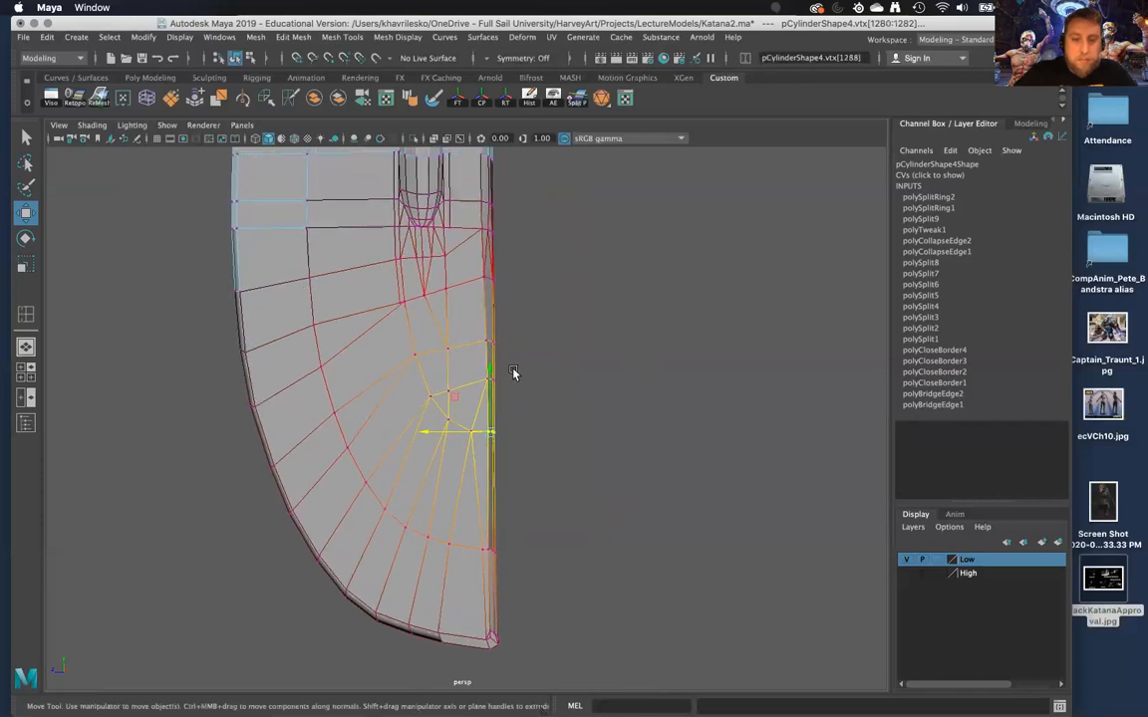
left_click_drag(477, 392, 477, 391)
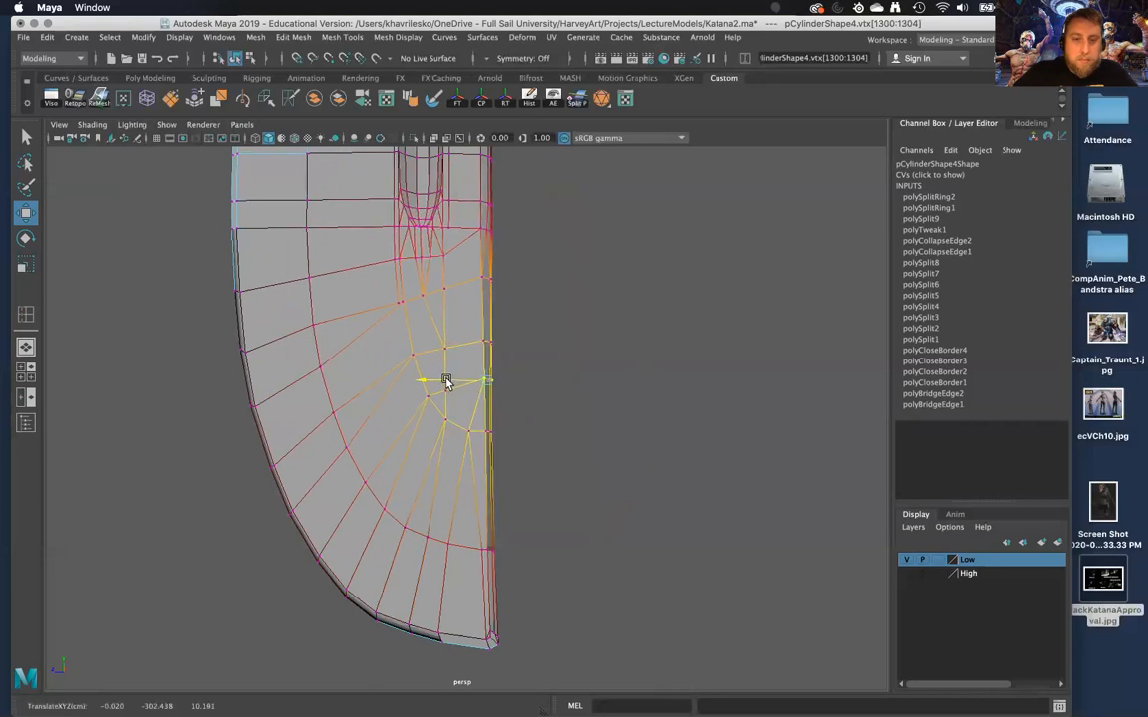
right_click_drag(448, 383, 463, 471, "alt")
right_click_drag(438, 307, 503, 282)
Scale the two opposite vertices on the spine's sides near the tip slightly inward across the blade's thickness
left_click_drag(568, 319, 499, 418, "alt")
left_click(507, 458)
right_click_drag(517, 463, 440, 391, "alt")
left_click_drag(472, 546, 476, 609, "alt")
right_click_drag(468, 326, 421, 332)
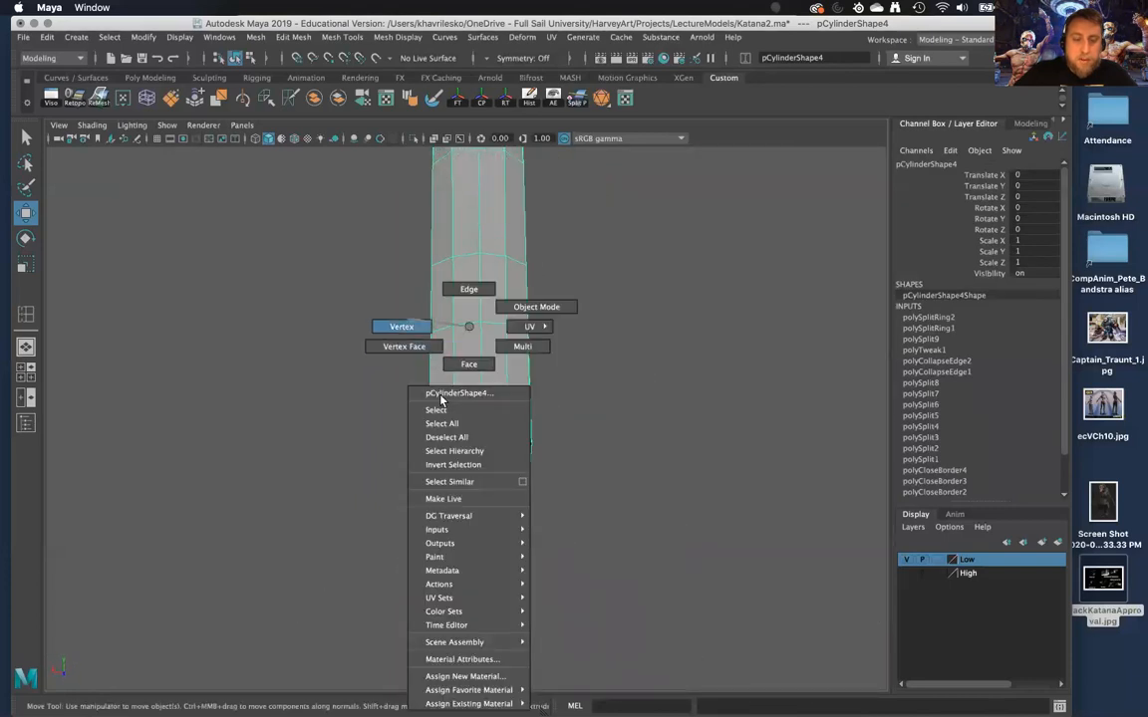
left_click_drag(541, 471, 542, 471, "alt")
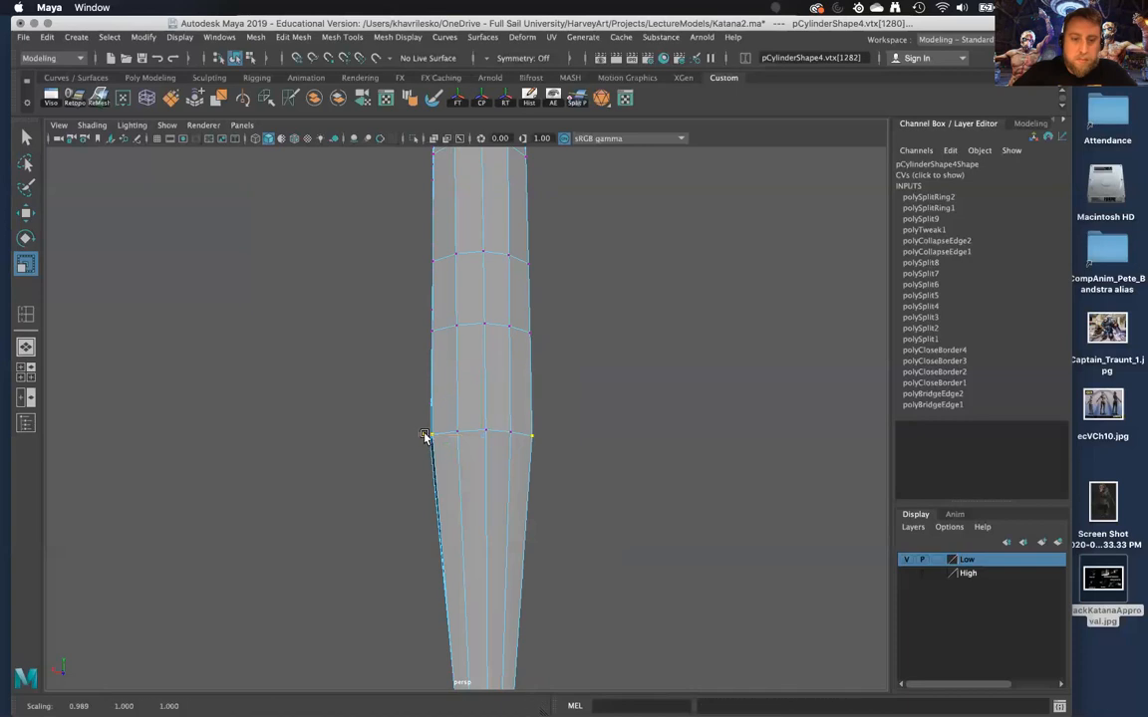
Scale the adjoining pair of face vertices beside the spine across the blade's thickness to even out the tip's profile
left_click_drag(432, 447, 482, 457, "alt")
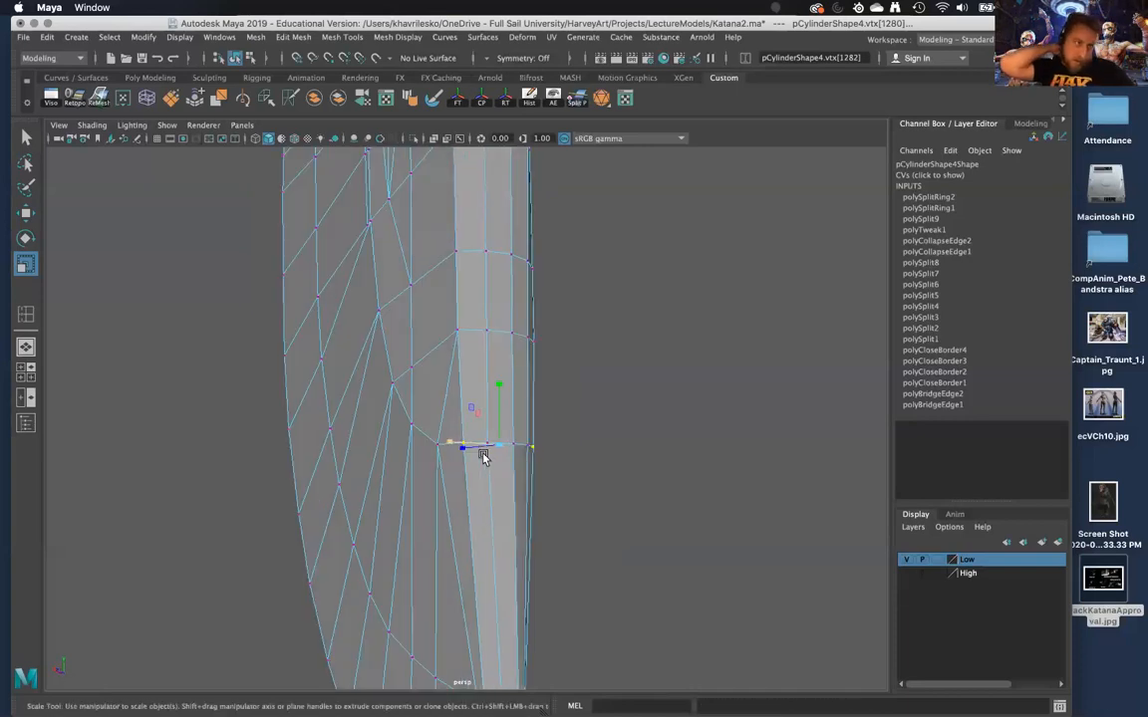
left_click_drag(269, 352, 203, 282, "alt")
right_click_drag(202, 282, 372, 362, "alt")
left_click_drag(371, 361, 435, 326, "alt")
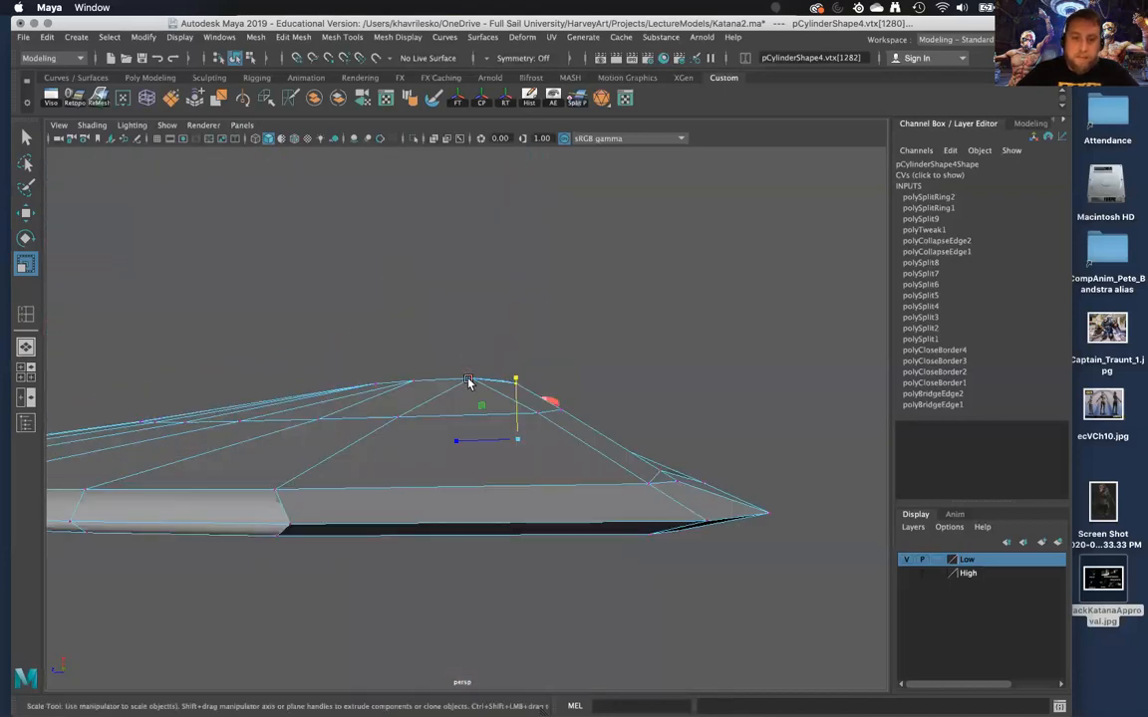
left_click_drag(519, 429, 553, 412, "alt")
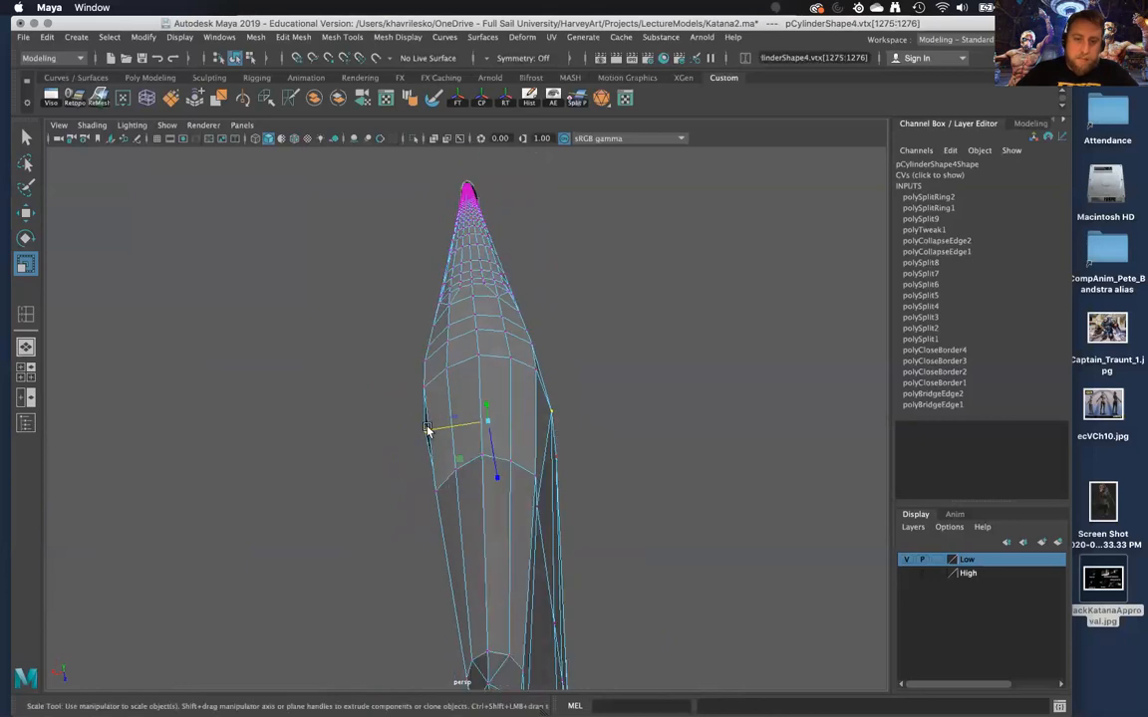
left_click_drag(431, 430, 382, 470, "alt")
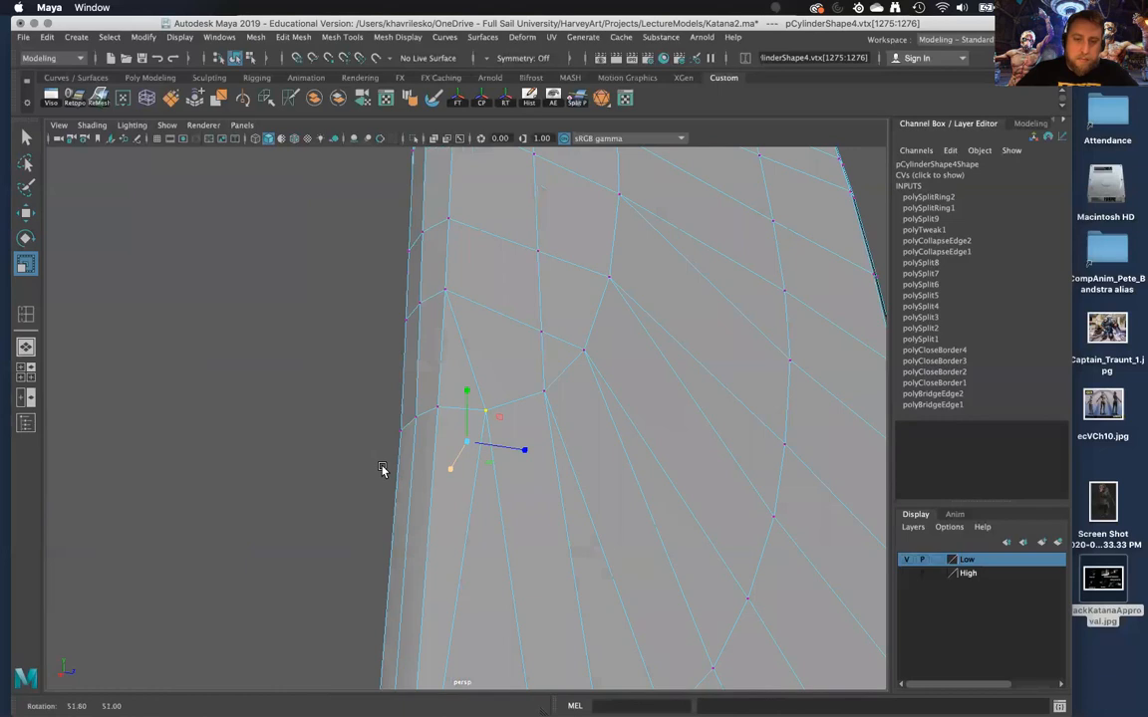
Return the blade to object mode and soften its edges
right_click_drag(473, 316, 594, 318)
left_click(286, 378)
left_click_drag(286, 378, 458, 382, "alt")
left_click(459, 381)
left_click(611, 387)
left_click_drag(612, 387, 635, 305, "alt")
right_click_drag(636, 304, 516, 341, "alt")
middle_click_drag(516, 341, 539, 460, "alt")
right_click_drag(499, 236, 454, 221, "alt")
left_click_drag(518, 234, 544, 663, "alt")
scroll(556, 585, "up", 4)
Examine the spine and the area around the groove's end in the smoothed preview
left_click_drag(556, 585, 564, 557, "alt")
left_click(545, 461)
left_click_drag(545, 461, 391, 511, "alt")
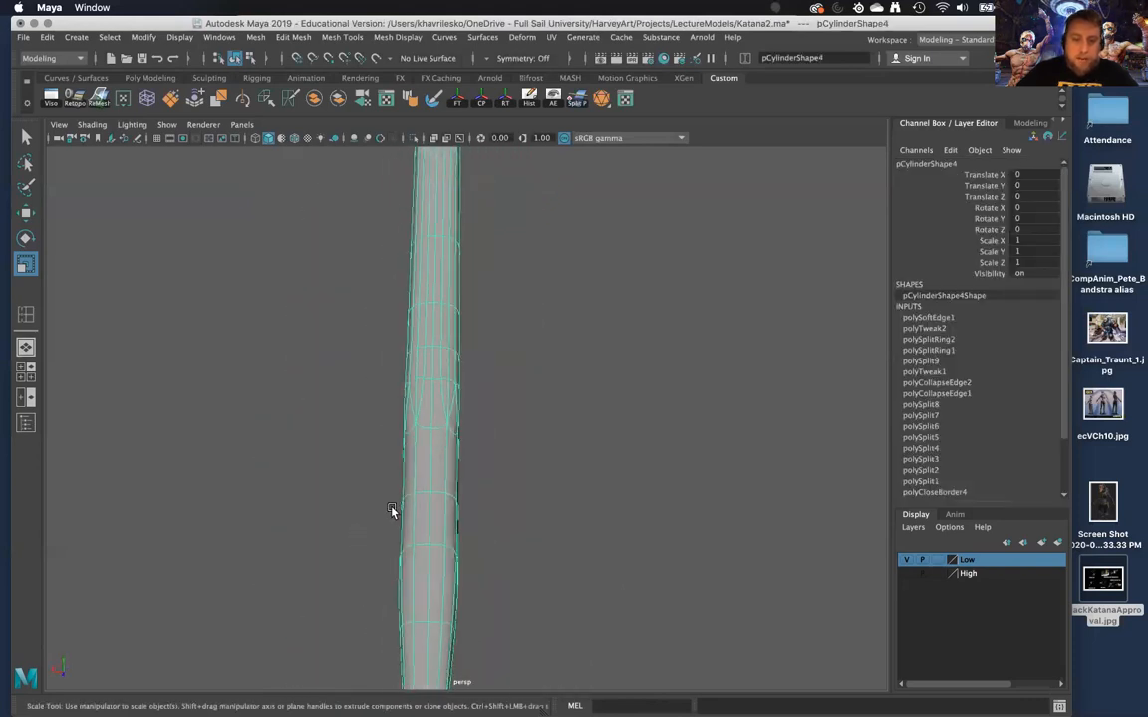
middle_click_drag(392, 511, 449, 517, "alt")
left_click_drag(449, 517, 538, 468, "alt")
scroll(547, 470, "down", 4)
scroll(547, 471, "up", 2)
middle_click_drag(547, 470, 483, 492, "alt")
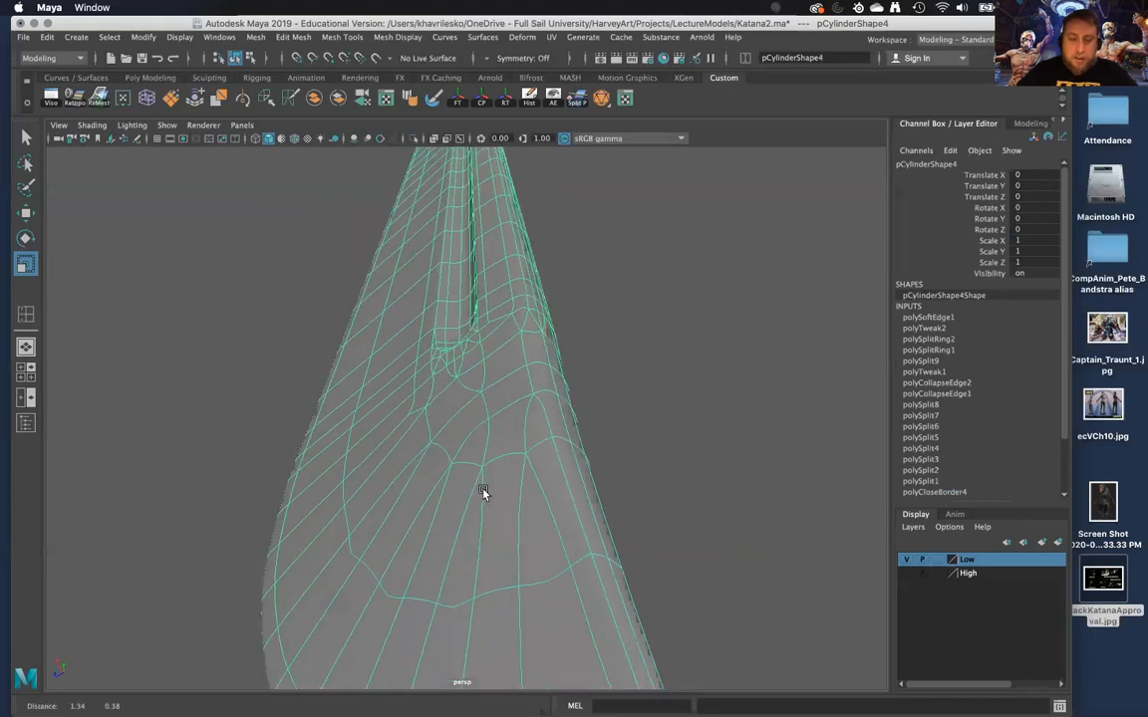
Return to the unsmoothed mesh and delete the slanted edge beside the spine below the groove's end
key("1")
left_click_drag(509, 440, 540, 488, "alt")
middle_click_drag(540, 487, 494, 482, "alt")
scroll(494, 482, "up", 2)
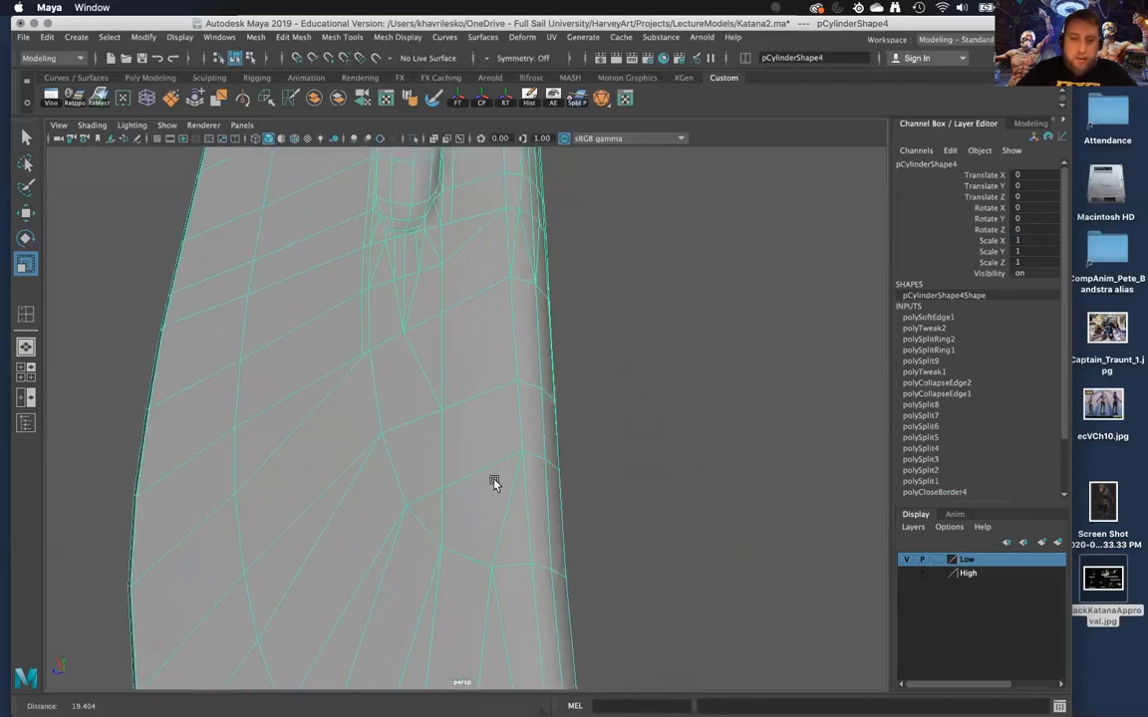
left_click_drag(494, 482, 515, 463, "alt")
right_click(518, 326)
right_click_drag(518, 325, 518, 289)
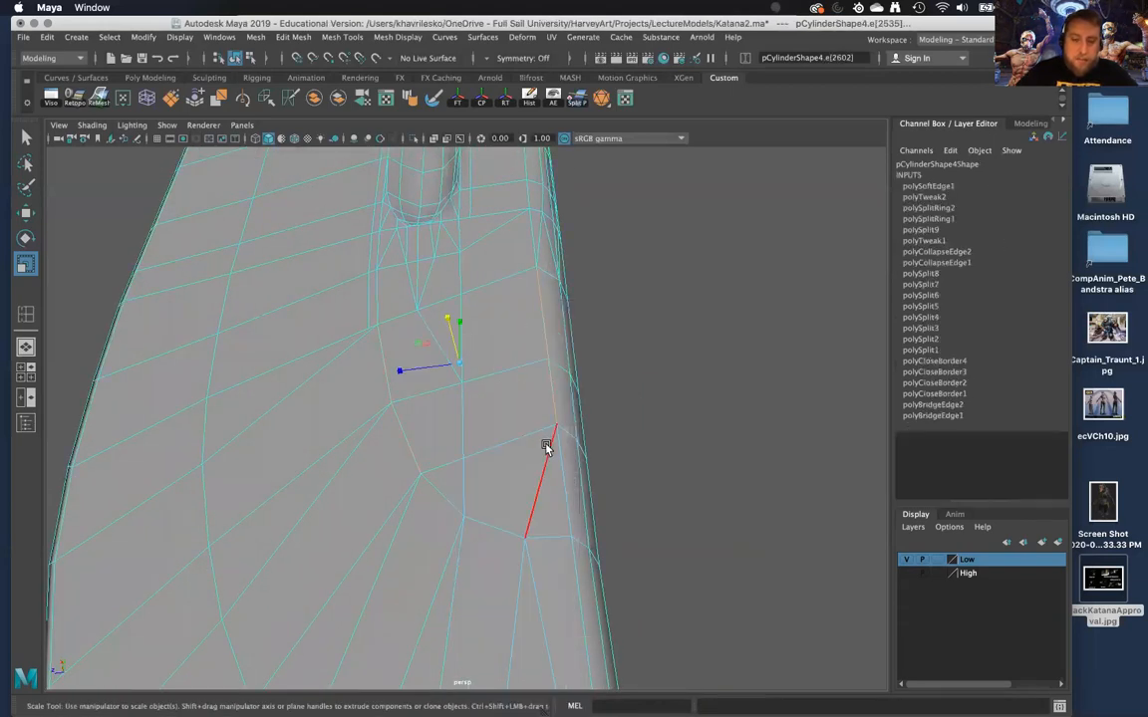
left_click(545, 458)
left_click_drag(544, 473, 554, 476, "alt")
mouse_move(548, 418)
right_mouse_down("shift")
mouse_move(479, 431)
mouse_move(516, 450)
right_mouse_up("shift")
Cut a new edge line with Multi-Cut from the vertex beside the spine up across the radial edges to the spine's border vertex
mouse_move(561, 454)
left_mouse_down("alt")
mouse_move(512, 445)
mouse_move(515, 415)
left_mouse_up("alt")
mouse_move(516, 415)
right_mouse_down("shift")
mouse_move(459, 404)
mouse_move(441, 415)
right_mouse_up("shift")
left_click(510, 429)
middle_click_drag(517, 382, 502, 455, "alt")
left_click(496, 449)
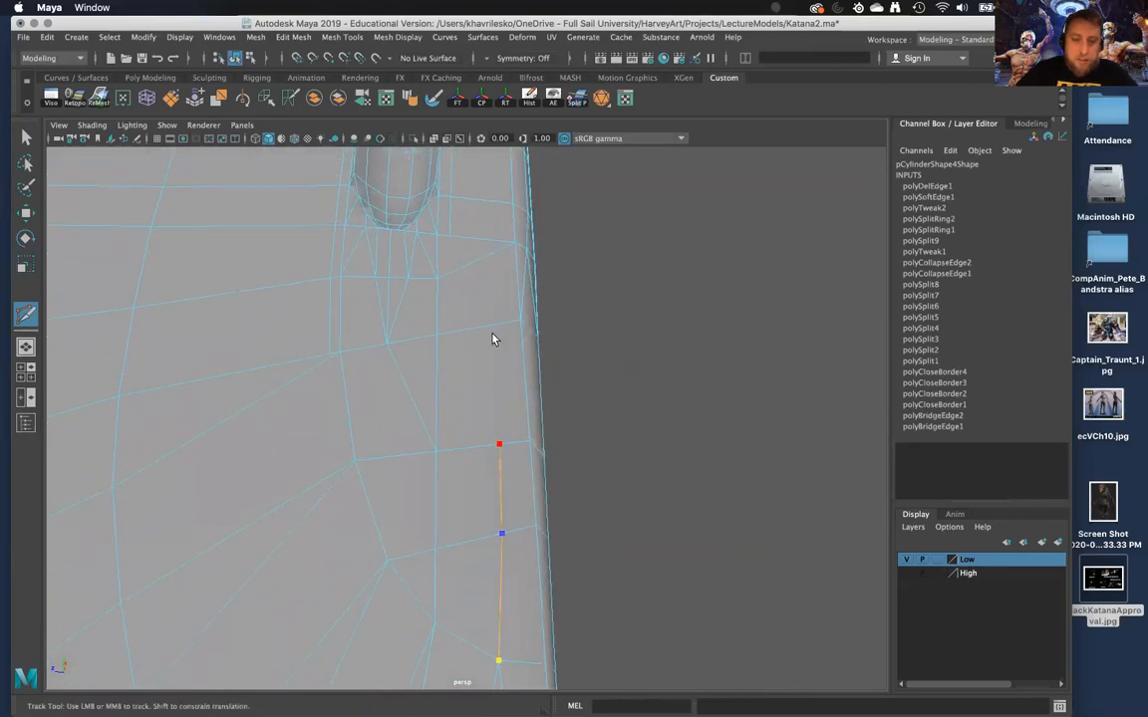
left_click_drag(498, 325, 520, 352)
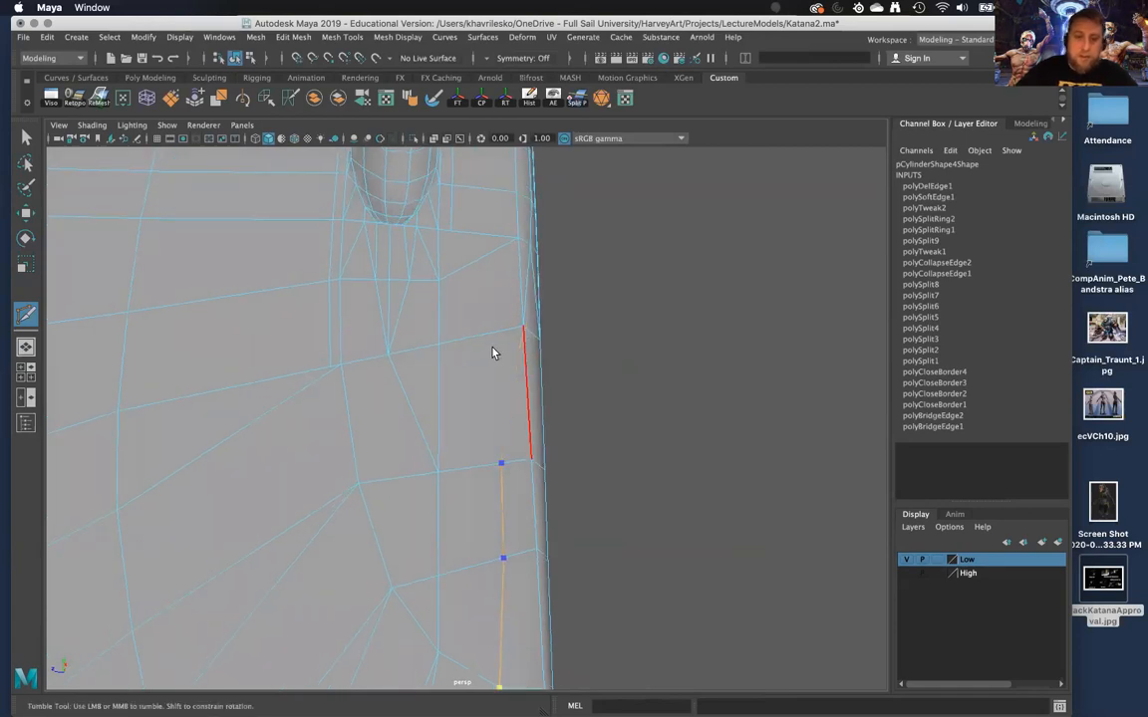
left_click(497, 335)
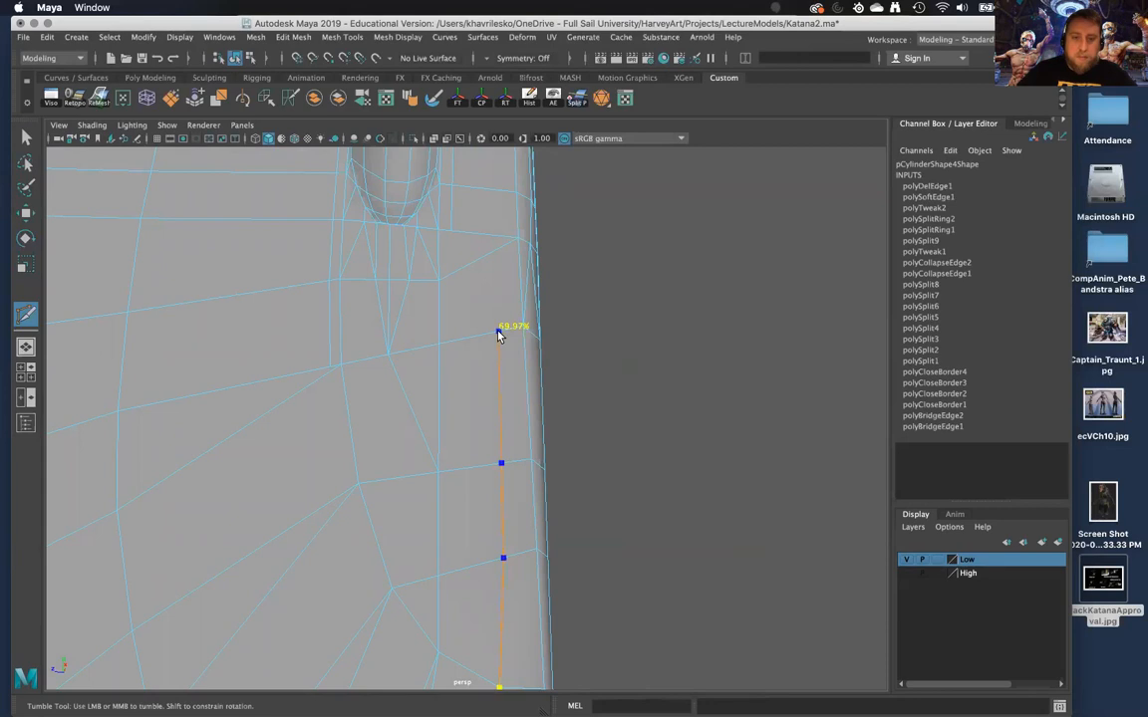
middle_click_drag(497, 296, 499, 335, "alt")
right_click_drag(498, 336, 499, 294, "alt")
left_click_drag(536, 279, 525, 318, "alt")
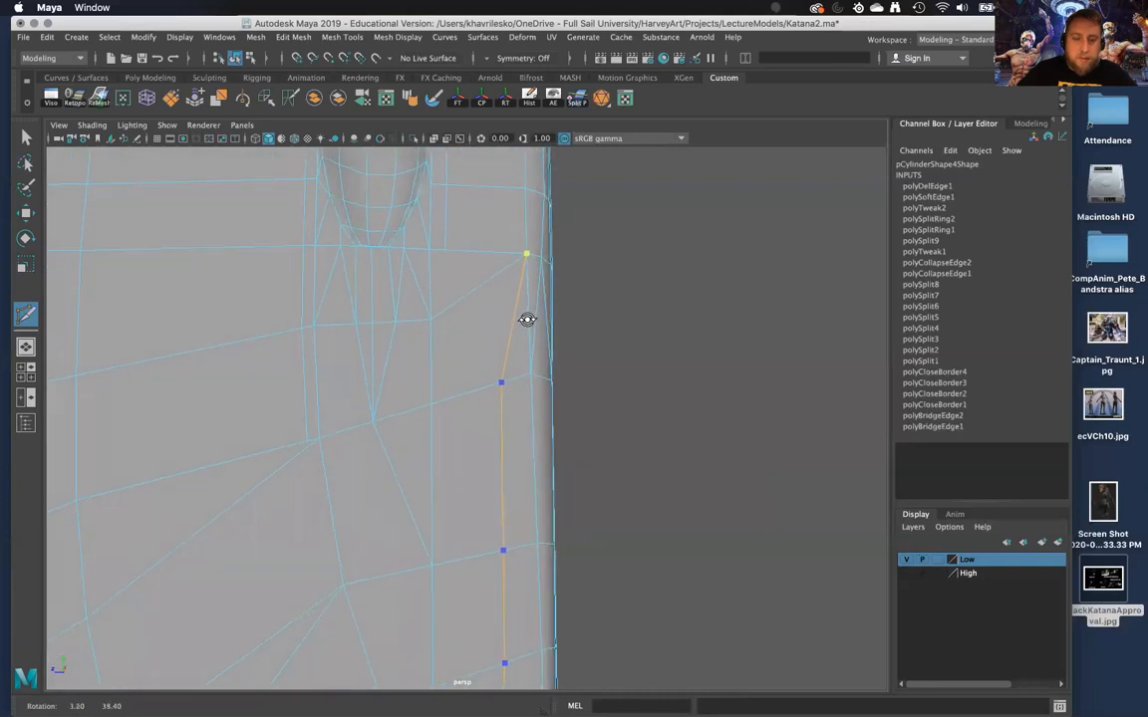
key("Return")
Extend the edge line beside the groove down past its end with Multi-Cut, ending at the existing vertex on the radial edge below
right_click_drag(525, 319, 506, 398, "alt")
middle_click_drag(506, 398, 528, 314, "alt")
right_click_drag(538, 430, 535, 399, "alt")
left_click_drag(535, 400, 535, 428, "alt")
left_click_drag(516, 364, 512, 485, "alt")
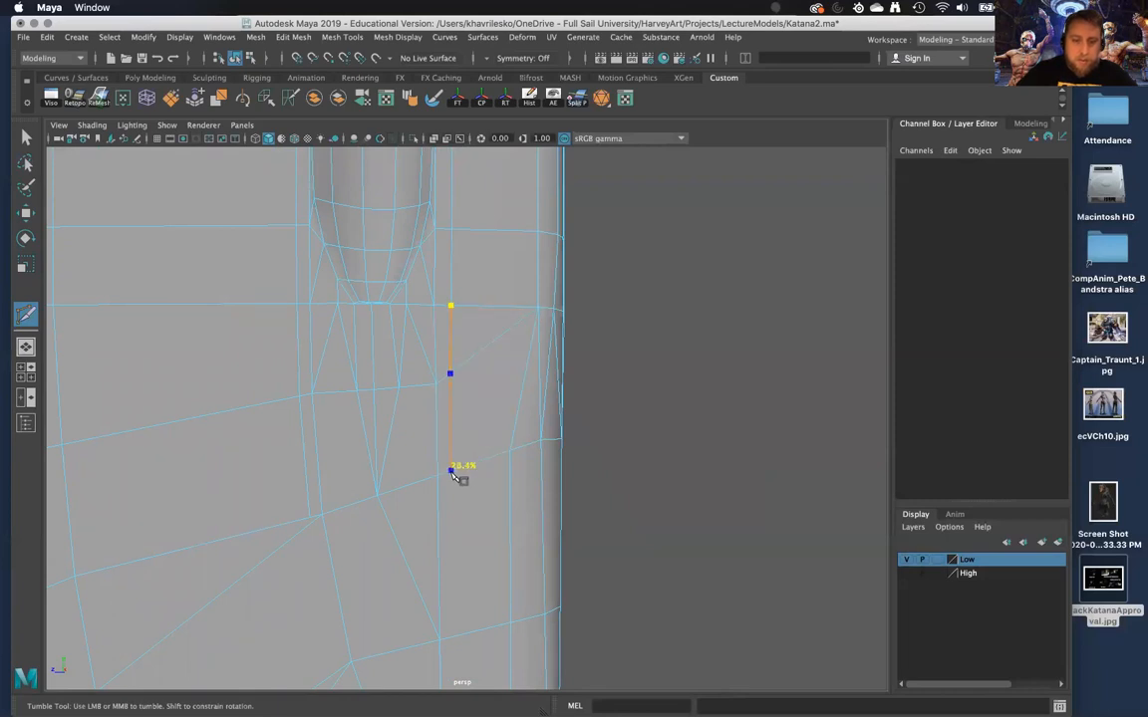
right_click_drag(473, 518, 494, 292, "alt")
left_click_drag(494, 292, 480, 369, "alt")
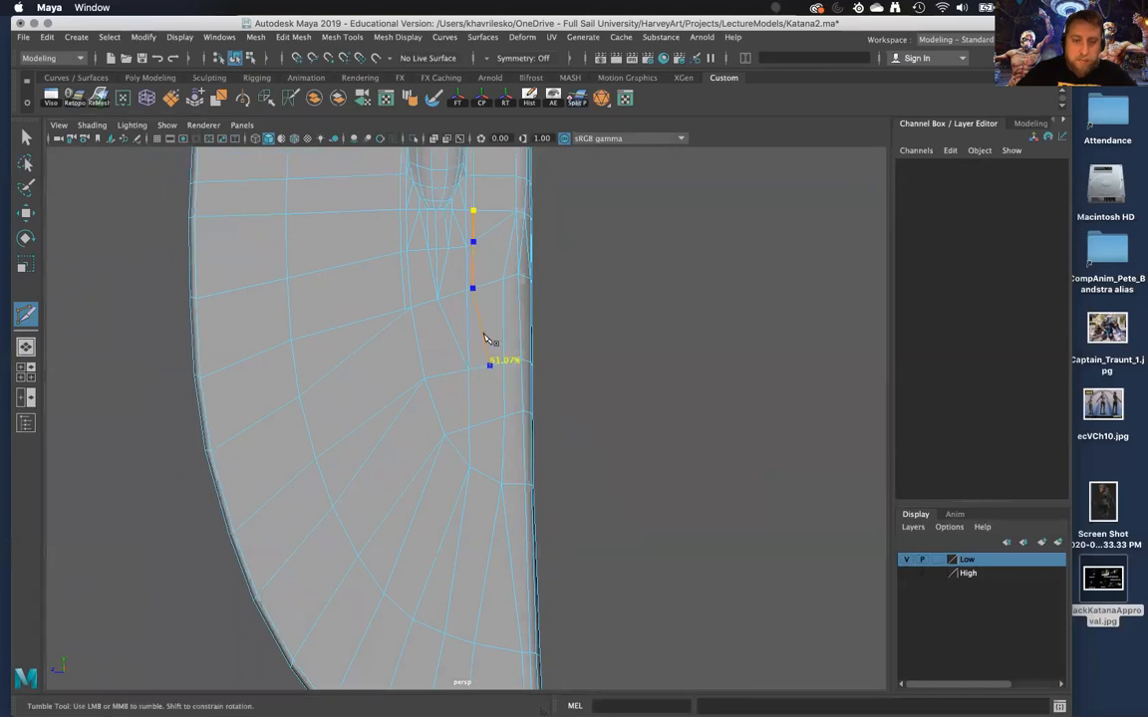
middle_click_drag(485, 331, 484, 413, "alt")
right_click_drag(484, 413, 533, 685, "alt")
mouse_move(470, 511)
left_mouse_down("alt")
mouse_move(489, 492)
mouse_move(481, 508)
left_mouse_up("alt")
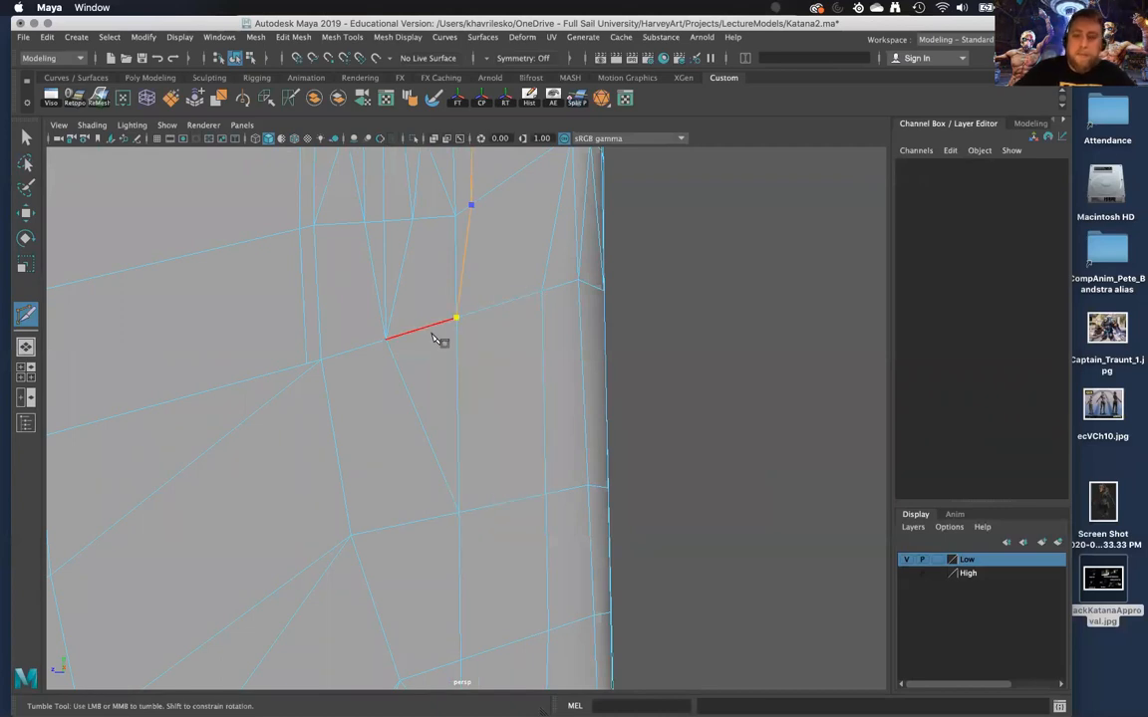
key("w")
Show the blade in the smoothed preview and assign it an existing Blinn material
right_click_drag(434, 337, 523, 247, "alt")
left_click_drag(523, 356, 482, 363, "alt")
left_click(640, 382)
left_click(489, 349)
right_click_drag(489, 327, 500, 535)
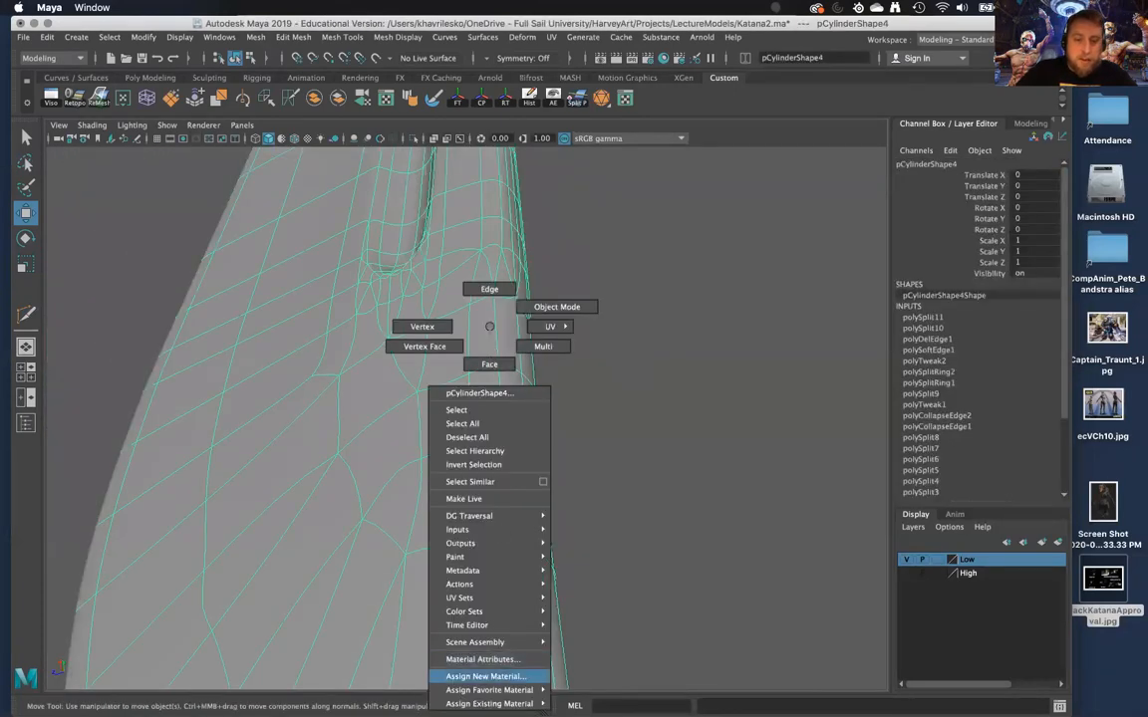
right_click_drag(501, 676, 506, 704)
right_click_drag(605, 592, 605, 592)
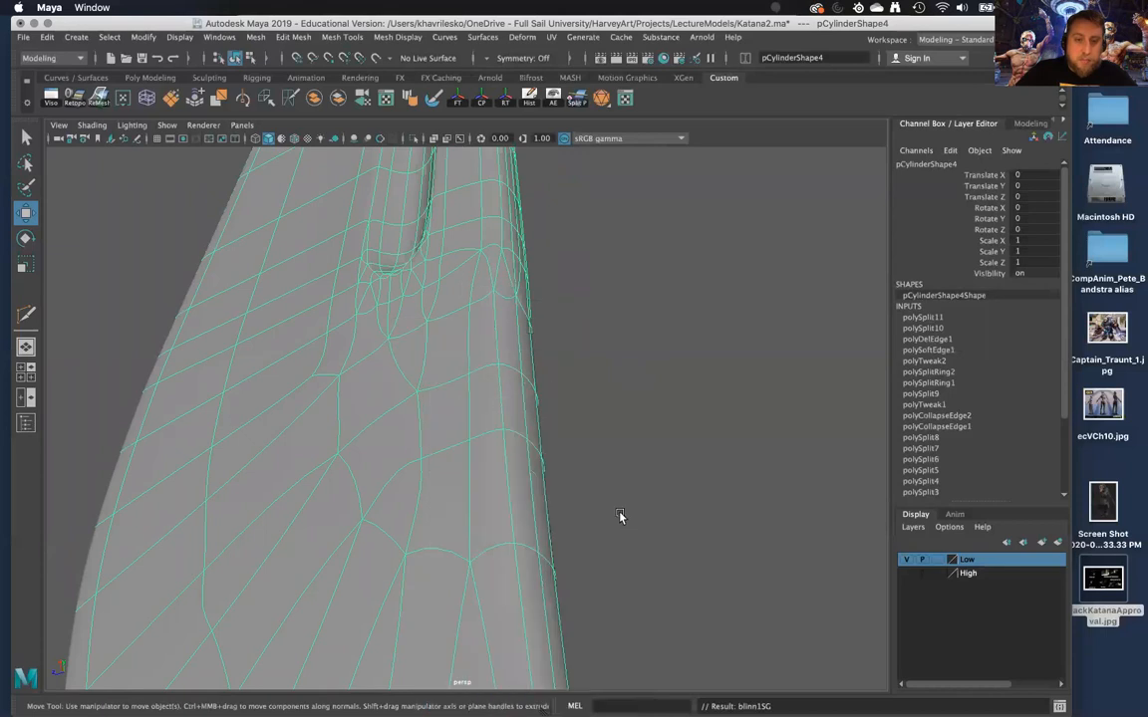
Delete the unneeded edges along the spine near the groove's end
left_click(618, 517)
left_click_drag(571, 410, 455, 474, "alt")
left_click(496, 468)
right_click_drag(453, 283, 457, 229)
double_click(446, 251)
left_click_drag(473, 349, 469, 315, "alt")
right_click_drag(469, 315, 451, 331, "shift")
right_click_drag(448, 400, 441, 439, "shift")
left_click_drag(440, 438, 424, 391, "alt")
Delete the remaining slanted edges on both sides of the spine near the tip
left_click_drag(502, 426, 457, 409, "alt")
key("g")
key("g")
left_click(468, 367)
key("g")
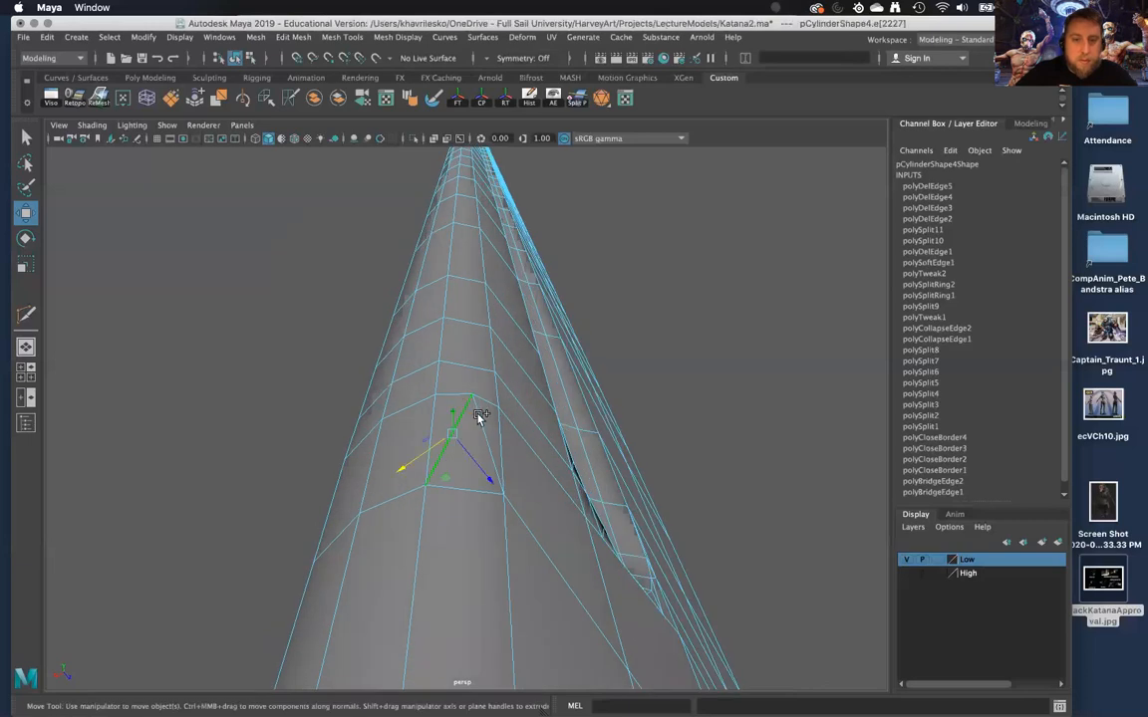
left_click_drag(505, 448, 484, 454, "alt")
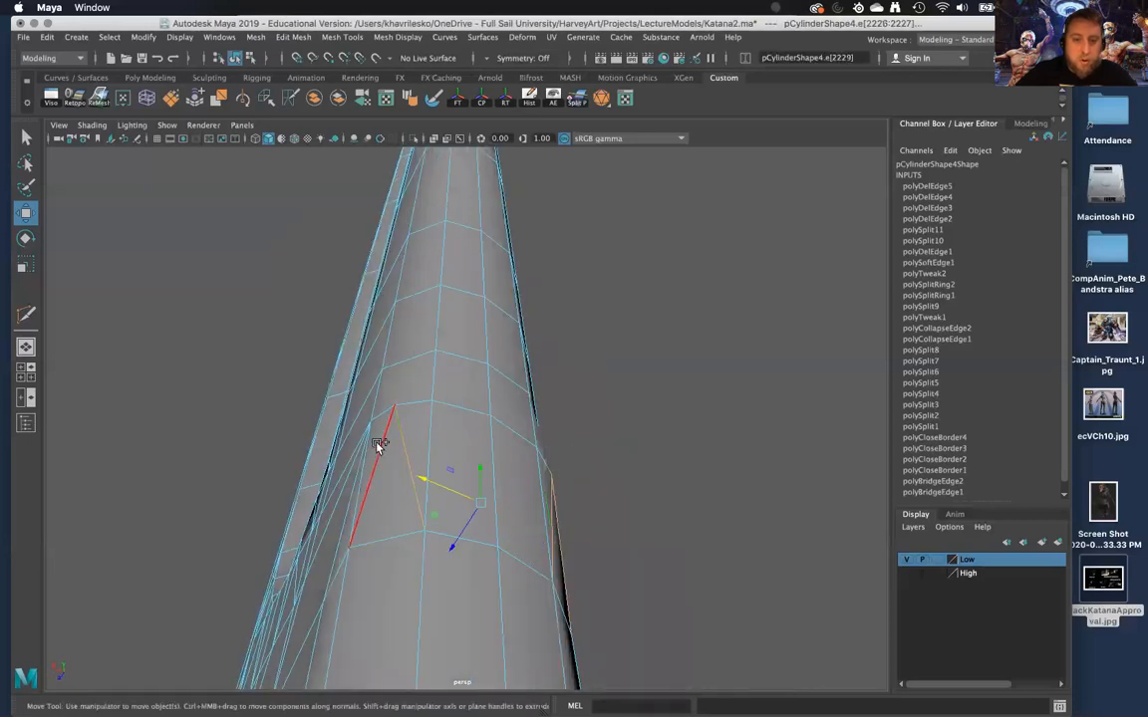
key("g")
Preview the blade smoothed without a selection and examine the cleaned-up spine
left_click_drag(378, 441, 468, 385, "alt")
right_click_drag(468, 328, 546, 309)
left_click(513, 349)
key("3")
left_click(629, 378)
left_click_drag(630, 379, 482, 430, "alt")
Select two more redundant edges on the blade near the spine and delete them
left_click(484, 502)
right_click_drag(481, 428, 482, 279)
left_click(482, 426)
left_click(460, 411, "shift")
left_click_drag(460, 411, 477, 425, "alt")
right_click_drag(476, 425, 436, 446, "shift")
Insert an edge loop running along the blade beside the spine
left_click_drag(501, 454, 479, 341, "alt")
right_click_drag(480, 327, 547, 301)
right_click_drag(449, 342, 459, 336, "shift")
left_click_drag(460, 337, 626, 501)
key("super+z")
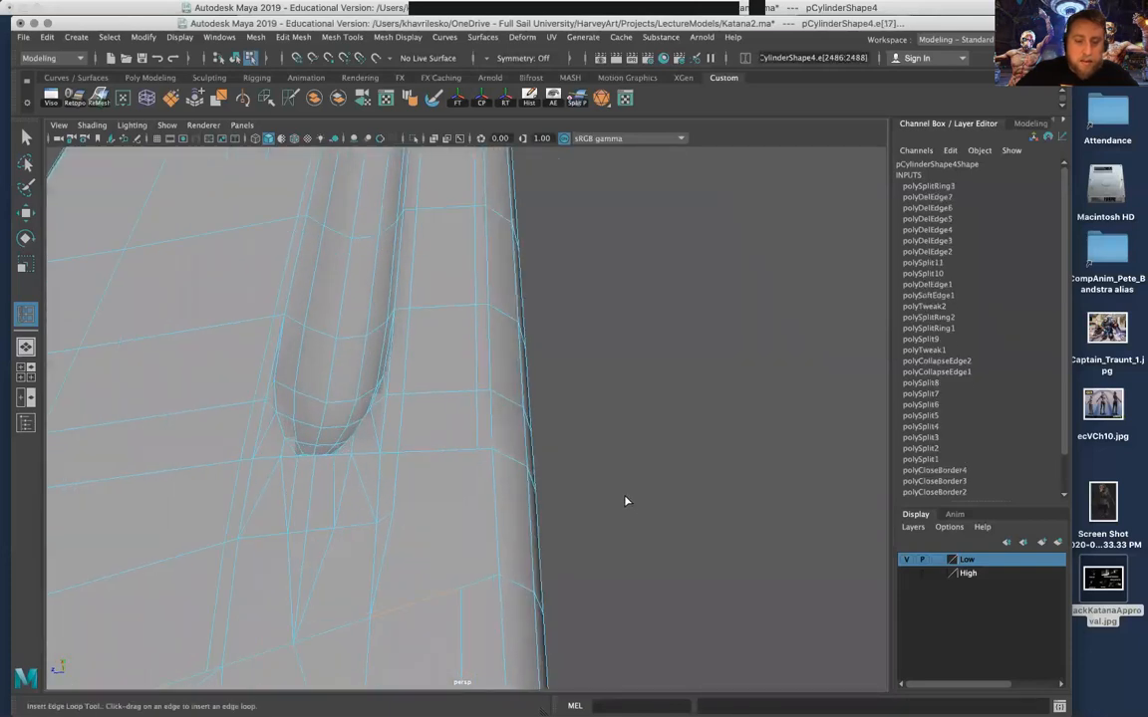
left_click_drag(509, 498, 492, 423, "alt")
mouse_move(492, 422)
right_mouse_down("shift")
mouse_move(416, 401)
mouse_move(418, 424)
right_mouse_up("shift")
middle_click_drag(531, 444, 528, 404, "alt")
right_click_drag(528, 404, 511, 355, "alt")
middle_click_drag(543, 533, 543, 420, "alt")
right_click_drag(543, 421, 555, 511, "alt")
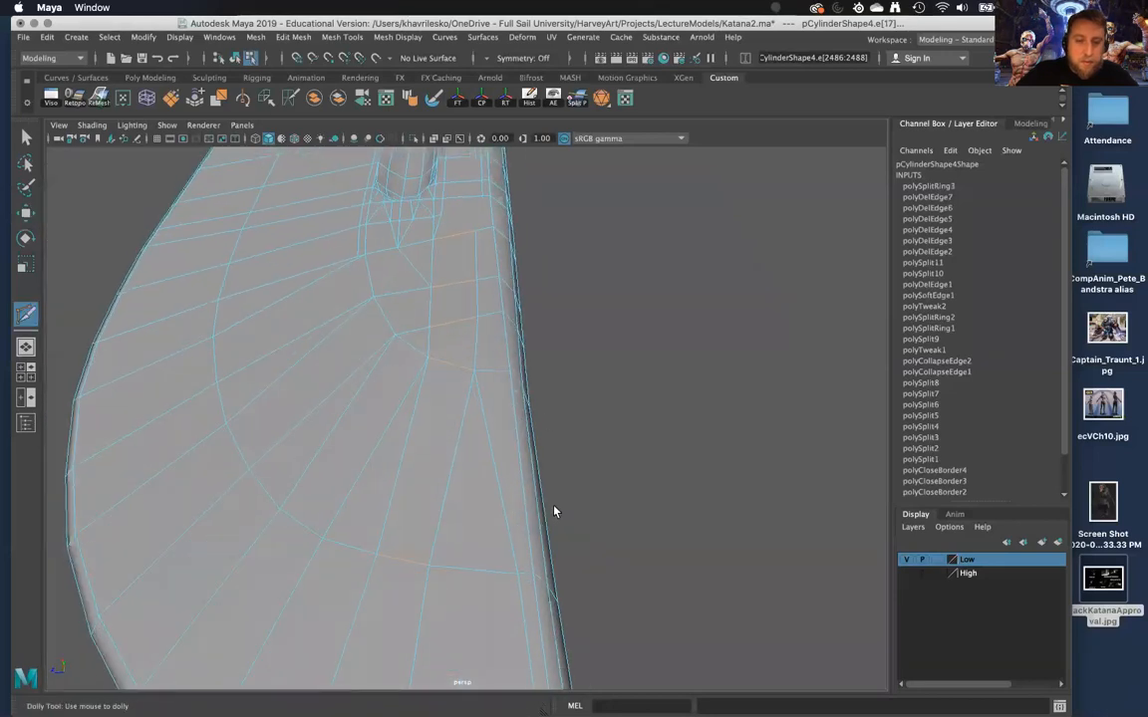
key("w")
Select the vertical edges of the new cut below the groove's end and slide them closer to the spine with the Slide Edge Tool
right_click_drag(466, 287, 476, 256)
double_click(478, 335, "shift")
left_click_drag(488, 355, 503, 371, "alt")
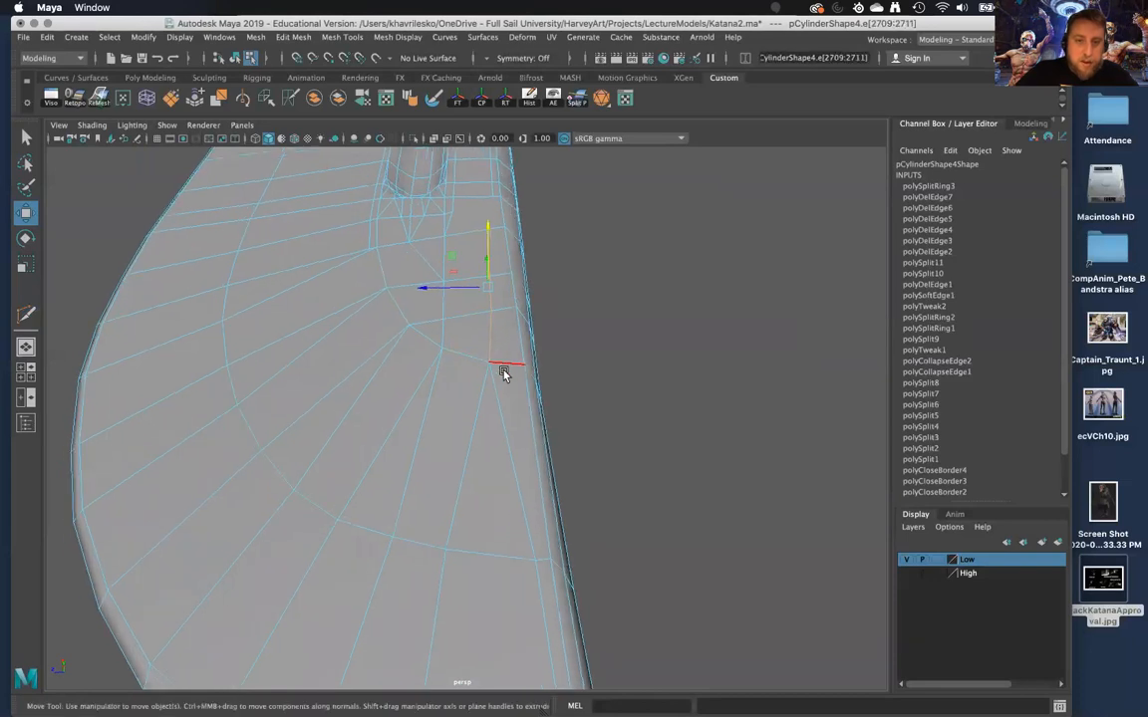
right_click(508, 367, "shift")
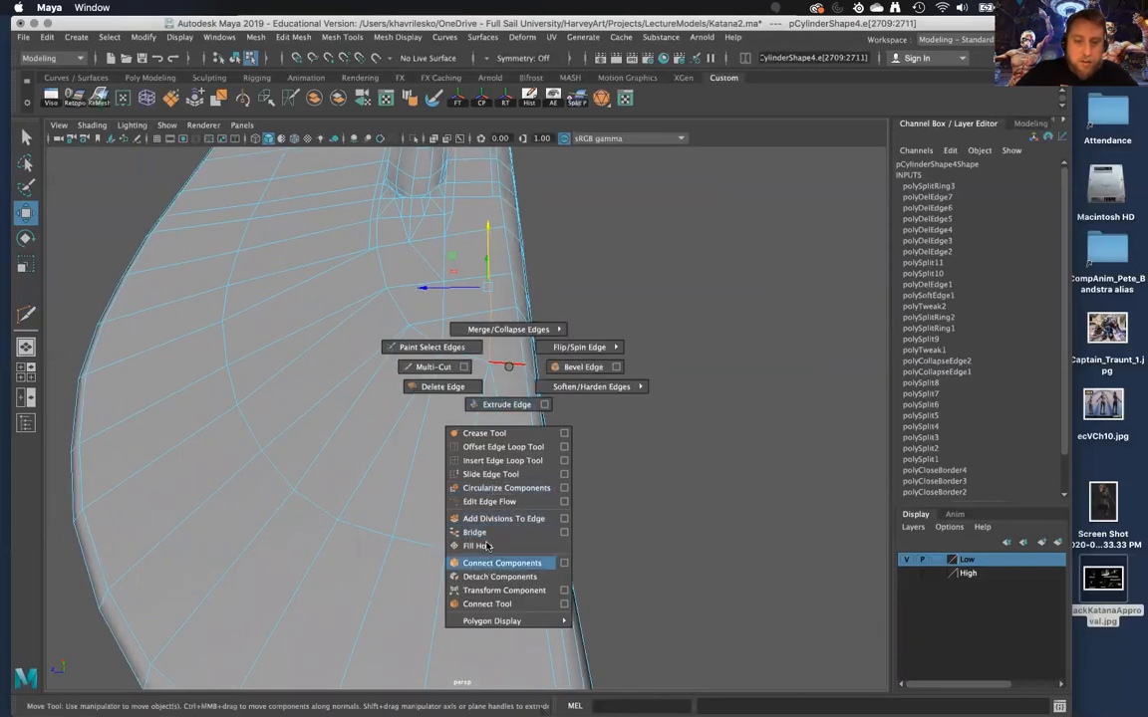
right_click_drag(492, 481, 493, 474, "shift")
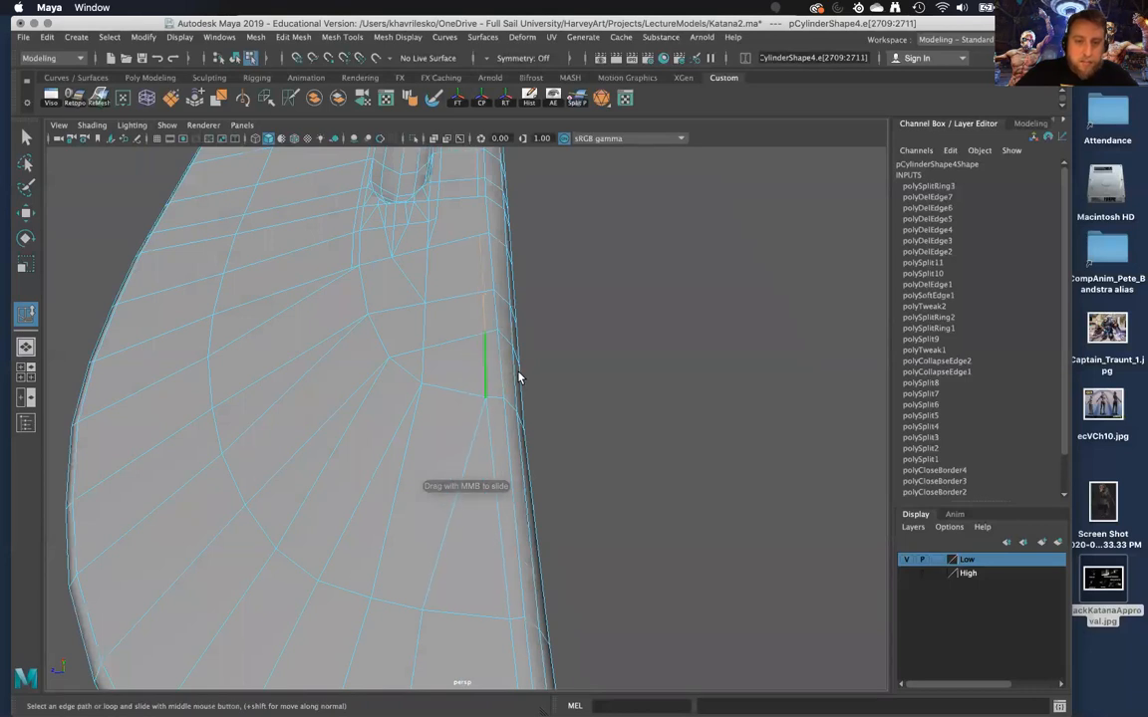
Cut a connecting edge beside the spine with Multi-Cut, joining the two loose ends of the vertical edge line level with the groove's end
left_click_drag(510, 451, 535, 645, "alt")
scroll(478, 328, "up", 5)
right_click_drag(477, 327, 428, 338)
right_click_drag(471, 285, 404, 292, "shift")
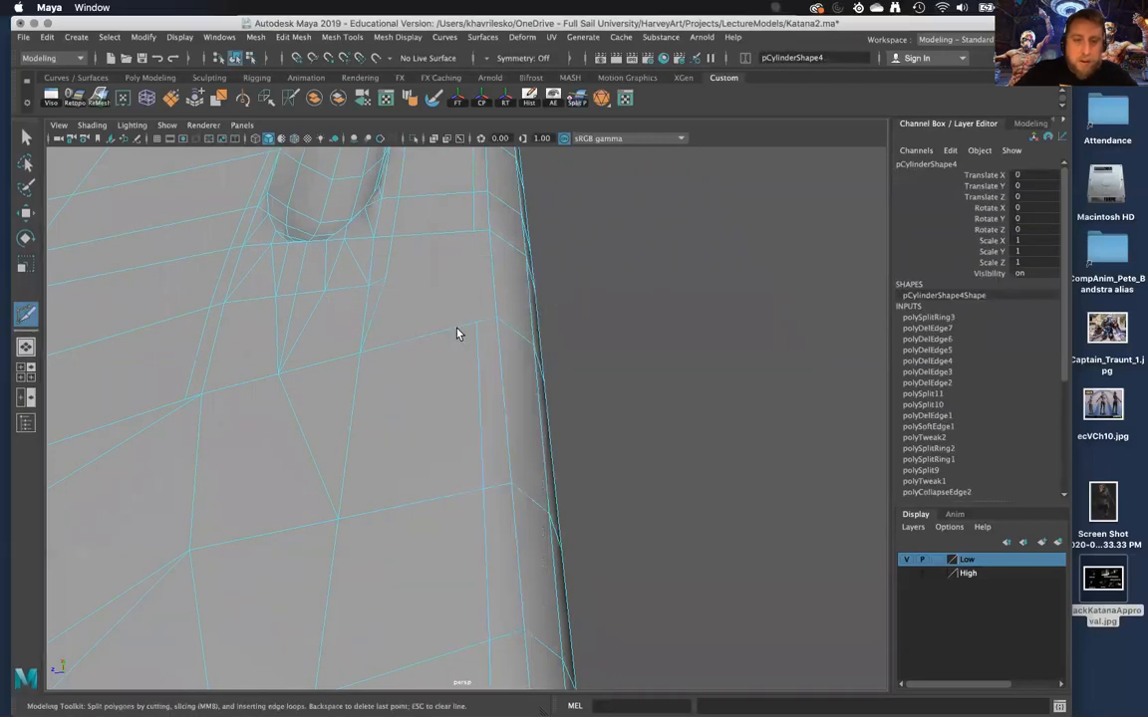
left_click(490, 320)
left_click(489, 230)
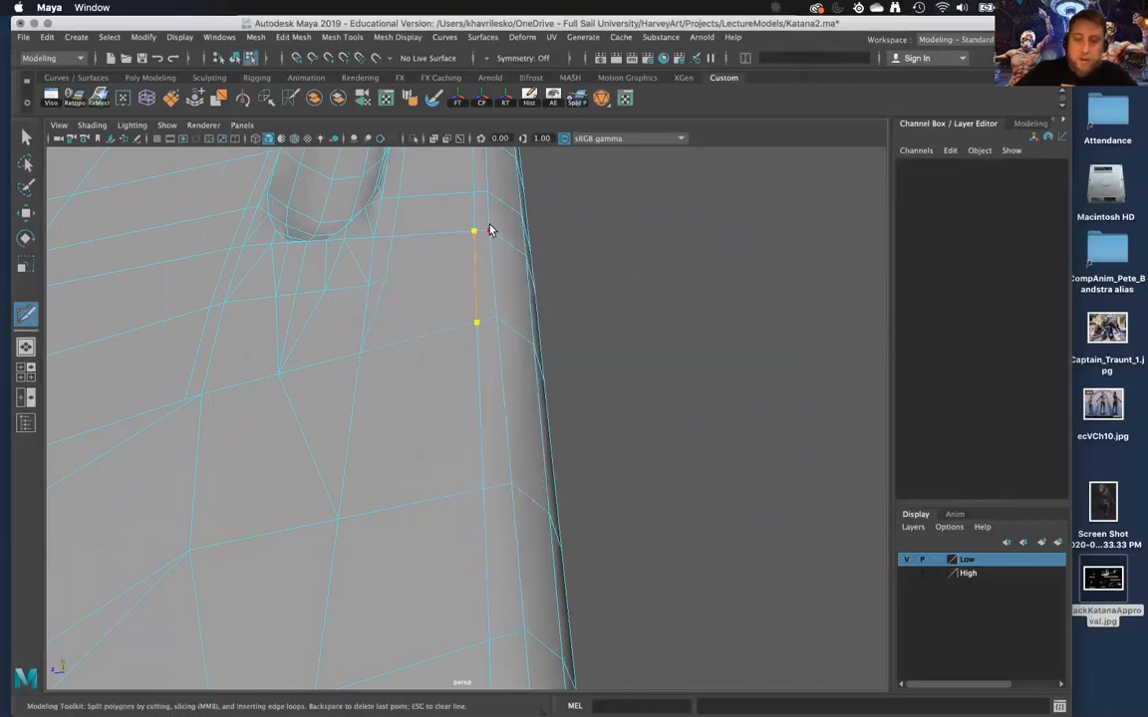
key("w")
Preview the blade smoothed, examine the tip and spine, and return to the unsmoothed display
key("3")
right_click_drag(505, 300, 546, 261, "alt")
left_click_drag(590, 305, 536, 272, "alt")
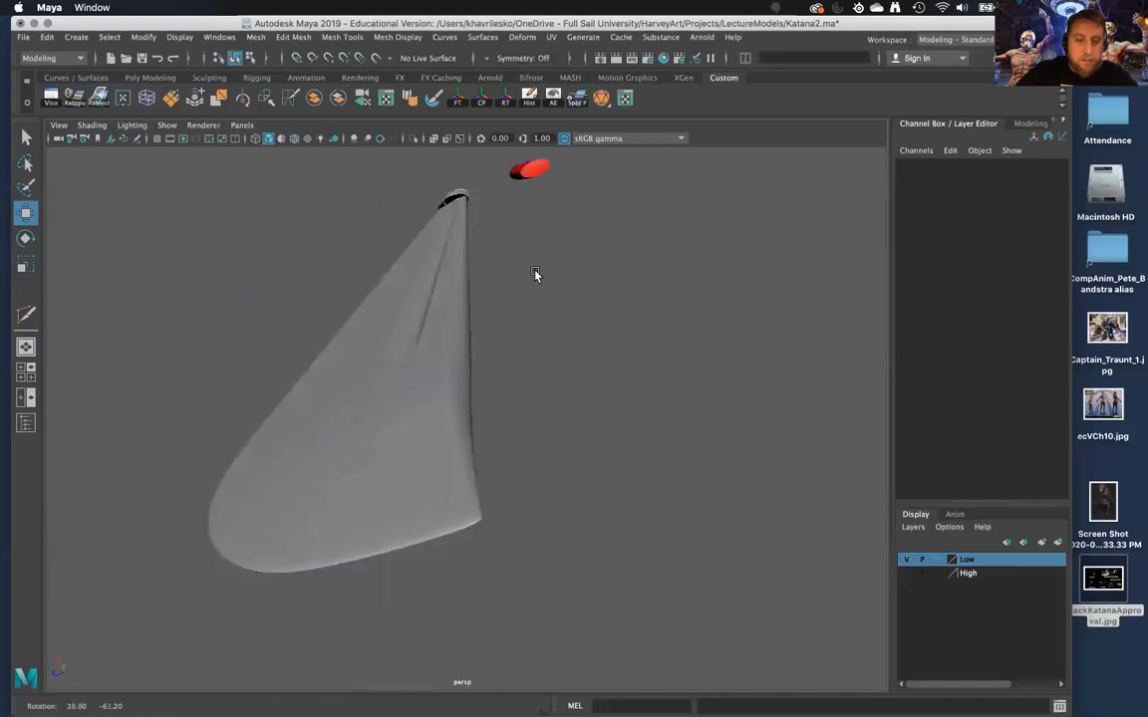
scroll(560, 446, "up", 3)
scroll(561, 450, "up", 3)
left_click(471, 435)
key("1")
Cut a curved line of edges with Multi-Cut just outside the existing curve below the groove, continuing across to the spine
right_click_drag(514, 396, 554, 449, "alt")
left_click(554, 448)
left_click(488, 484)
mouse_move(488, 484)
left_mouse_down("alt")
mouse_move(496, 468)
mouse_move(507, 482)
left_mouse_up("alt")
middle_click_drag(508, 482, 538, 422, "alt")
left_click_drag(538, 423, 466, 409, "alt")
middle_click_drag(466, 410, 474, 389, "alt")
left_click_drag(474, 390, 464, 395, "alt")
right_click_drag(441, 374, 373, 367, "shift")
middle_click_drag(436, 435, 422, 403, "alt")
left_click(531, 582)
left_click_drag(531, 581, 469, 484, "alt")
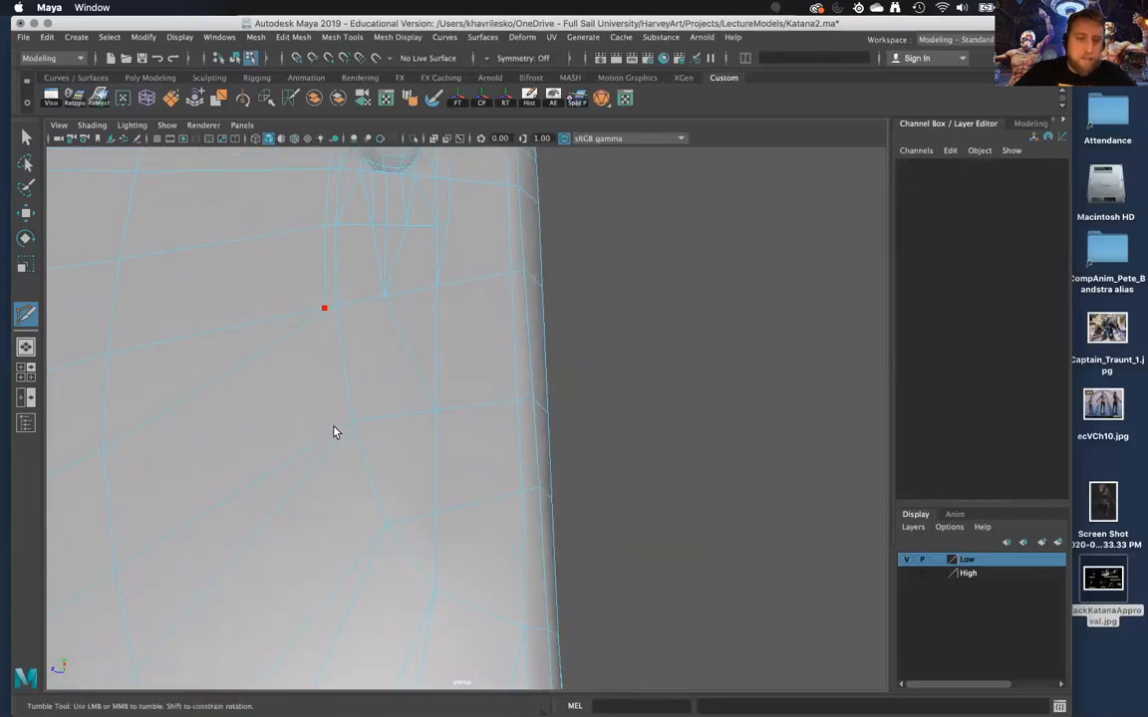
left_click(378, 535)
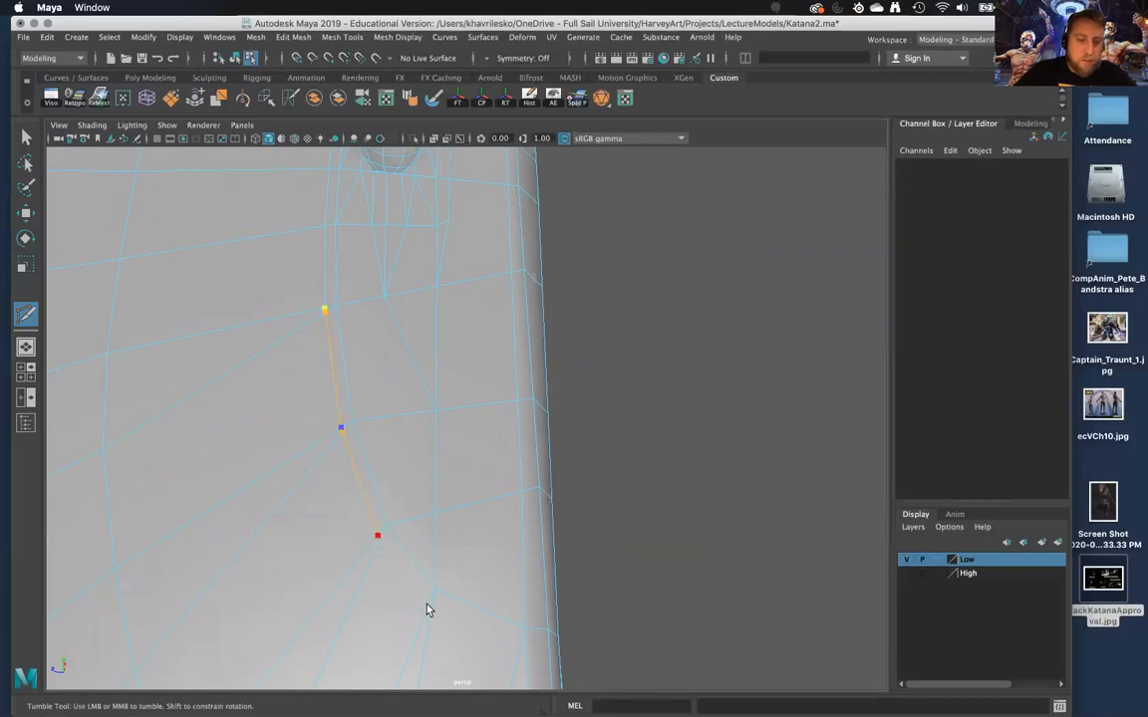
middle_click_drag(435, 599, 453, 500, "alt")
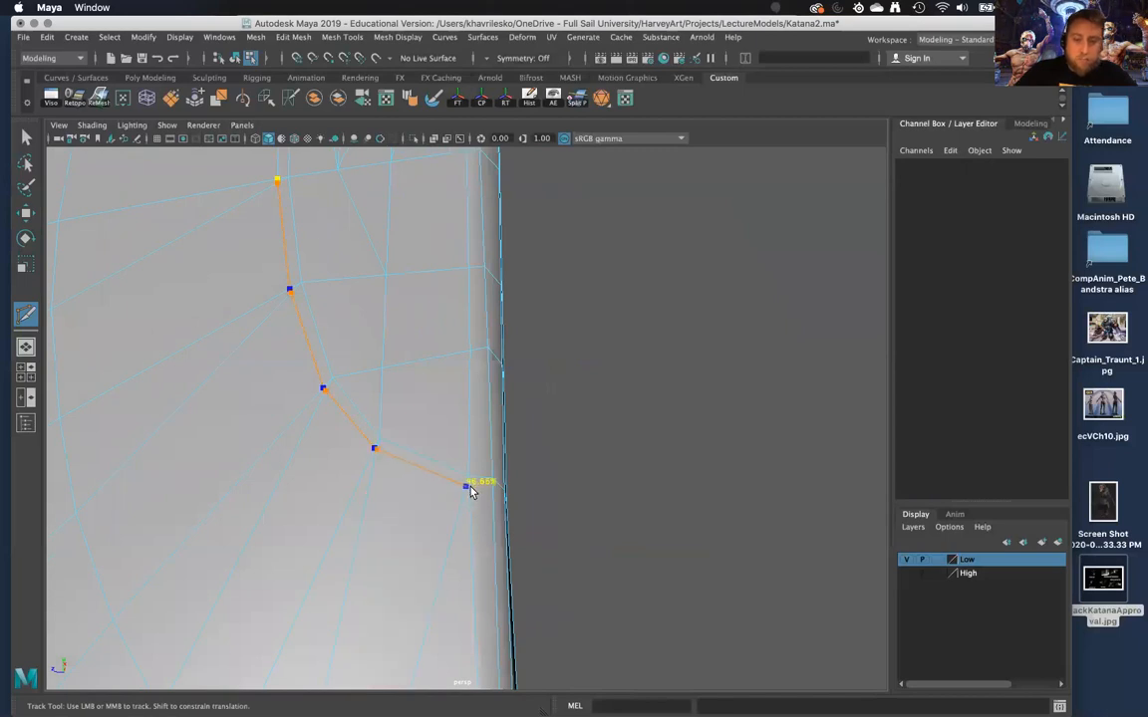
left_click_drag(464, 489, 468, 339, "alt")
scroll(448, 358, "up", 3)
left_click_drag(430, 377, 621, 414, "alt")
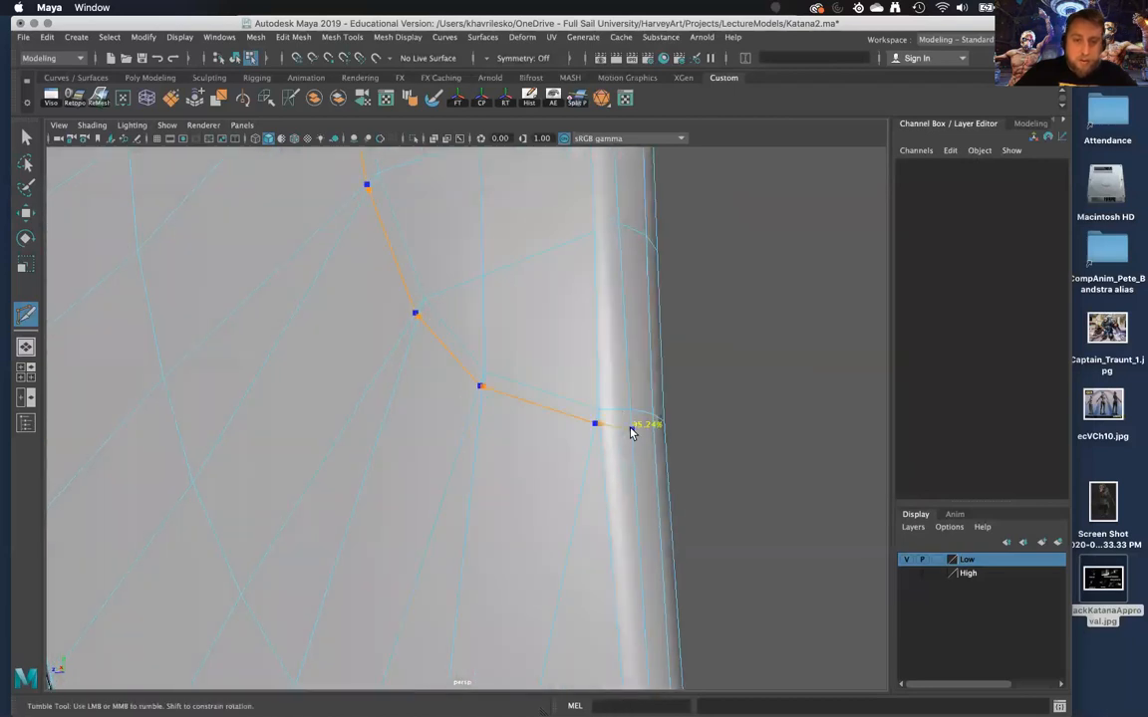
right_click_drag(629, 443, 573, 302, "alt")
right_click_drag(582, 359, 607, 455, "alt")
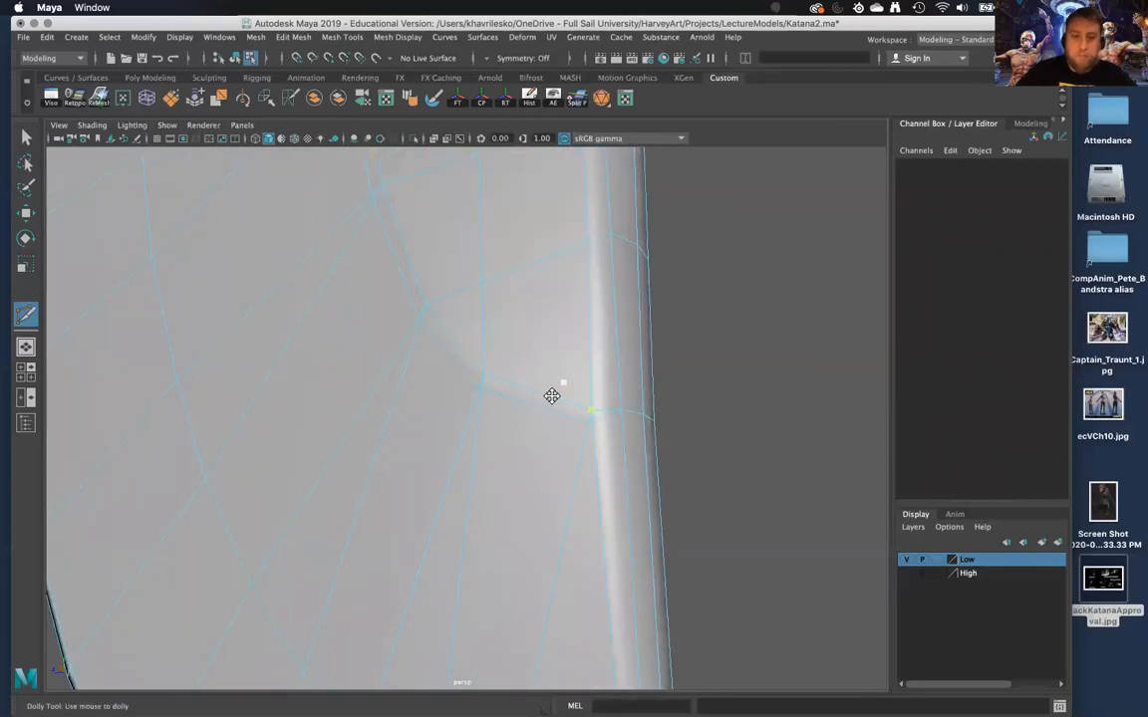
right_click_drag(552, 396, 535, 410, "alt")
key("w")
Collapse the first two short edges along the new curved cut, starting nearest the spine
right_click(513, 326)
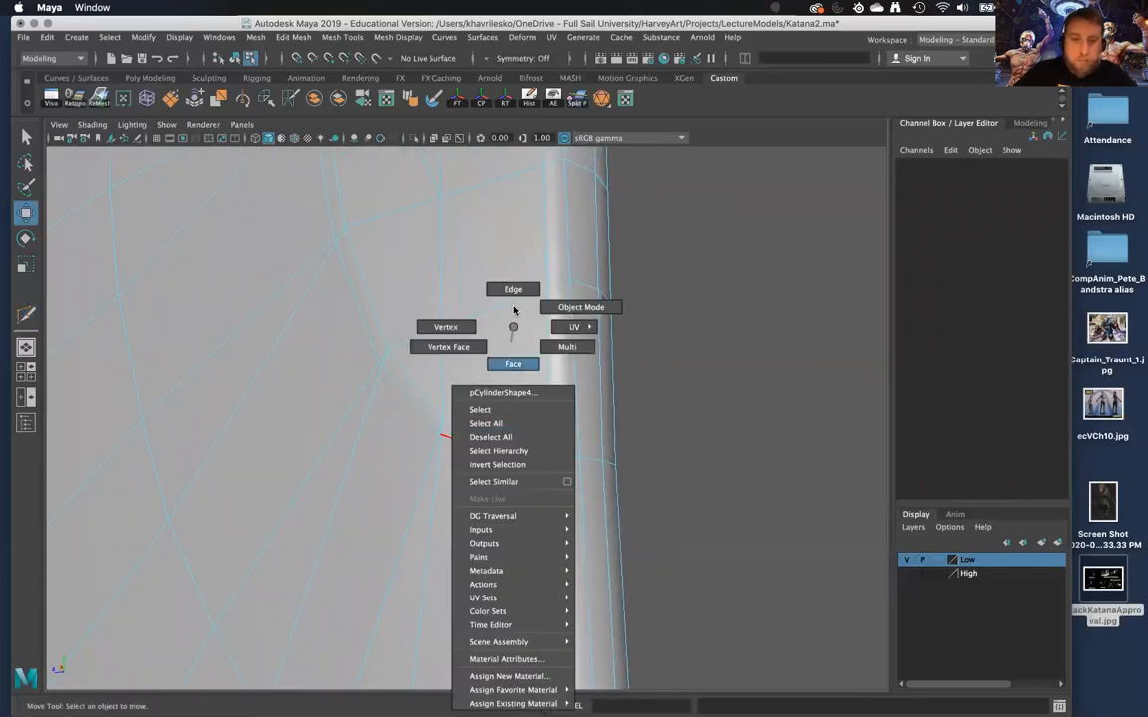
double_click(551, 470)
left_click(549, 525)
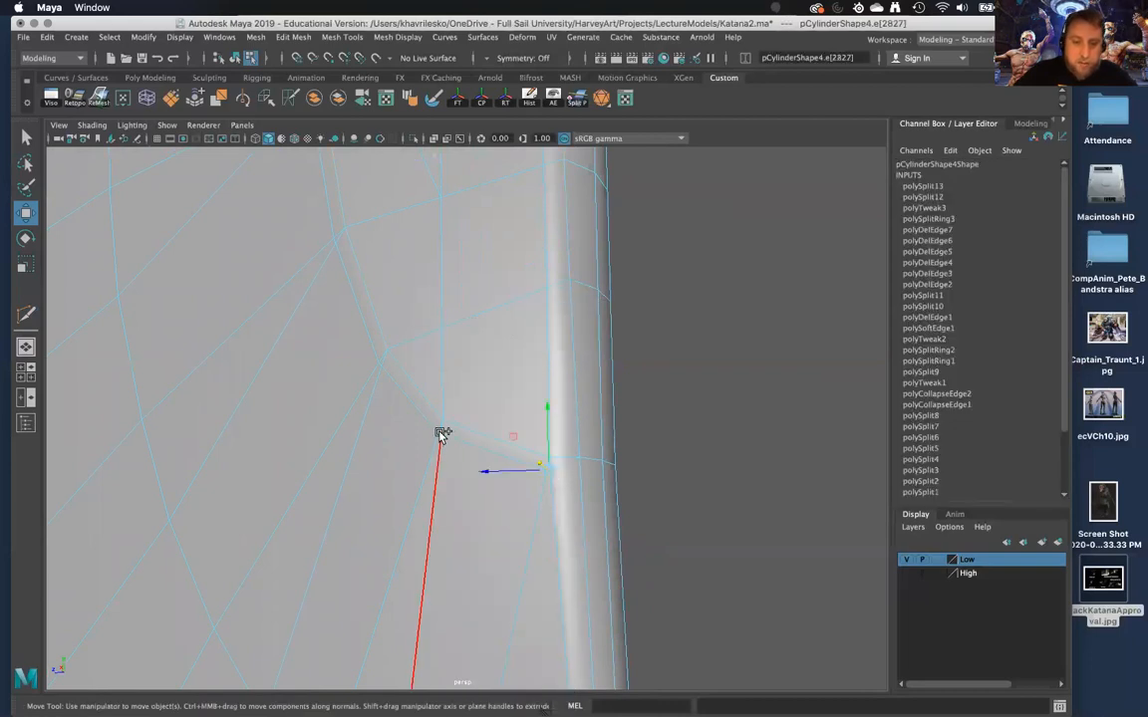
right_click_drag(441, 436, 460, 521, "alt")
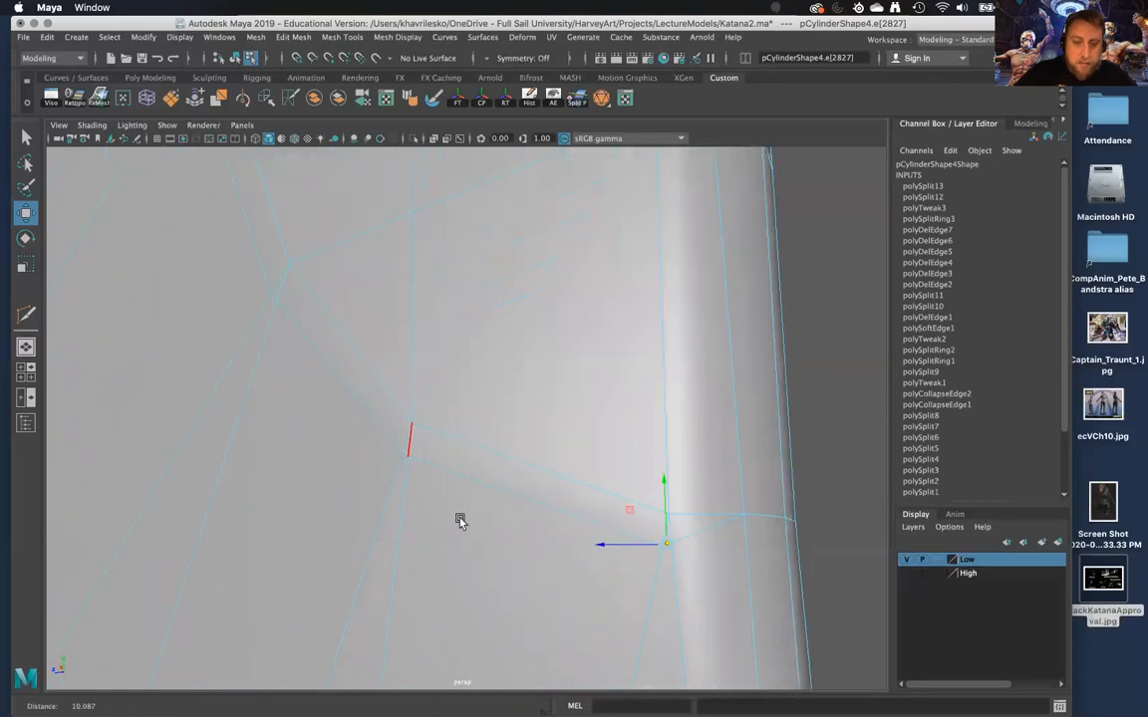
left_click(406, 457)
right_click_drag(410, 453, 495, 395, "shift")
left_click(271, 299)
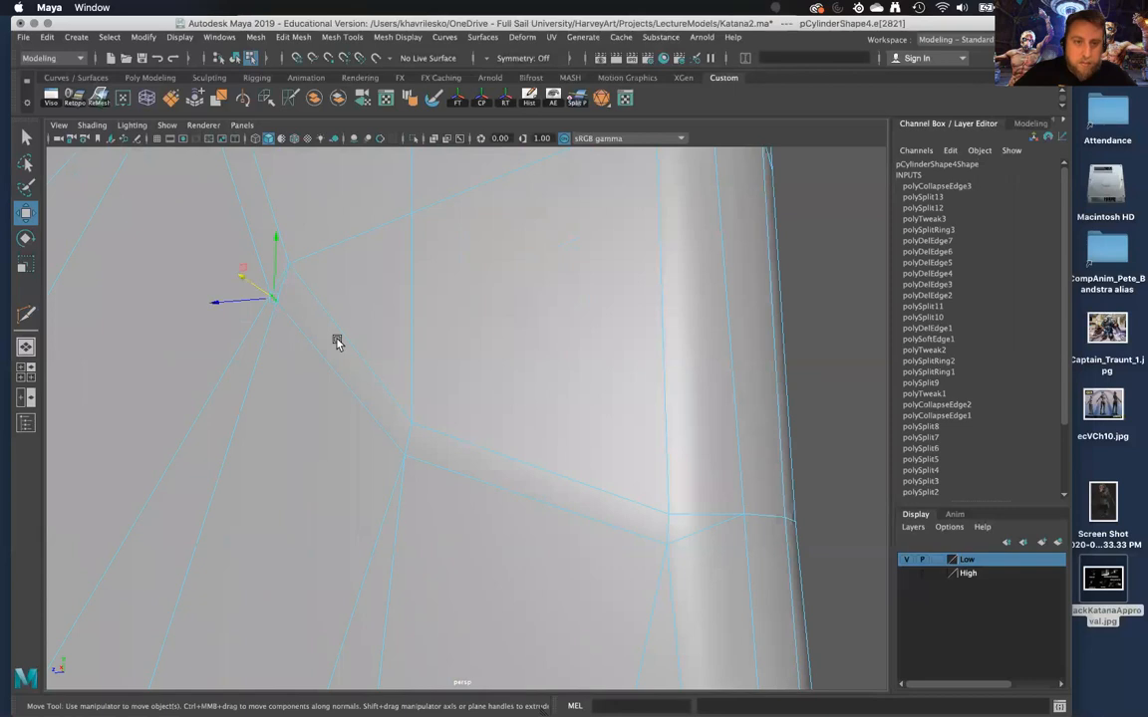
key("g")
Collapse the remaining two short edges along the upper part of the curved cut toward the groove's end
right_click_drag(336, 340, 368, 344, "alt")
middle_click_drag(383, 355, 472, 441, "alt")
right_click_drag(440, 355, 453, 389, "alt")
middle_click_drag(445, 363, 432, 414, "alt")
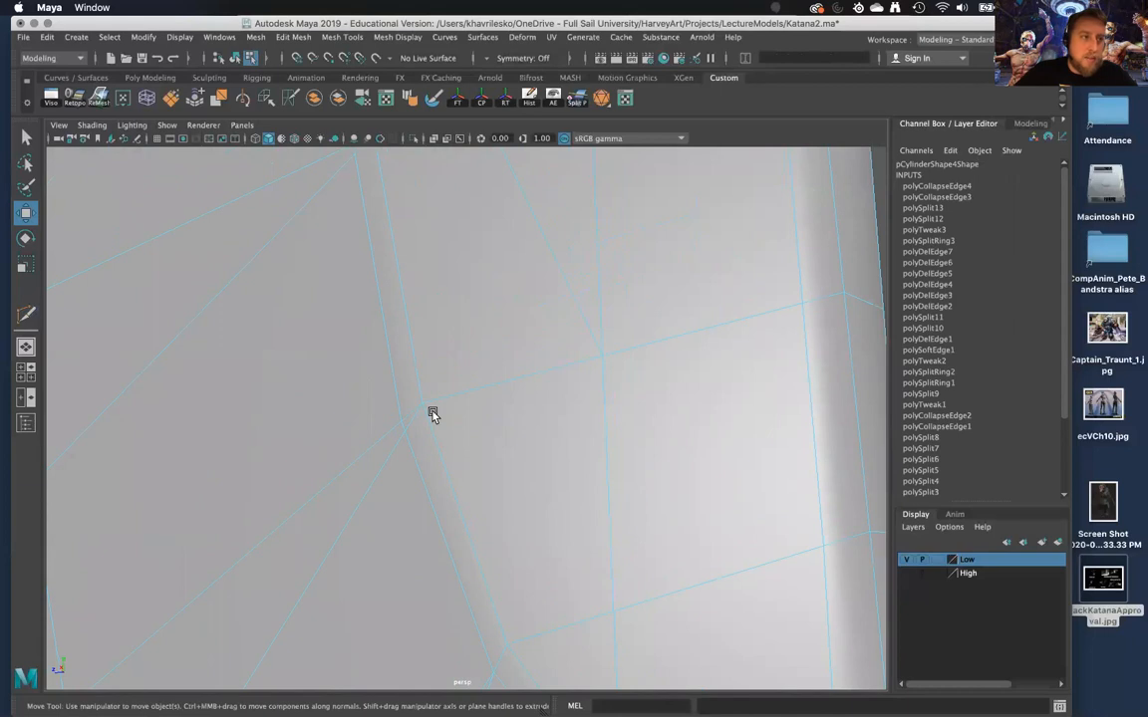
left_click(399, 425)
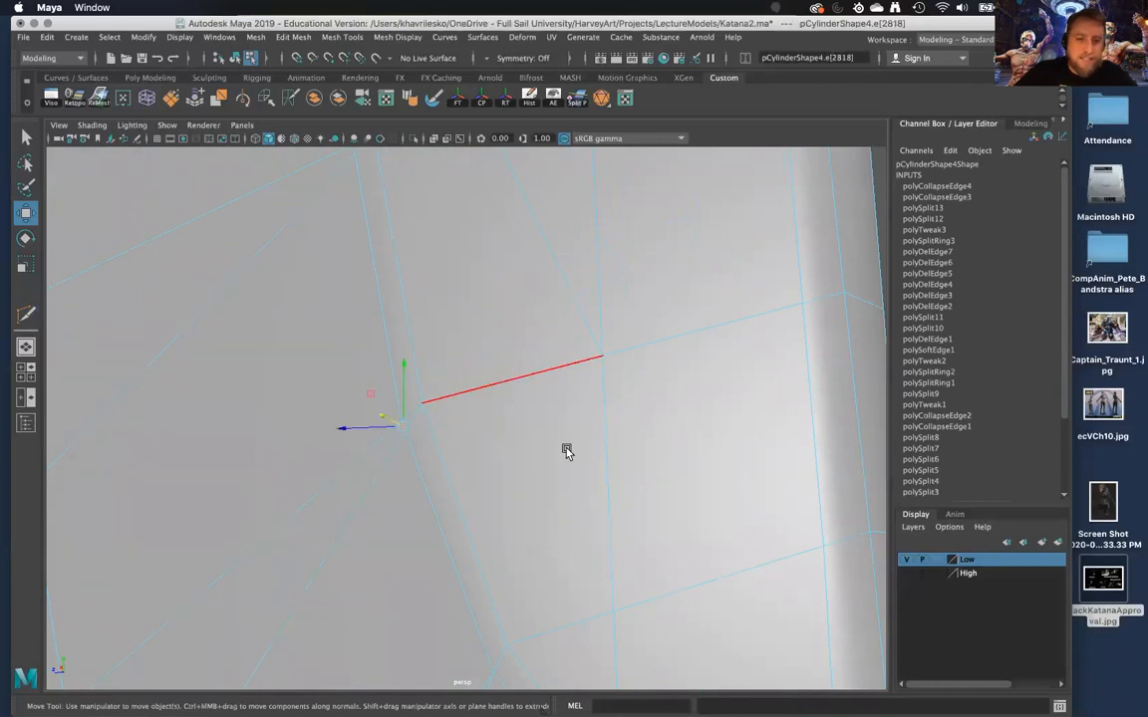
key("g")
middle_click_drag(438, 263, 464, 365, "alt")
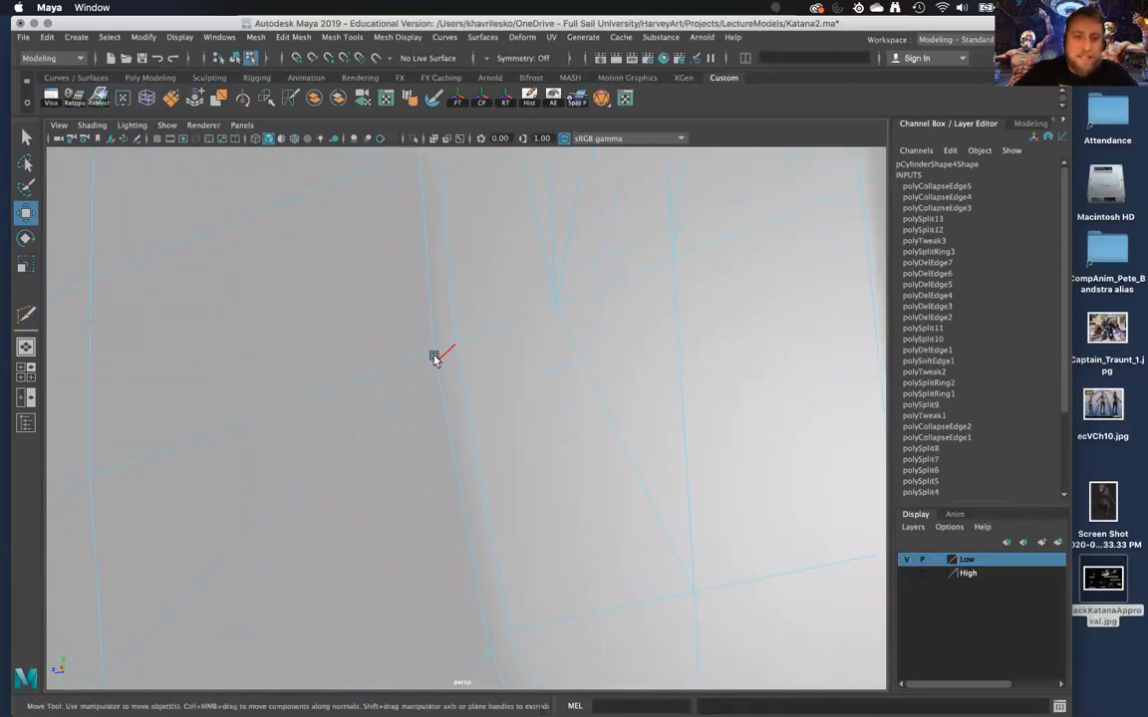
key("g")
scroll(528, 389, "down", 5)
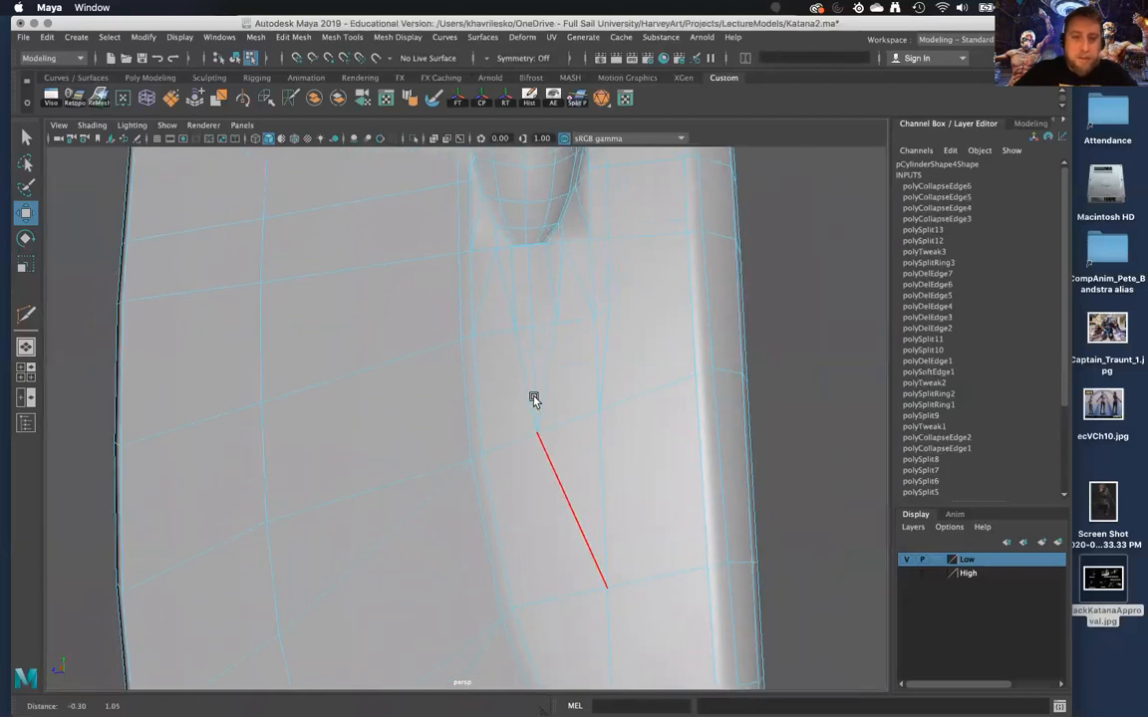
Preview the blade smoothed in object mode and examine the curved area below the groove
left_click_drag(557, 423, 548, 320, "alt")
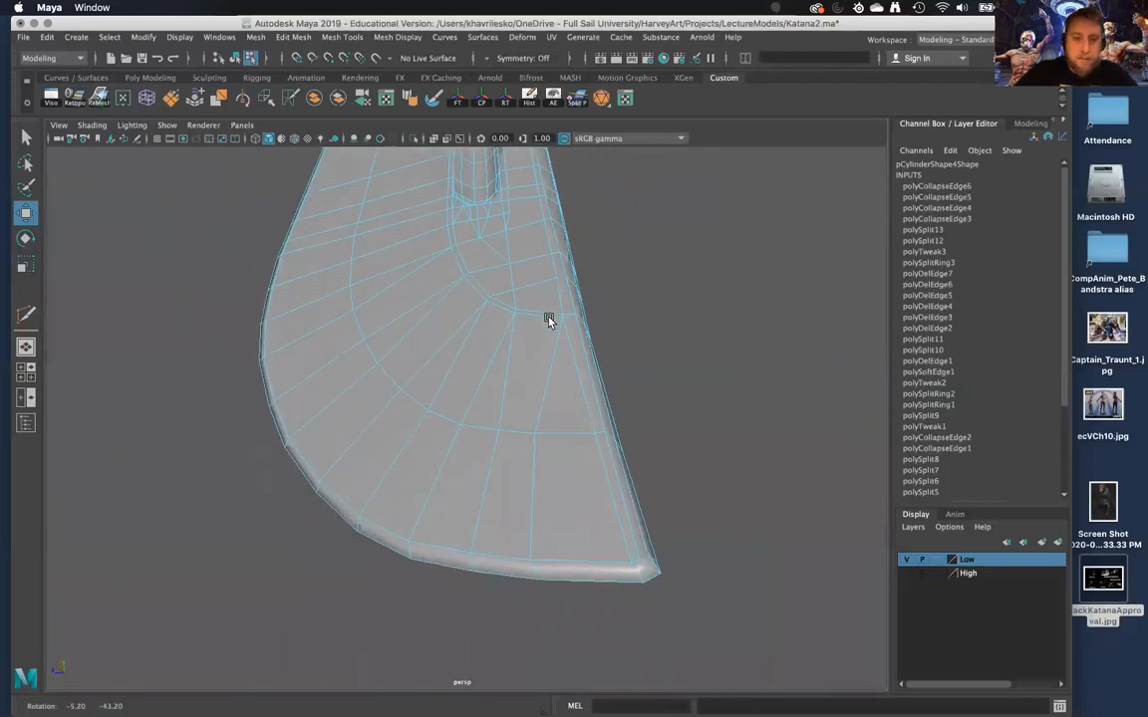
key("3")
left_click(607, 300)
right_click_drag(547, 286, 598, 265)
left_click_drag(707, 328, 666, 460, "alt")
left_click(725, 361)
Delete a redundant edge below the groove's end and recut the topology there with Multi-Cut
left_click(528, 526)
left_click_drag(525, 525, 522, 423, "alt")
right_click_drag(521, 326, 523, 279)
left_click(502, 385)
right_click_drag(502, 386, 475, 409, "shift")
left_click_drag(503, 397, 442, 447, "alt")
left_click(358, 428)
right_click_drag(484, 326, 516, 296)
left_click(746, 368)
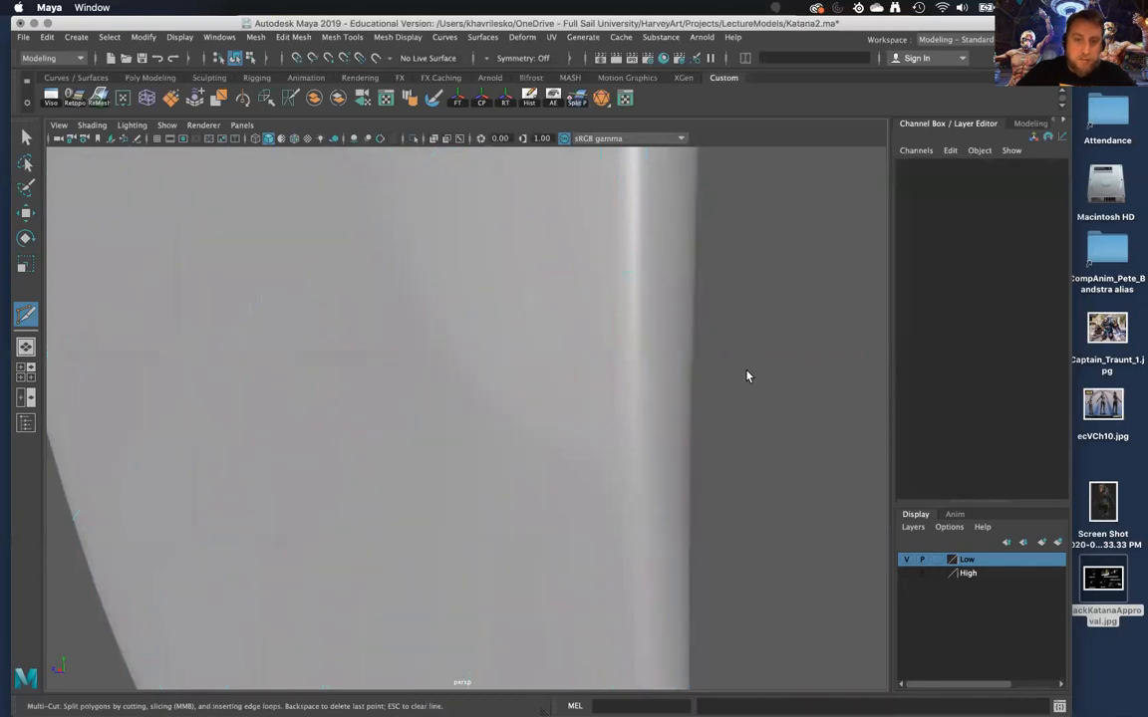
Inspect the edge flow from the tip along the blade's groove and spine
right_click_drag(745, 369, 733, 337, "alt")
left_click_drag(734, 337, 599, 255, "alt")
right_click_drag(598, 255, 583, 221, "alt")
middle_click_drag(583, 222, 575, 476, "alt")
right_click_drag(575, 477, 569, 543, "alt")
left_click_drag(569, 543, 556, 377, "alt")
right_click_drag(556, 376, 601, 531, "alt")
mouse_move(601, 531)
left_mouse_down("alt")
mouse_move(507, 535)
mouse_move(592, 510)
left_mouse_up("alt")
right_click_drag(594, 502, 526, 392, "alt")
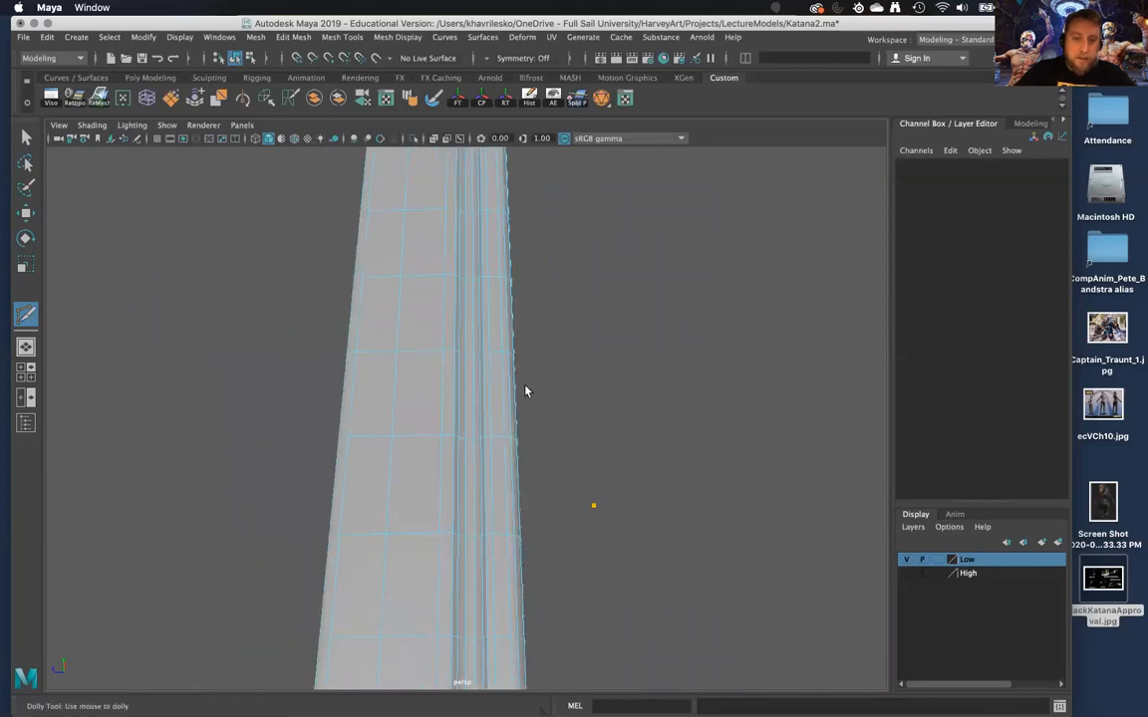
Select the blade in object mode and delete its construction history
key("w")
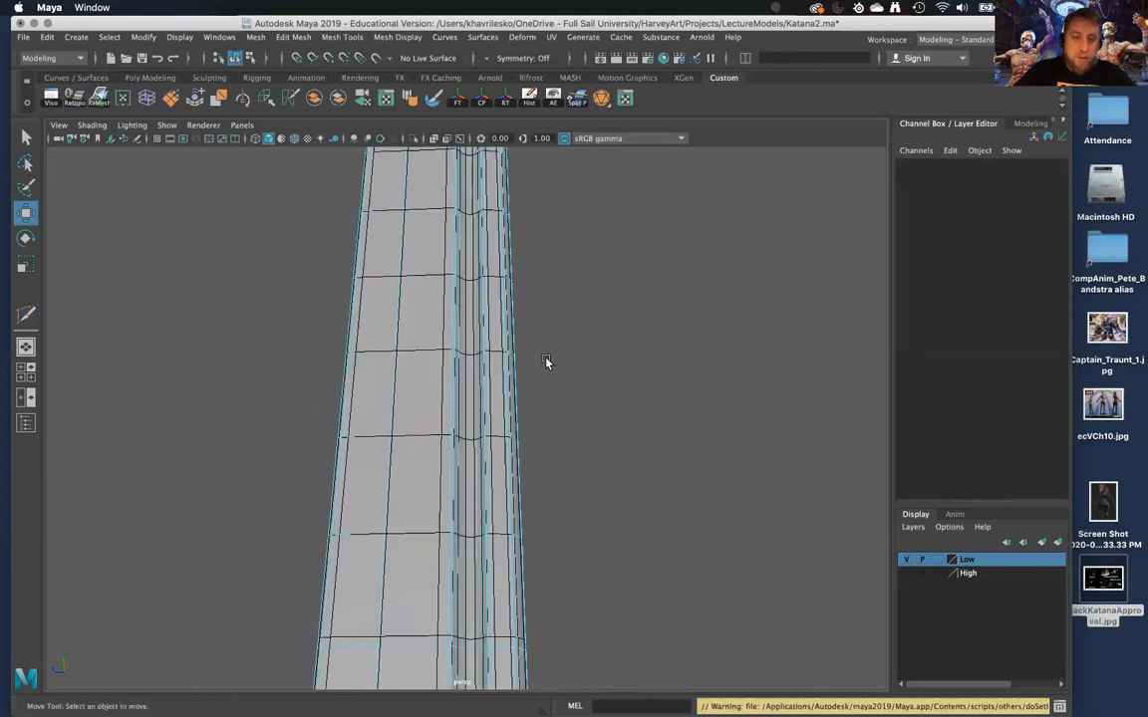
right_click_drag(476, 327, 548, 307)
left_click(548, 404)
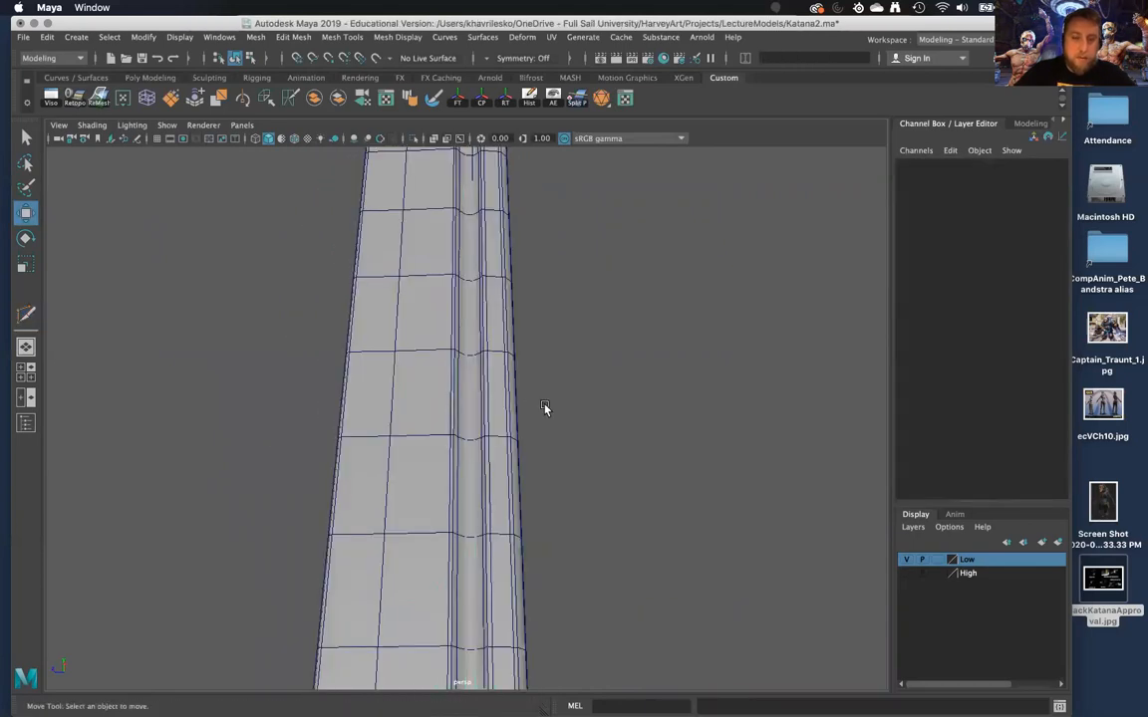
left_click(478, 410)
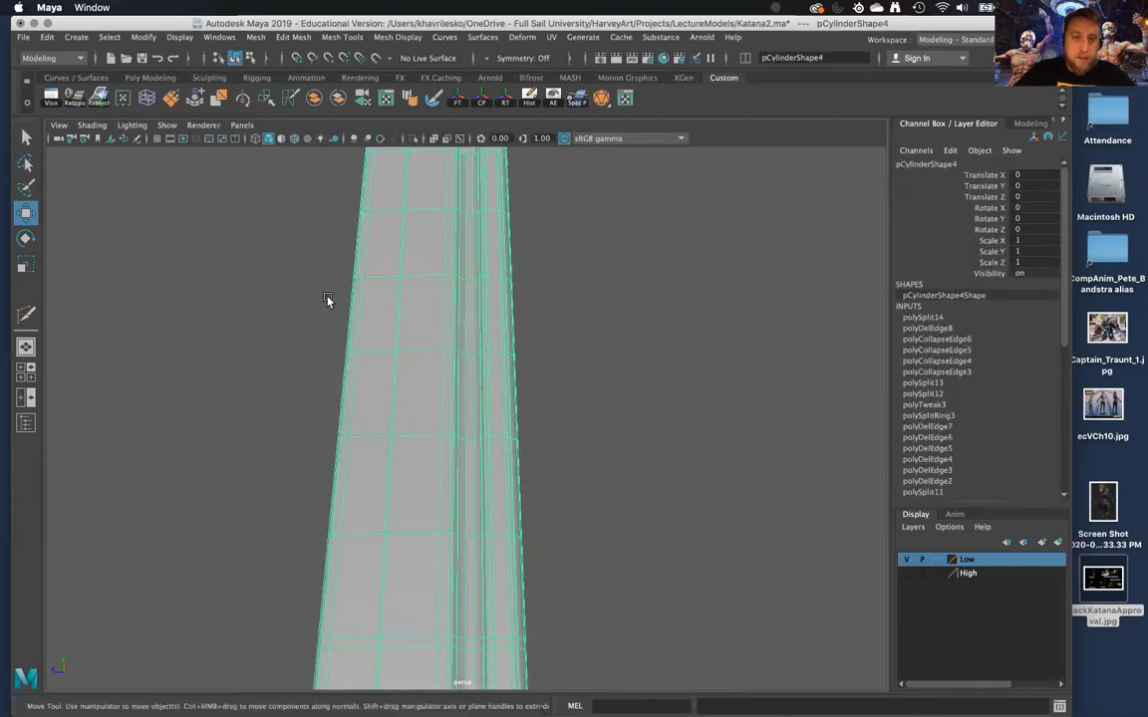
left_click(326, 357)
left_click(495, 360)
left_click(607, 377)
left_click(451, 350)
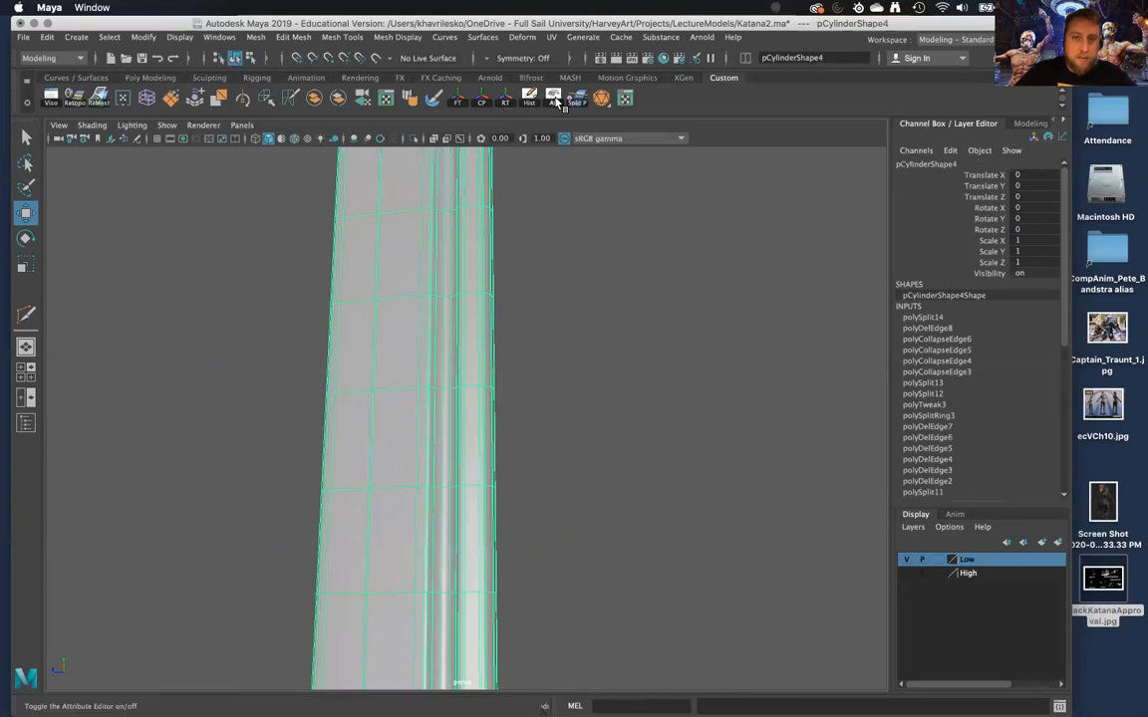
left_click(529, 97)
Compare the blade's smoothed and unsmoothed display, and view the full katana with its handle
key("3")
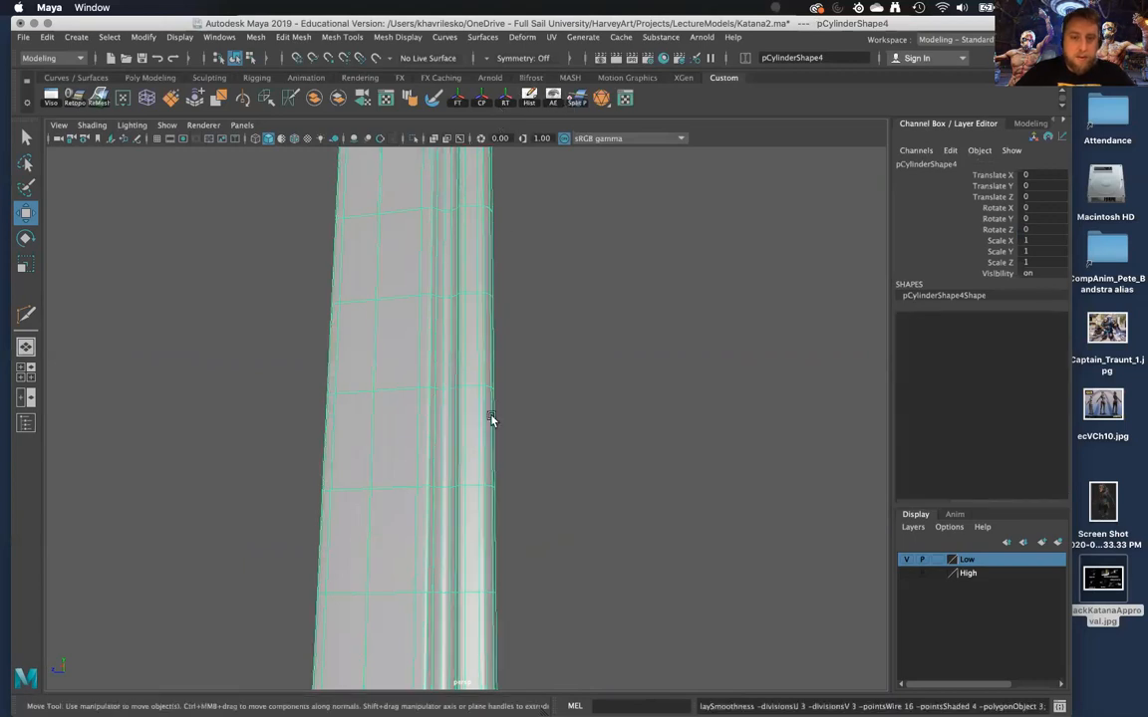
left_click(523, 414)
left_click(476, 407)
key("1")
left_click(557, 416)
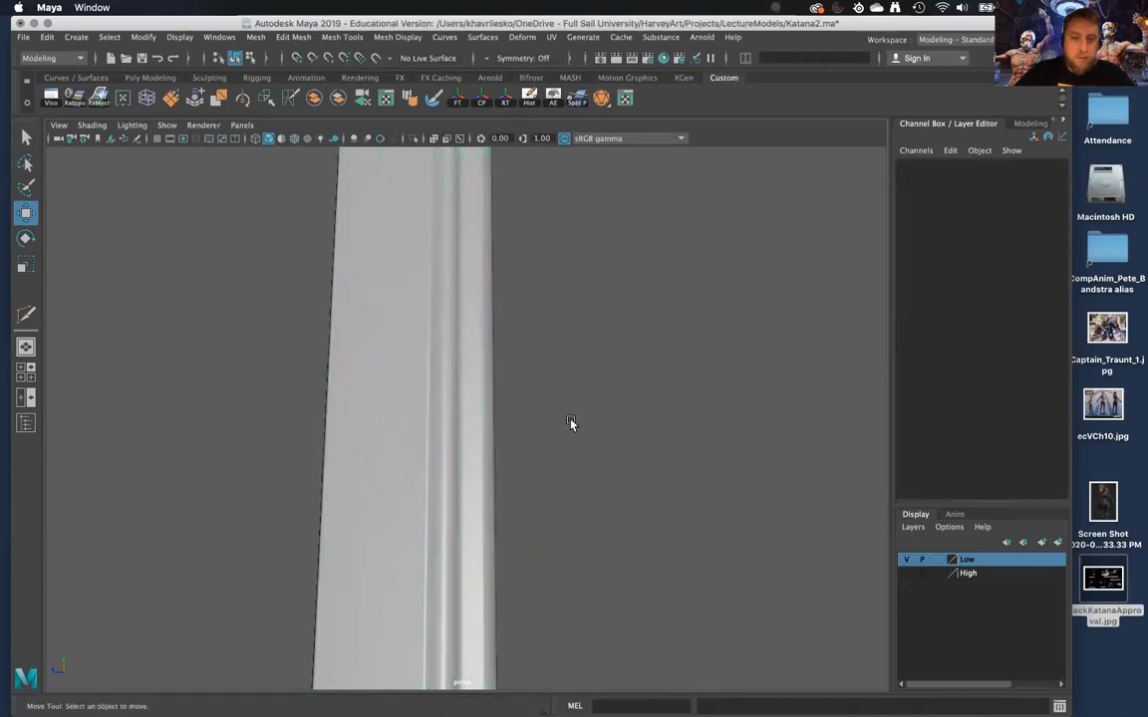
scroll(558, 411, "down", 10)
middle_click_drag(537, 326, 501, 630, "alt")
scroll(564, 419, "down", 10)
left_click_drag(565, 422, 535, 359, "alt")
middle_click_drag(515, 283, 531, 459, "alt")
scroll(498, 443, "up", 2)
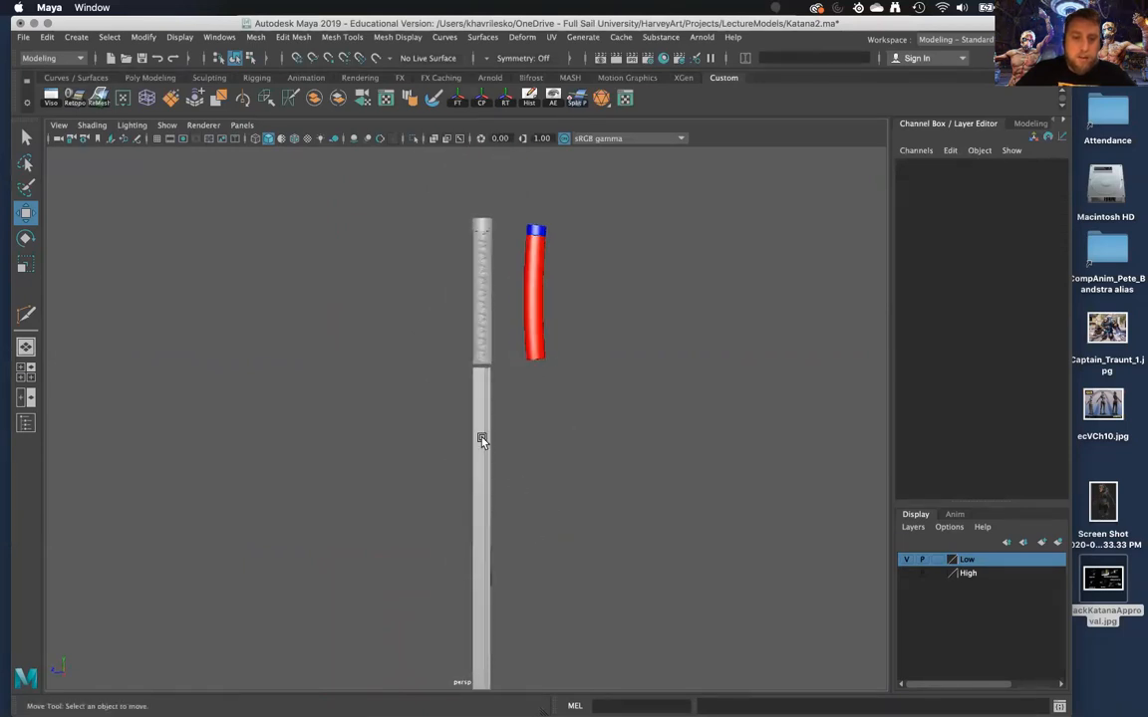
Select the blade, handle and pommel together and examine the joint between handle and blade
left_click(481, 435)
left_click(487, 244, "shift")
left_click(482, 225, "shift")
middle_click_drag(548, 374, 528, 315, "alt")
scroll(535, 384, "up", 10)
left_click_drag(564, 337, 463, 520, "alt")
right_click_drag(463, 520, 463, 688, "alt")
middle_click_drag(606, 576, 595, 627, "alt")
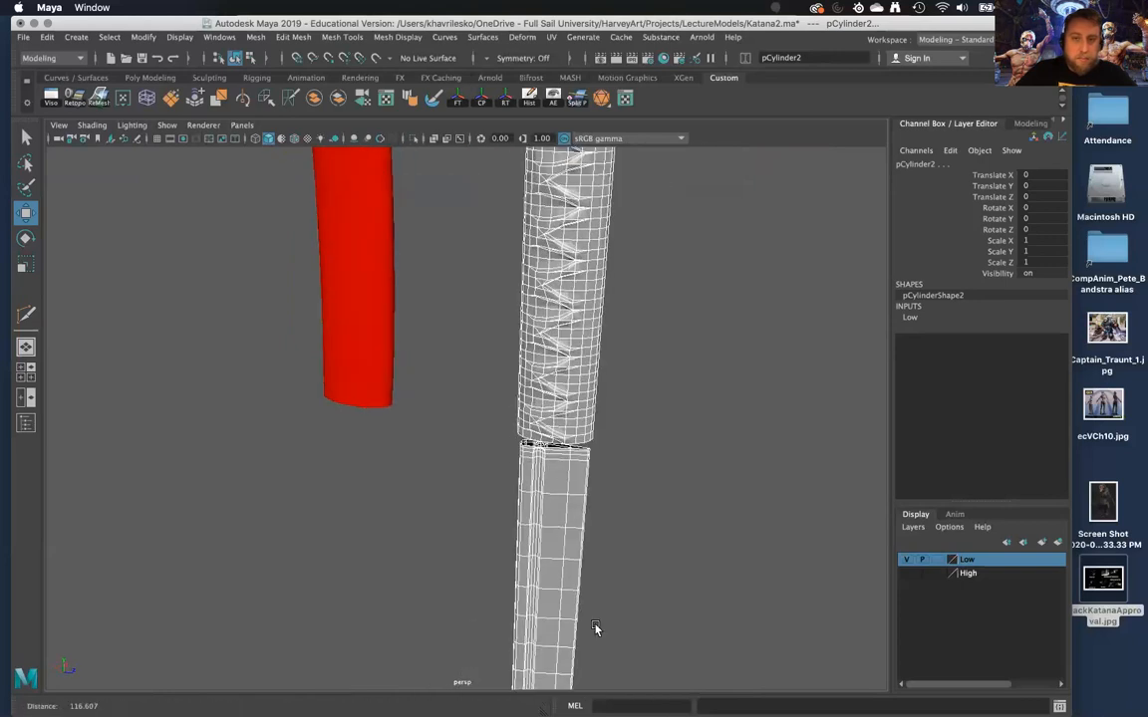
scroll(587, 514, "up", 5)
scroll(605, 378, "down", 6)
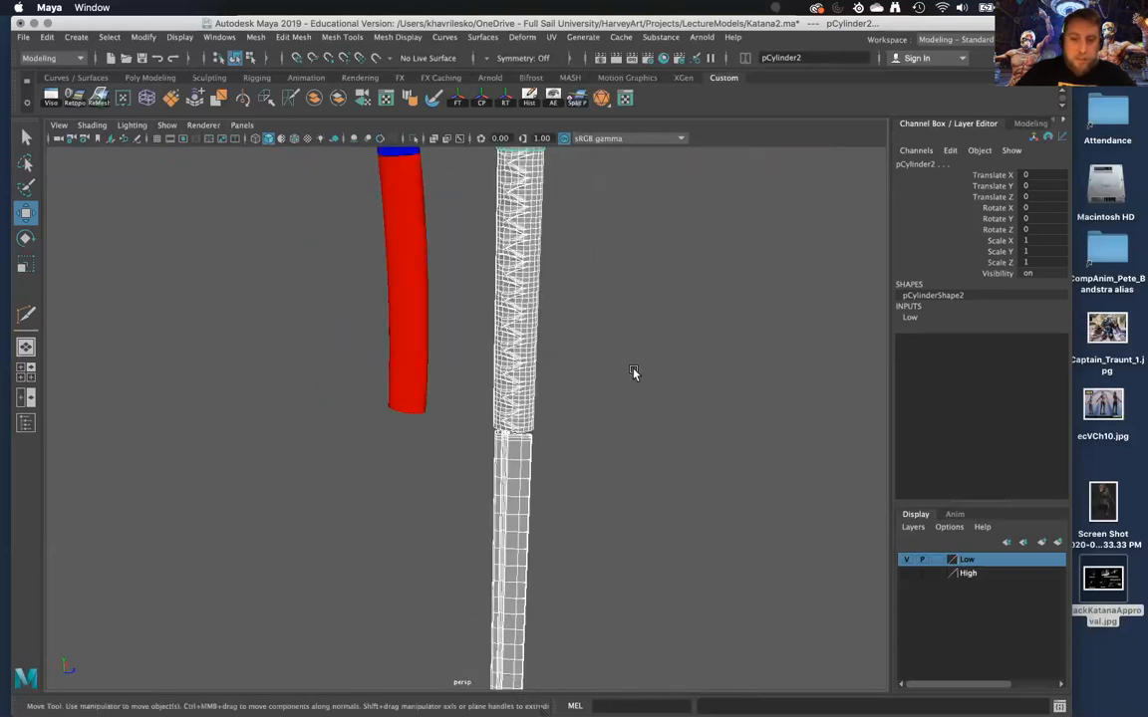
Toggle the visibility of the Low and High layers to check which meshes belong to each
left_click(909, 560)
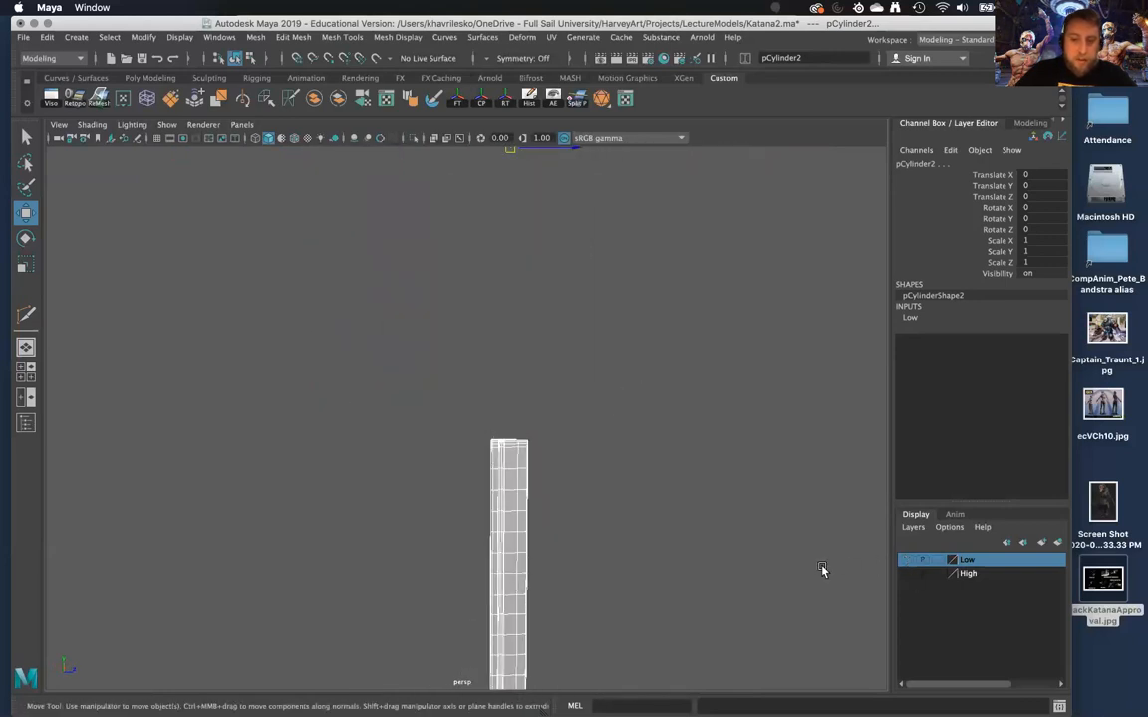
left_click(907, 560)
left_click(906, 575)
left_click(907, 575)
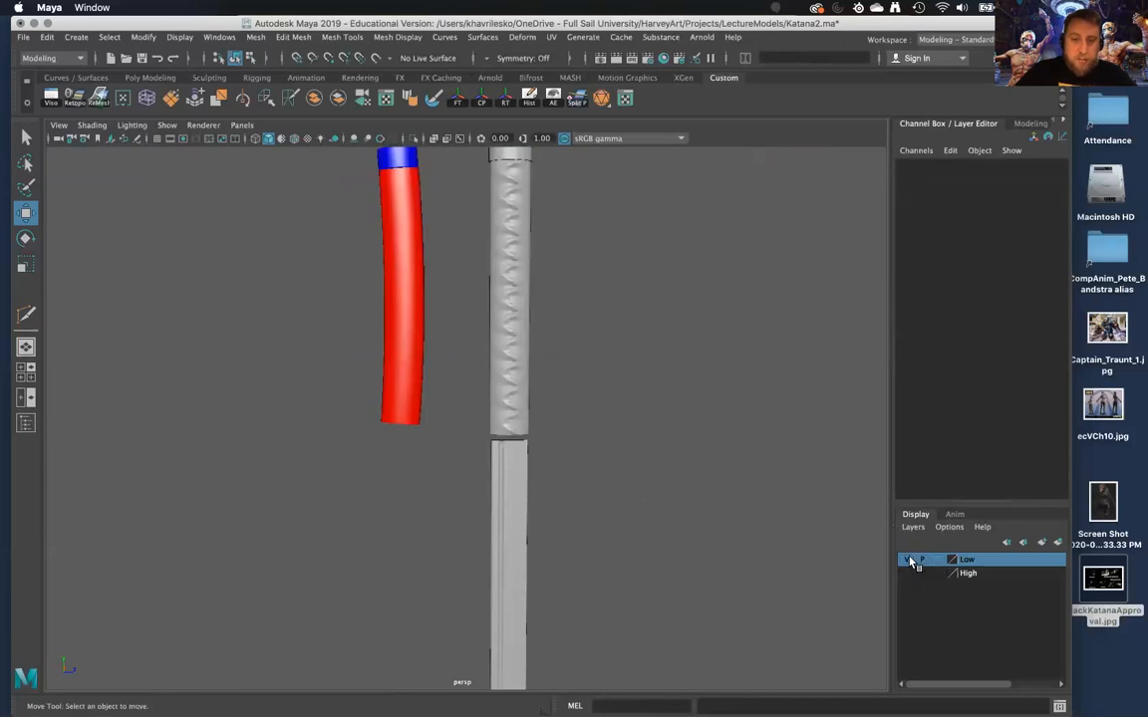
left_click(909, 560)
left_click(907, 561)
Select the blade and the handle, and make the High layer visible alongside the Low layer
left_click(524, 505)
left_click(511, 423, "shift")
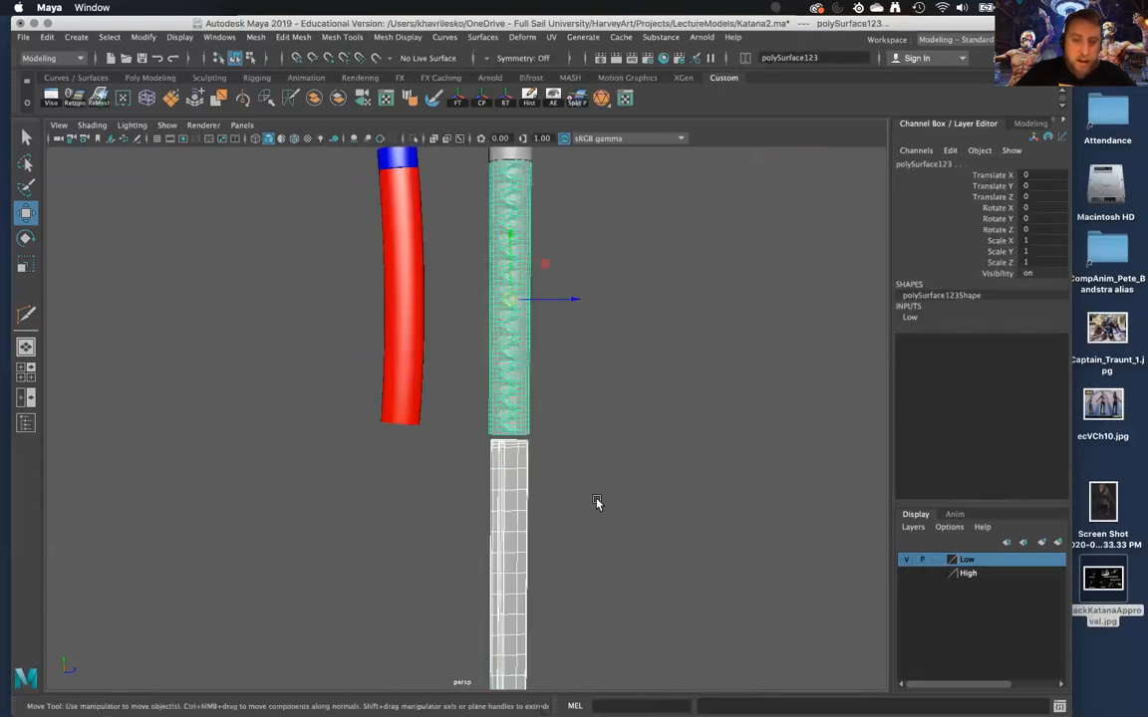
left_click(907, 574)
left_click_drag(618, 581, 665, 583, "alt")
right_click_drag(666, 582, 465, 332, "alt")
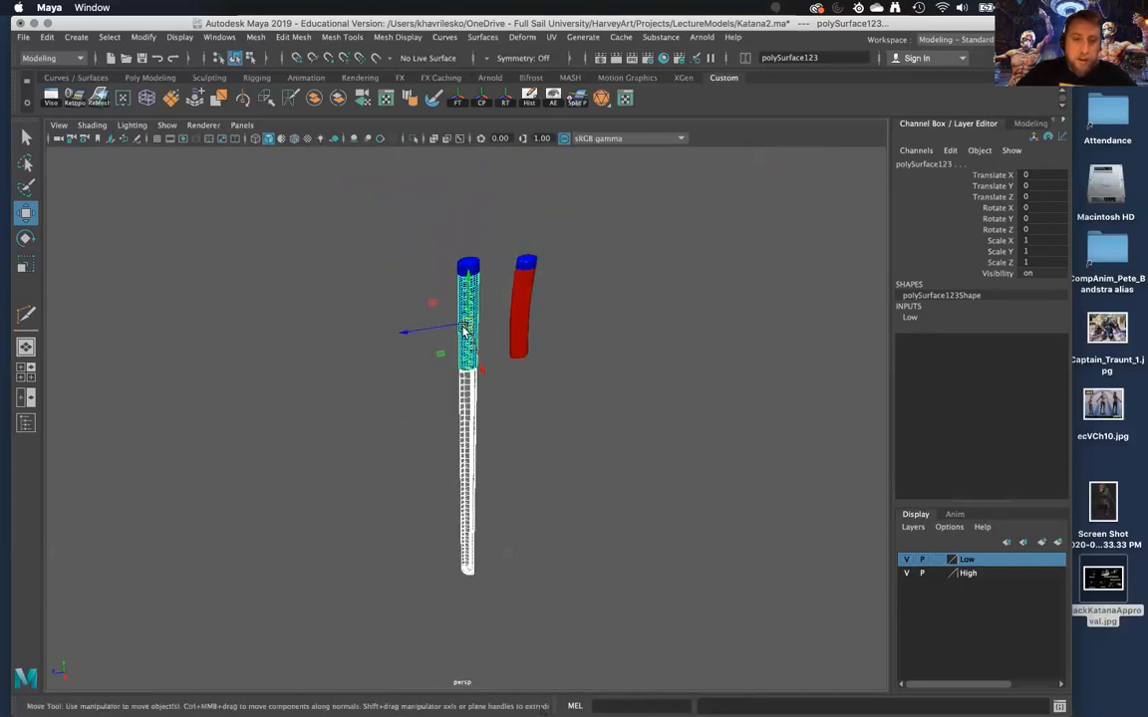
Zoom in on the handle and examine how the high-poly wrap overlaps the low-poly mesh
left_click_drag(486, 436, 477, 388)
right_click_drag(477, 388, 553, 518, "alt")
right_click_drag(534, 426, 540, 552, "alt")
left_click_drag(539, 552, 422, 466, "alt")
right_click_drag(422, 466, 597, 399, "alt")
left_click(544, 312)
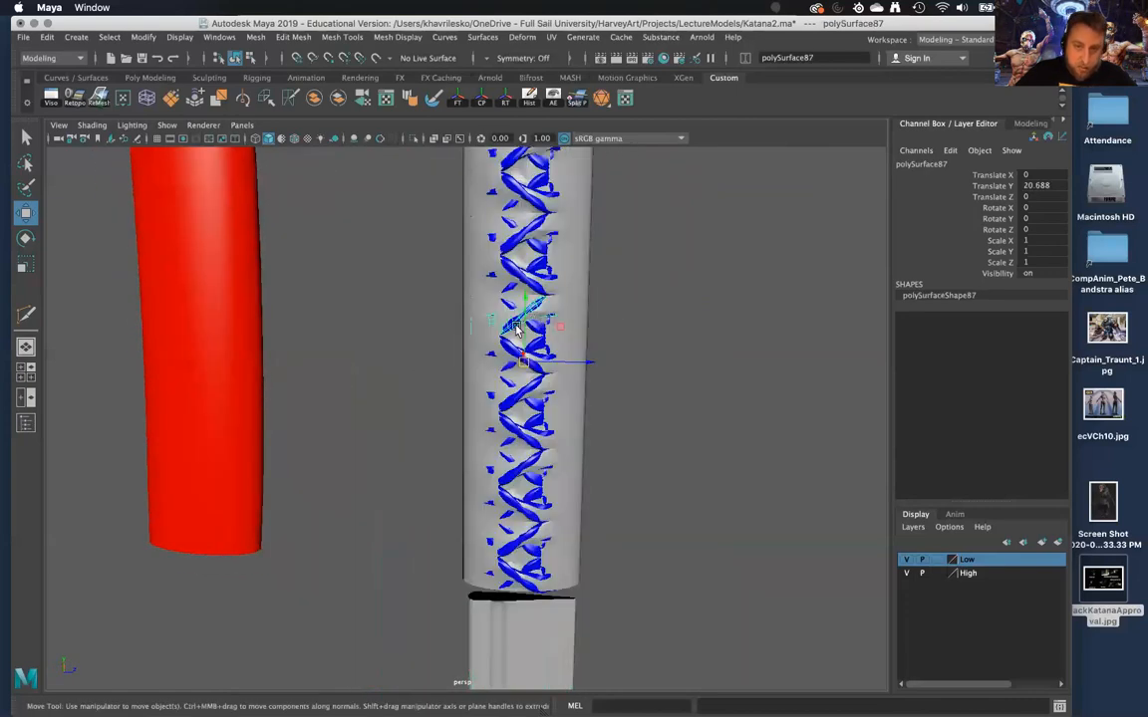
left_click(660, 414)
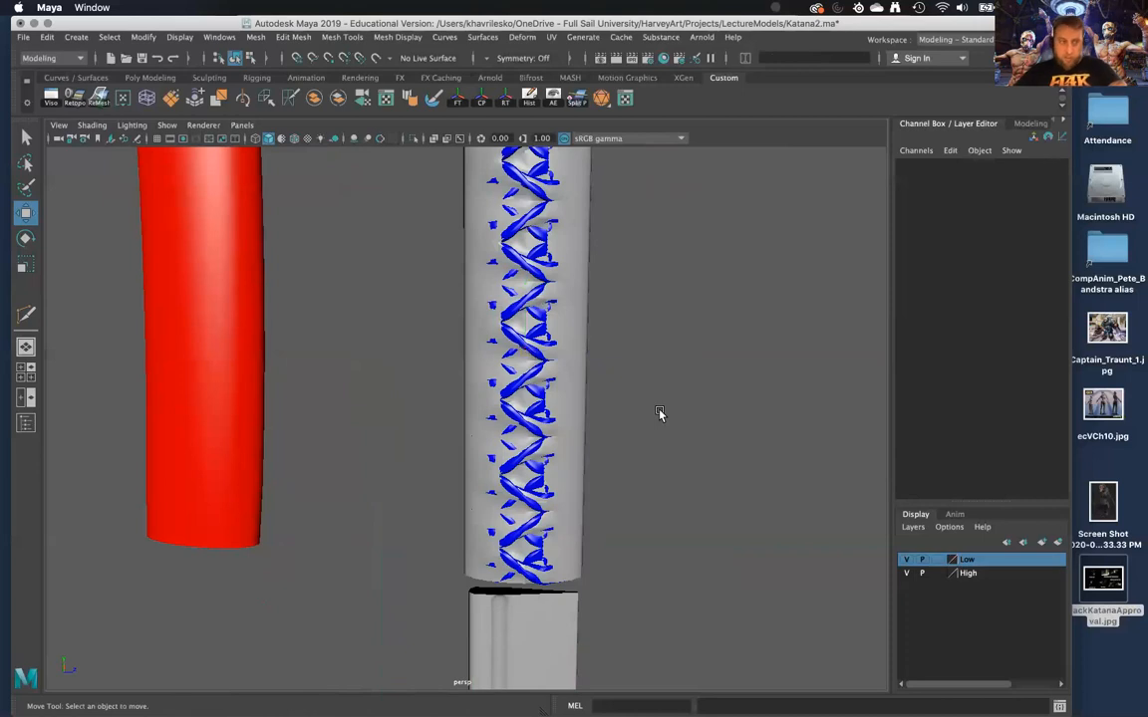
Select the blade and handle meshes together and inspect the complete katana from handle to tip
mouse_move(659, 481)
right_mouse_down("alt")
mouse_move(633, 381)
mouse_move(613, 438)
right_mouse_up("alt")
right_click_drag(527, 560, 481, 215, "alt")
left_click_drag(518, 318, 467, 340, "alt")
left_click_drag(526, 485, 554, 418)
right_click_drag(571, 475, 609, 510, "alt")
left_click_drag(610, 510, 561, 398, "alt")
middle_click_drag(561, 399, 544, 308, "alt")
right_click_drag(544, 308, 486, 294, "alt")
left_click_drag(486, 295, 514, 405, "alt")
middle_click_drag(514, 406, 497, 346, "alt")
left_click_drag(497, 347, 517, 376, "alt")
left_click_drag(457, 349, 368, 257, "alt")
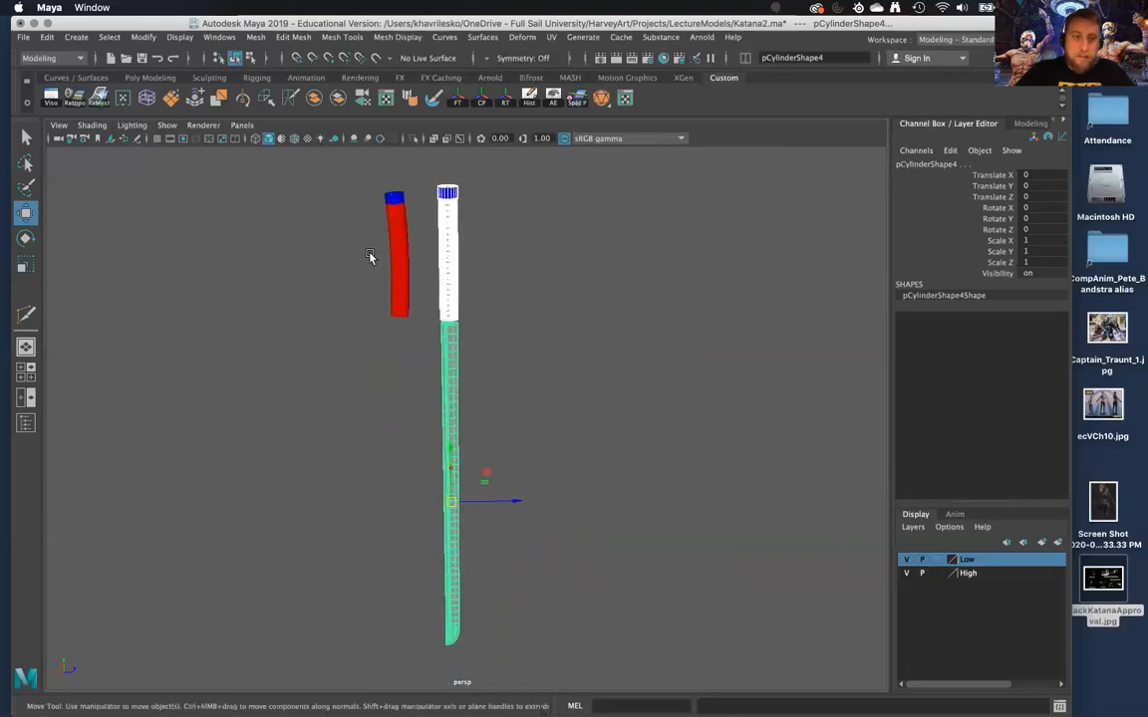
Save the current katana scene before deforming the selected blade and handle
left_click(23, 37)
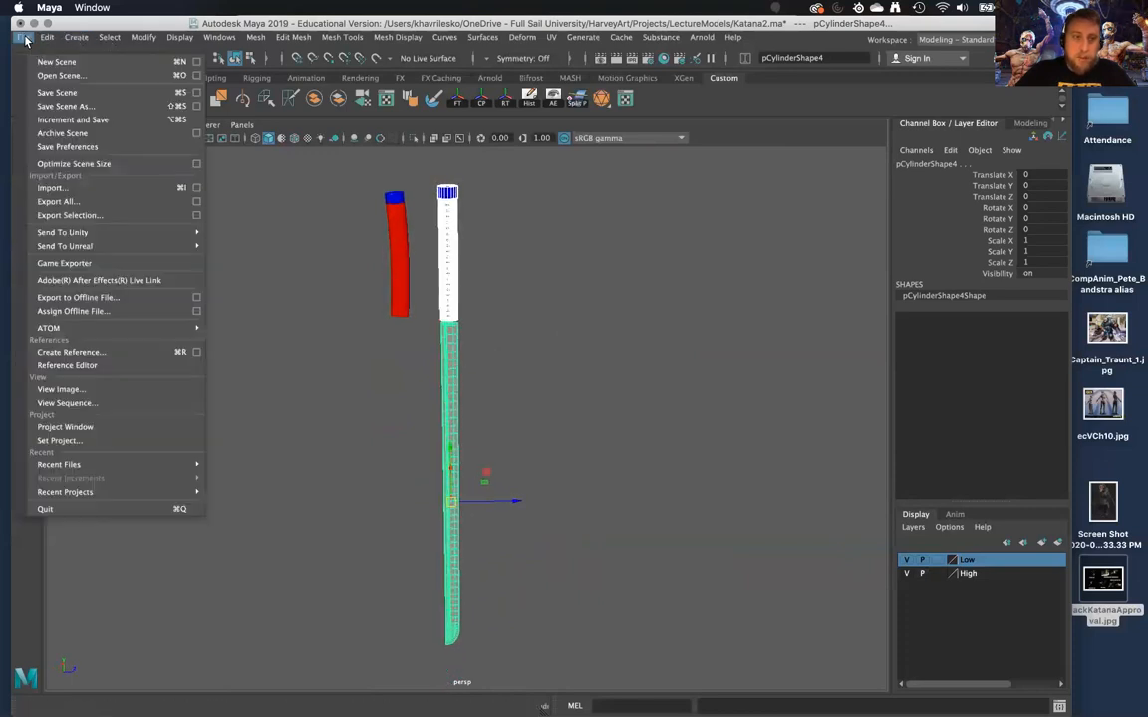
left_click(59, 92)
left_click_drag(541, 324, 546, 227, "alt")
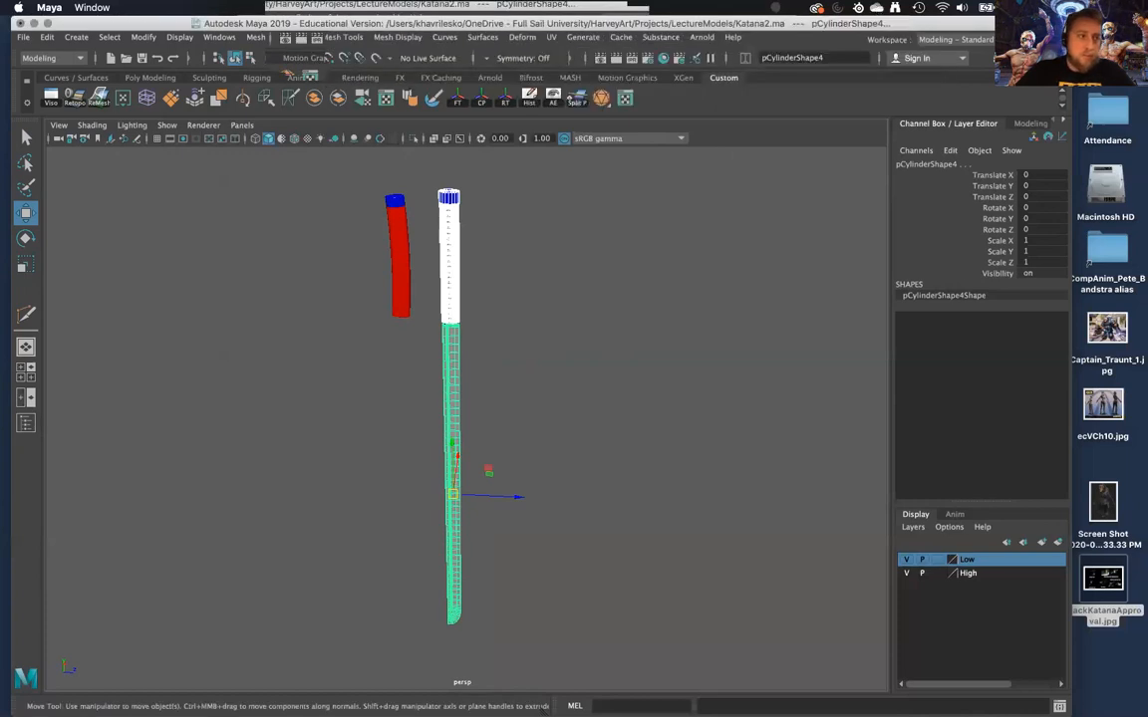
Add a nonlinear Bend deformer to the selected blade and handle meshes and check the handle it creates in shaded display
left_click(523, 37)
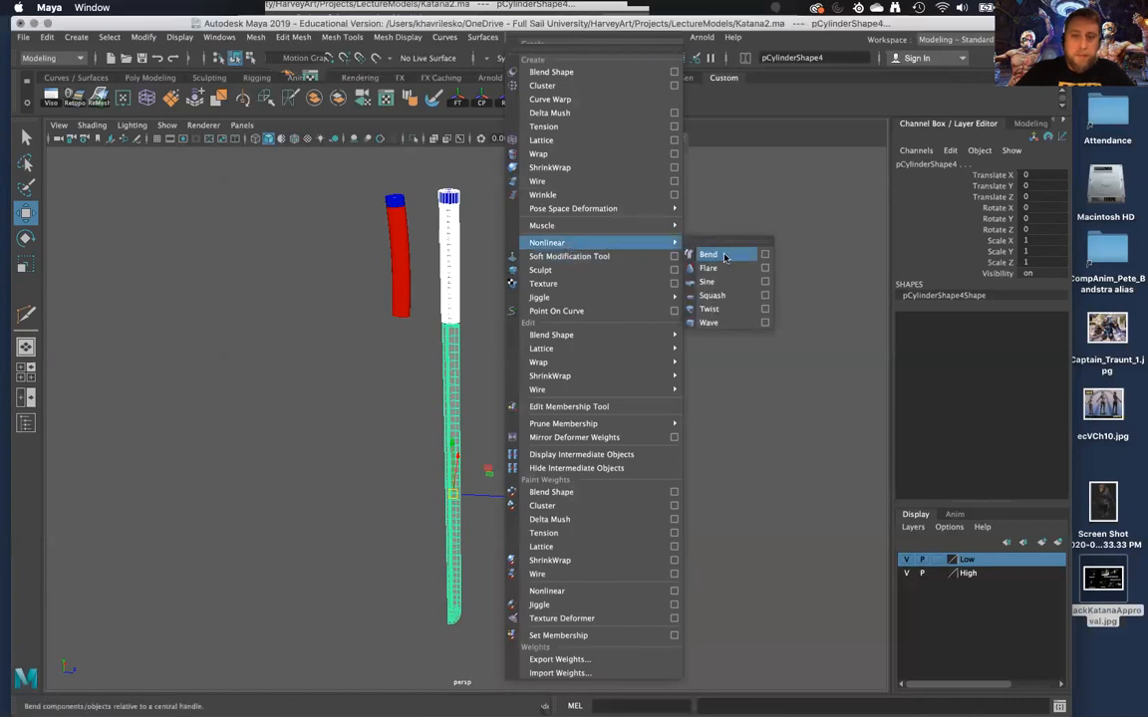
left_click(709, 256)
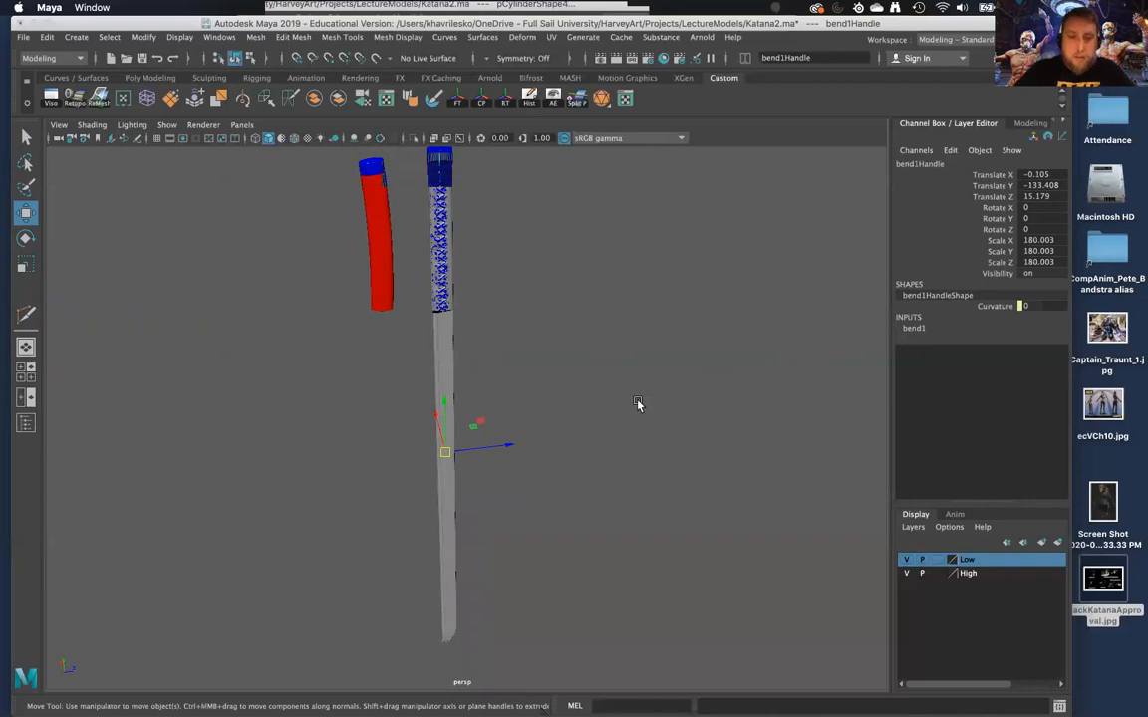
key("4")
left_click_drag(533, 402, 548, 365, "alt")
key("5")
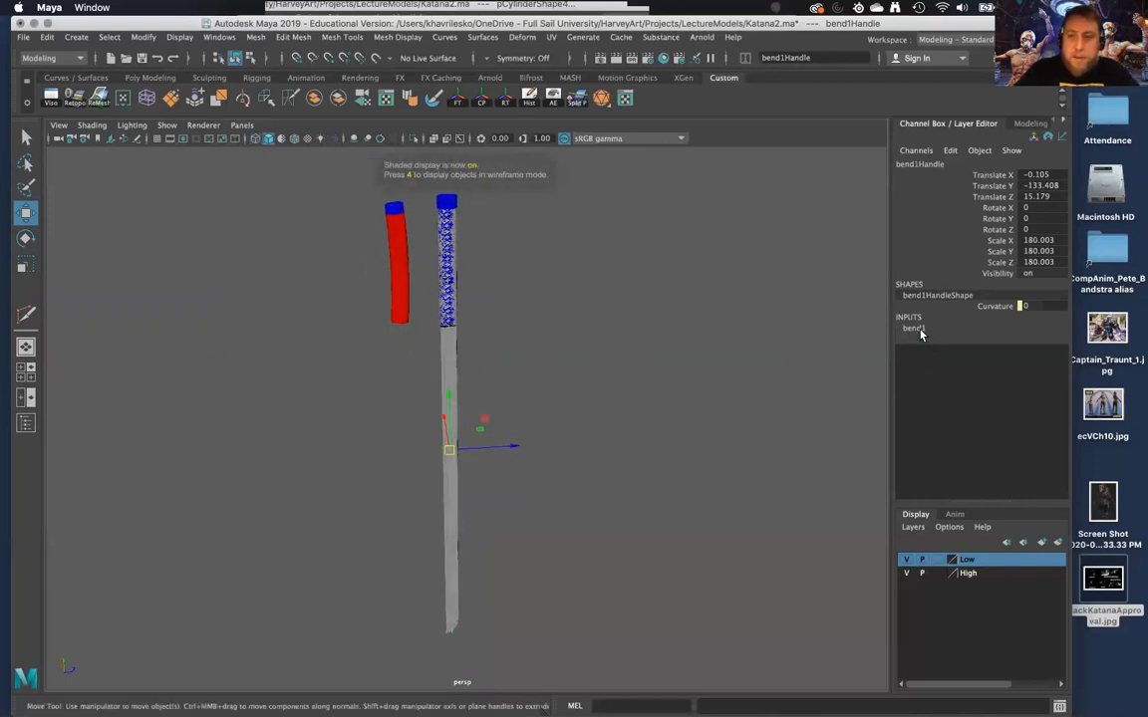
Raise the bend deformer's curvature to 53.858 and set its Rotate Y to 90 so it bends along the blade's width
left_click(913, 328)
left_click(994, 350)
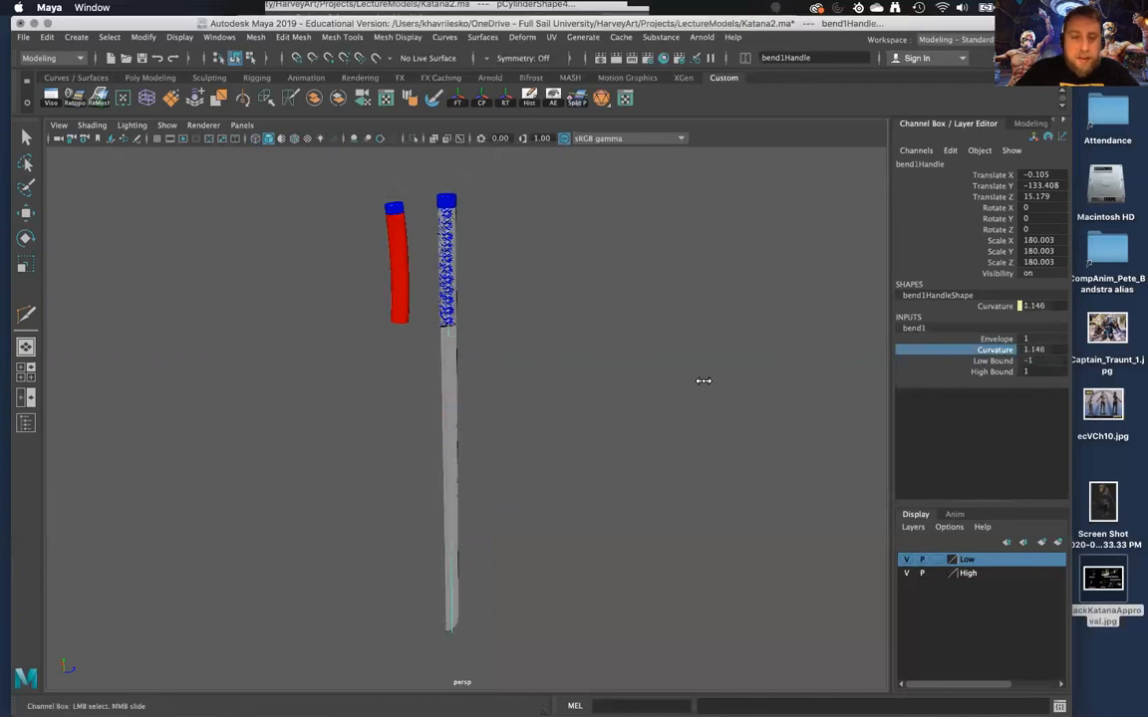
middle_click_drag(708, 379, 877, 282)
left_click_drag(877, 282, 628, 405, "alt")
key("e")
left_click_drag(529, 445, 603, 424)
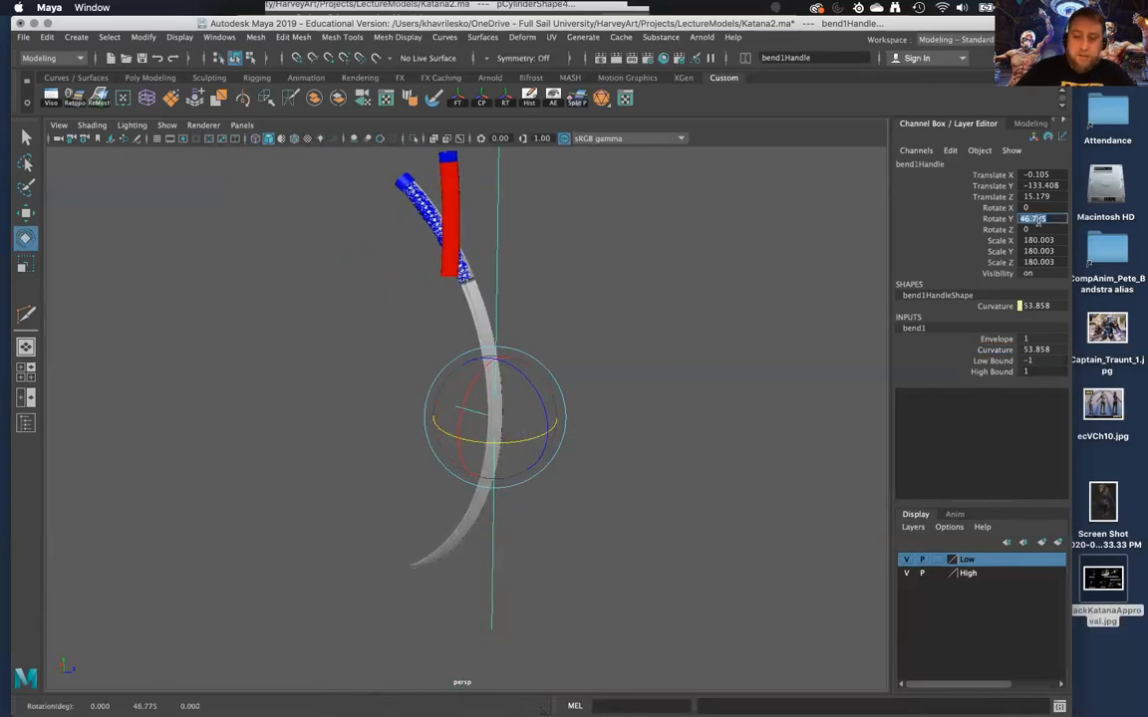
left_click(1037, 220)
type("90")
key("Return")
left_click_drag(753, 428, 750, 347, "alt")
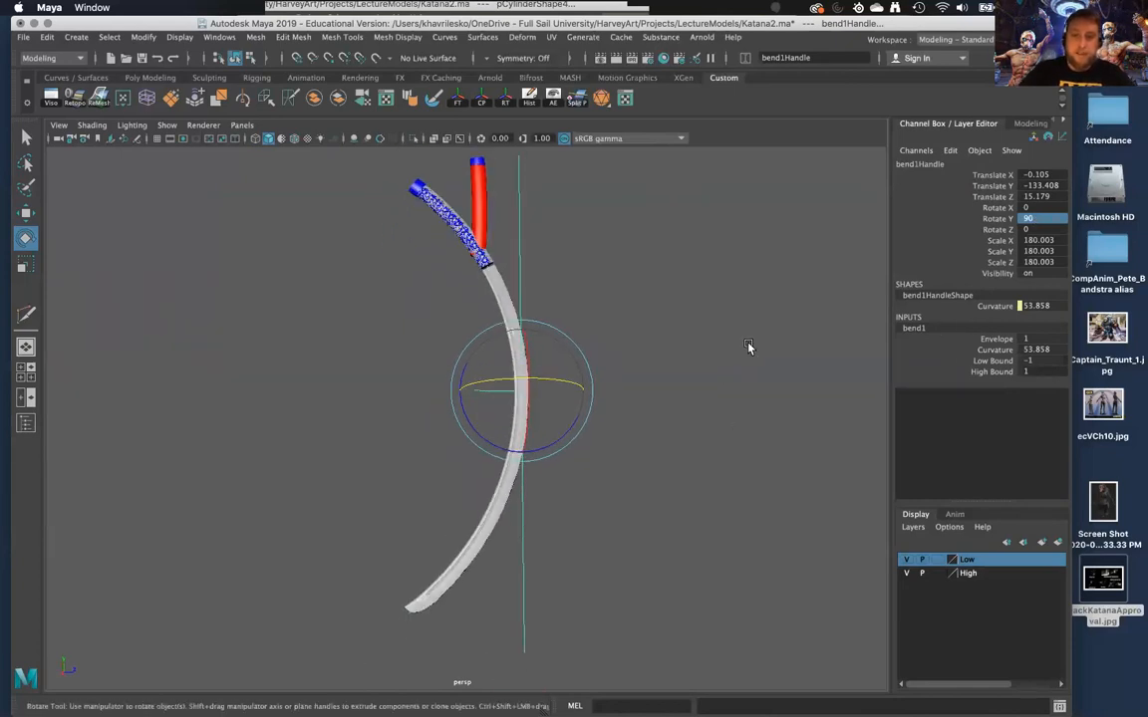
Reduce the bend deformer's curvature to 6.875 for a gentle arc along the whole katana
left_click(992, 350)
middle_click_drag(678, 426, 650, 437)
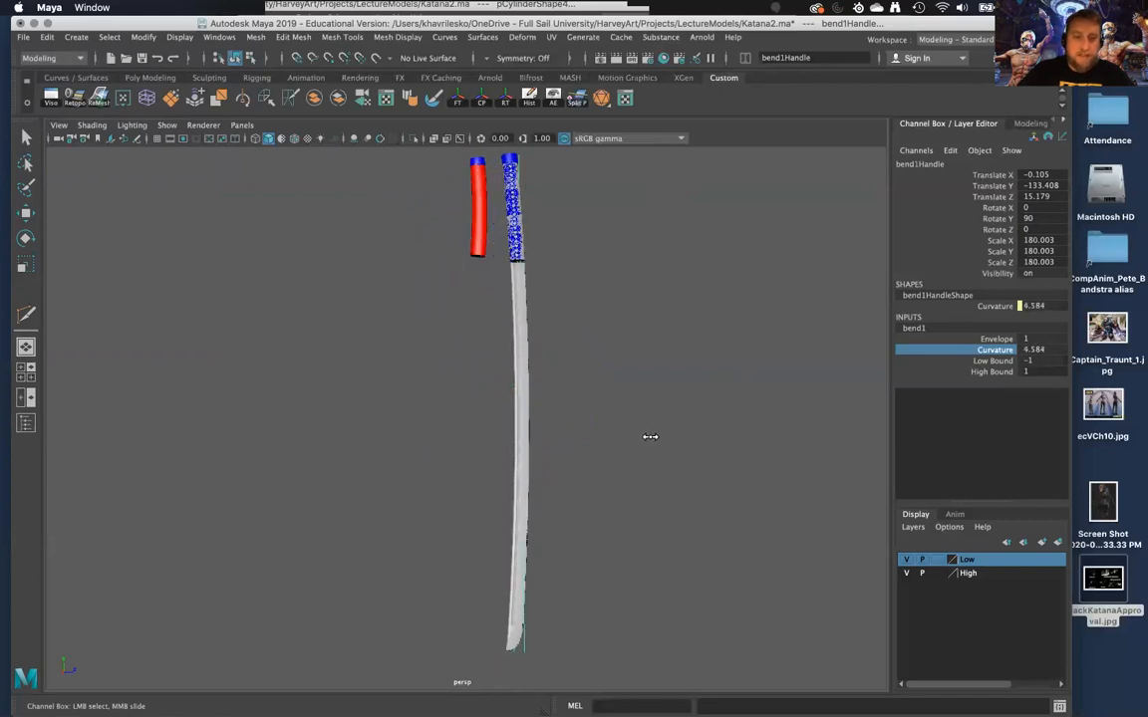
left_click_drag(651, 440, 672, 413, "alt")
right_click_drag(673, 413, 528, 259, "alt")
left_click_drag(570, 370, 568, 448, "alt")
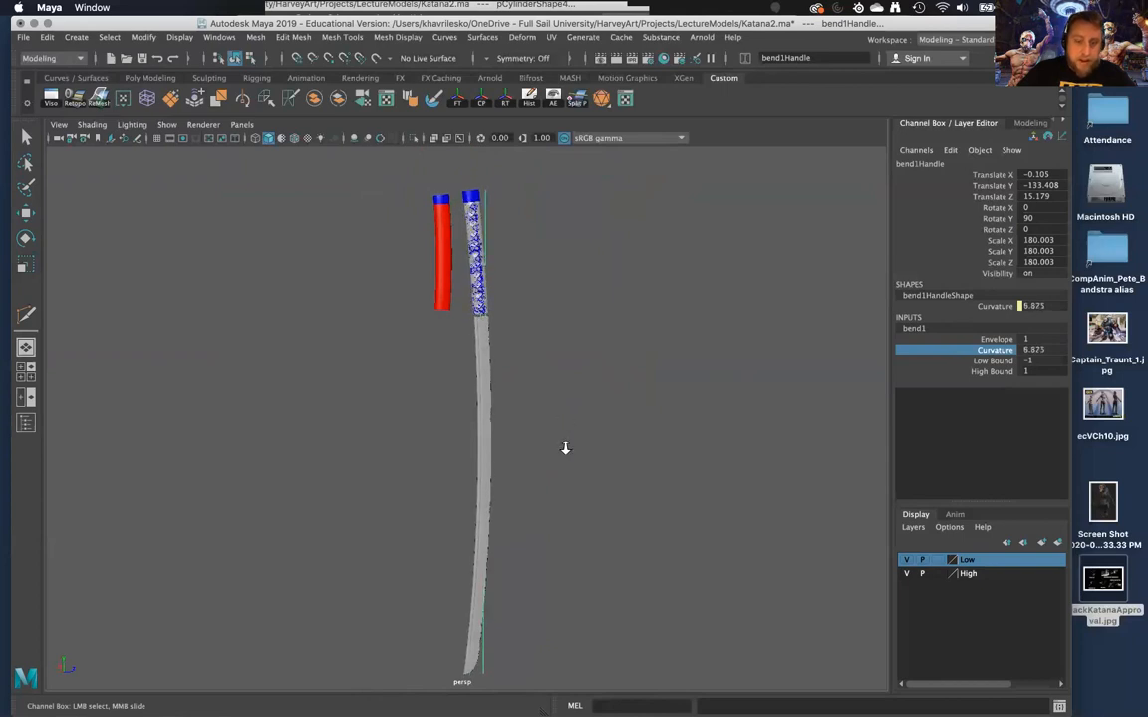
Clear the selection and examine the curved handle, its junction with the blade, and how it compares with the separate red handle
scroll(576, 315, "up", 5)
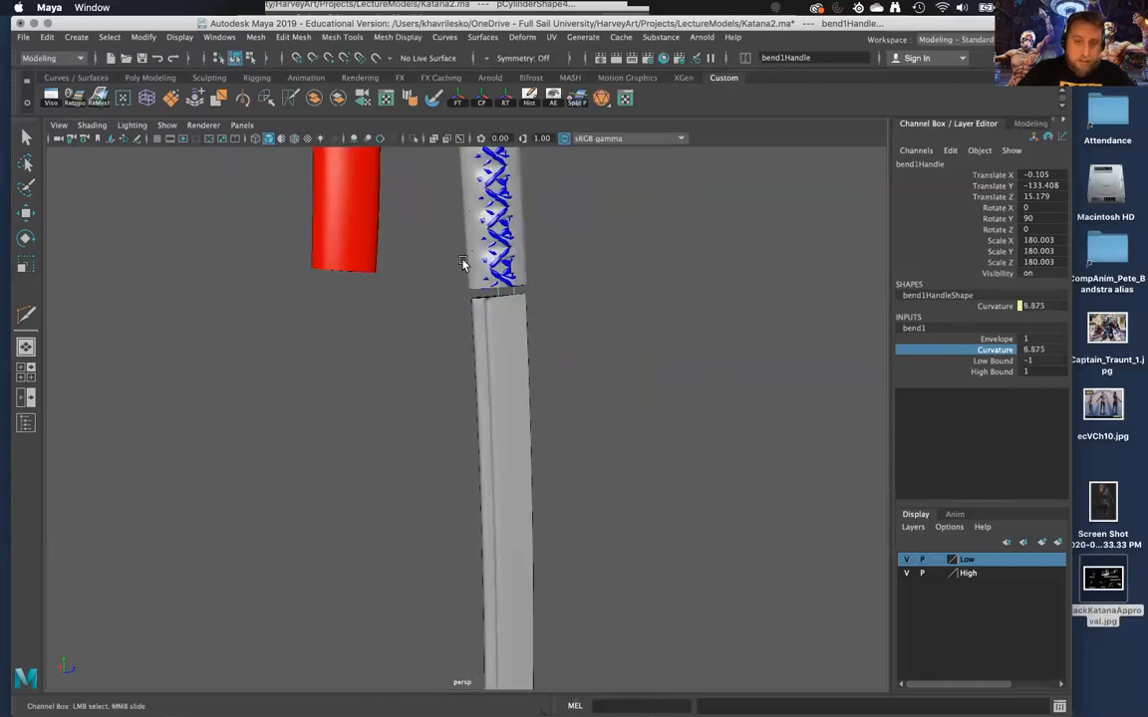
scroll(495, 200, "down", 1)
left_click_drag(557, 412, 506, 317, "alt")
middle_click_drag(506, 317, 507, 399, "alt")
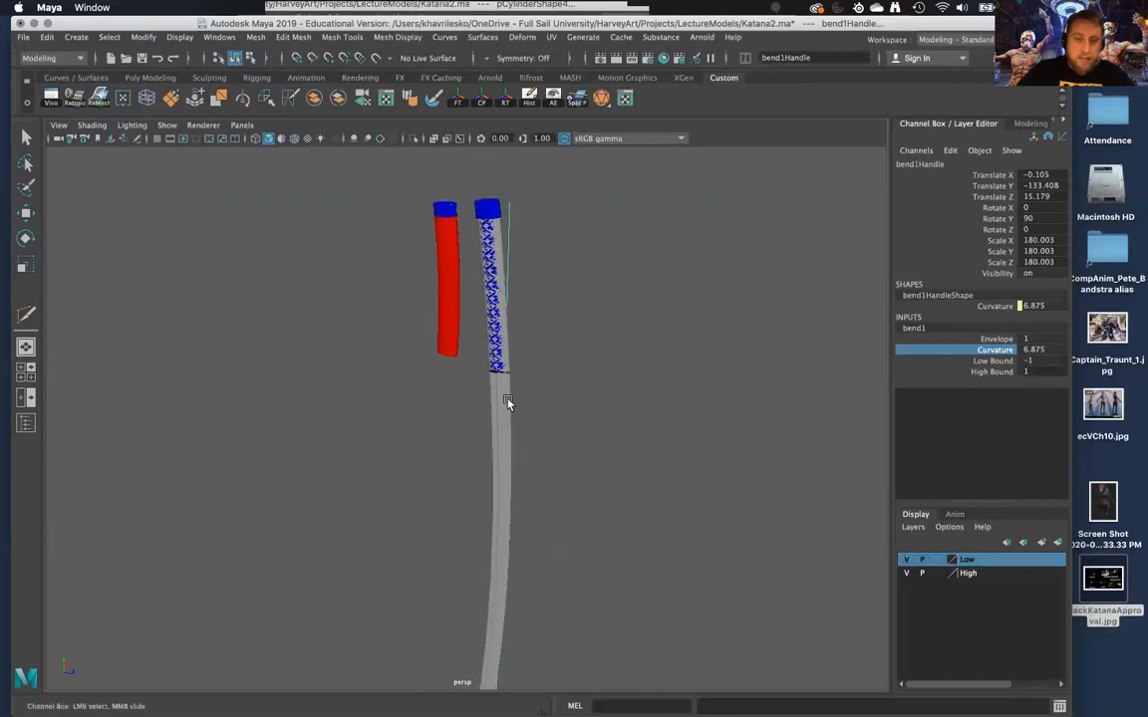
right_click_drag(533, 408, 548, 353, "alt")
left_click_drag(548, 353, 525, 317, "alt")
right_click_drag(525, 315, 592, 356)
left_click(590, 311)
middle_click_drag(592, 356, 590, 174, "alt")
left_click_drag(590, 174, 585, 324, "alt")
middle_click_drag(571, 386, 525, 592, "alt")
right_click_drag(523, 346, 577, 584, "alt")
middle_click_drag(571, 360, 648, 492, "alt")
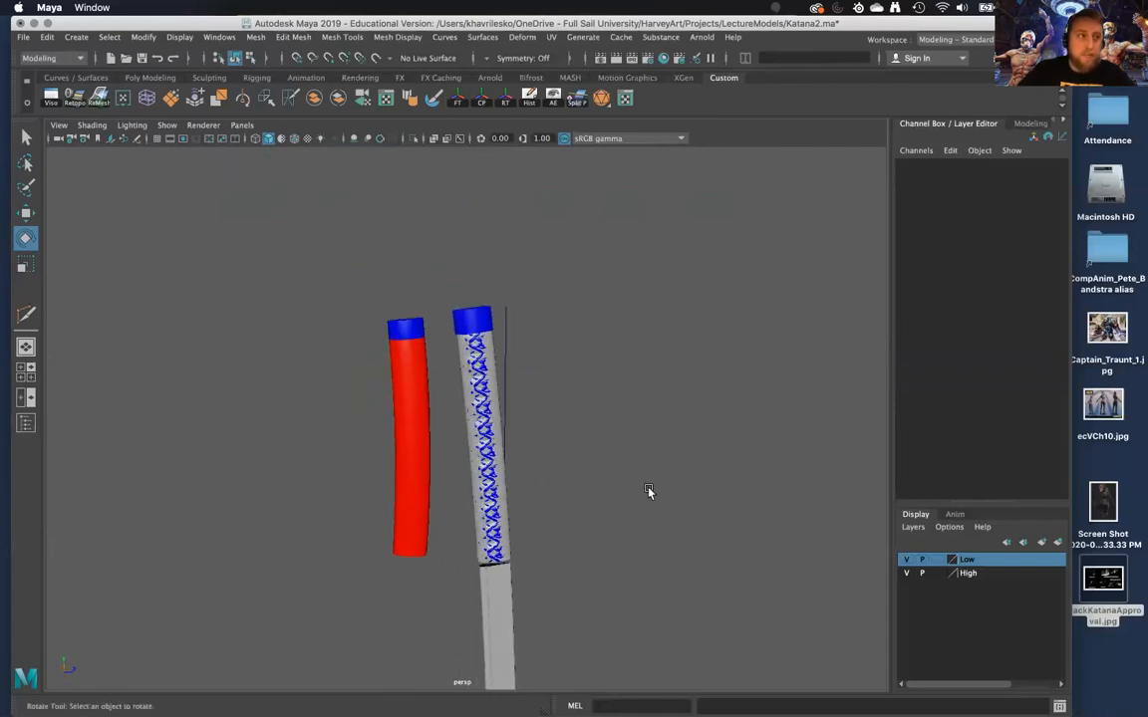
right_click_drag(622, 457, 597, 380, "alt")
middle_click_drag(585, 392, 615, 377, "alt")
right_click_drag(615, 377, 640, 504, "alt")
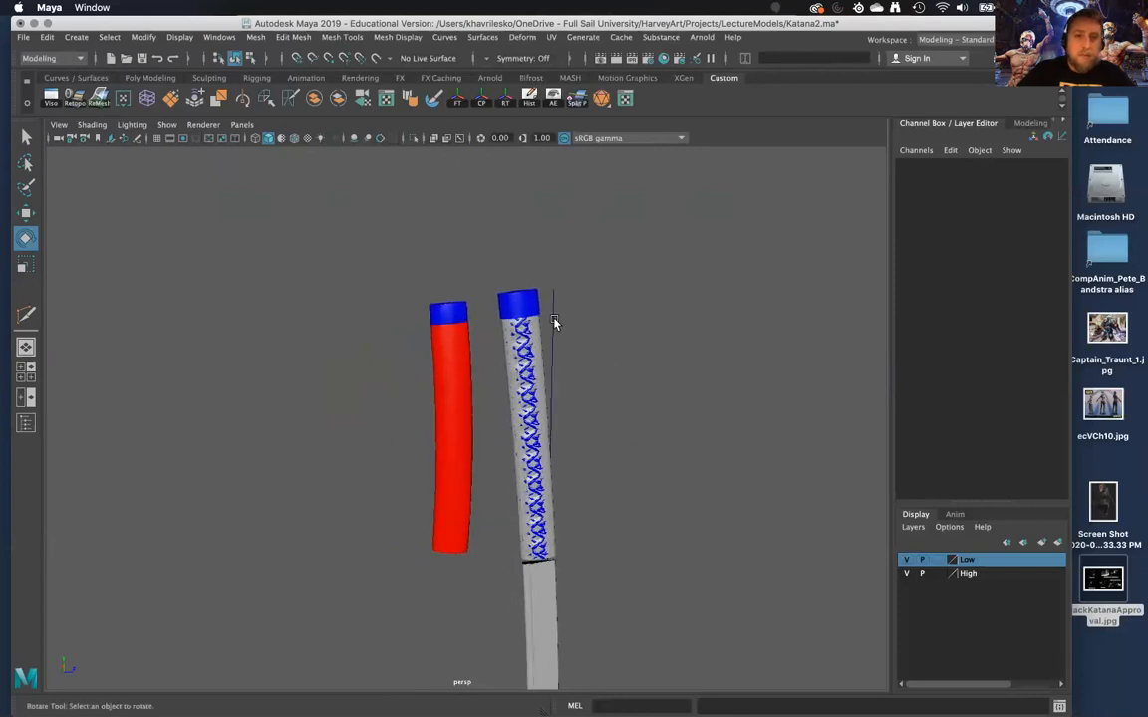
Select the bend handle together with the blade and handle meshes, delete their construction history, and clear the selection
left_click(555, 322)
right_click_drag(607, 422, 488, 348, "alt")
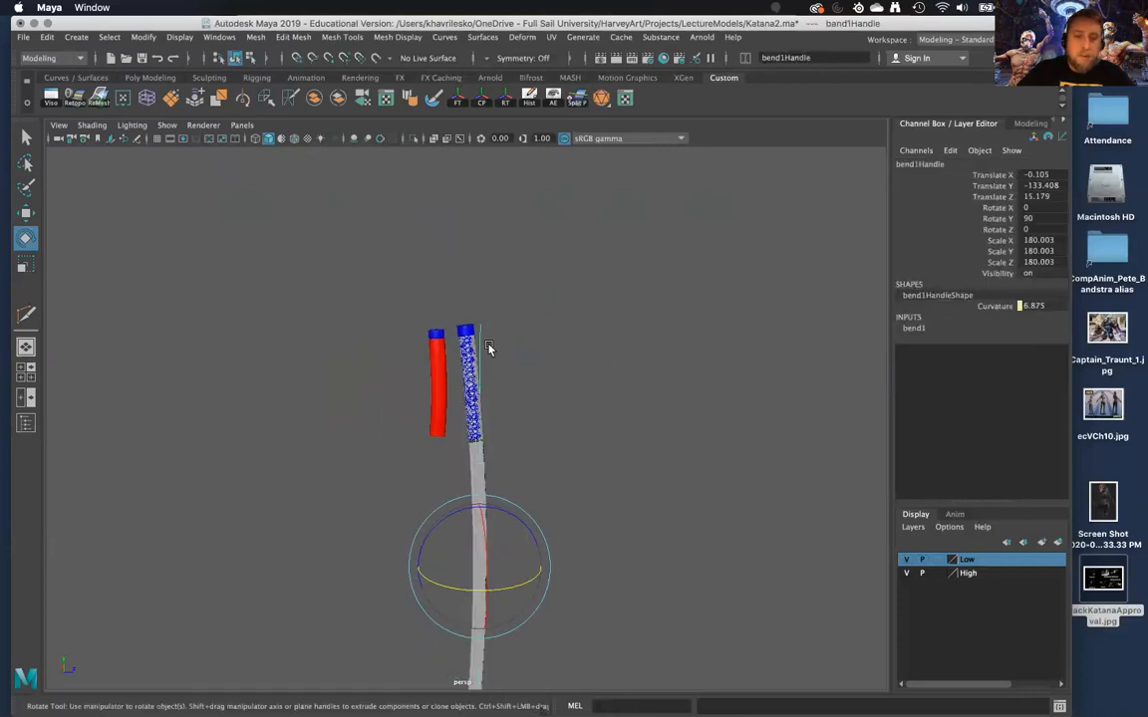
left_click(477, 473)
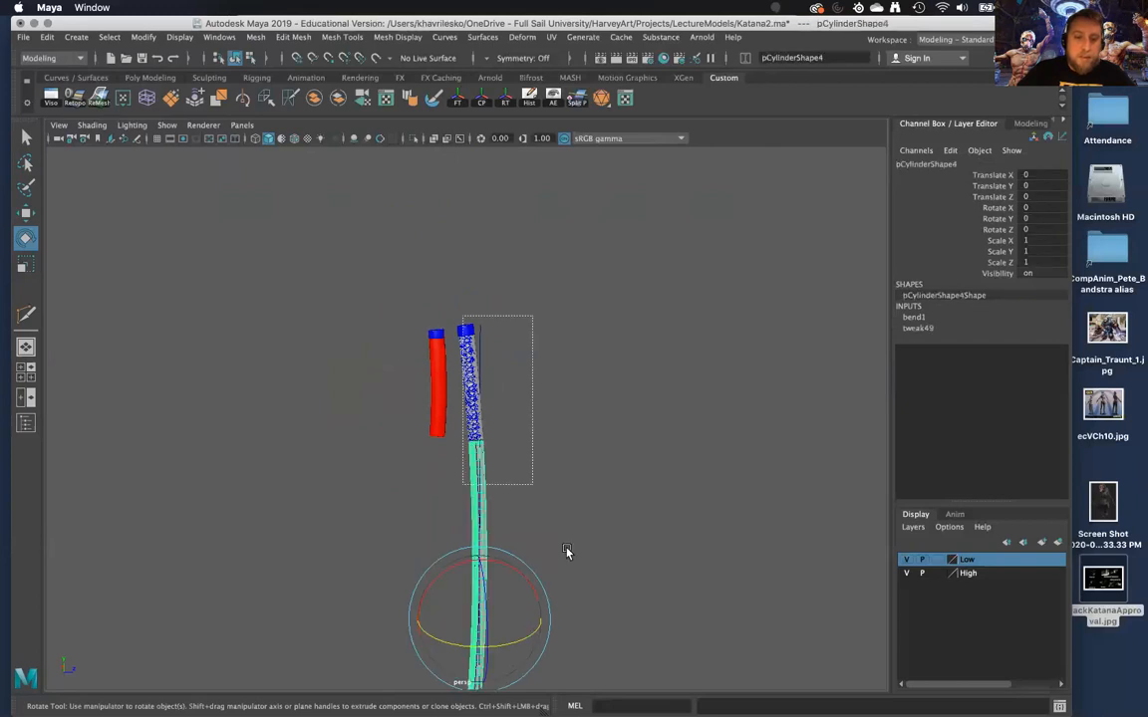
left_click_drag(463, 316, 567, 549)
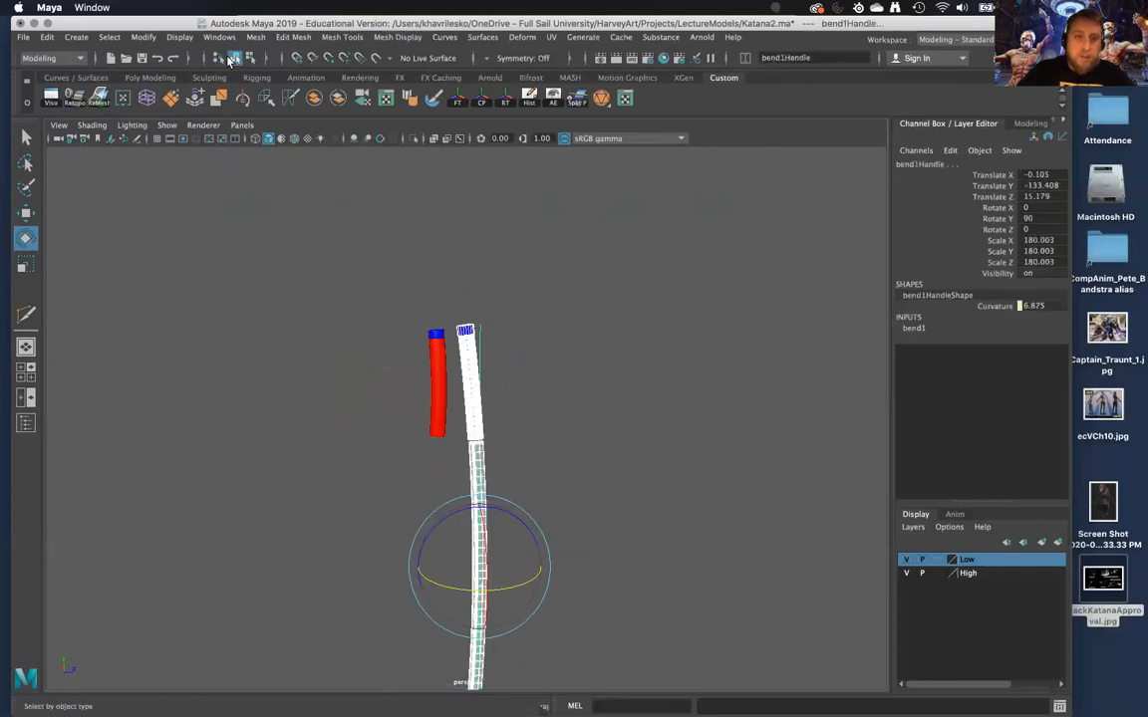
left_click(529, 98)
left_click(532, 469)
Hide the High layer and inspect the bent low-poly handle where it meets the blade
right_click_drag(538, 488, 586, 688, "alt")
right_click_drag(600, 418, 602, 509, "alt")
left_click_drag(484, 522, 463, 629, "alt")
right_click_drag(463, 630, 506, 579, "alt")
left_click_drag(506, 578, 488, 431, "alt")
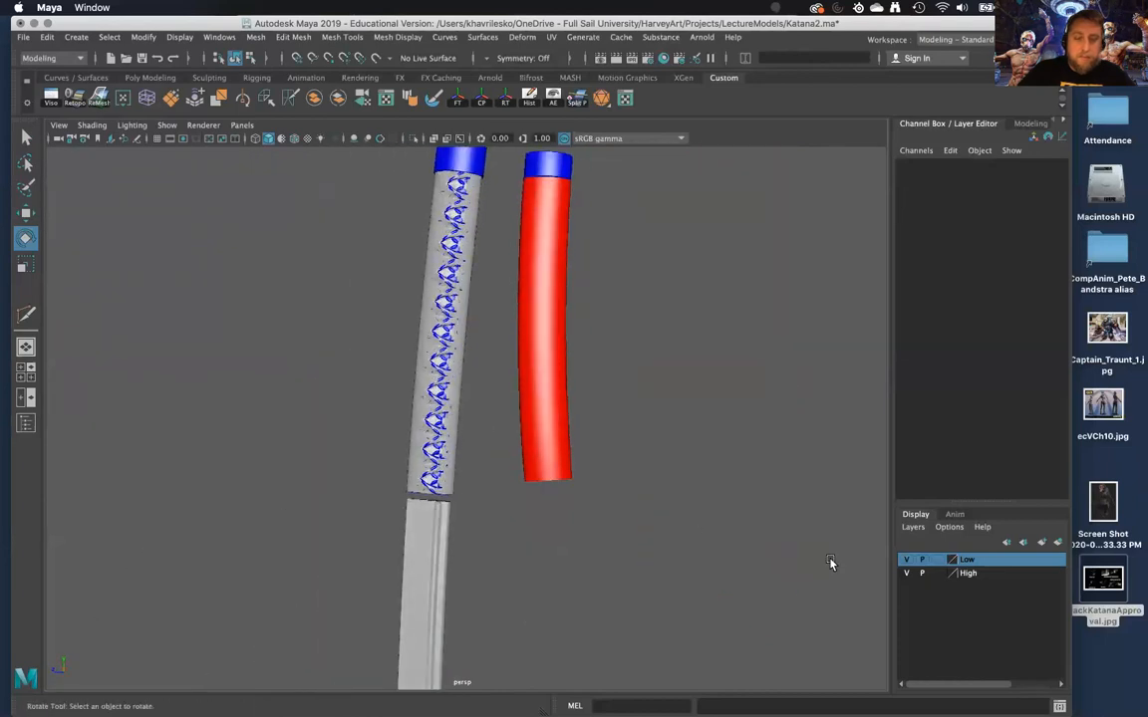
left_click(904, 575)
left_click_drag(712, 525, 505, 411, "alt")
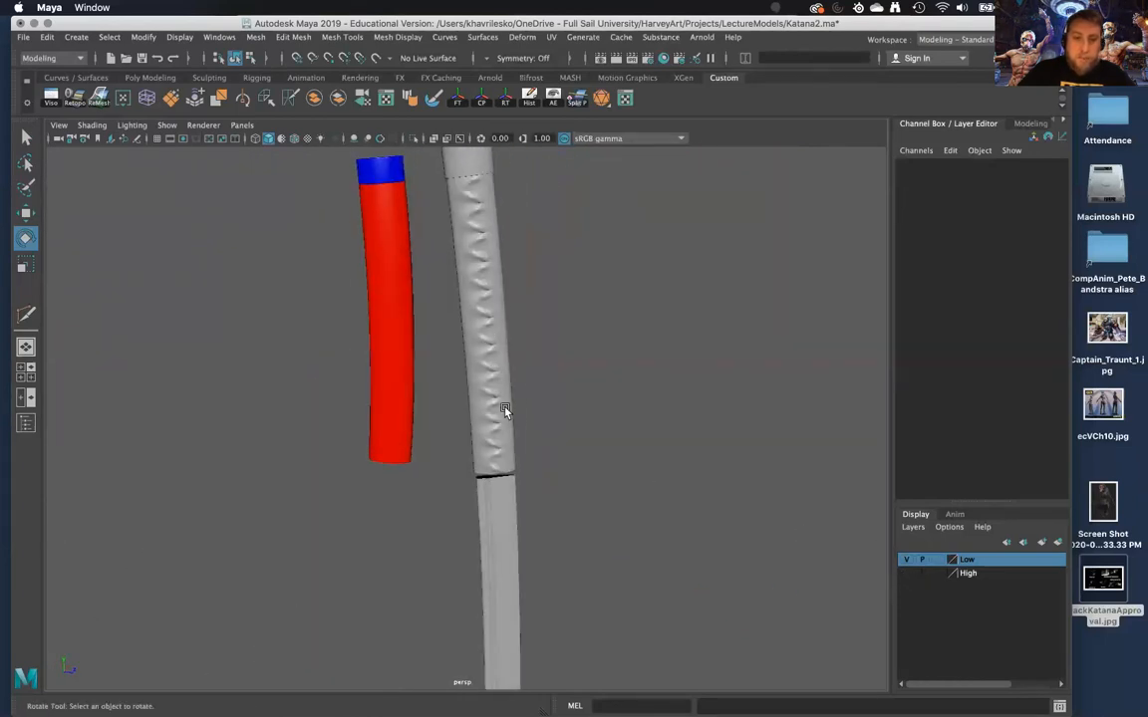
left_click_drag(447, 212, 717, 493, "alt")
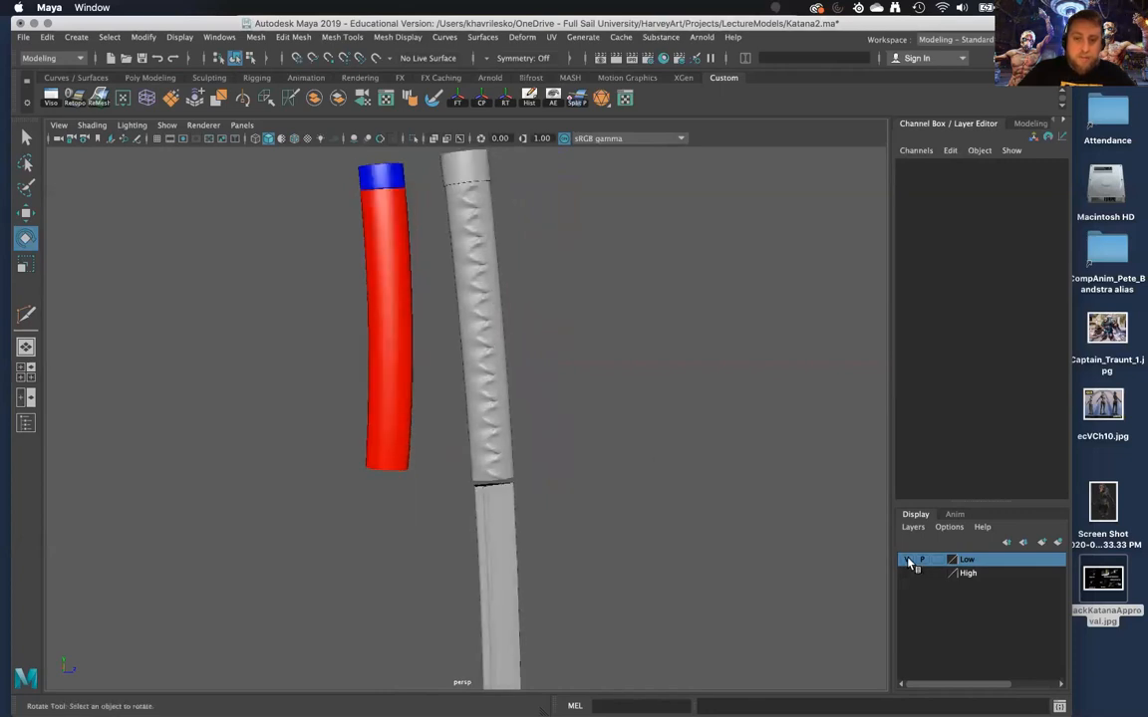
Toggle the Low layer off and on, and review the low-poly katana's overall curve
left_click(907, 560)
left_click(904, 561)
left_click_drag(610, 463, 565, 429, "alt")
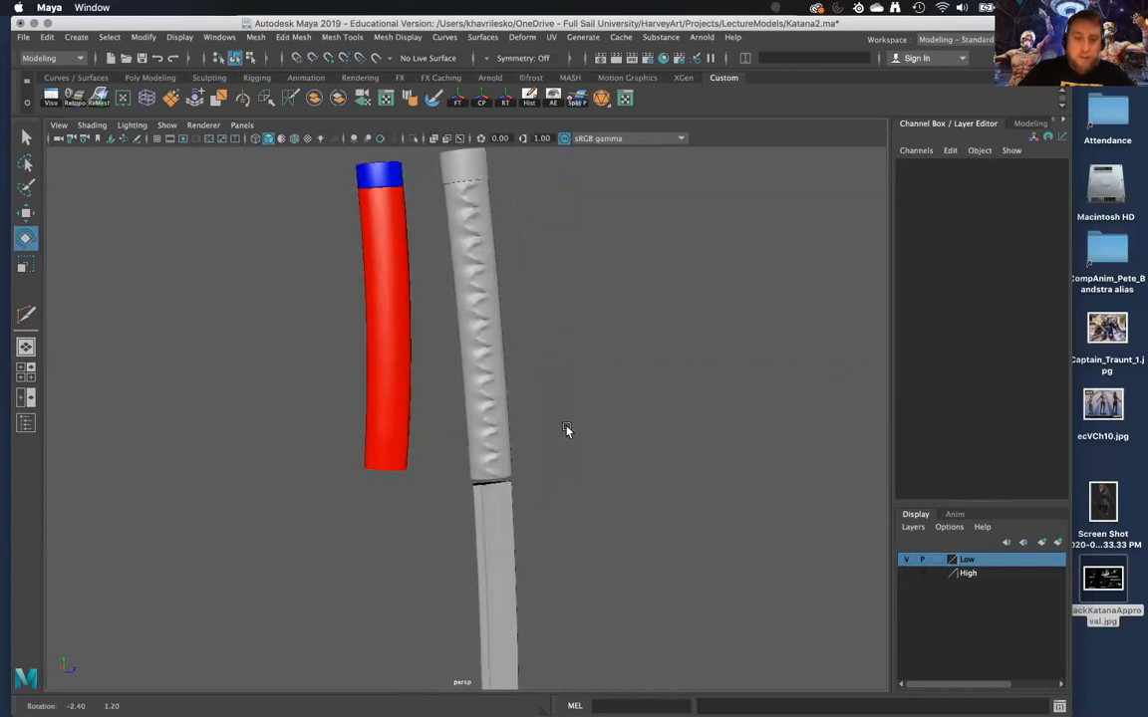
right_click_drag(522, 364, 458, 34, "alt")
left_click_drag(584, 369, 558, 349, "alt")
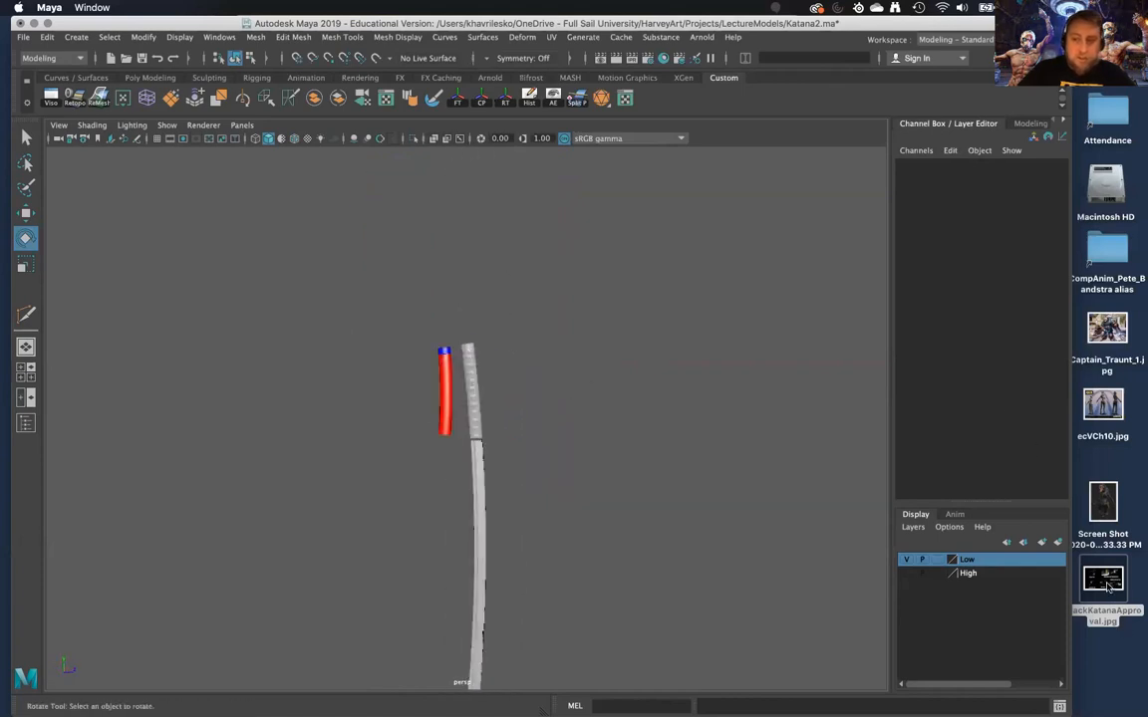
Open the BlackKatanaApproval.jpg reference in Preview to study the katana's curve and fittings, and return to Maya
double_click(1106, 584)
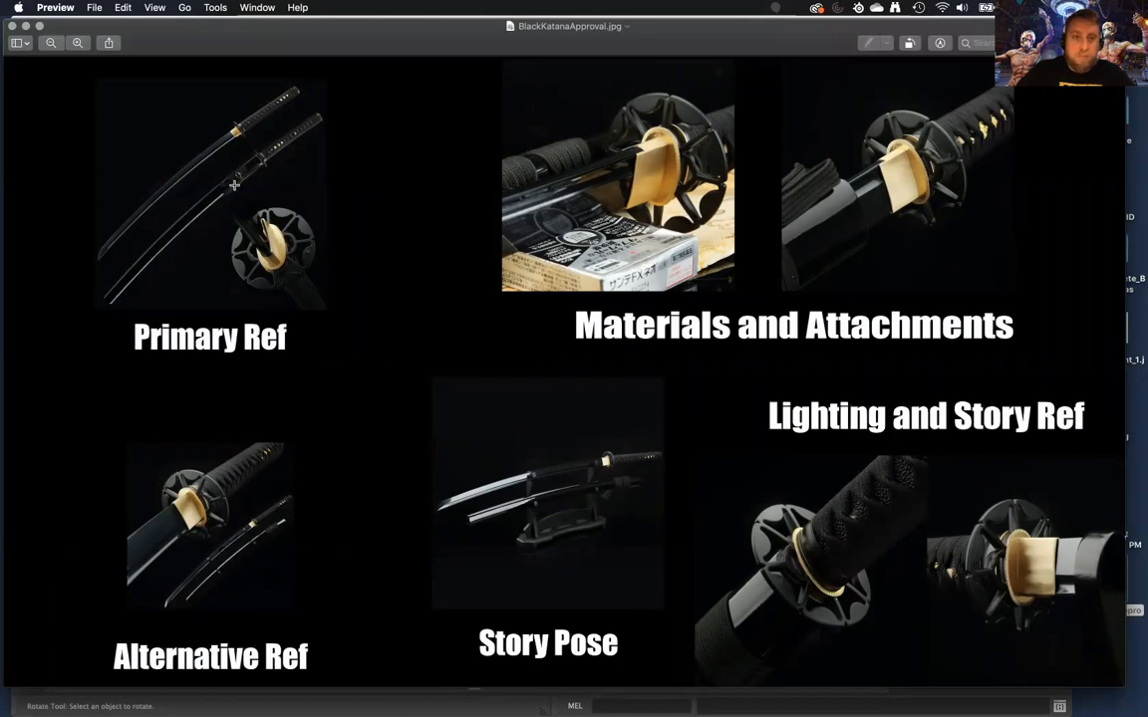
left_click(11, 27)
left_click(539, 410)
Hide the Low layer and show the High layer
right_click_drag(571, 382, 648, 606, "alt")
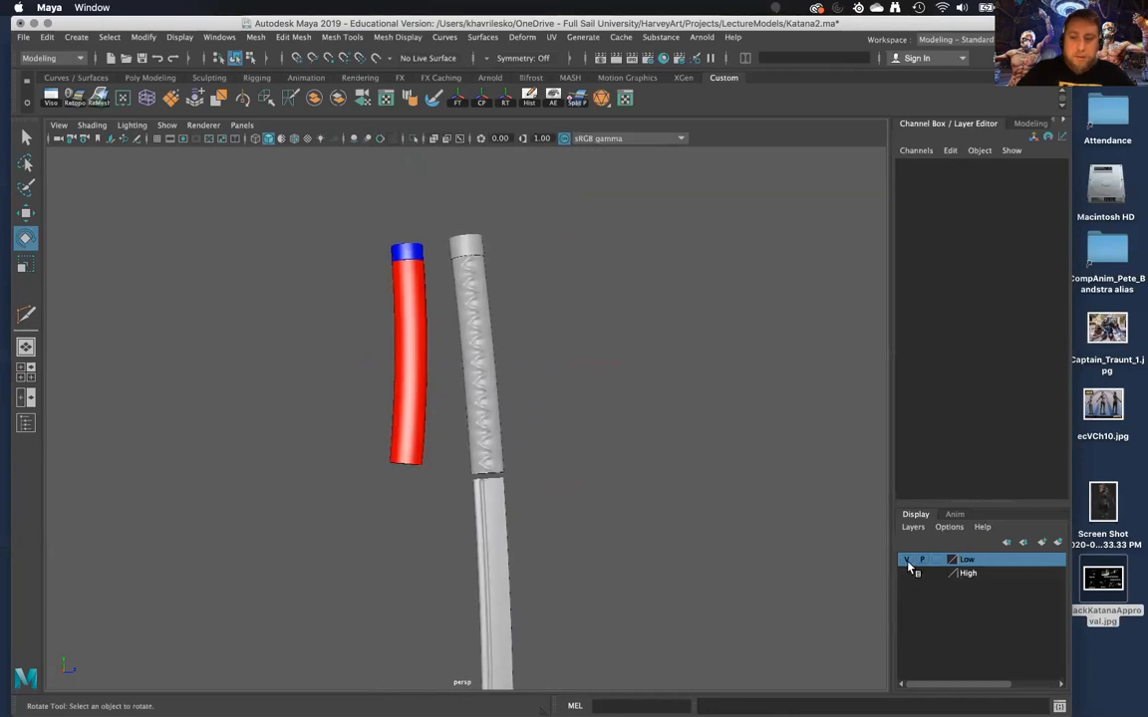
left_click(907, 564)
left_click(907, 573)
Examine the high-poly handle's diamond wrap pattern up close on both sides and down to its open end at the blade
right_click_drag(618, 479, 641, 494, "alt")
left_click_drag(641, 494, 304, 274, "alt")
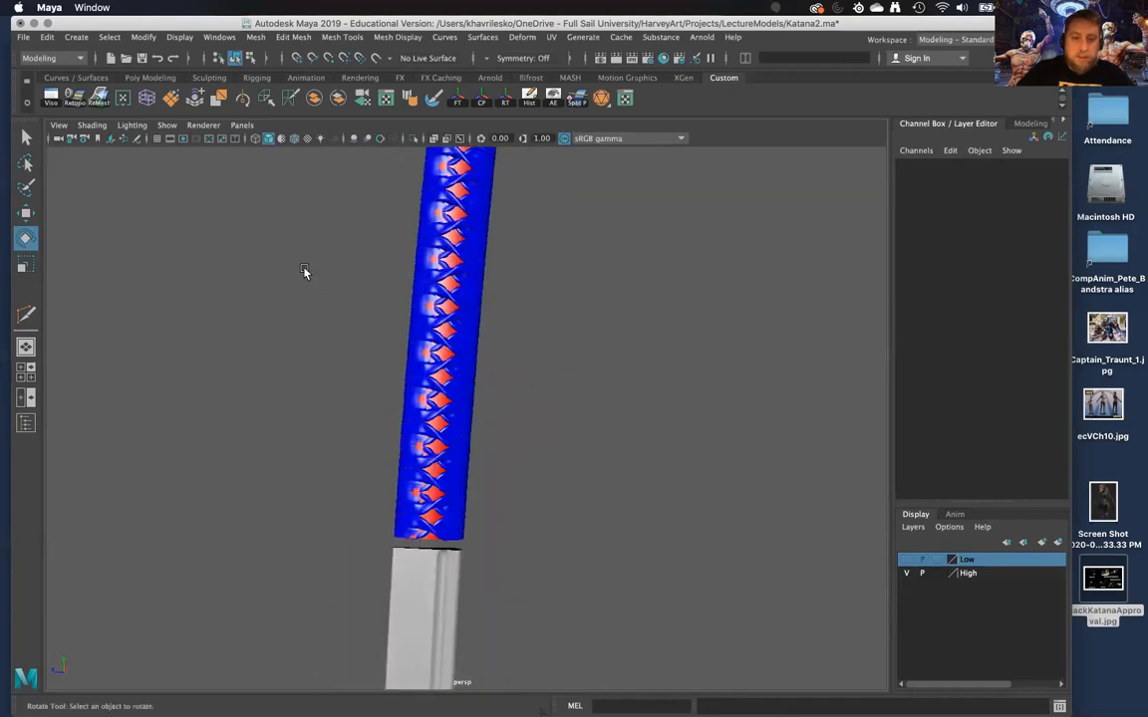
right_click_drag(305, 274, 334, 334, "alt")
left_click_drag(333, 335, 719, 395, "alt")
right_click_drag(588, 399, 643, 410, "alt")
middle_click_drag(642, 410, 528, 670, "alt")
right_click_drag(458, 598, 510, 602, "alt")
left_click_drag(510, 602, 566, 600, "alt")
right_click_drag(566, 600, 505, 450, "alt")
left_click_drag(505, 450, 302, 400, "alt")
scroll(407, 309, "up", 3)
middle_click_drag(436, 171, 500, 428, "alt")
right_click_drag(499, 427, 497, 569, "alt")
left_click_drag(497, 568, 477, 520, "alt")
right_click_drag(476, 520, 503, 571, "alt")
left_click_drag(503, 570, 479, 543, "alt")
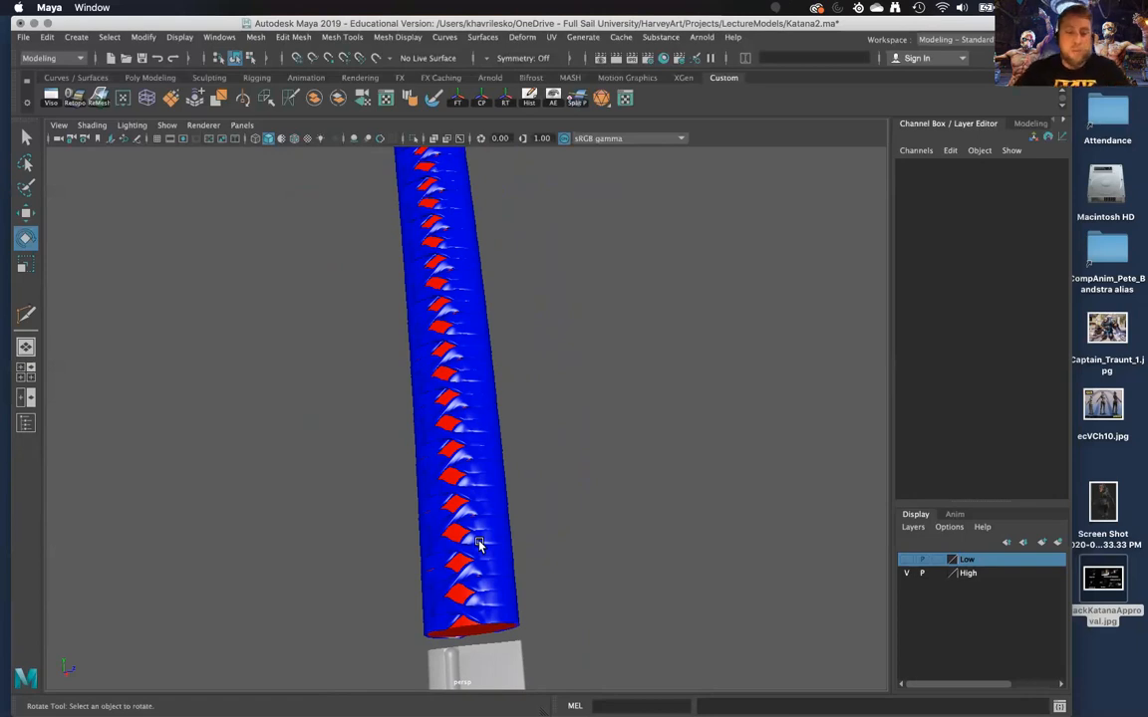
Inspect the bent high-poly handle from the pommel cap down to the blade, viewing it from above and several other angles
right_click_drag(619, 514, 540, 343, "alt")
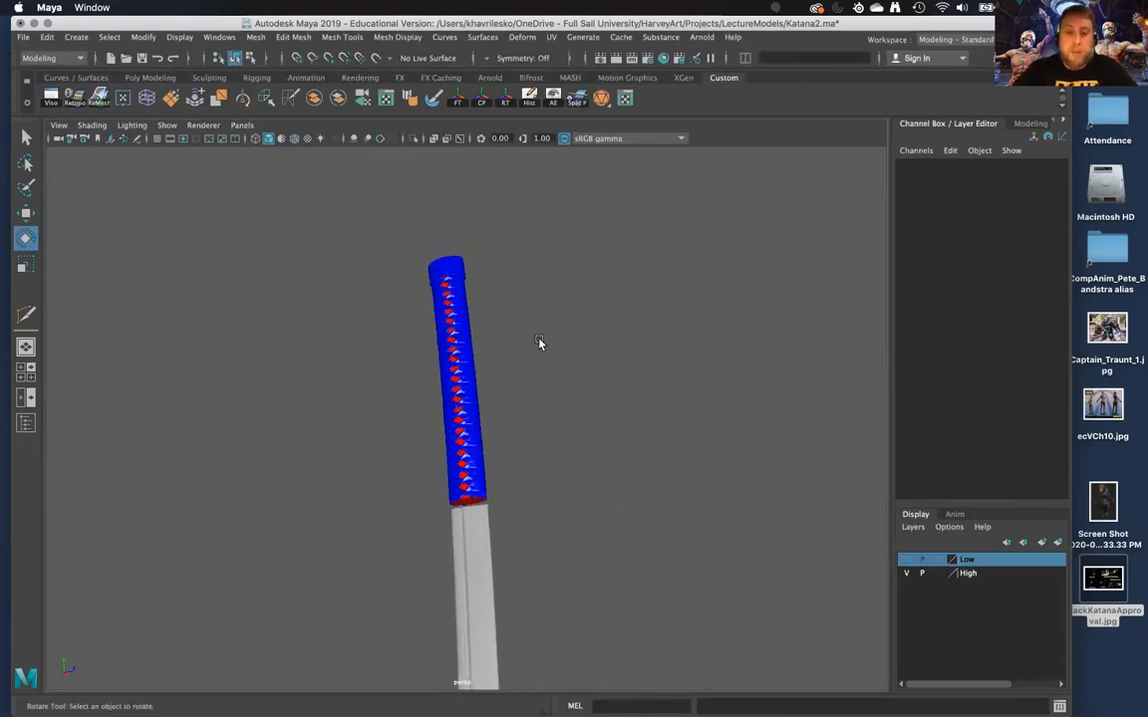
left_click_drag(540, 343, 592, 397, "alt")
middle_click_drag(592, 397, 535, 341, "alt")
left_click_drag(541, 340, 544, 476, "alt")
right_click_drag(544, 476, 584, 569, "alt")
mouse_move(584, 569)
left_mouse_down("alt")
mouse_move(601, 498)
mouse_move(577, 559)
left_mouse_up("alt")
right_click_drag(576, 558, 528, 323, "alt")
left_click_drag(529, 323, 564, 367, "alt")
mouse_move(564, 366)
right_mouse_down("alt")
mouse_move(597, 450)
mouse_move(574, 389)
right_mouse_up("alt")
left_click_drag(574, 389, 547, 542, "alt")
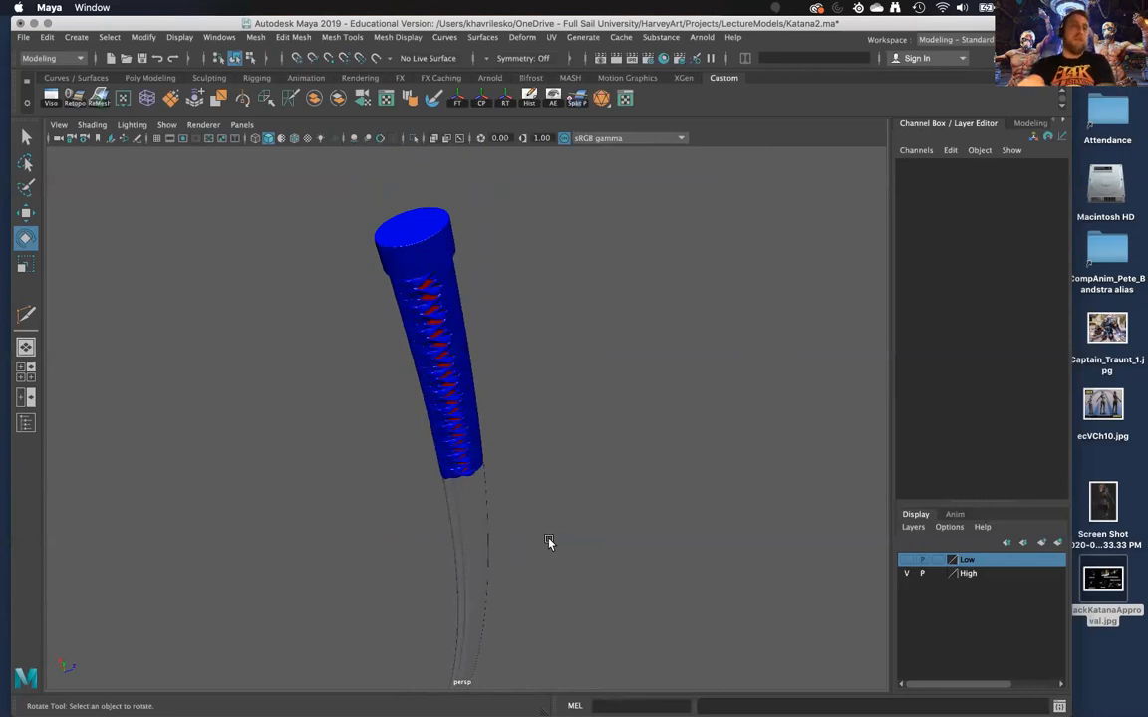